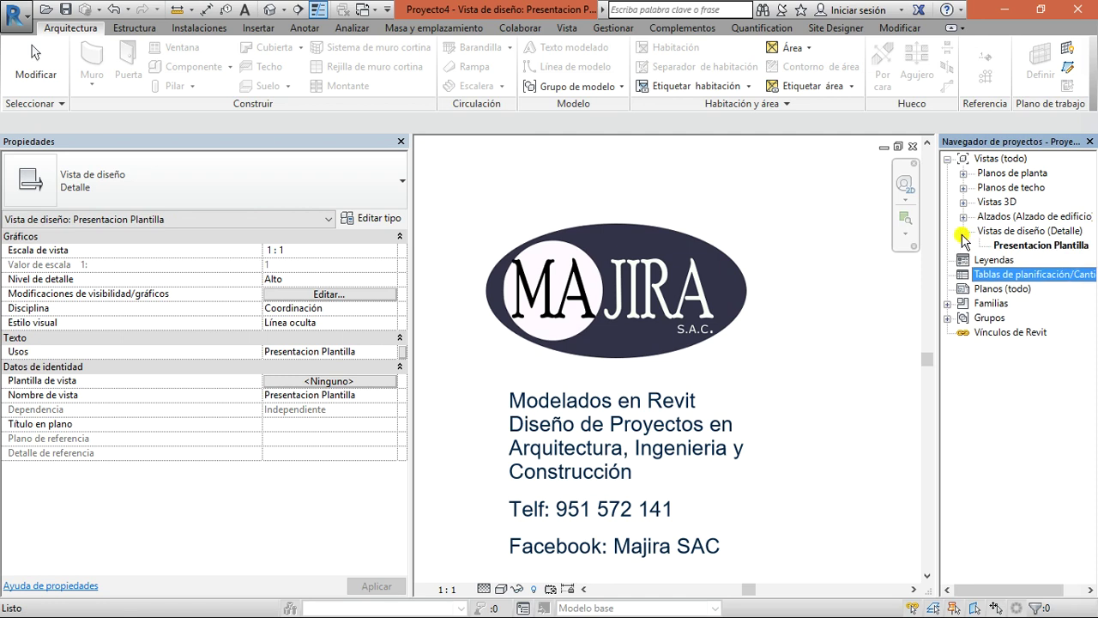
- Open the Nivel 1 floor plan and narrow the properties palette to enlarge the drawing area
left_click(964, 173)
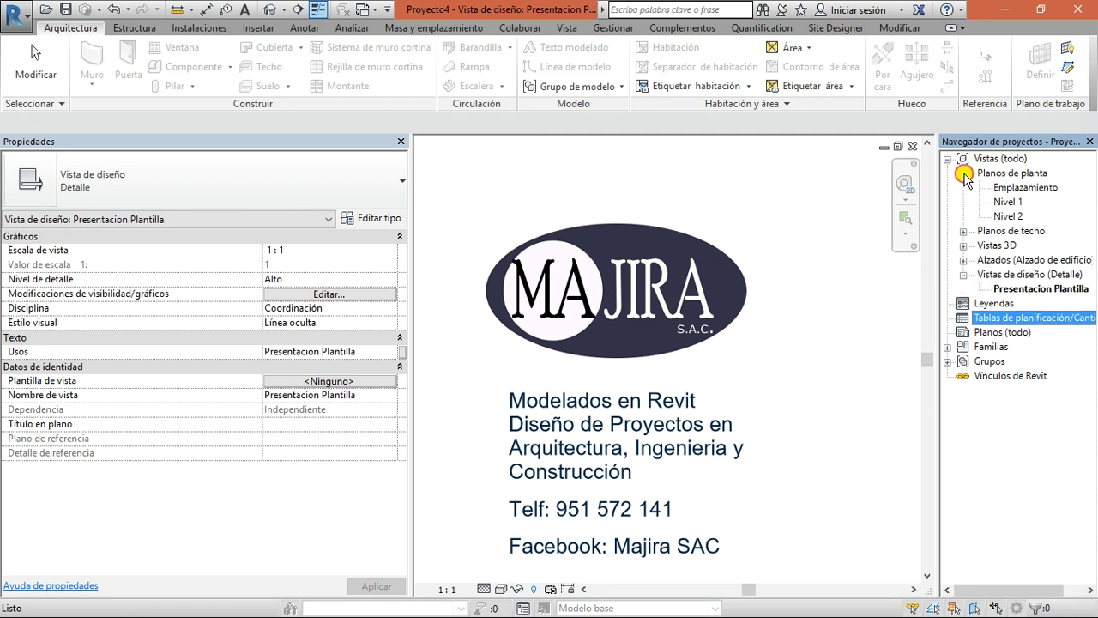
double_click(1005, 201)
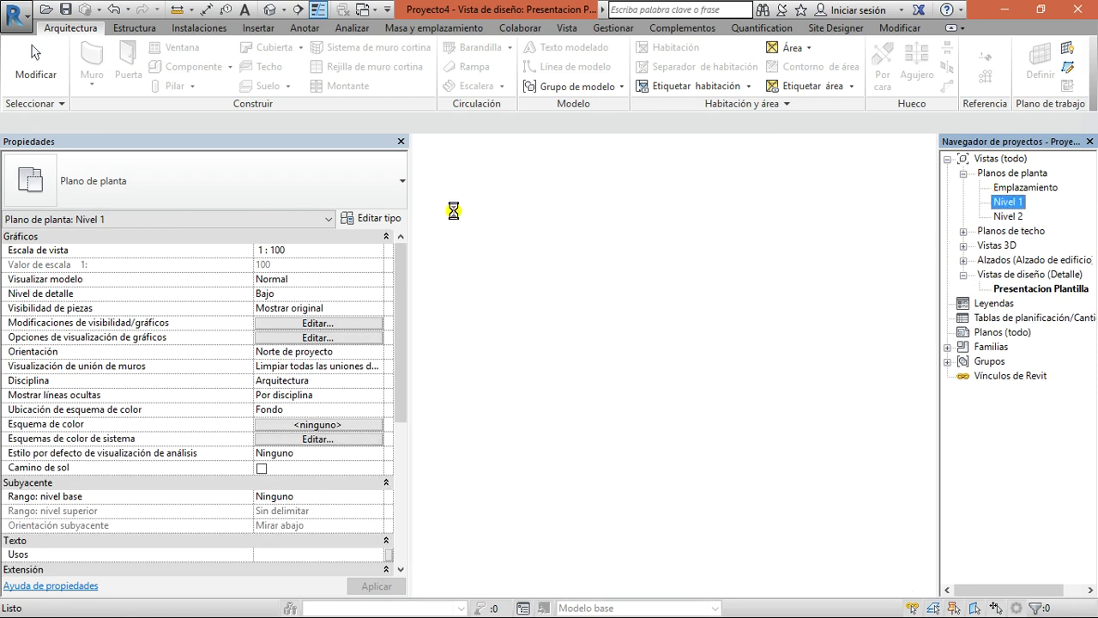
left_click_drag(411, 191, 239, 196)
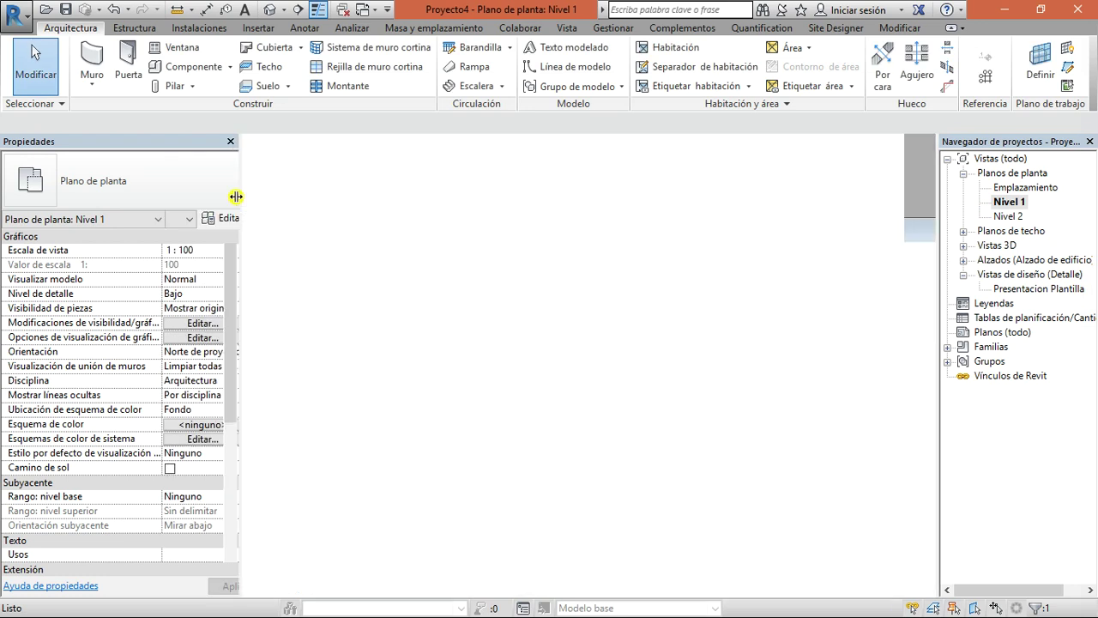
middle_click_drag(352, 306, 422, 312)
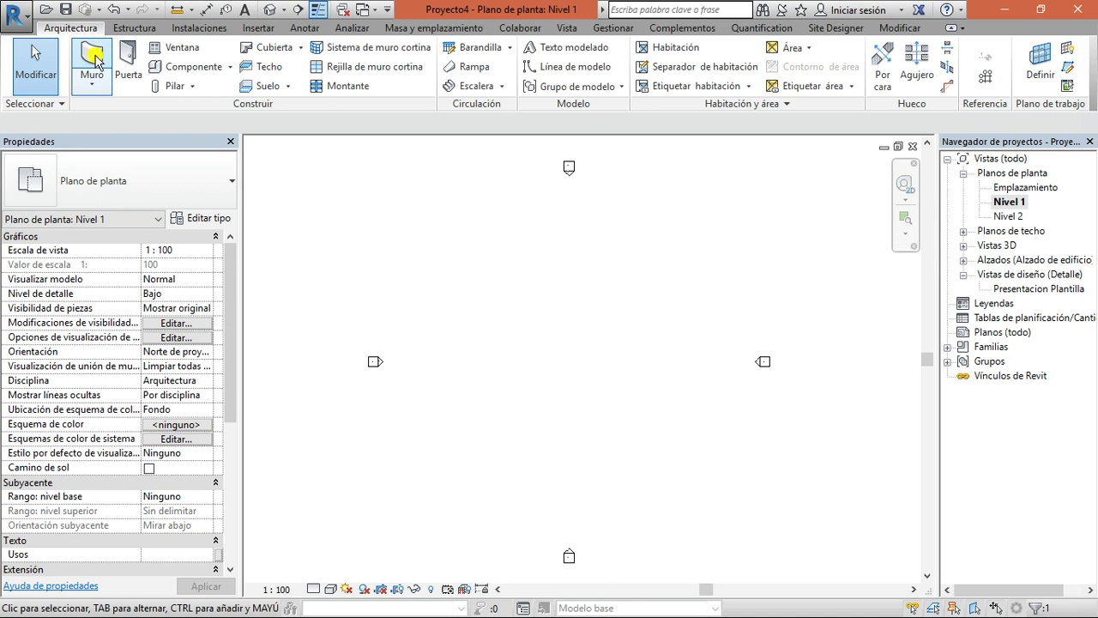
- Place four vertical W250X73 structural columns up to Nivel 2 at the corners of a rectangle about 3.8 m by 3.5 m
left_click(133, 27)
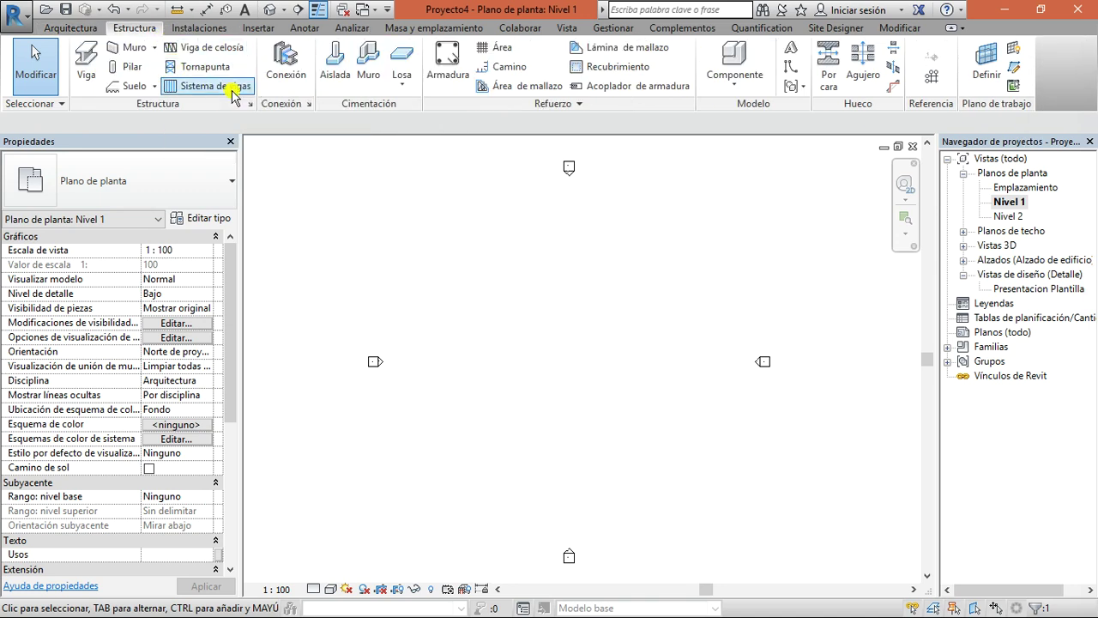
left_click(139, 69)
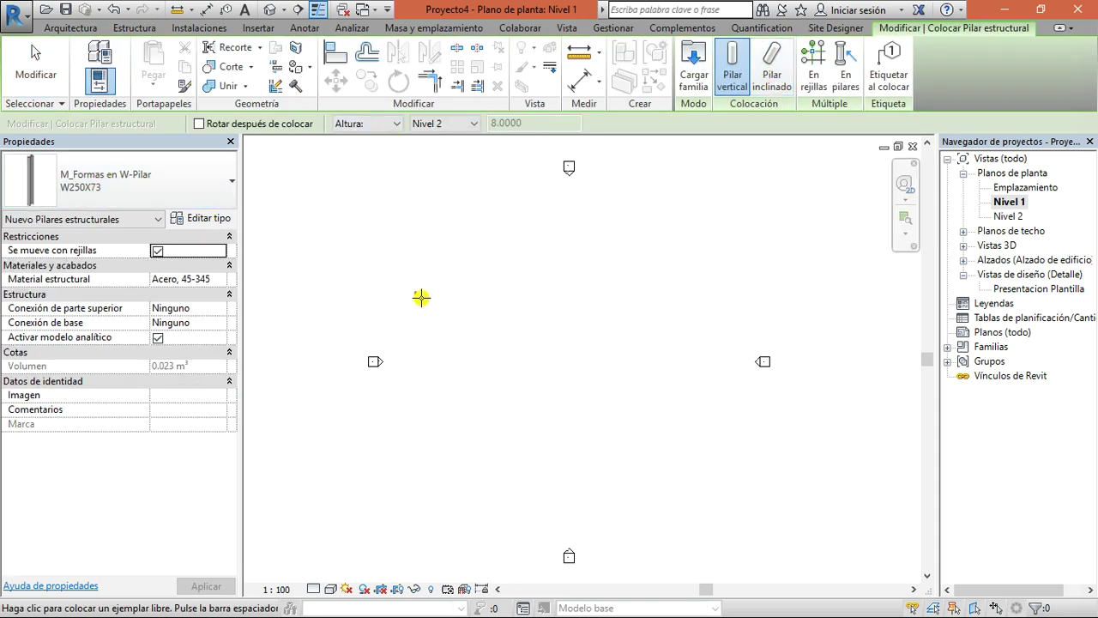
scroll(499, 310, "up", 5)
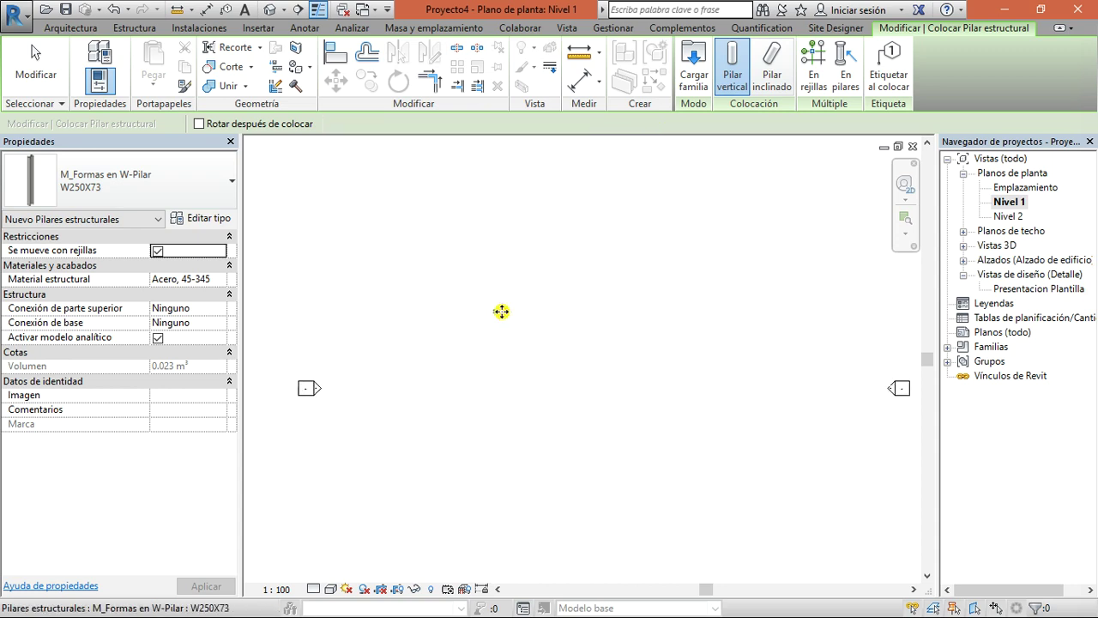
left_click(594, 307)
left_click(595, 401)
left_click(492, 401)
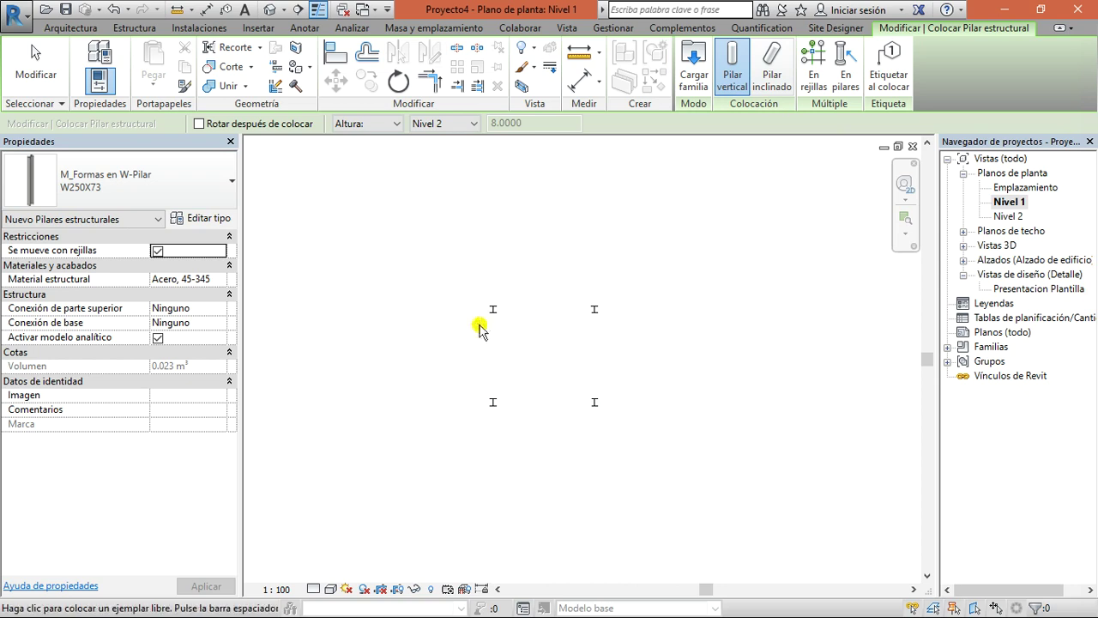
key("Escape")
key("Escape")
- Draw a closed chain of four W310X38.7 beams on the Nivel 2 placement plane, connecting the four columns
scroll(176, 326, "down", 3)
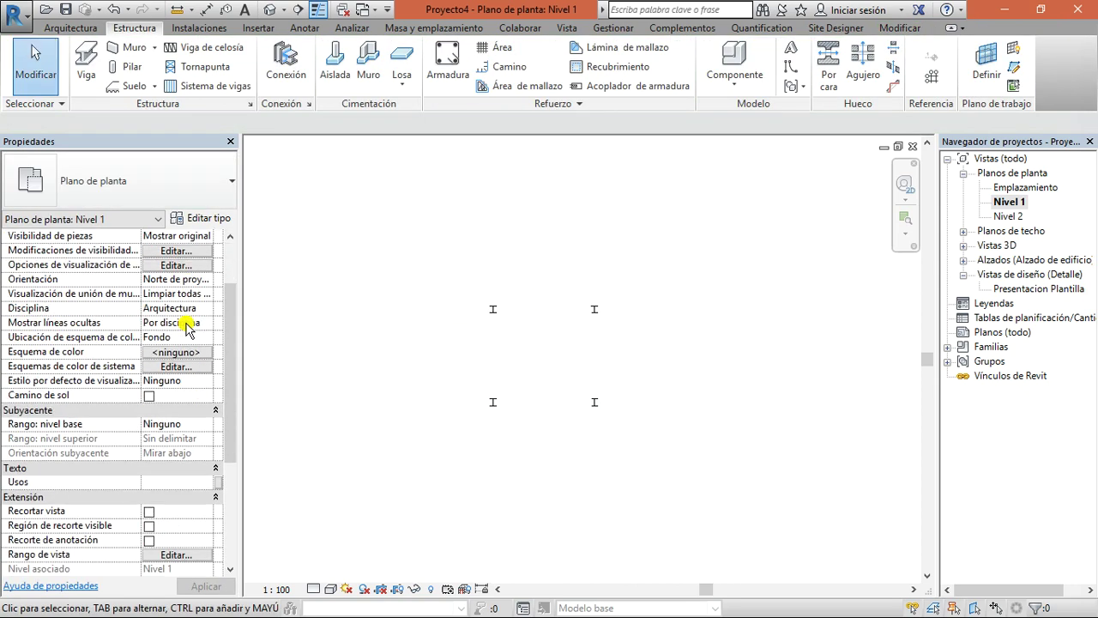
scroll(189, 325, "up", 3)
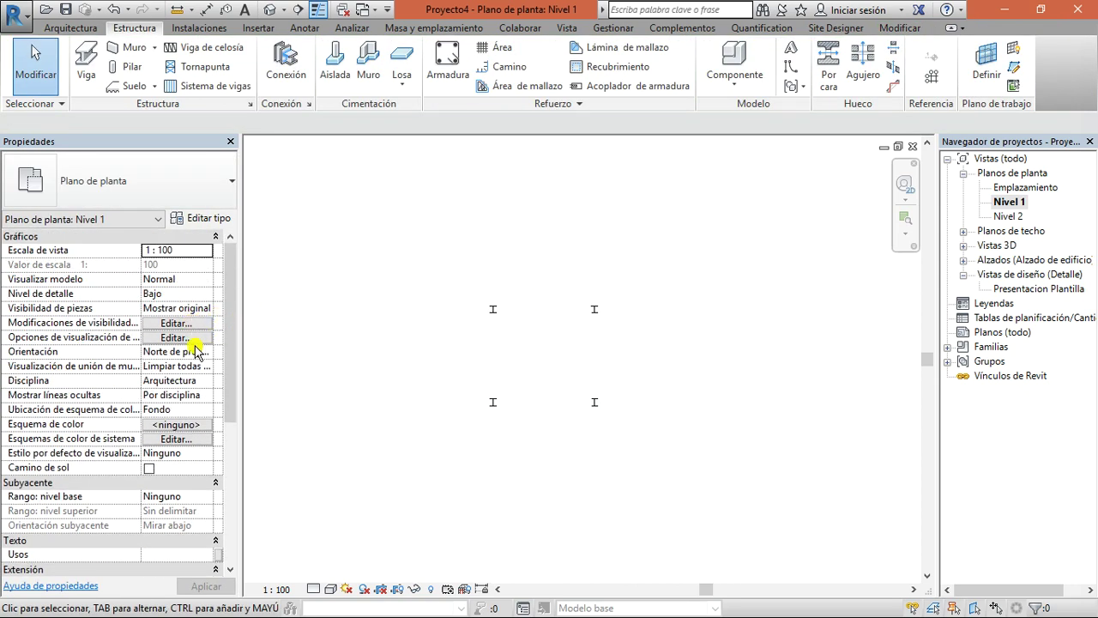
scroll(526, 359, "up", 1)
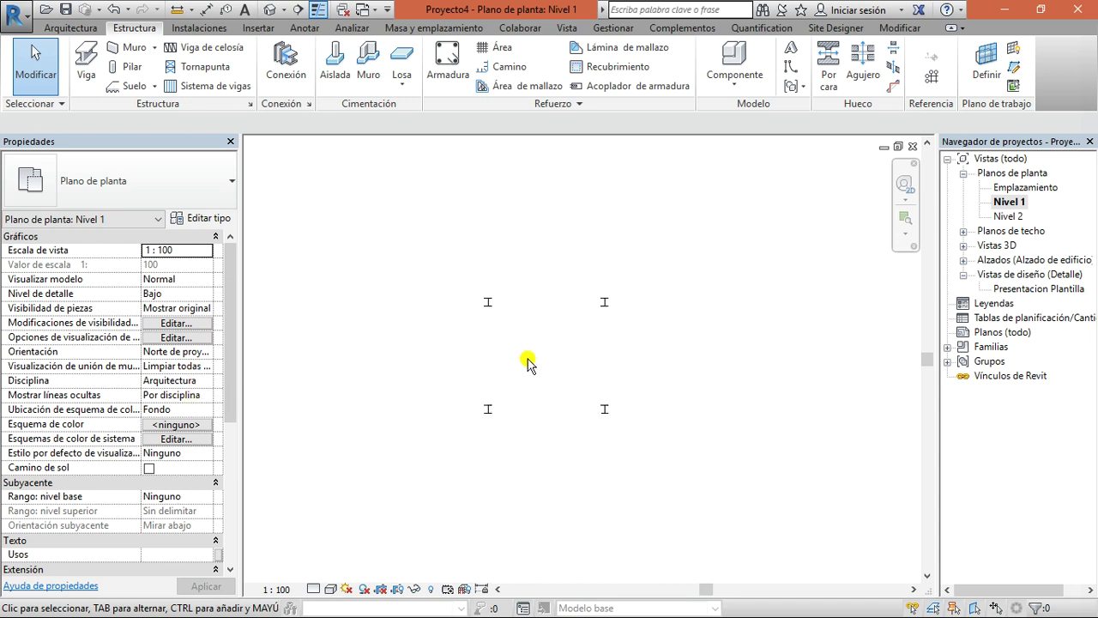
left_click(91, 76)
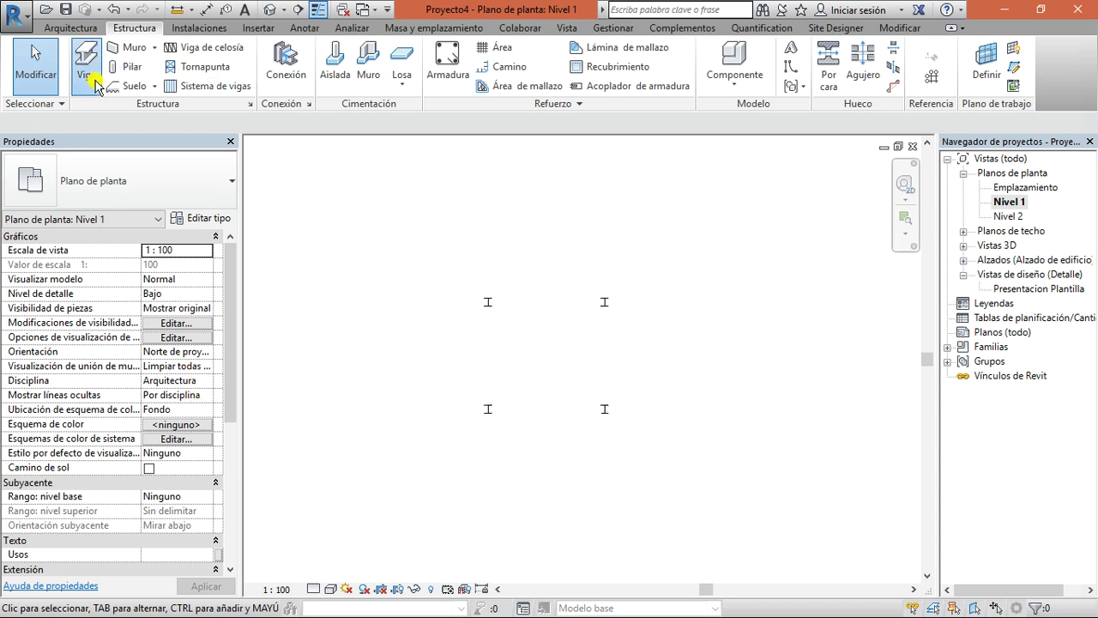
left_click(292, 124)
left_click(276, 158)
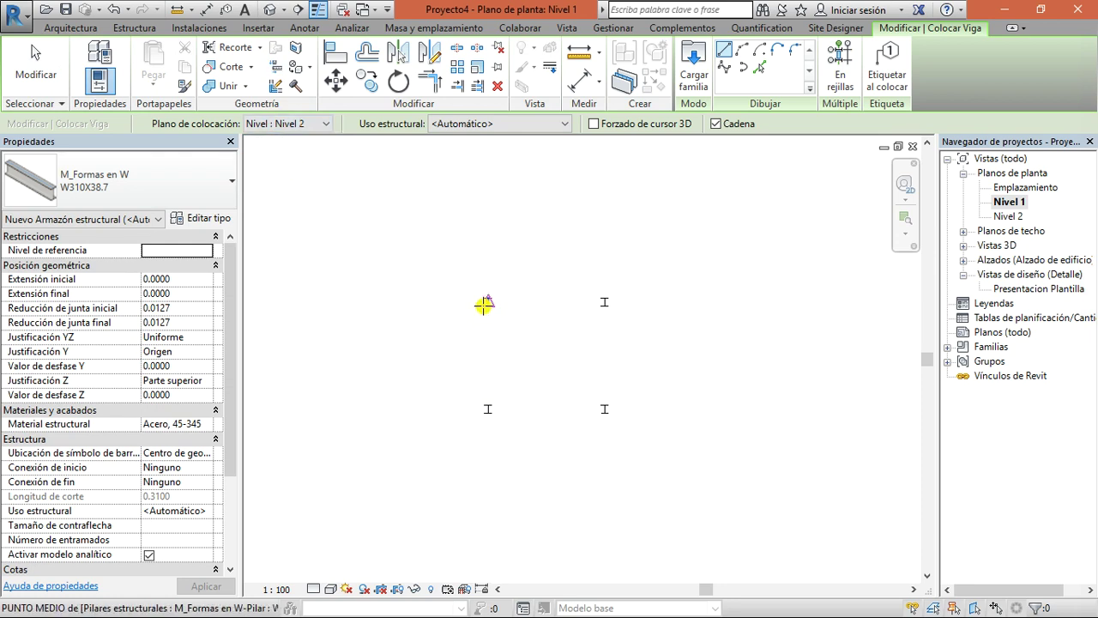
left_click(486, 303)
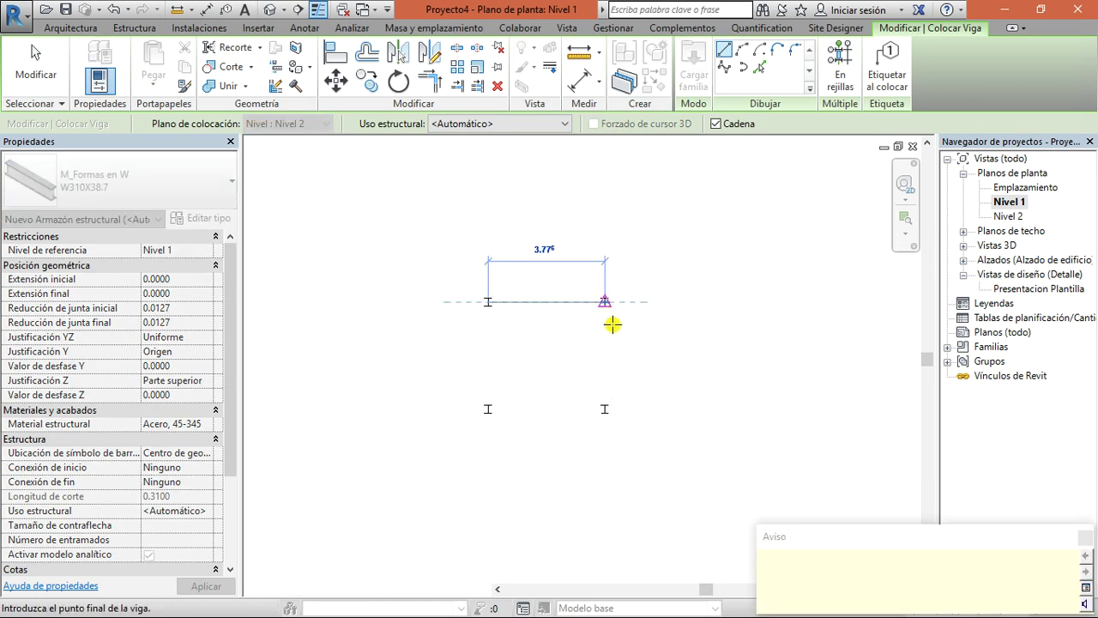
left_click(605, 302)
left_click(603, 414)
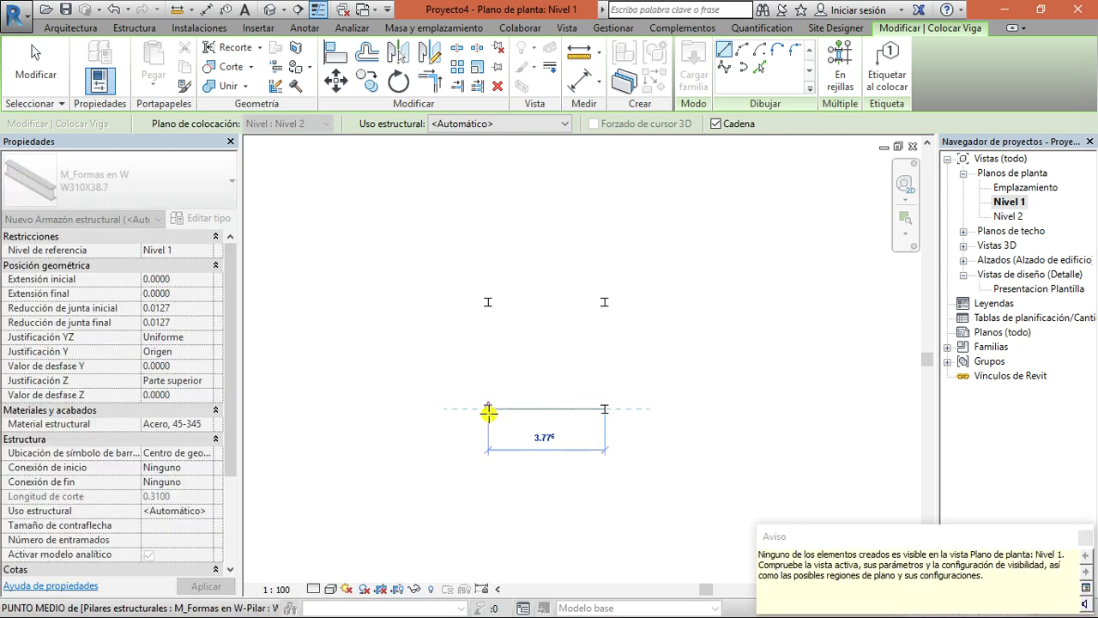
left_click(489, 413)
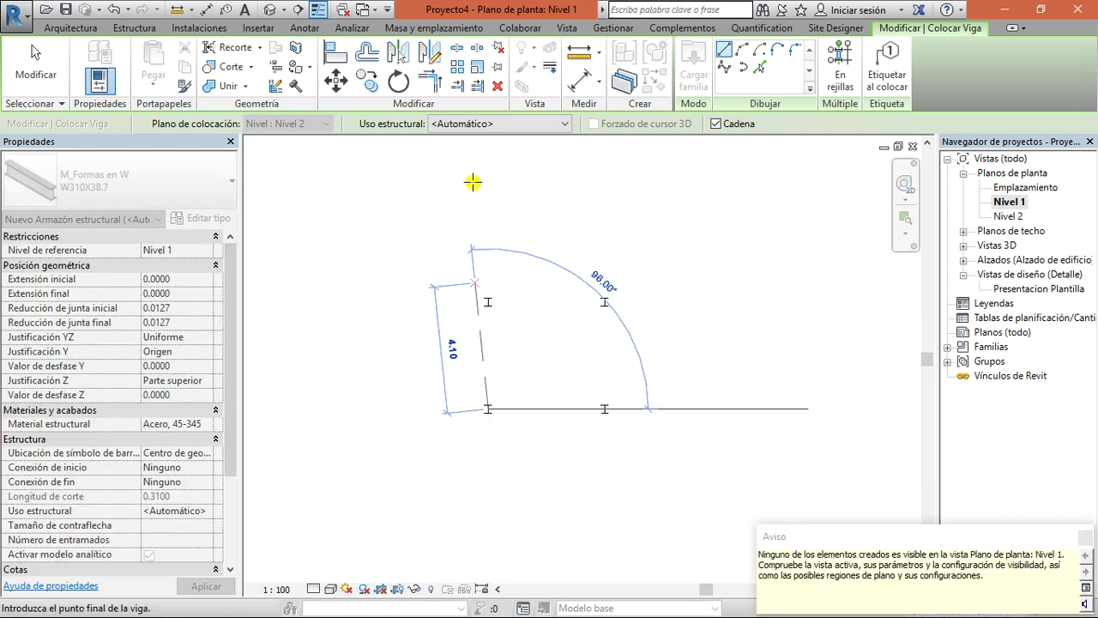
left_click(488, 301)
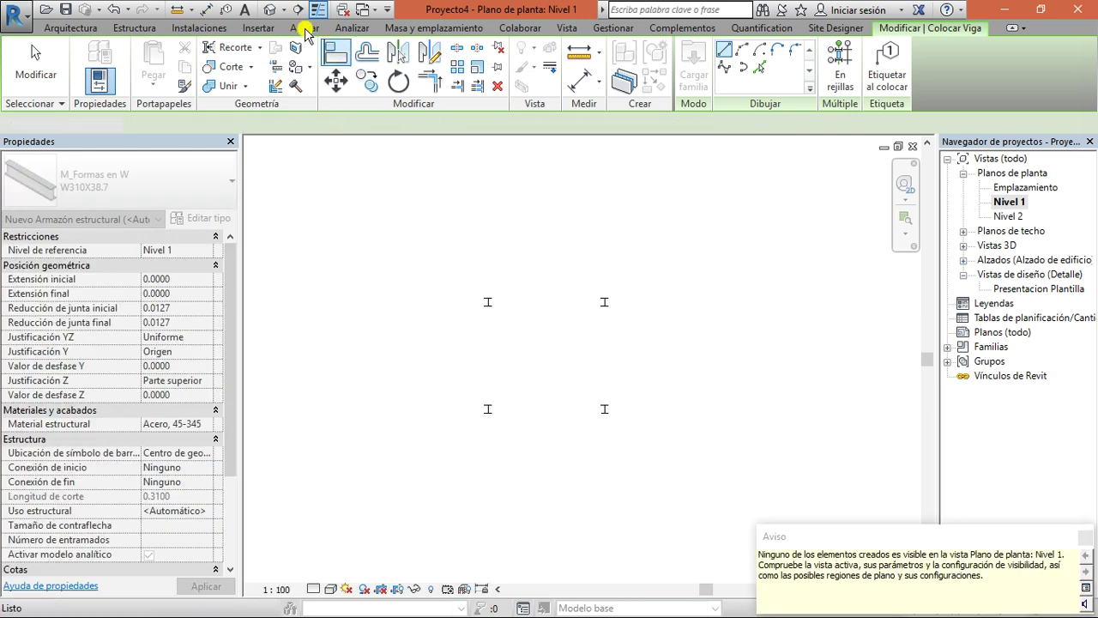
key("Escape")
key("Escape")
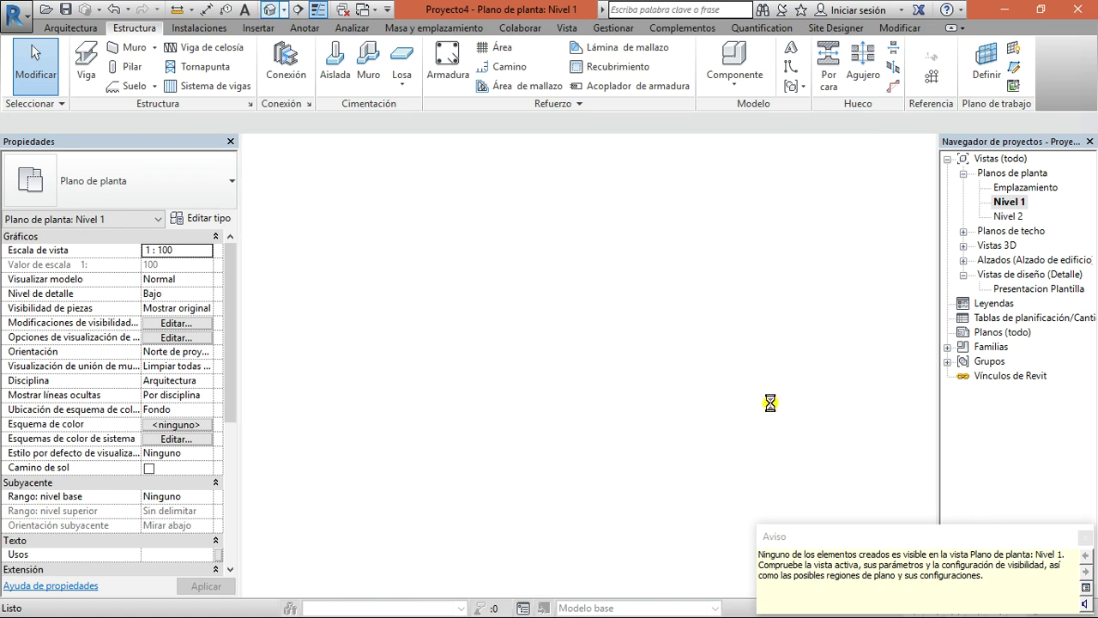
- Examine the column and beam frame in the 3D view and in the Nivel 1 and Emplazamiento floor plans
scroll(728, 410, "down", 2)
left_click(782, 364)
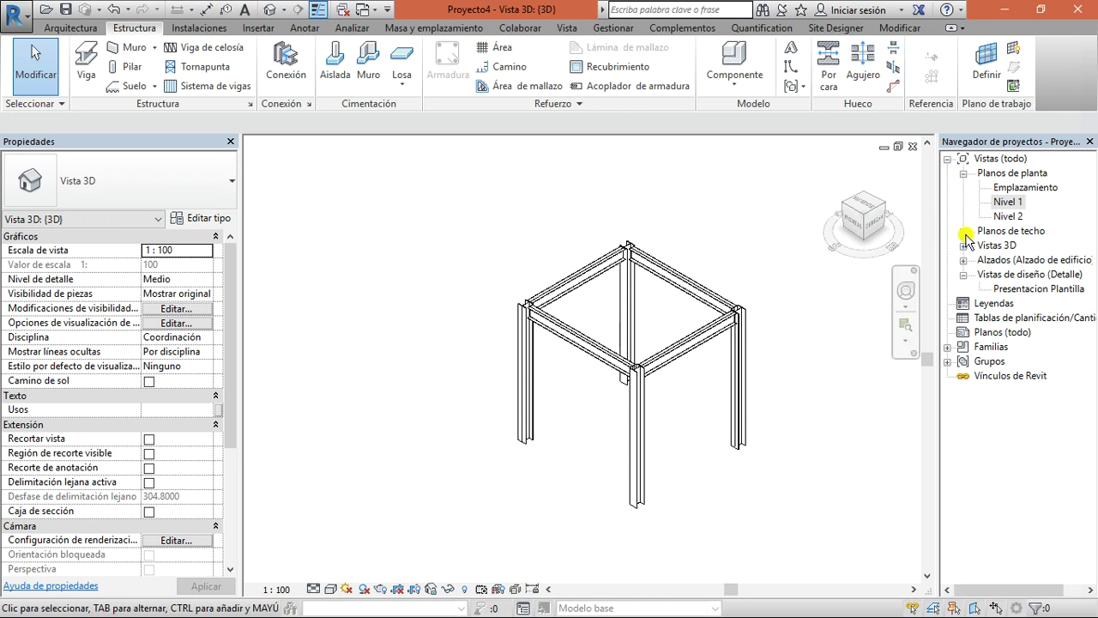
double_click(1006, 206)
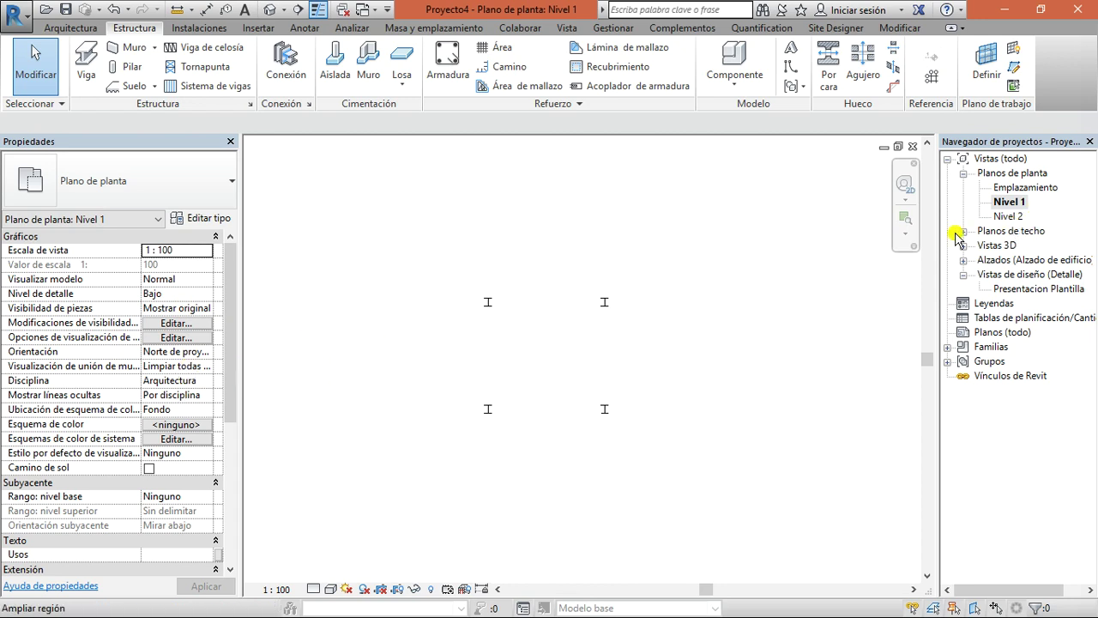
double_click(997, 187)
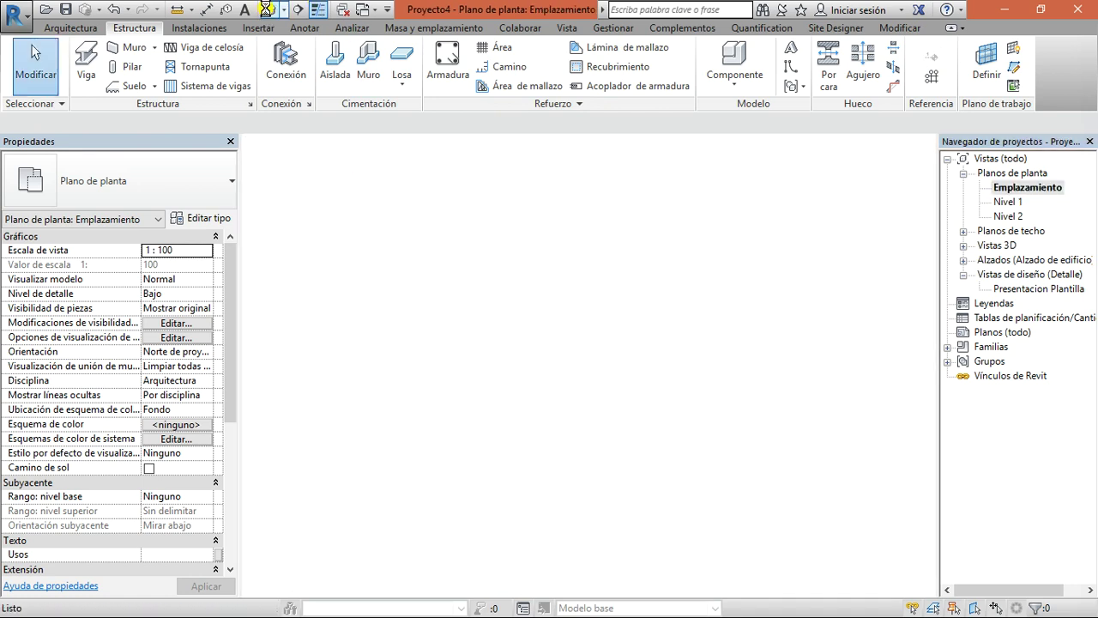
left_click(267, 9)
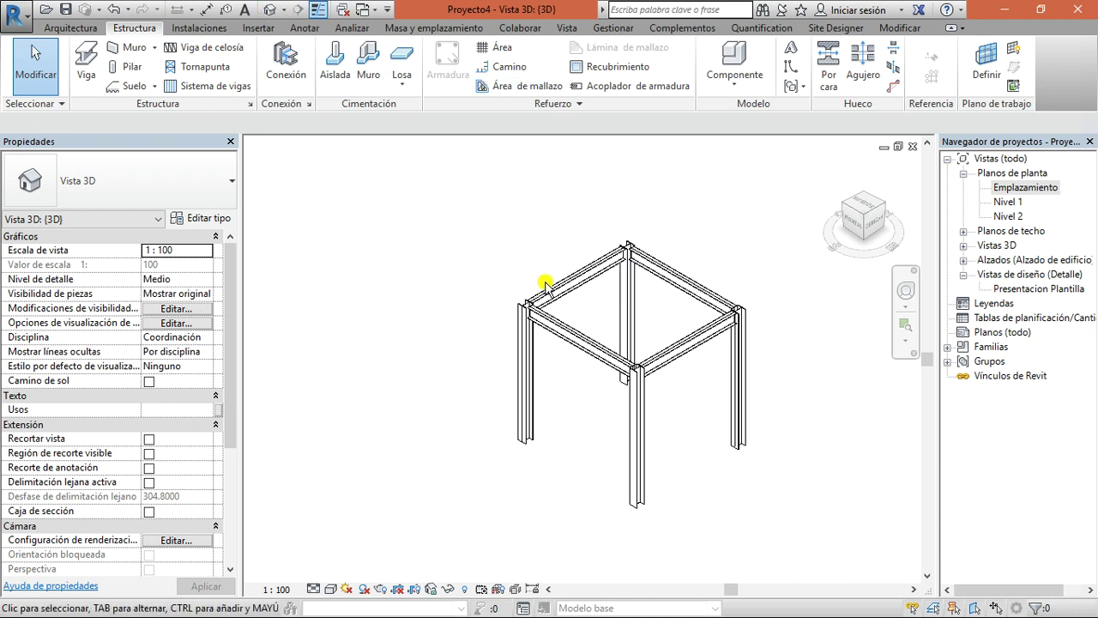
scroll(464, 355, "down", 2)
scroll(455, 355, "up", 2)
middle_click_drag(433, 358, 407, 333)
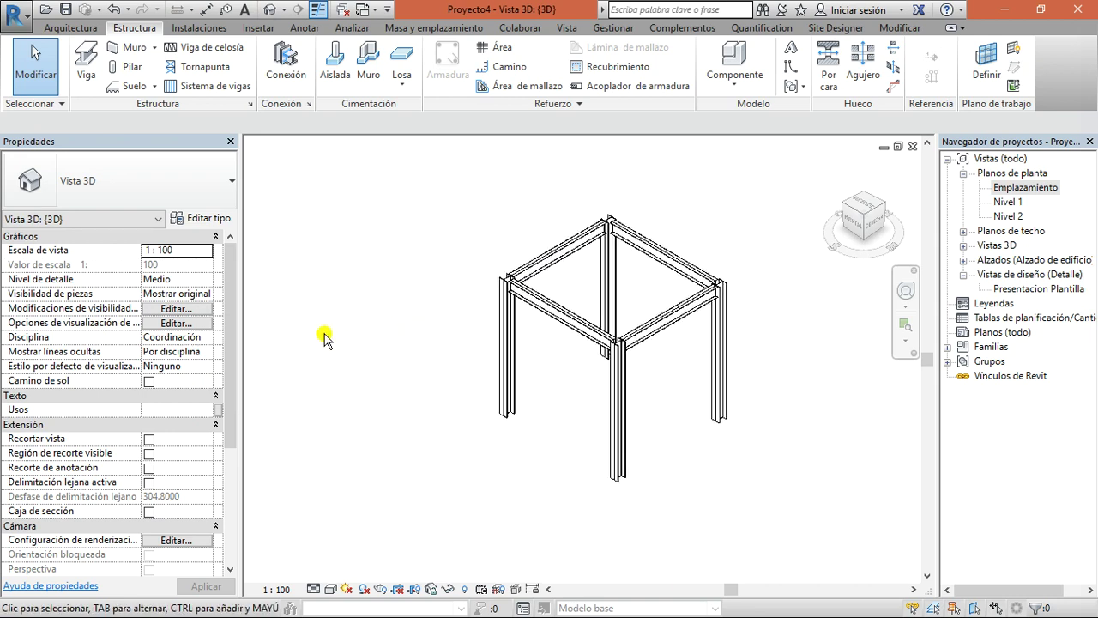
scroll(326, 333, "down", 2)
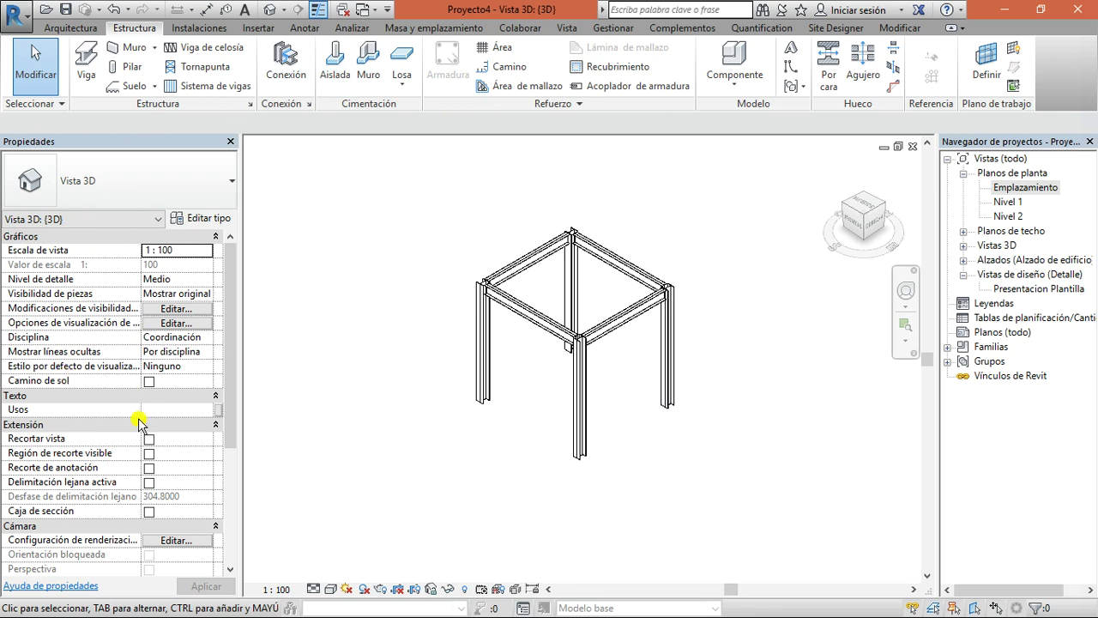
- Set the 3D view's discipline to Arquitectura
scroll(160, 378, "down", 1)
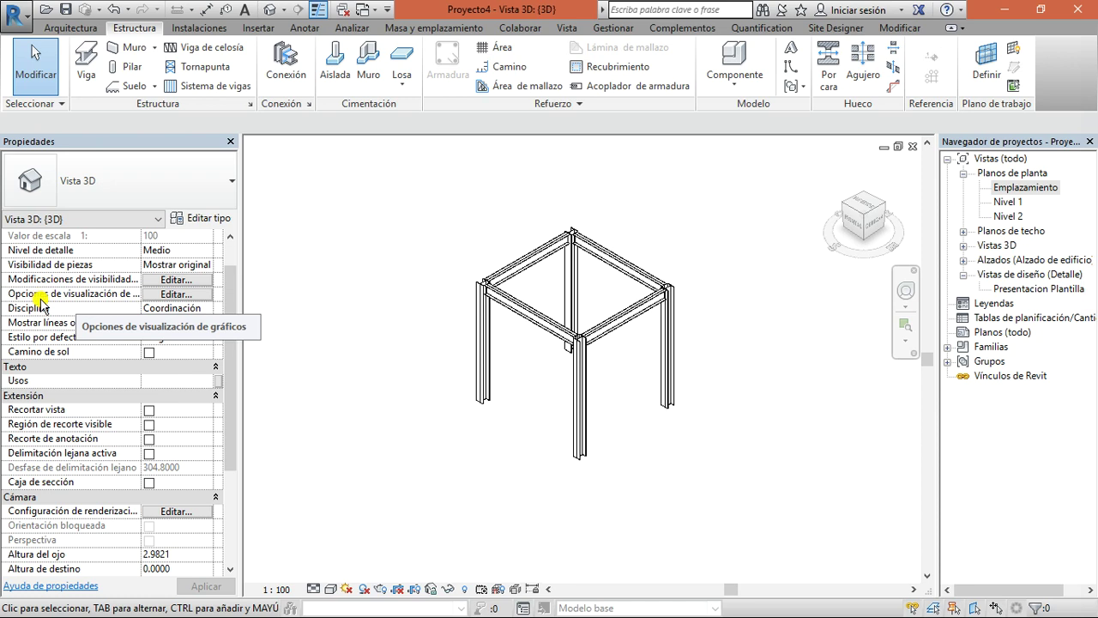
scroll(62, 330, "up", 1)
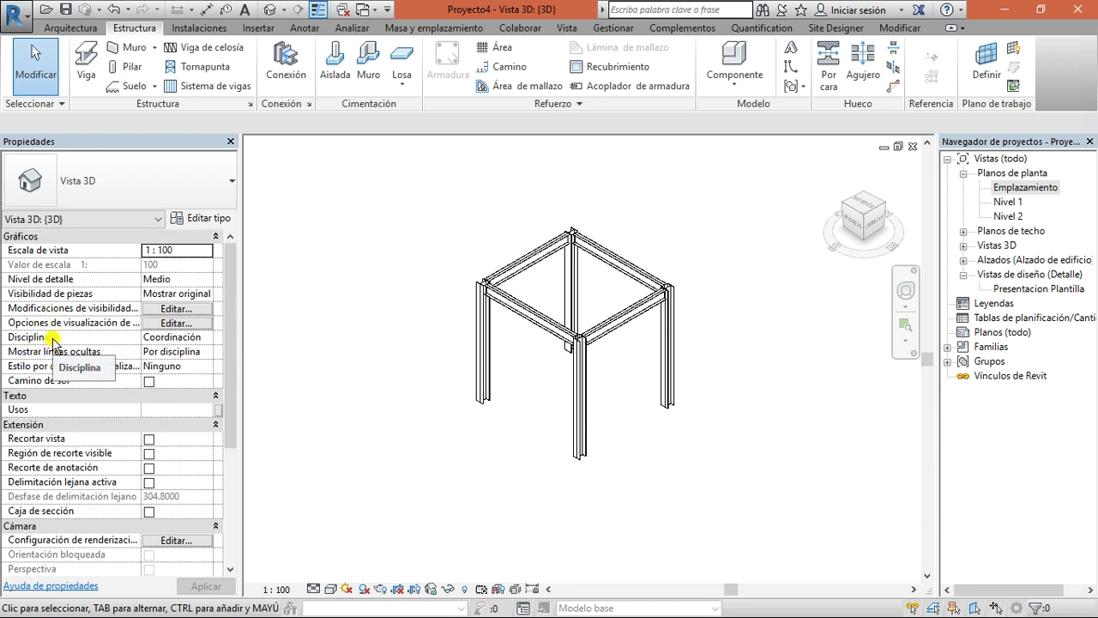
left_click(206, 342)
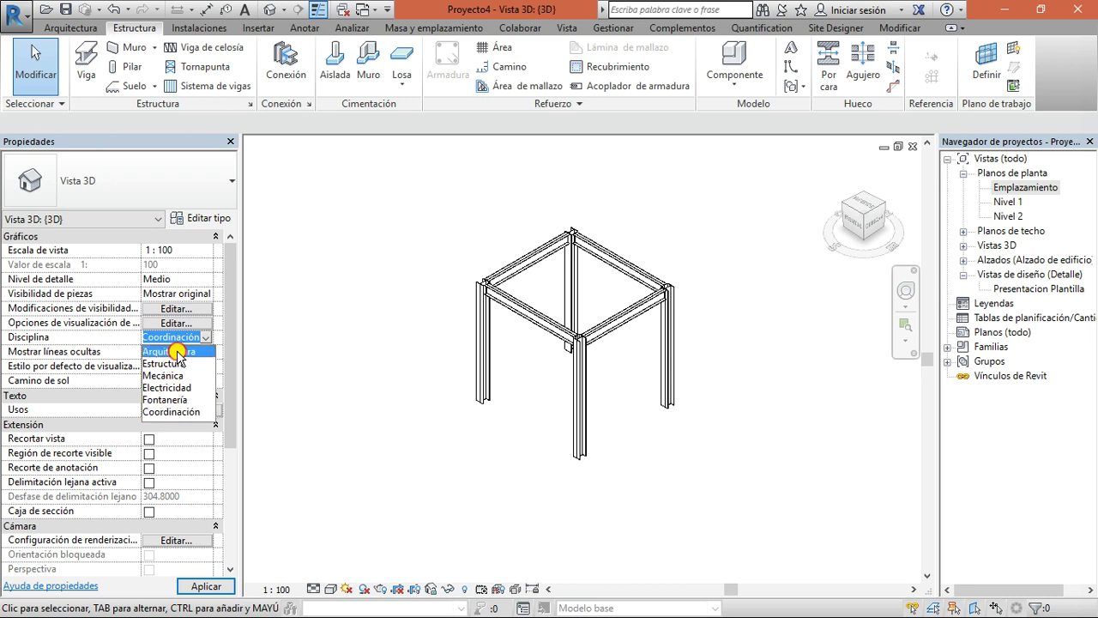
left_click(167, 351)
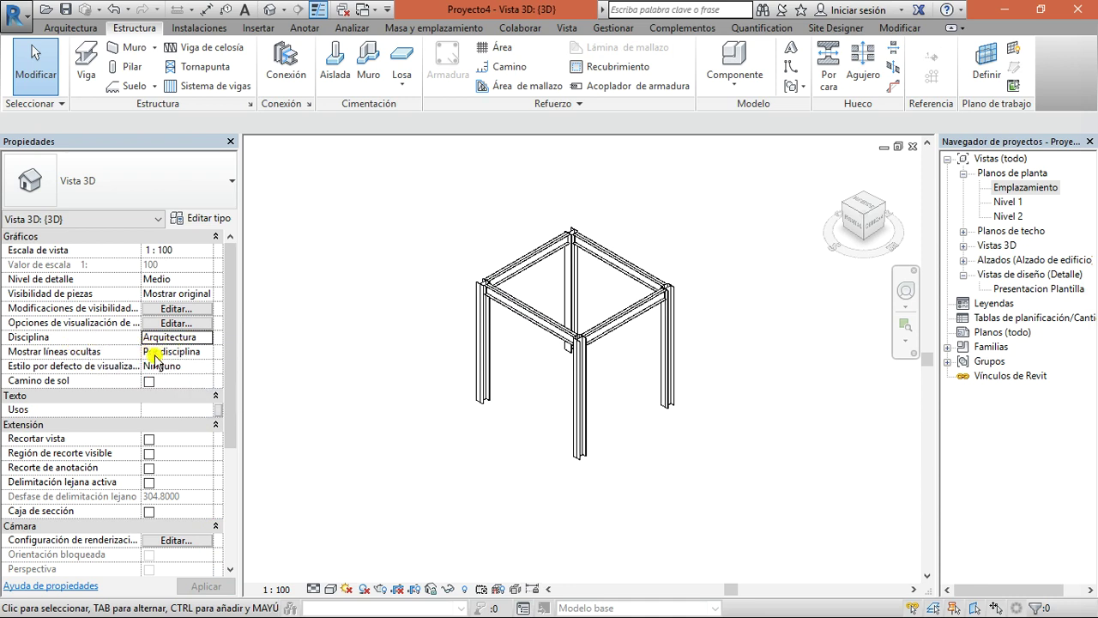
- Review the 3D view's hidden-line options, keeping Por disciplina, and look at its analysis display styles
left_click(202, 352)
left_click(205, 351)
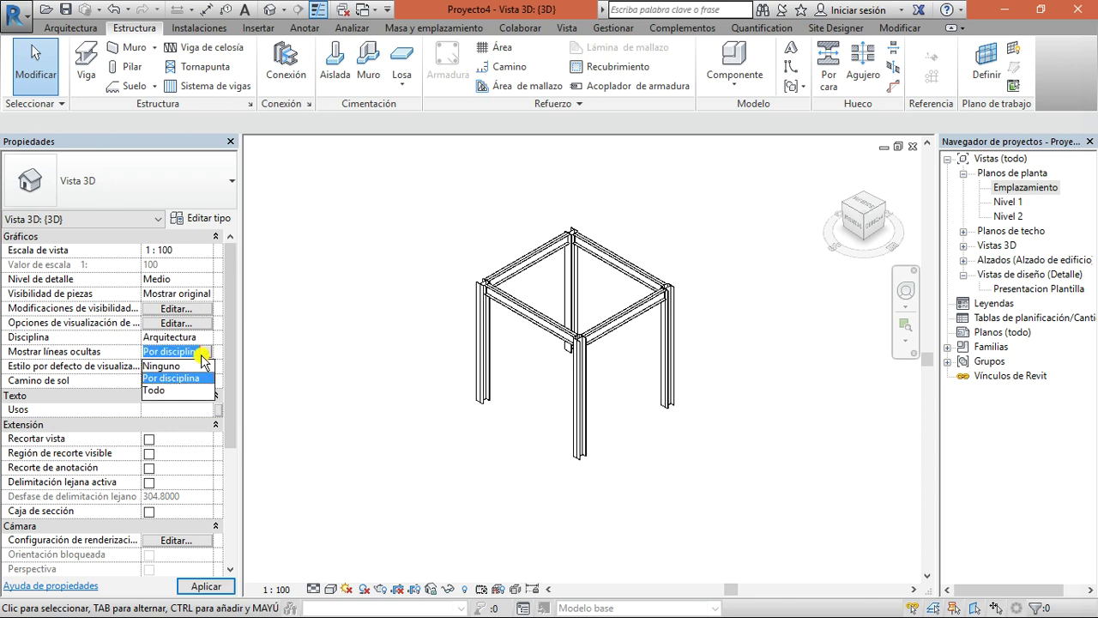
left_click(166, 381)
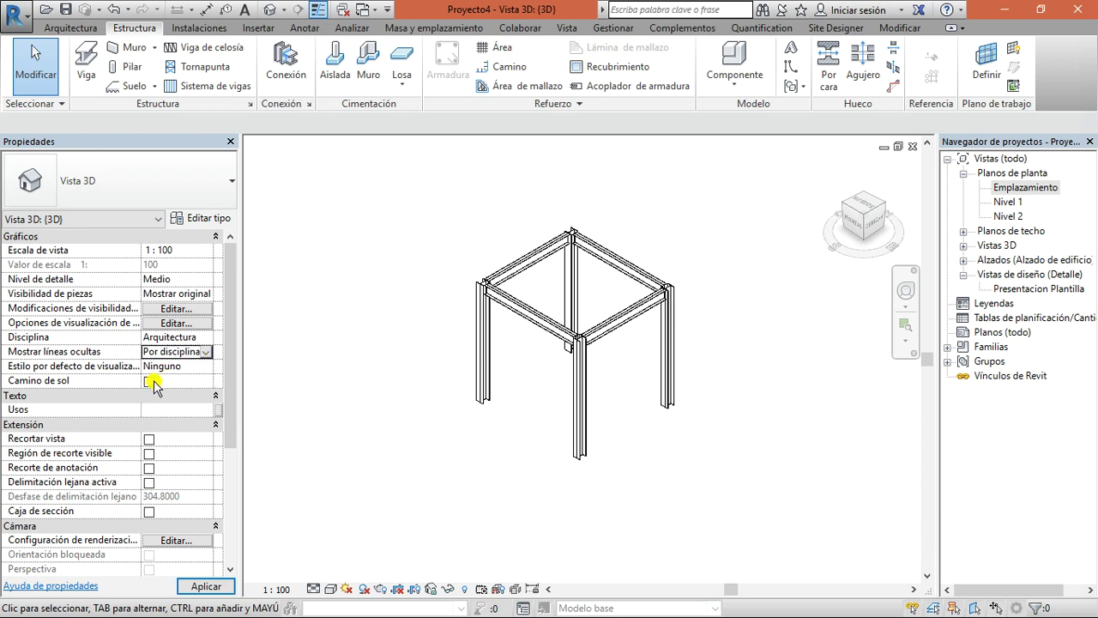
left_click(207, 369)
left_click(208, 366)
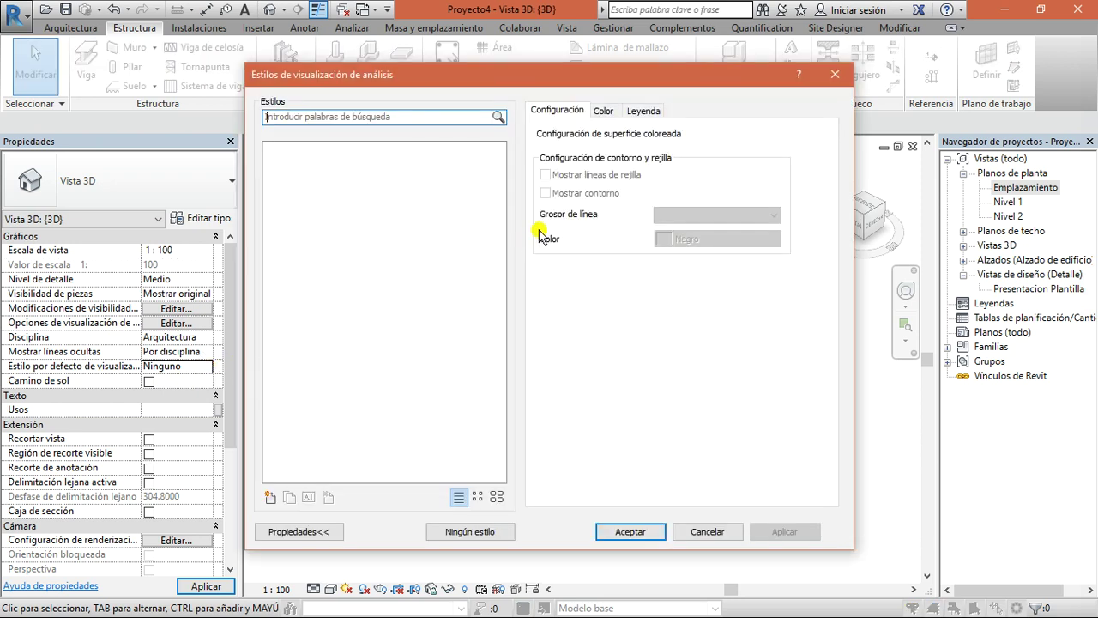
left_click(829, 81)
- Draw three chained Genérico - 200 mm walls from Nivel 1, 8.0000 high, along the frame's column axes, leaving one side open
scroll(511, 296, "down", 1)
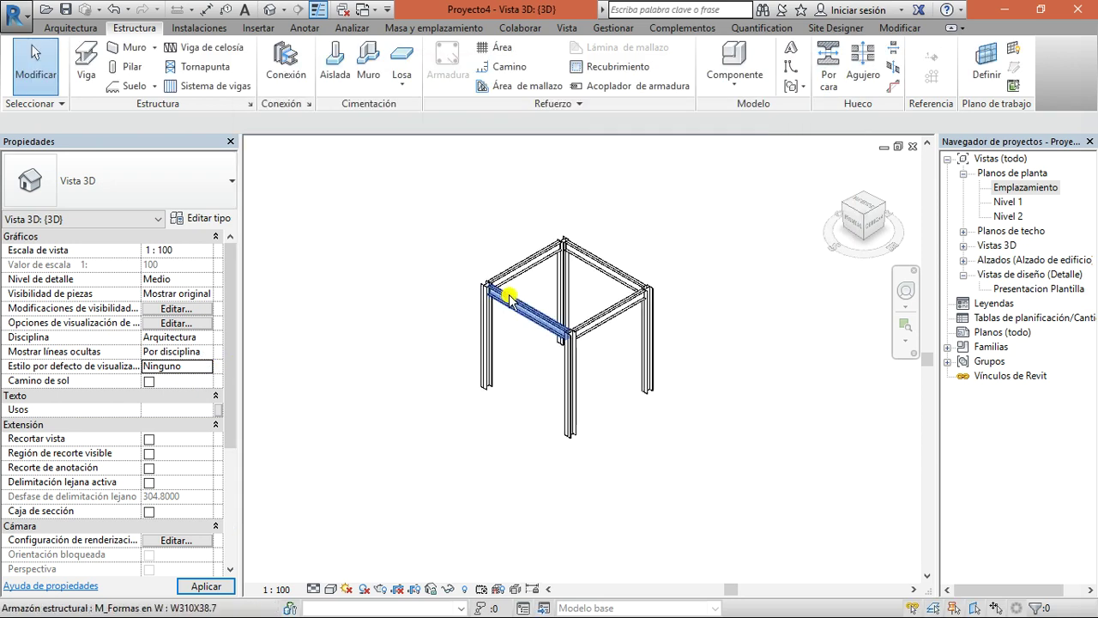
left_click(869, 201)
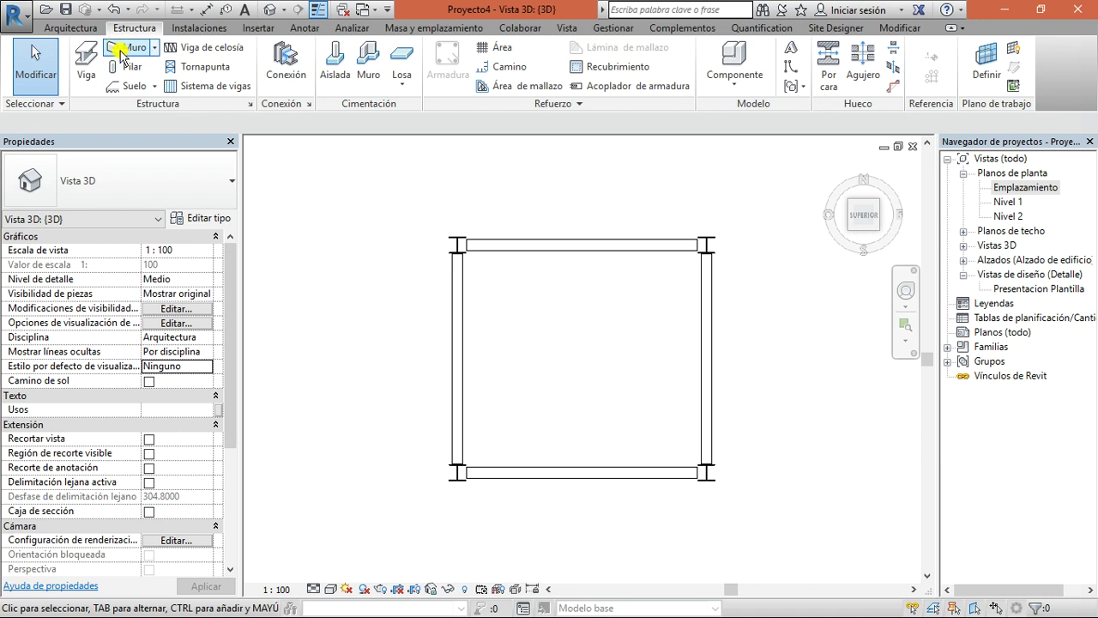
left_click(70, 28)
left_click(108, 59)
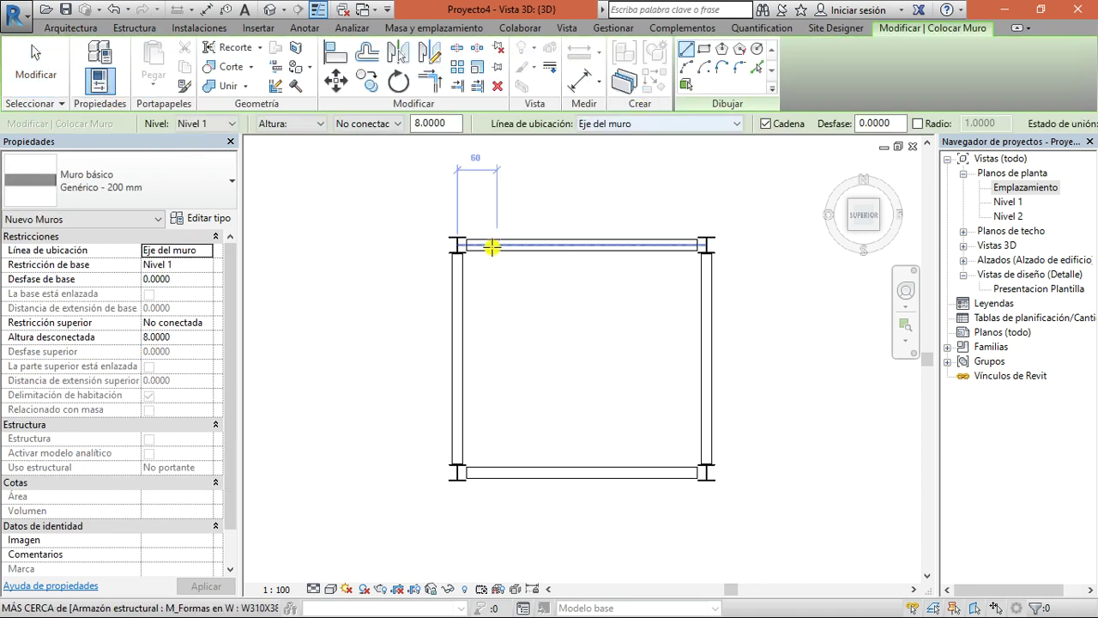
left_click(452, 248)
left_click(710, 246)
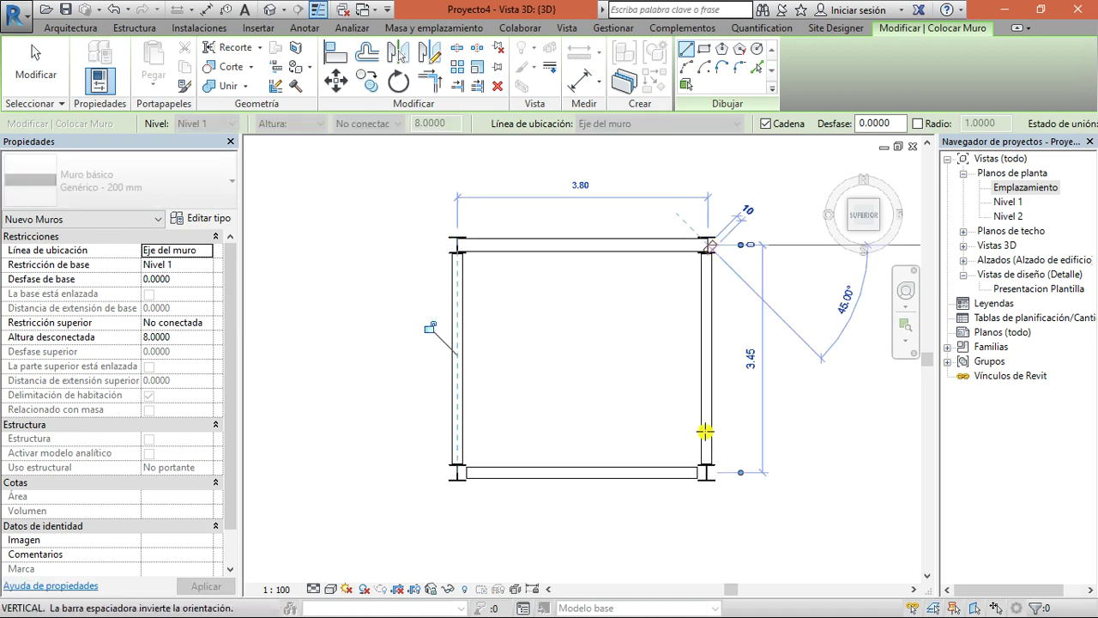
left_click(690, 479)
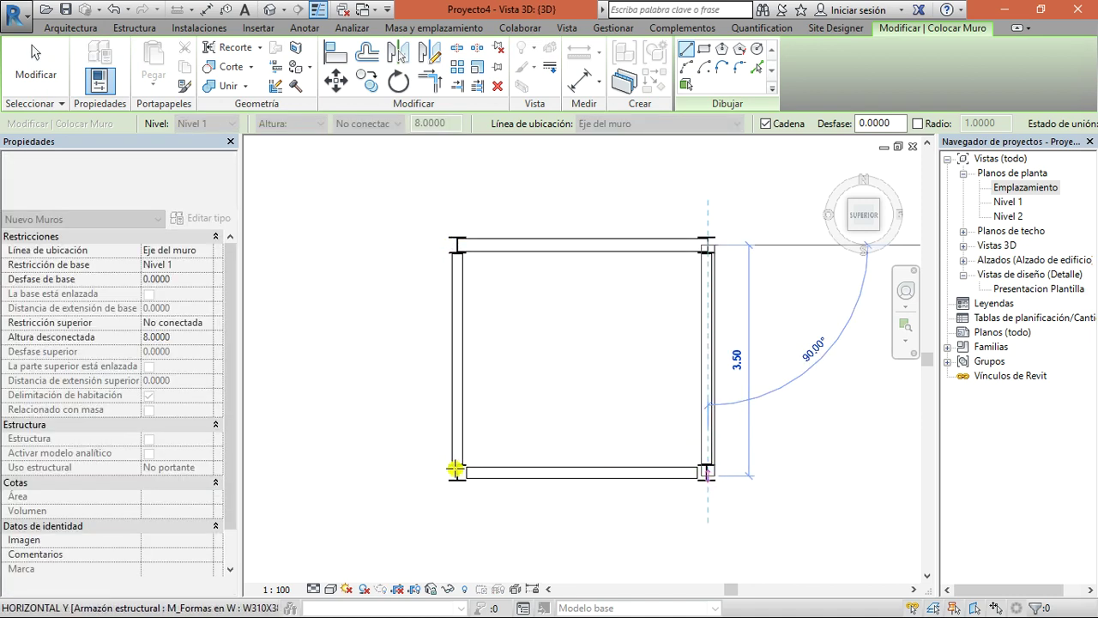
left_click(456, 468)
left_click(835, 169)
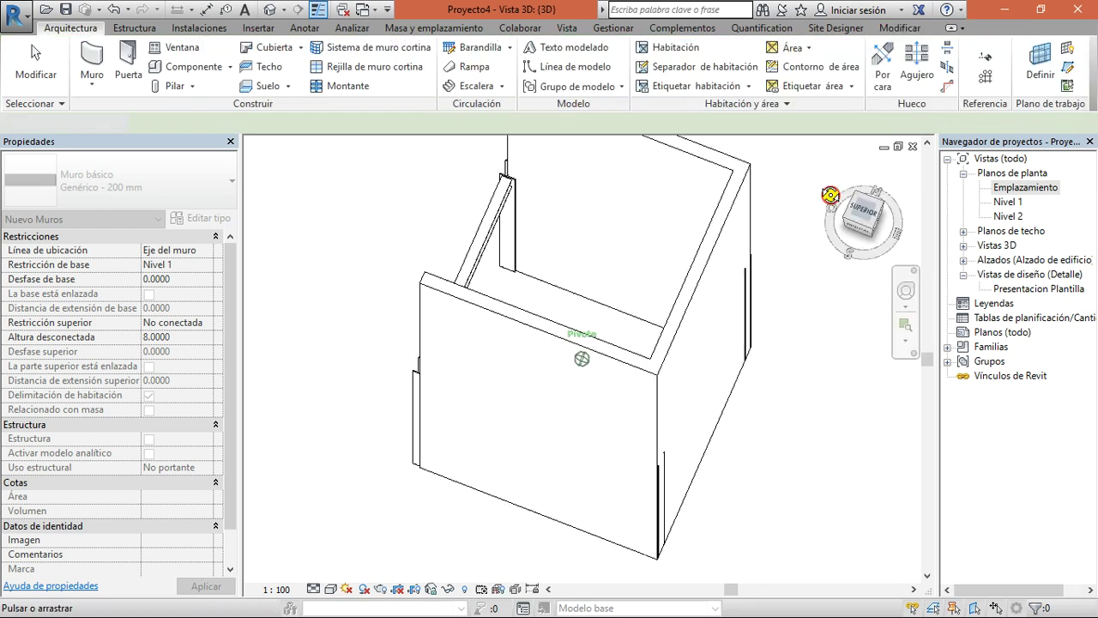
scroll(710, 370, "down", 2)
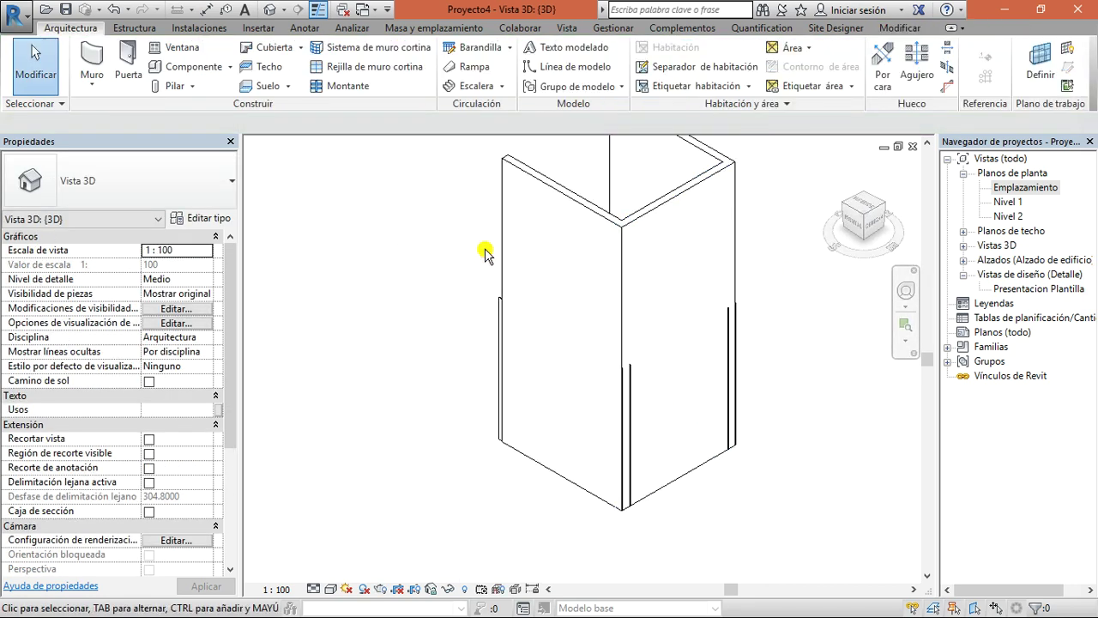
- Select the three walls and set their top constraint to Nivel 2
left_click_drag(743, 167, 458, 233)
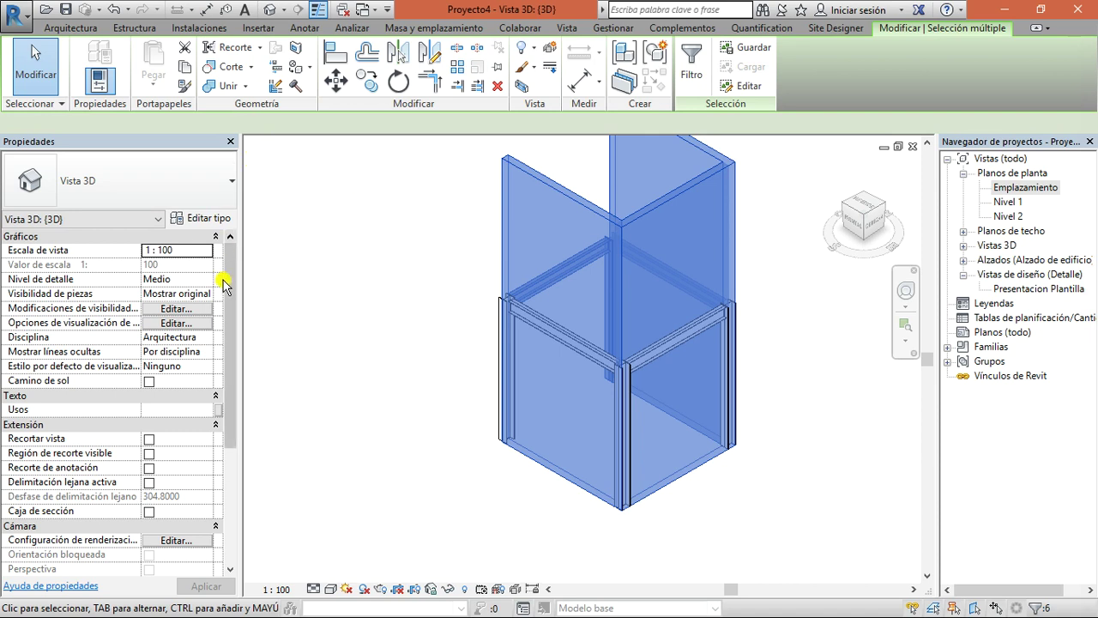
left_click(762, 167)
left_click_drag(625, 150, 448, 219)
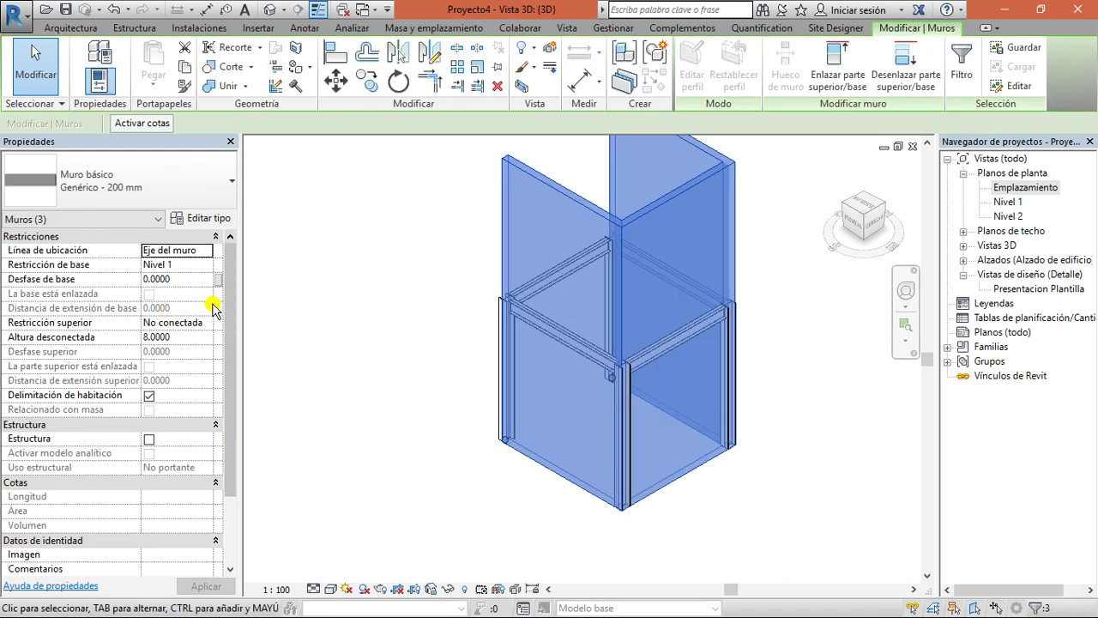
left_click(207, 322)
left_click(206, 323)
left_click(195, 364)
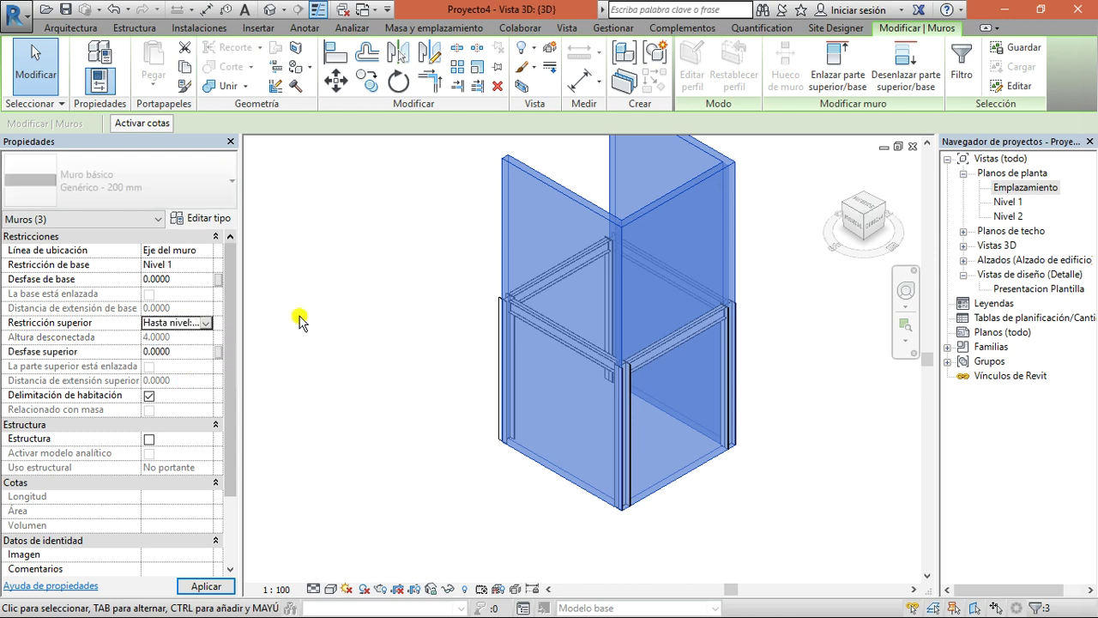
left_click(466, 289)
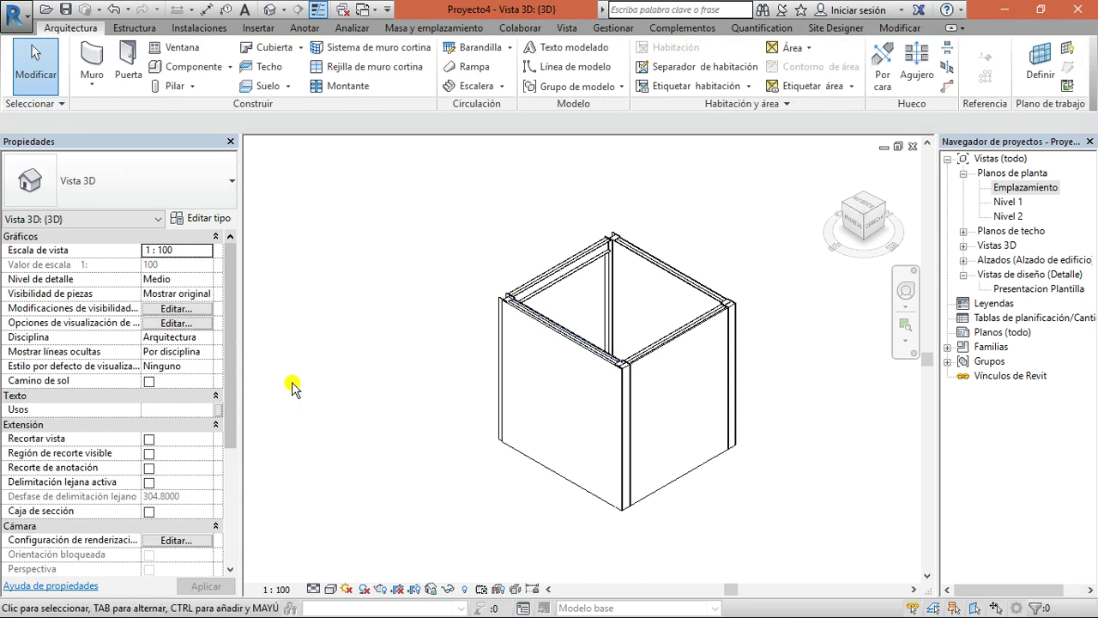
- Switch the 3D view's discipline to Estructura and back to Arquitectura to compare the display of the walls
left_click(209, 338)
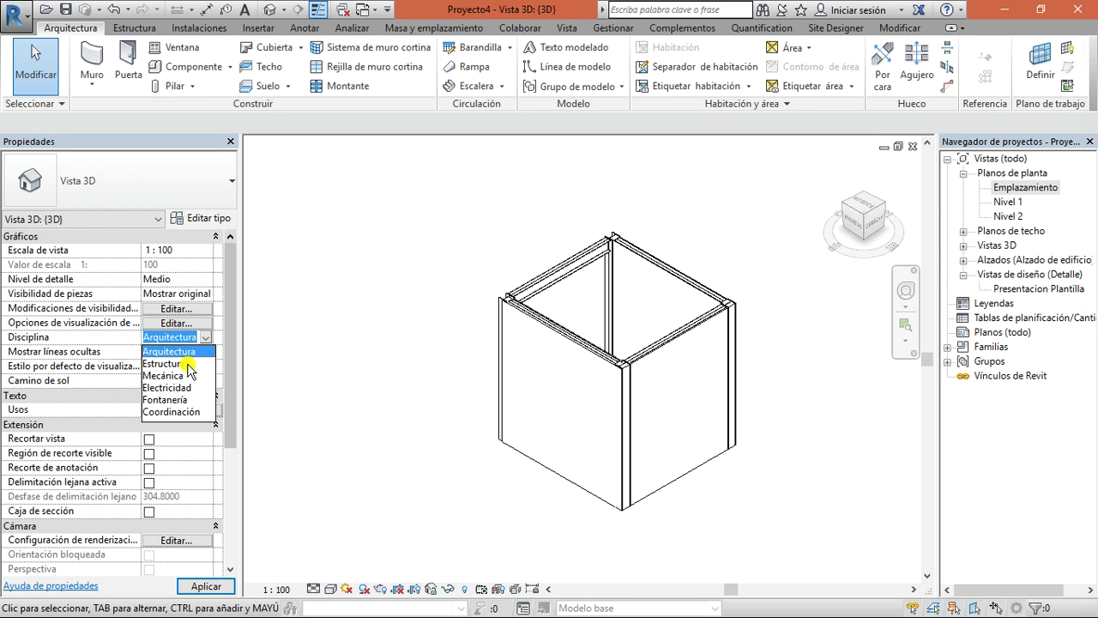
left_click(167, 363)
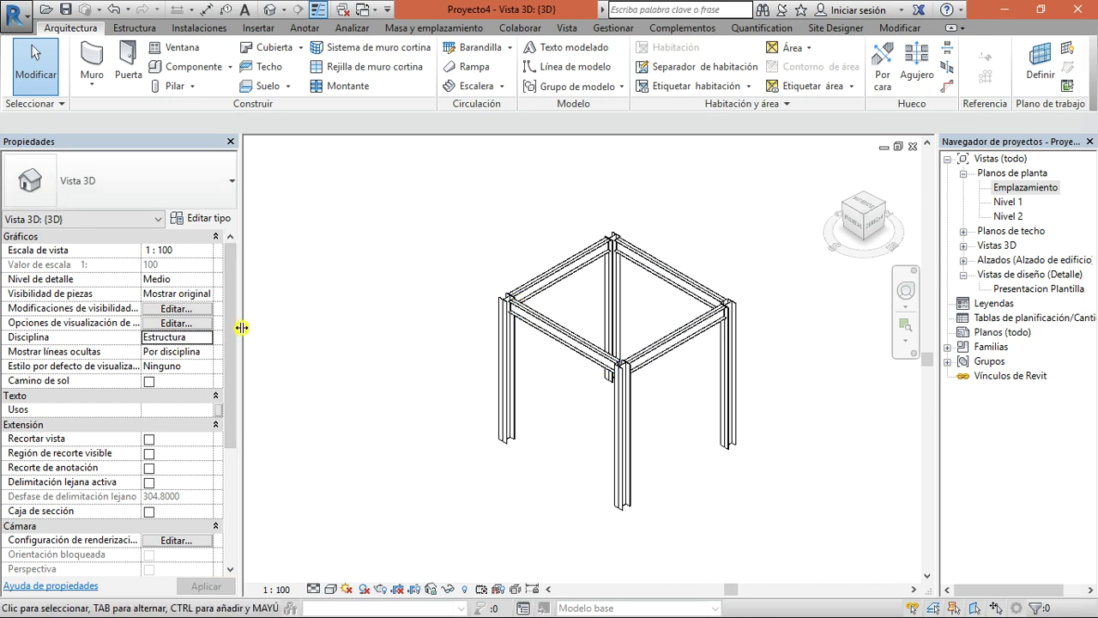
left_click(208, 337)
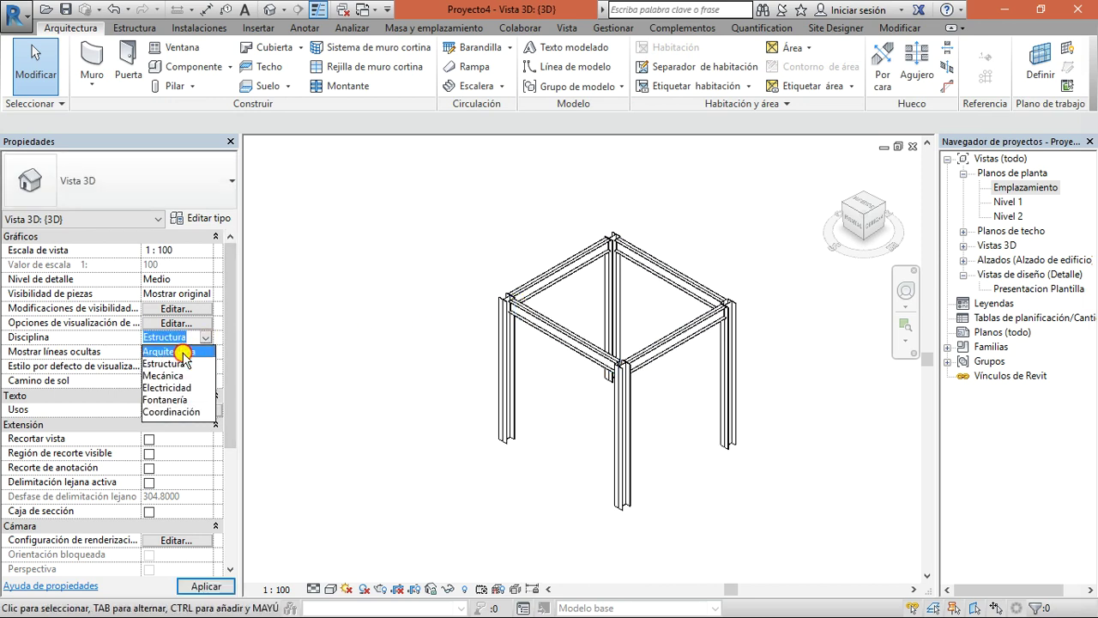
left_click(199, 351)
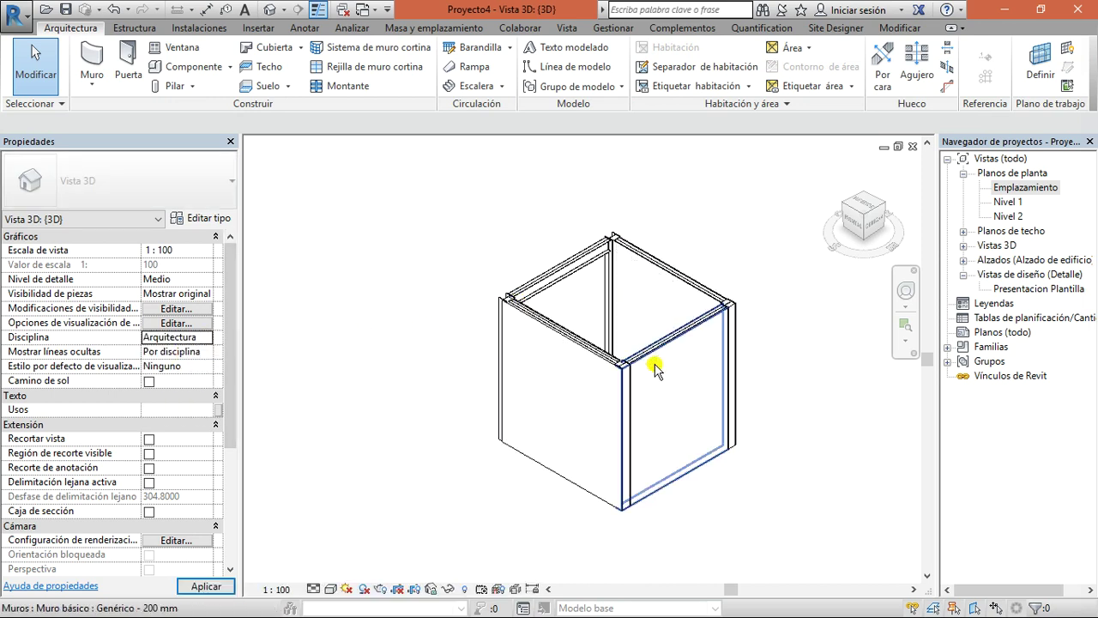
- Give the 3D view a visual style with filled surface colours and set its discipline to Estructura
left_click(330, 589)
left_click(375, 540)
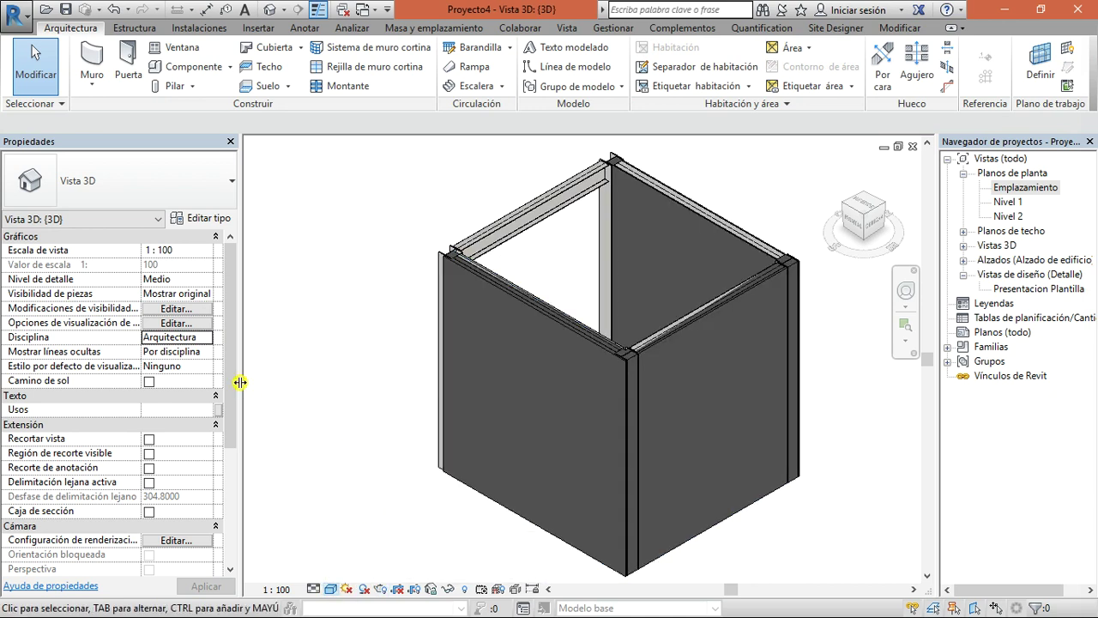
left_click(218, 344)
left_click(185, 365)
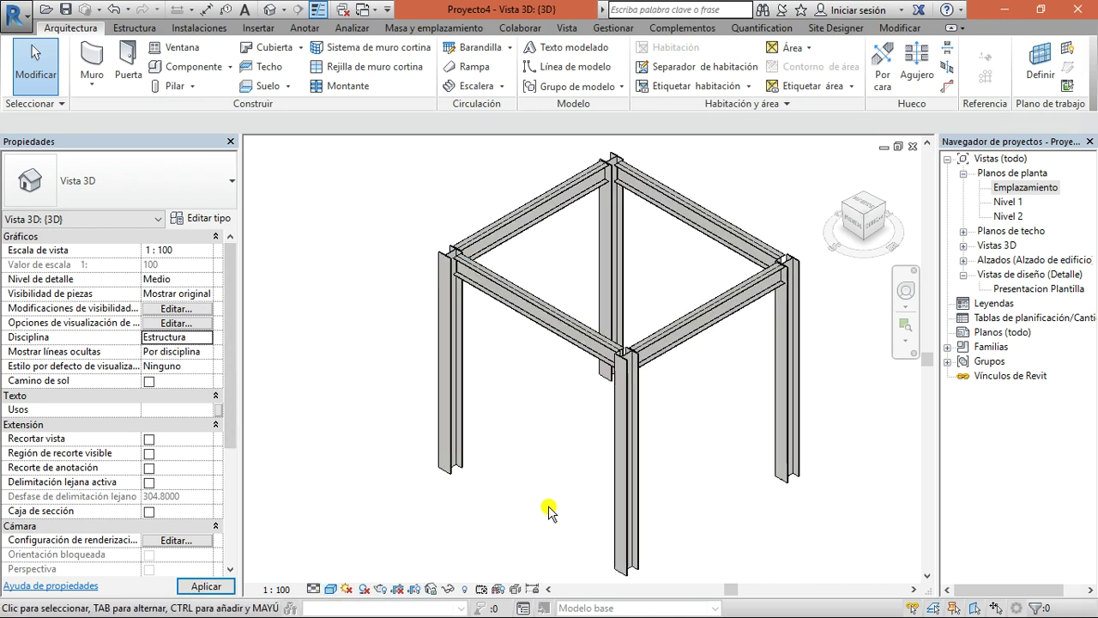
- Try the Mecánica and Electricidad disciplines on the 3D view
left_click(207, 339)
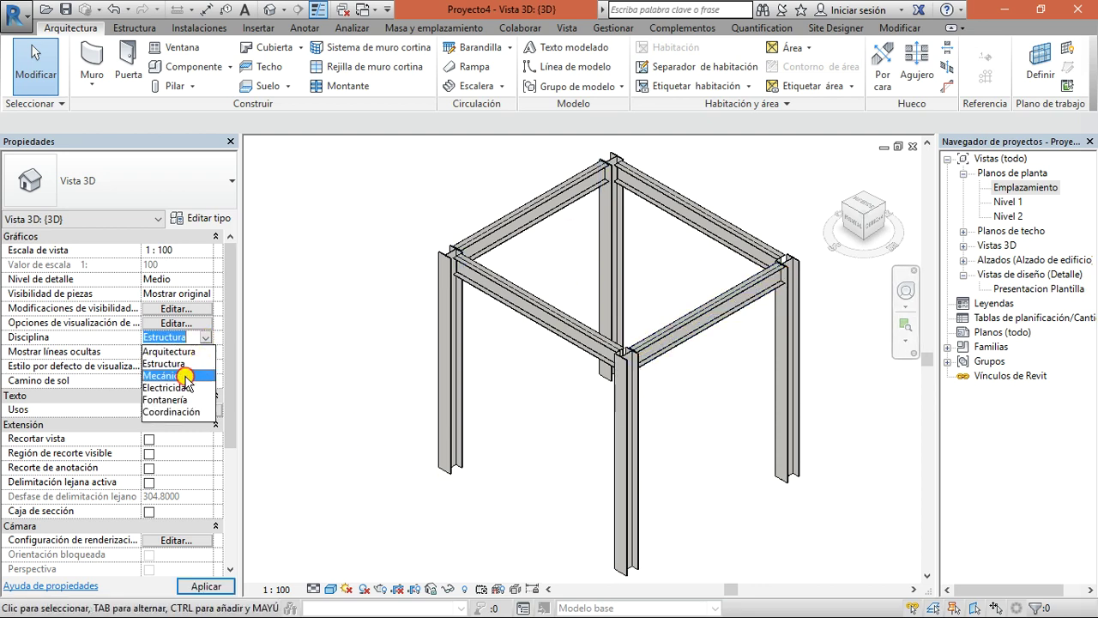
left_click(183, 376)
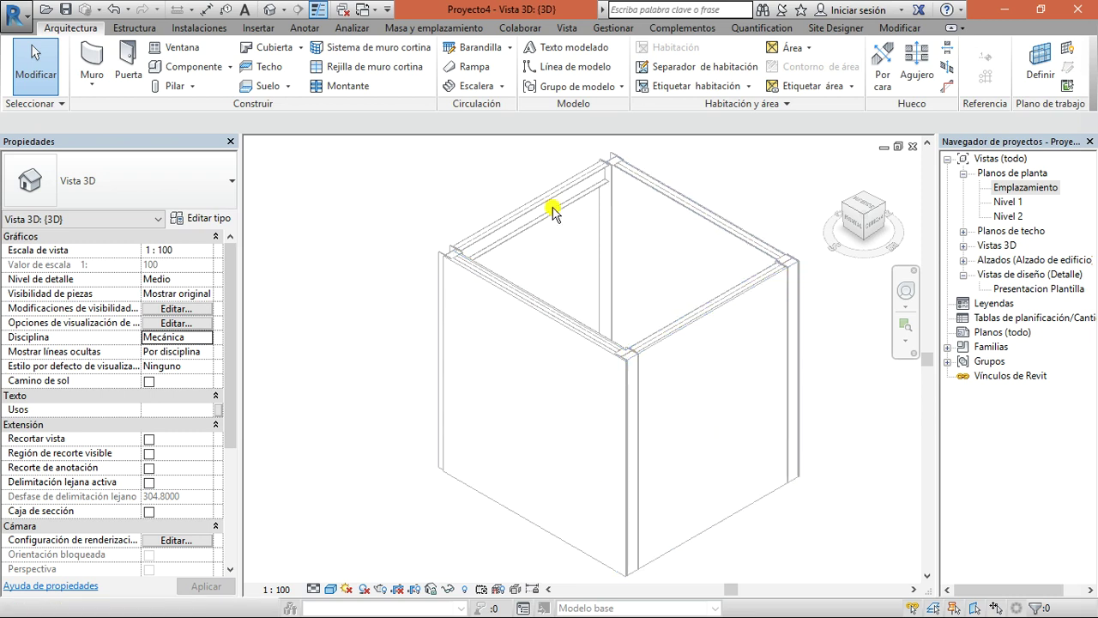
scroll(483, 380, "down", 2)
left_click(206, 340)
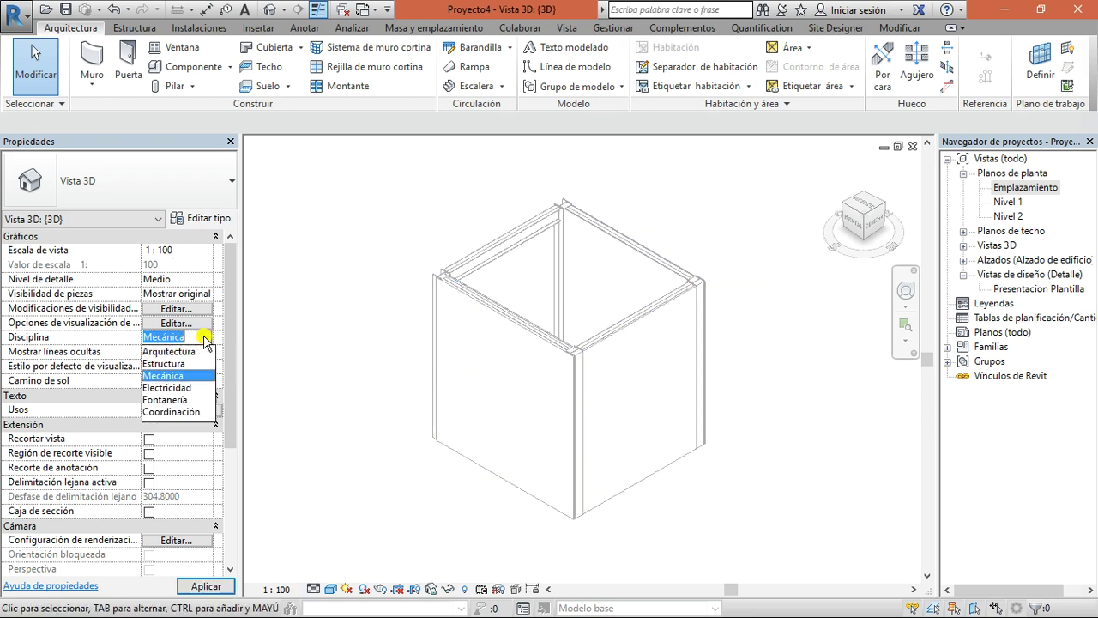
left_click(187, 388)
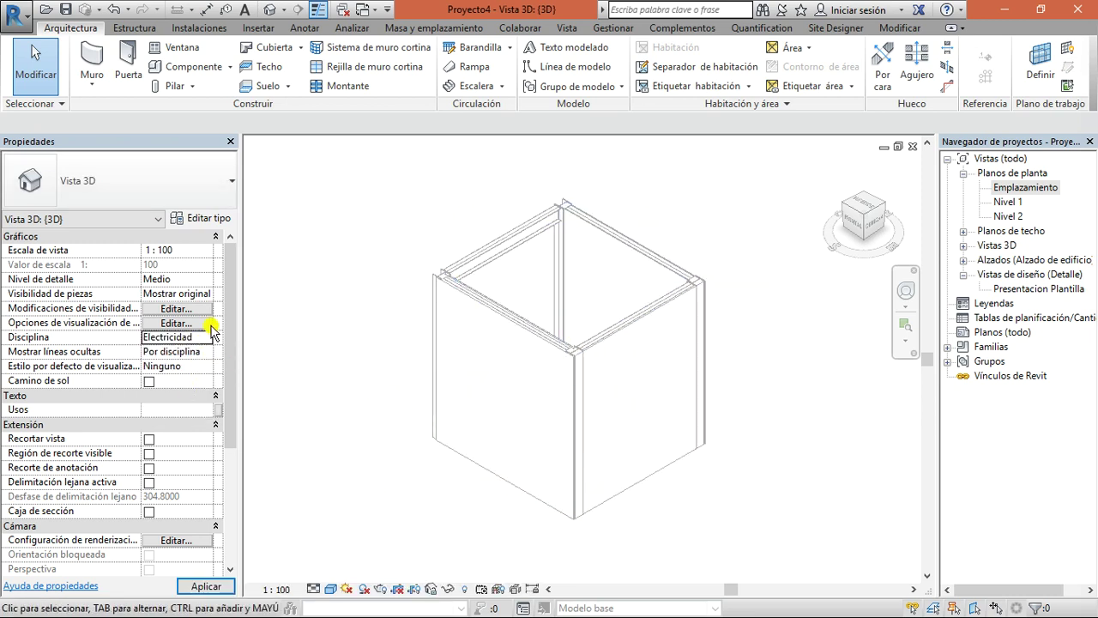
- Try the Fontanería and Coordinación disciplines on the 3D view
left_click(211, 340)
left_click(182, 399)
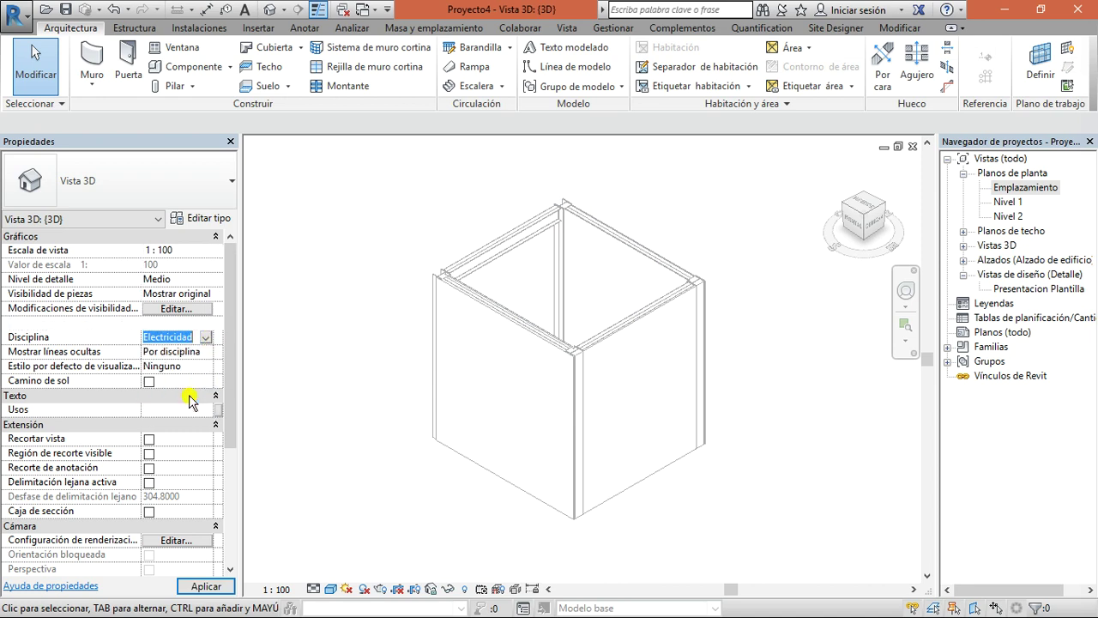
left_click(207, 340)
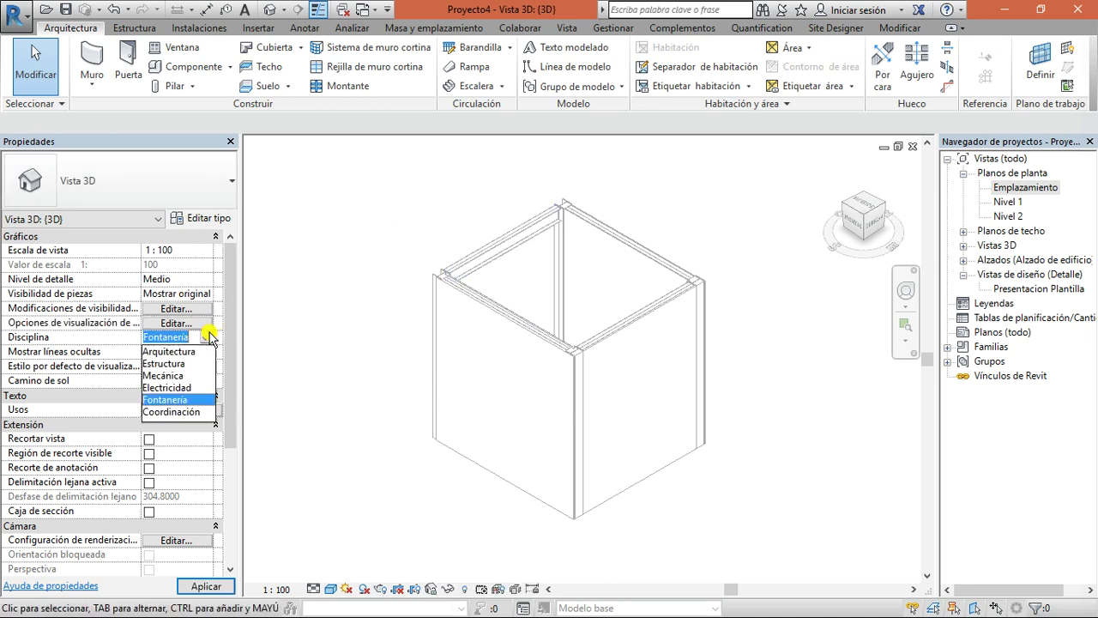
left_click(184, 418)
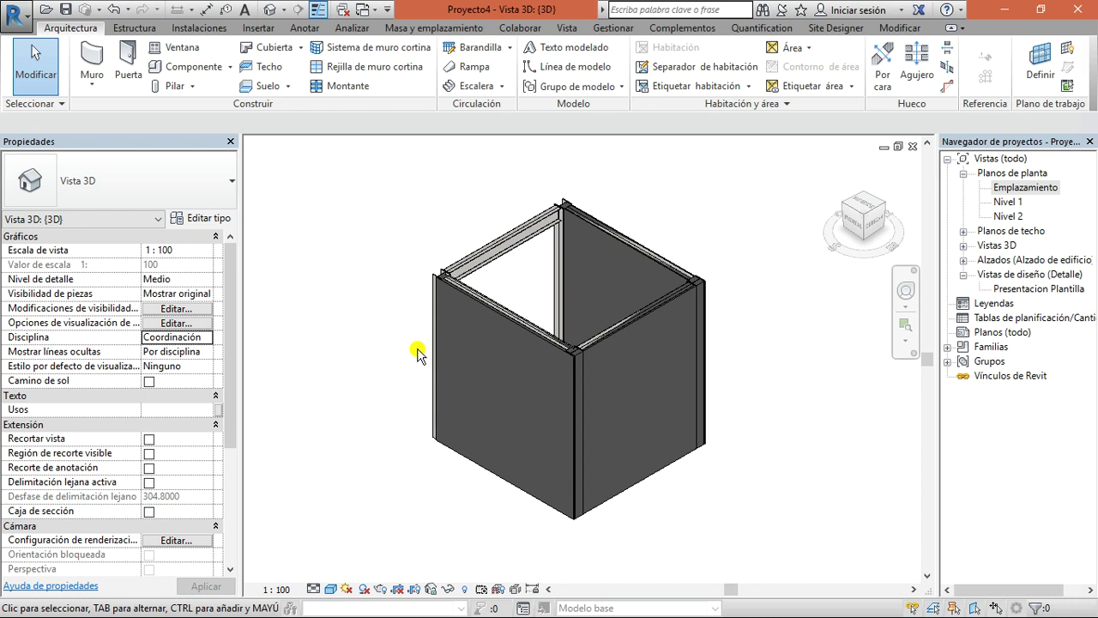
scroll(429, 345, "up", 2)
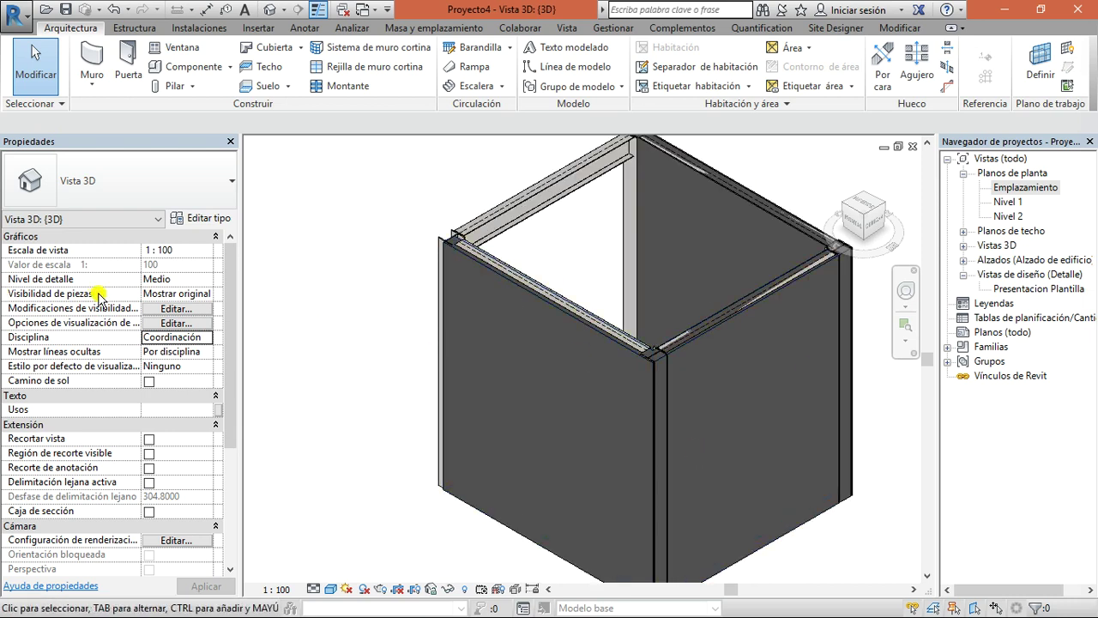
- Set the 3D view's discipline to Arquitectura and check the beam on the open side without walls
left_click(206, 337)
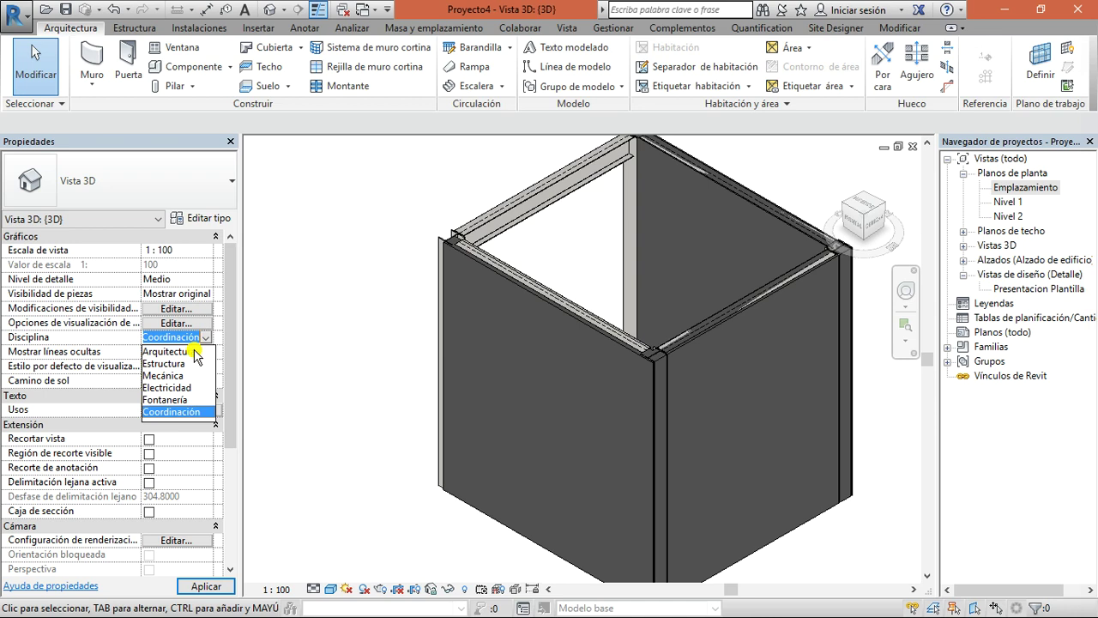
left_click(190, 352)
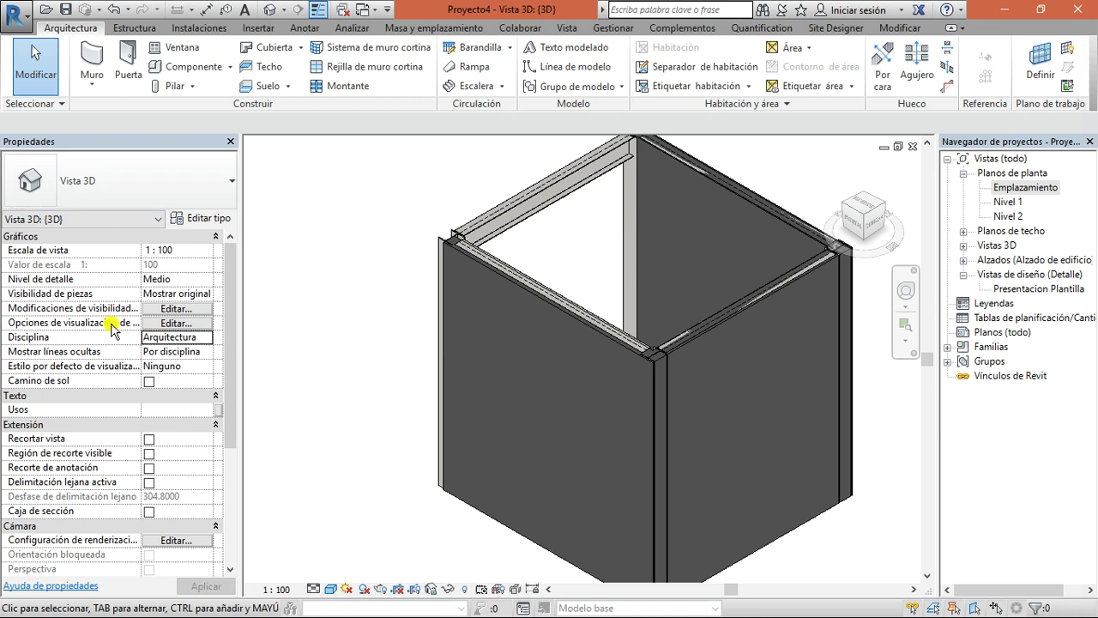
scroll(477, 354, "down", 2)
left_click(559, 232)
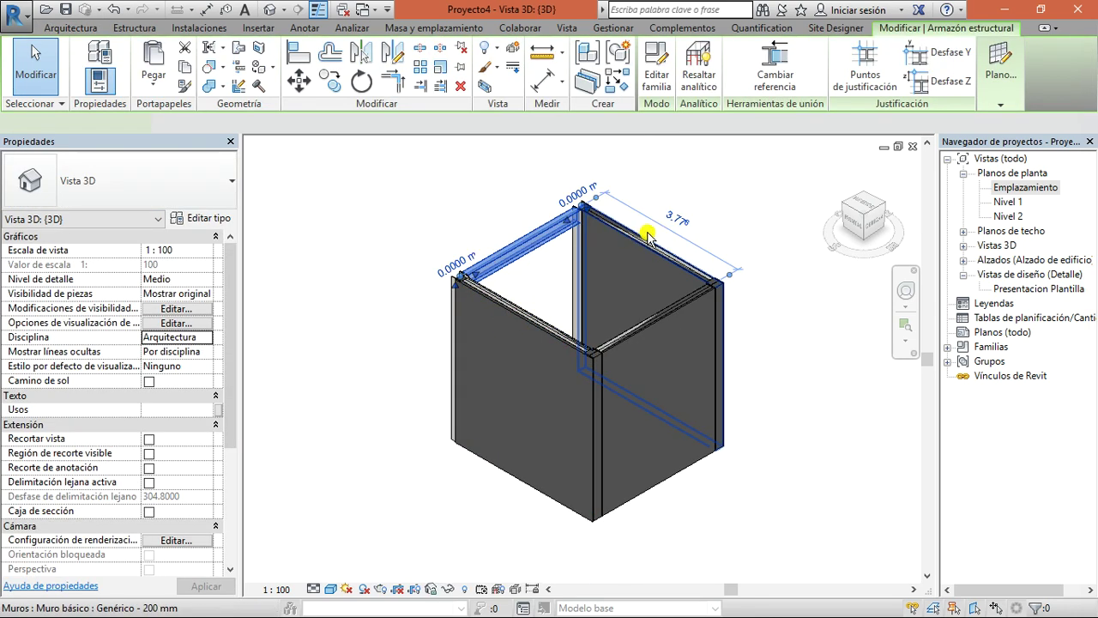
left_click(387, 304)
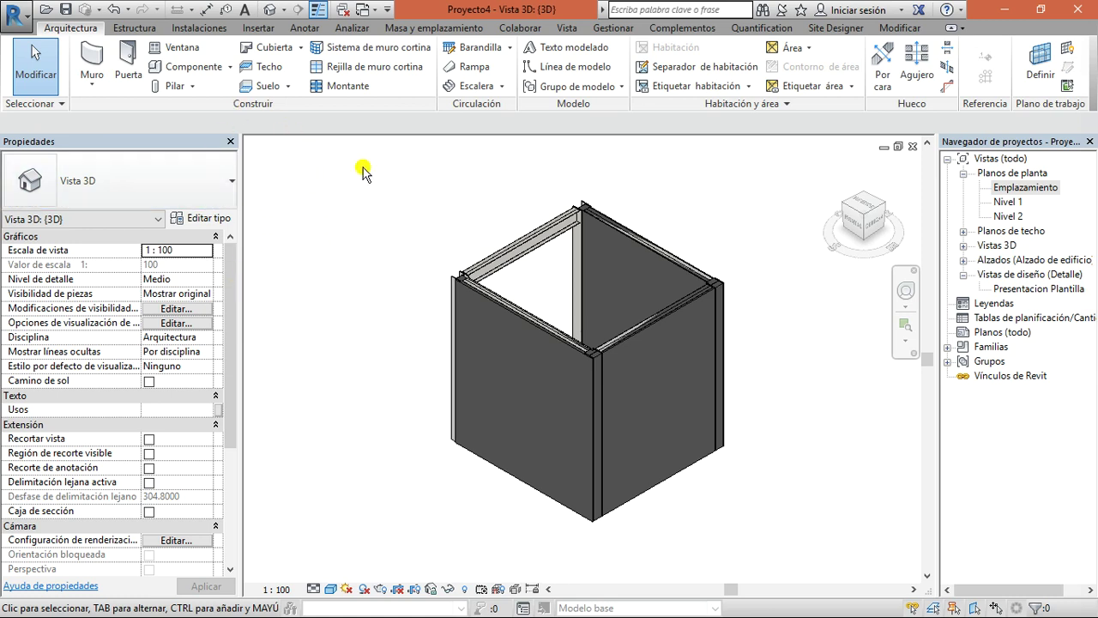
left_click(206, 341)
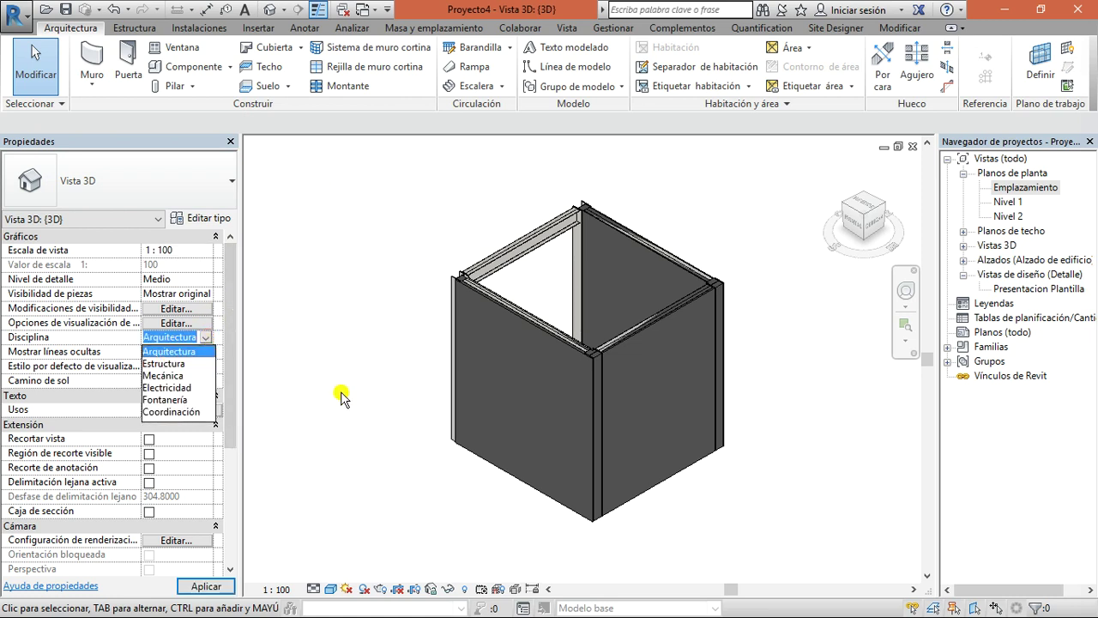
left_click(361, 324)
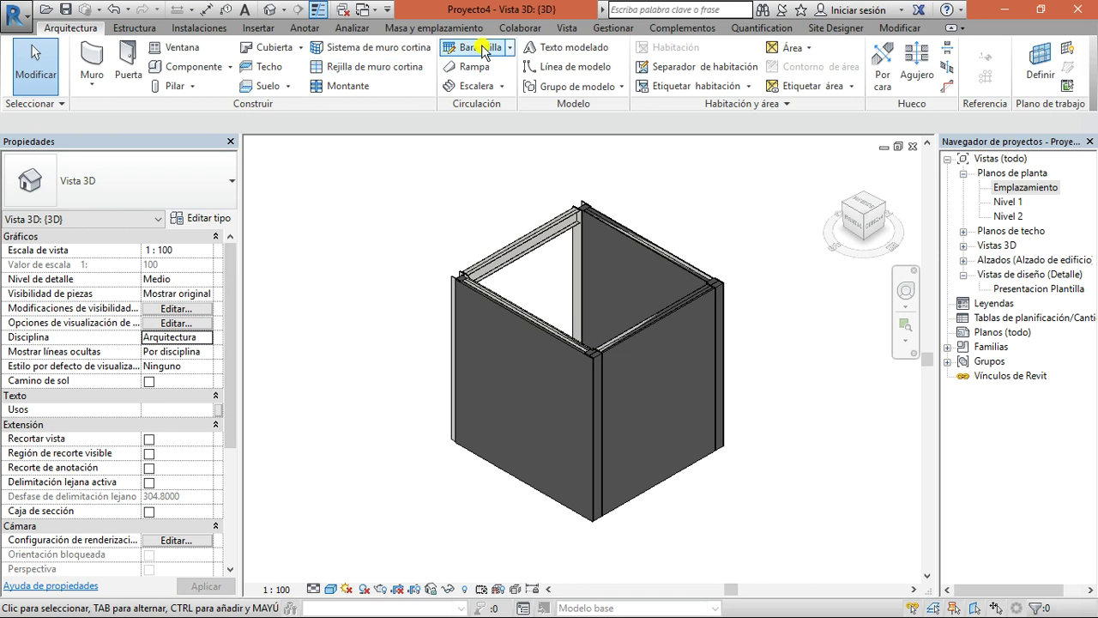
- Open the 3D view's visibility/graphics overrides, filter the model categories by Arquitectura and examine the category list
left_click(568, 33)
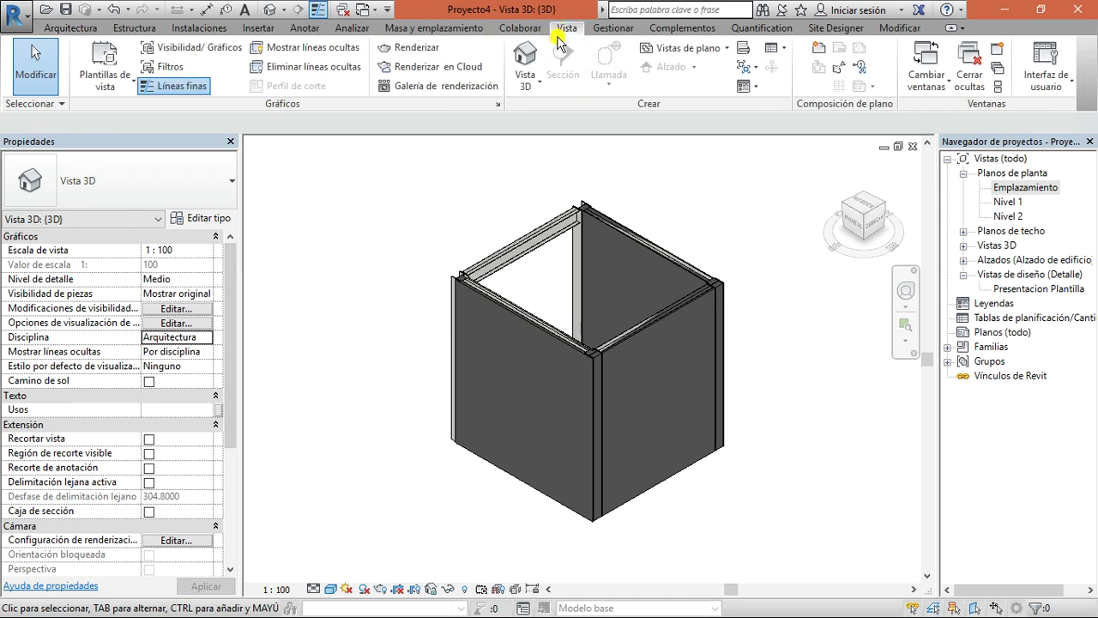
left_click(190, 48)
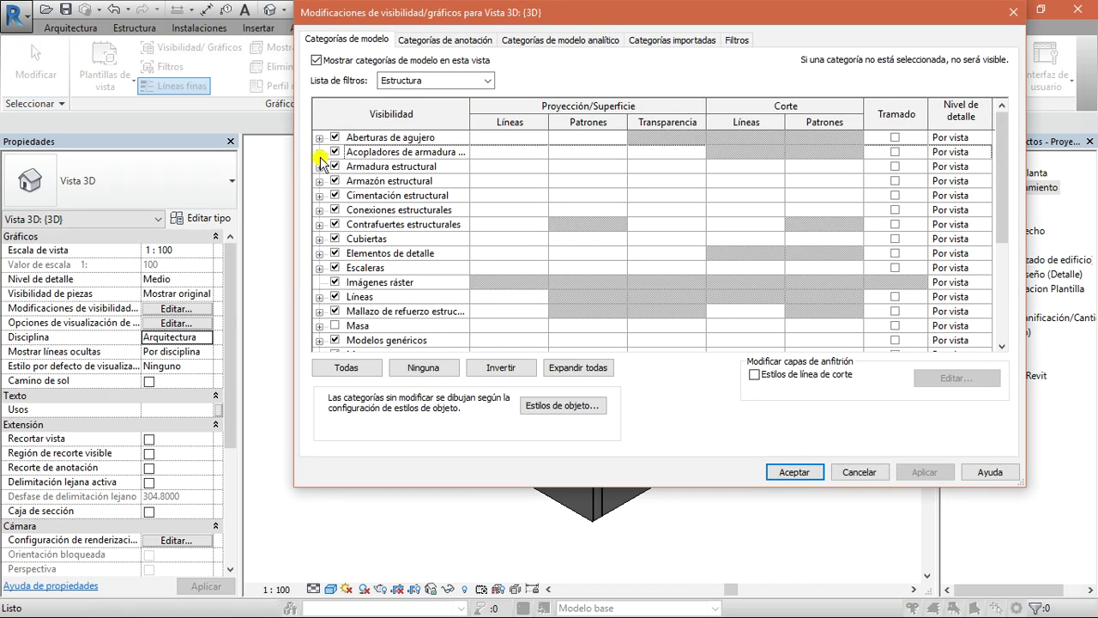
left_click(485, 82)
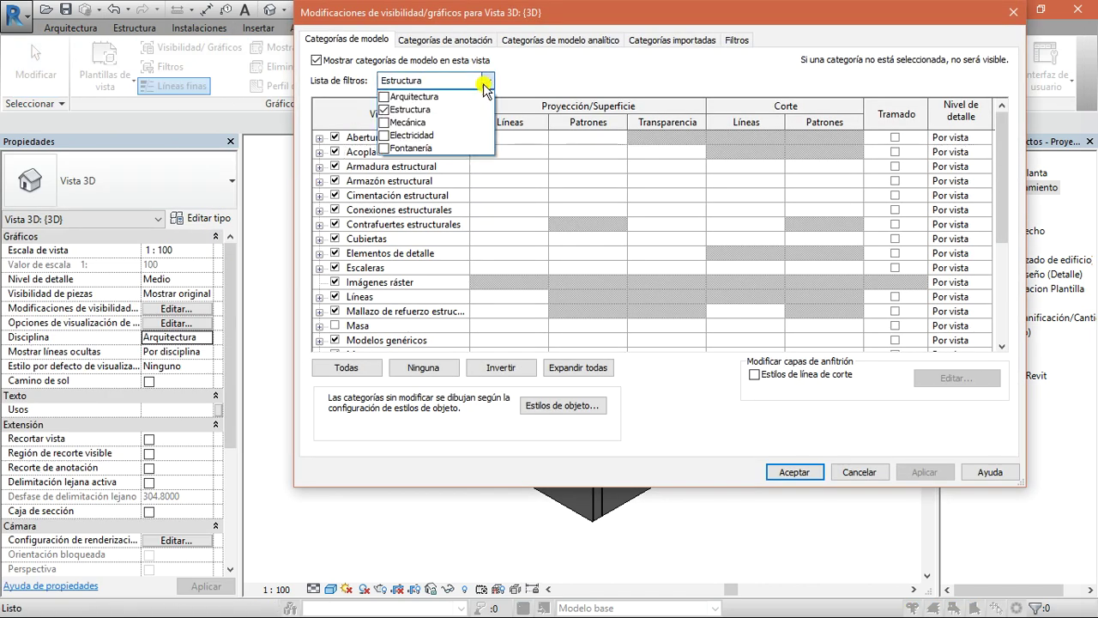
left_click(384, 96)
scroll(467, 189, "down", 10)
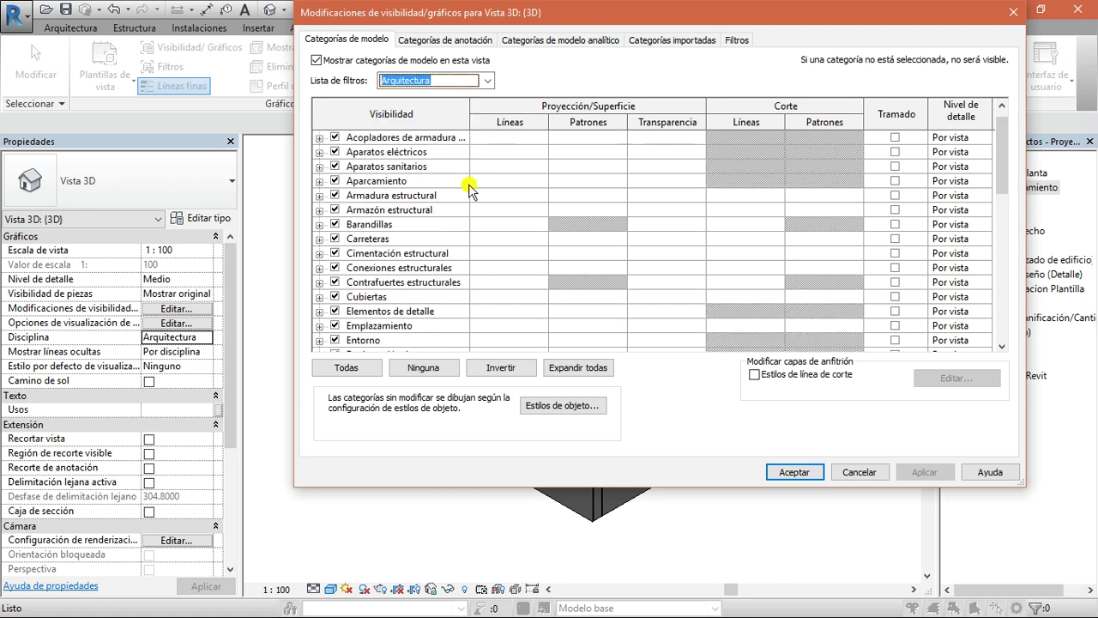
scroll(475, 198, "up", 8)
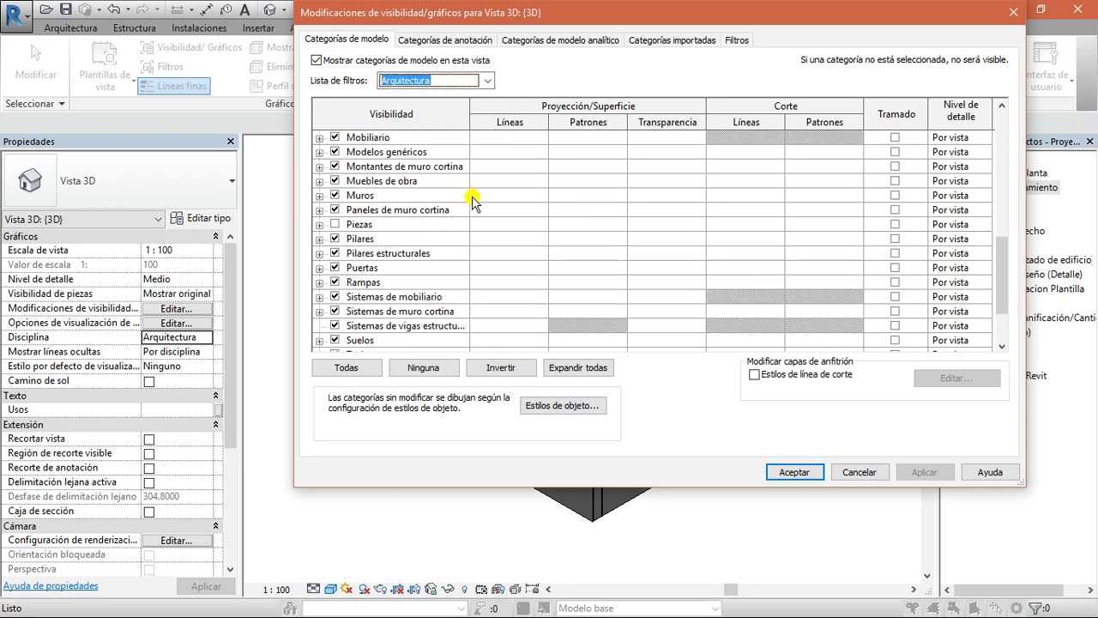
scroll(400, 211, "up", 2)
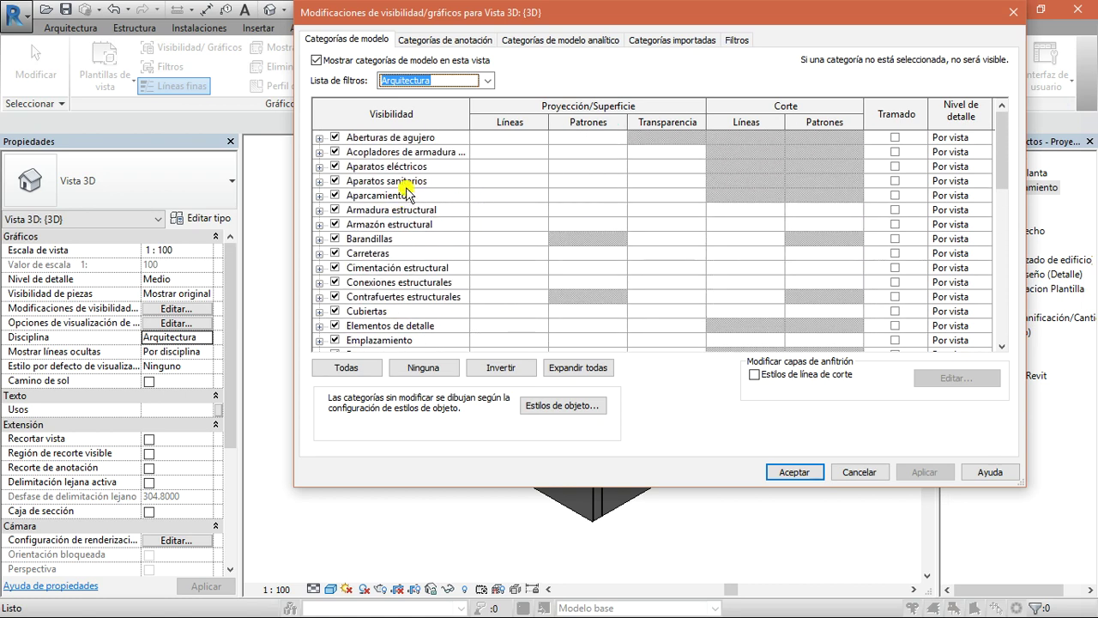
left_click(360, 209)
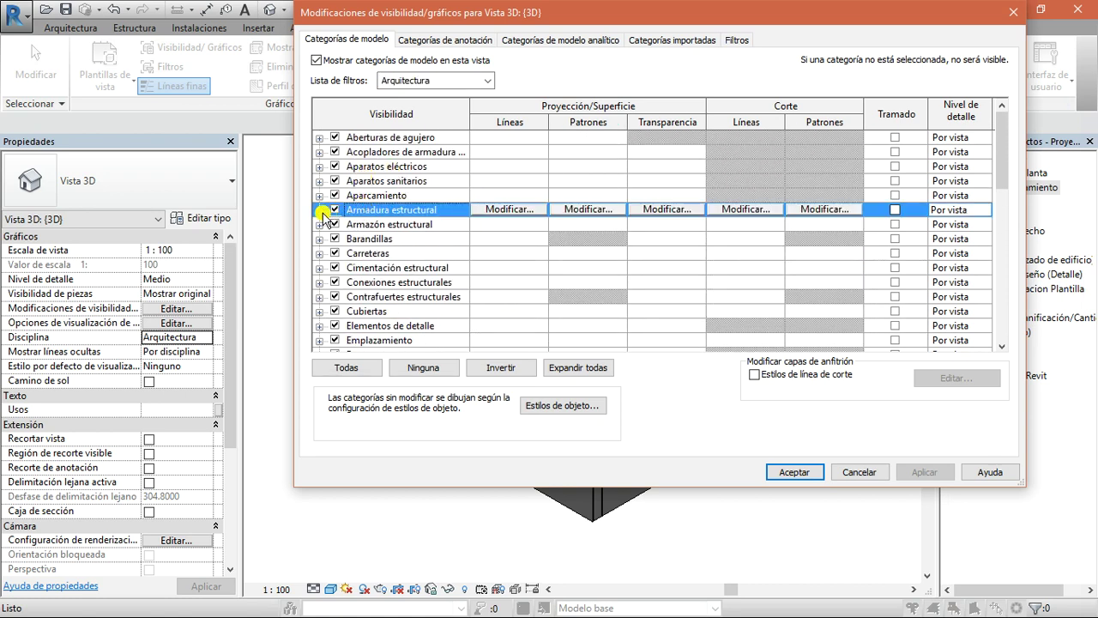
left_click_drag(1000, 143, 993, 64)
- Filter the visibility overrides by Estructura only, examine the structural model categories and close the settings
left_click(480, 81)
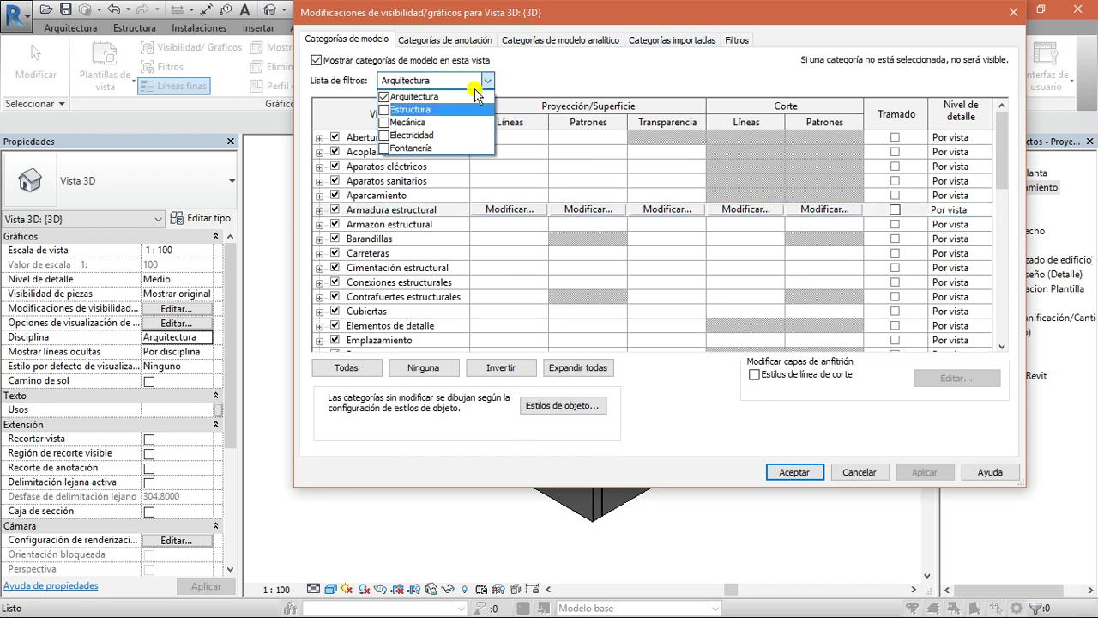
left_click(384, 110)
left_click(384, 97)
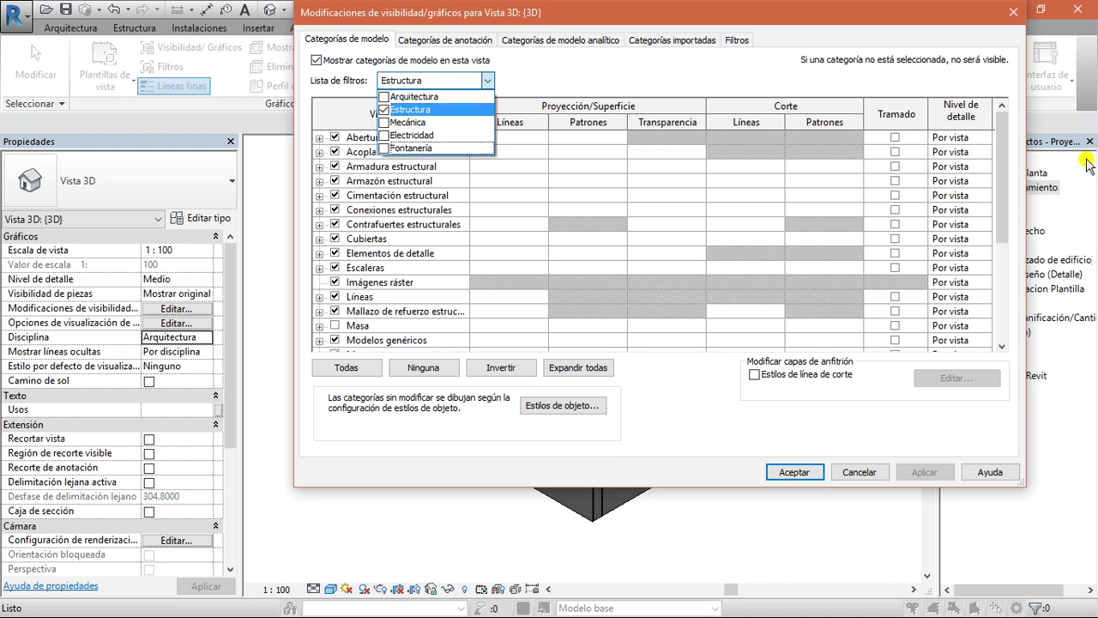
left_click(1009, 163)
left_click_drag(1009, 163, 907, 284)
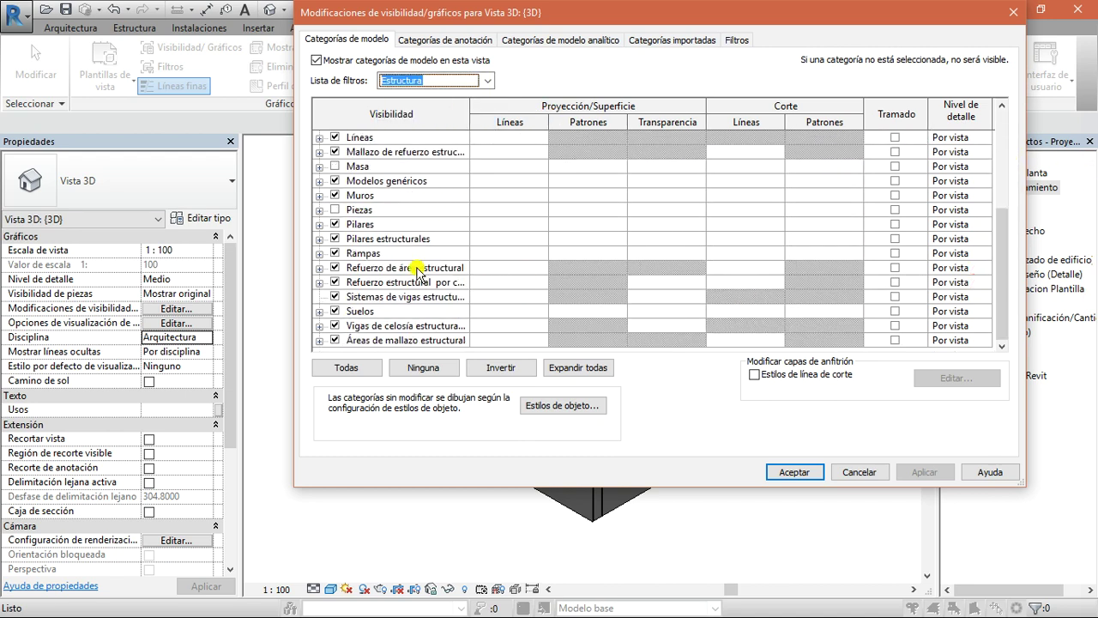
scroll(411, 271, "up", 1)
left_click(319, 239)
left_click(319, 239)
scroll(463, 266, "down", 1)
scroll(557, 280, "up", 1)
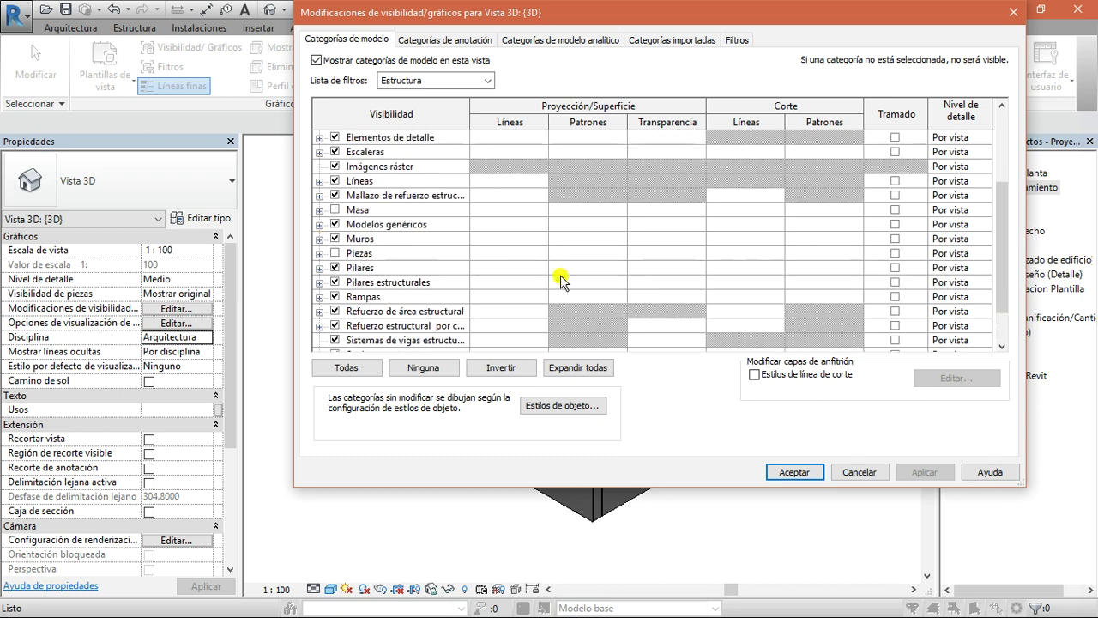
left_click(1002, 13)
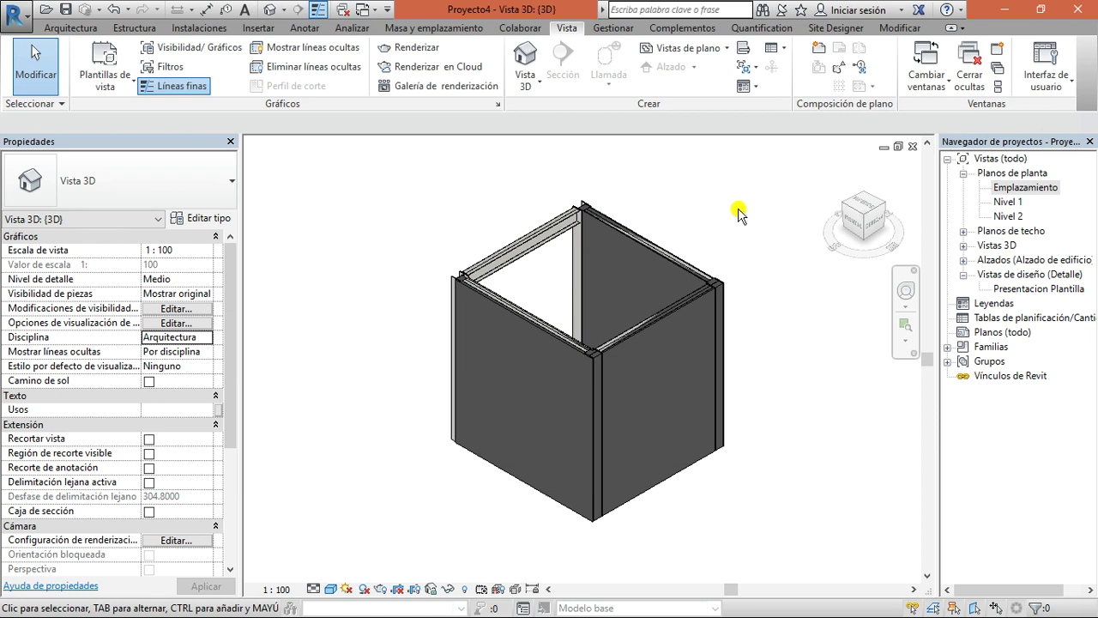
- Reopen the 3D view's visibility/graphics overrides, review the Estructura category list again and close it
mouse_move(755, 192)
left_mouse_down()
mouse_move(576, 398)
mouse_move(755, 181)
left_mouse_up()
scroll(60, 356, "down", 1)
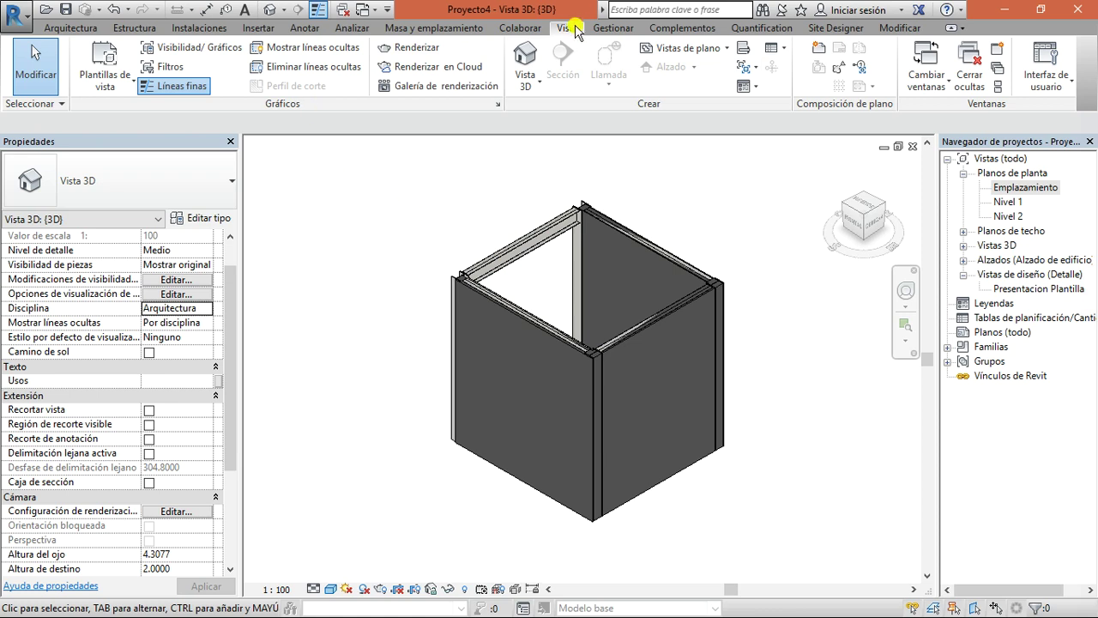
left_click(246, 51)
scroll(383, 268, "down", 2)
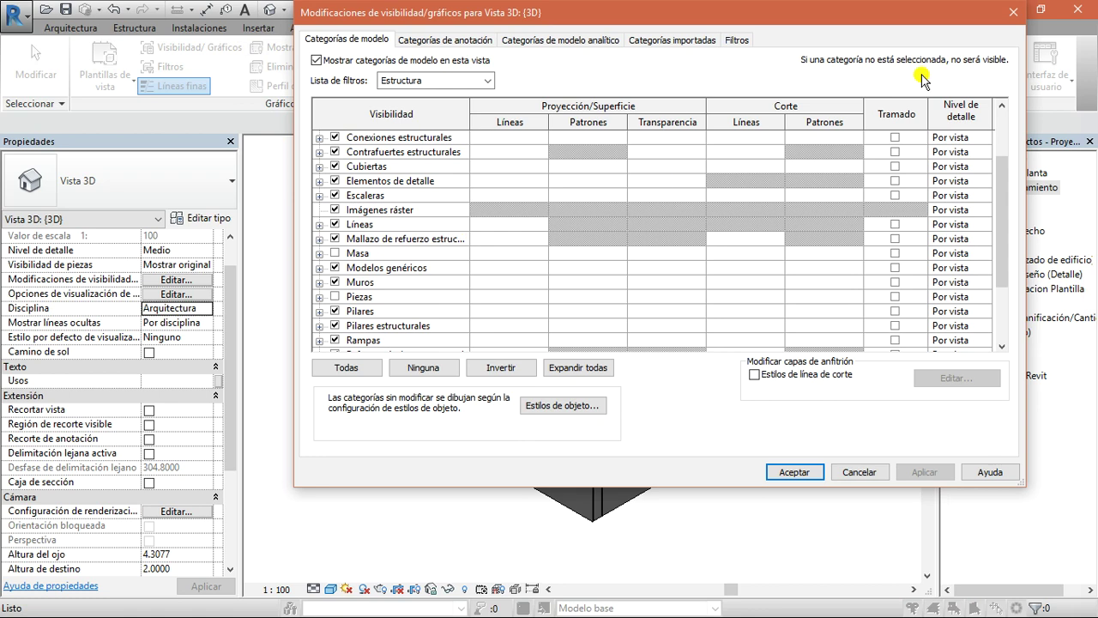
left_click(1013, 12)
- Delete the entire structure from the 3D view and open the Nivel 1 floor plan
left_click_drag(777, 184, 421, 478)
key("Delete")
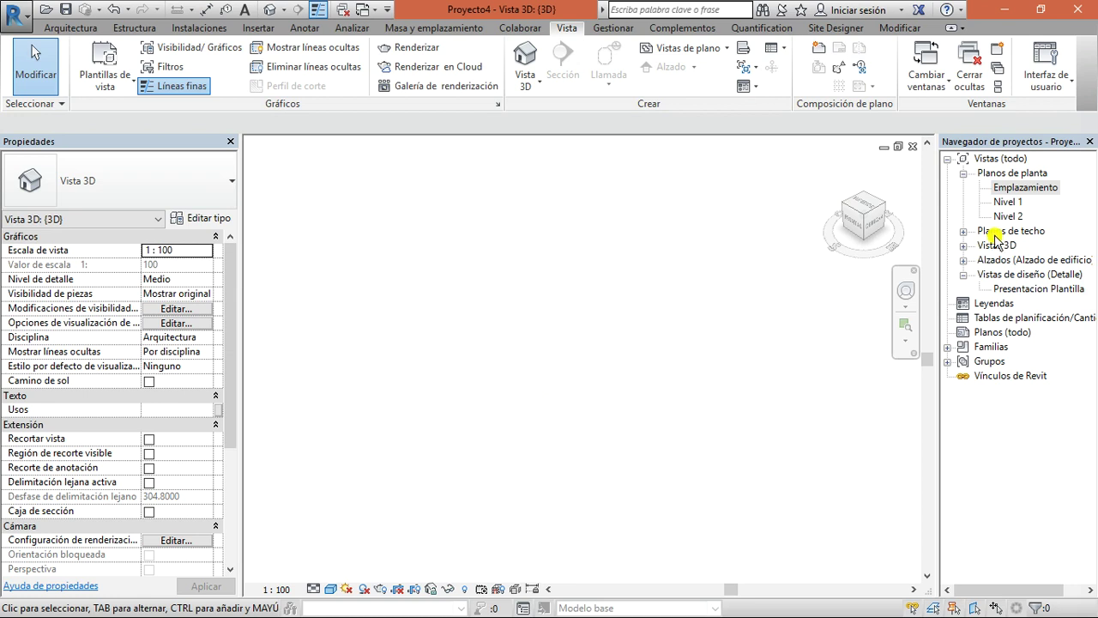
double_click(1006, 201)
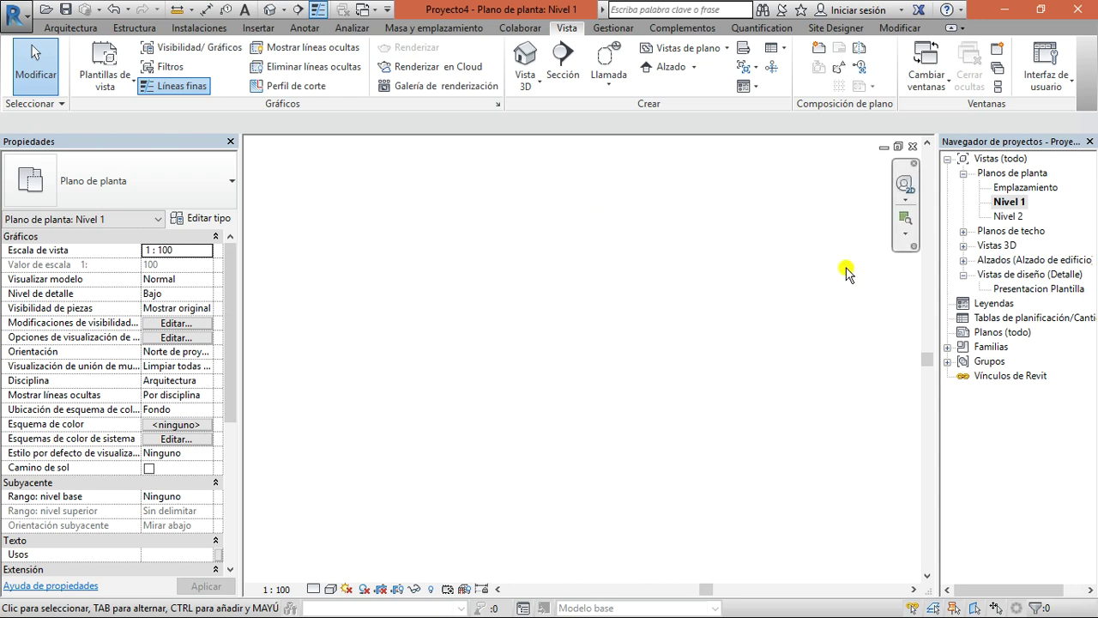
- Set the project's length units to Metros y centímetros and accept the project units
left_click(621, 31)
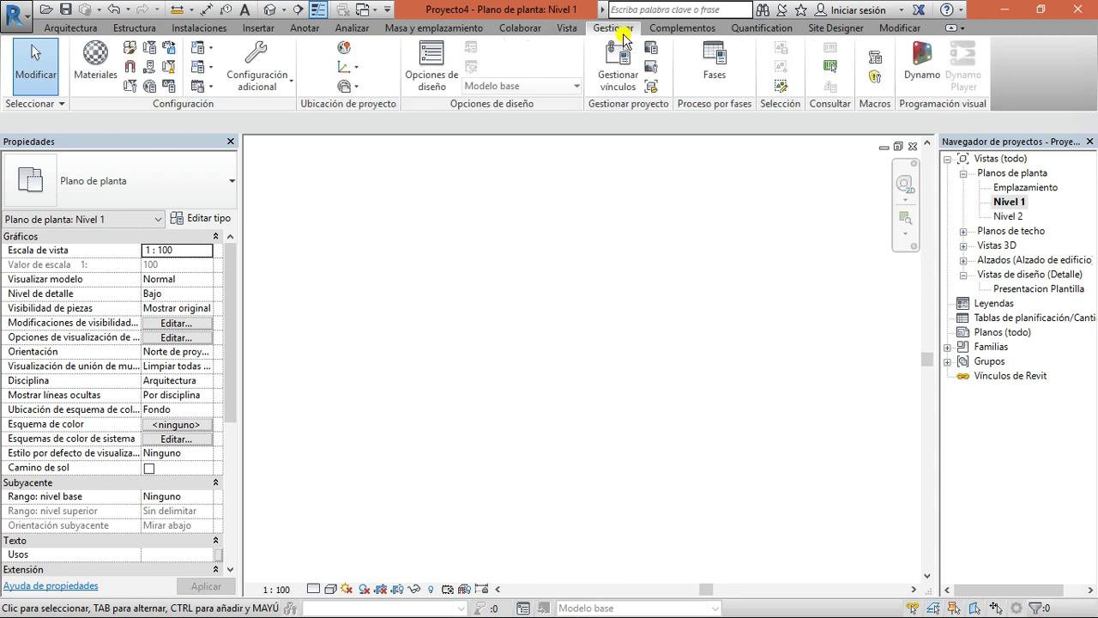
left_click(171, 86)
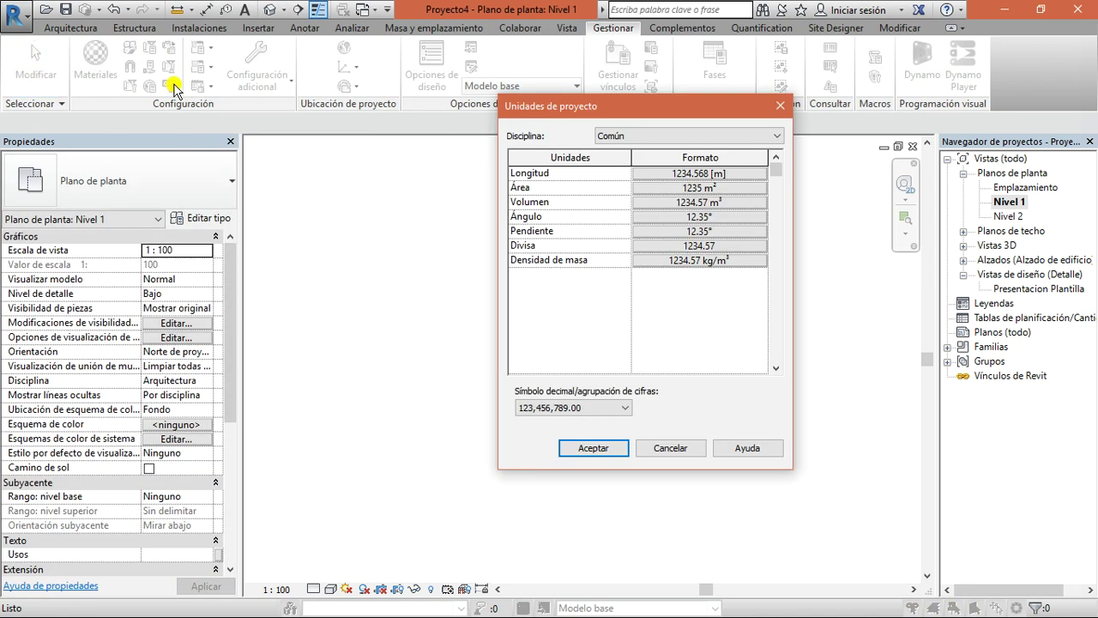
left_click(703, 174)
left_click(277, 241)
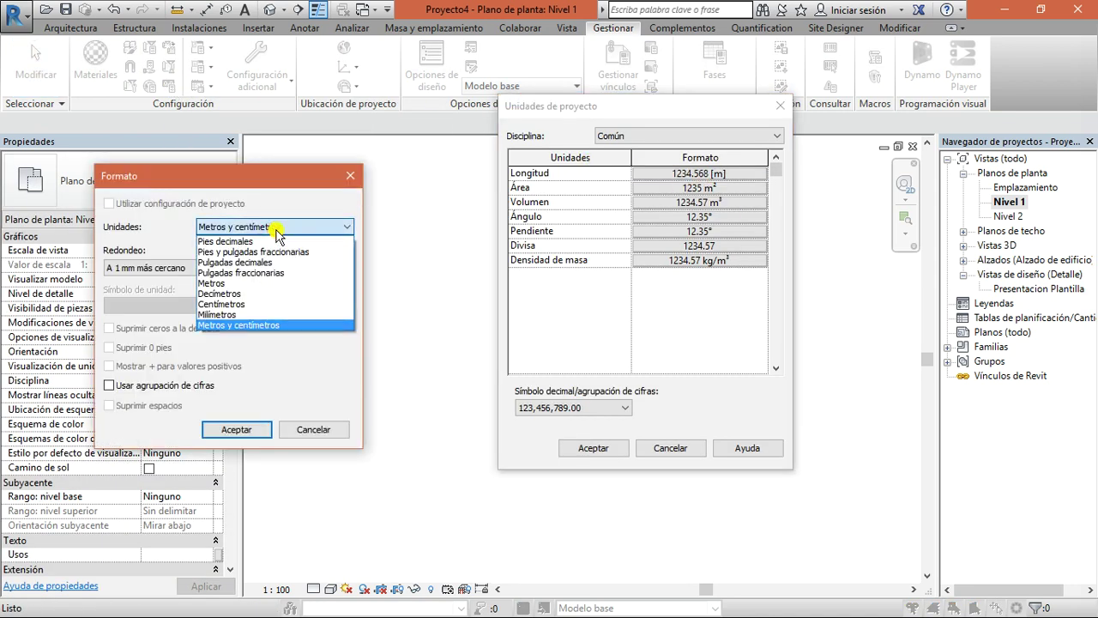
left_click(249, 325)
left_click(238, 431)
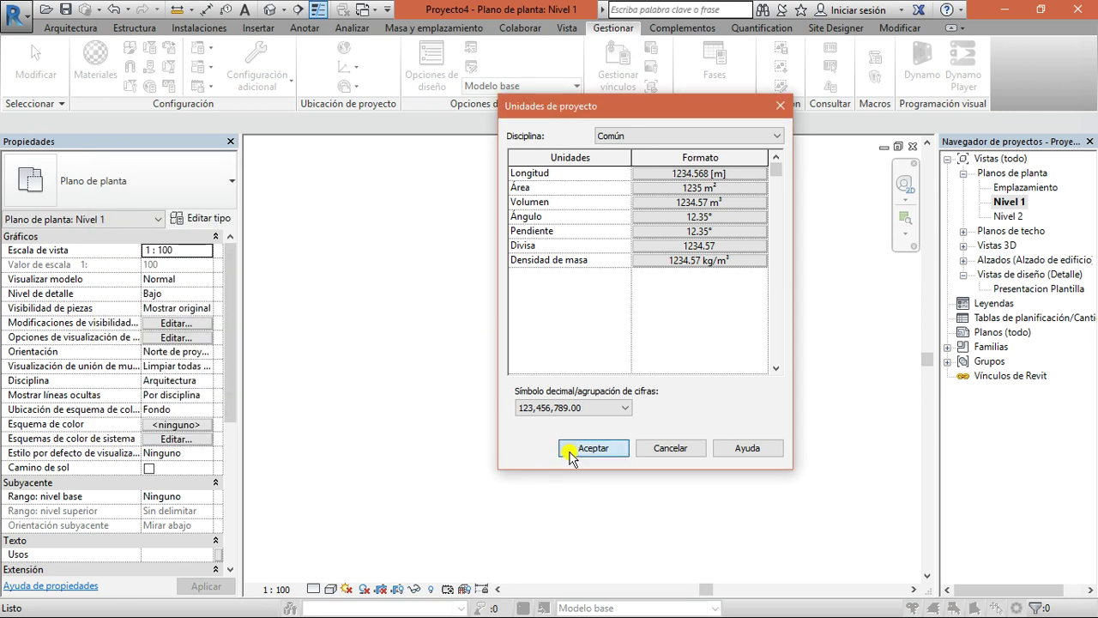
left_click(573, 448)
- Open the project location settings and move the project marker on the map from Boston to Peru
scroll(629, 267, "down", 4)
middle_click_drag(644, 311, 624, 319)
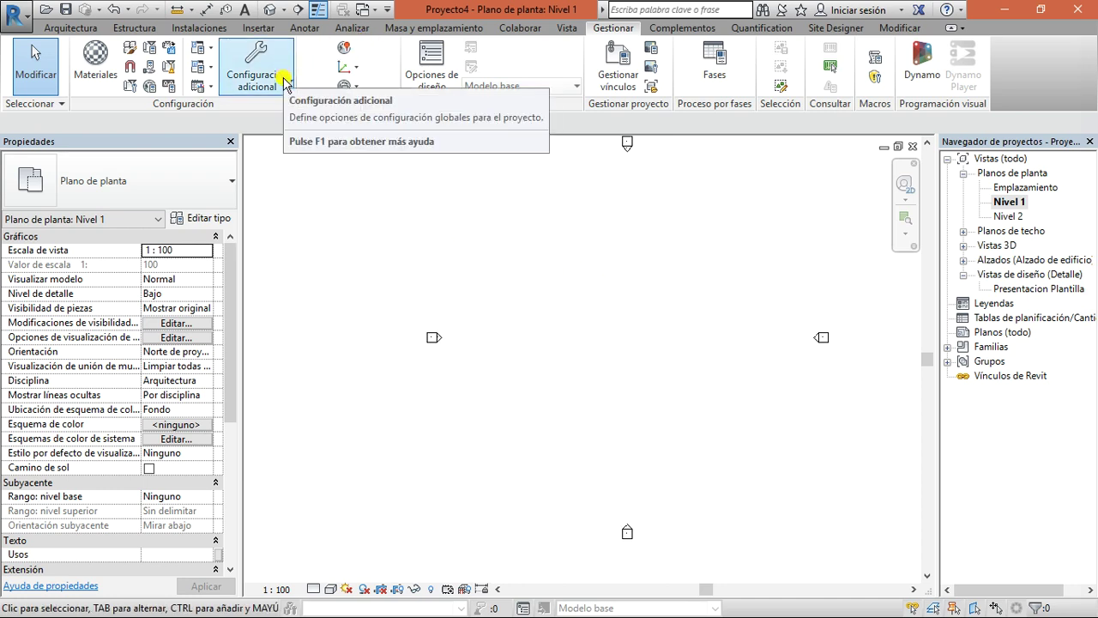
left_click(346, 46)
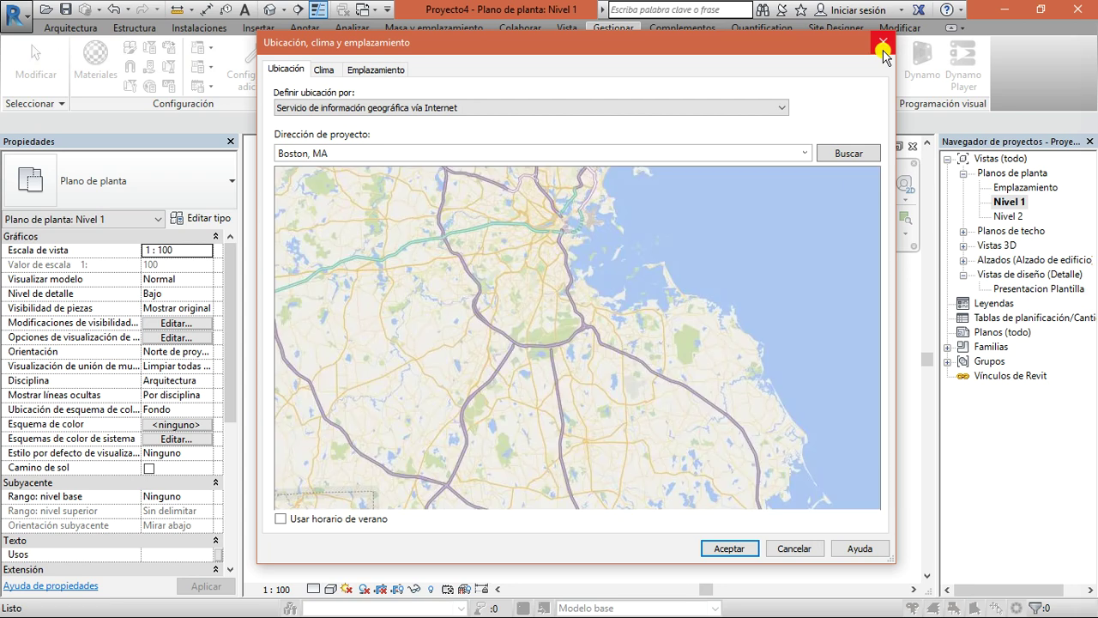
scroll(558, 352, "down", 6)
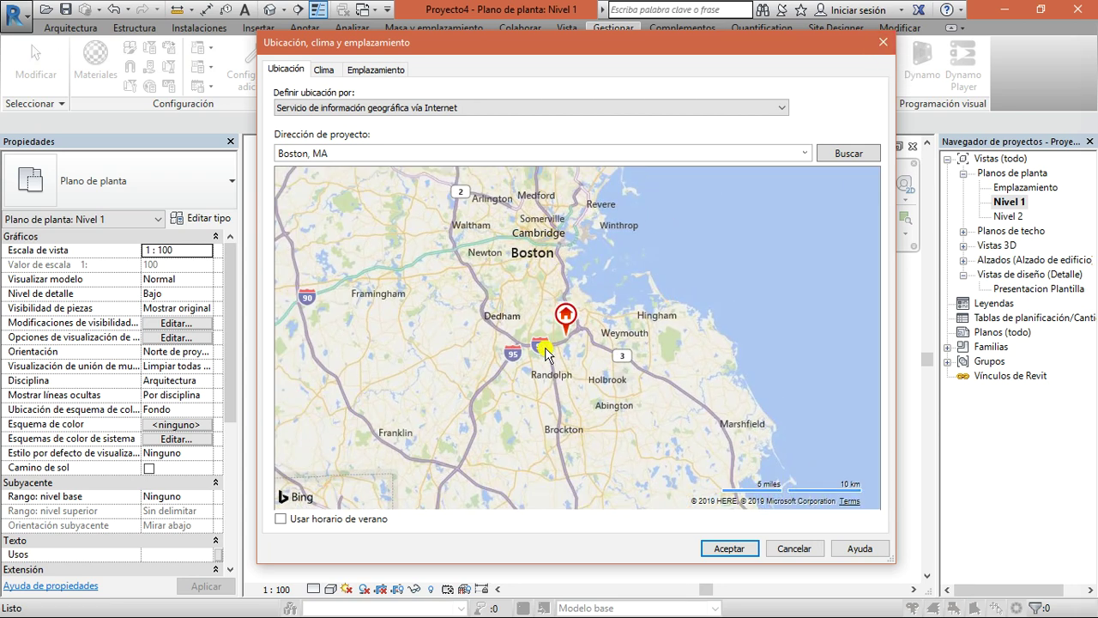
scroll(566, 347, "down", 4)
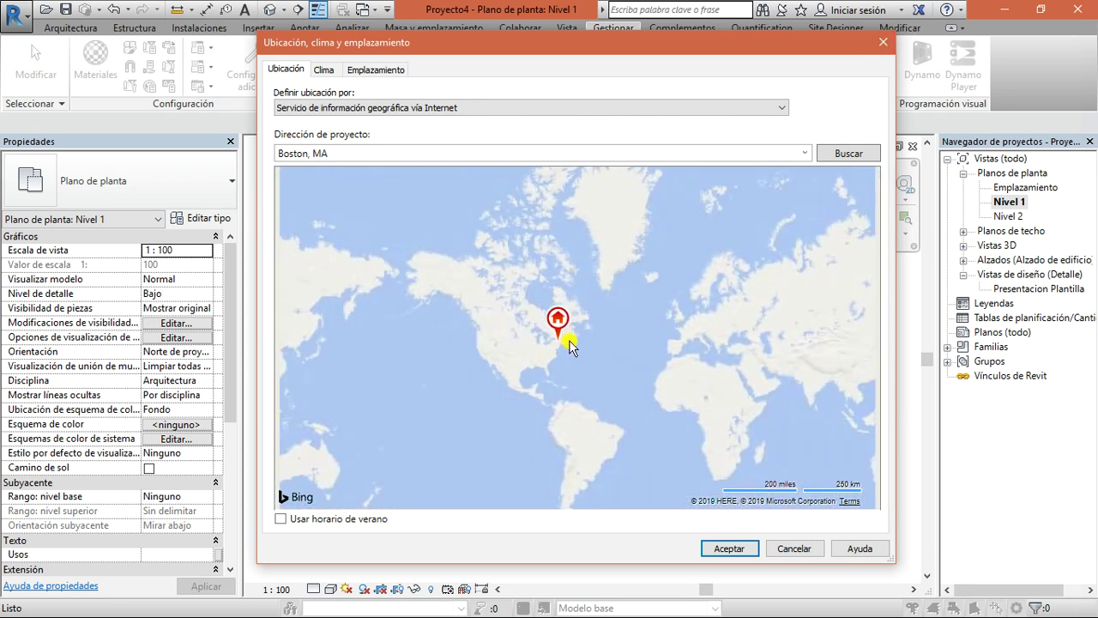
left_click_drag(562, 313, 569, 392)
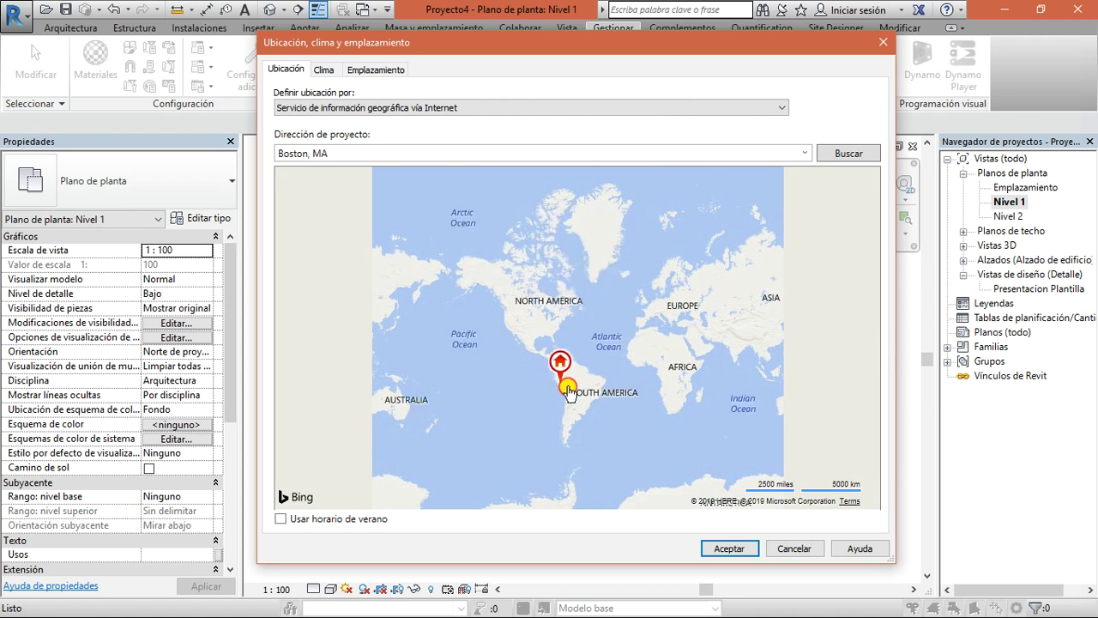
scroll(568, 391, "up", 4)
scroll(568, 352, "up", 3)
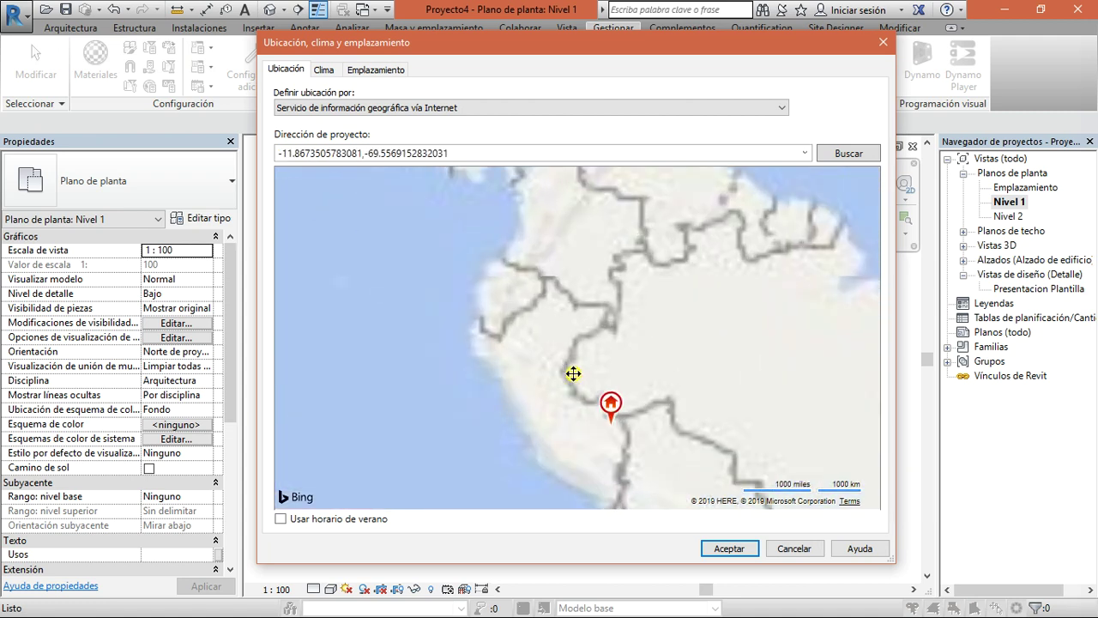
- Refine the project marker's position to the Ica area southeast of Pisco, Peru, and accept the location
left_click_drag(678, 337, 563, 391)
scroll(575, 330, "up", 4)
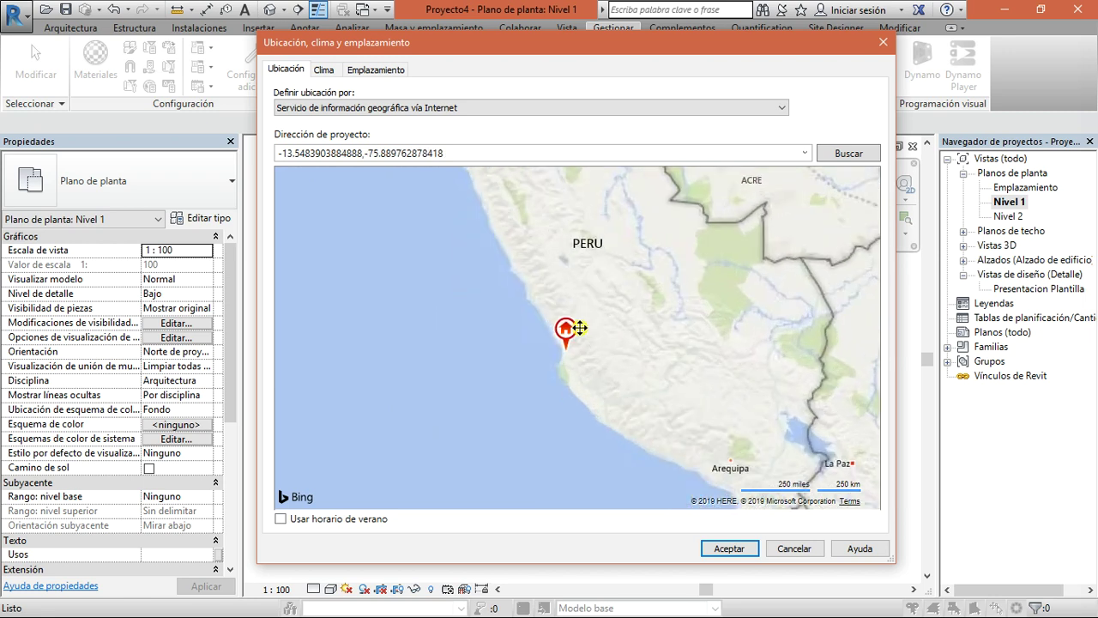
left_click_drag(530, 271, 534, 251)
left_click_drag(545, 314, 584, 404)
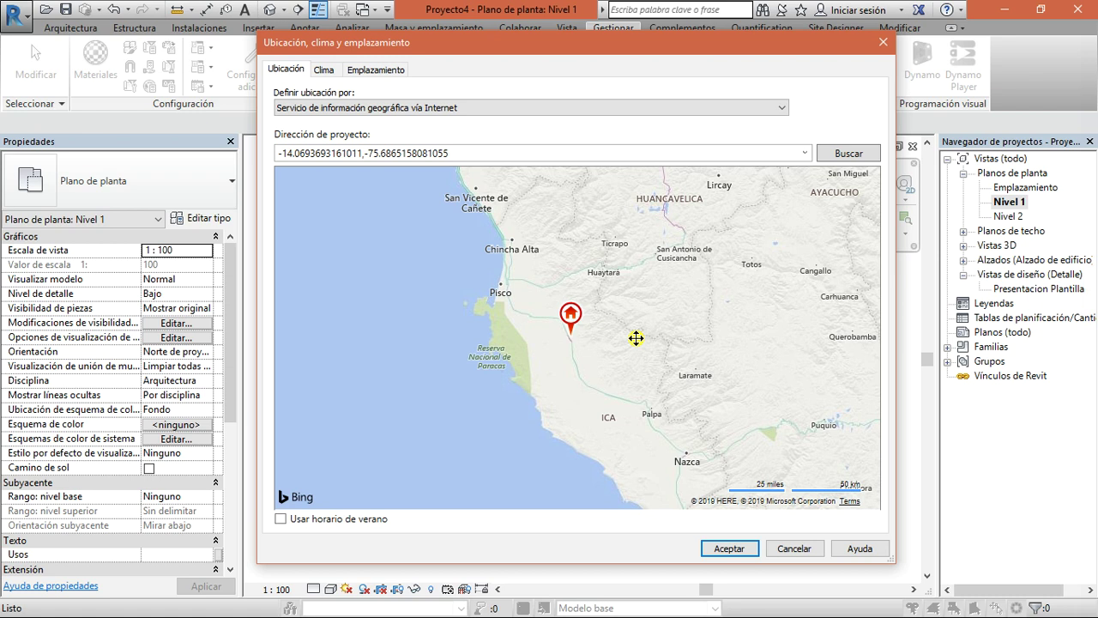
left_click(725, 549)
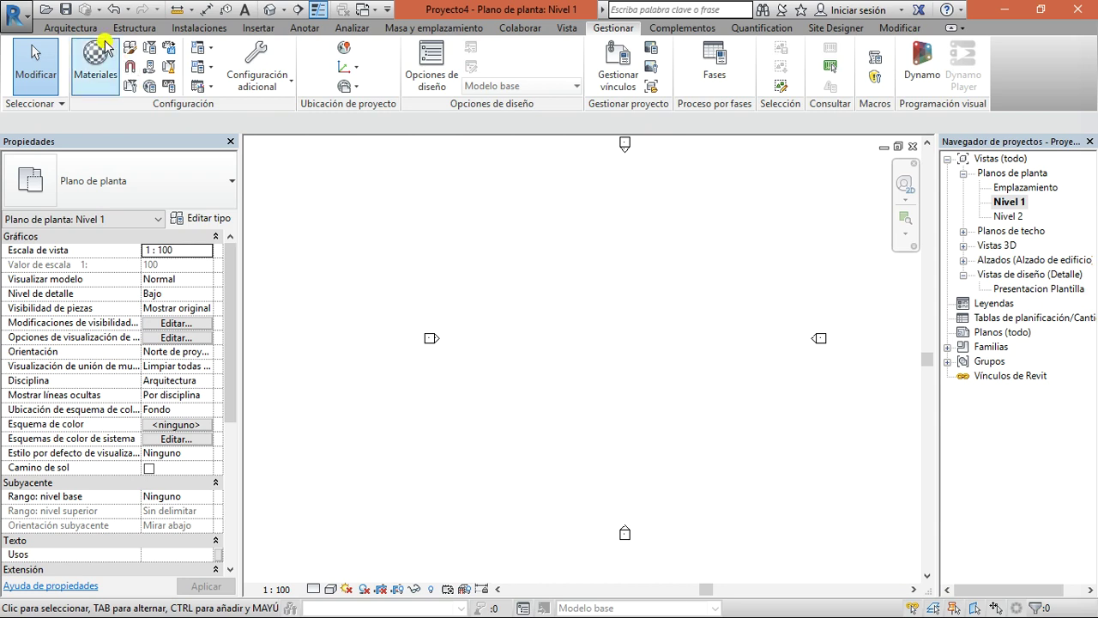
left_click(567, 29)
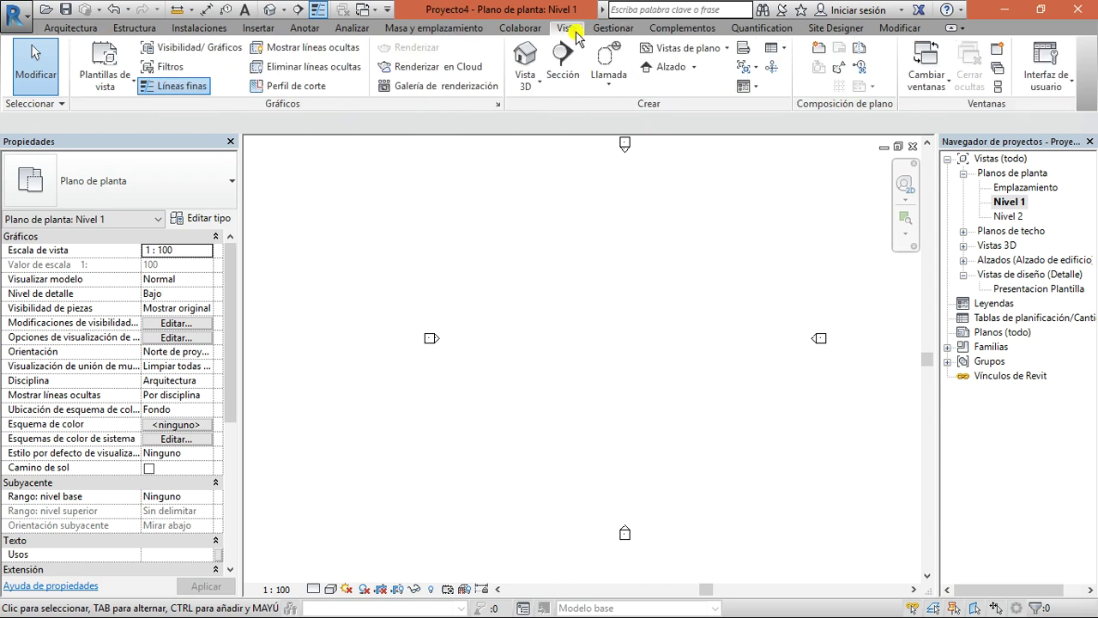
left_click(1041, 81)
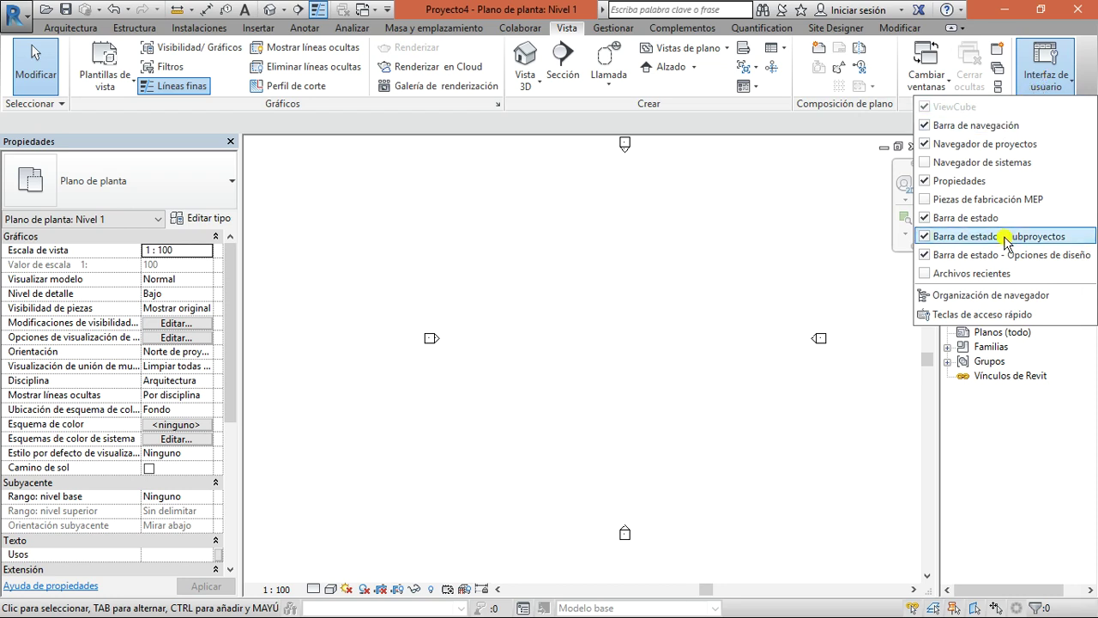
left_click(978, 300)
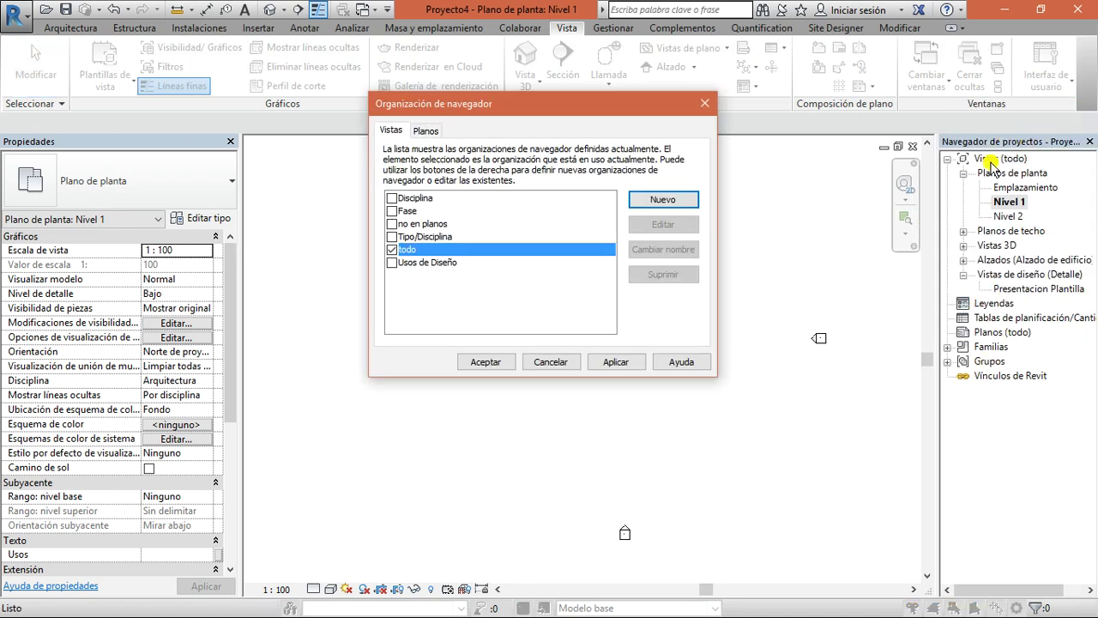
left_click(704, 103)
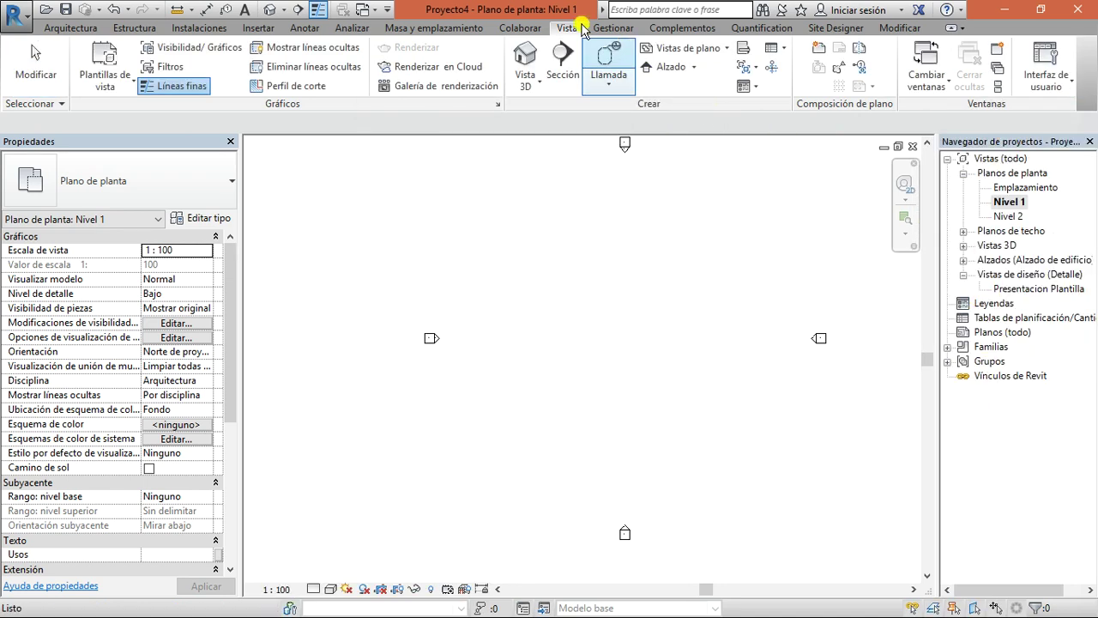
- Open the browser organization settings and review the schemes available for views and for sheets
left_click(1047, 90)
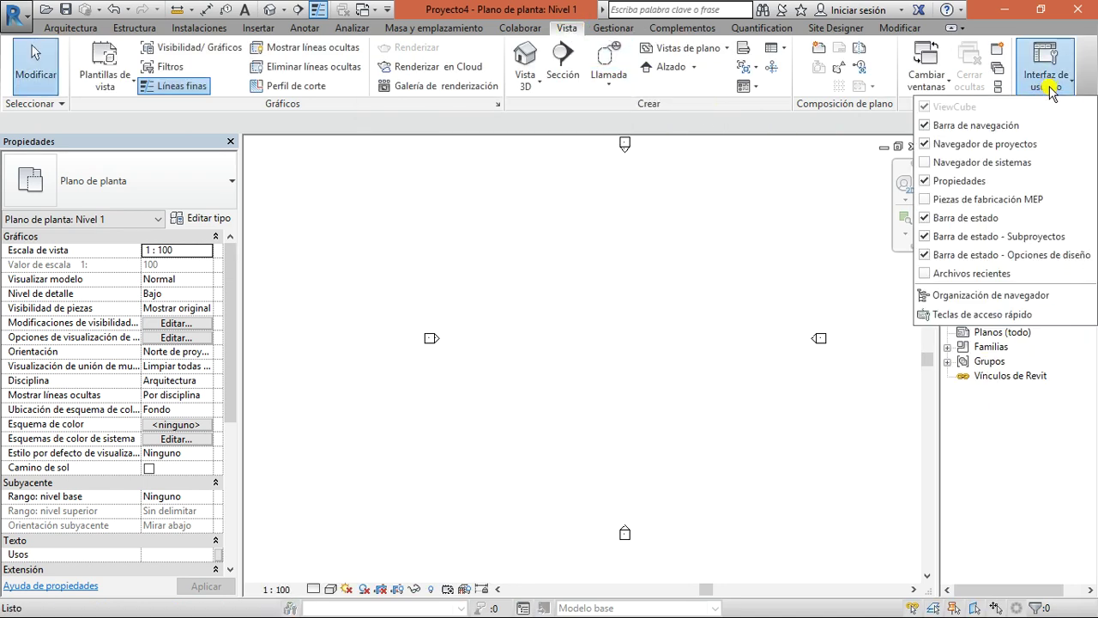
left_click(948, 294)
left_click_drag(631, 109, 599, 109)
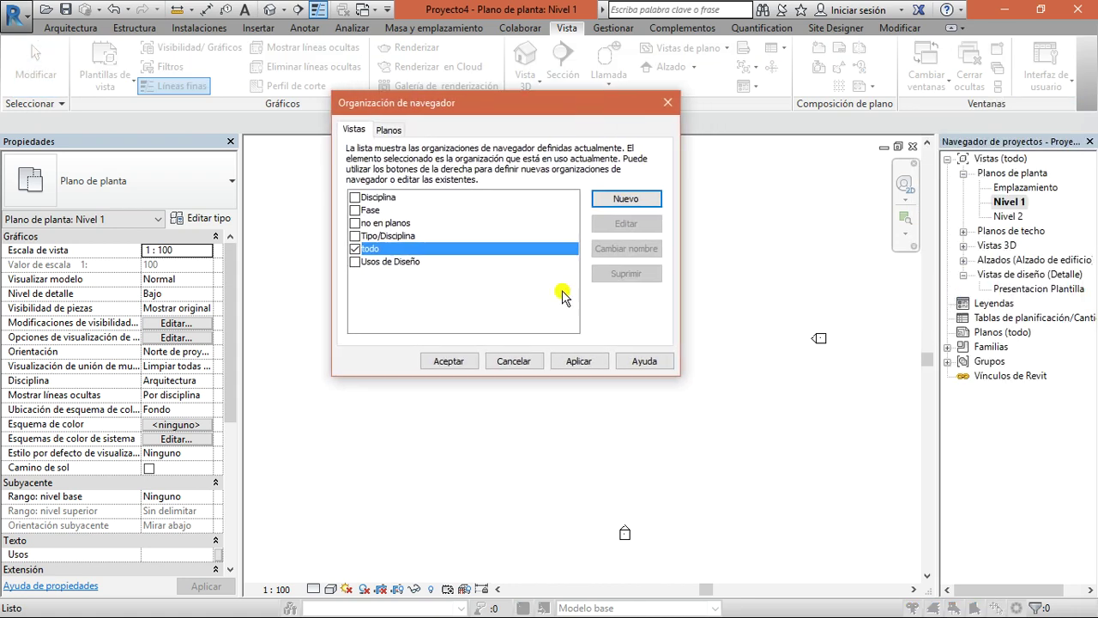
left_click(378, 199)
left_click(389, 130)
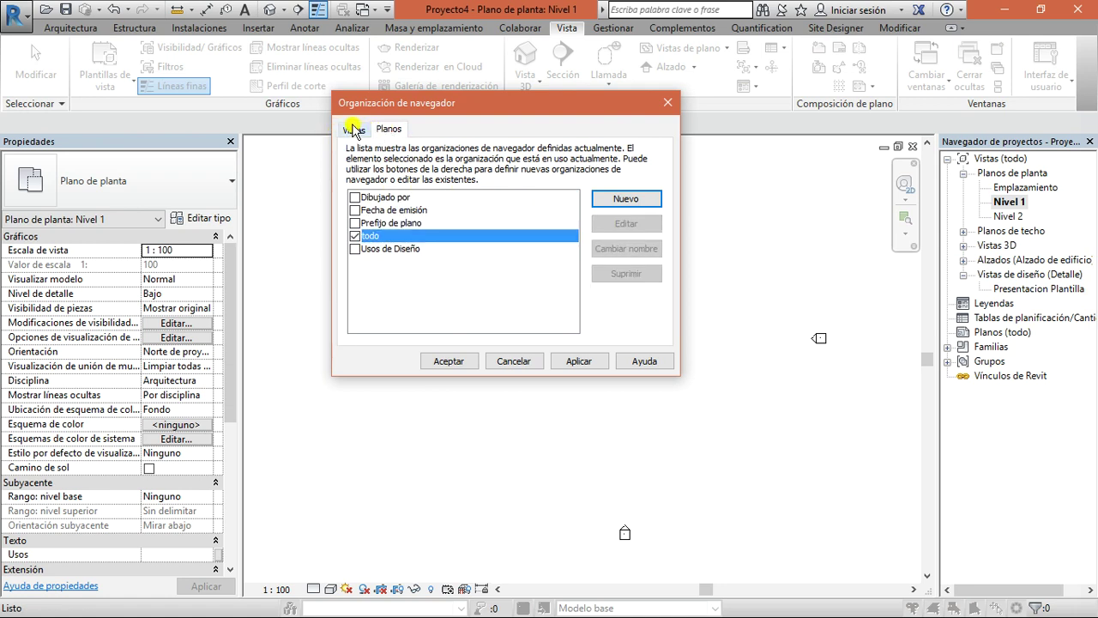
left_click(354, 130)
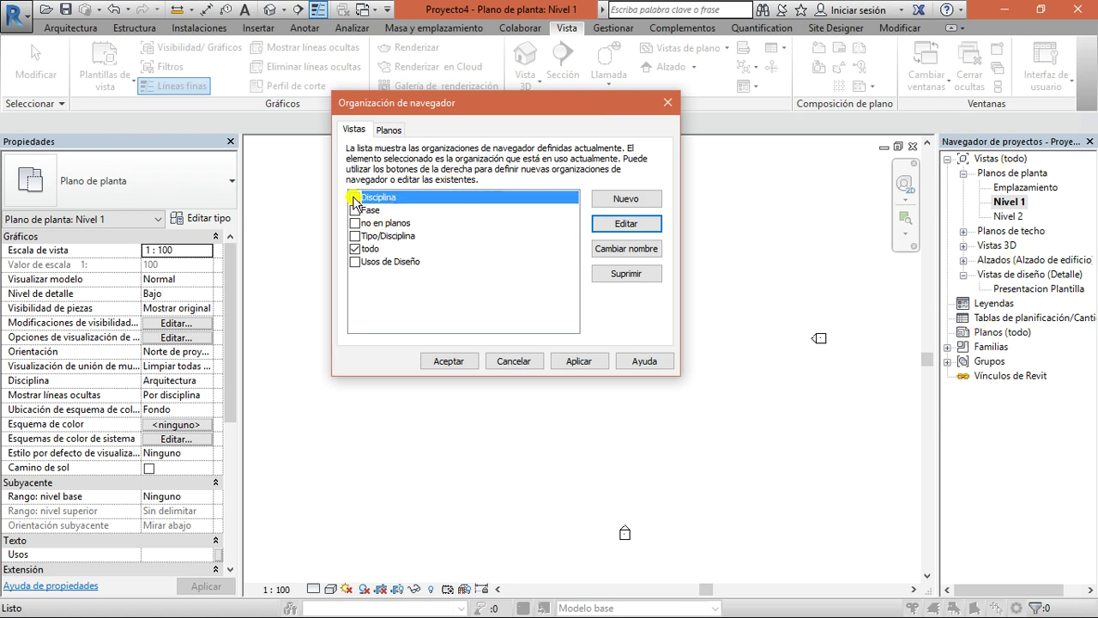
- Apply the Disciplina, Fase, no en planos and Tipo/Disciplina organization schemes to the views one after another
left_click(578, 360)
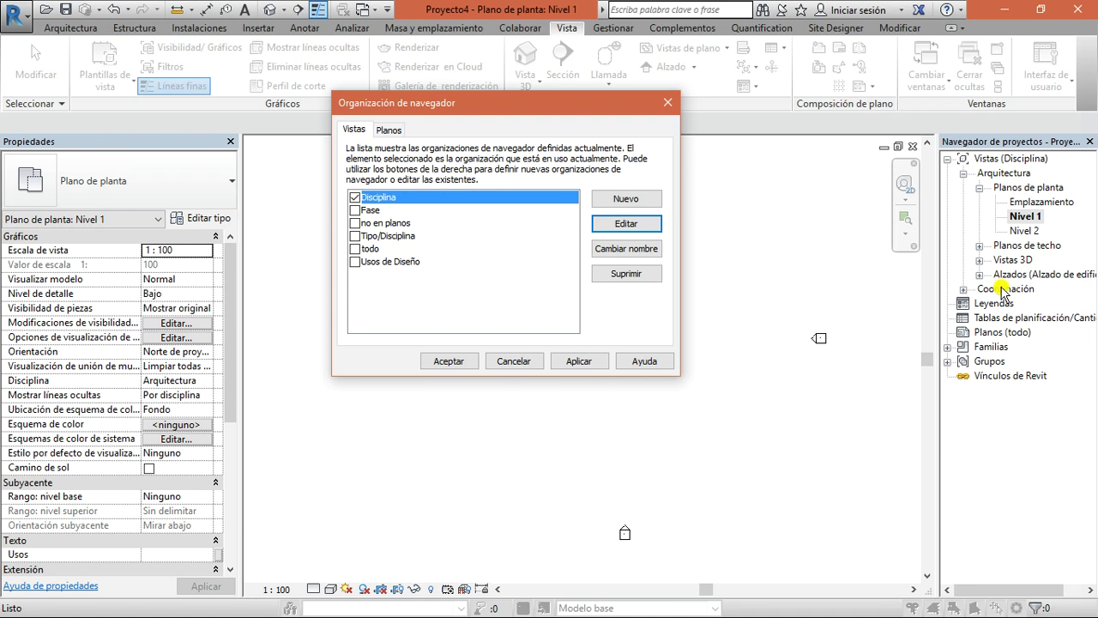
left_click(357, 211)
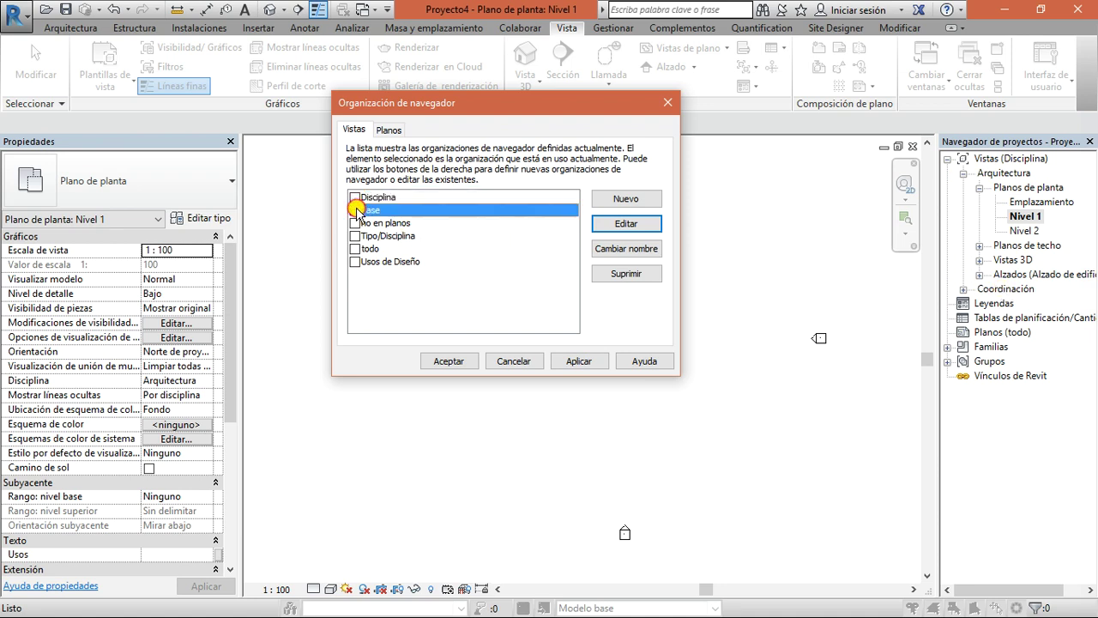
left_click(578, 360)
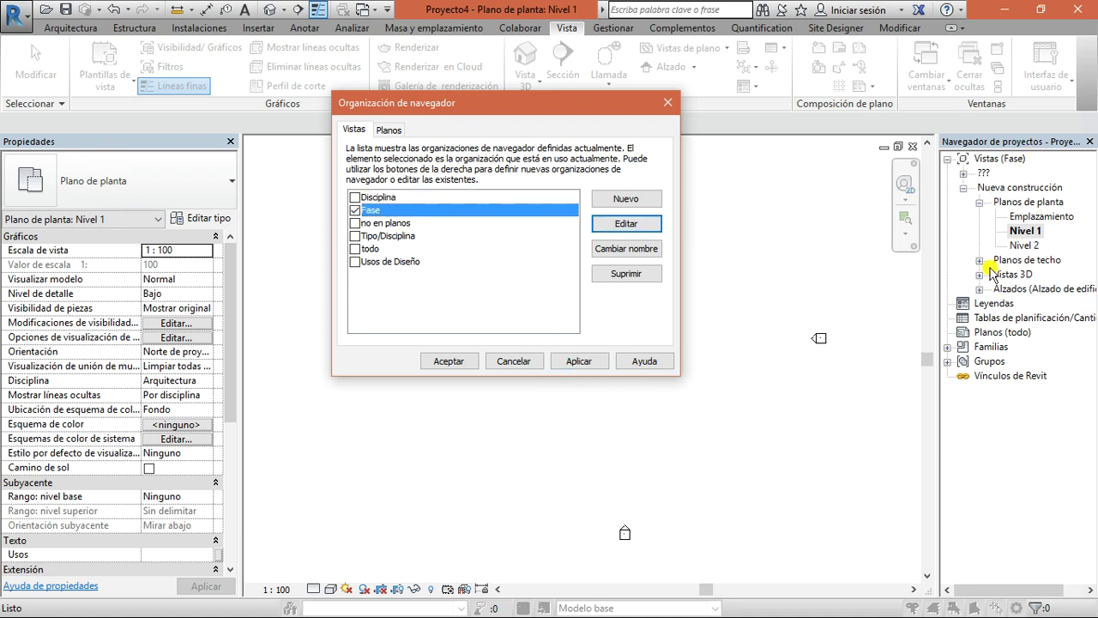
left_click(356, 223)
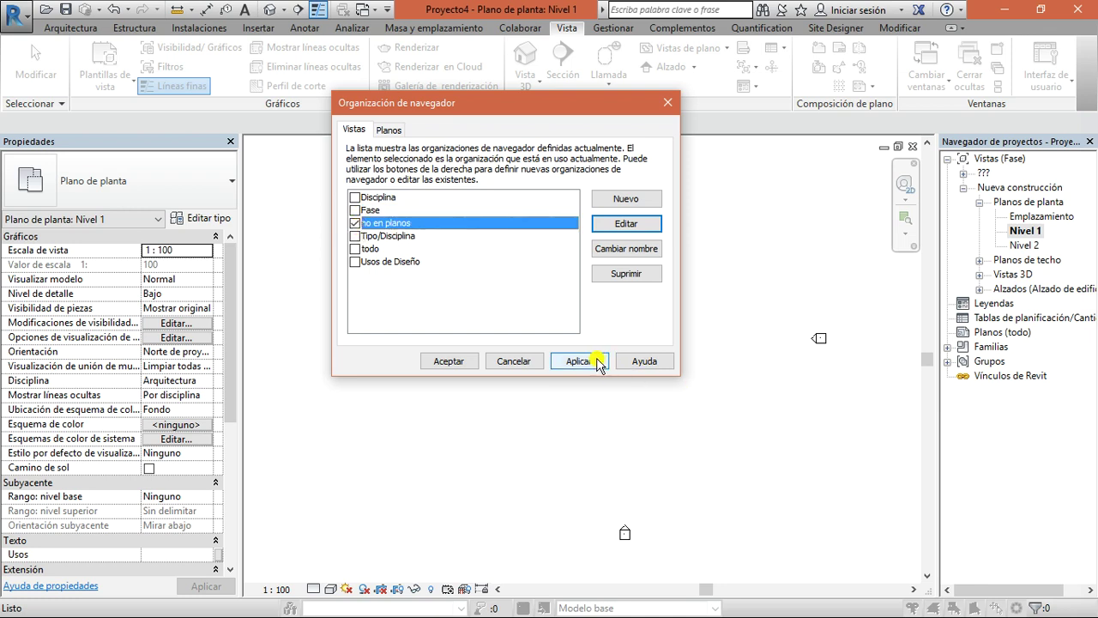
left_click(579, 360)
left_click(356, 236)
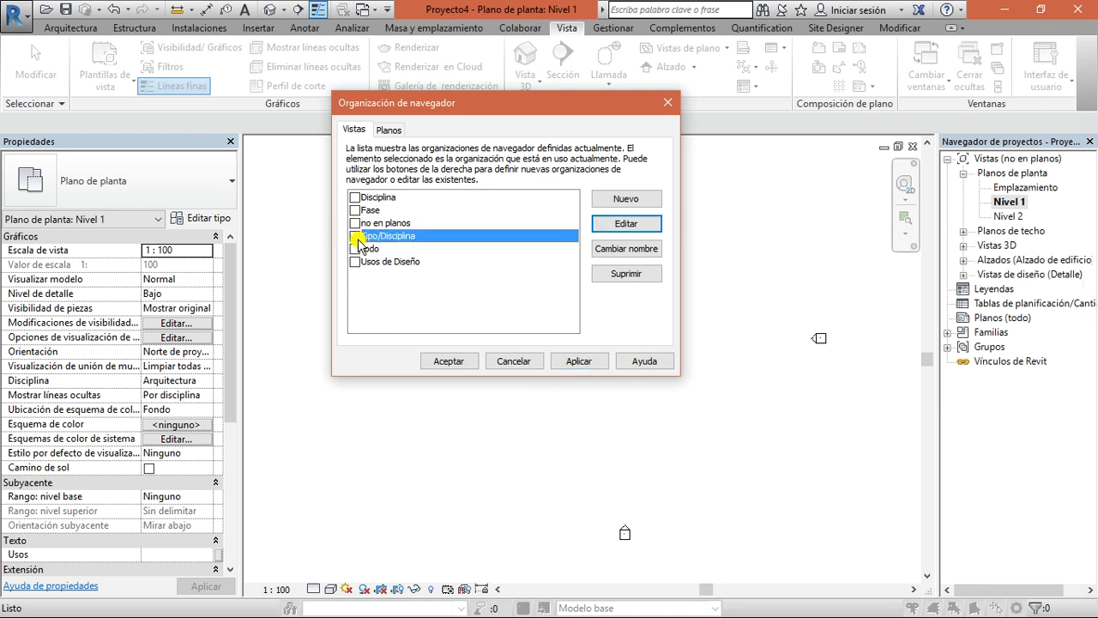
left_click(579, 361)
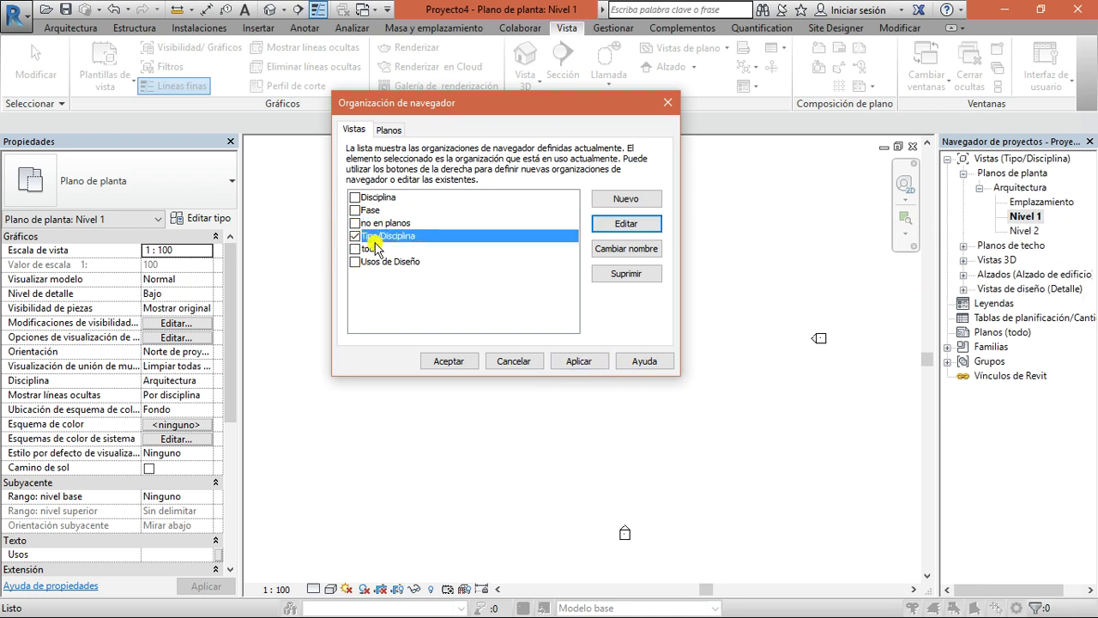
- Set the views' browser organization back to todo and accept the settings
left_click(362, 249)
left_click(355, 249)
left_click(579, 360)
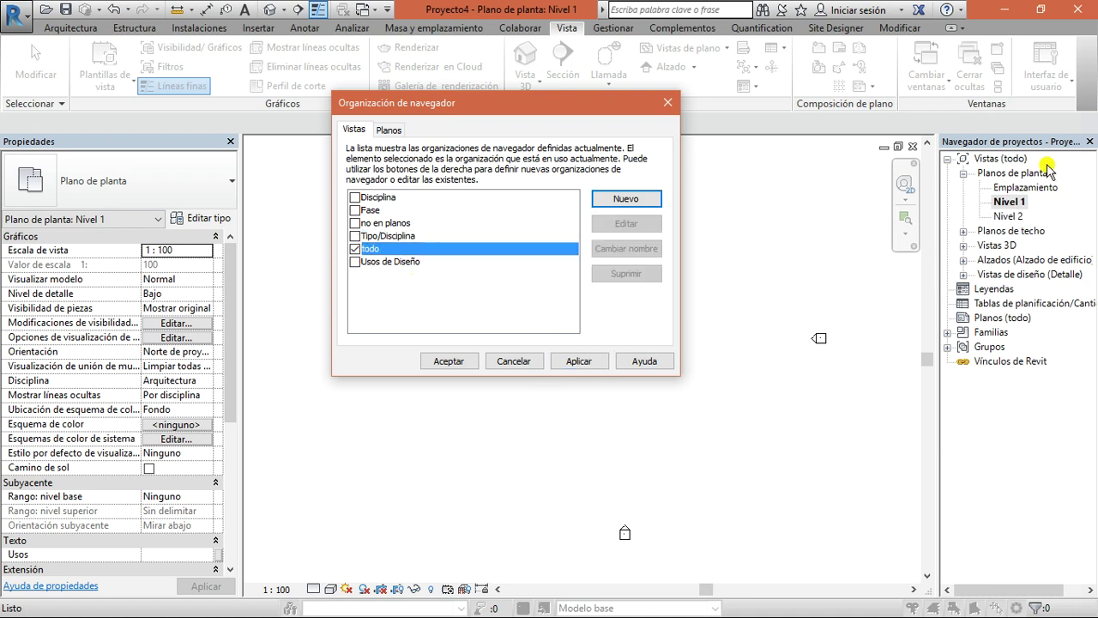
left_click(416, 262)
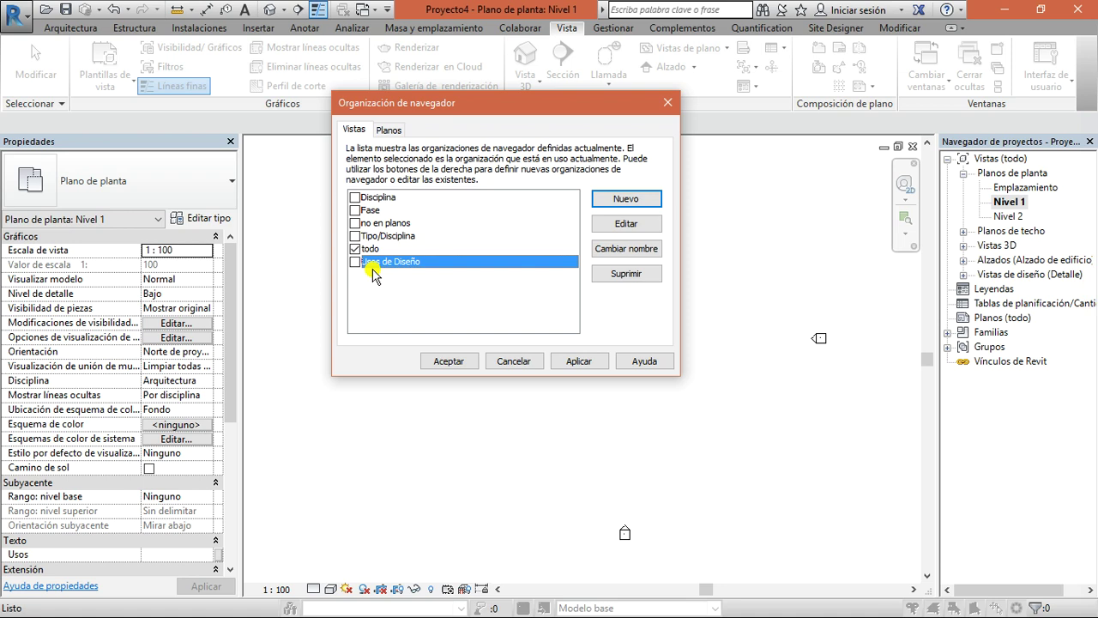
left_click(377, 249)
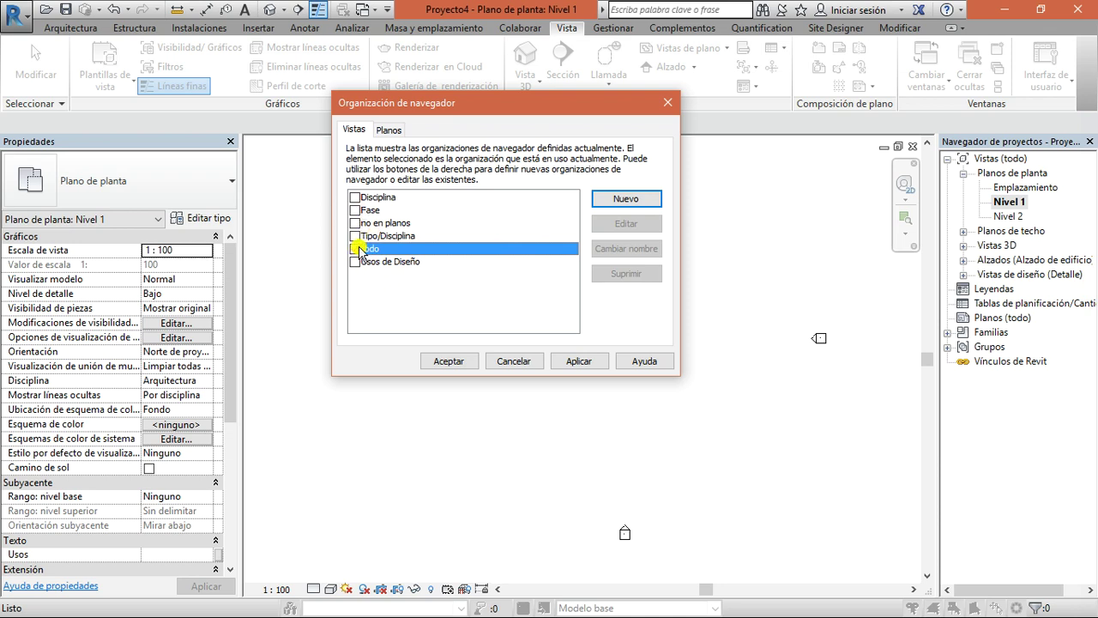
left_click(390, 130)
left_click(356, 130)
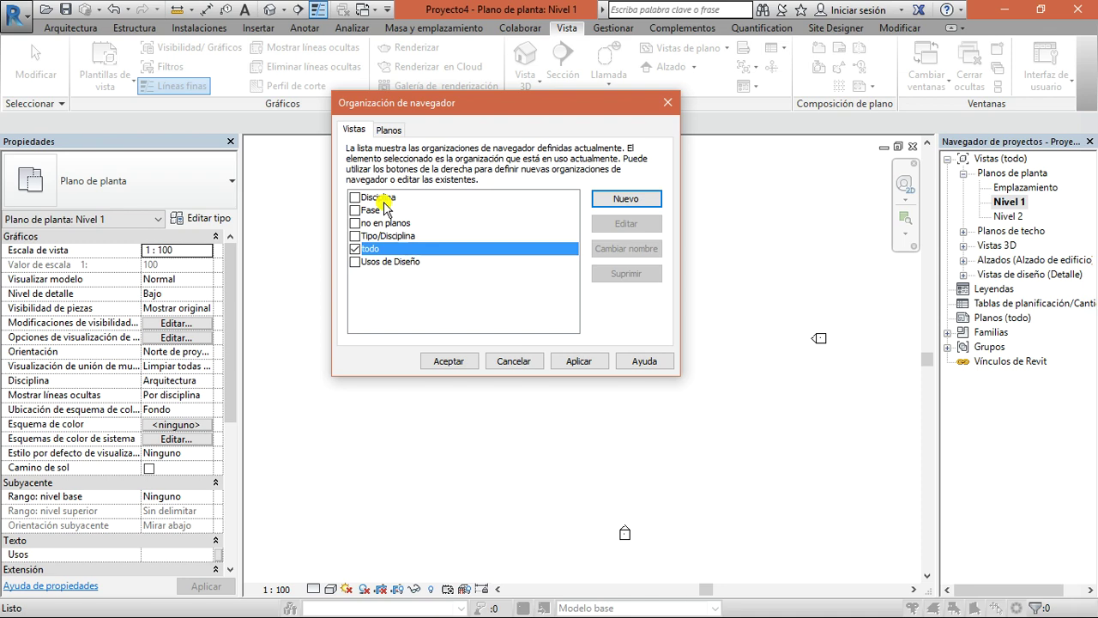
left_click(447, 364)
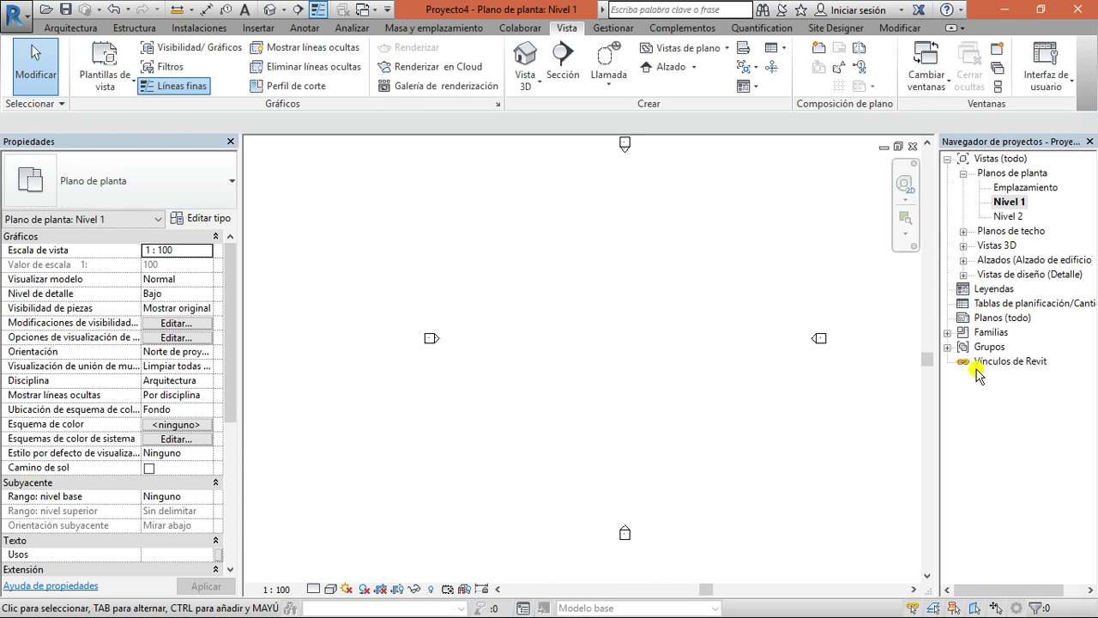
- Collapse the Planos de planta group in the project browser
middle_click_drag(740, 344, 703, 351)
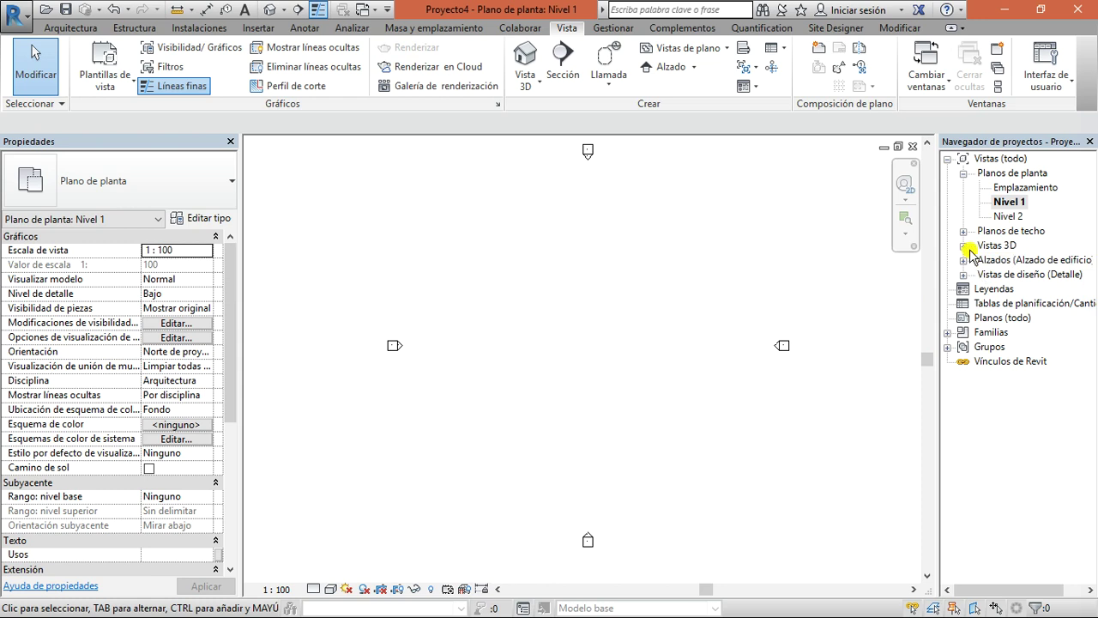
left_click(963, 173)
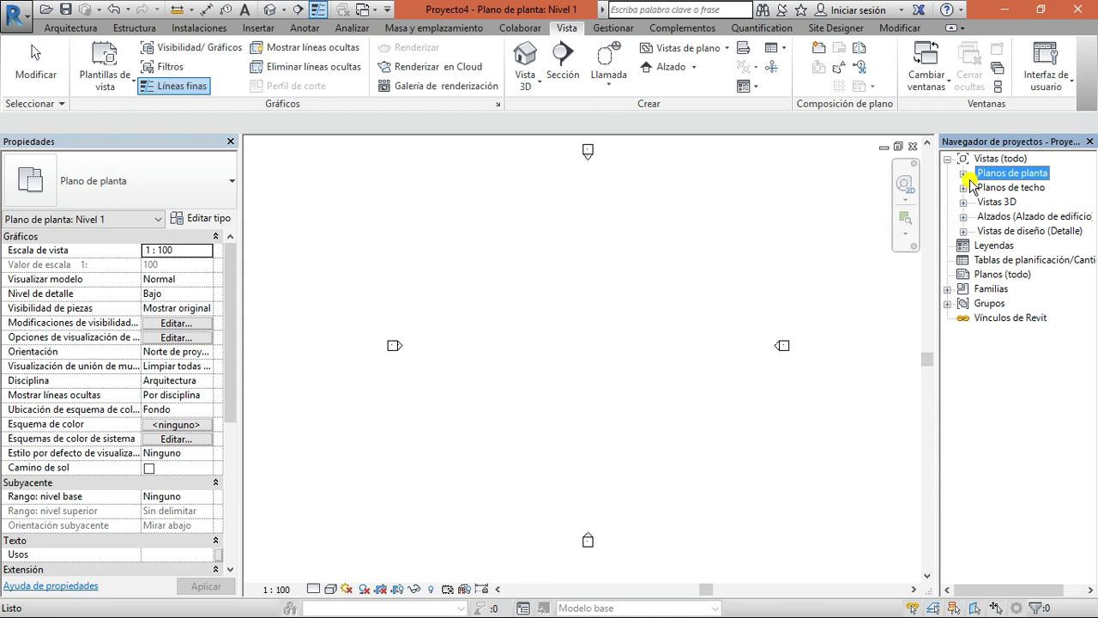
left_click(963, 173)
left_click(964, 173)
left_click(964, 173)
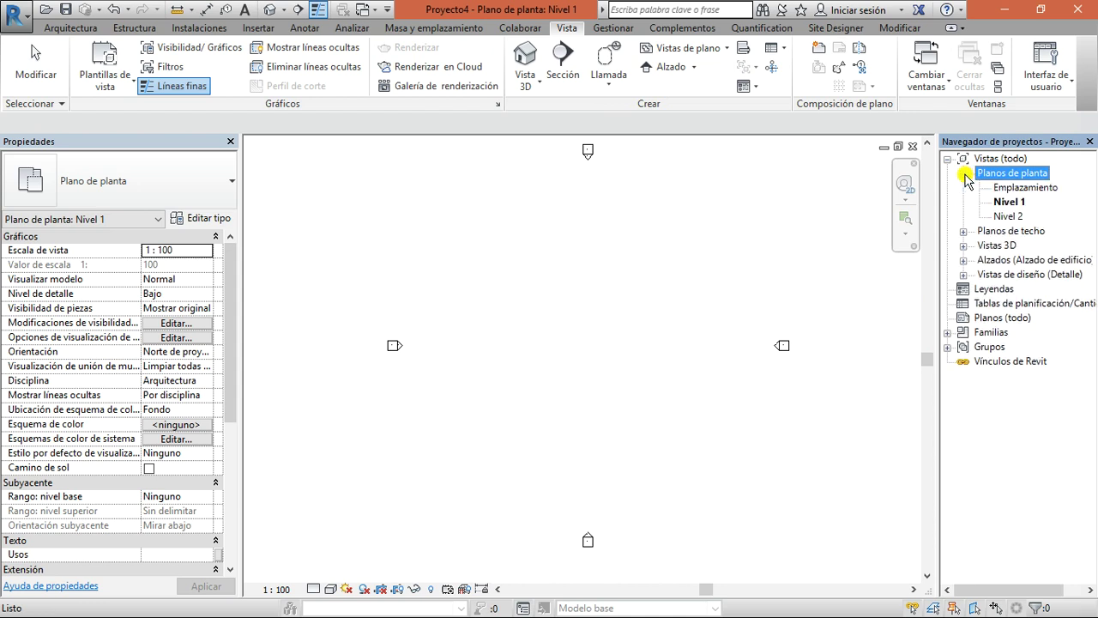
left_click(964, 173)
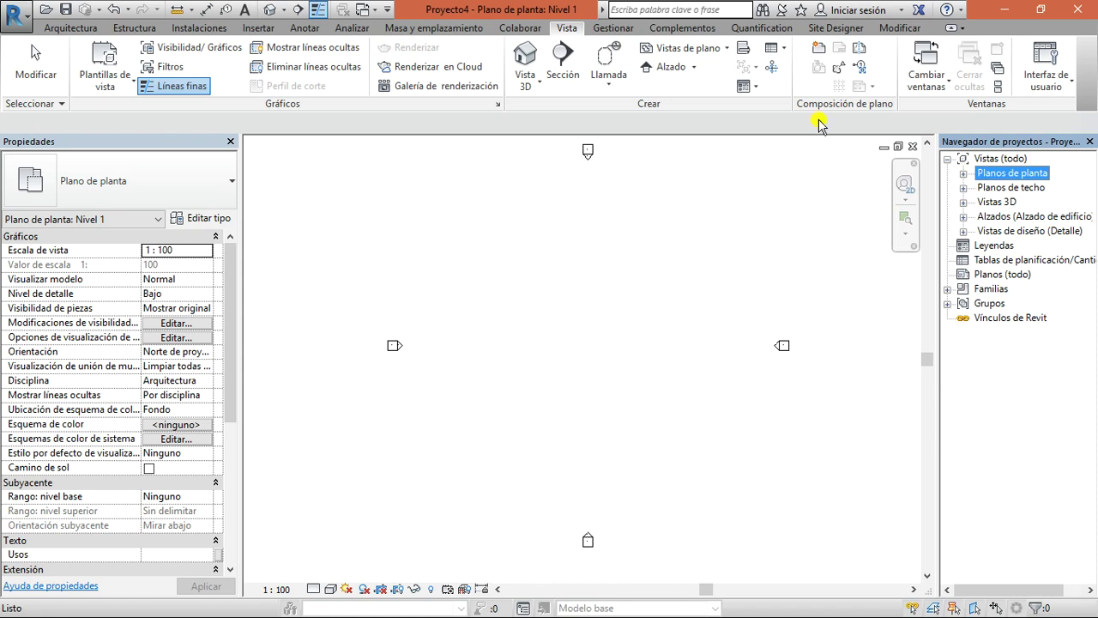
- Create structural plan views for Nivel 1 and Nivel 2
left_click(719, 49)
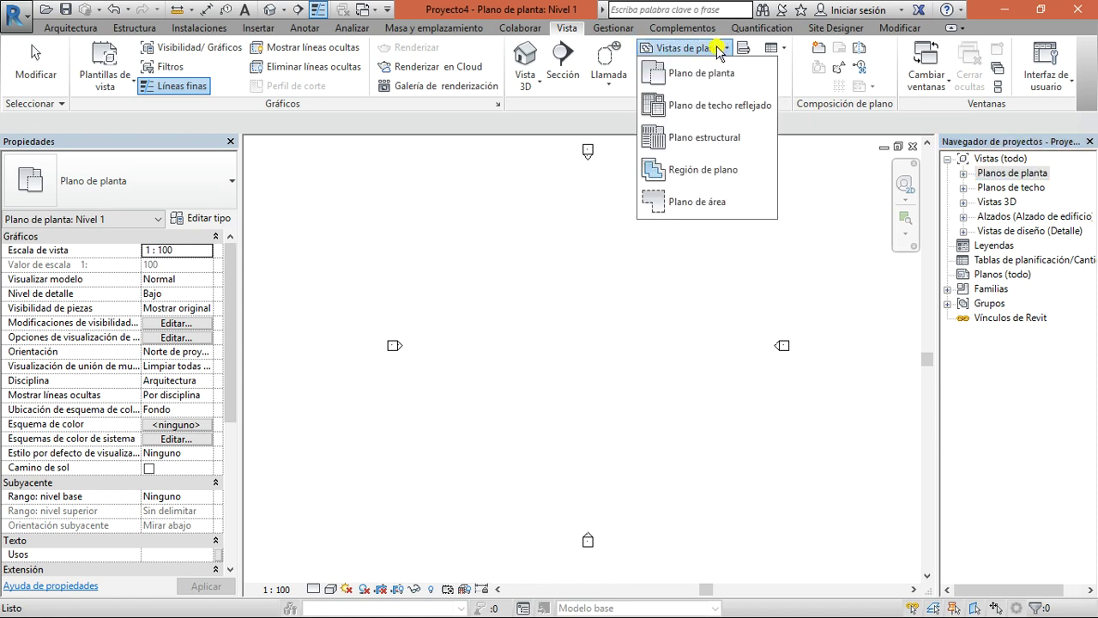
left_click(719, 50)
left_click(689, 49)
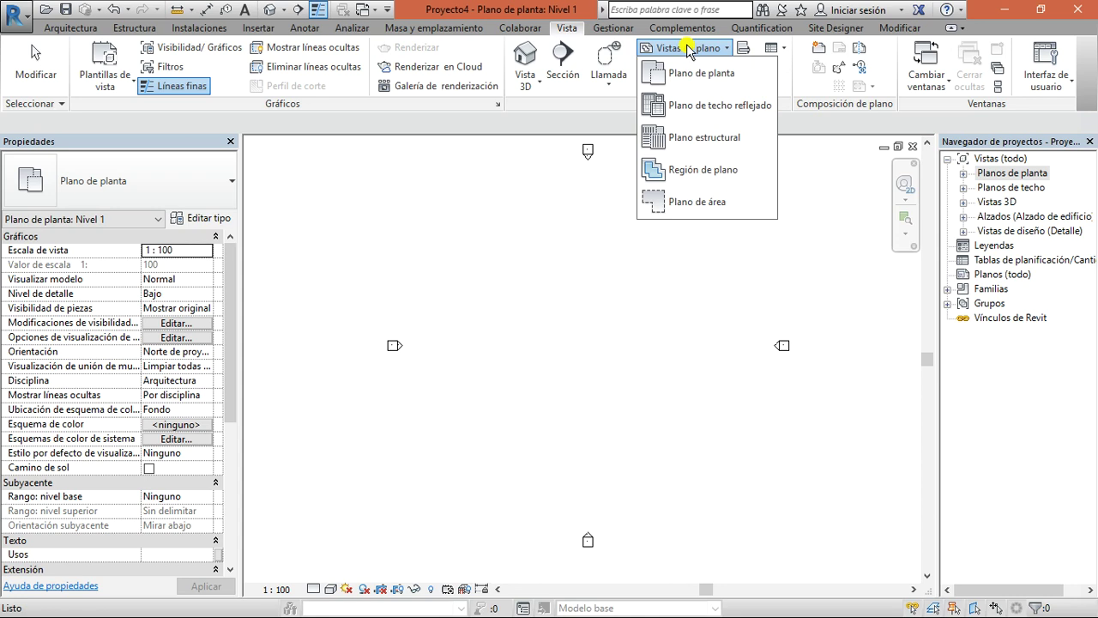
left_click(712, 139)
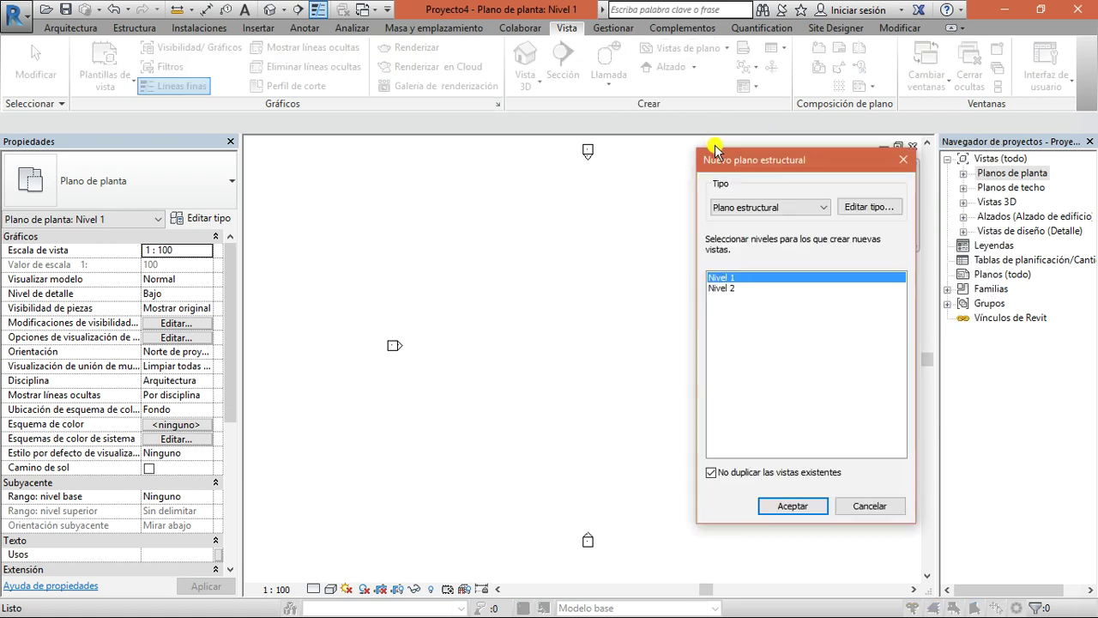
left_click(720, 289, "shift")
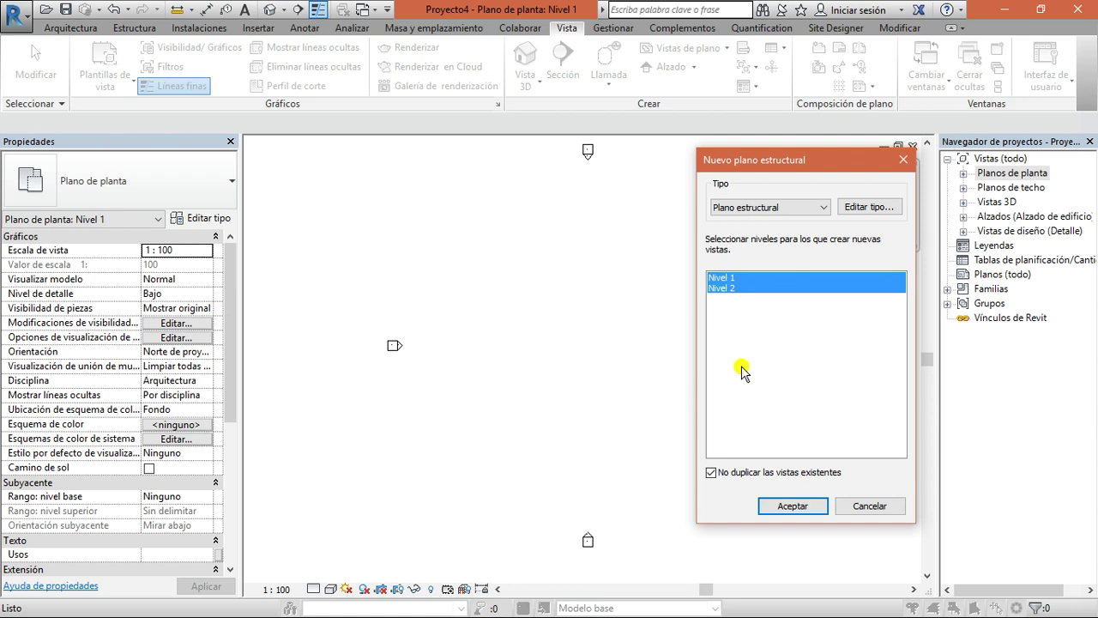
left_click(782, 507)
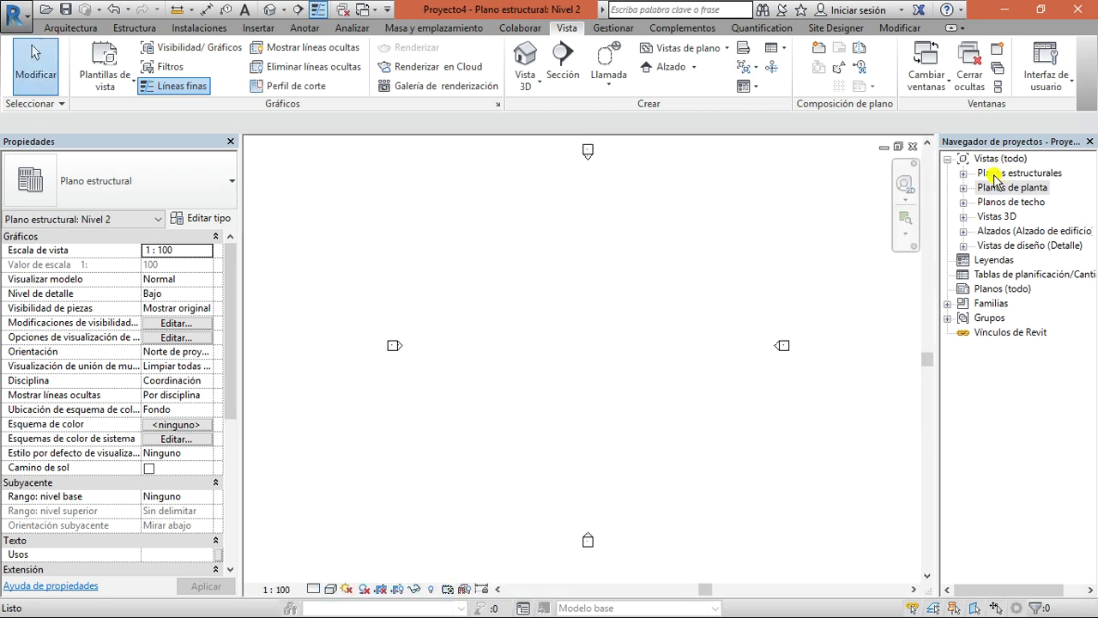
- Expand the Planos estructurales group and compare its levels with the views under Planos de planta
left_click(981, 174)
double_click(981, 174)
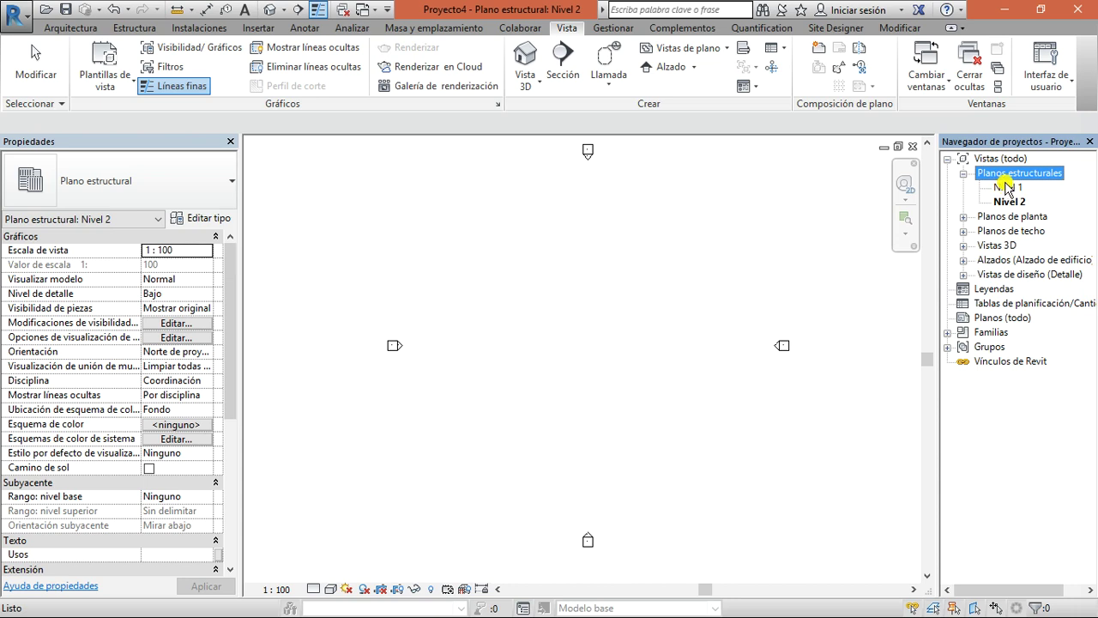
left_click(989, 217)
left_click(963, 216)
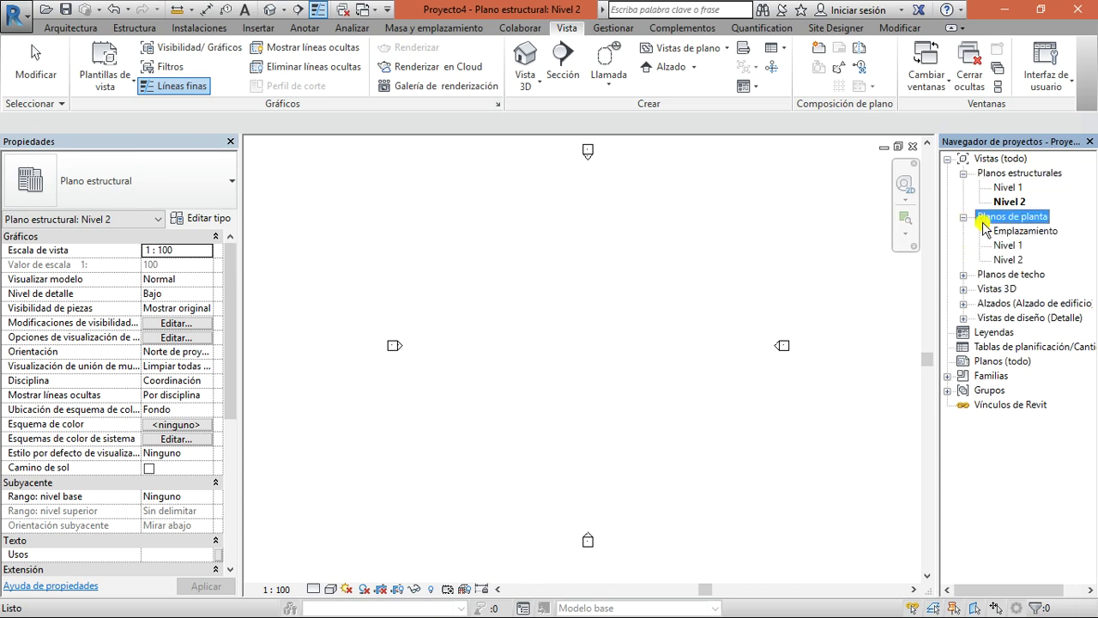
left_click(997, 232)
left_click(1002, 259)
left_click(963, 216)
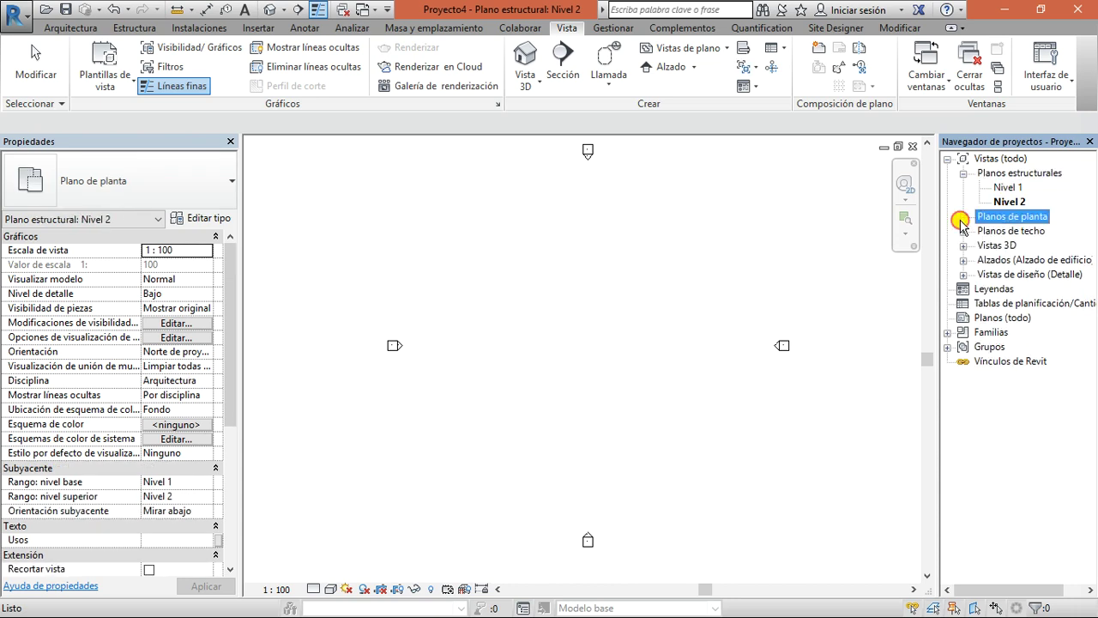
- Open the Nivel 1 structural plan and review its view properties, leaving the Planos estructurales group collapsed
double_click(1011, 188)
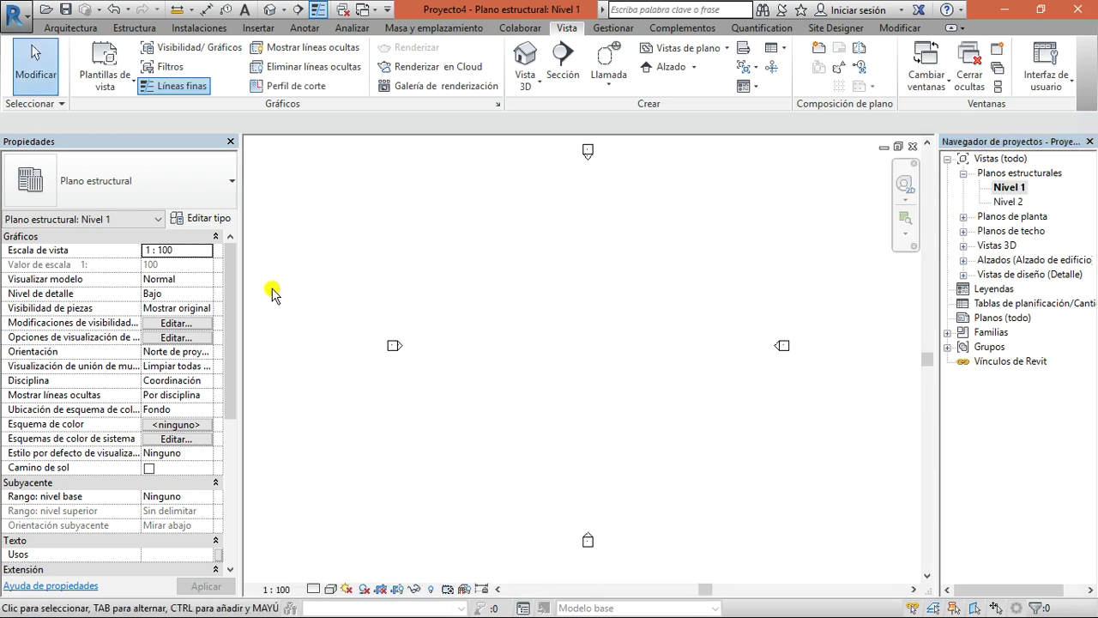
scroll(197, 403, "down", 1)
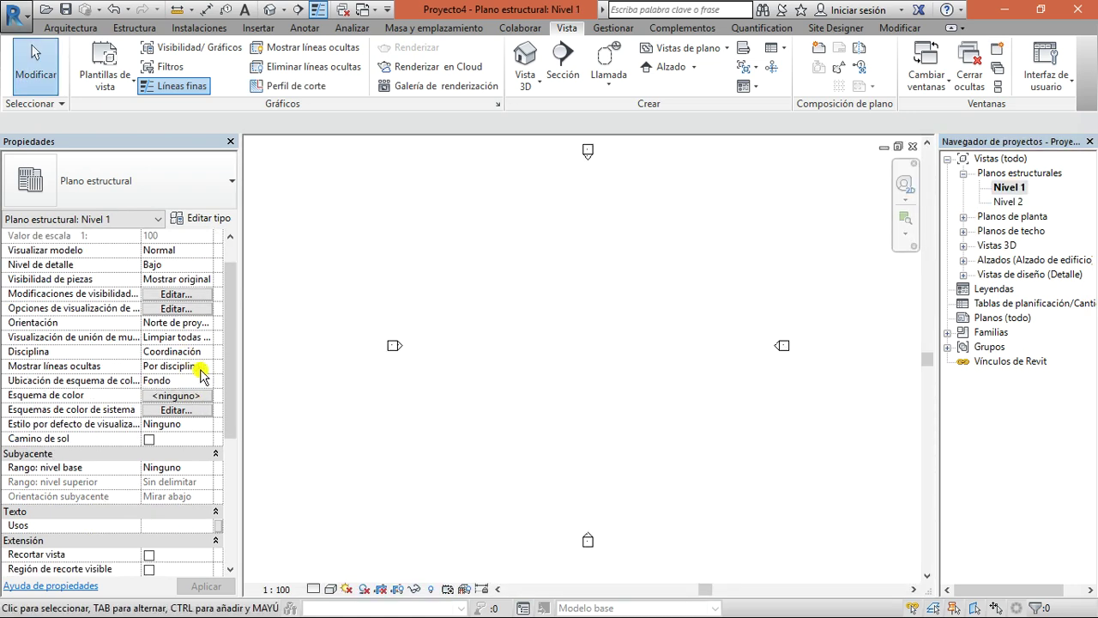
scroll(215, 404, "down", 8)
scroll(227, 402, "up", 5)
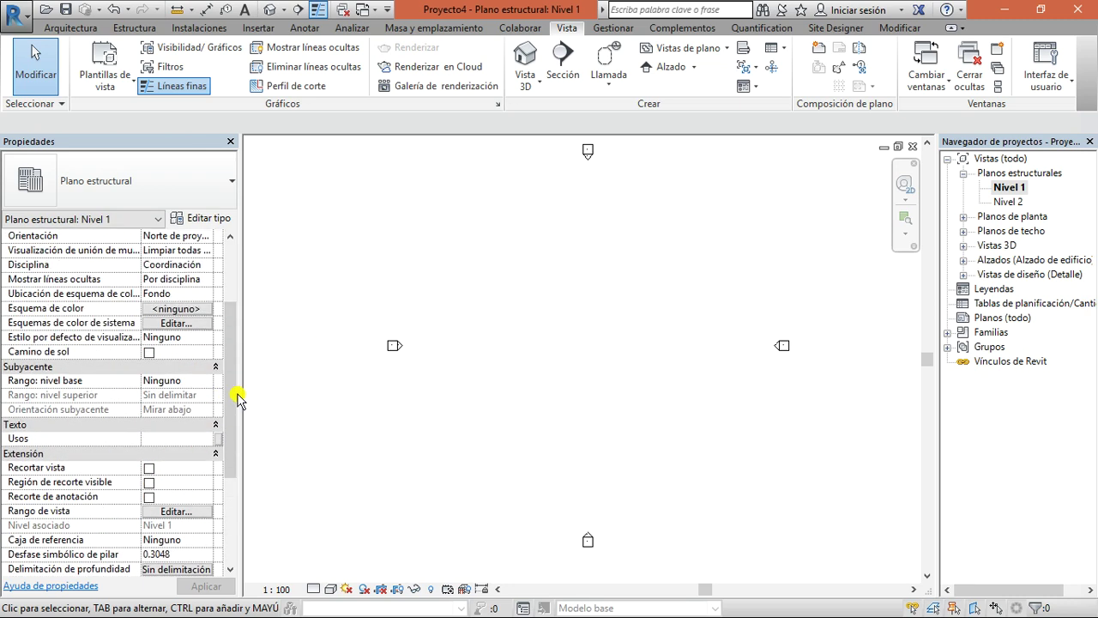
scroll(251, 394, "up", 2)
scroll(480, 365, "down", 4)
middle_click_drag(574, 348, 584, 371)
left_click(970, 175)
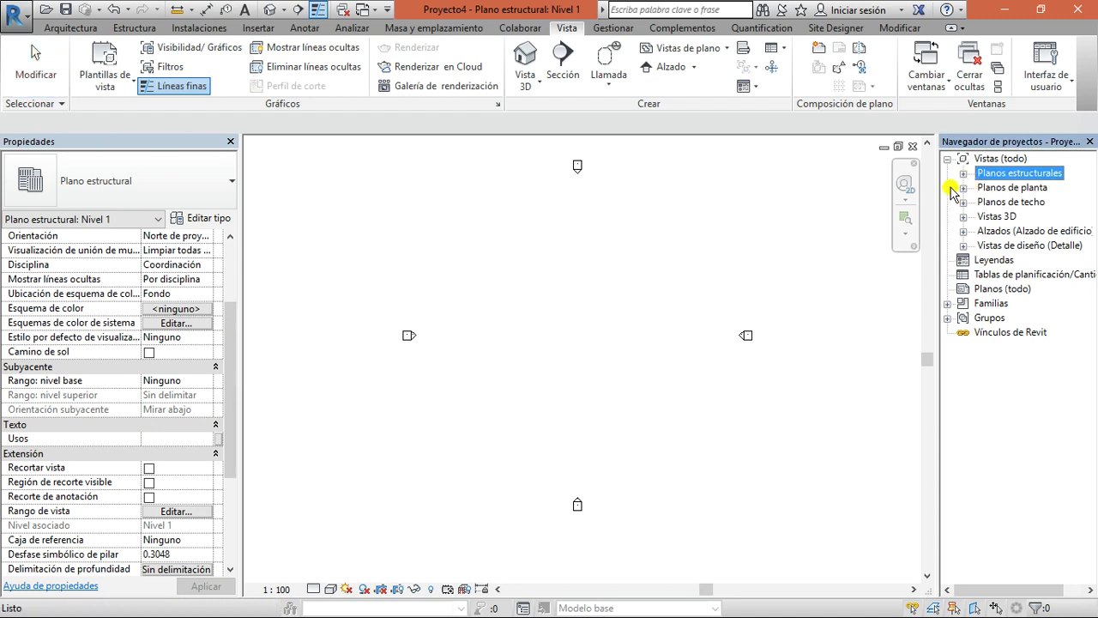
- Start a new schedule from Tablas de planificación/Cantidades, browse the Estructura categories and close the dialog without creating one
left_click(994, 275)
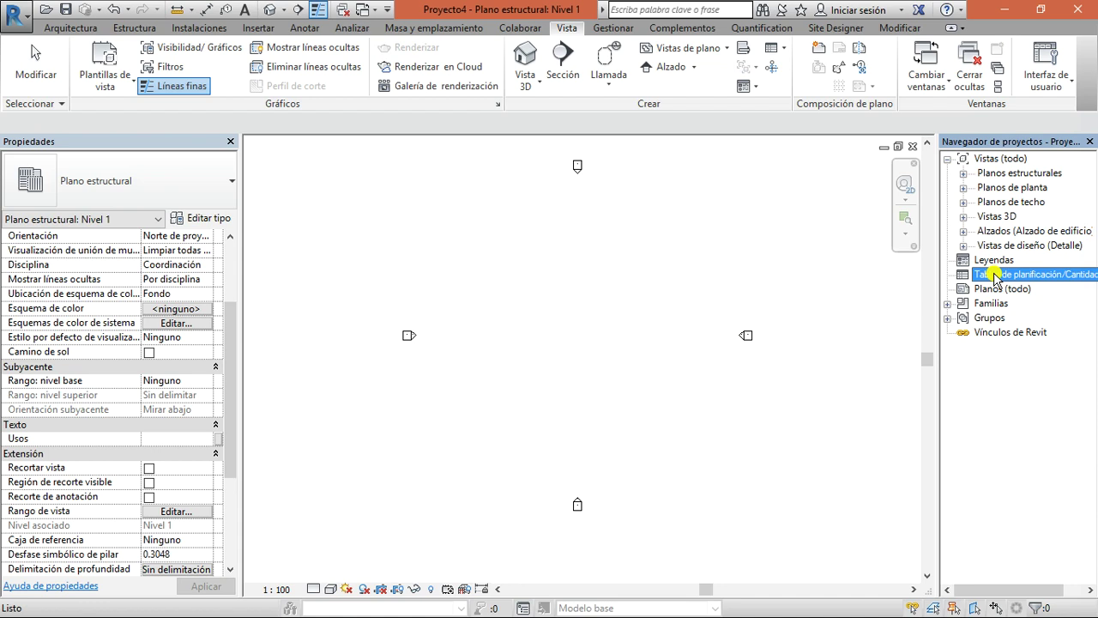
right_click(995, 274)
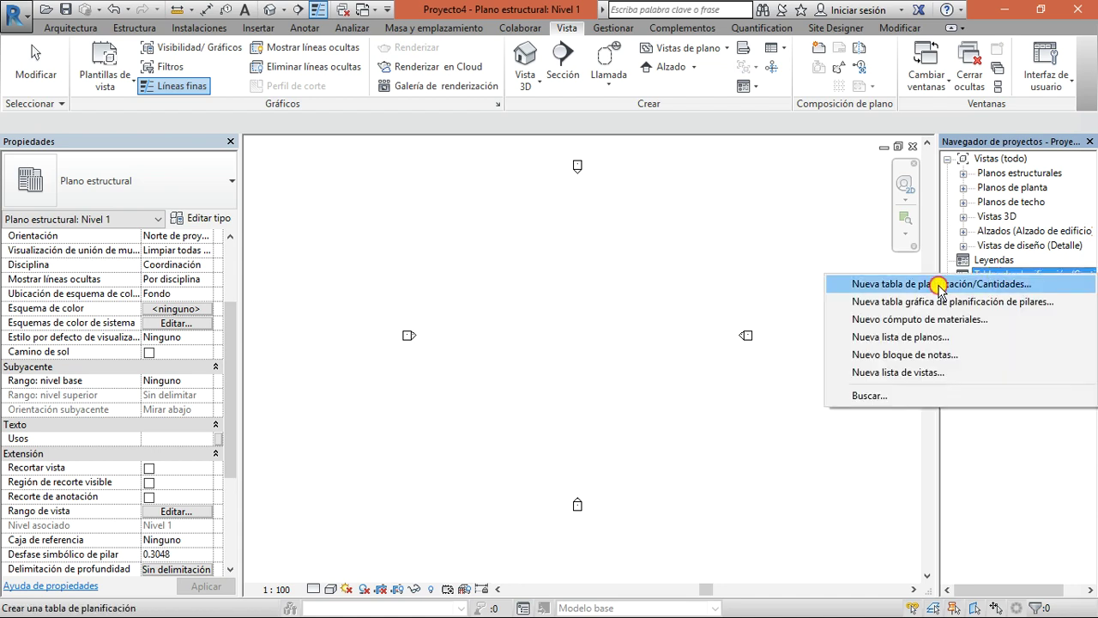
left_click(939, 286)
left_click_drag(726, 146, 631, 294)
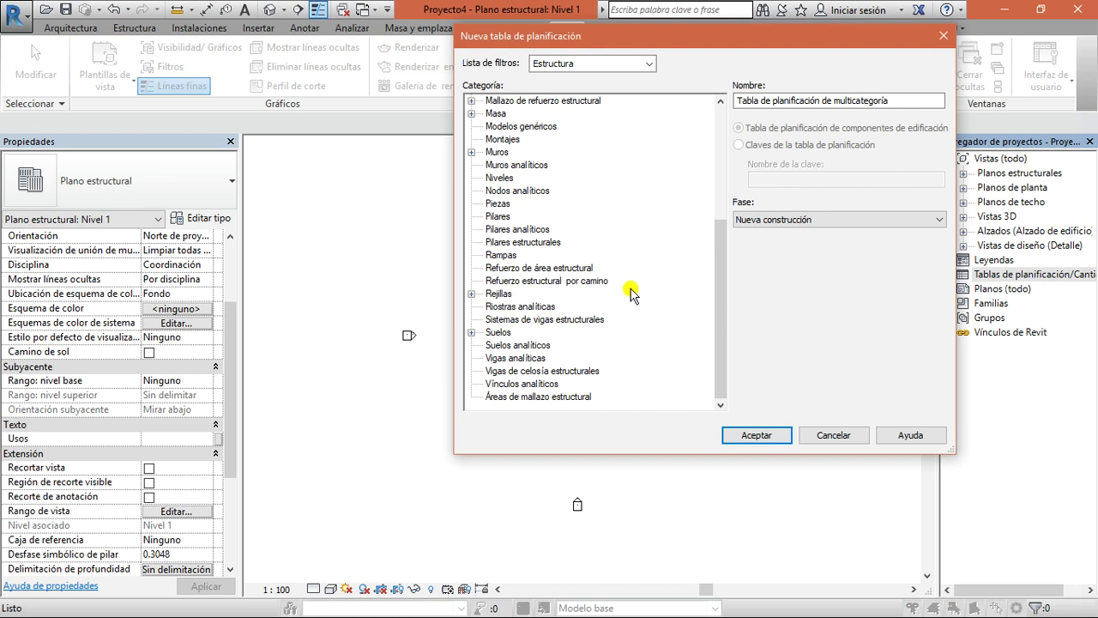
left_click(947, 32)
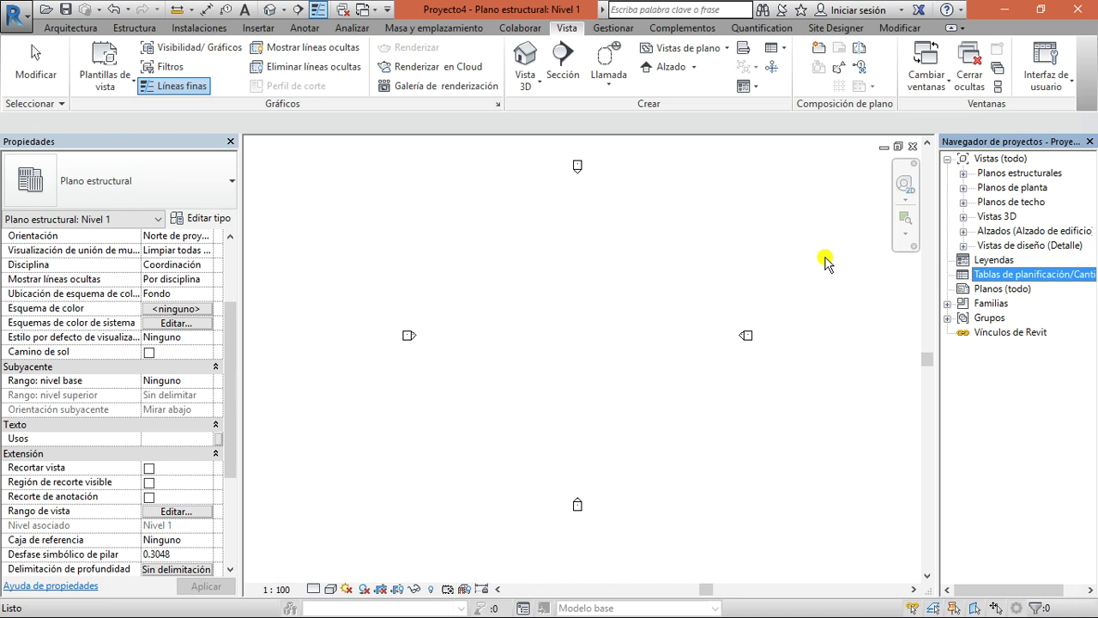
- Start a new building component schedule for the Muros category, using the Nueva construcción phase
right_click(1036, 276)
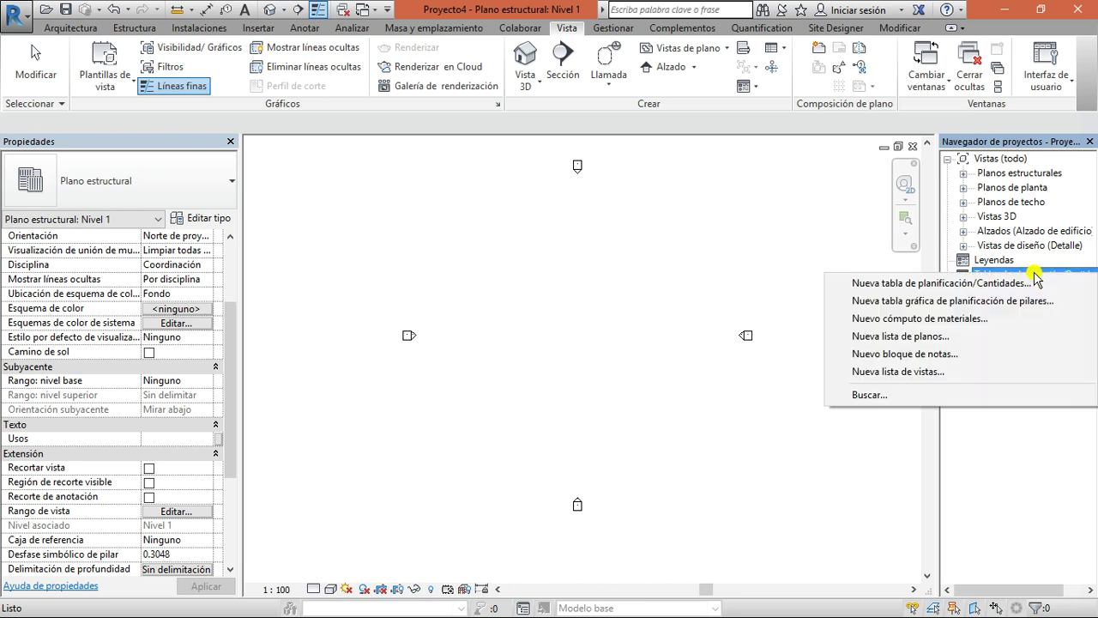
left_click(725, 219)
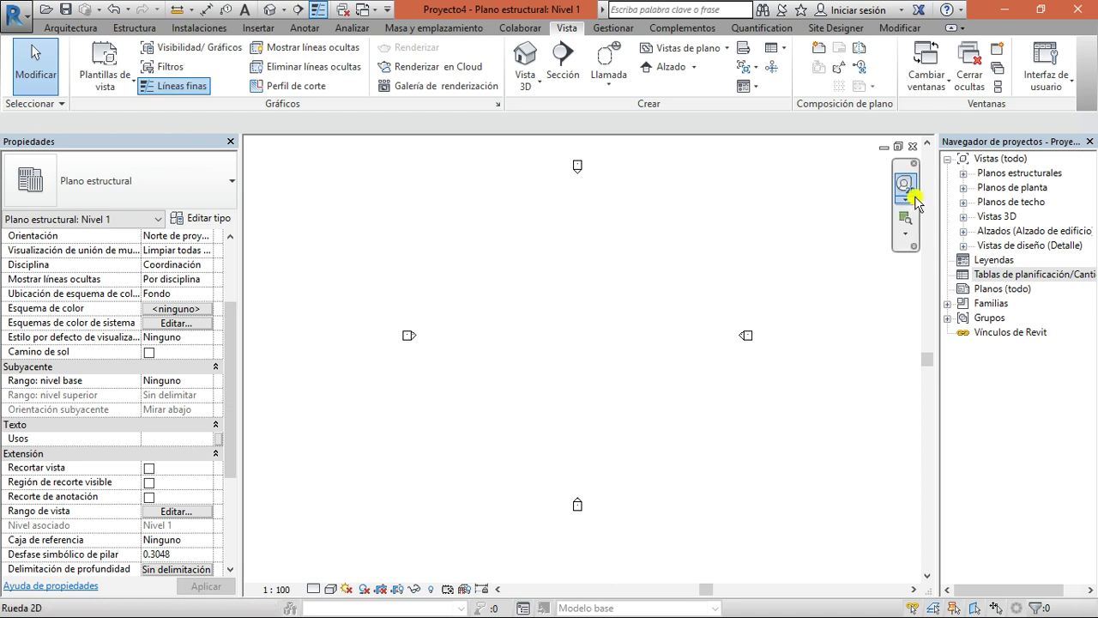
right_click(996, 276)
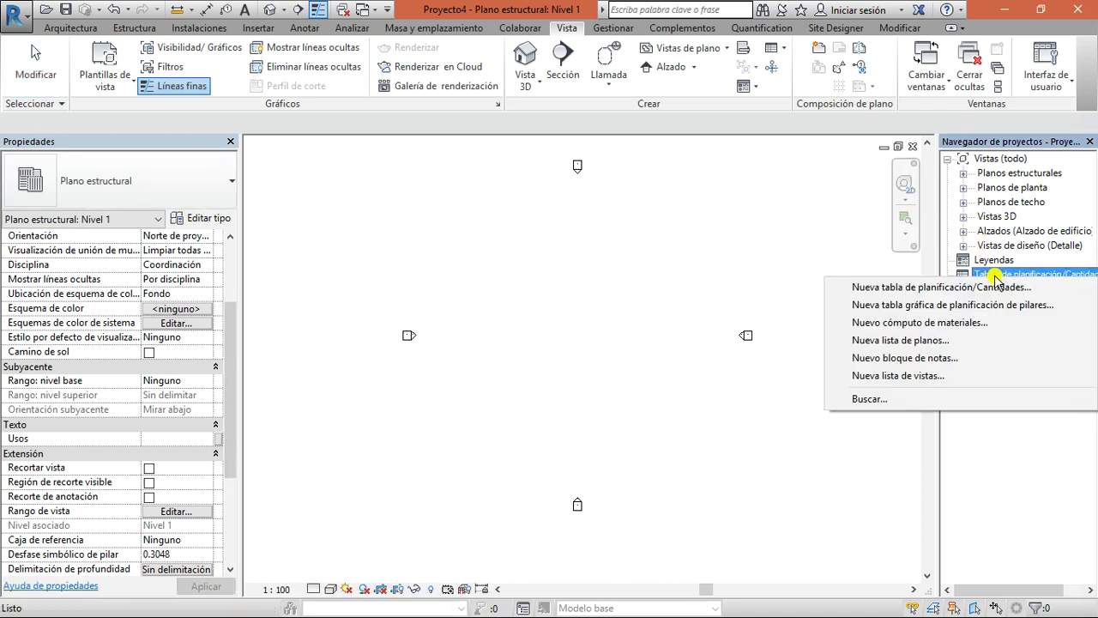
left_click(931, 287)
left_click(534, 229)
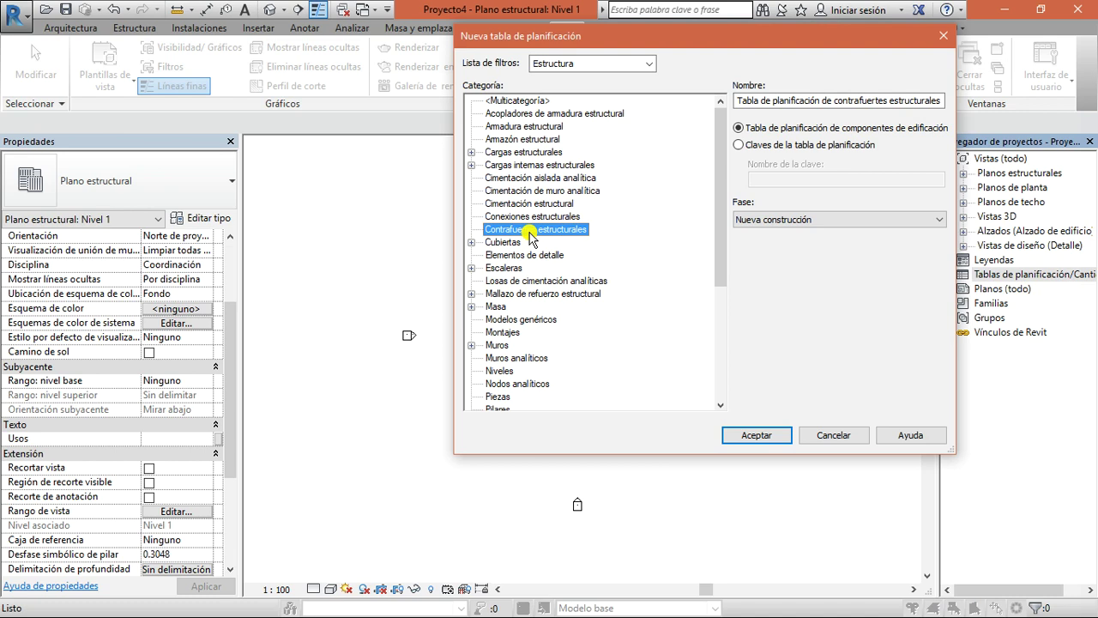
left_click(546, 294)
left_click(497, 345)
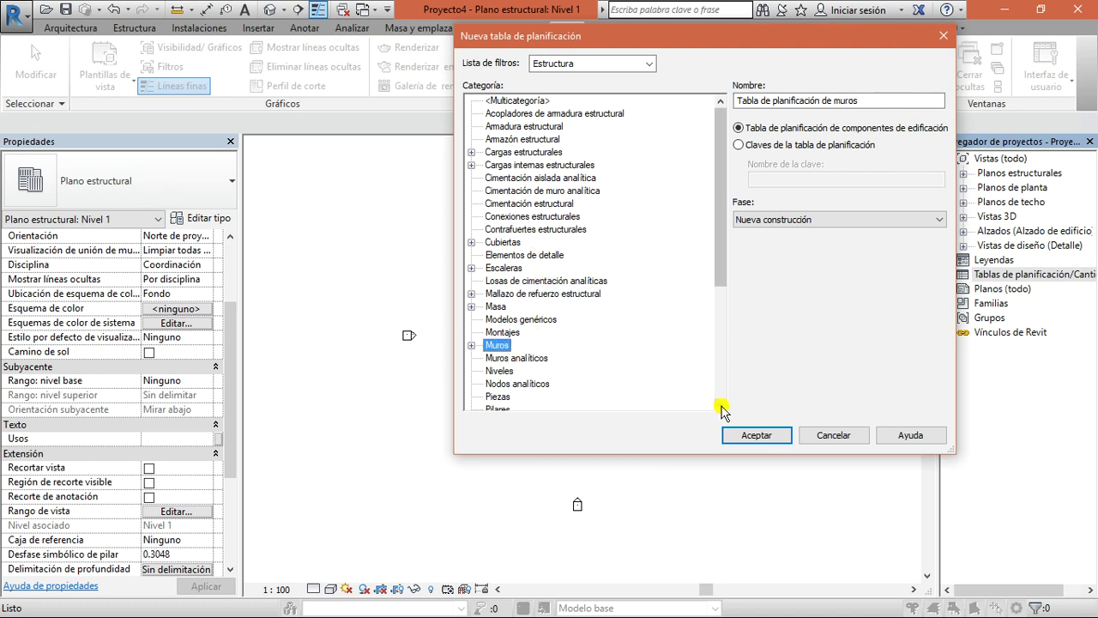
left_click(754, 435)
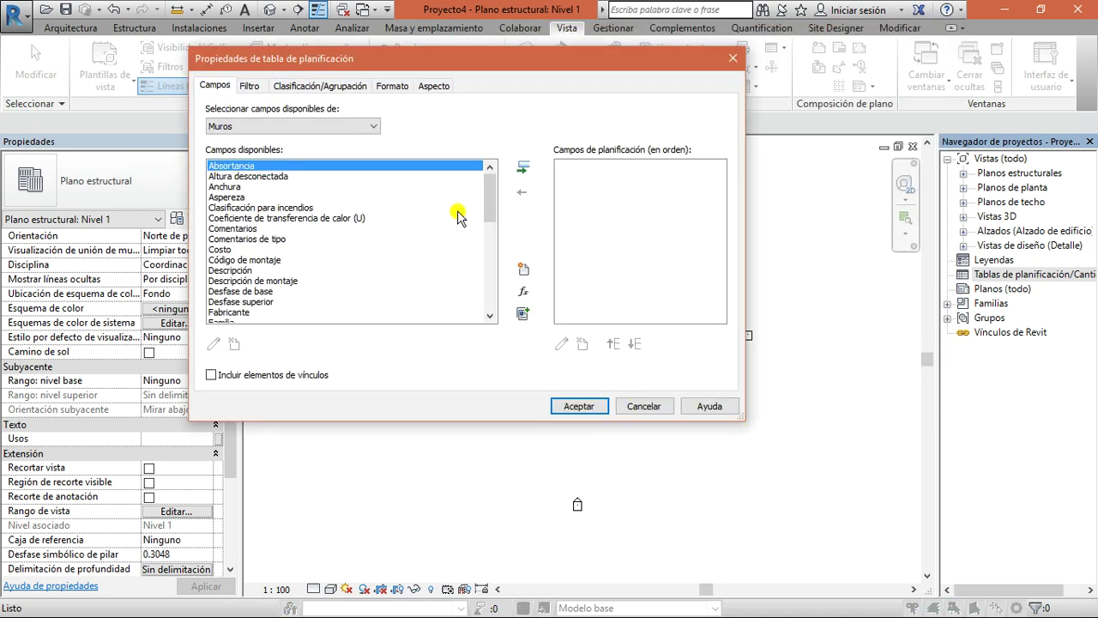
left_click_drag(490, 203, 478, 291)
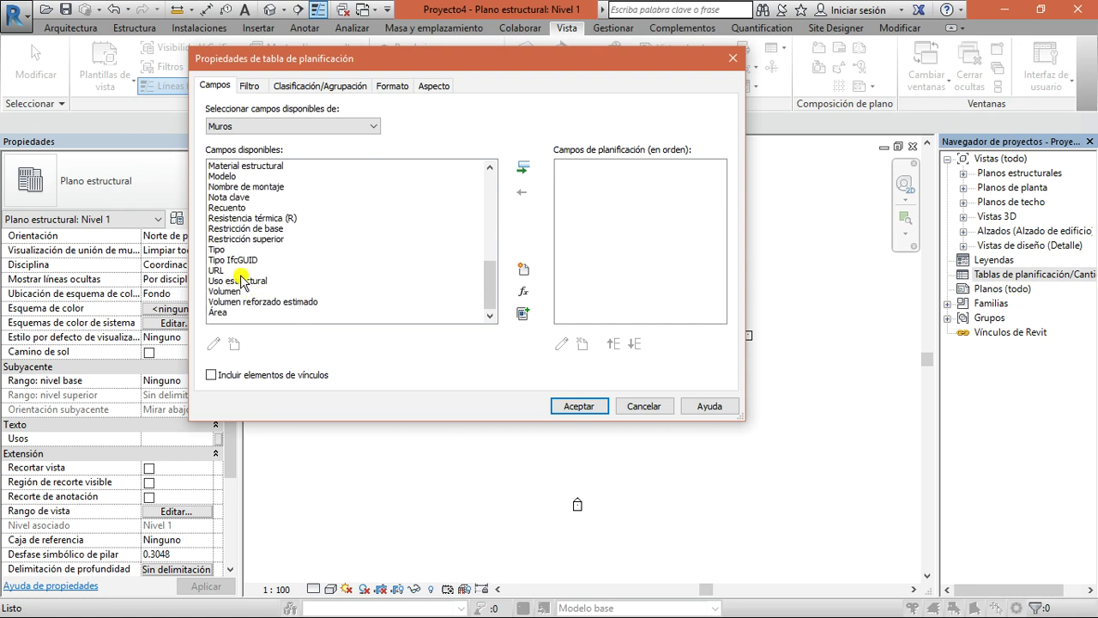
scroll(257, 289, "up", 5)
left_click(234, 237)
double_click(233, 238)
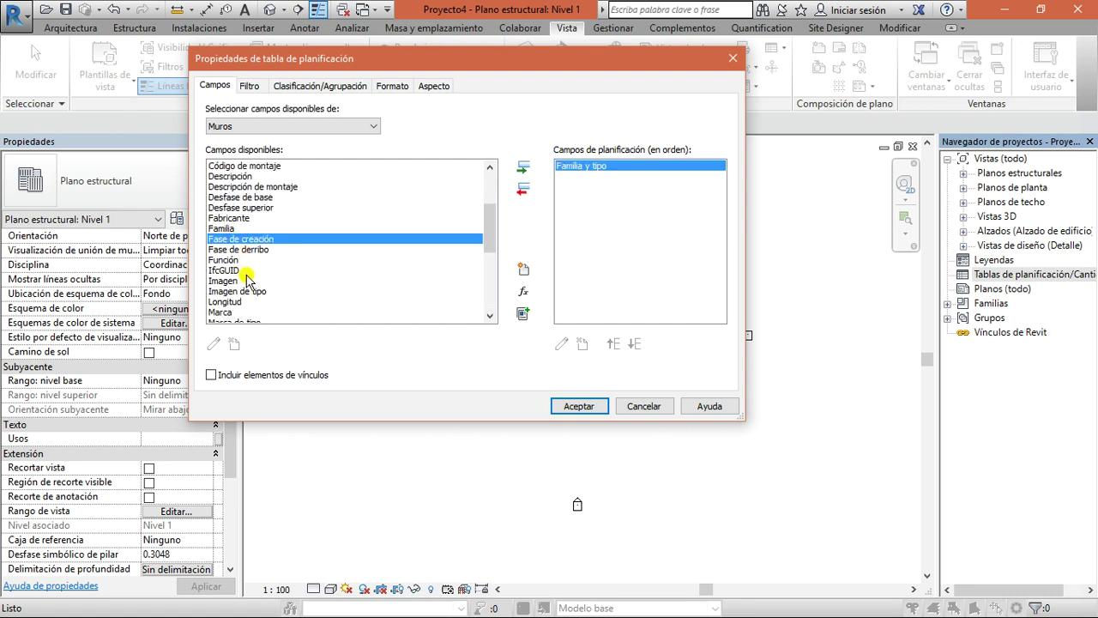
left_click(522, 190)
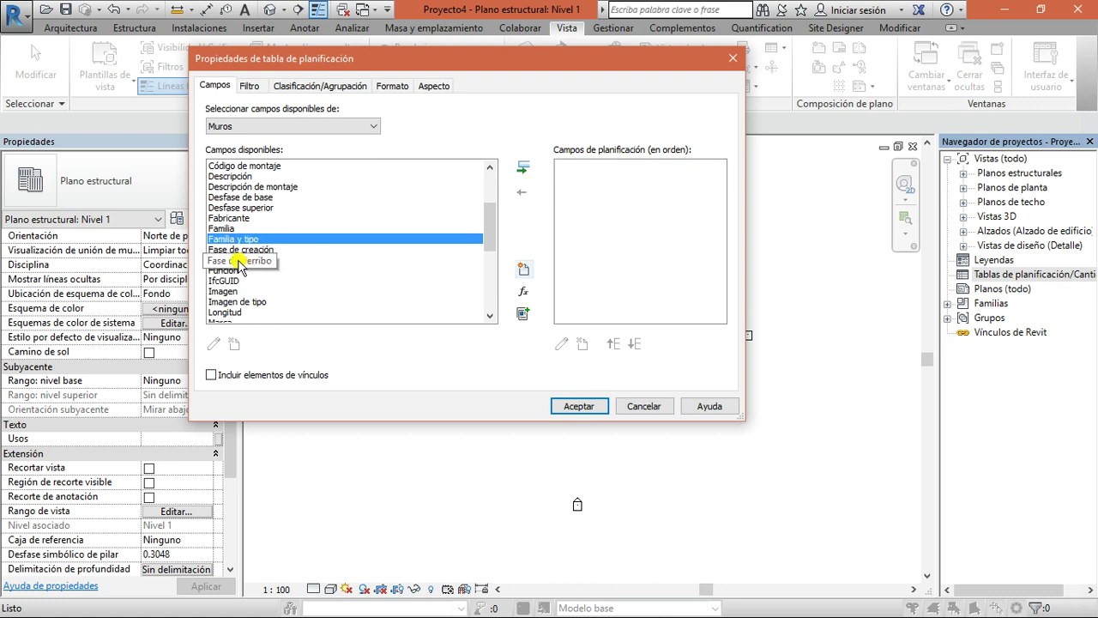
- Add the Familia and Tipo fields to the wall schedule
double_click(232, 228)
scroll(234, 297, "down", 2)
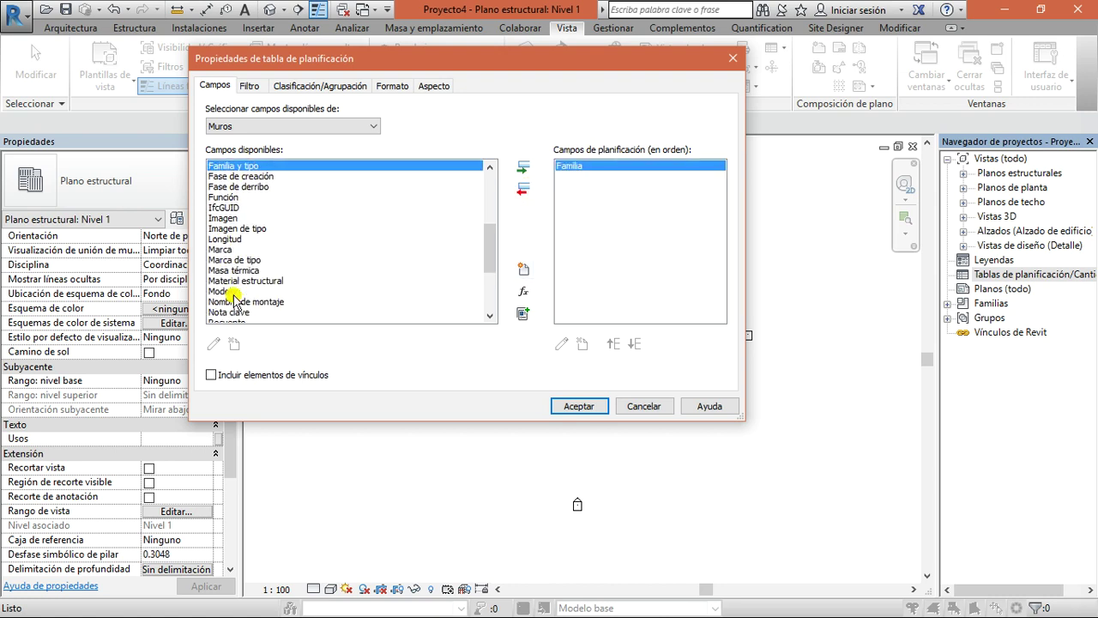
scroll(234, 299, "down", 2)
double_click(221, 302)
- Add the Área and Longitud fields to the wall schedule and create it
scroll(240, 283, "up", 7)
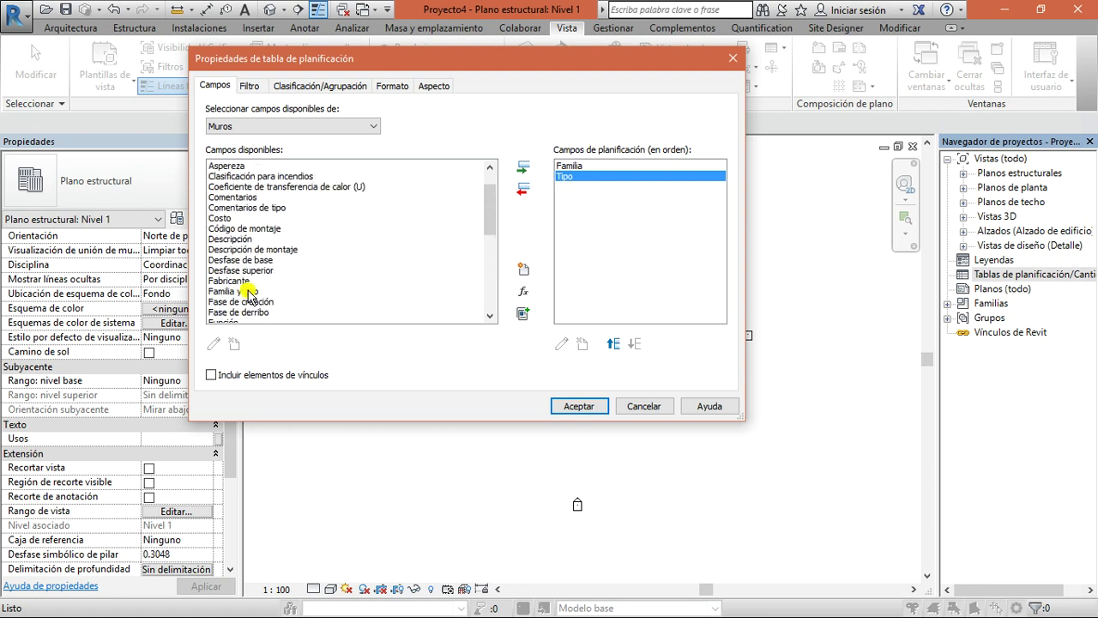
scroll(255, 279, "down", 3)
scroll(255, 279, "down", 6)
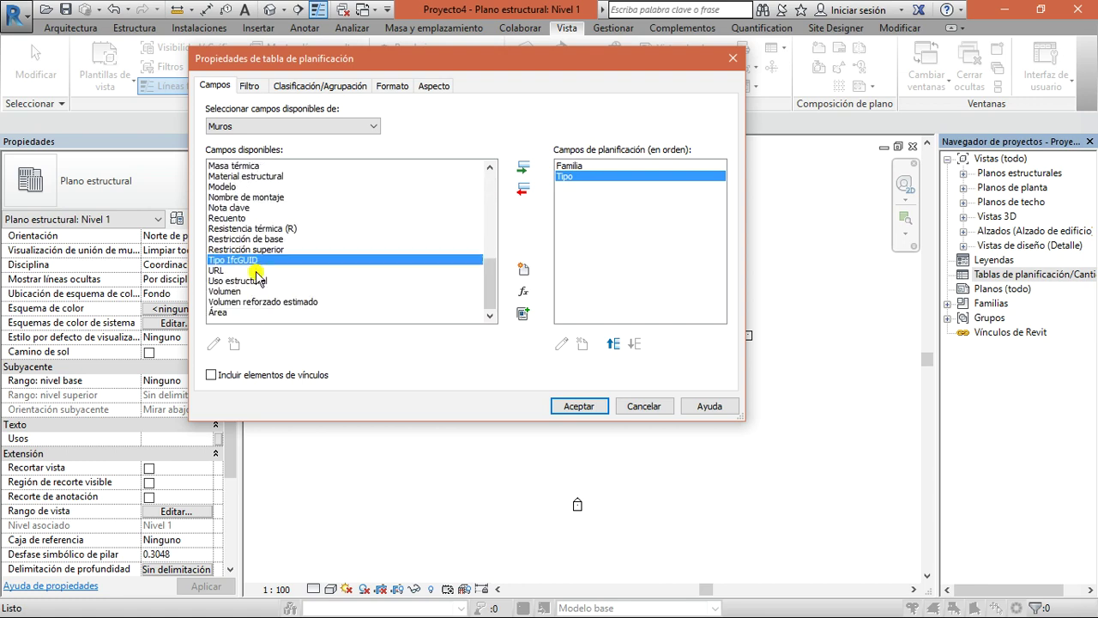
double_click(219, 311)
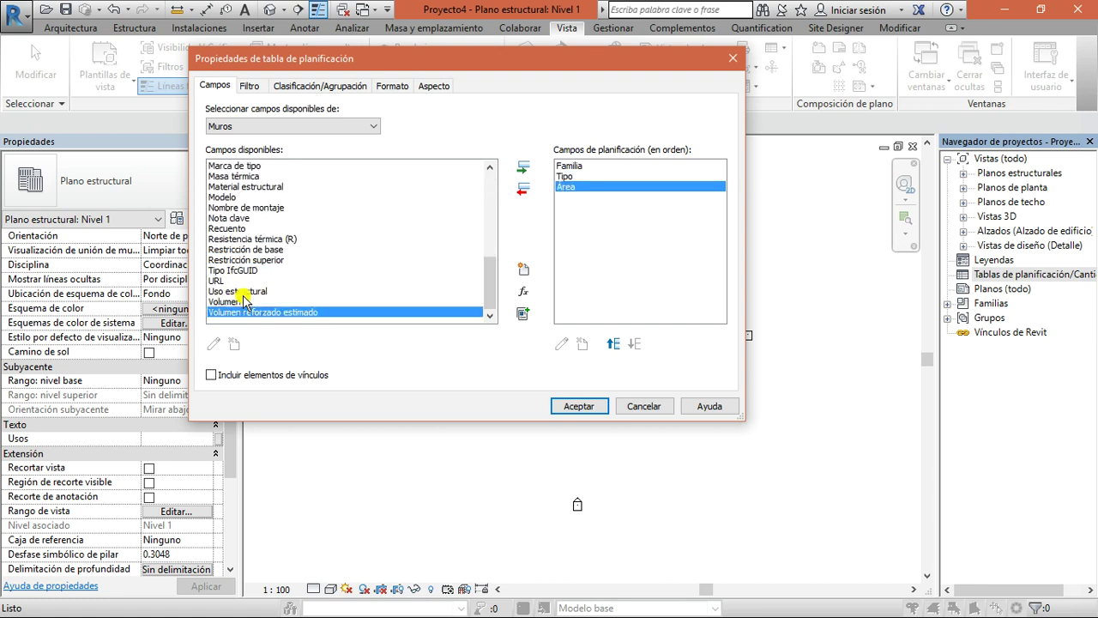
scroll(249, 292, "up", 6)
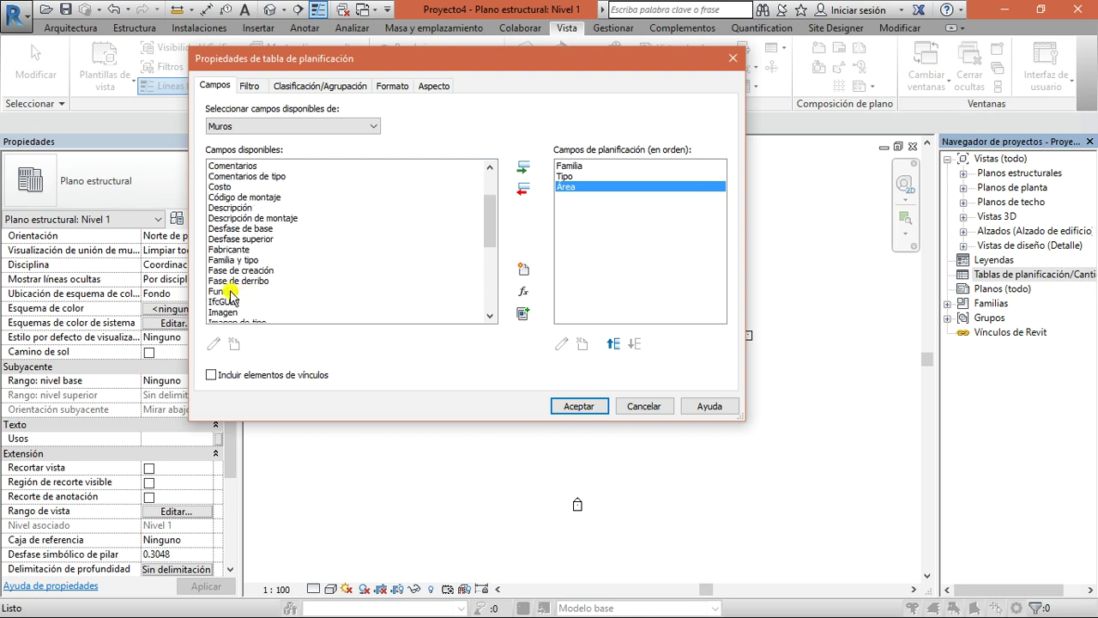
scroll(231, 295, "down", 2)
double_click(230, 271)
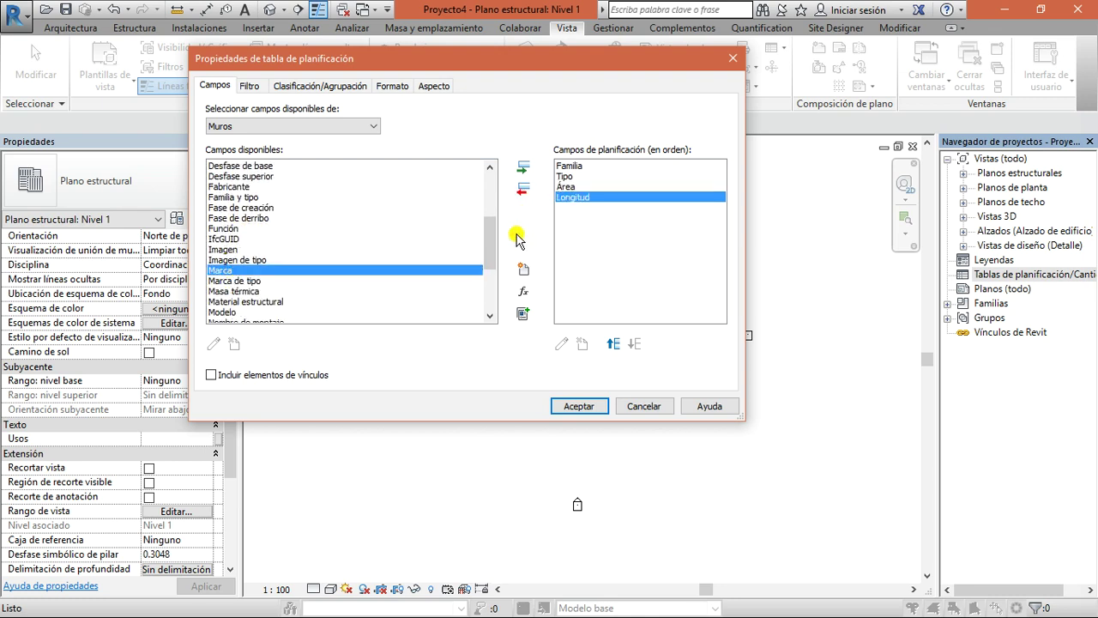
left_click(588, 409)
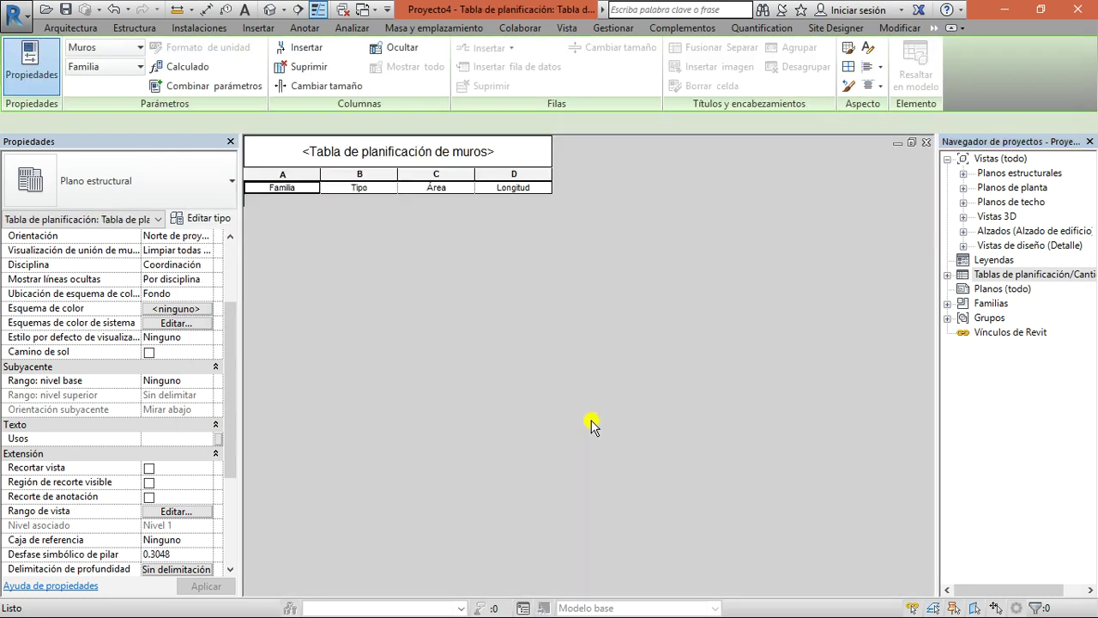
- Close the wall schedule view and expand the Tablas de planificación/Cantidades group in the project browser
left_click(926, 143)
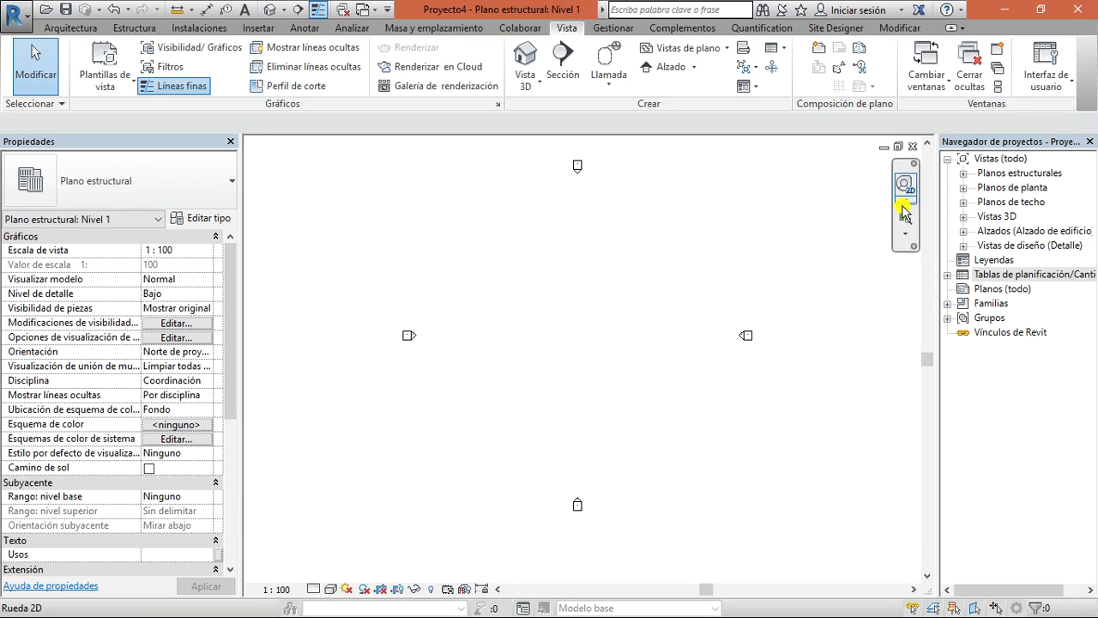
left_click(954, 275)
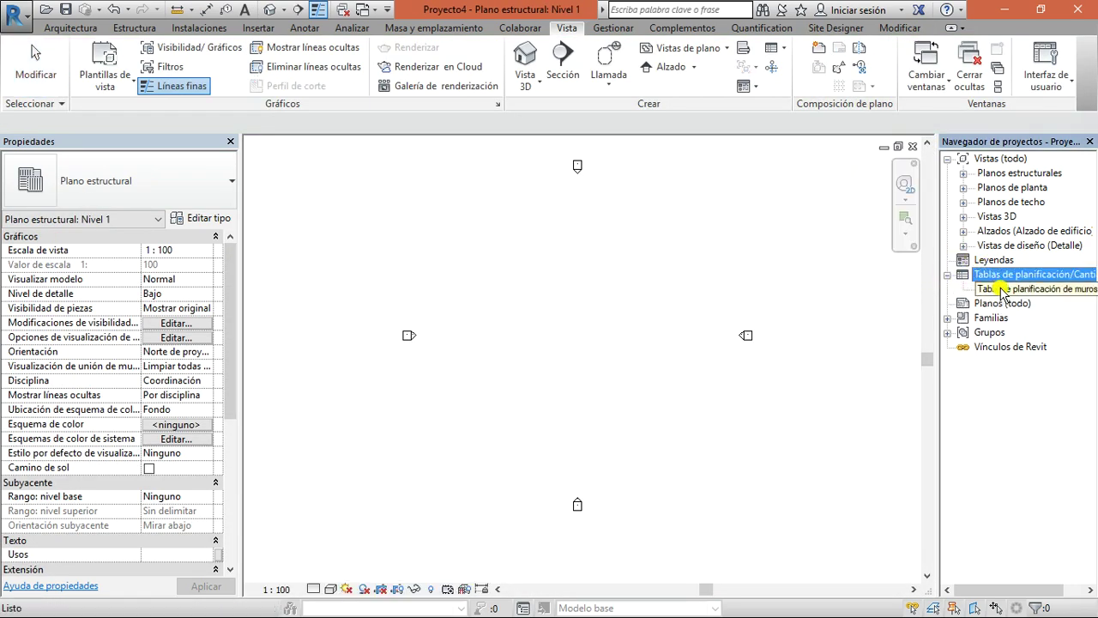
- Start another schedule from Tablas de planificación/Cantidades and search the Estructura categories for doors
right_click(992, 274)
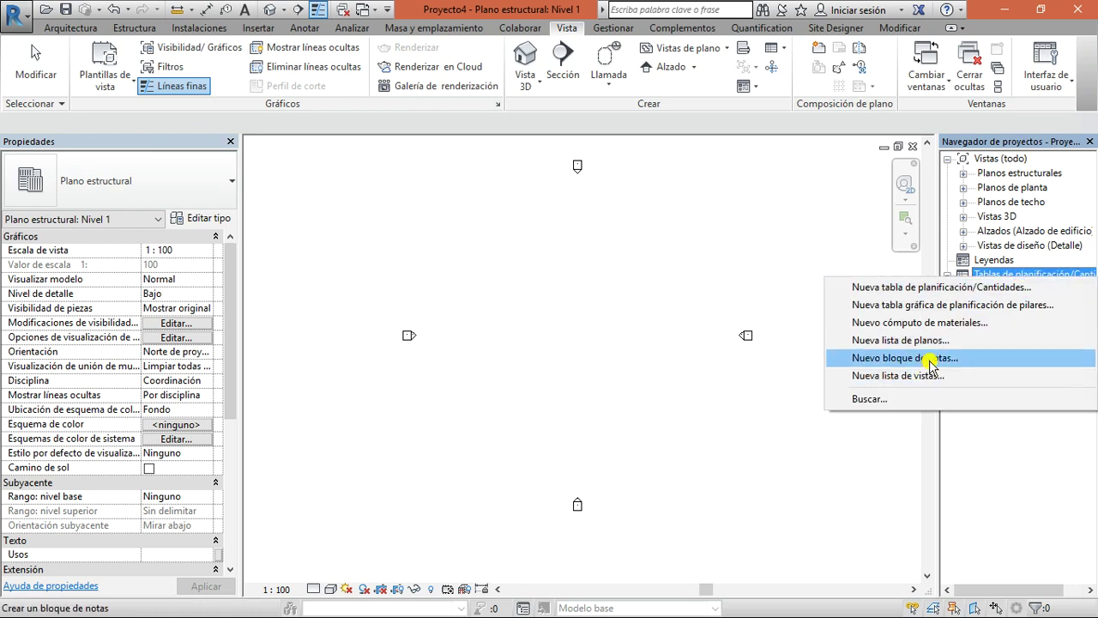
left_click(942, 286)
left_click(518, 244)
key("p")
scroll(512, 377, "down", 4)
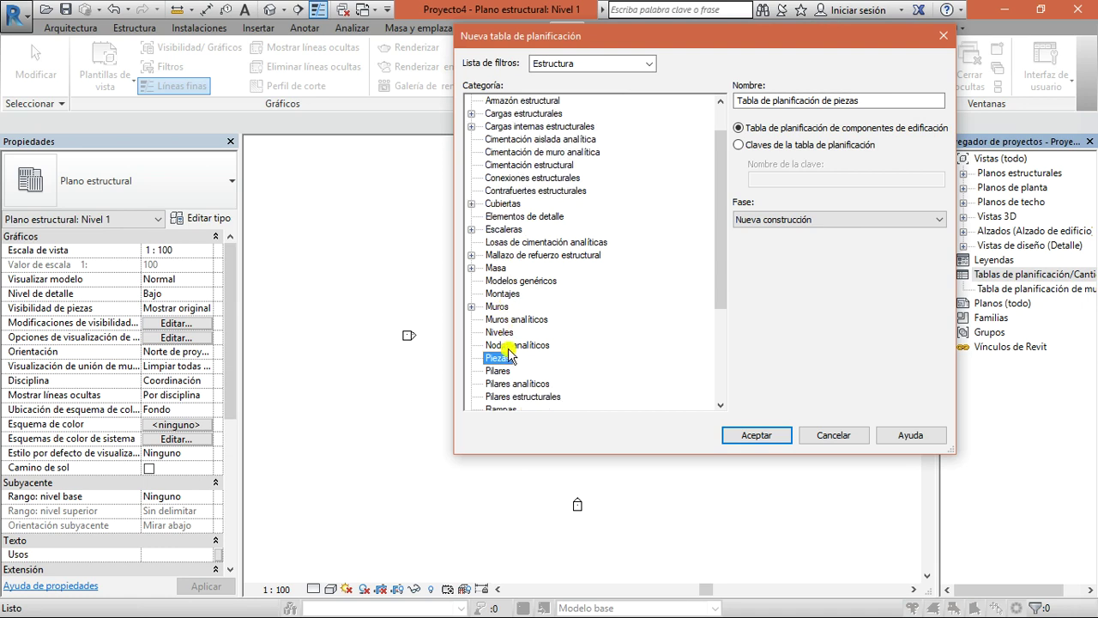
scroll(511, 388, "down", 1)
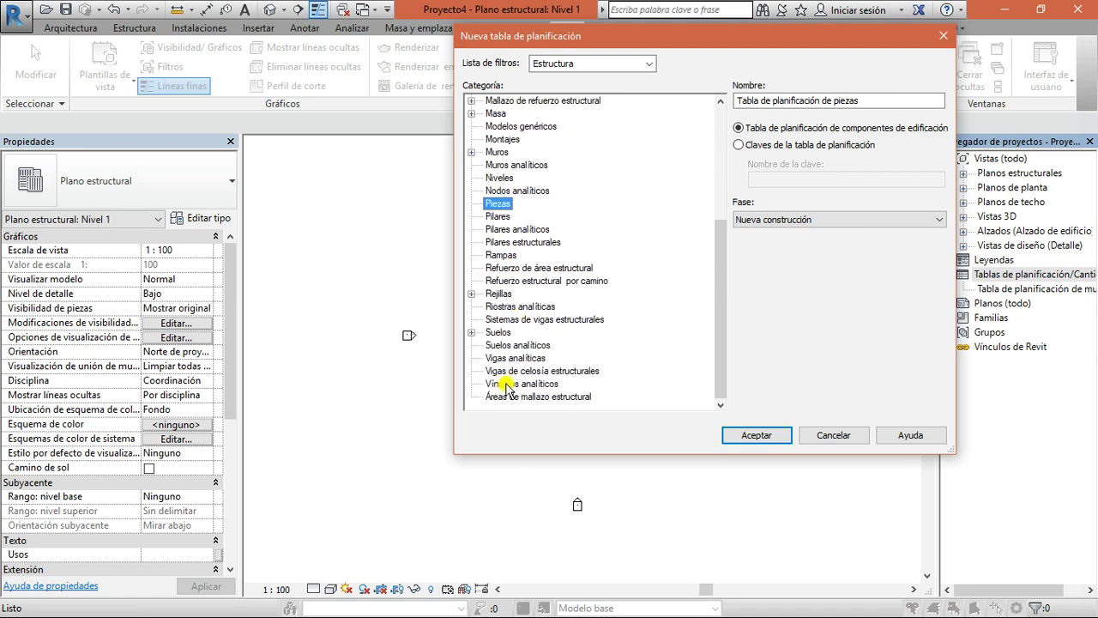
left_click(502, 256)
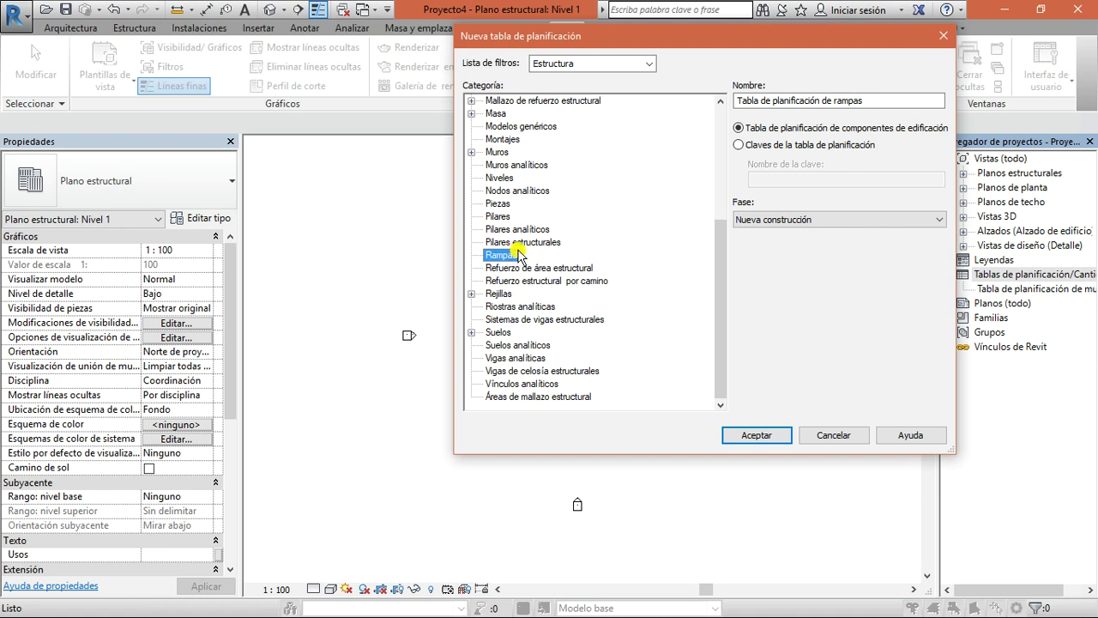
scroll(520, 249, "up", 5)
left_click(512, 165)
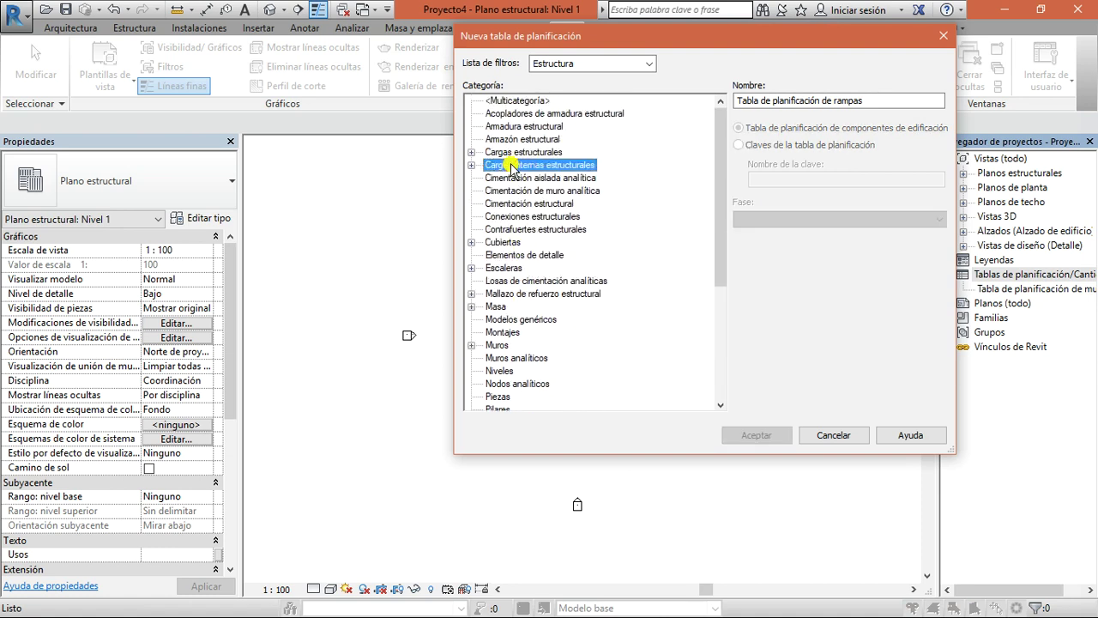
key("p")
key("p")
scroll(525, 321, "down", 2)
left_click(514, 346)
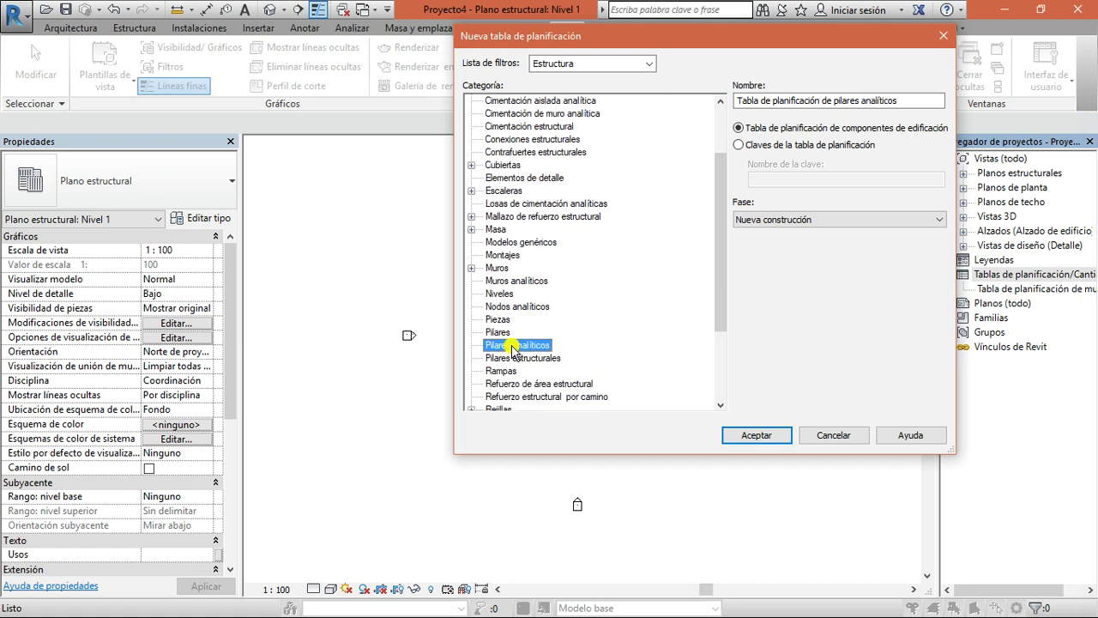
key("r")
key("r")
key("r")
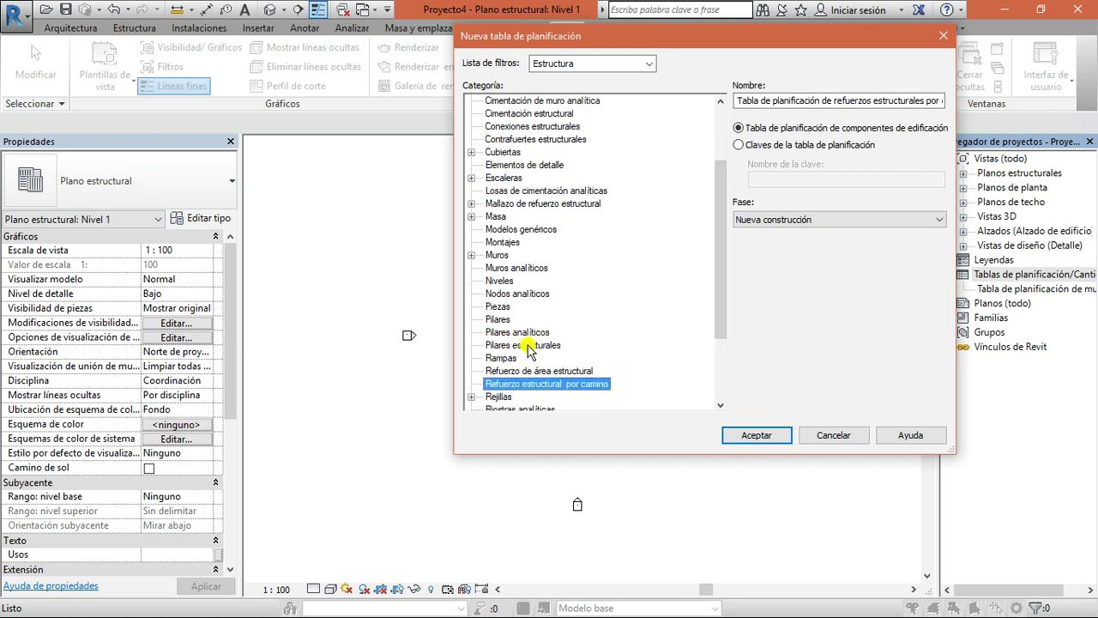
scroll(532, 348, "down", 2)
- Filter the schedule categories by Arquitectura only and start a schedule for the Puertas category
left_click(618, 62)
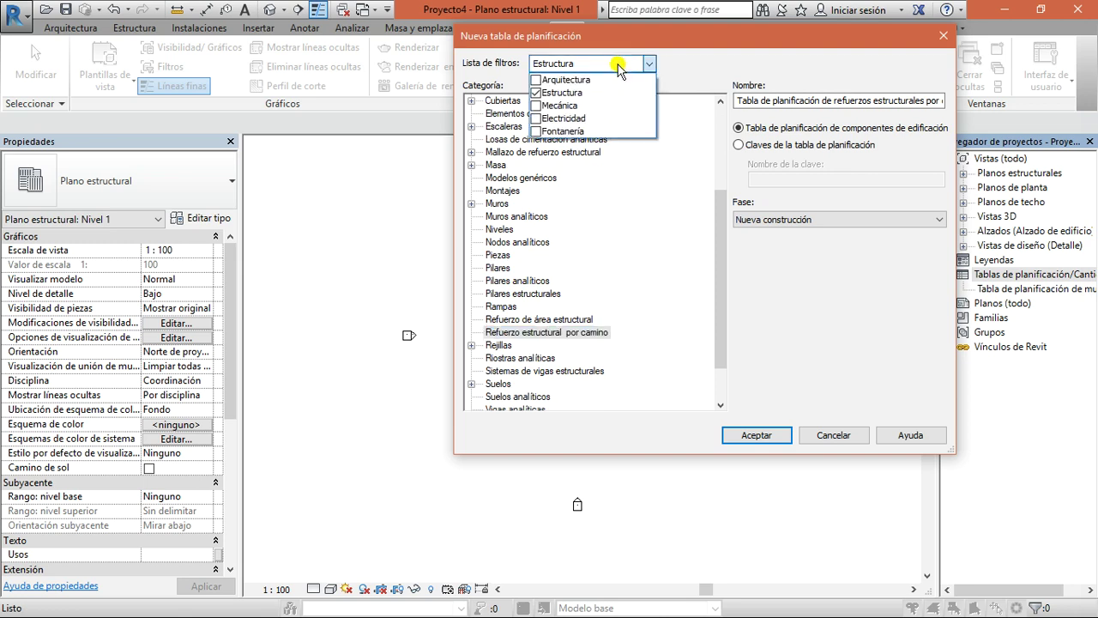
left_click(536, 80)
left_click(536, 92)
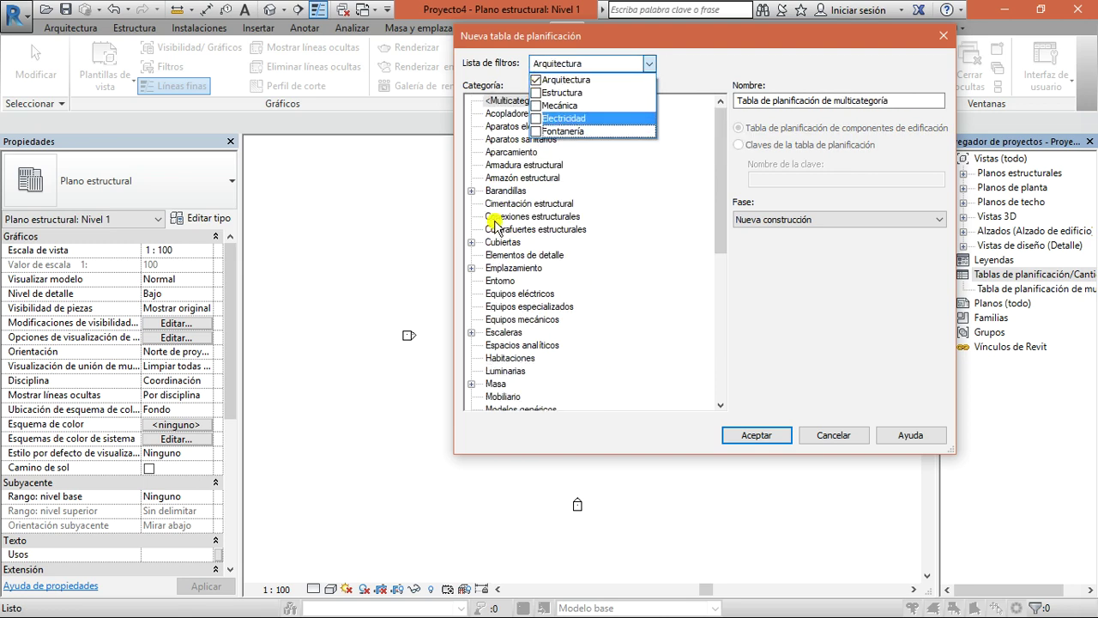
left_click(496, 230)
scroll(501, 235, "down", 6)
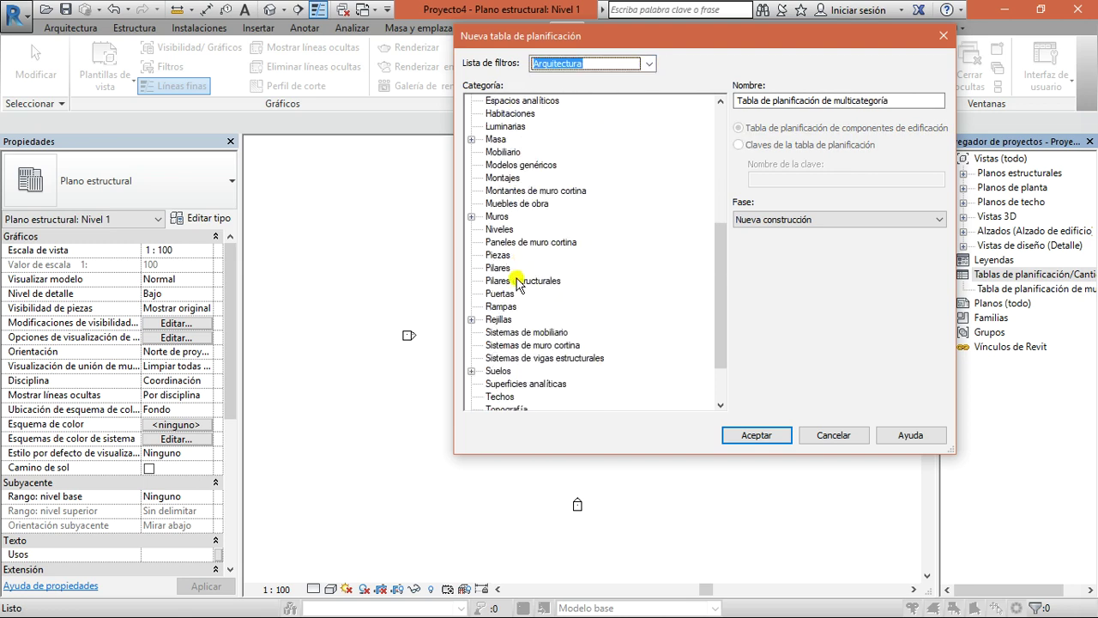
left_click(498, 294)
left_click(748, 435)
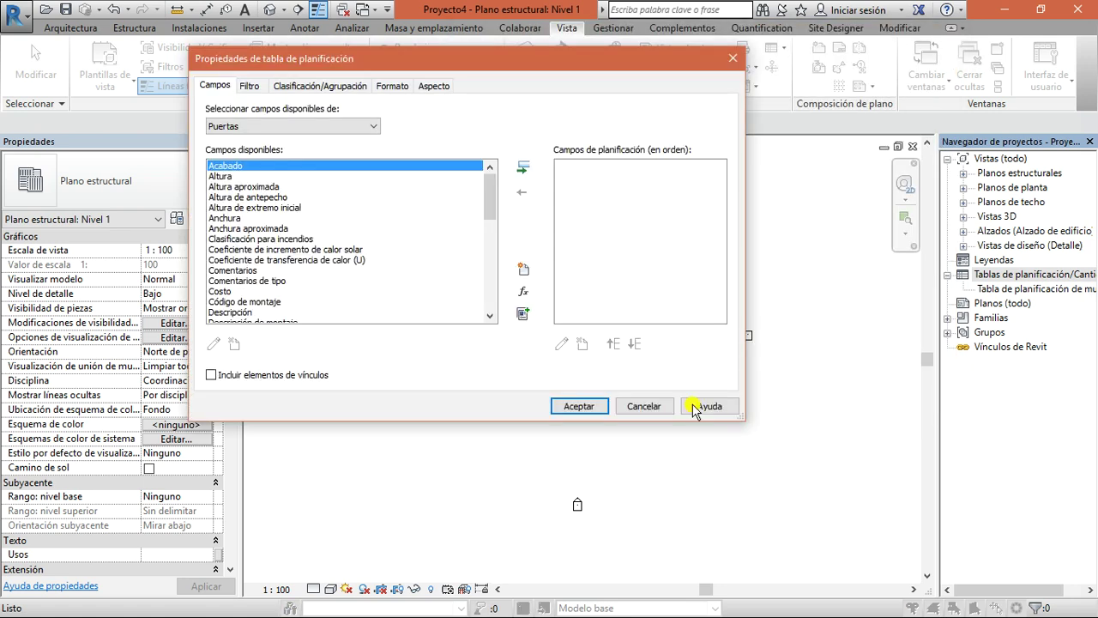
- Add the Familia field to the door schedule, removing the mistakenly added Fabricante field
left_click_drag(490, 186, 489, 285)
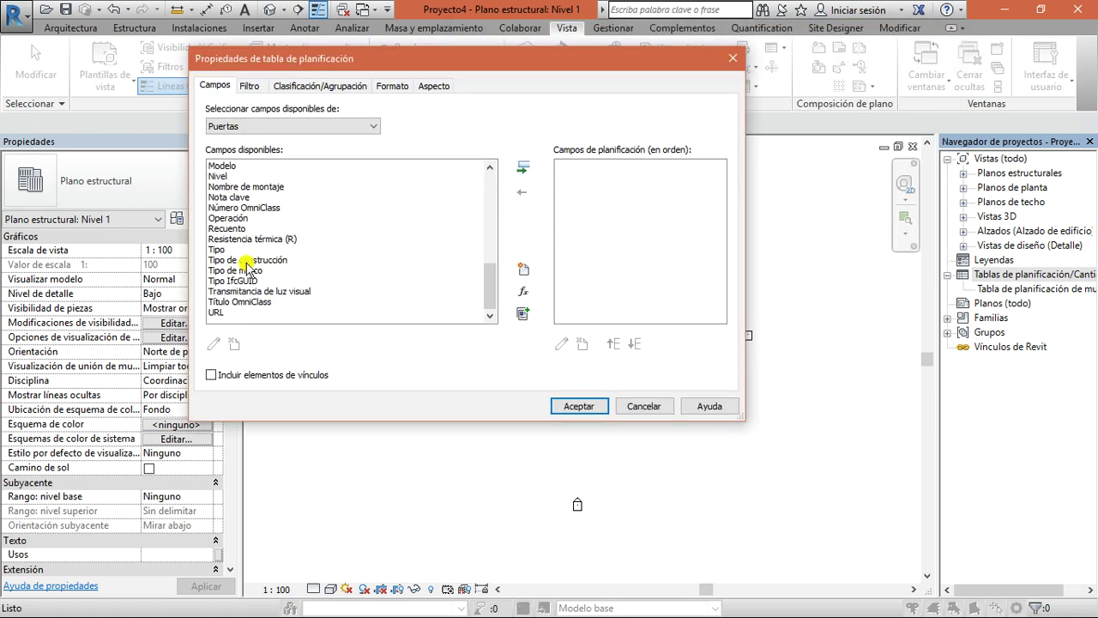
scroll(247, 260, "up", 1)
scroll(246, 228, "up", 3)
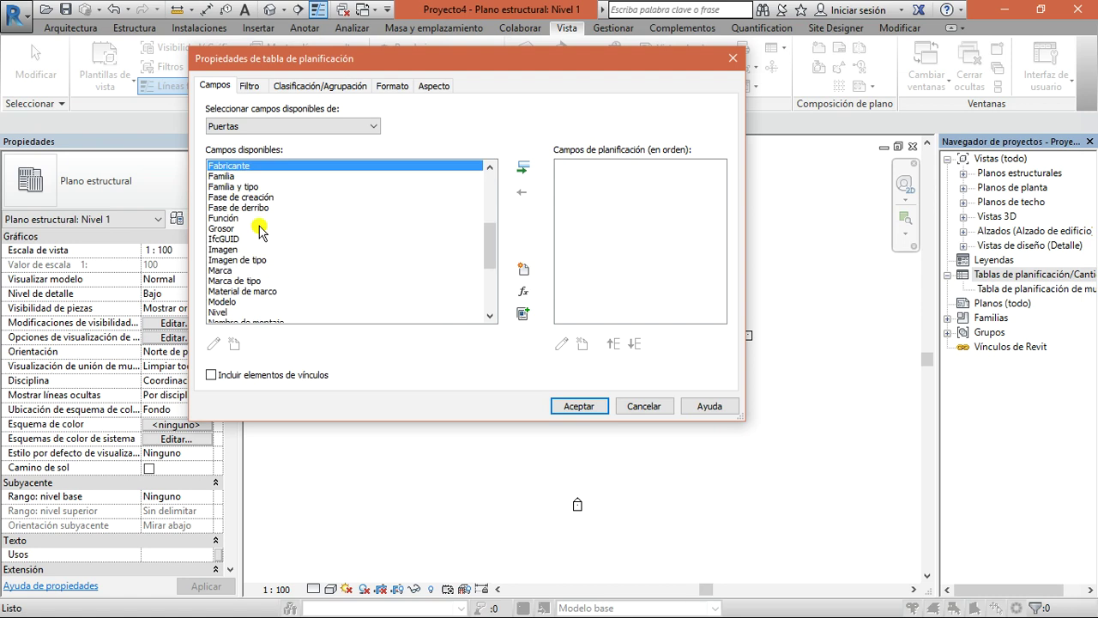
double_click(431, 168)
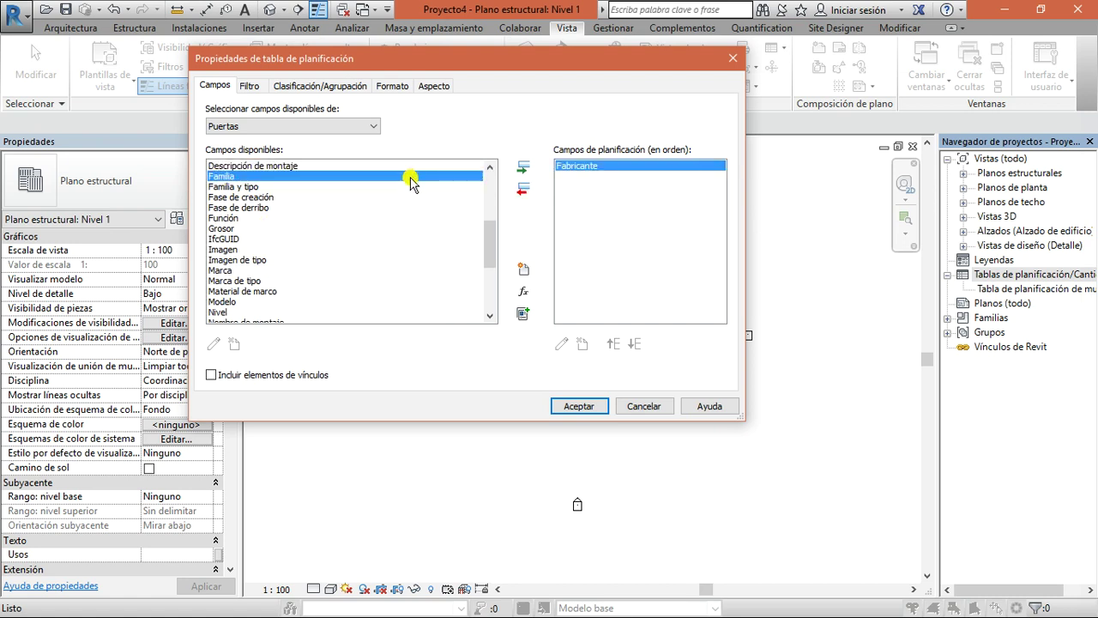
double_click(412, 177)
left_click(568, 165)
left_click(522, 189)
- Add the Tipo field to the door schedule after Familia
left_click(339, 197)
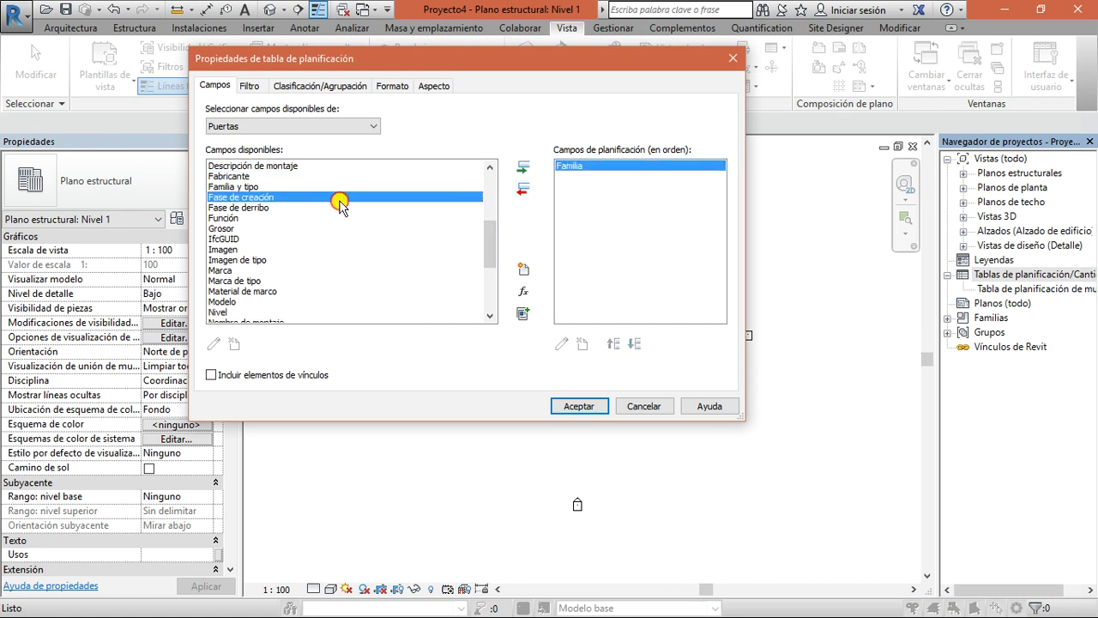
key("t")
left_click(521, 173)
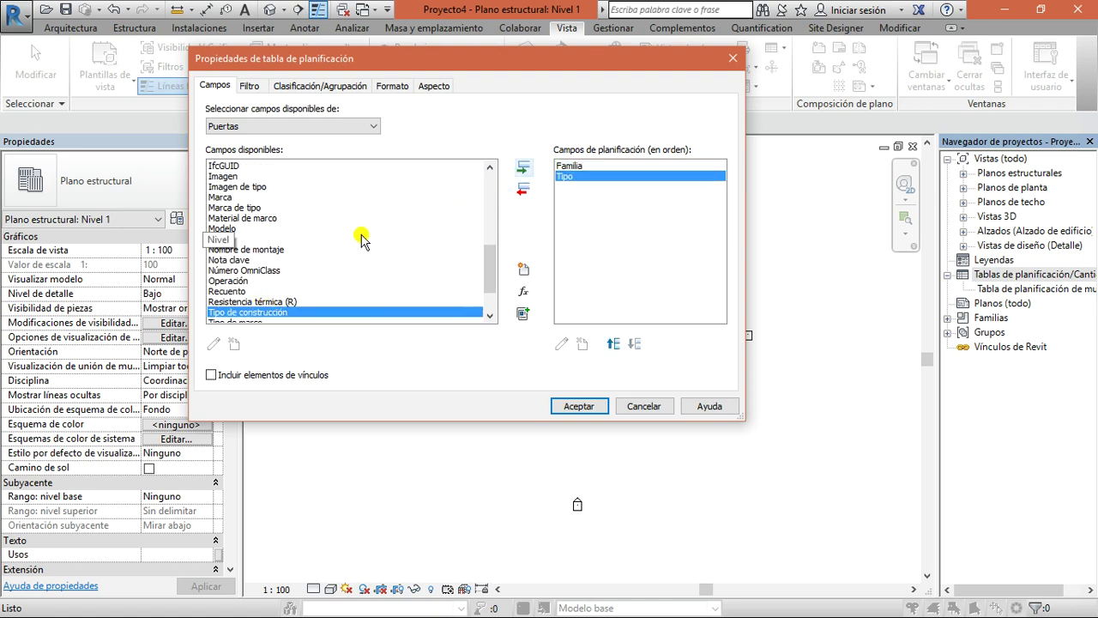
scroll(362, 242, "down", 2)
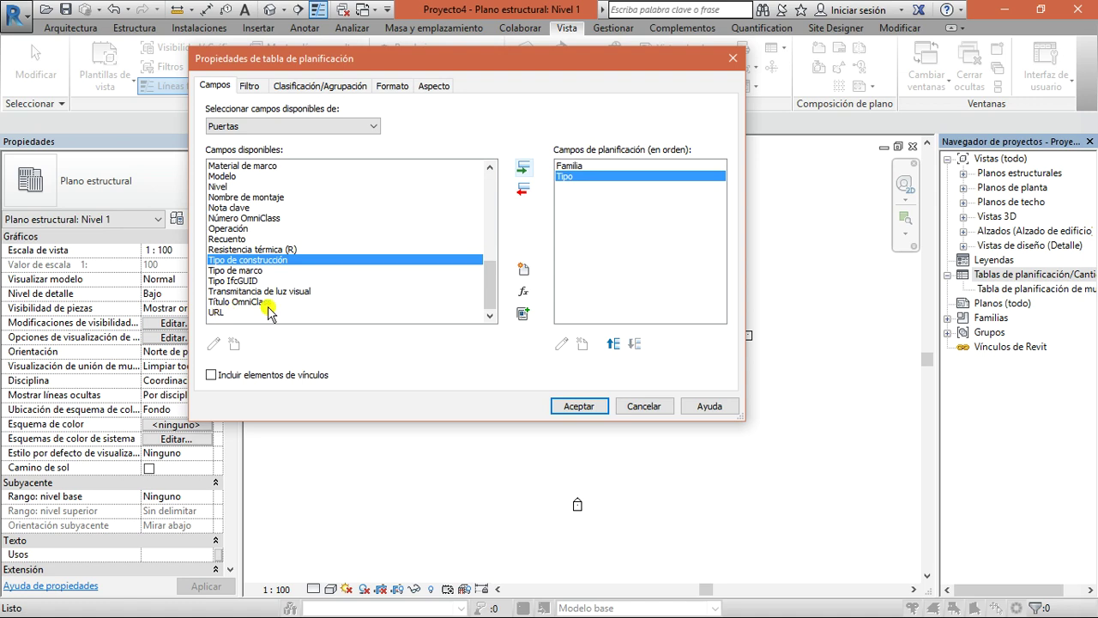
- Add the Altura, Anchura and Acabado fields after Tipo and create the door schedule
scroll(314, 307, "up", 8)
scroll(314, 307, "up", 2)
double_click(248, 177)
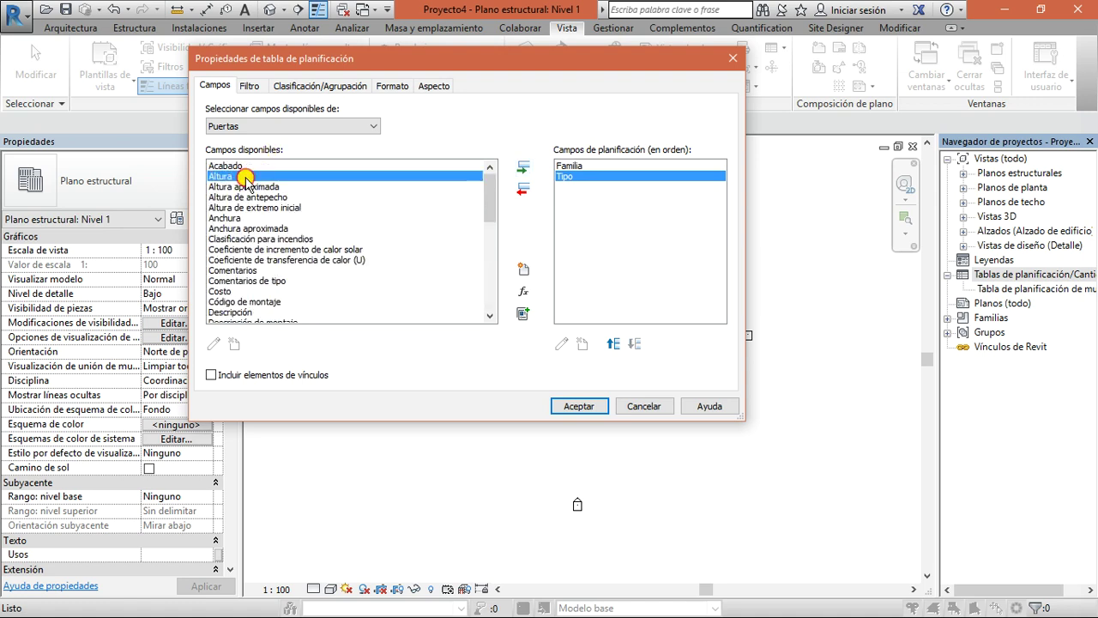
double_click(244, 207)
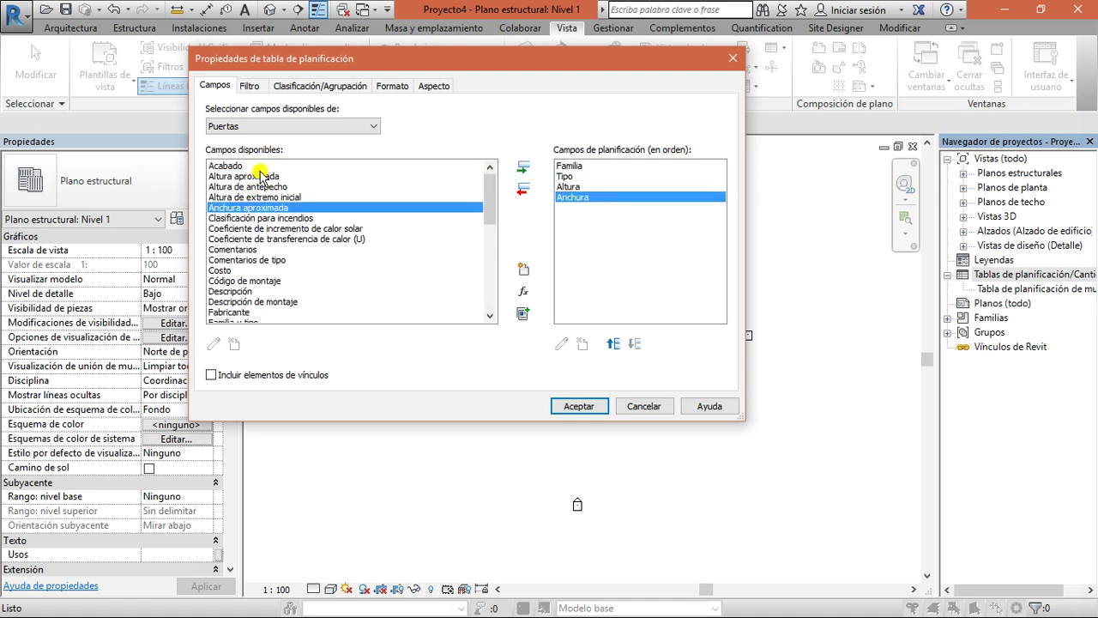
left_click(260, 166)
left_click(562, 406)
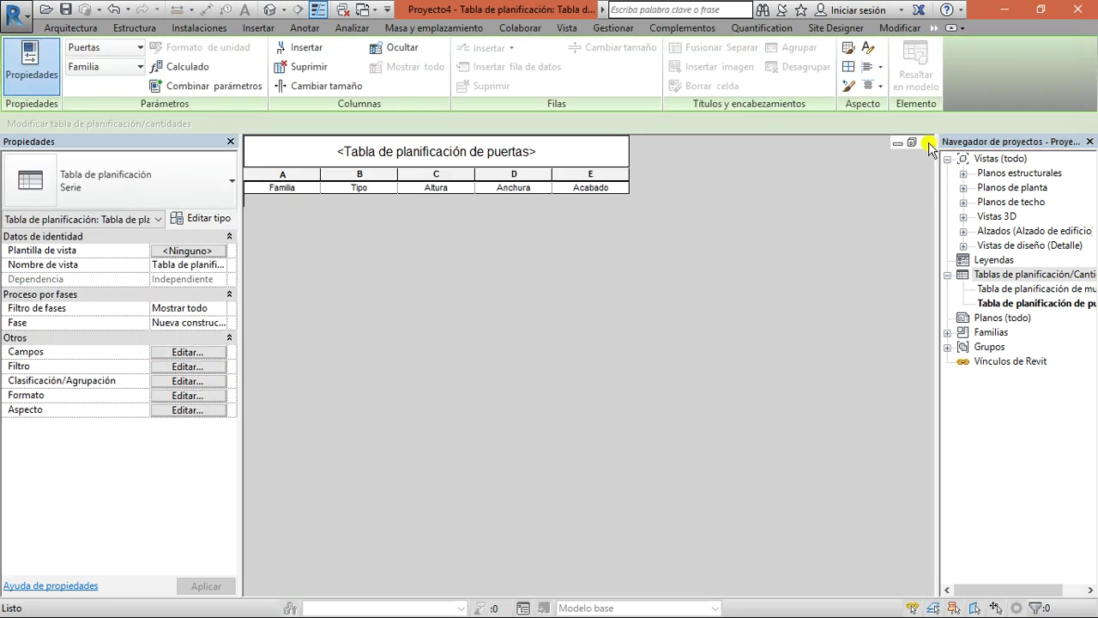
- Close the door schedule view and tidy the project browser by widening it and collapsing Tablas de planificación/Cantidades
left_click(928, 143)
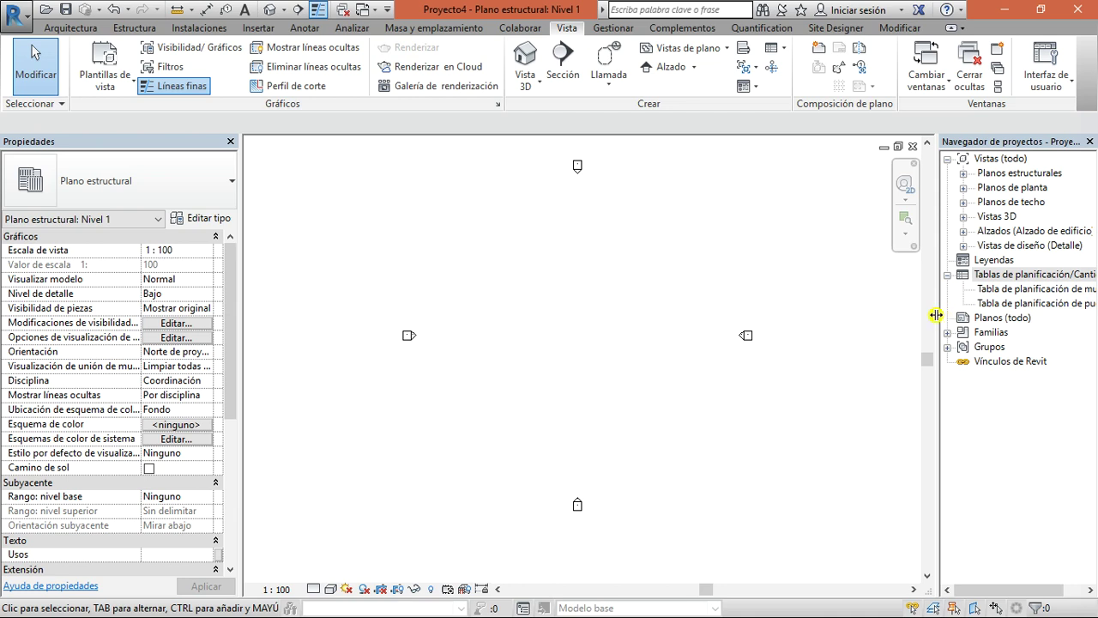
left_click_drag(935, 315, 912, 315)
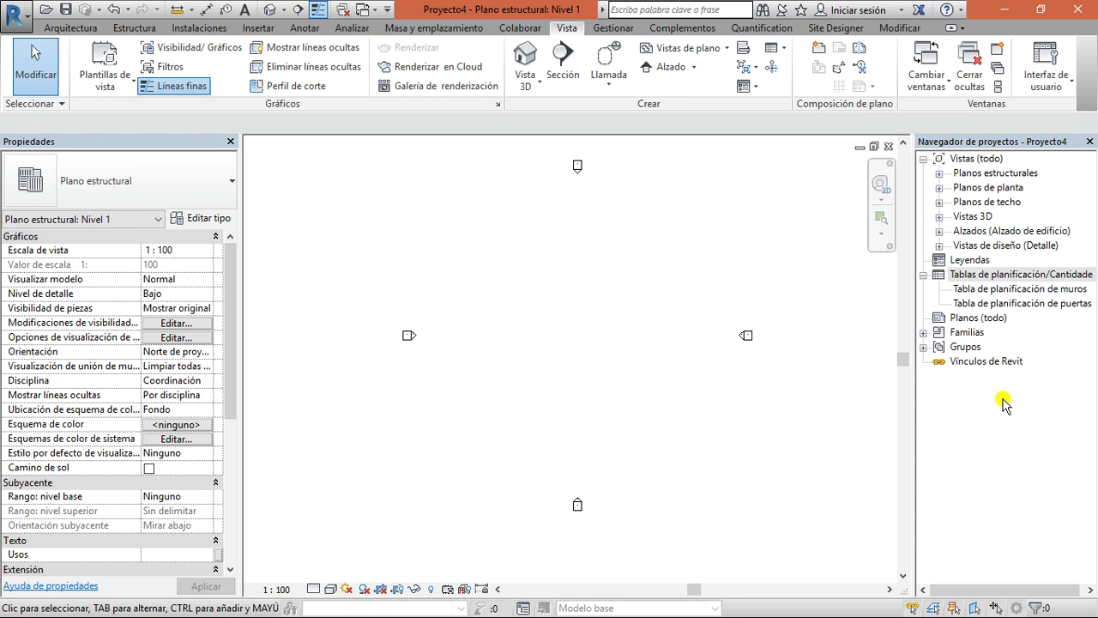
left_click(924, 275)
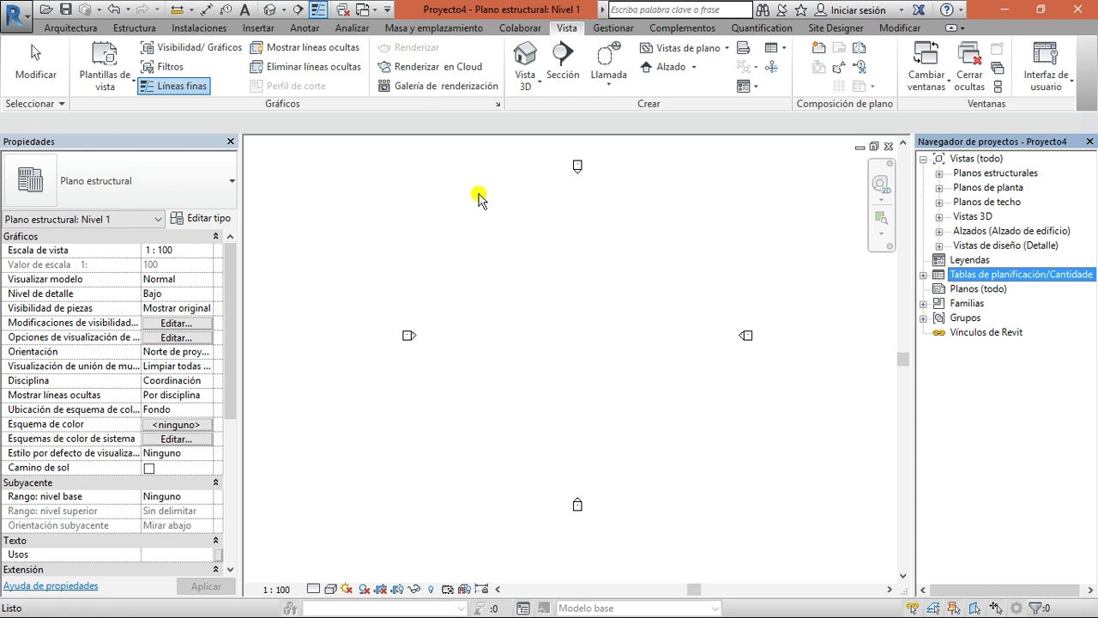
- Open the Presentacion Plantilla drafting view, examine its logo and company text, and return to the Nivel 1 structural plan
left_click(938, 245)
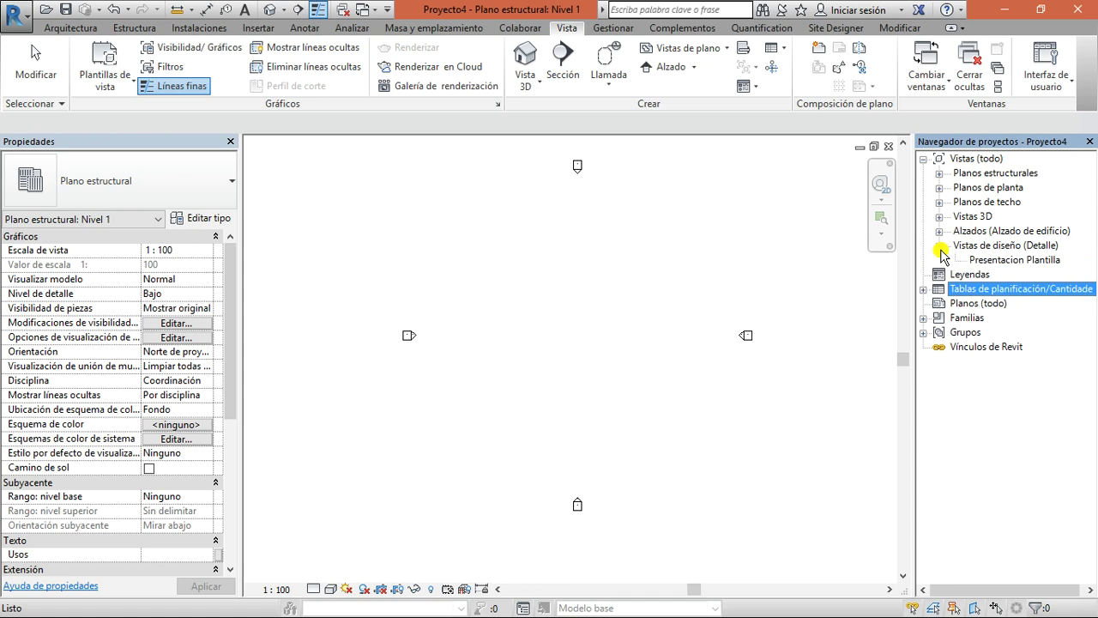
double_click(975, 260)
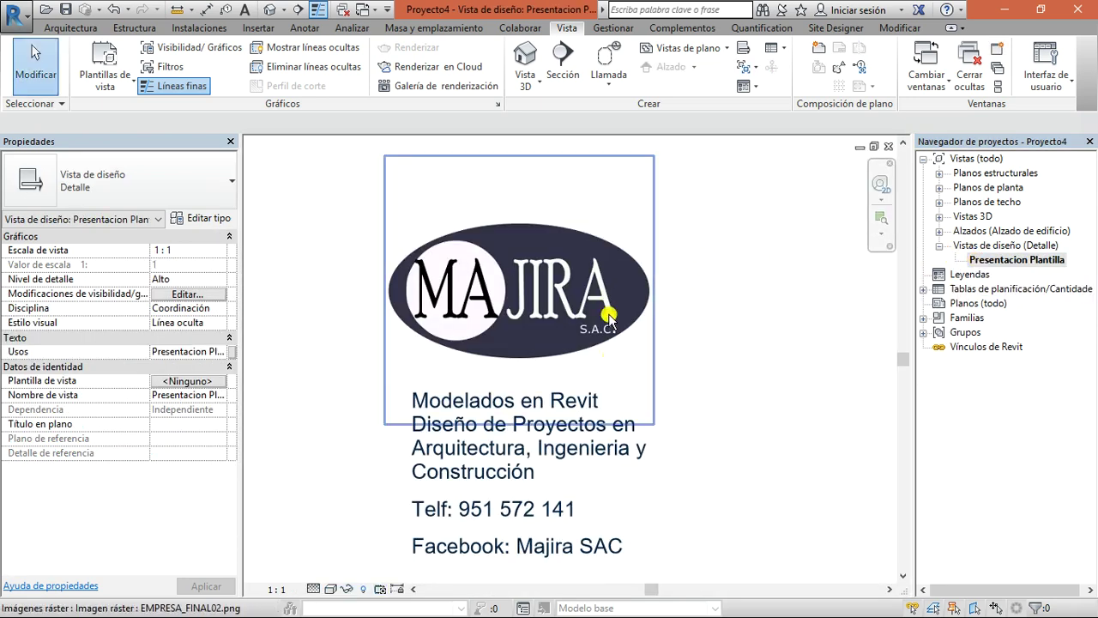
scroll(733, 313, "down", 2)
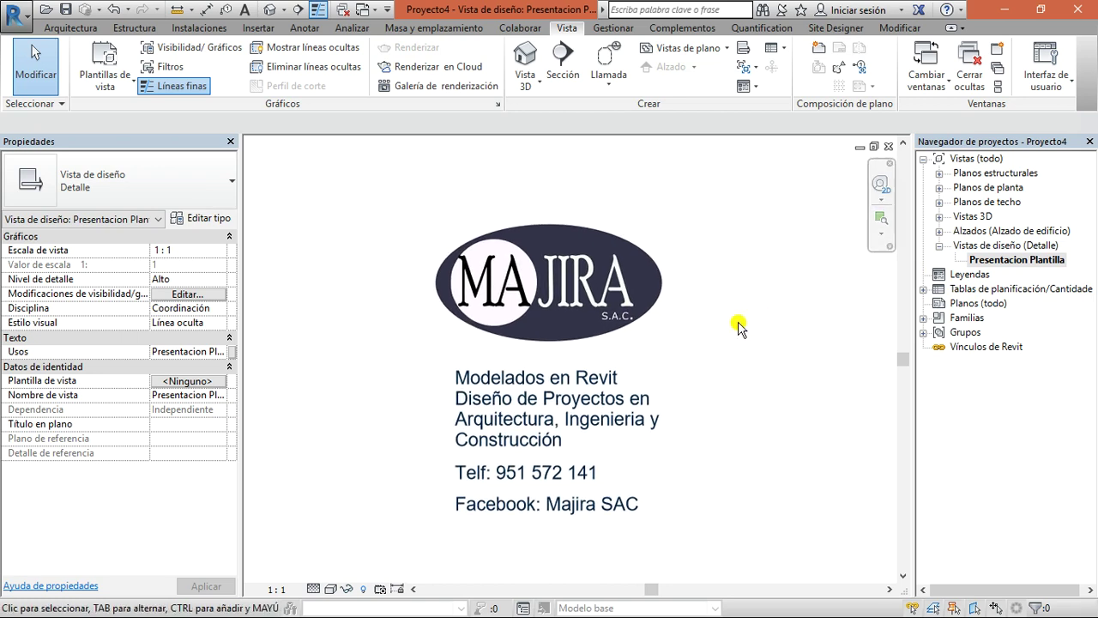
scroll(617, 434, "up", 2)
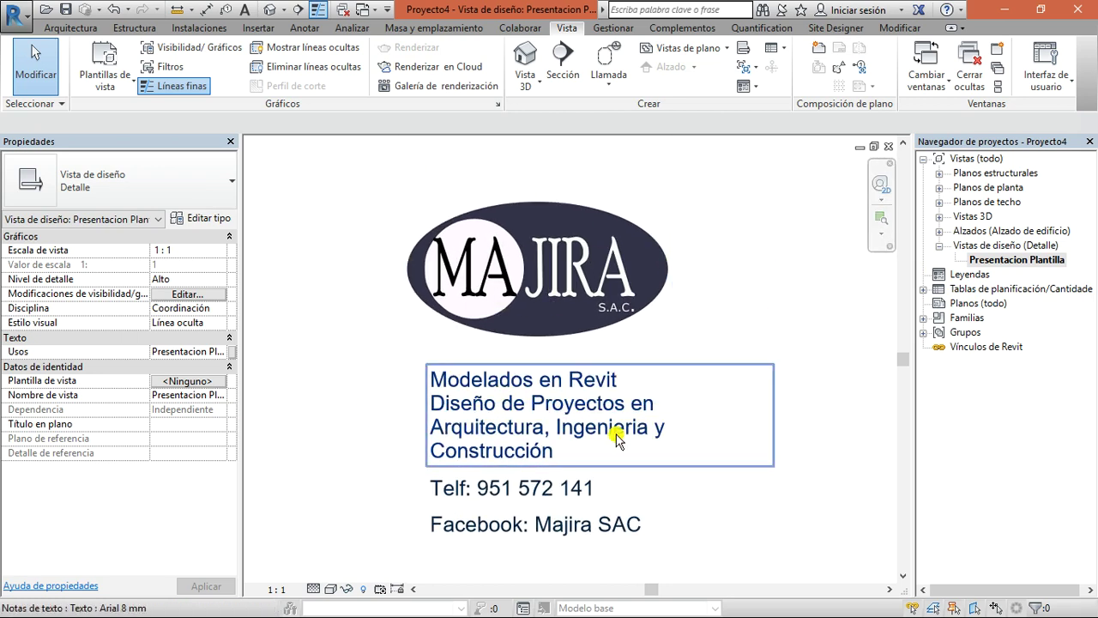
middle_click_drag(661, 441, 663, 555)
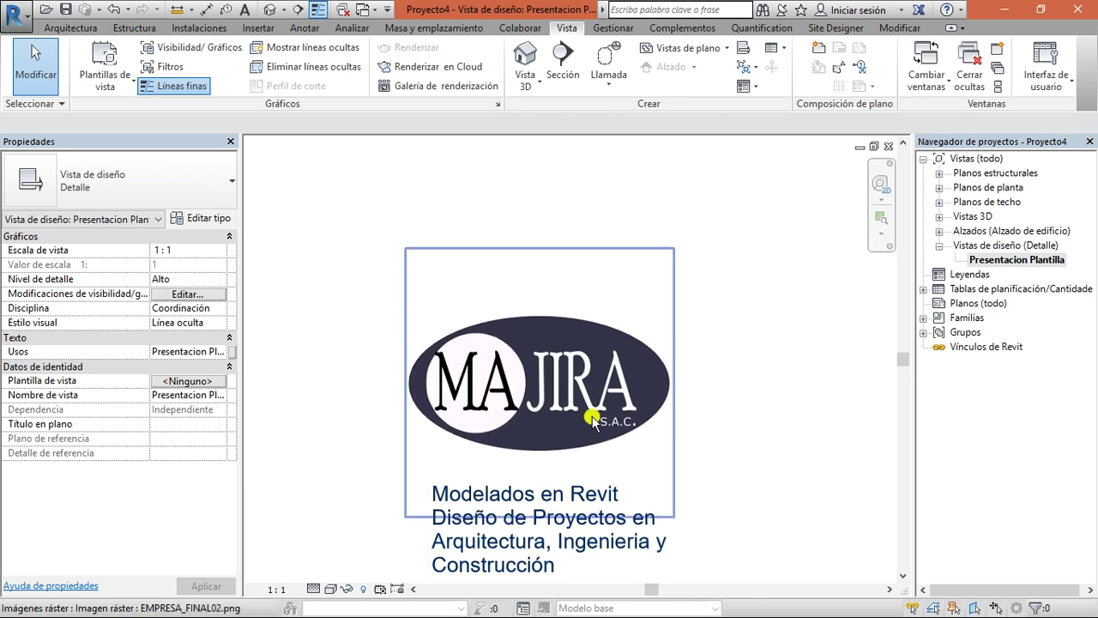
middle_click_drag(671, 340, 657, 301)
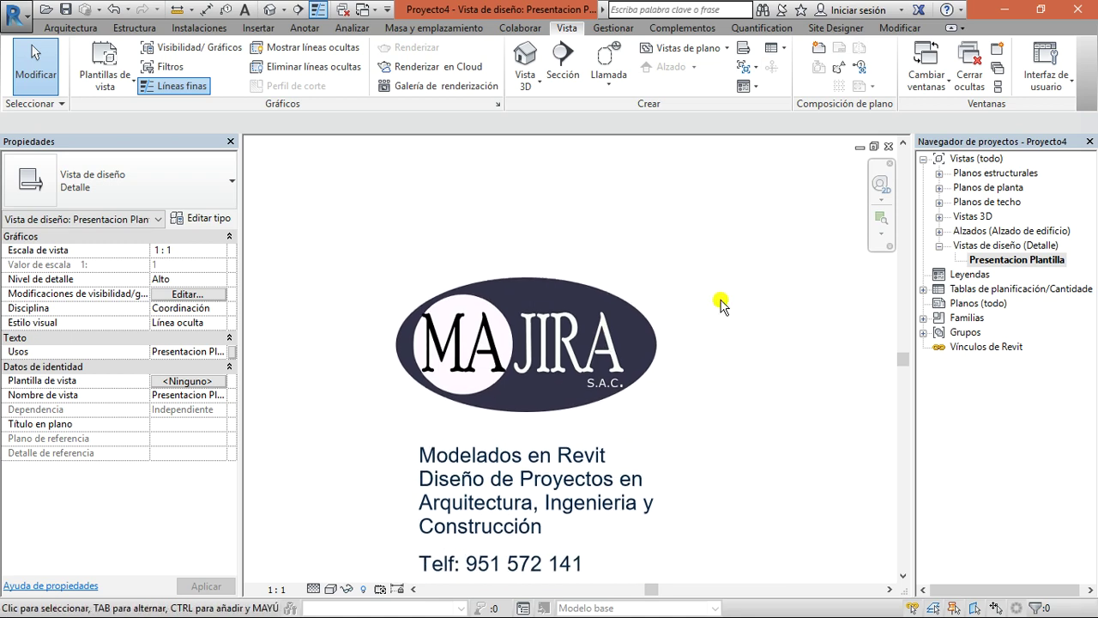
left_click(887, 146)
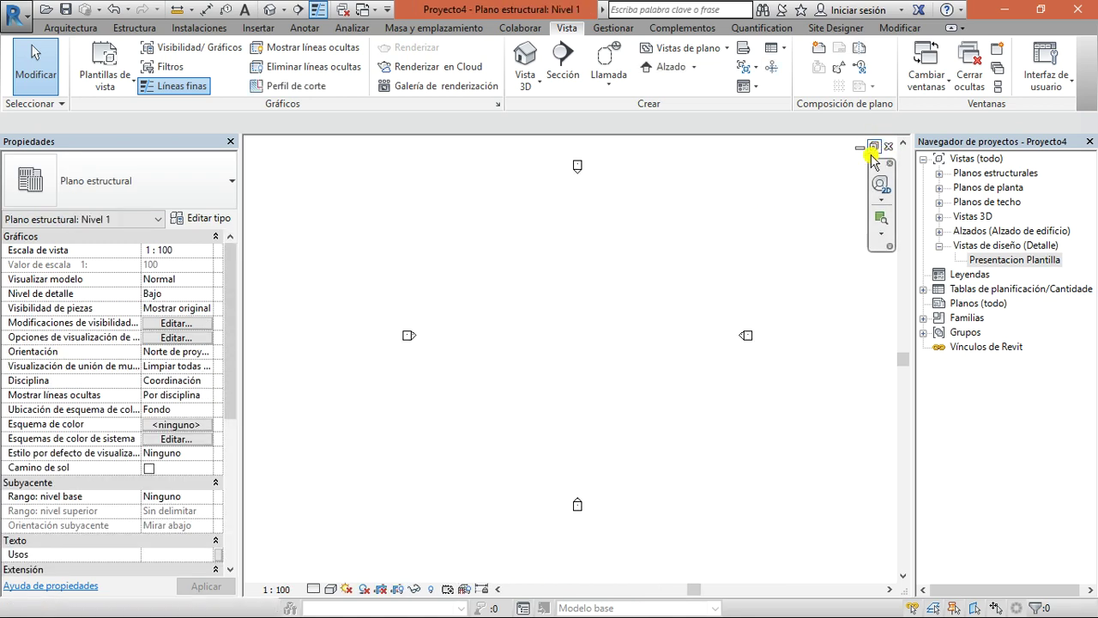
middle_click_drag(597, 273, 584, 292)
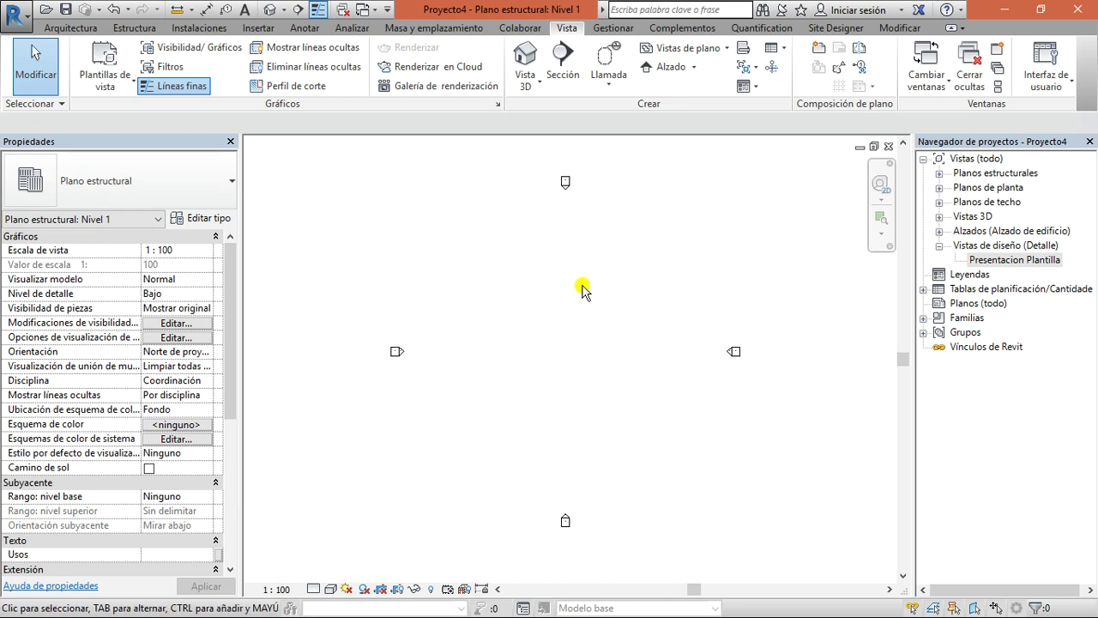
scroll(583, 291, "up", 1)
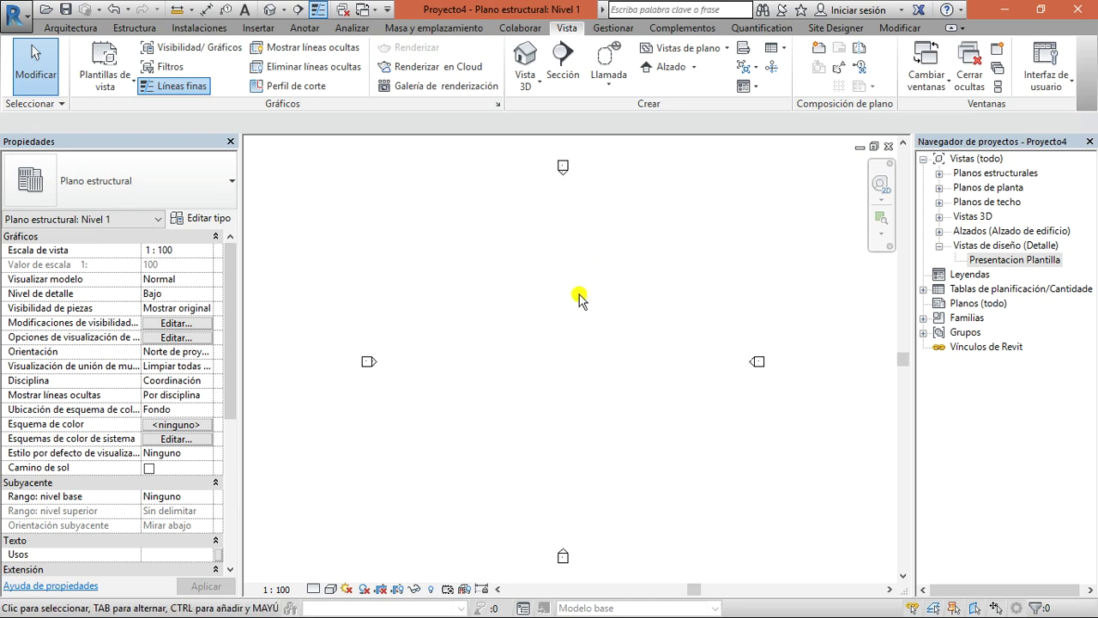
left_click(940, 245)
left_click(421, 242)
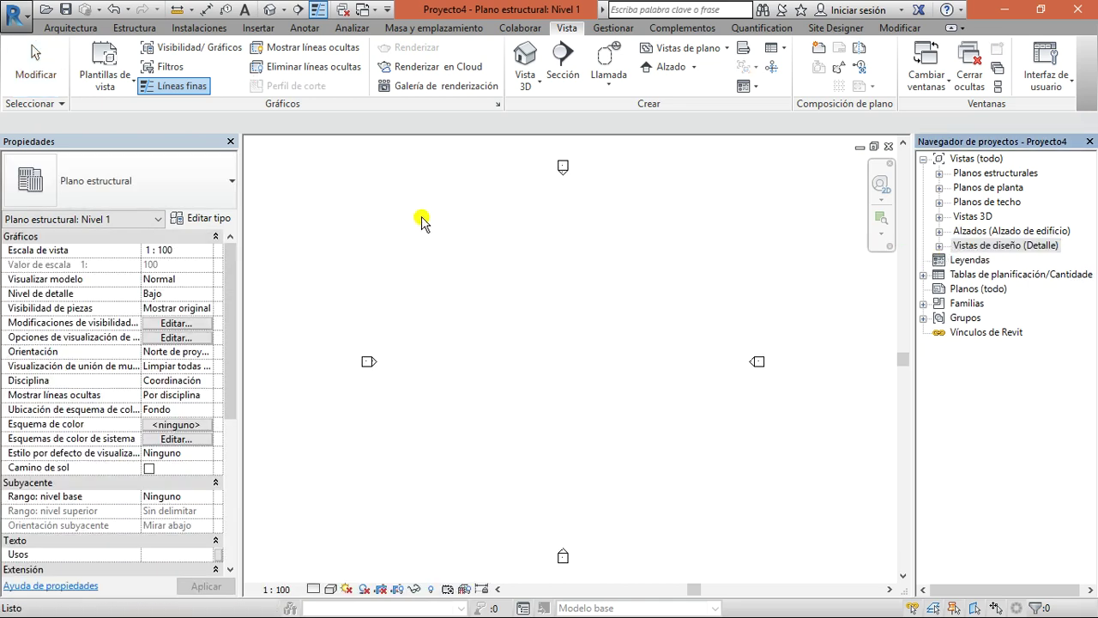
middle_click_drag(590, 316, 576, 302)
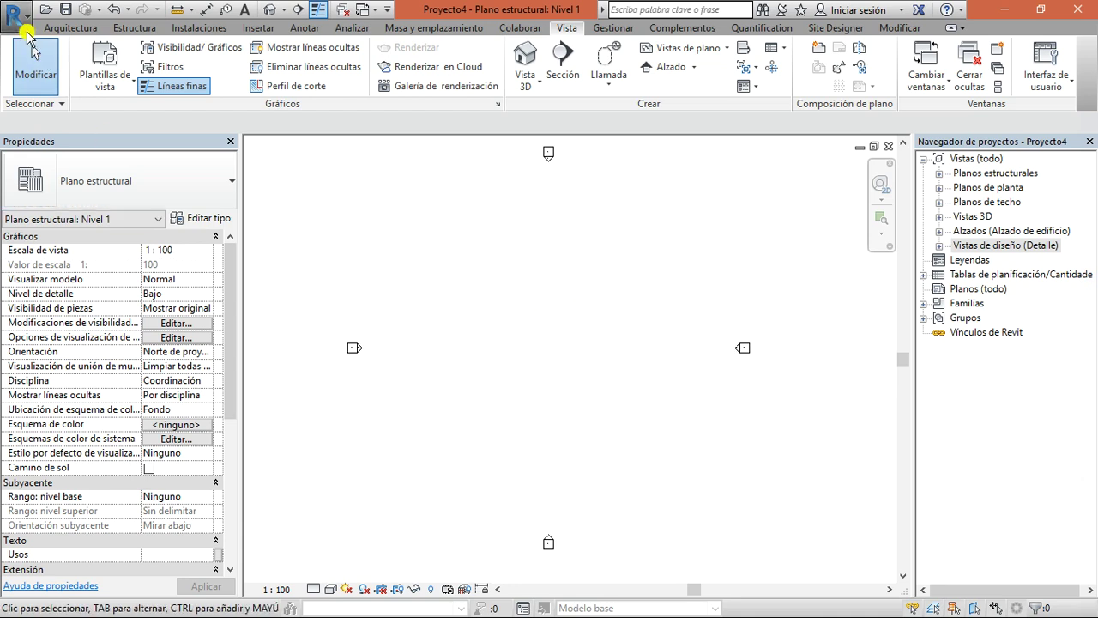
- Save the project as a template file named Plantilla clase01 in the Escritorio folder
left_click(24, 31)
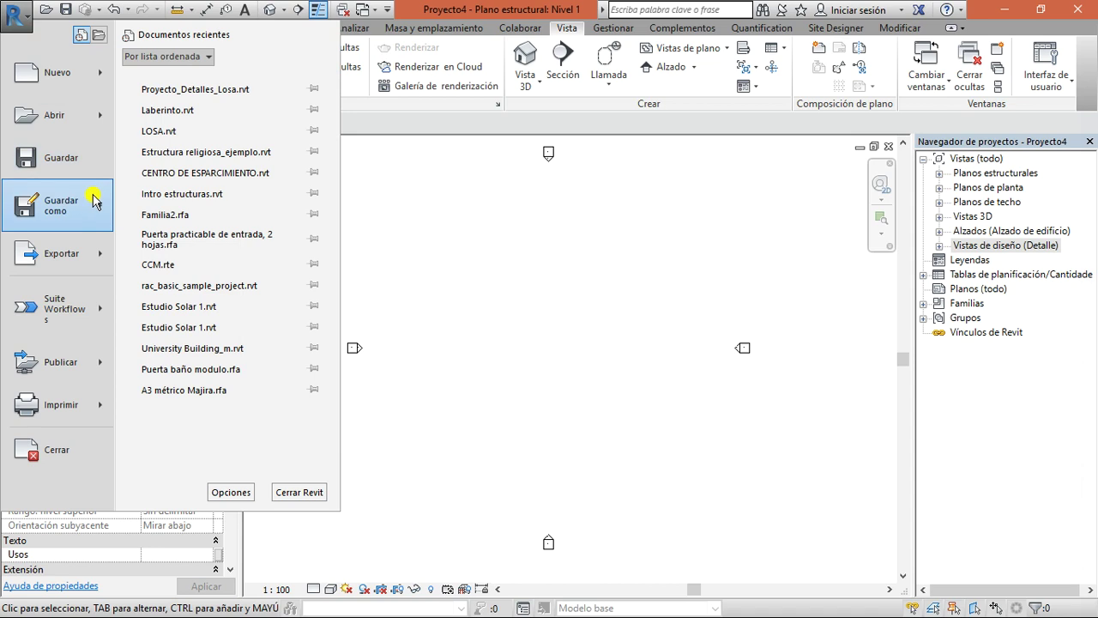
mouse_move(94, 201)
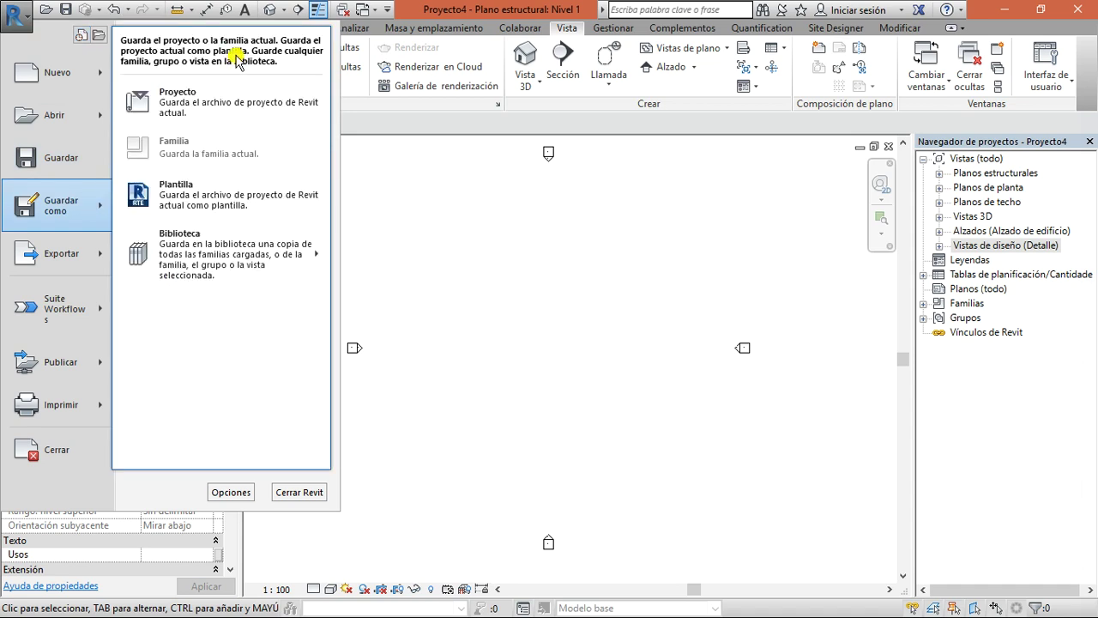
left_click(220, 204)
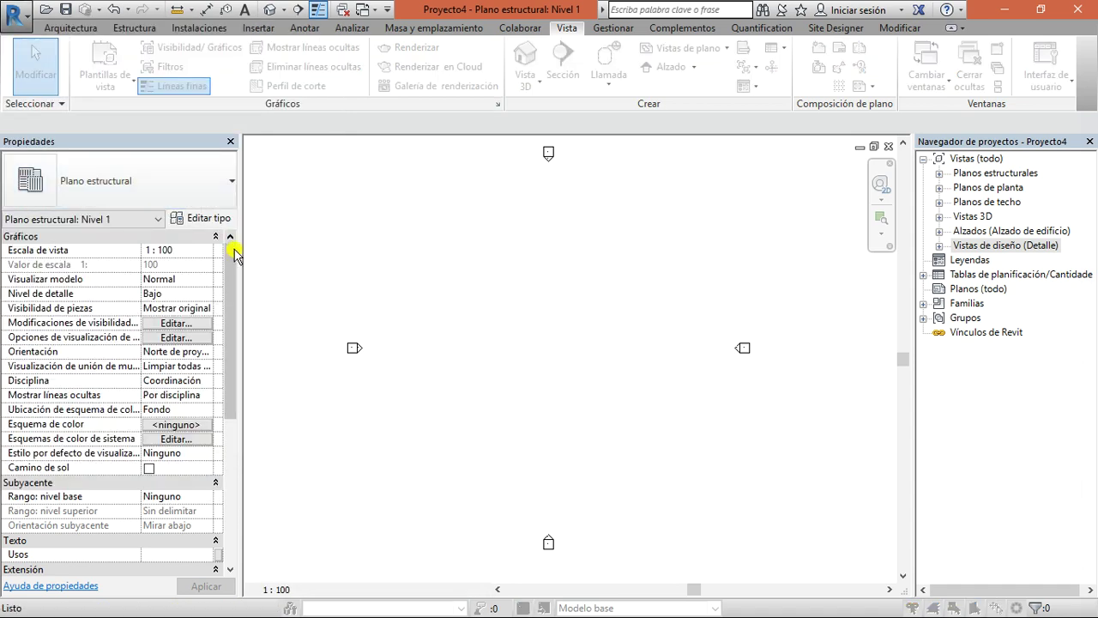
left_click(162, 393)
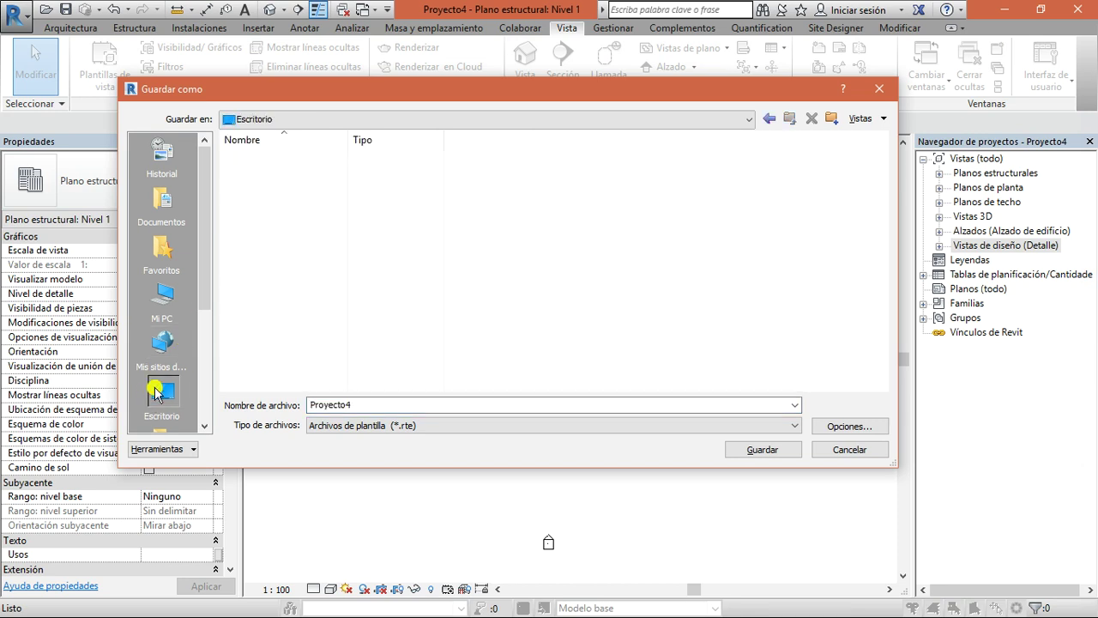
left_click(399, 404)
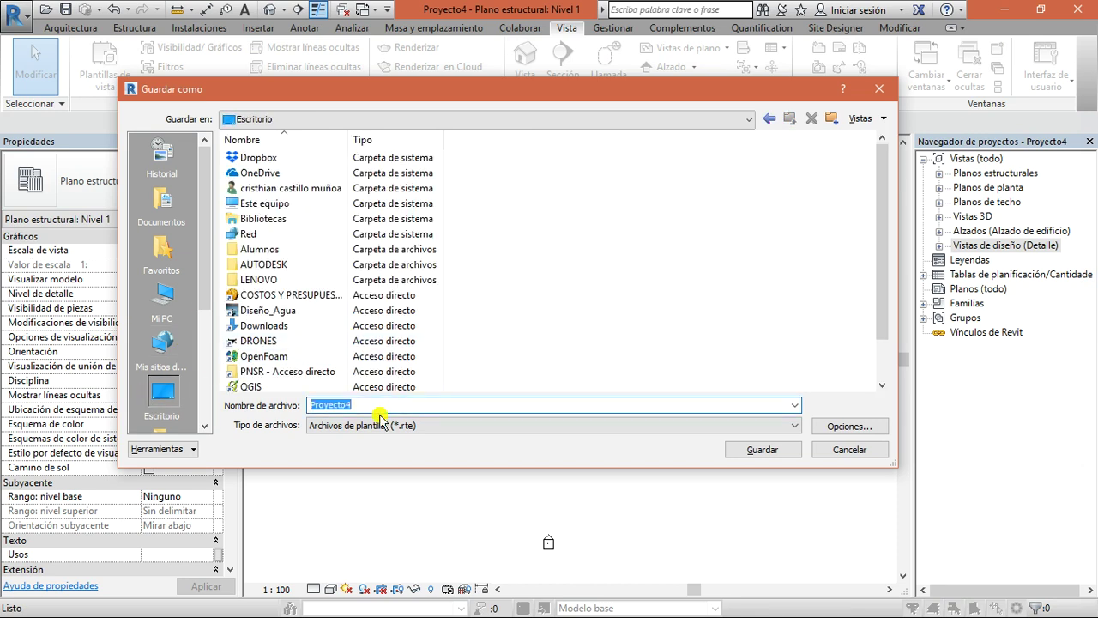
key("BackSpace")
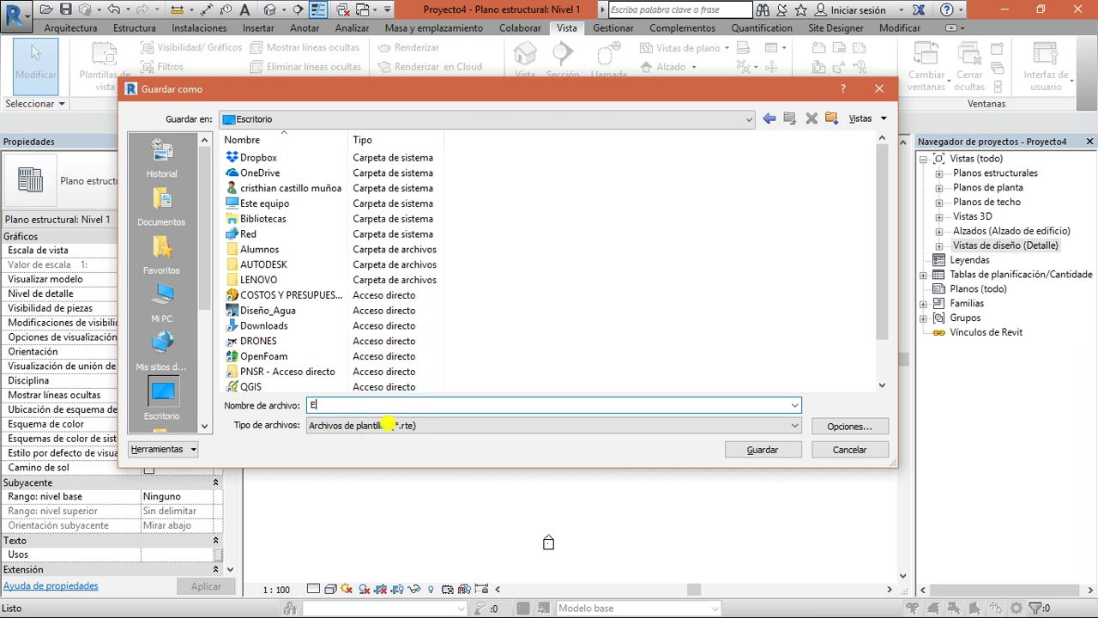
type("P")
key("BackSpace")
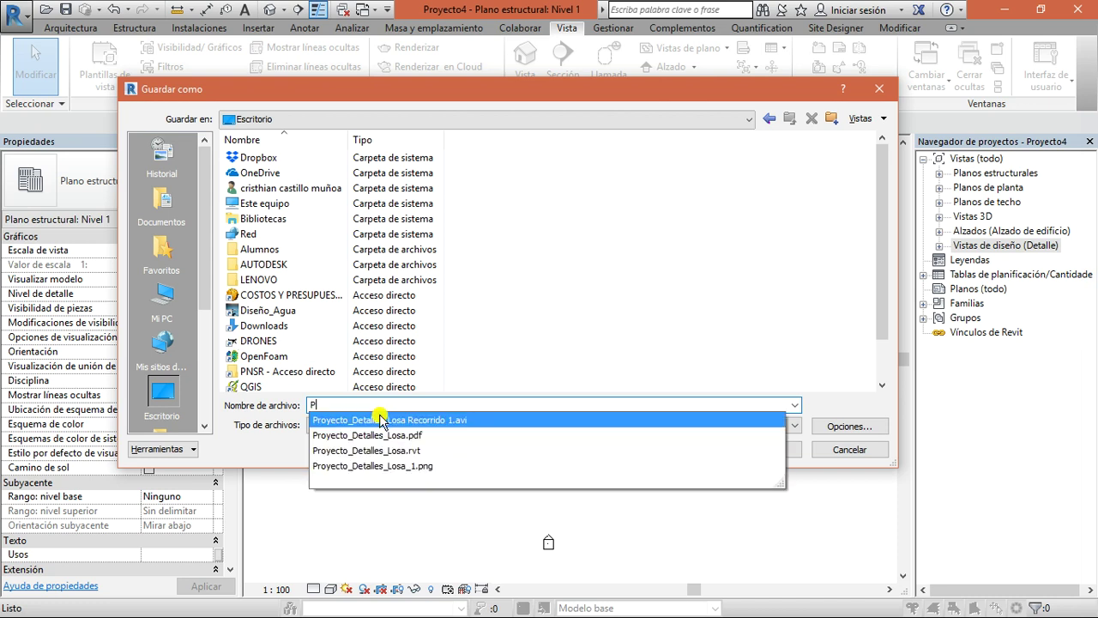
type("lantilla clase01")
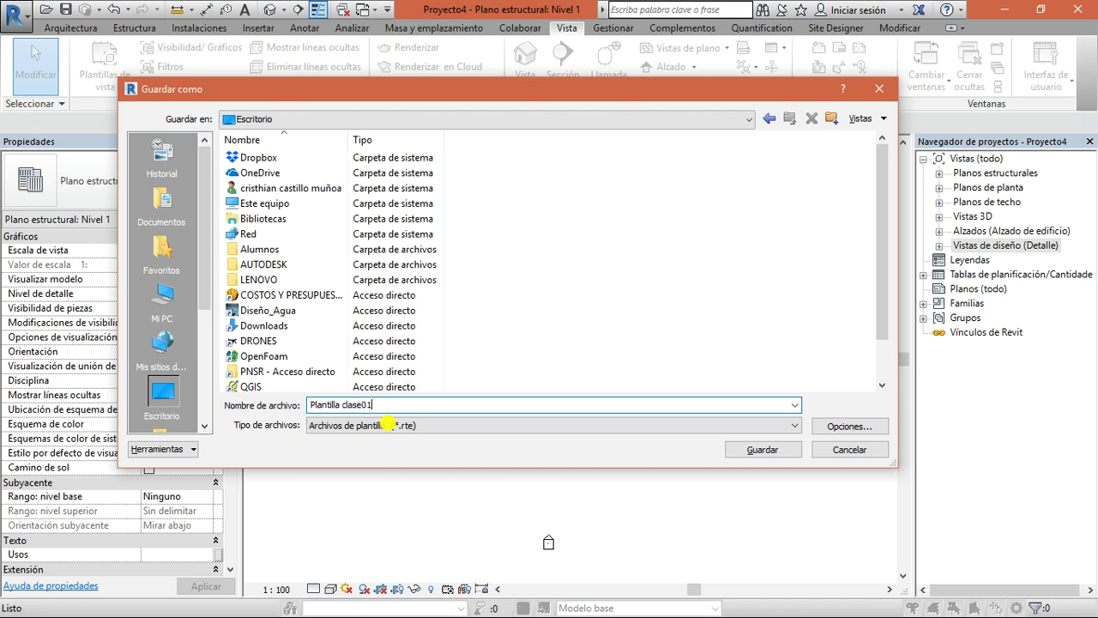
left_click(763, 449)
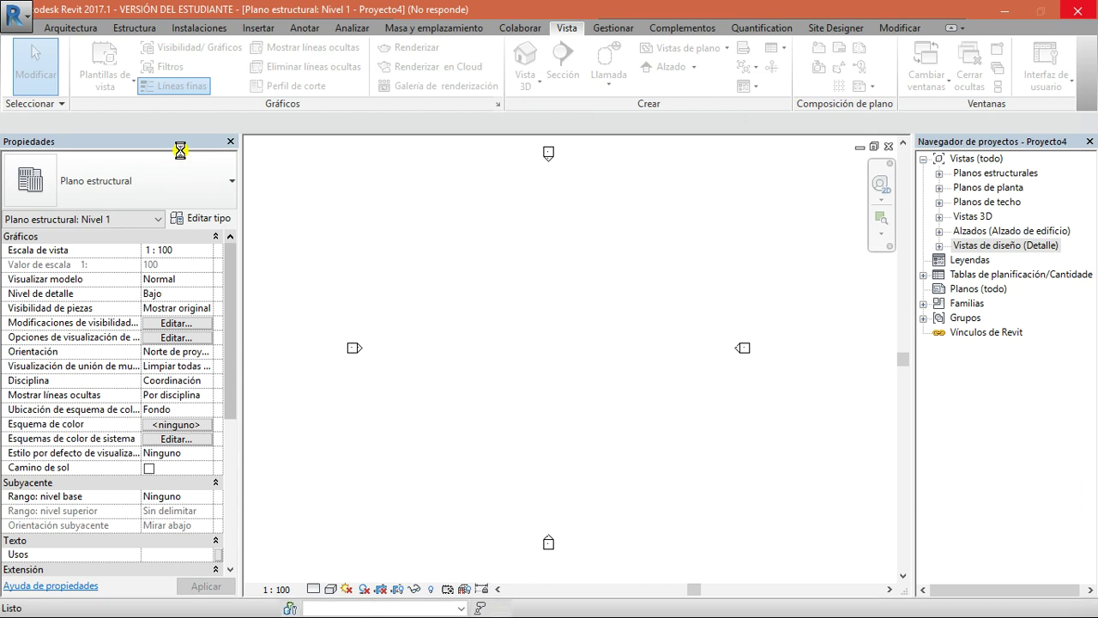
left_click(17, 16)
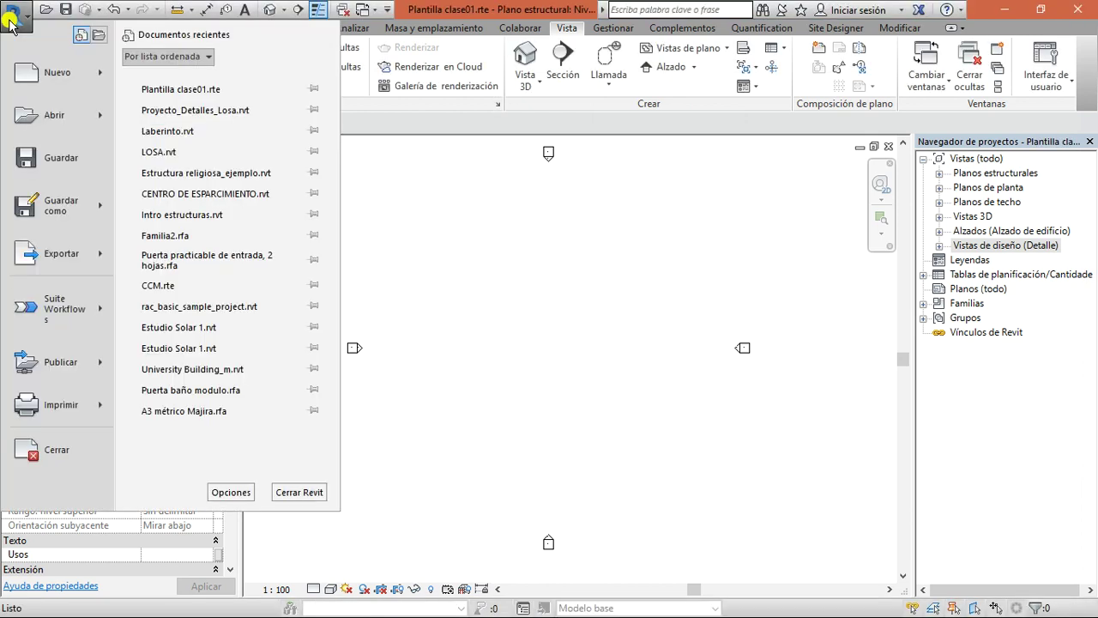
mouse_move(55, 200)
left_click(149, 201)
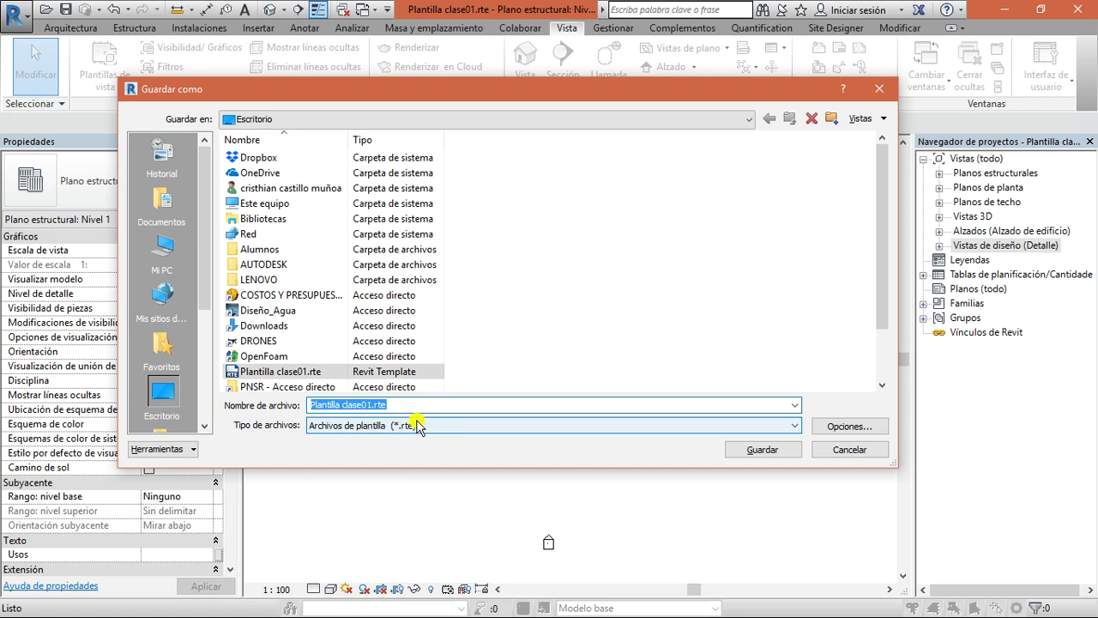
left_click(874, 93)
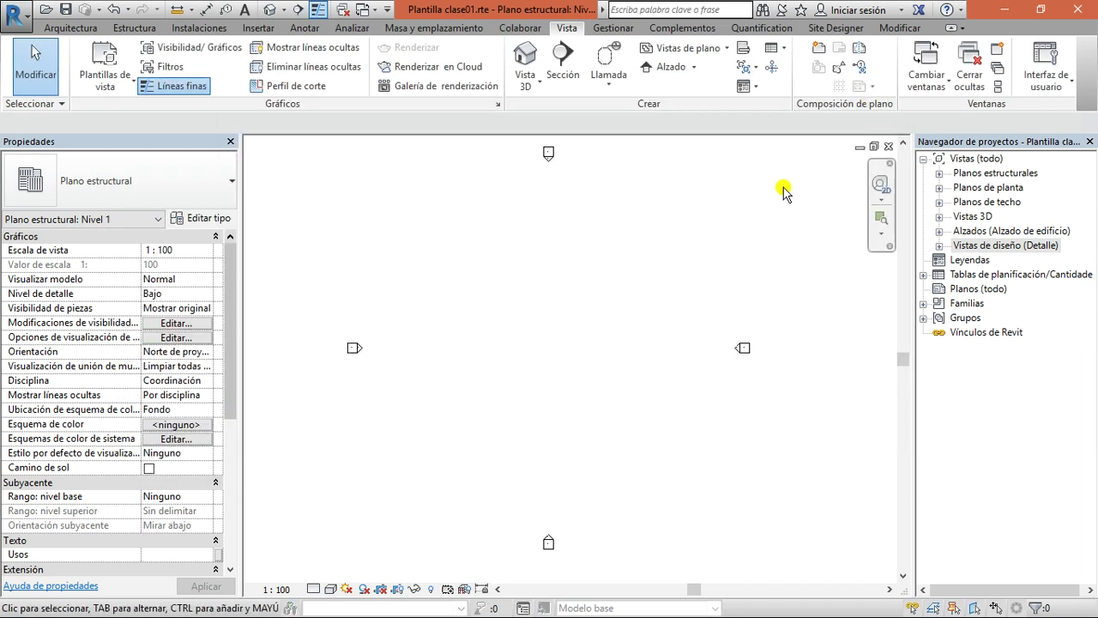
- Close the hidden views and the Plantilla clase01 template, returning to the recent files page
left_click(345, 13)
left_click(889, 145)
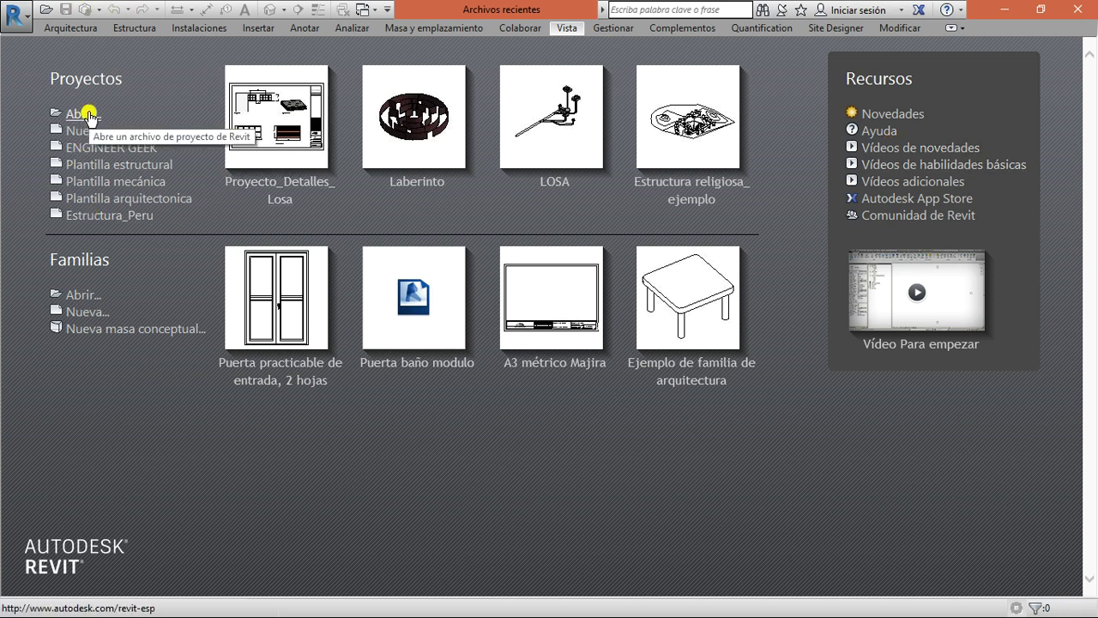
left_click(89, 117)
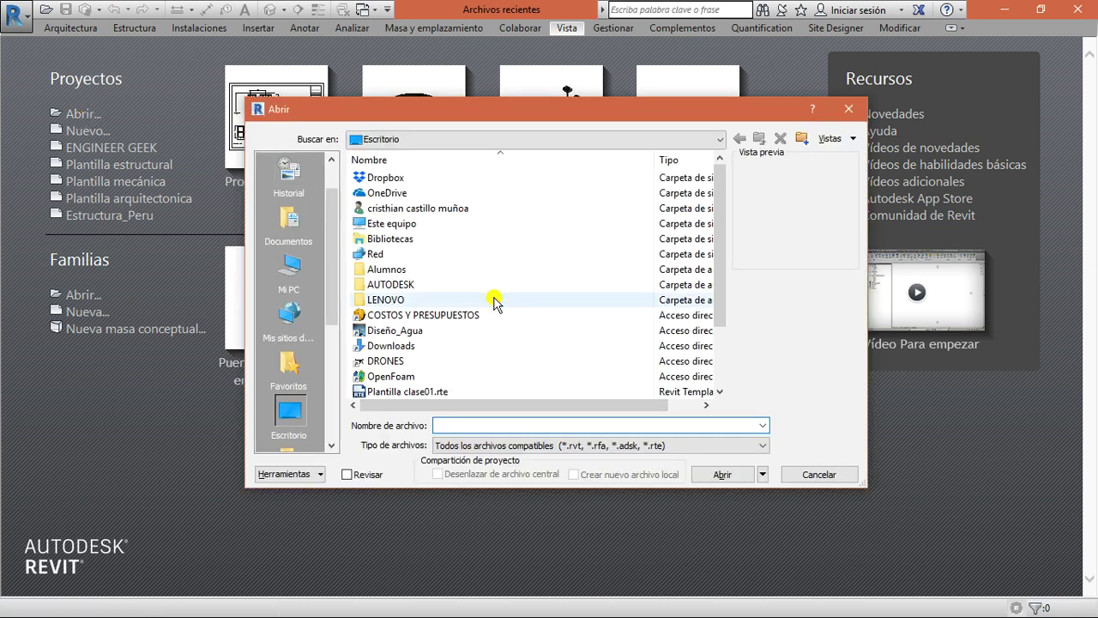
scroll(515, 284, "down", 2)
left_click(846, 109)
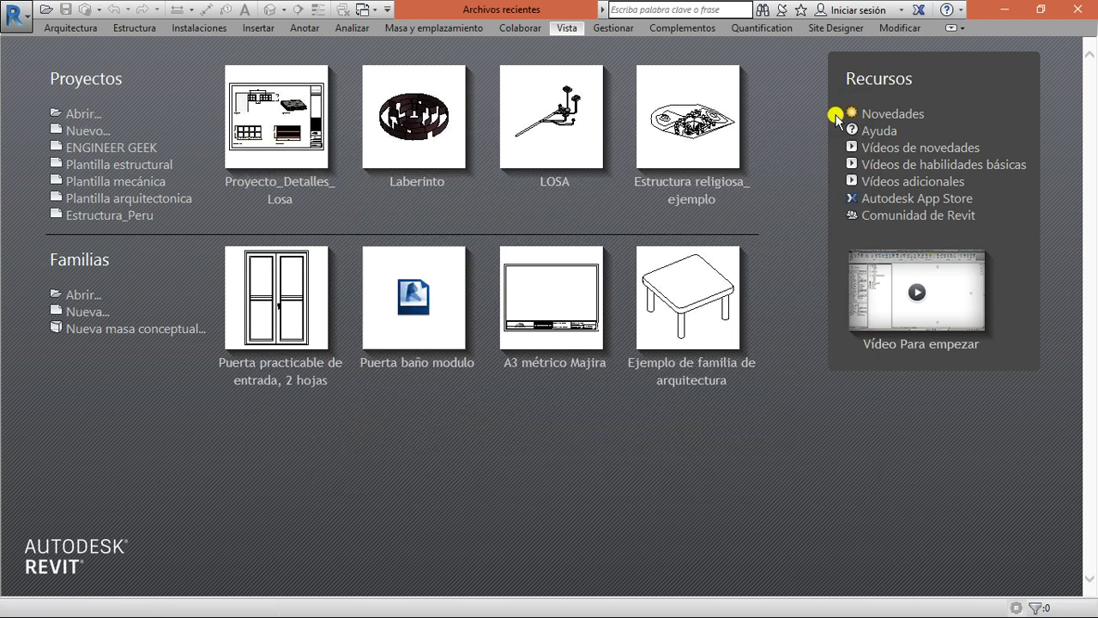
- Create a new project based on the Plantilla clase01.rte template file from the Escritorio folder
left_click(86, 129)
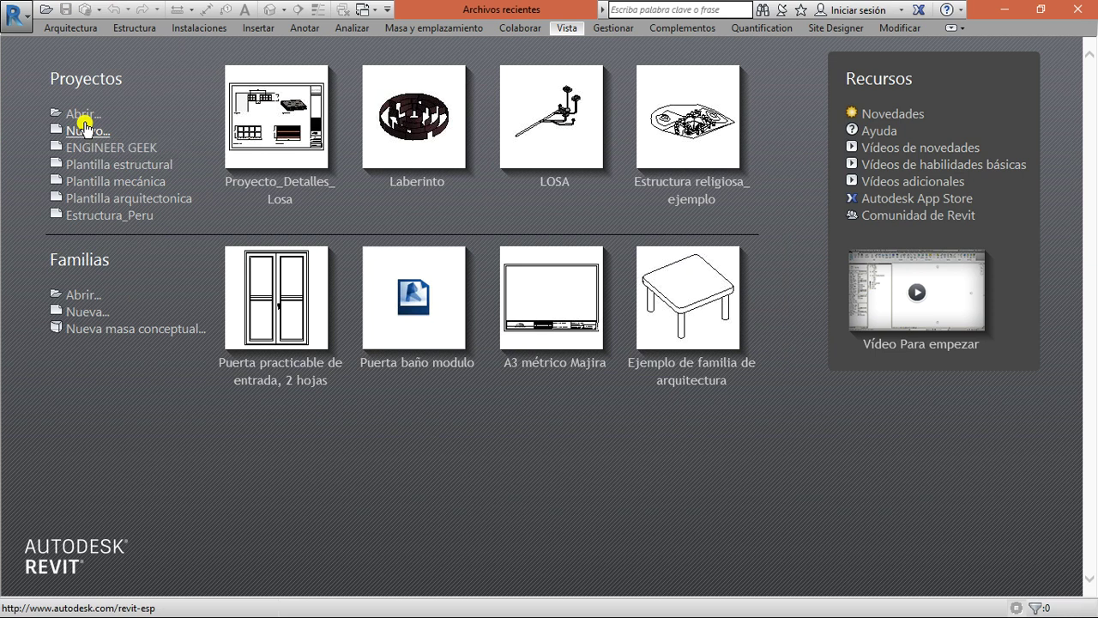
left_click(624, 171)
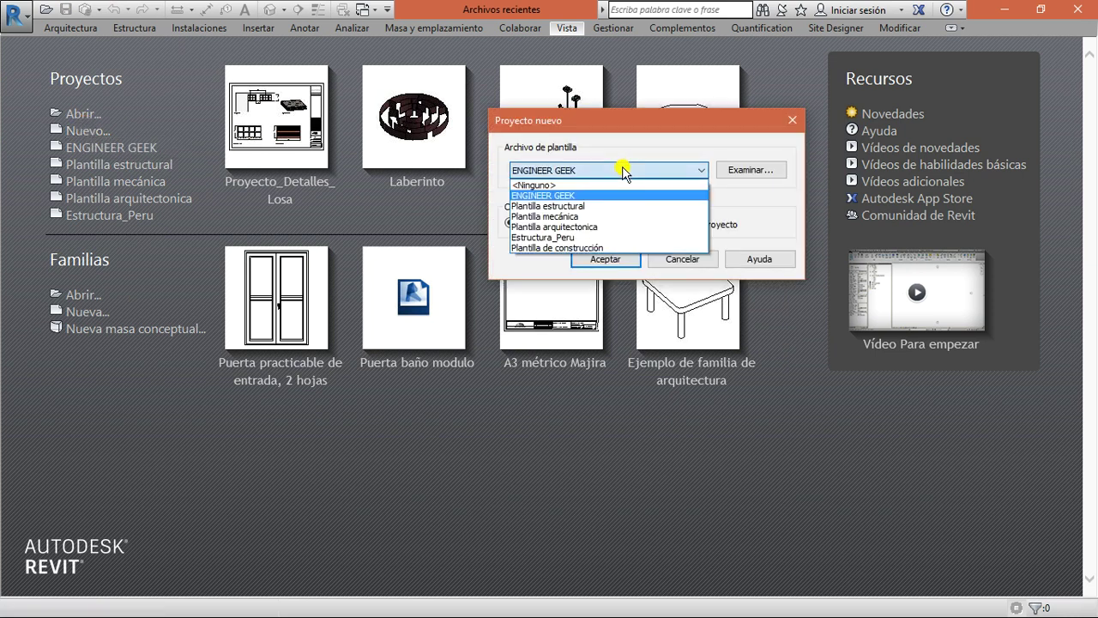
left_click(632, 170)
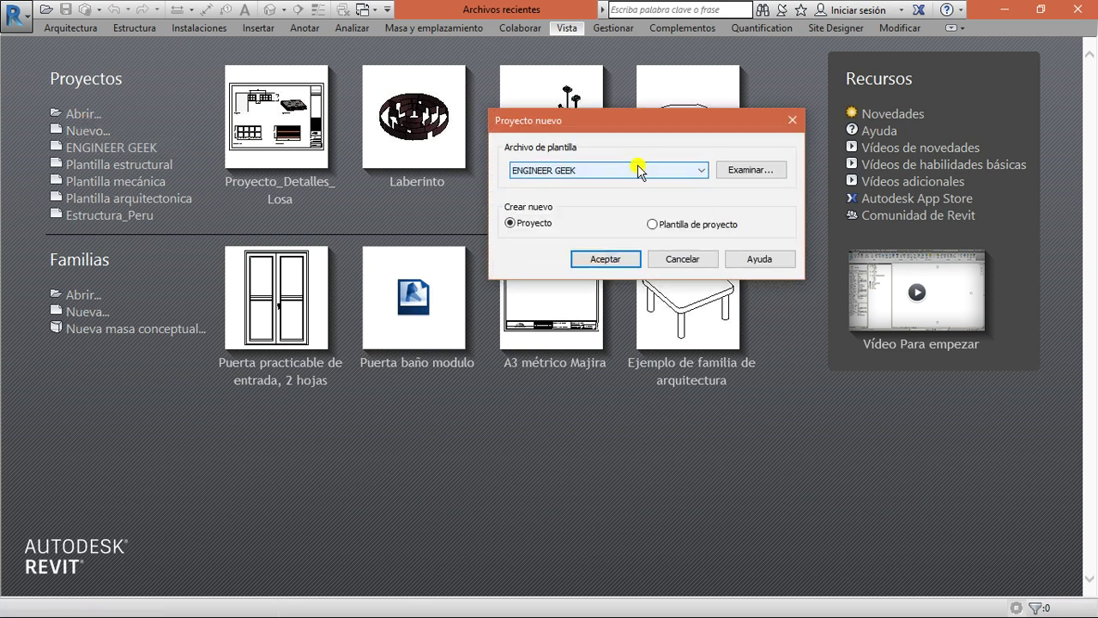
left_click(766, 172)
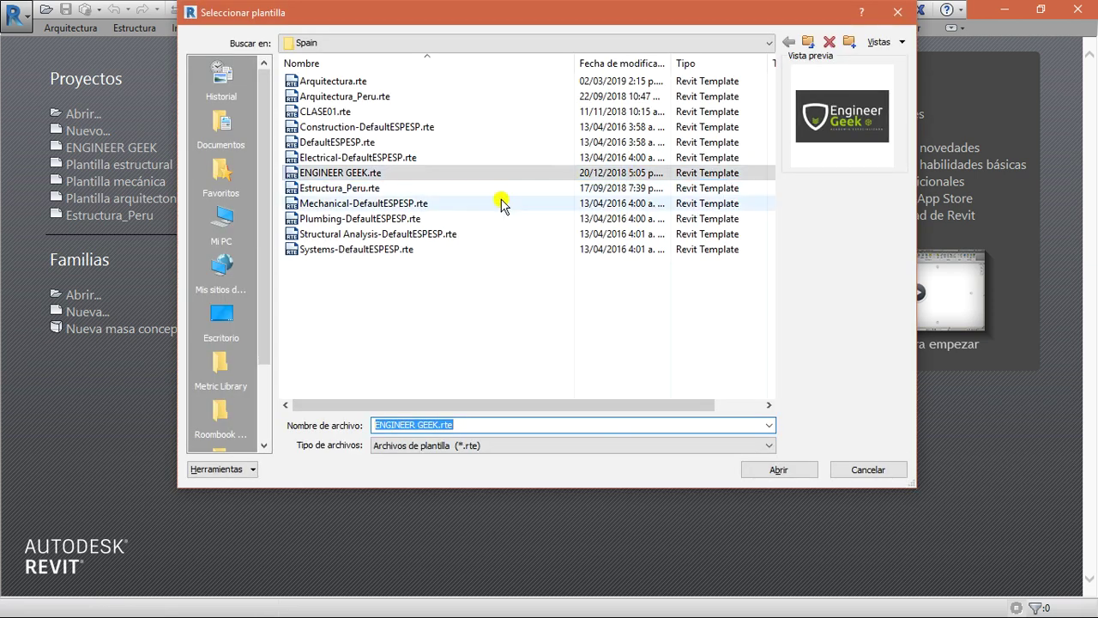
left_click(221, 315)
scroll(403, 314, "down", 3)
scroll(343, 304, "up", 2)
left_click(322, 295)
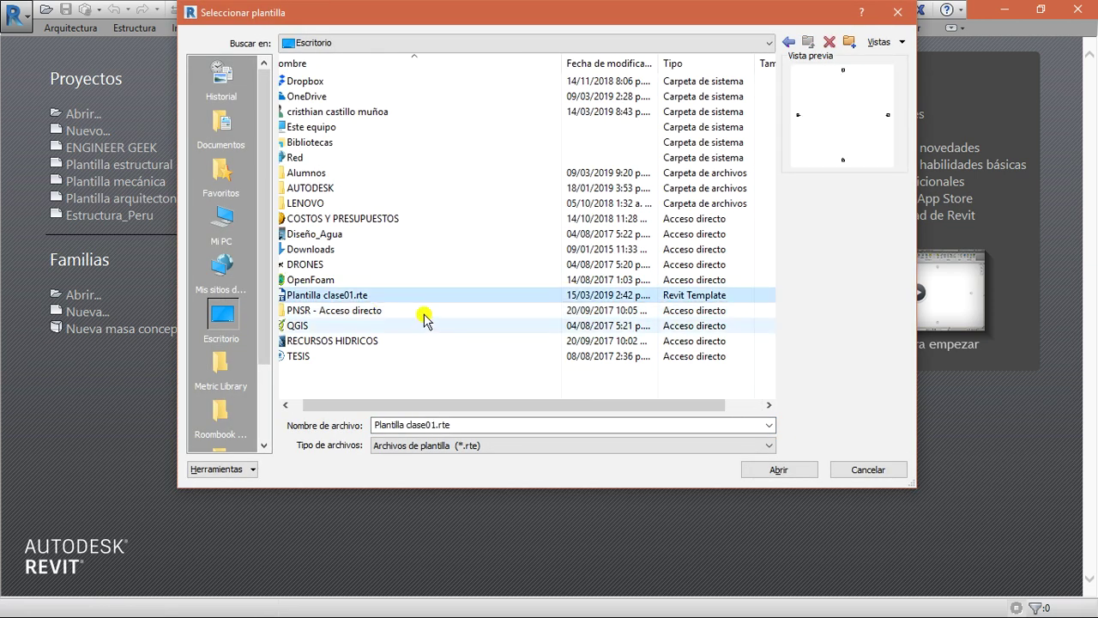
left_click(766, 468)
left_click(592, 257)
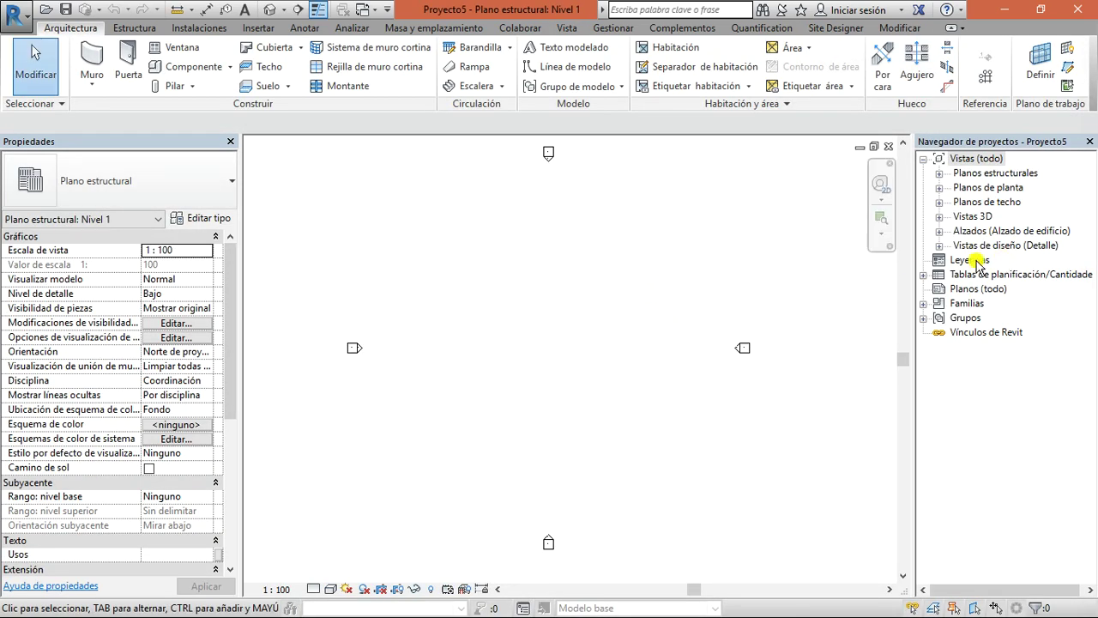
- Check which schedules and structural plans the new project contains, then collapse both browser branches again
left_click(923, 274)
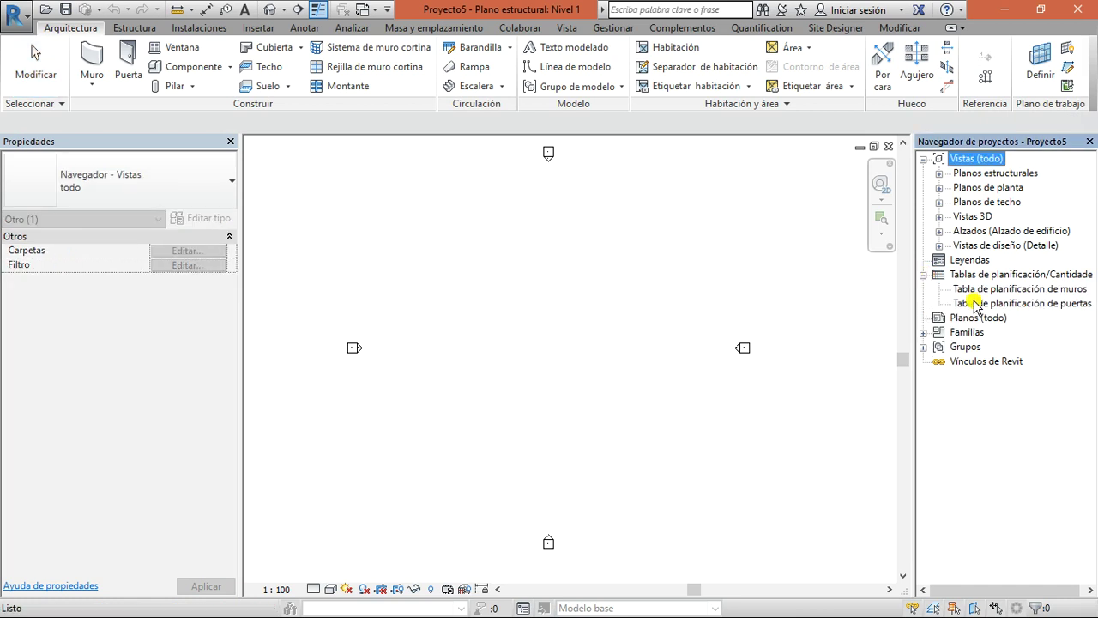
left_click(924, 276)
left_click(940, 174)
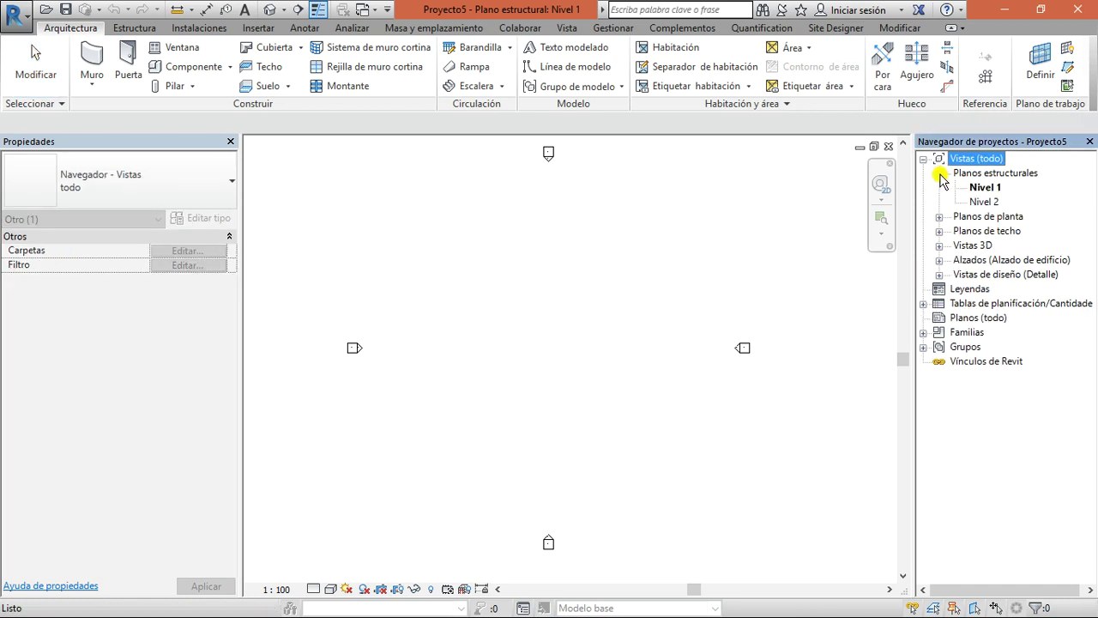
left_click(939, 173)
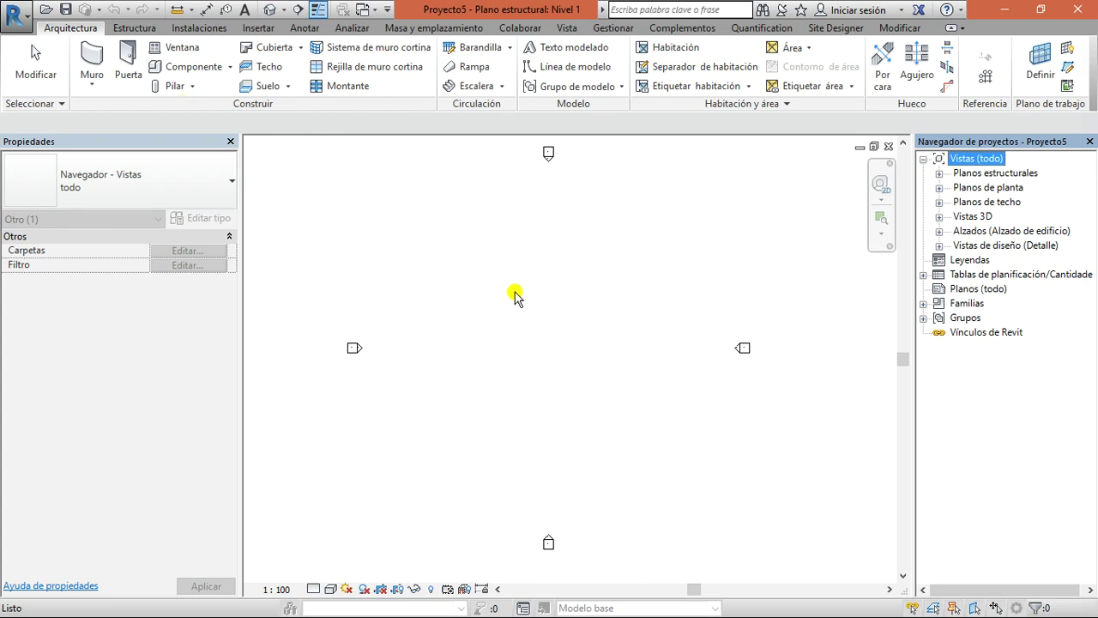
- Draw three connected Genérico - 200 mm walls in an open rectangle, about 26 m, 13 m and 26 m long
left_click(91, 56)
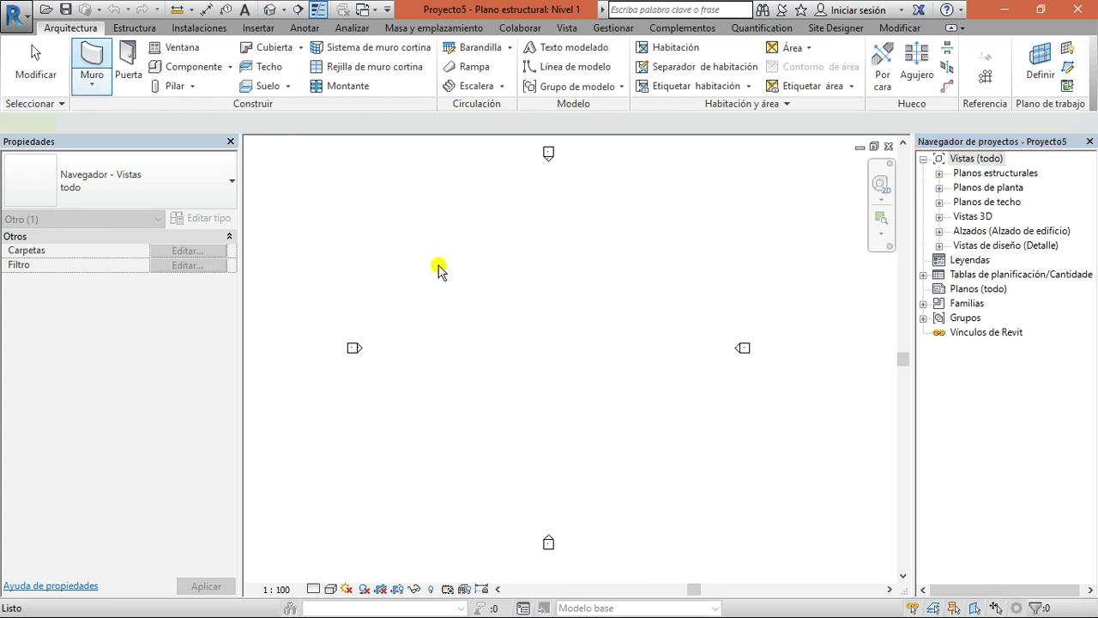
left_click(450, 298)
left_click(649, 297)
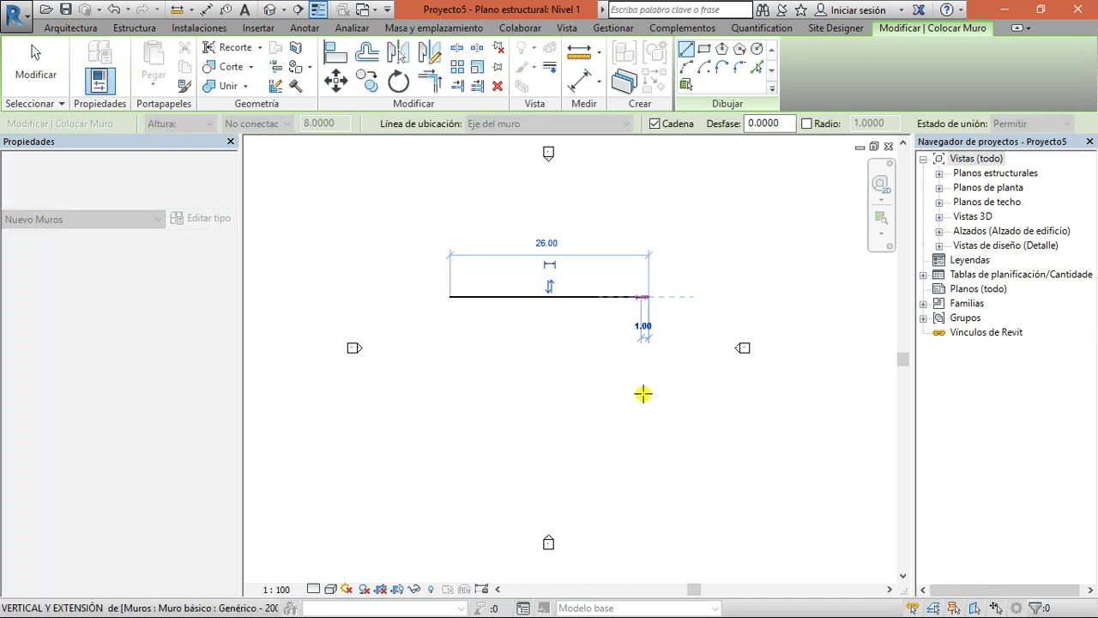
left_click(645, 395)
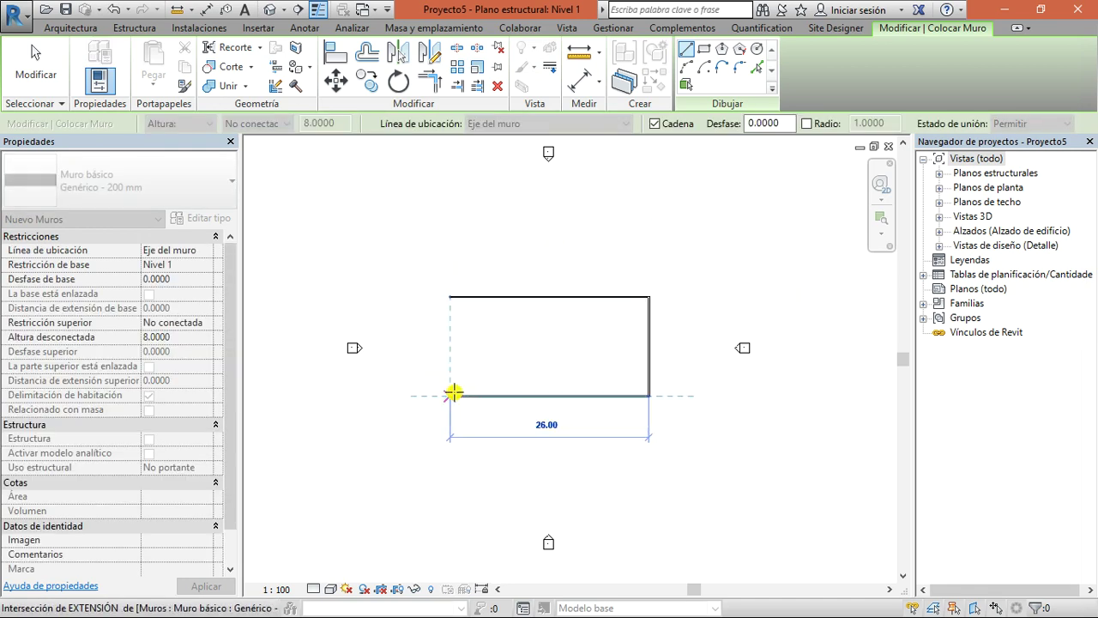
left_click(453, 383)
key("Escape")
key("Escape")
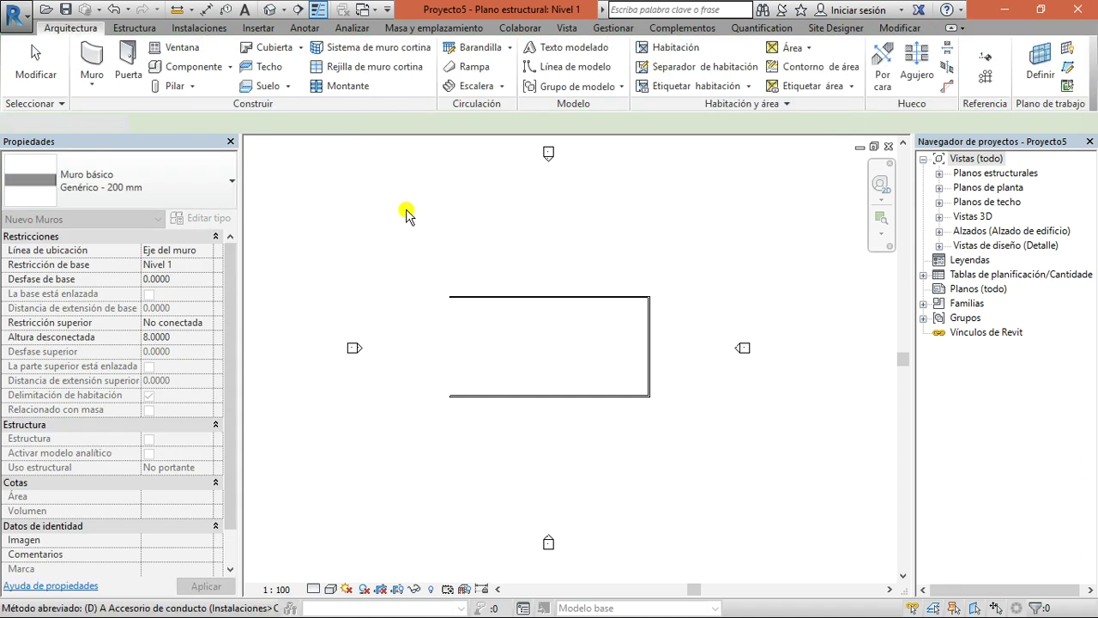
- Place three M_Simple-A ras 0915 x 2134mm doors, one in each of the three walls
key("d")
key("r")
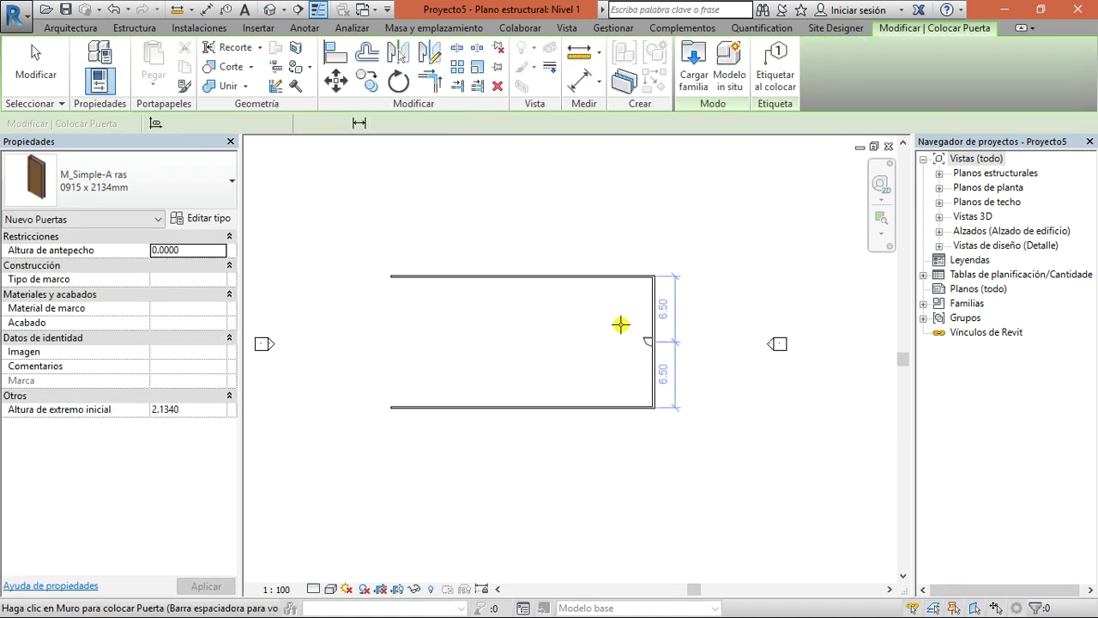
scroll(645, 344, "up", 1)
left_click(621, 279)
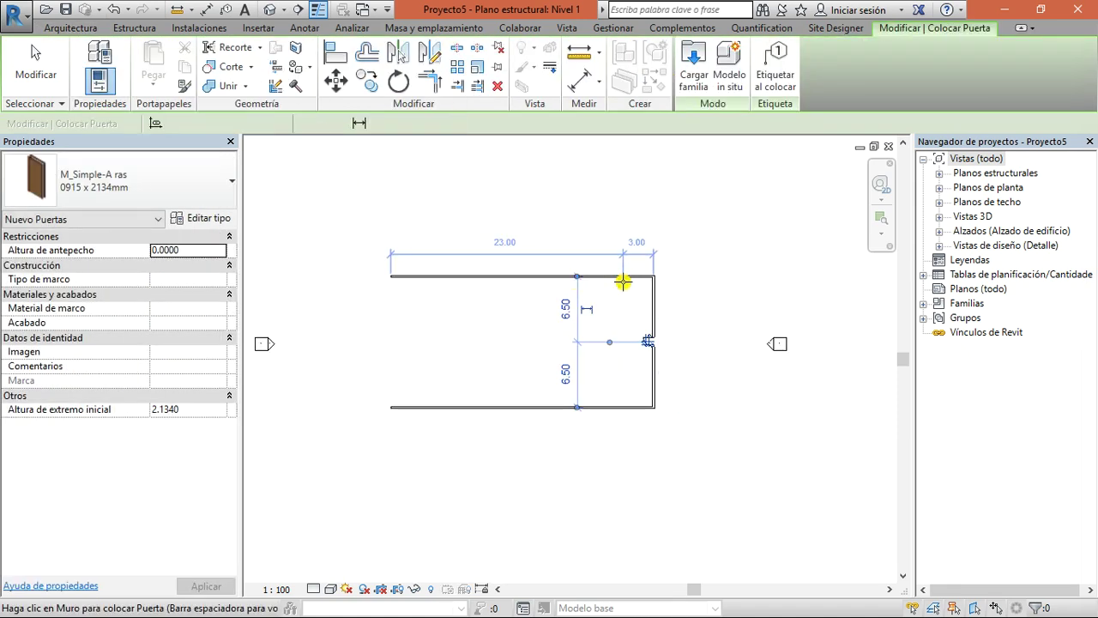
left_click(619, 403)
key("Escape")
key("Escape")
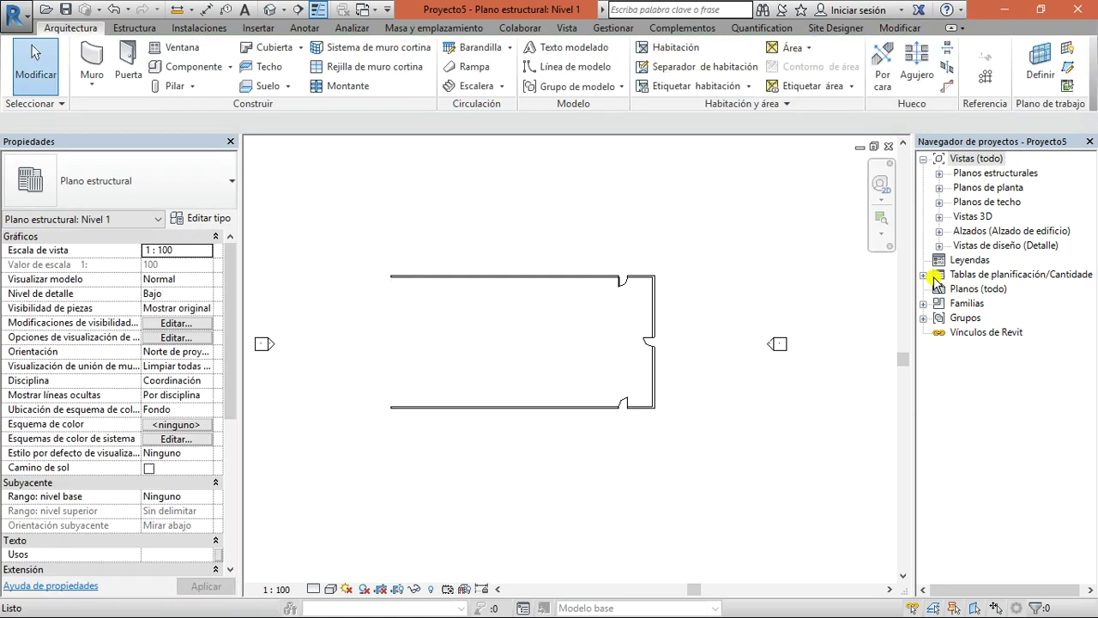
- Examine the wall and door schedules for the modelled elements, then close both to return to the plan
left_click(924, 274)
double_click(948, 288)
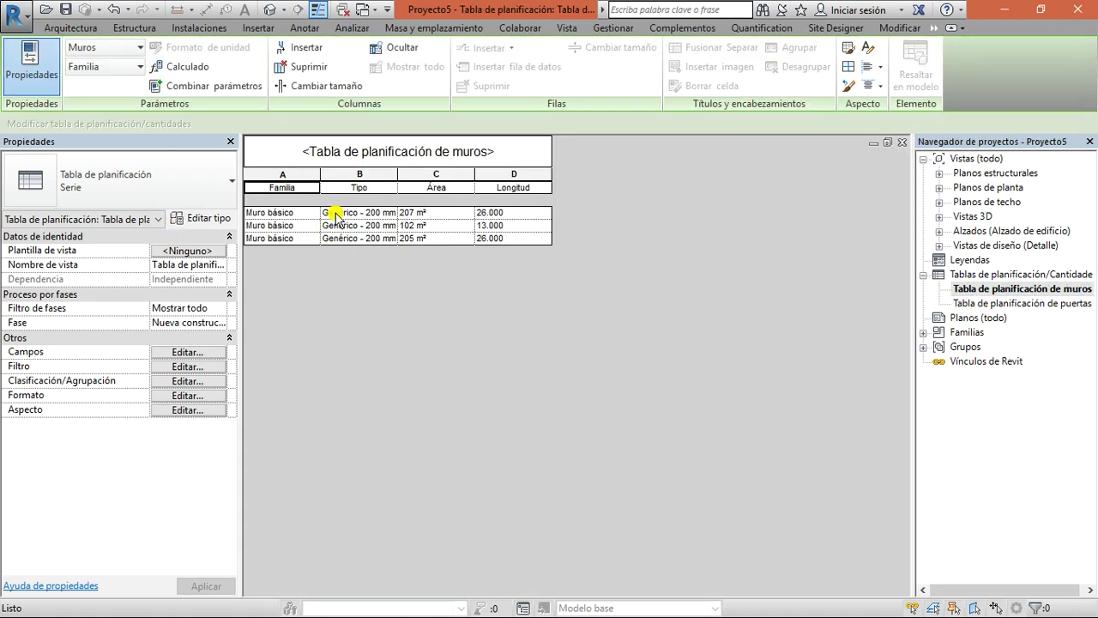
double_click(985, 304)
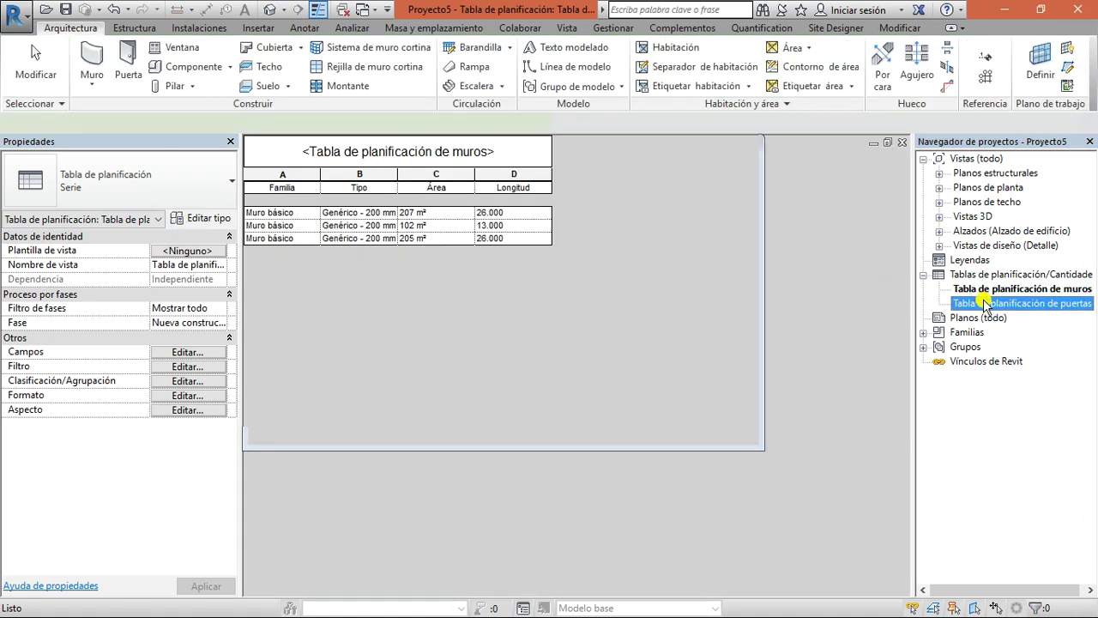
left_click(904, 144)
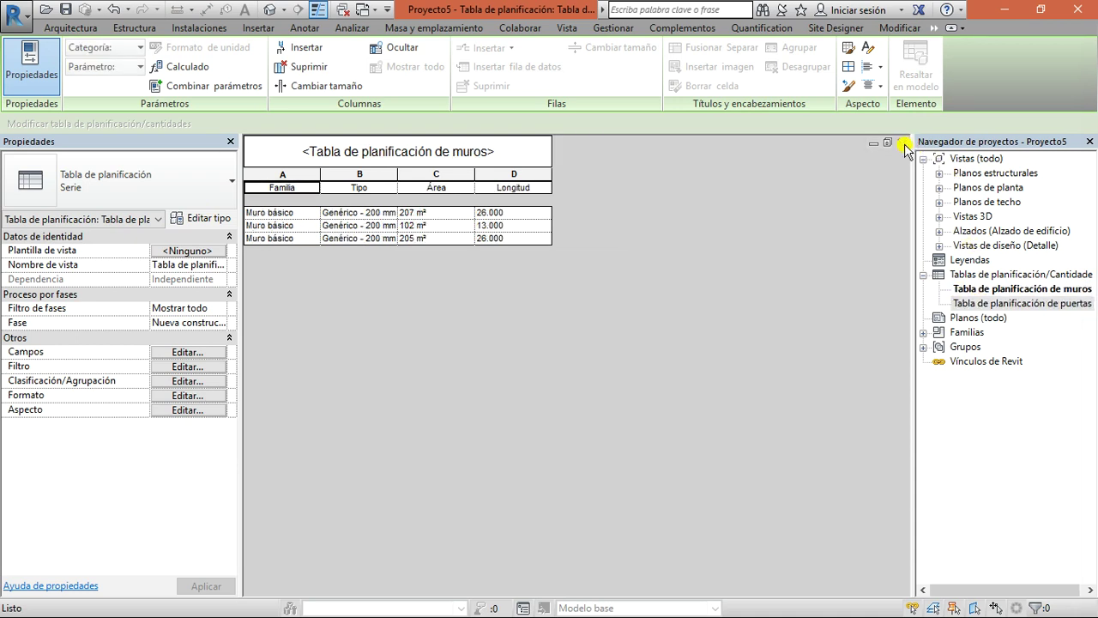
left_click(904, 144)
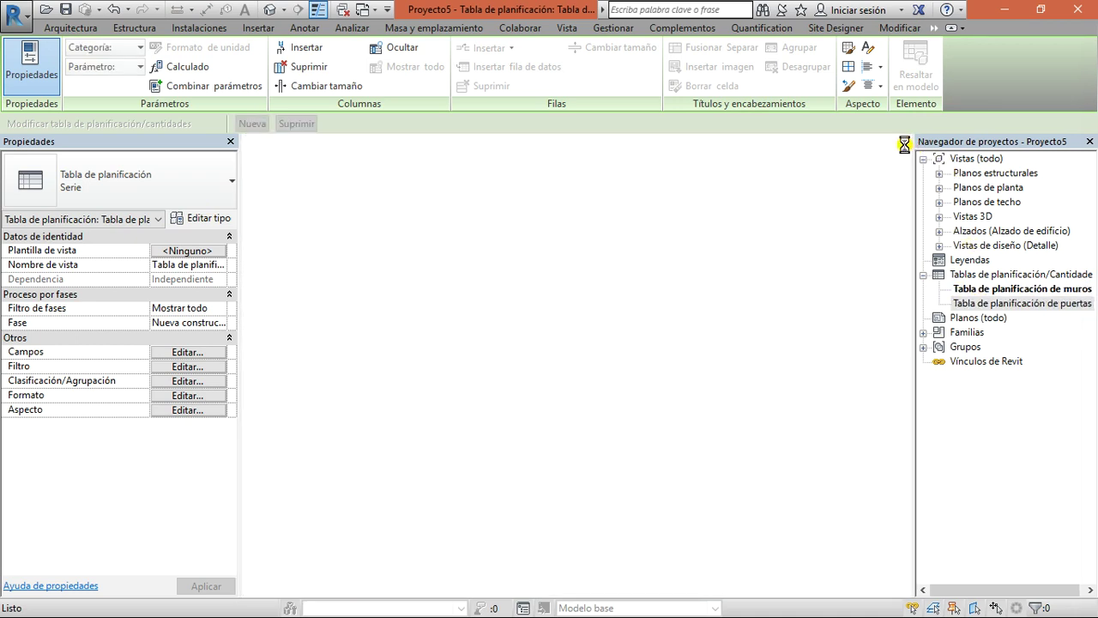
- Delete all the walls and doors from the plan and close the project without saving
left_click_drag(347, 465, 755, 407)
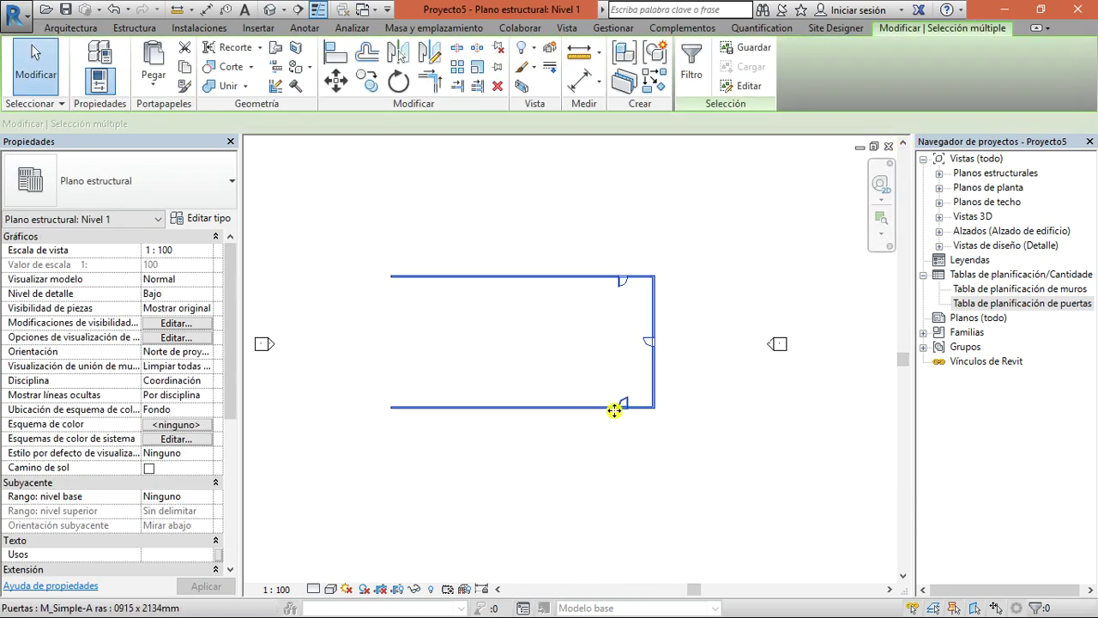
key("Delete")
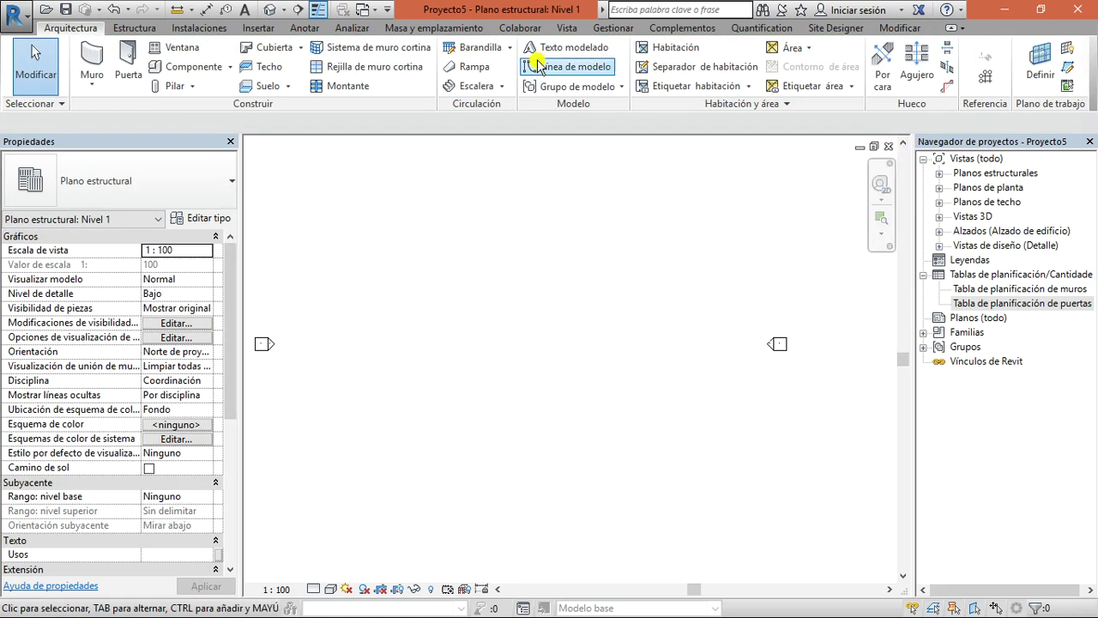
left_click(889, 146)
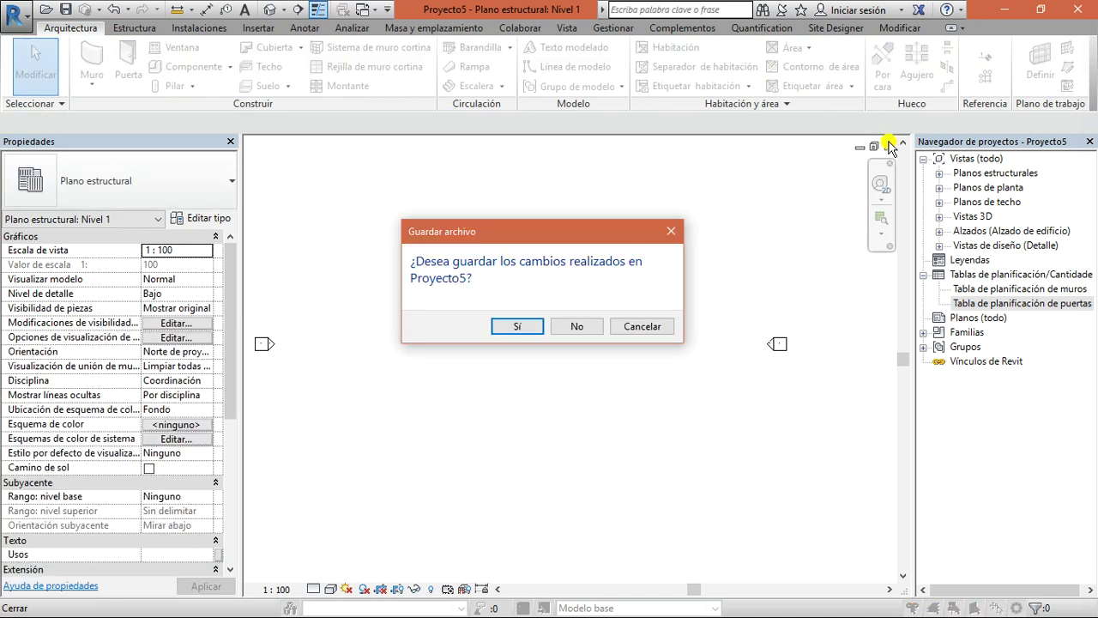
left_click(577, 327)
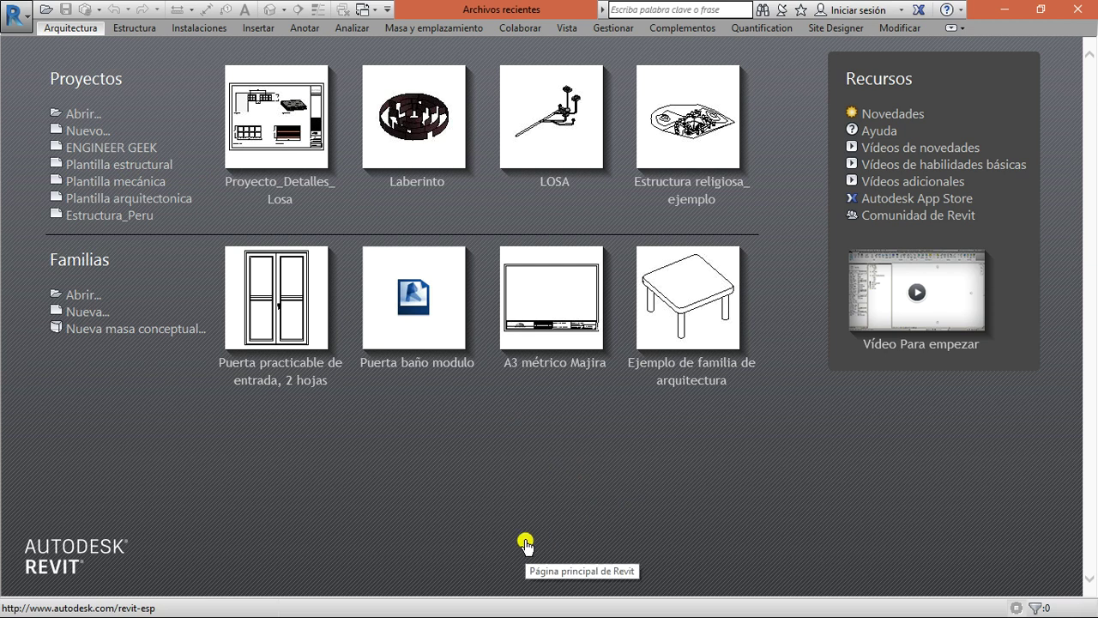
- Switch to the PowerPoint slide show on Formas Estructurales
key("alt+Tab")
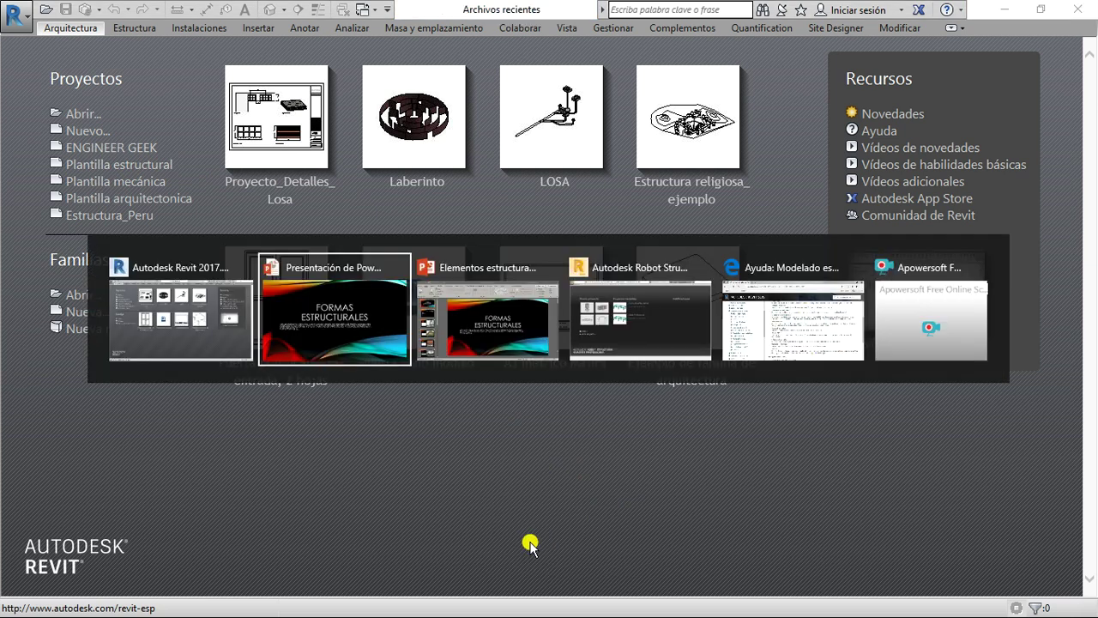
key("alt+Tab")
key("alt+Tab")
key("alt+Tab")
key("alt+Tab")
key("alt+Tab")
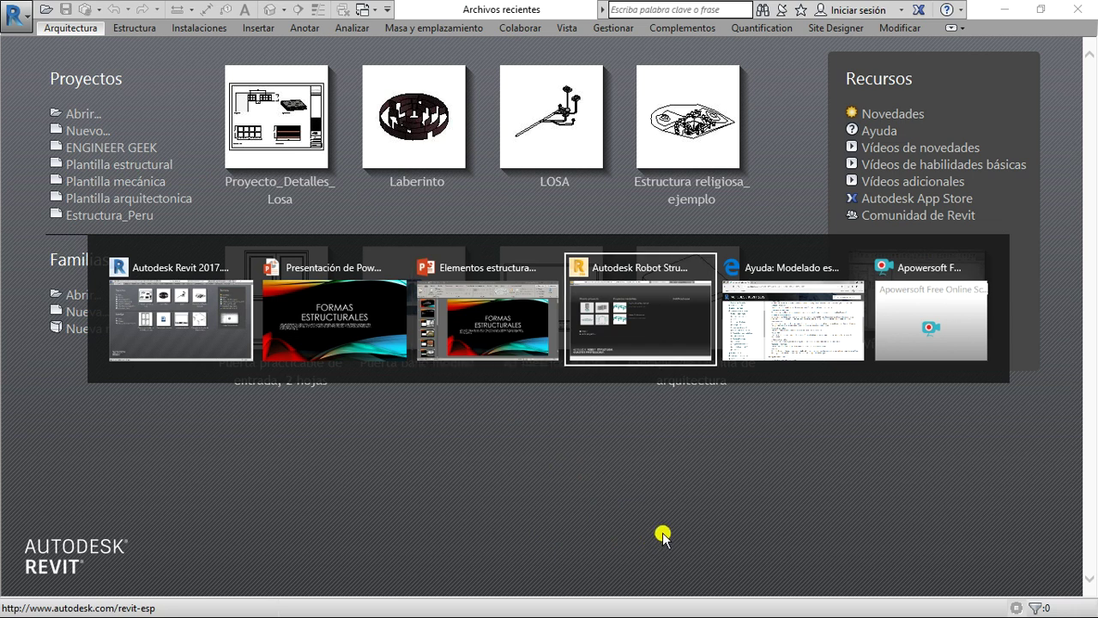
key("alt+Tab")
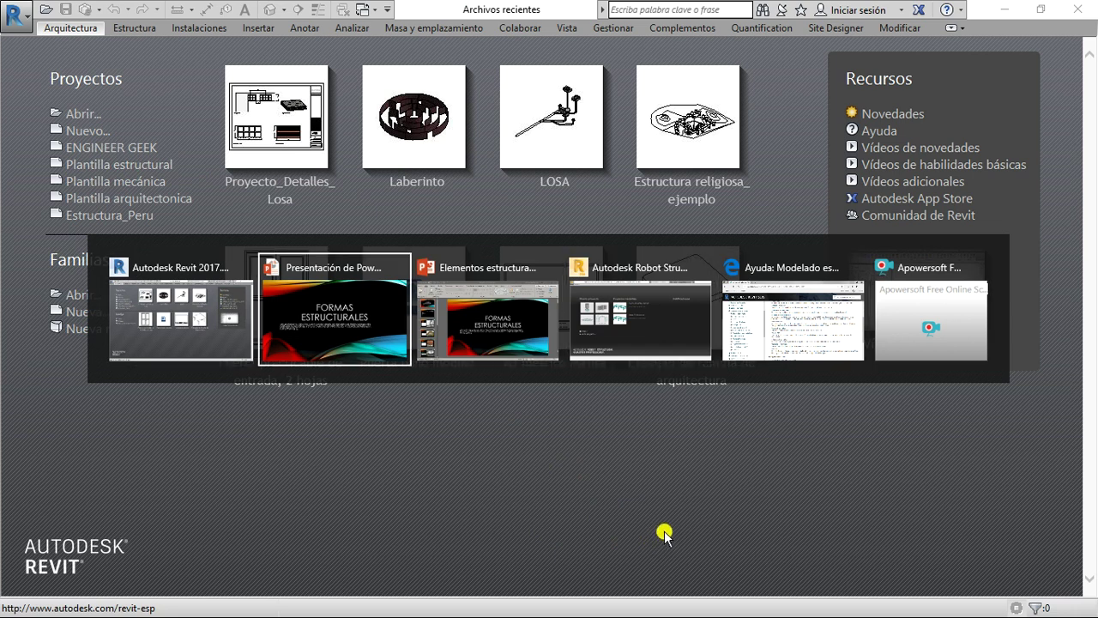
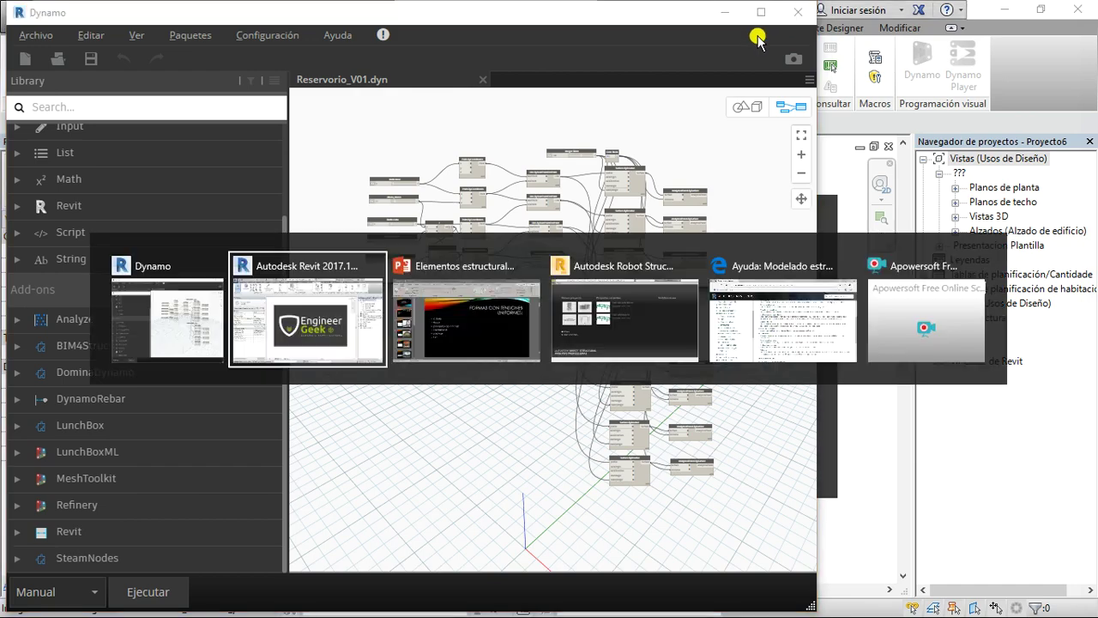
- Switch to Robot Structural Analysis and look at its new project options
key("alt+Tab")
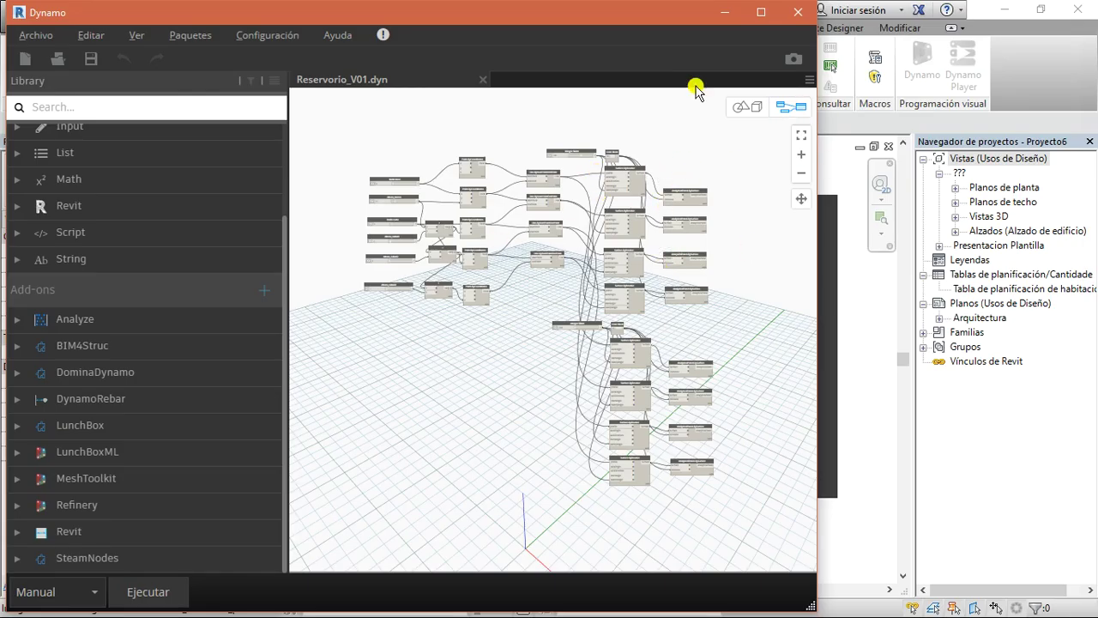
key("alt+Tab")
key("alt+Tab")
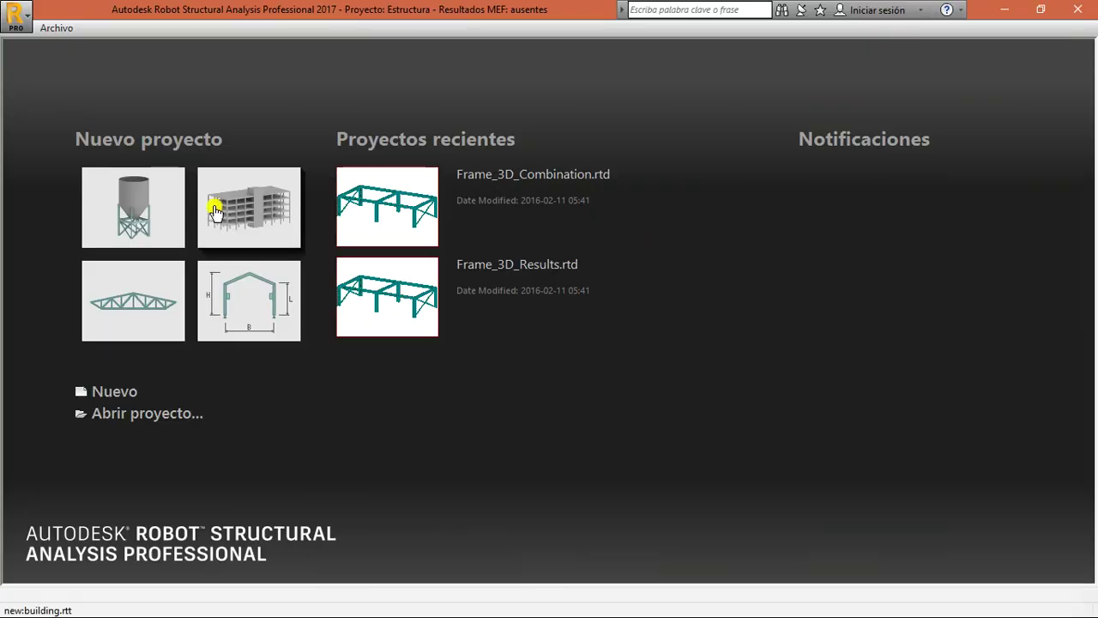
left_click(159, 199)
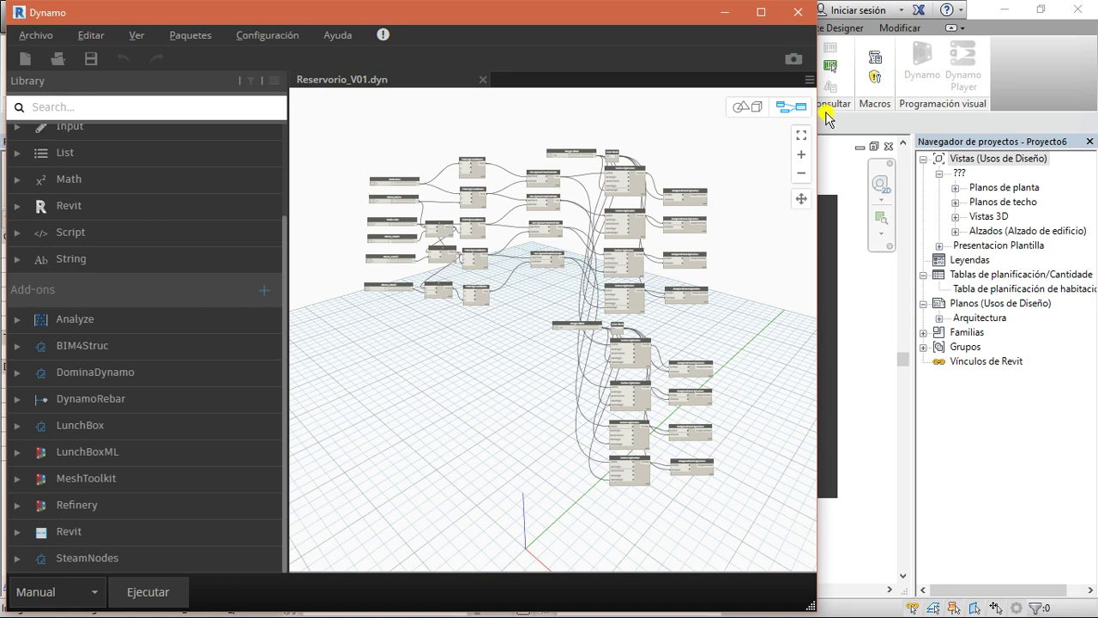
- Minimize the Dynamo window and open the Nivel 1 floor plan in the Revit project
left_click(723, 12)
left_click(955, 187)
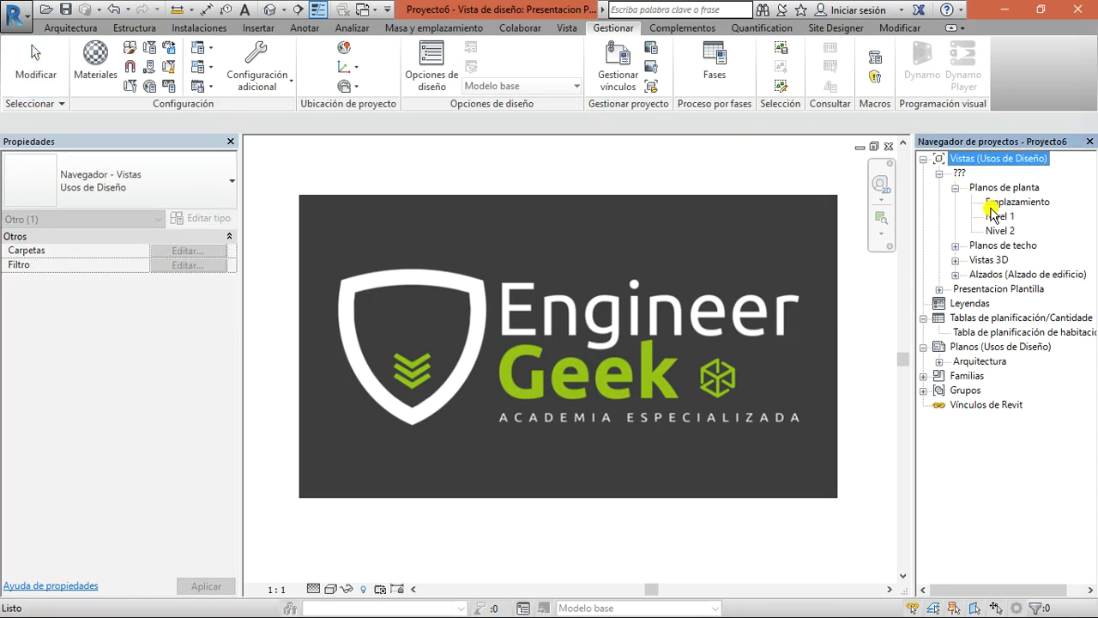
left_click(1016, 201)
double_click(999, 216)
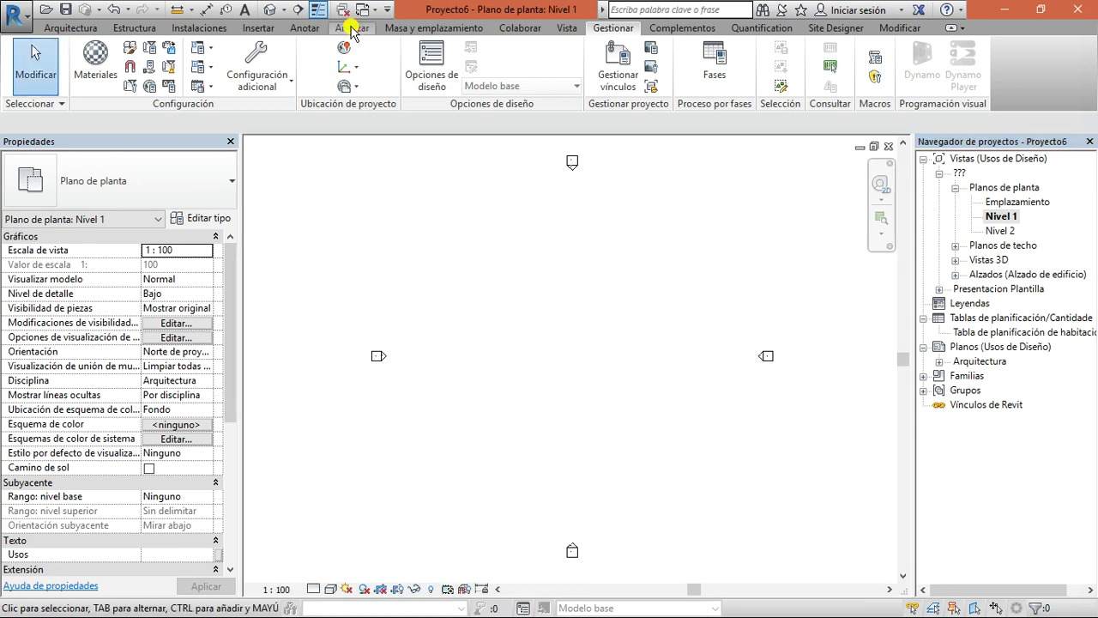
- Look at the structural analysis tools available in Revit and switch back to the Dynamo window
left_click(351, 27)
left_click(995, 68)
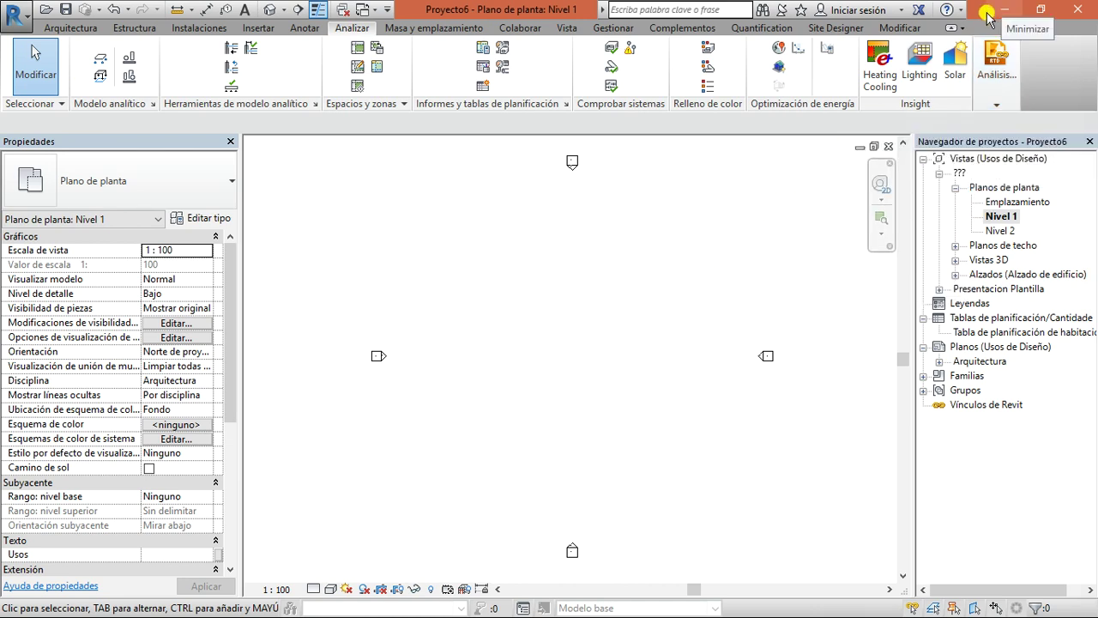
key("alt+Tab")
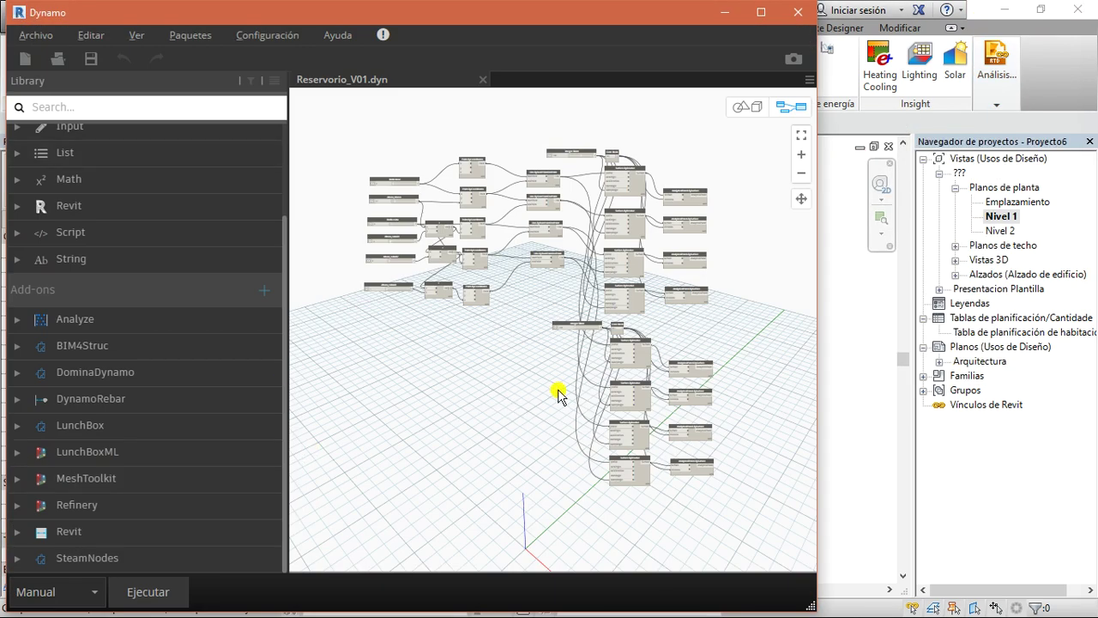
- Minimize Dynamo, switch to Robot Structural Analysis and look at its language preferences
left_click(724, 12)
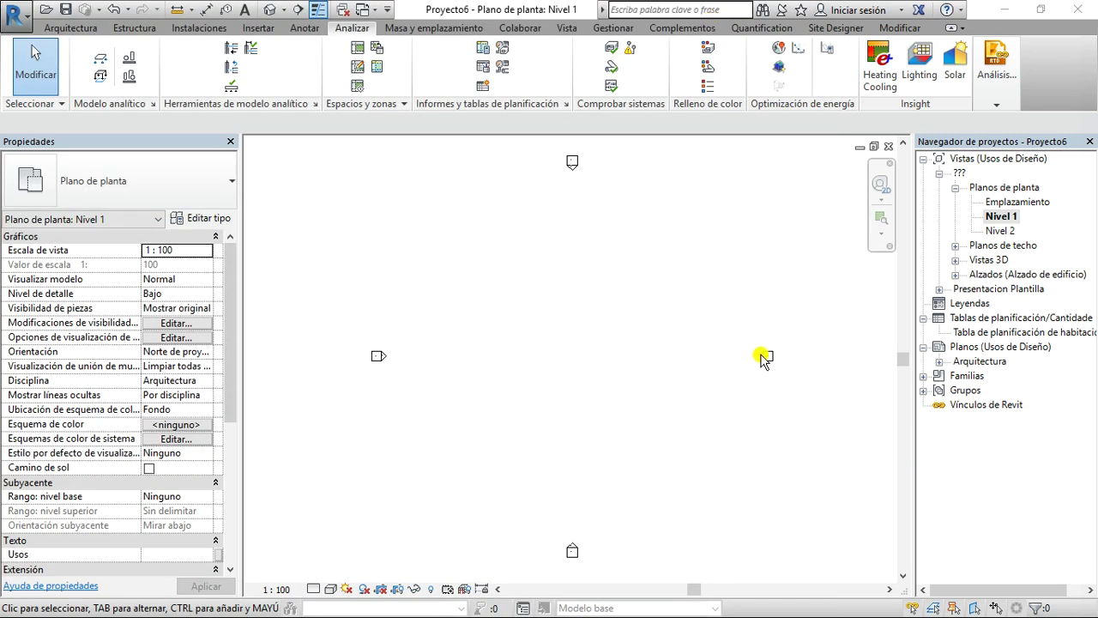
key("alt+Tab")
key("Tab")
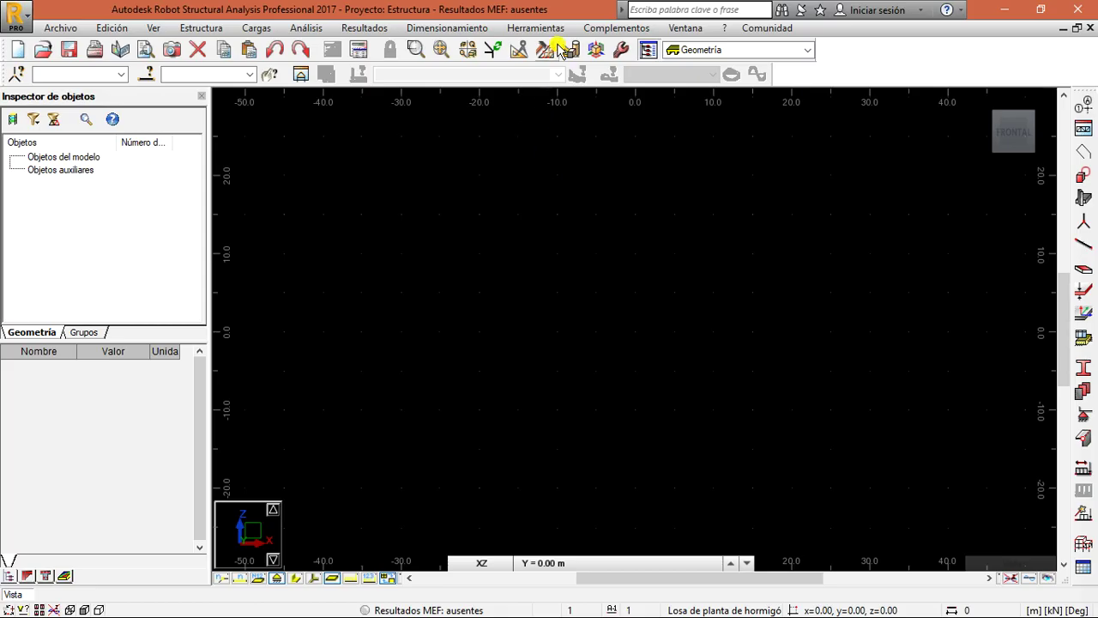
left_click(537, 27)
left_click(553, 275)
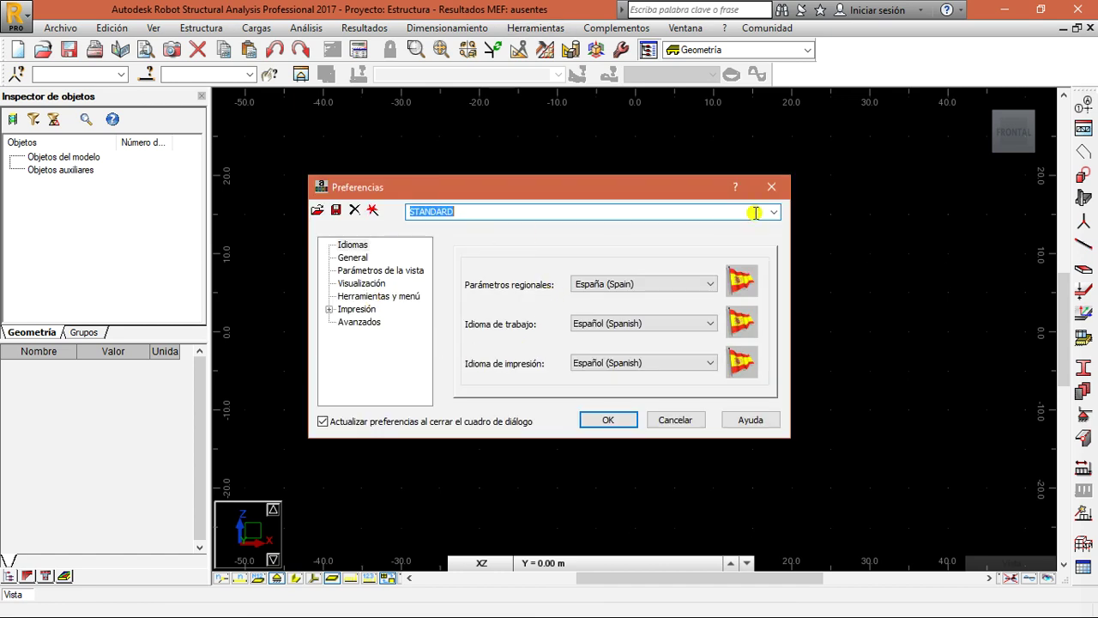
left_click(771, 187)
- Set the default units to metric in the project preferences and rotate the structure view into 3D
left_click(537, 28)
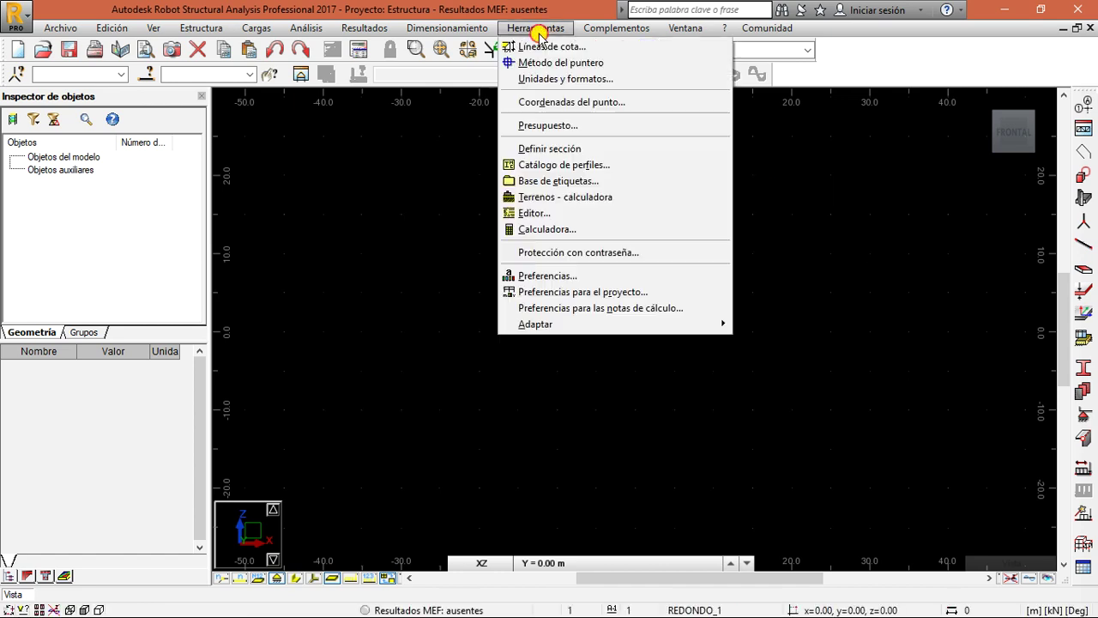
left_click(544, 291)
left_click(525, 352)
left_click(590, 352)
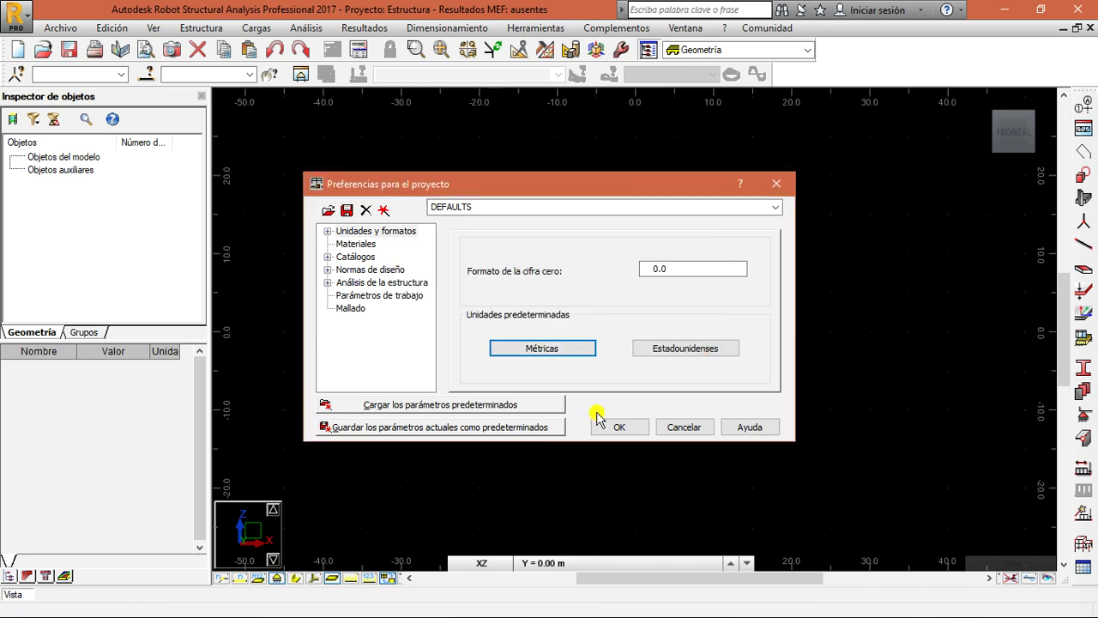
left_click(618, 426)
left_click_drag(1028, 129, 1008, 184)
left_click(1005, 140)
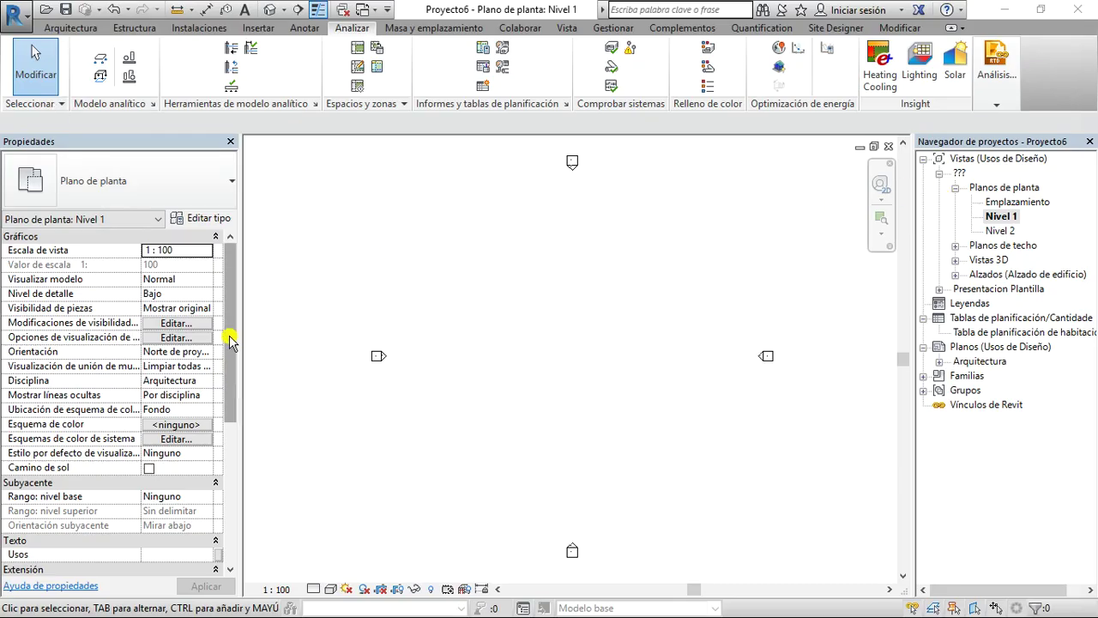
- Switch to Dynamo and examine the Reservorio_V01 graph, including its radius and height sliders
key("alt+Tab")
key("alt+Tab")
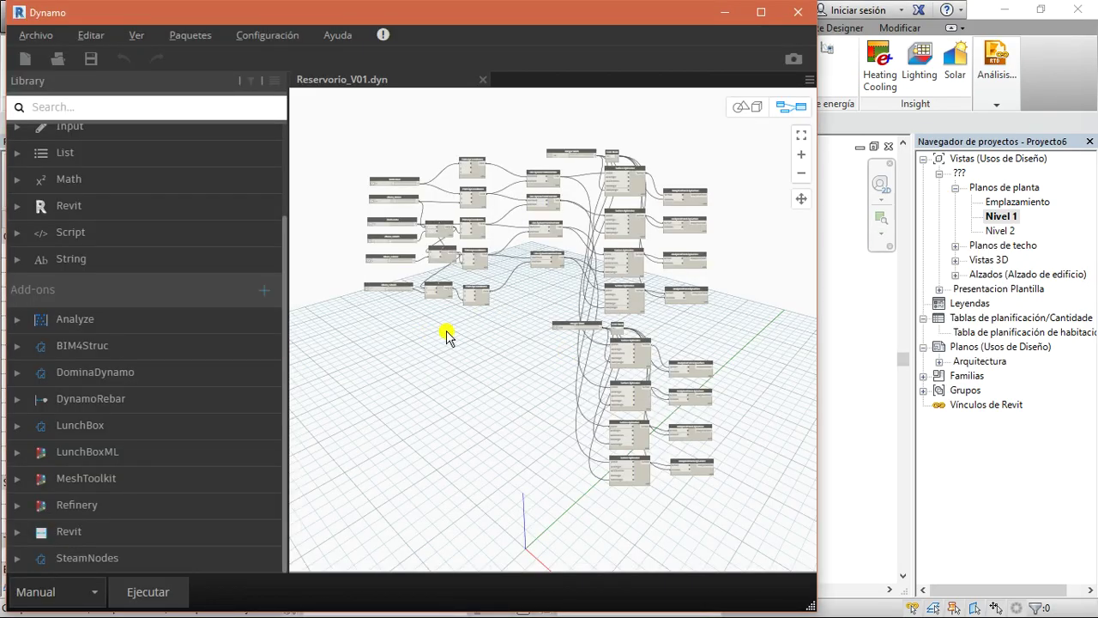
key("alt+Tab")
key("Tab")
key("alt+Tab")
scroll(472, 273, "up", 2)
middle_click_drag(466, 355, 478, 395)
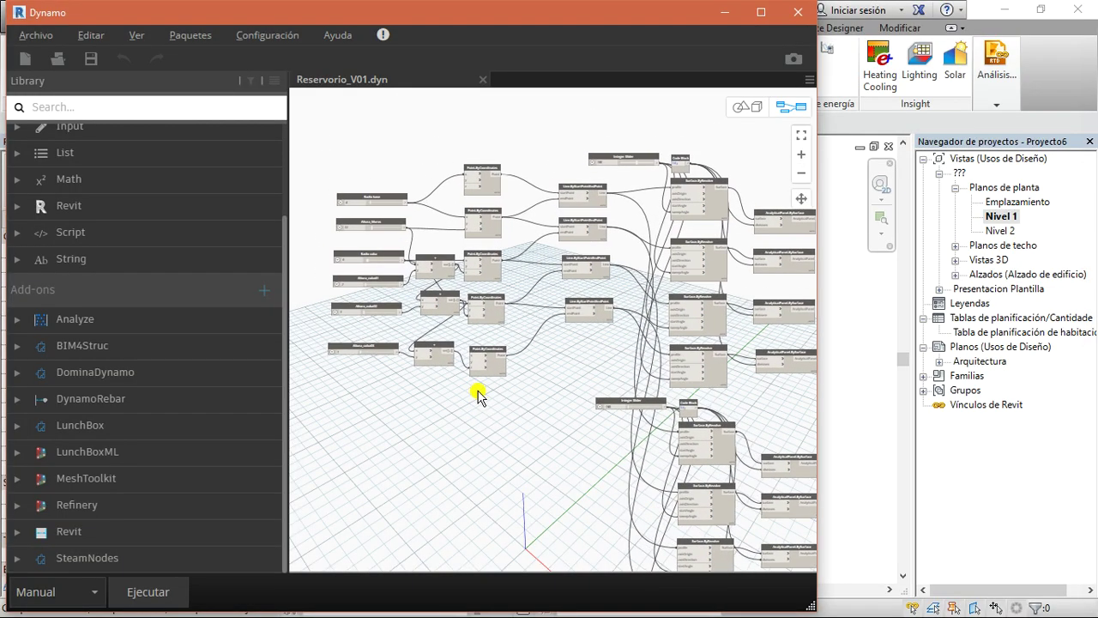
scroll(387, 257, "up", 3)
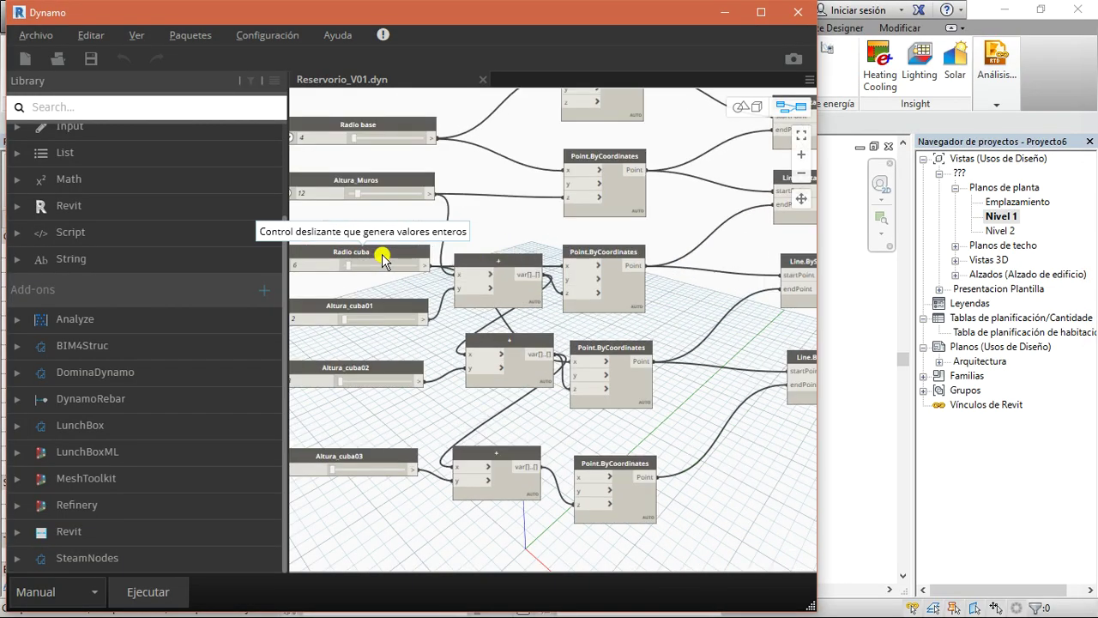
scroll(415, 259, "down", 5)
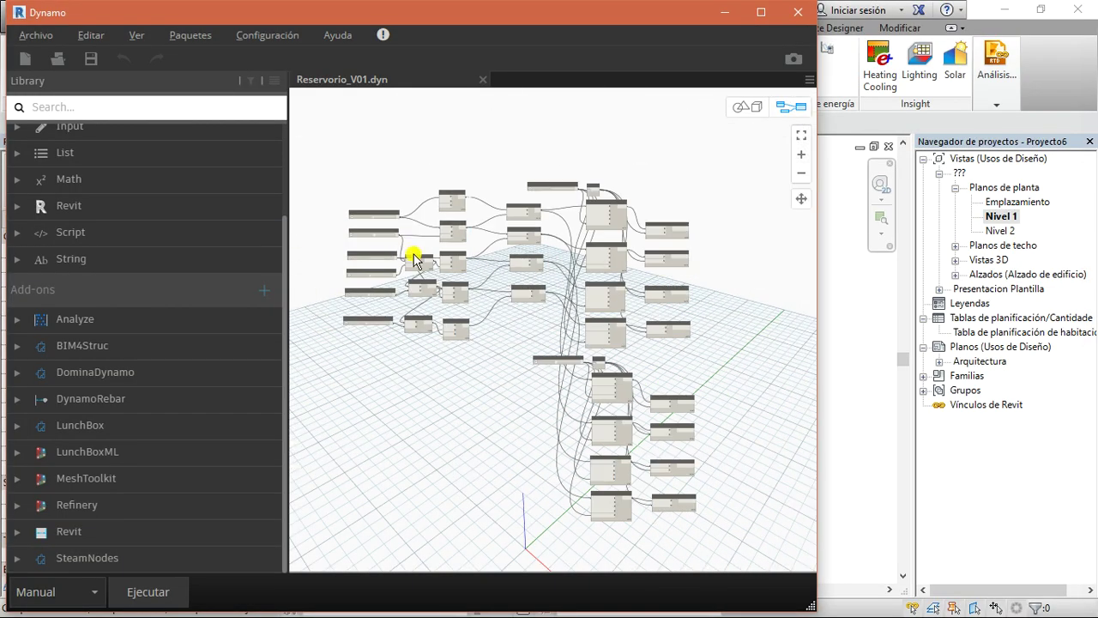
- Run the Reservorio_V01 graph and inspect the generated reservoir in the 3D preview
left_click(159, 591)
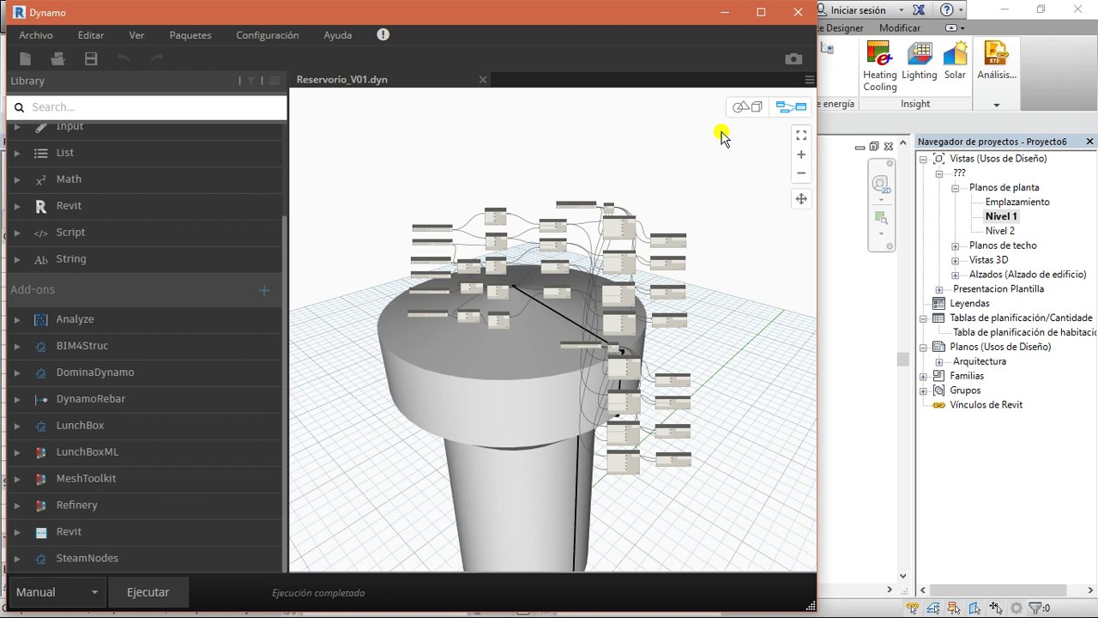
scroll(663, 296, "down", 5)
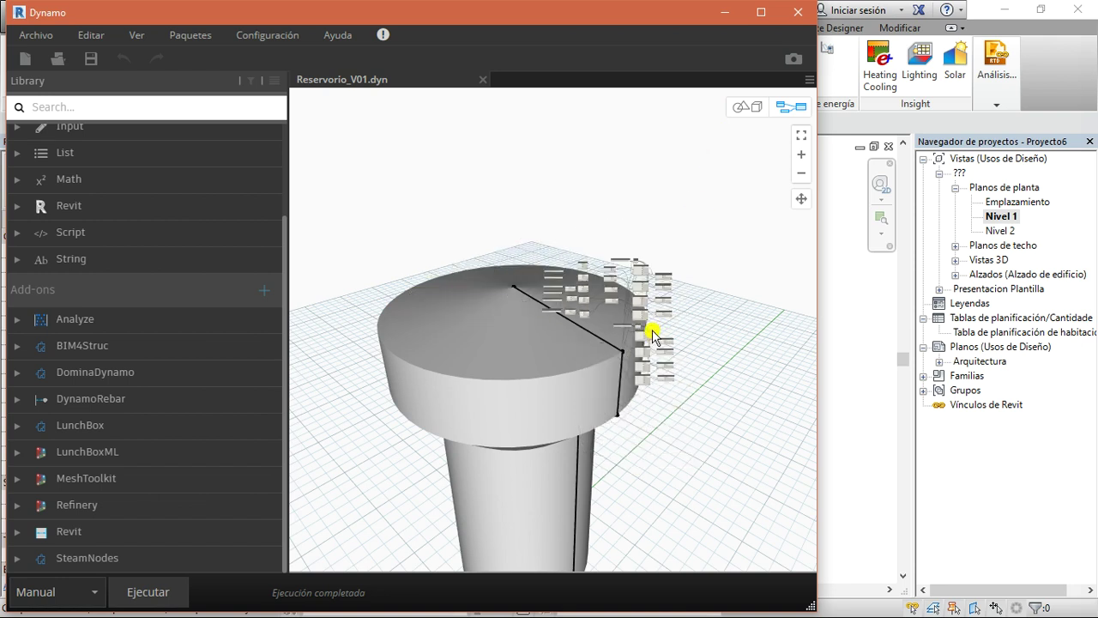
left_click(756, 118)
scroll(627, 410, "down", 2)
right_click_drag(628, 393, 669, 368)
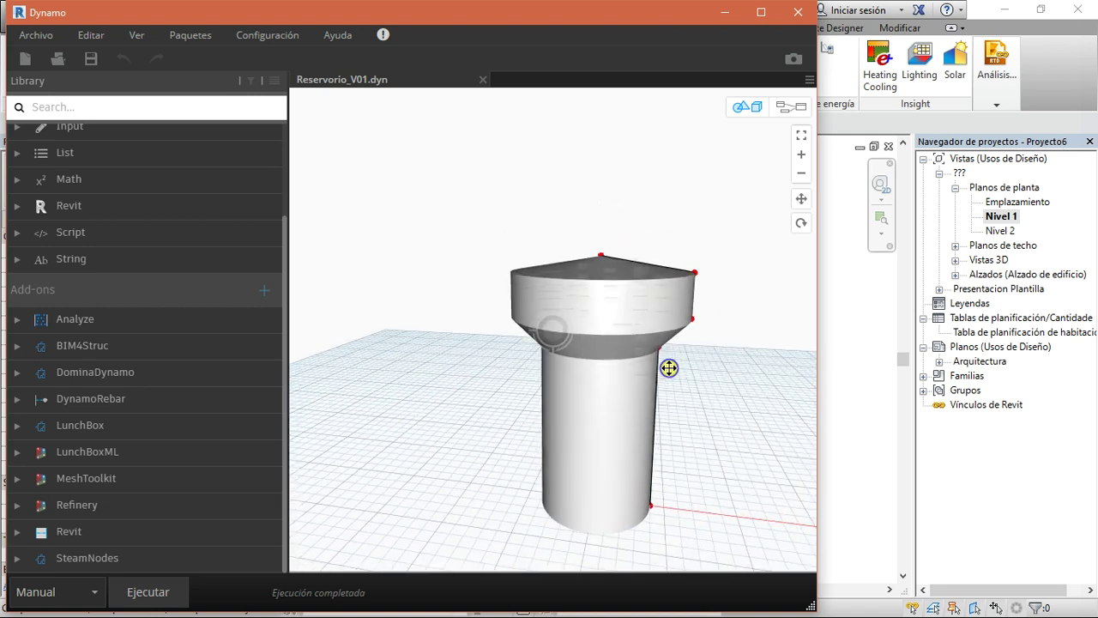
left_click(778, 106)
scroll(527, 326, "up", 5)
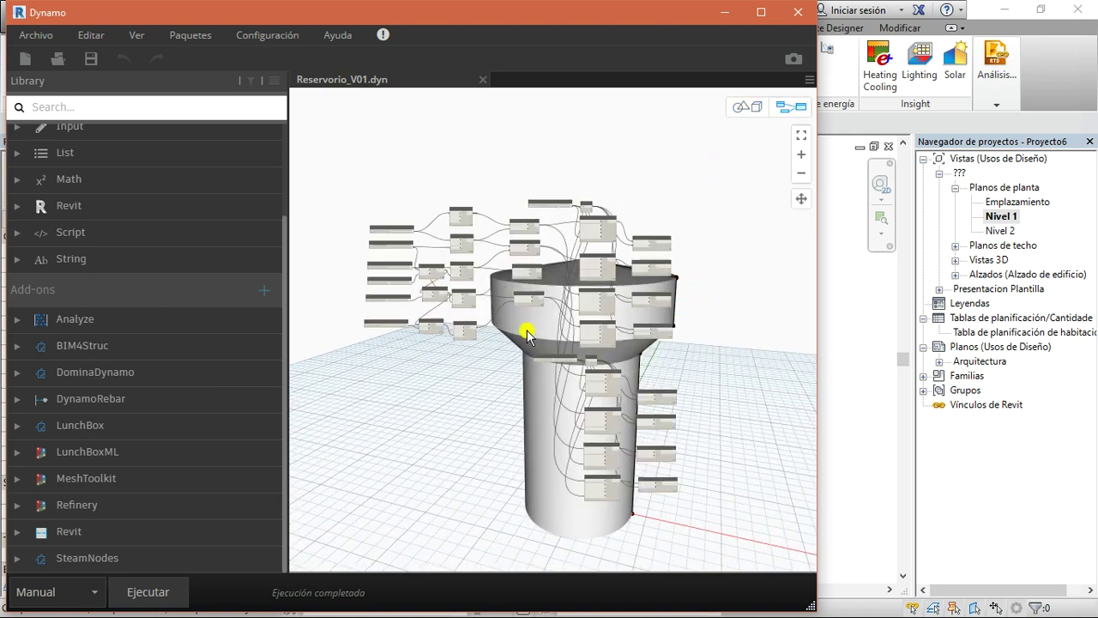
- Minimize Dynamo, open the default 3D view in Revit, change its visual style and orbit around the reservoir
left_click(723, 12)
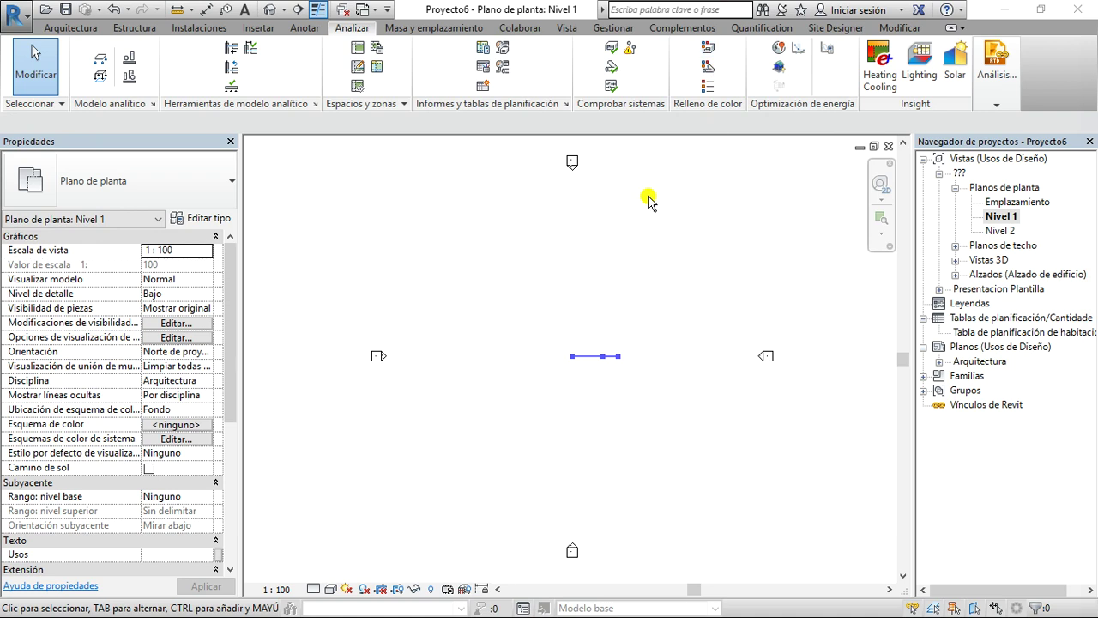
left_click(273, 9)
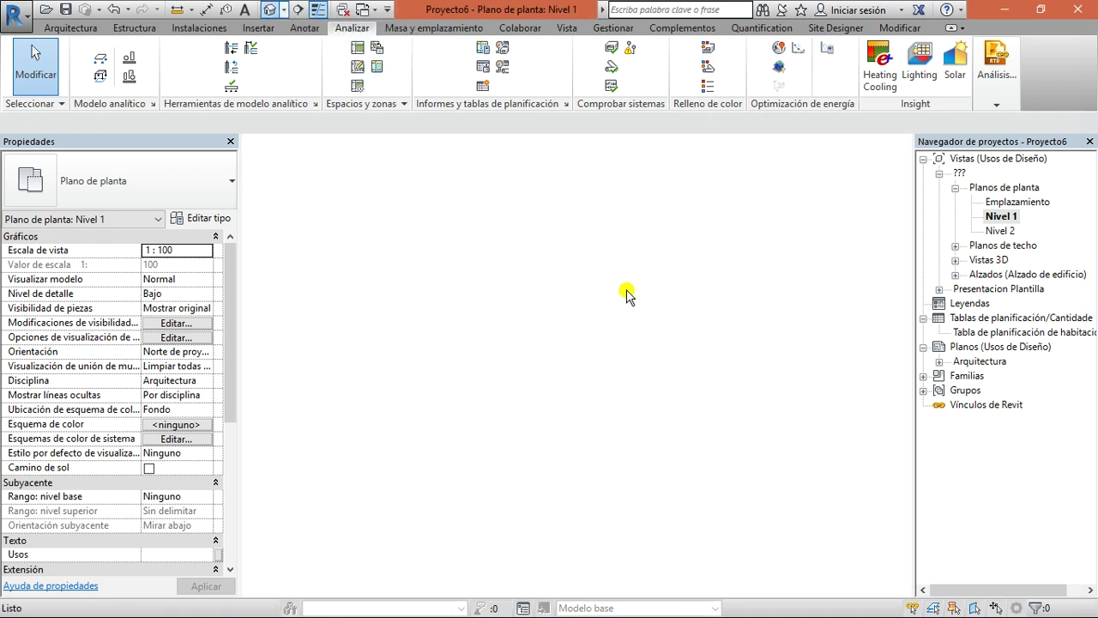
left_click(332, 588)
left_click(346, 571)
mouse_move(797, 238)
left_mouse_down()
mouse_move(844, 159)
mouse_move(862, 184)
mouse_move(847, 198)
left_mouse_up()
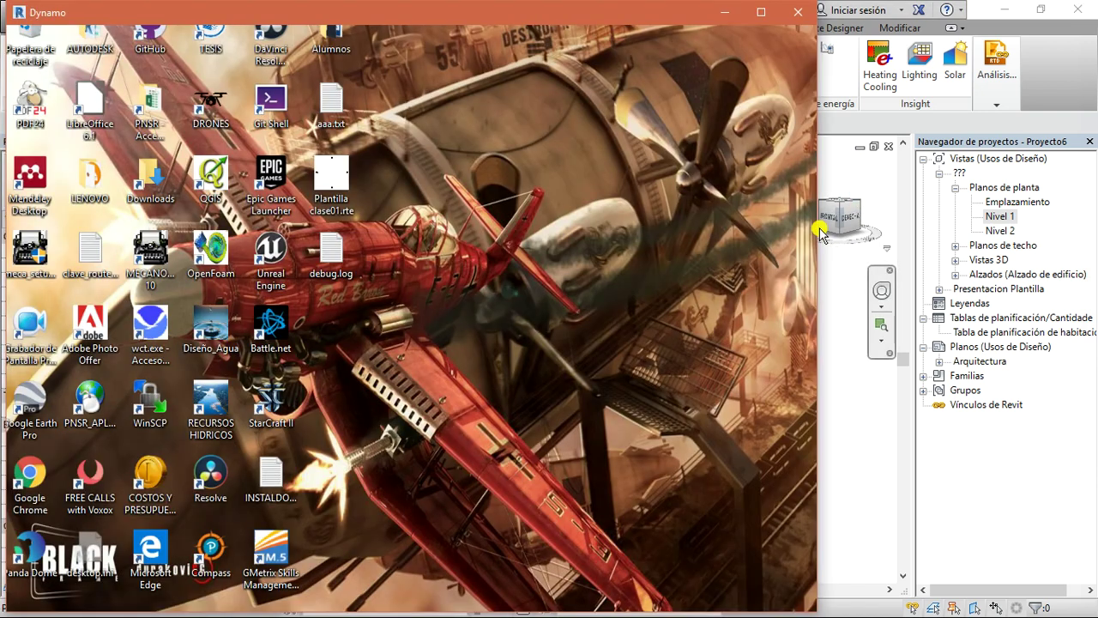
- Switch to Robot Structural Analysis and inspect the reservoir model from several sides
key("alt+Tab")
key("alt+Tab")
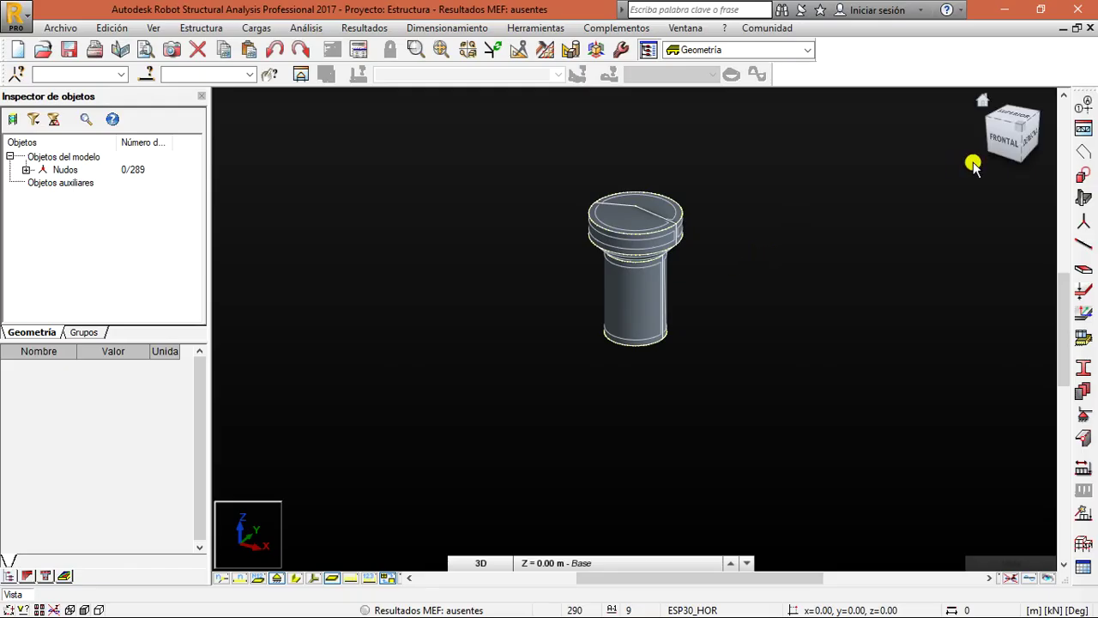
left_click_drag(987, 134, 949, 163)
scroll(686, 227, "up", 5)
mouse_move(1018, 140)
left_mouse_down()
mouse_move(1025, 107)
mouse_move(995, 131)
mouse_move(1046, 135)
mouse_move(1034, 155)
left_mouse_up()
scroll(819, 177, "down", 3)
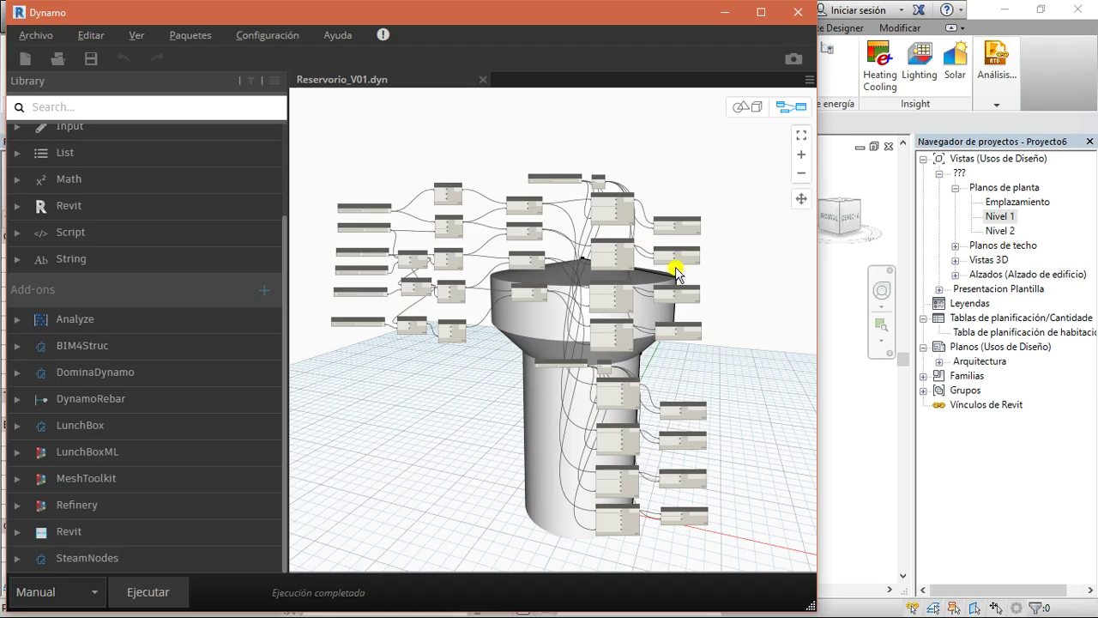
- Compare the reservoir model across Dynamo, Robot Structural Analysis and the Revit 3D view
scroll(552, 209, "up", 5)
scroll(552, 209, "down", 6)
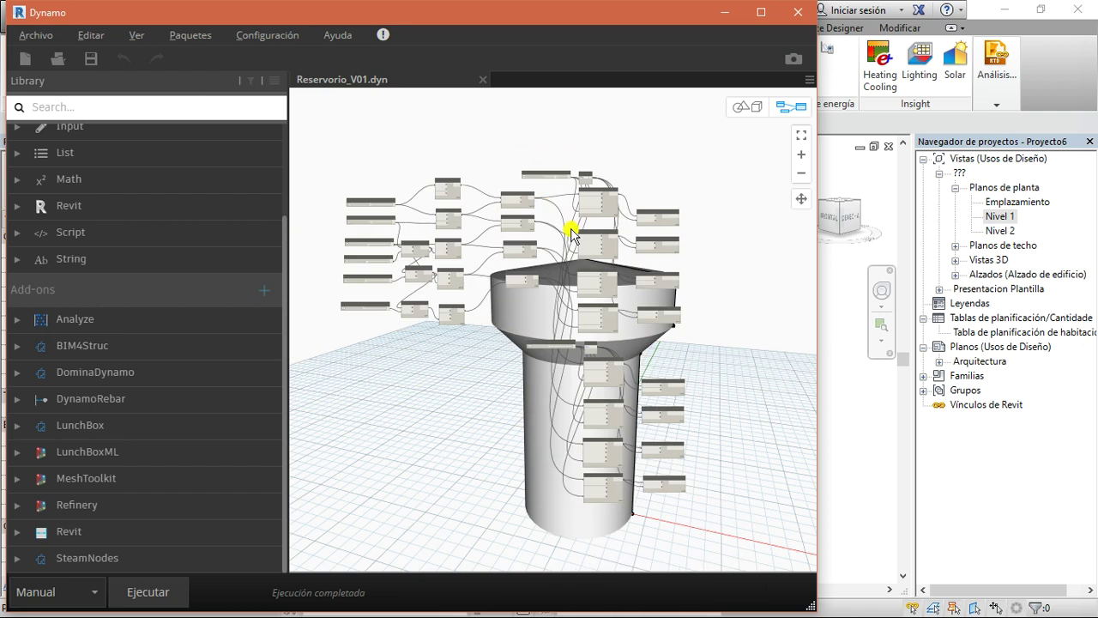
left_click(723, 13)
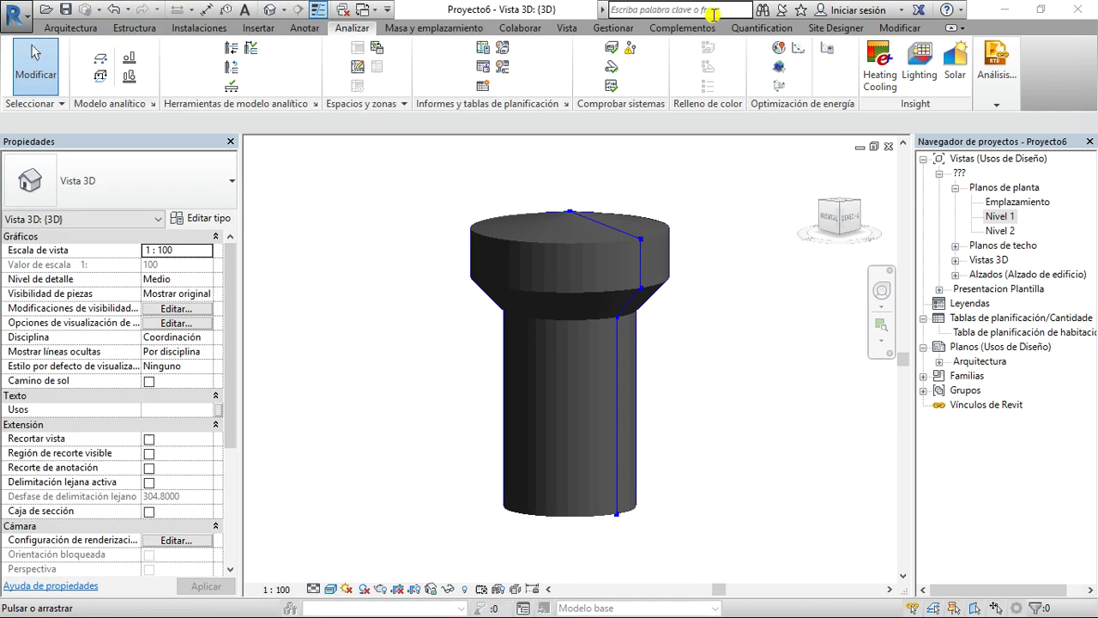
key("alt+Tab")
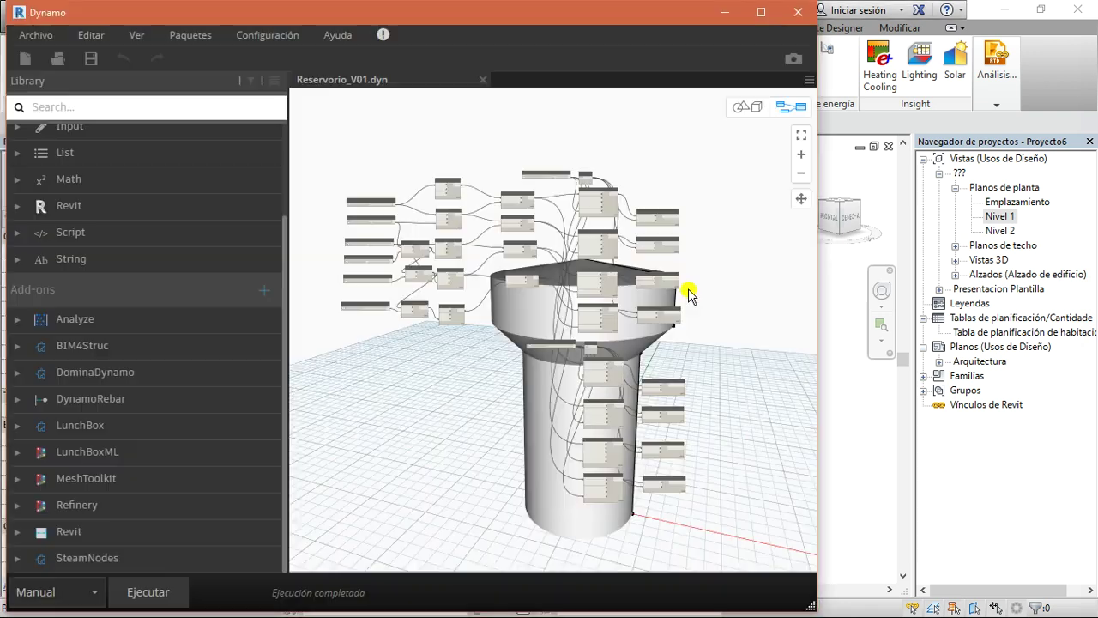
key("alt+Tab")
key("Tab")
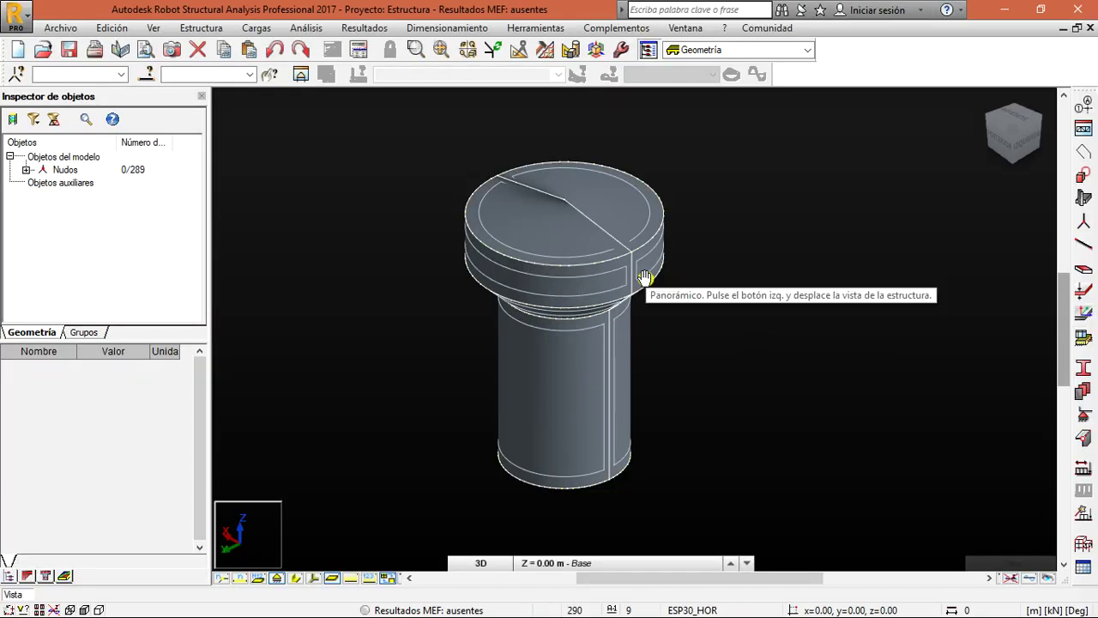
key("alt+Tab")
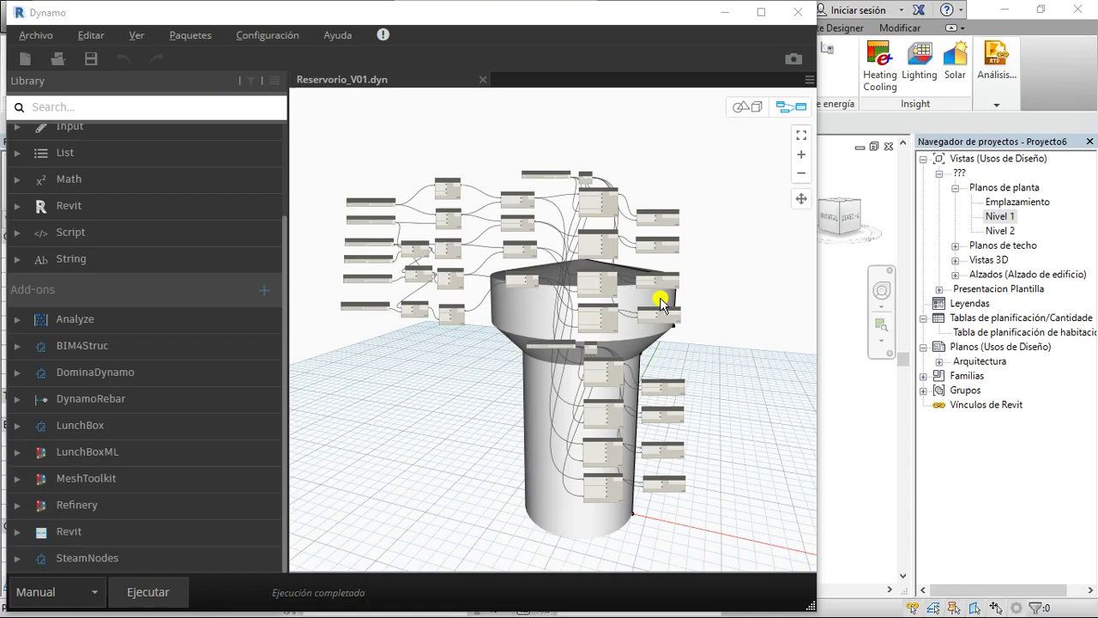
left_click(724, 12)
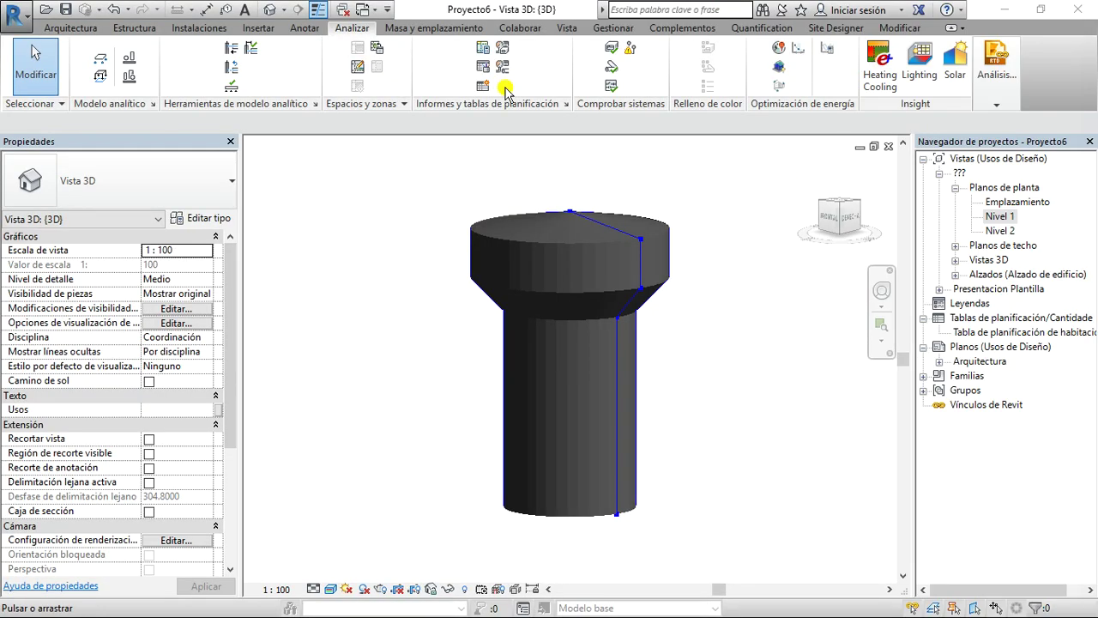
scroll(684, 312, "up", 5)
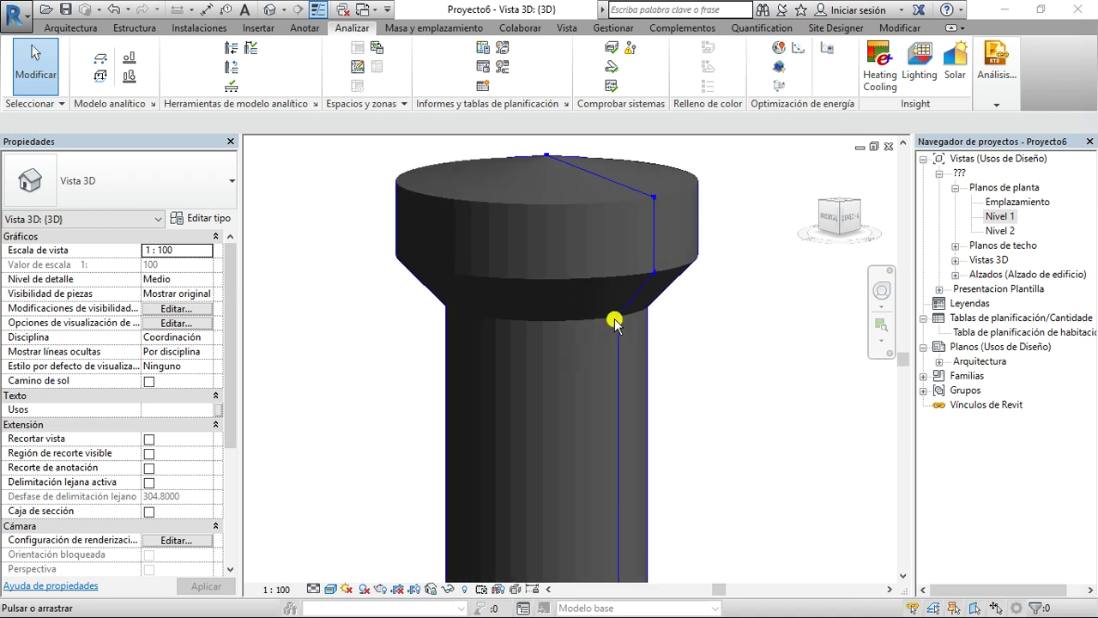
scroll(606, 310, "down", 5)
scroll(606, 311, "down", 2)
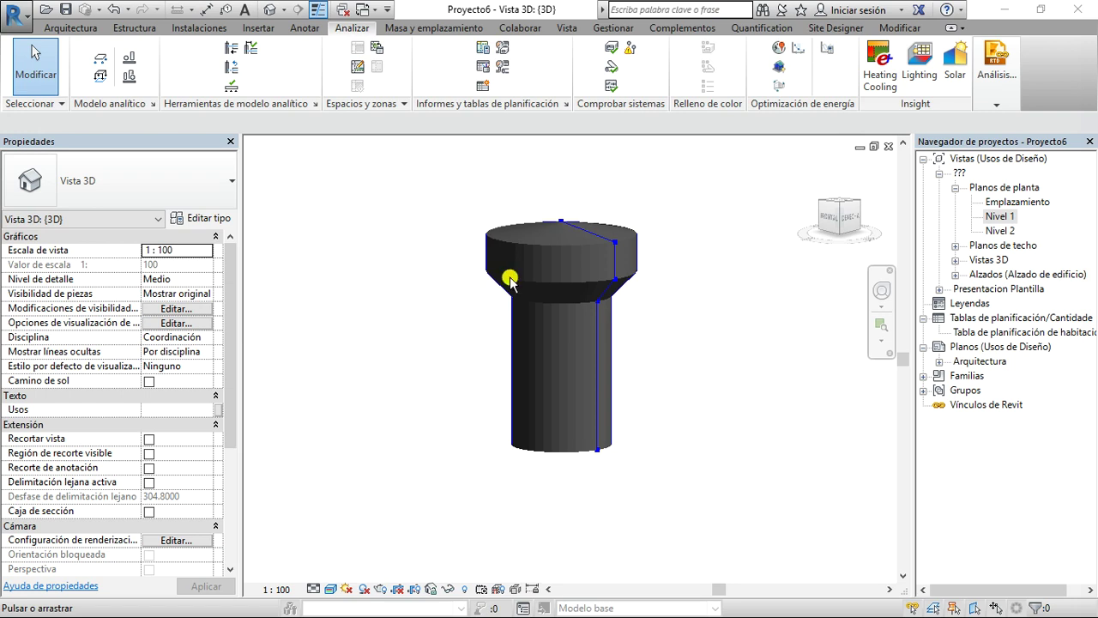
- Switch to Dynamo, set the upper Integer Slider driving the sweep angle to 110 and run the graph
key("alt+Tab")
scroll(598, 253, "up", 6)
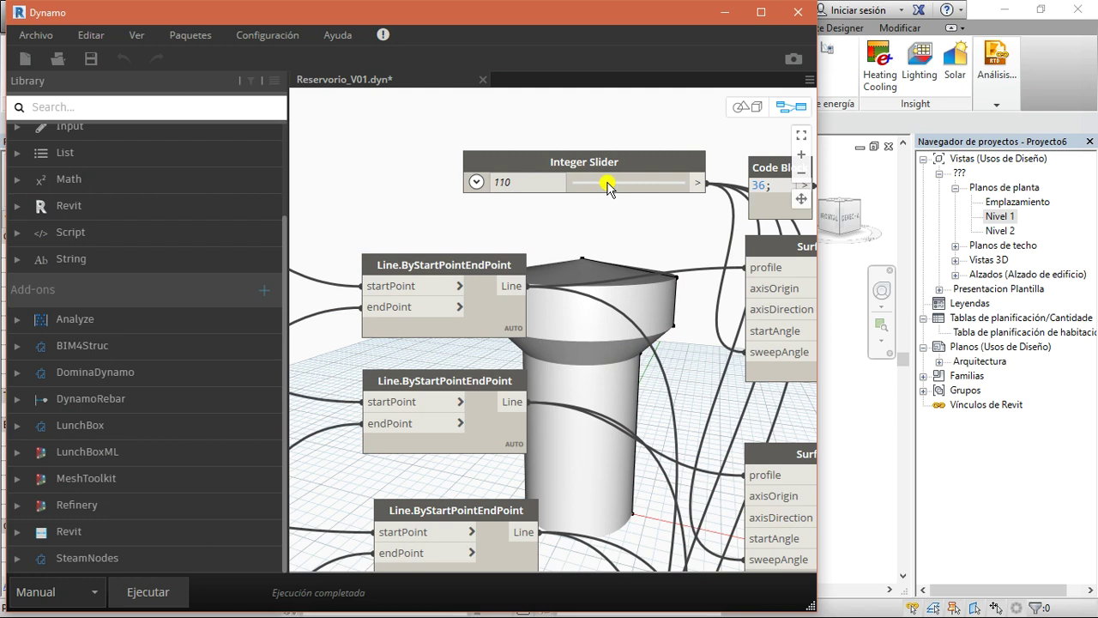
scroll(606, 183, "down", 6)
scroll(635, 425, "up", 6)
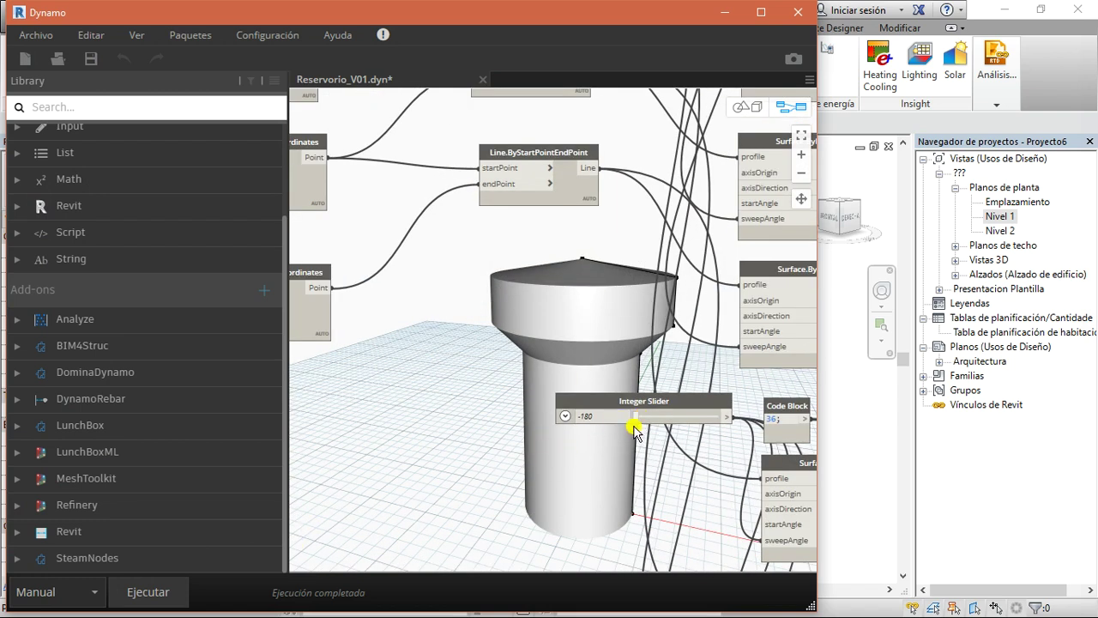
left_click(150, 591)
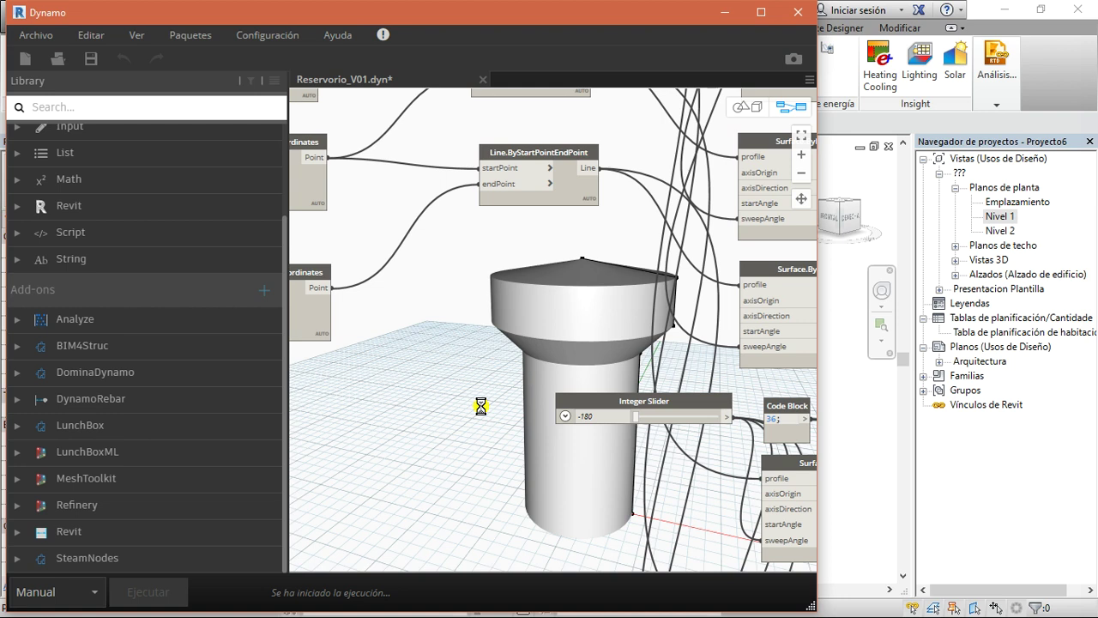
key("alt+Tab")
key("alt+Tab")
key("alt+Tab")
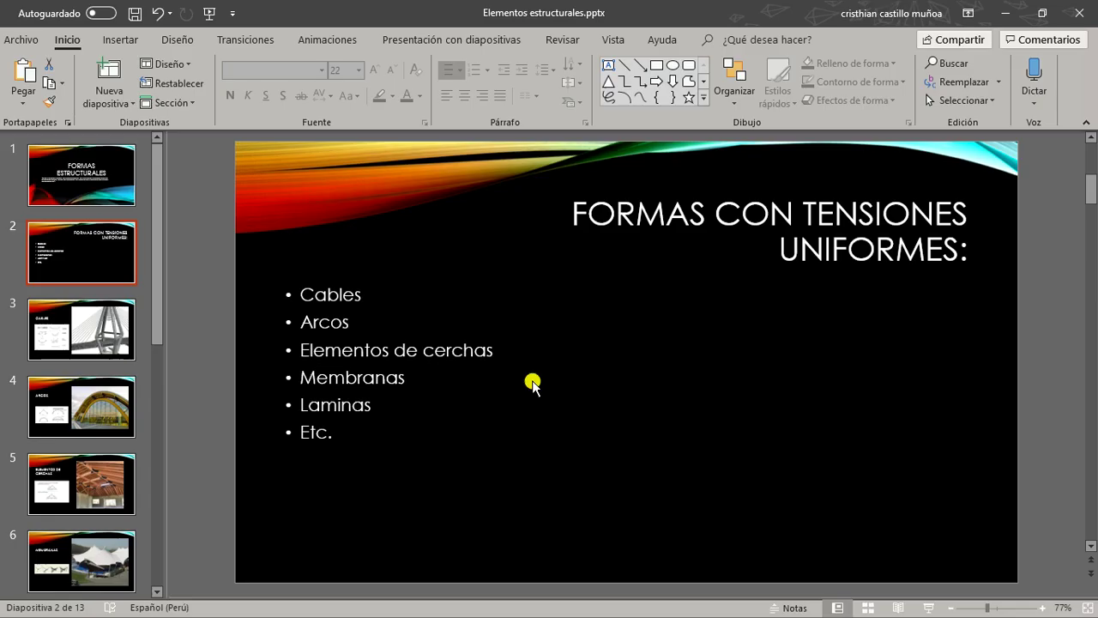
key("alt+Tab")
key("alt+Tab")
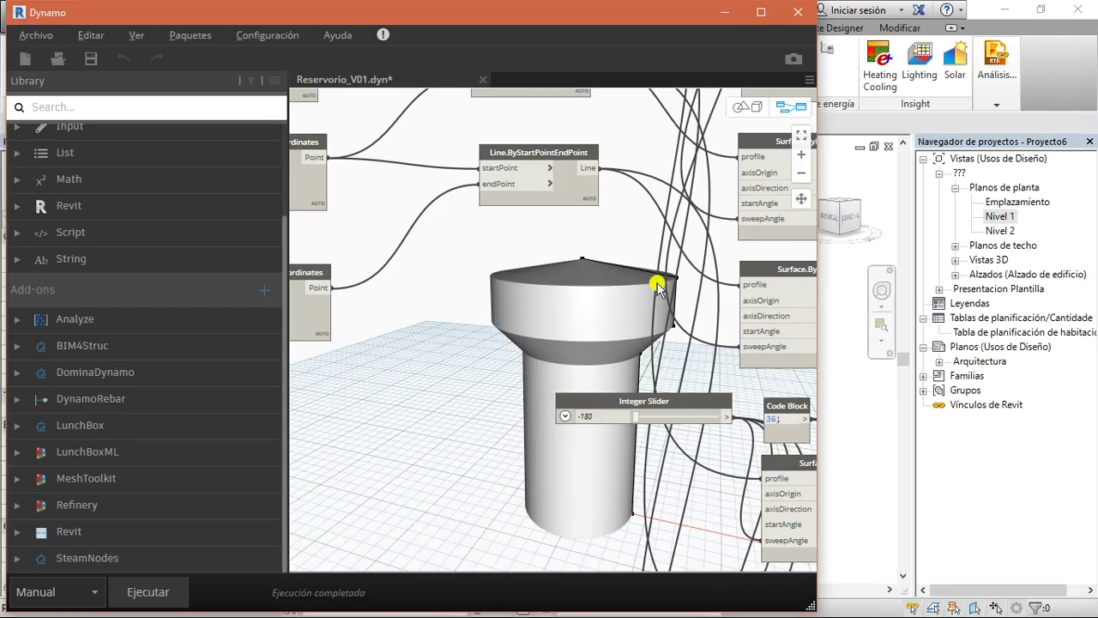
- Orbit the regenerated reservoir in Dynamo's 3D preview and return to the node graph
left_click(747, 107)
right_click_drag(626, 299, 384, 352)
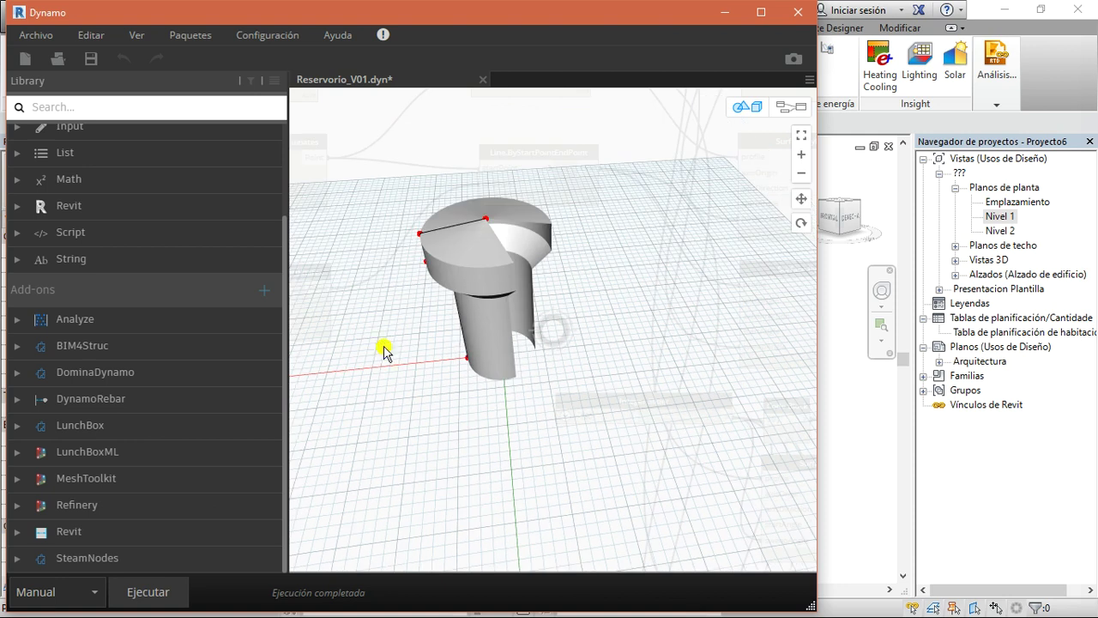
left_click(790, 107)
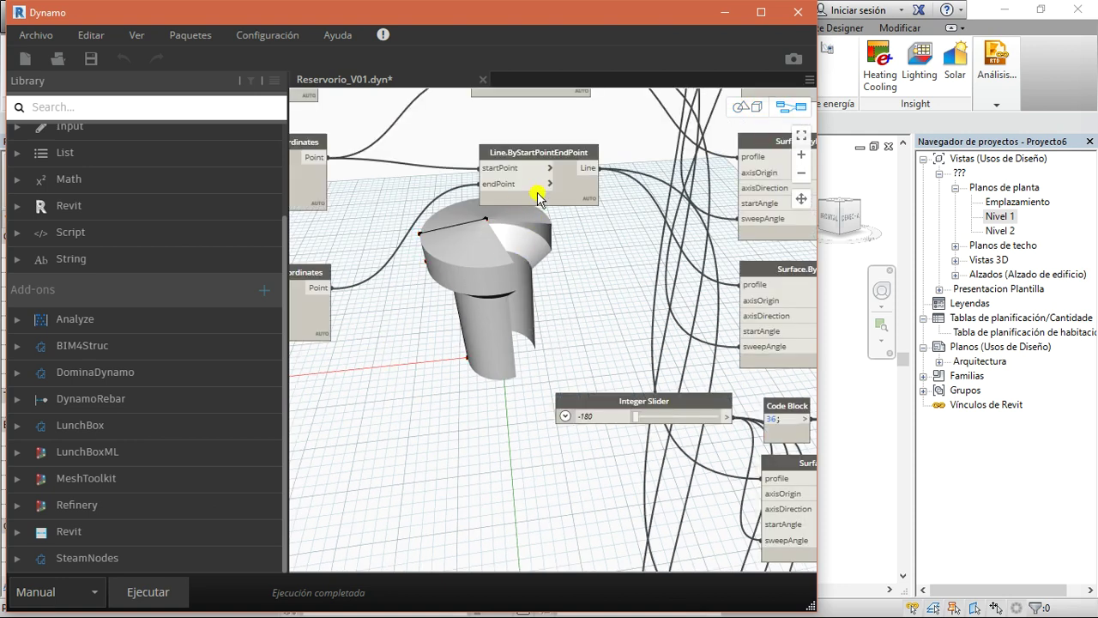
scroll(538, 198, "down", 4)
- Switch to Robot Structural Analysis and examine the open cylindrical shaft and the head of the reservoir model
key("alt+Tab")
key("alt+Tab")
left_click(834, 376)
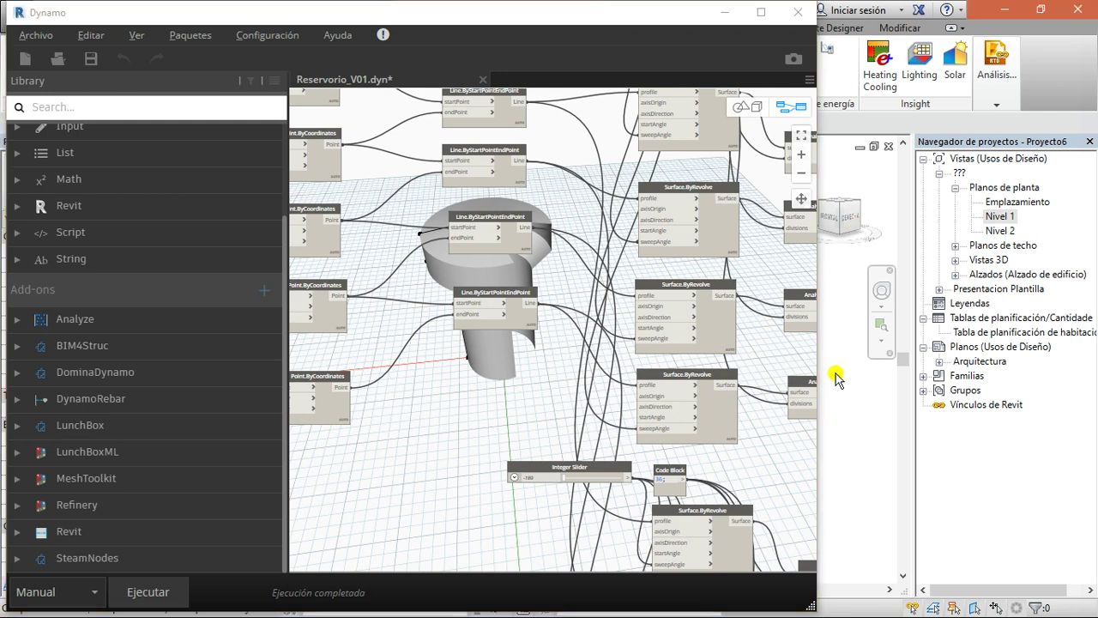
mouse_move(618, 214)
middle_mouse_down("shift")
mouse_move(510, 259)
mouse_move(463, 214)
middle_mouse_up("shift")
key("alt+Tab")
key("alt+Tab")
key("alt+Tab")
key("alt+Tab")
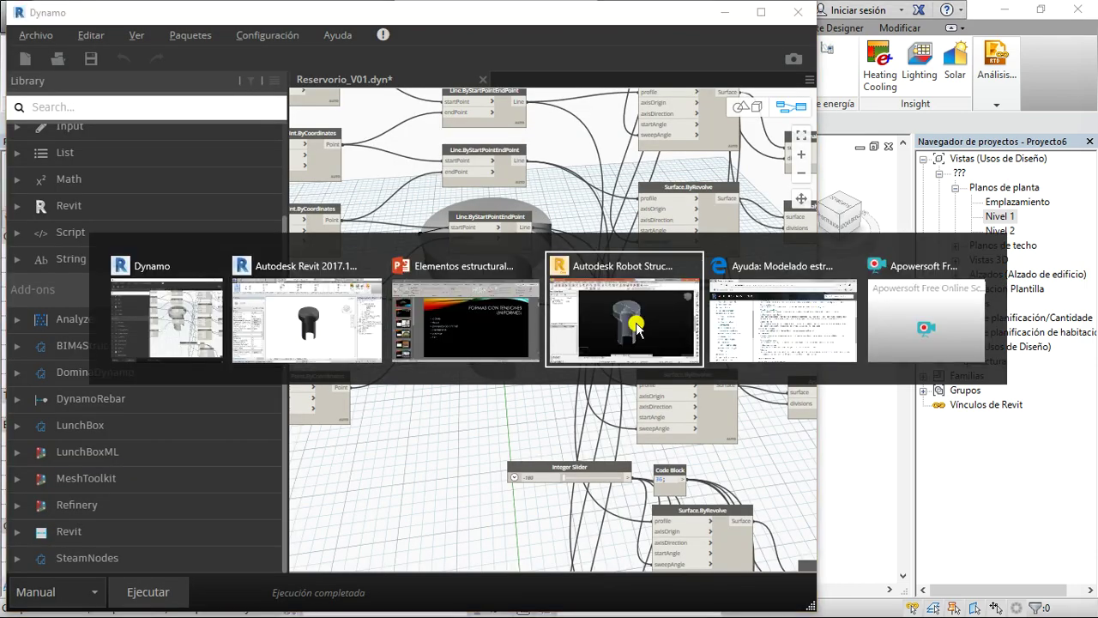
scroll(586, 326, "up", 5)
scroll(944, 196, "down", 2)
left_click_drag(1017, 151, 1059, 149)
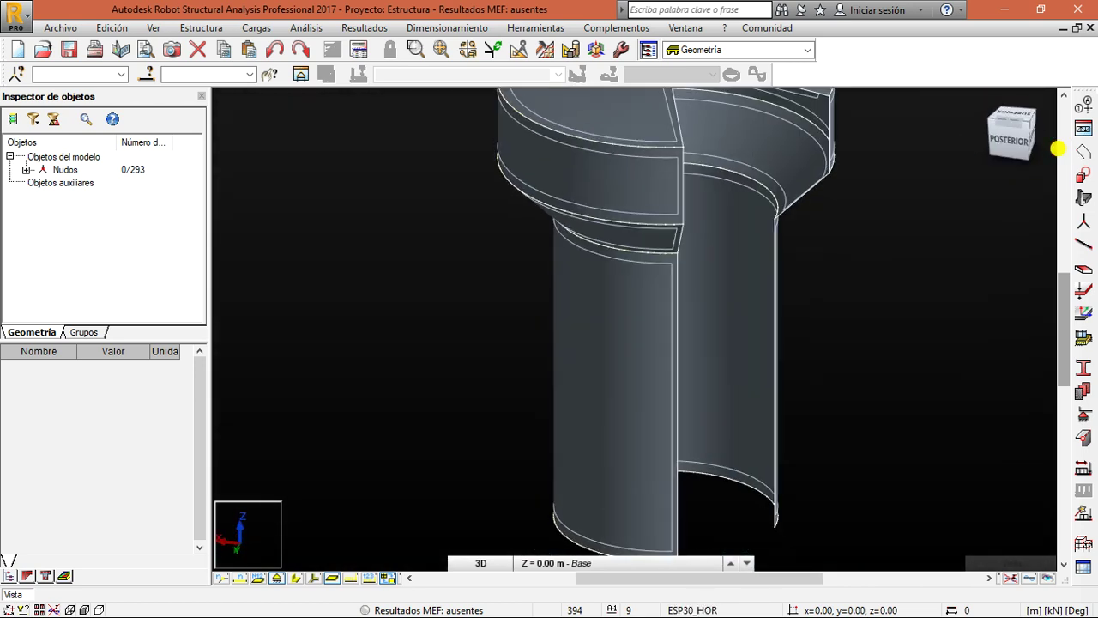
scroll(886, 195, "down", 1)
scroll(782, 352, "down", 2)
middle_click_drag(886, 195, 741, 299)
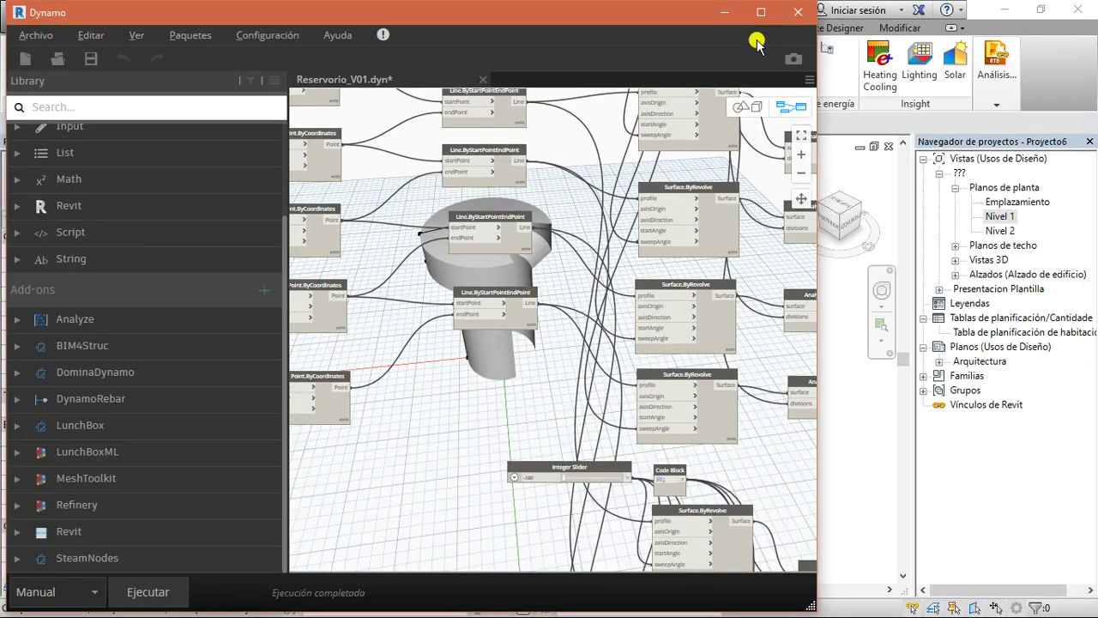
- Minimize Dynamo to examine the reservoir in the Revit 3D view and bring the node graph back
left_click(724, 12)
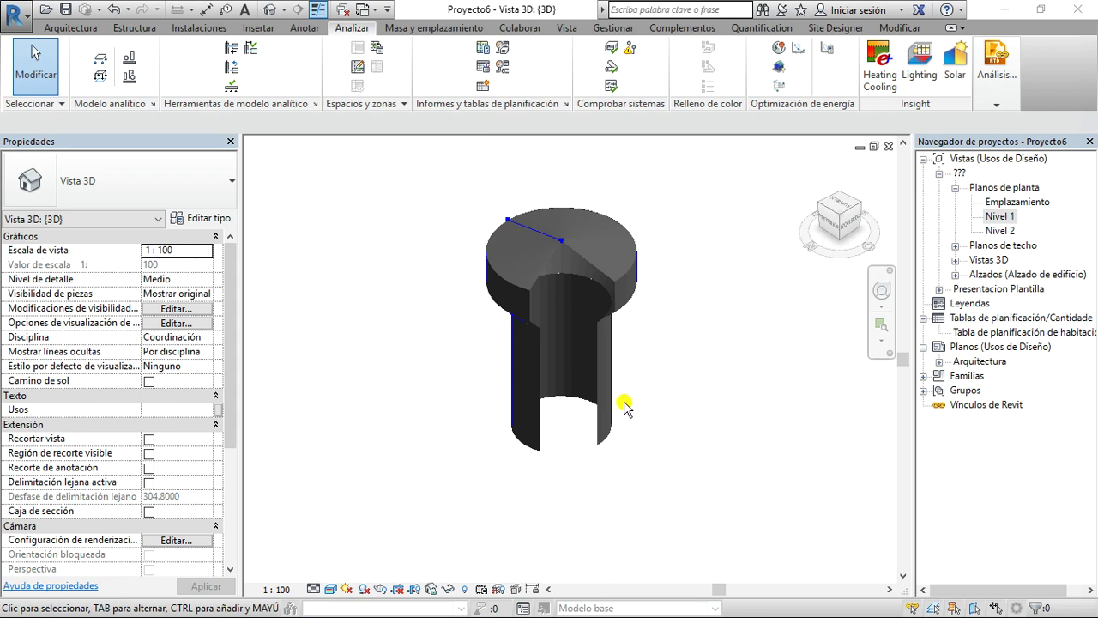
scroll(432, 339, "up", 2)
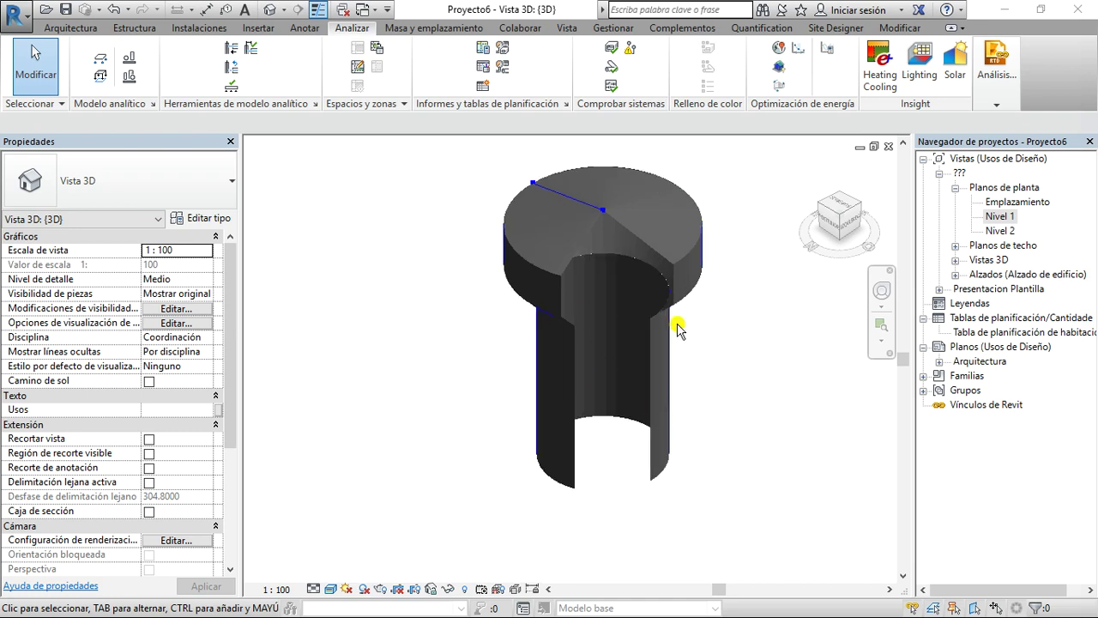
key("alt+Tab")
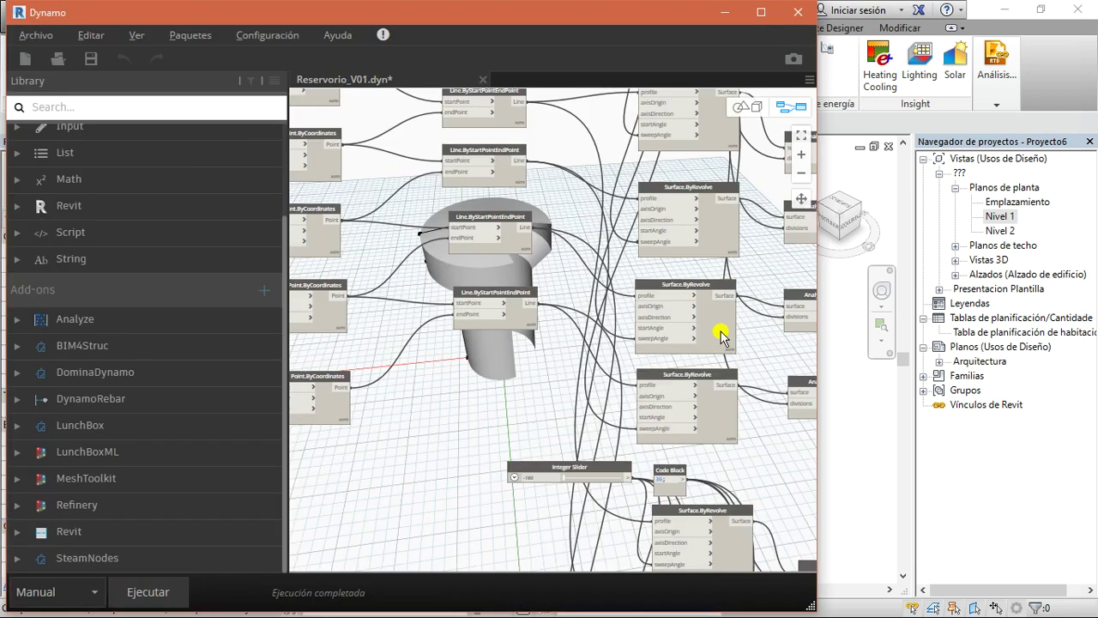
- Return to Robot Structural Analysis and examine the reservoir's roof, conical transition and shaft from several sides
key("alt+Tab")
key("alt+Tab")
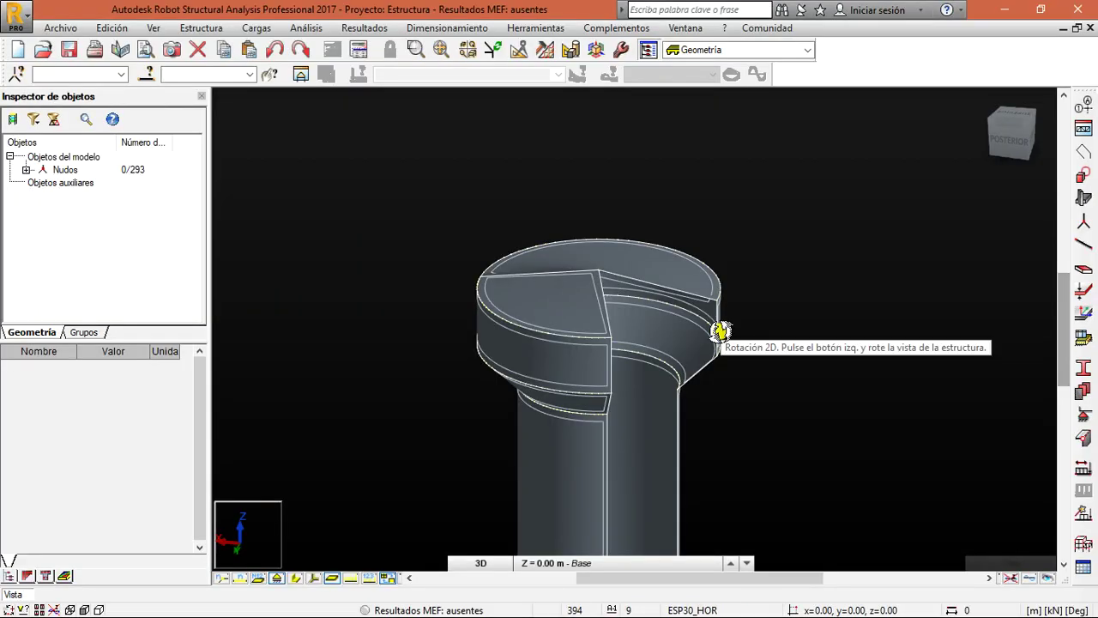
scroll(813, 285, "down", 2)
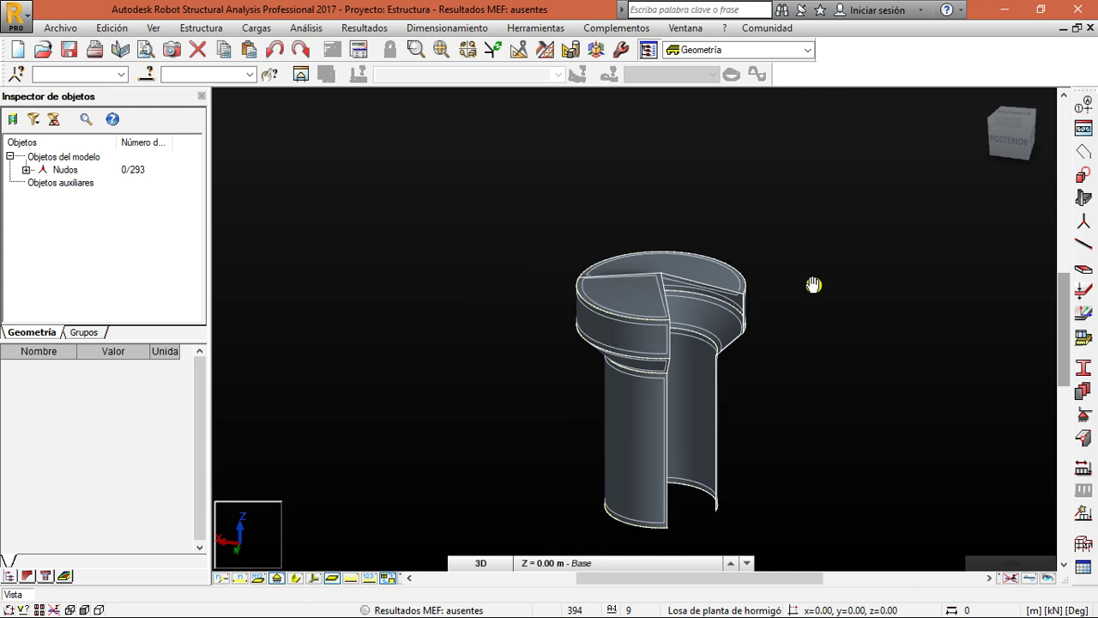
left_click(1010, 139)
scroll(609, 312, "up", 3)
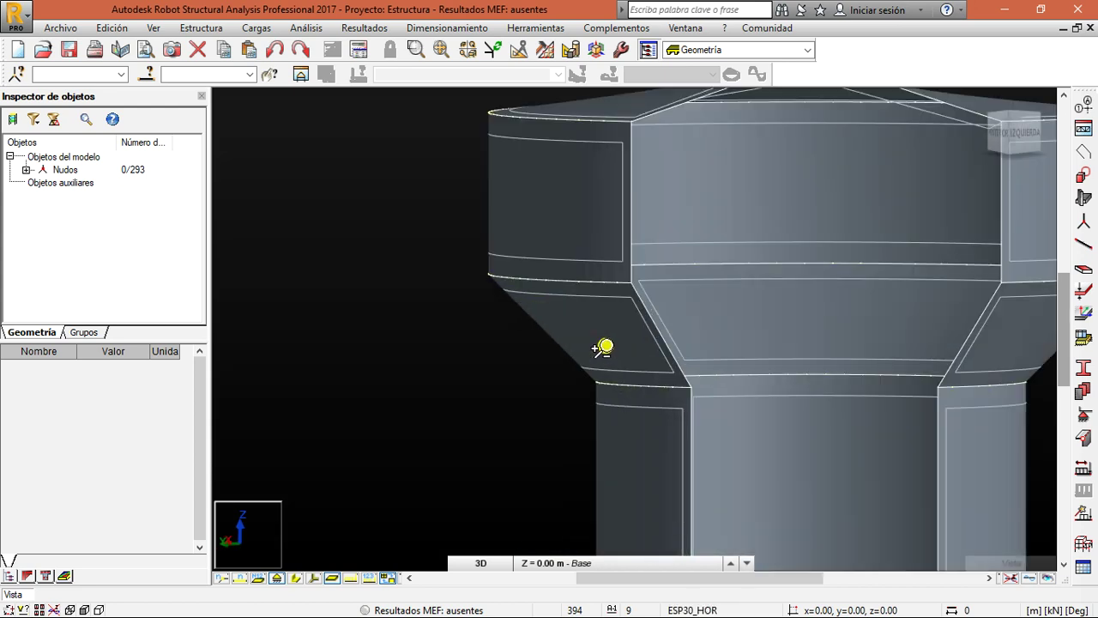
scroll(569, 300, "down", 2)
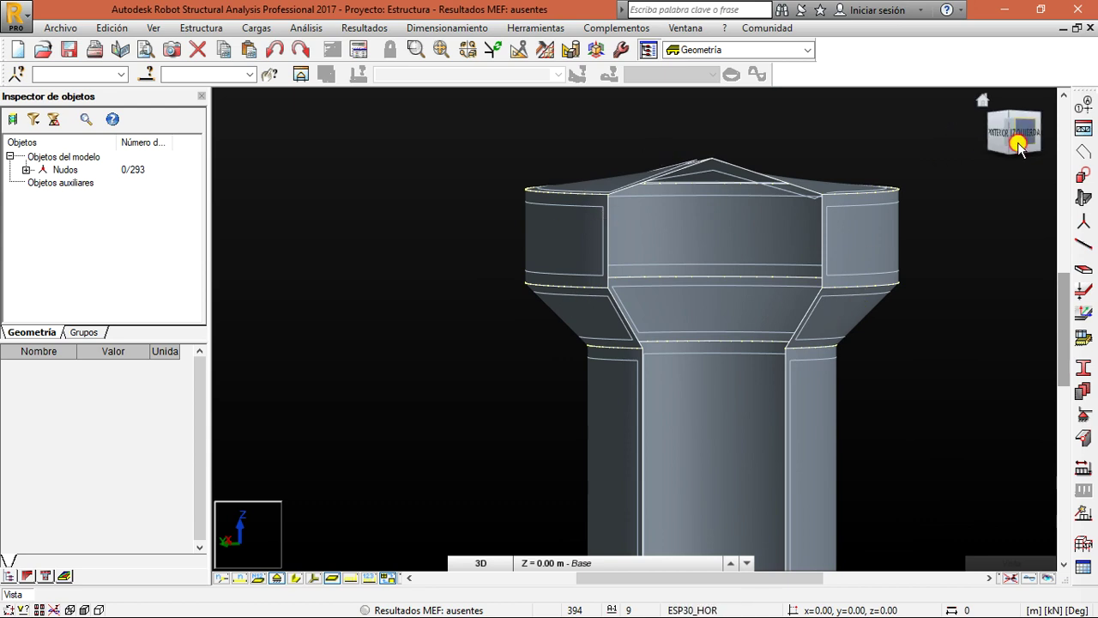
left_click(1012, 140)
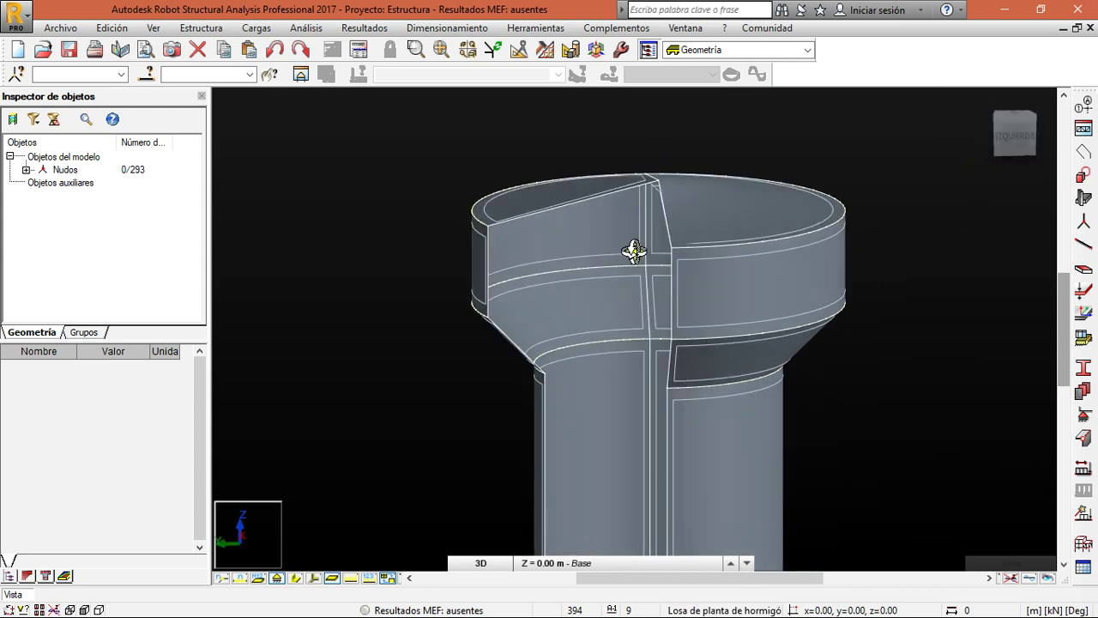
left_click_drag(998, 141, 1080, 186)
scroll(834, 237, "down", 2)
left_click_drag(1009, 159, 1072, 149)
scroll(787, 324, "up", 3)
scroll(702, 415, "down", 2)
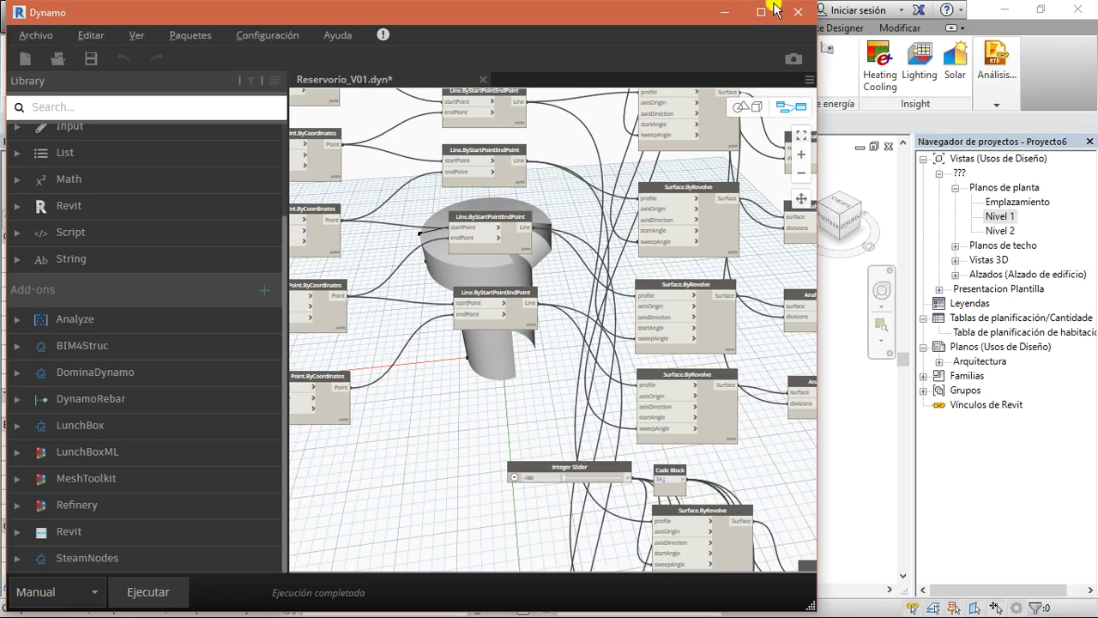
- Close Dynamo without saving the changes to Reservorio_V01.dyn and return to Robot Structural Analysis
left_click(790, 10)
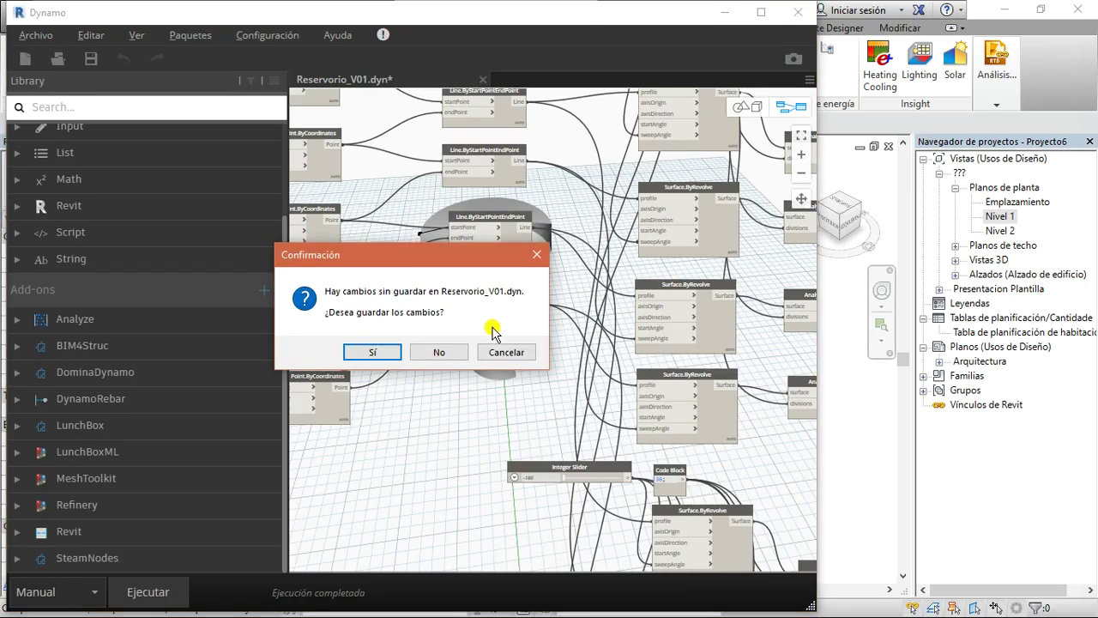
left_click(438, 351)
key("alt+Tab")
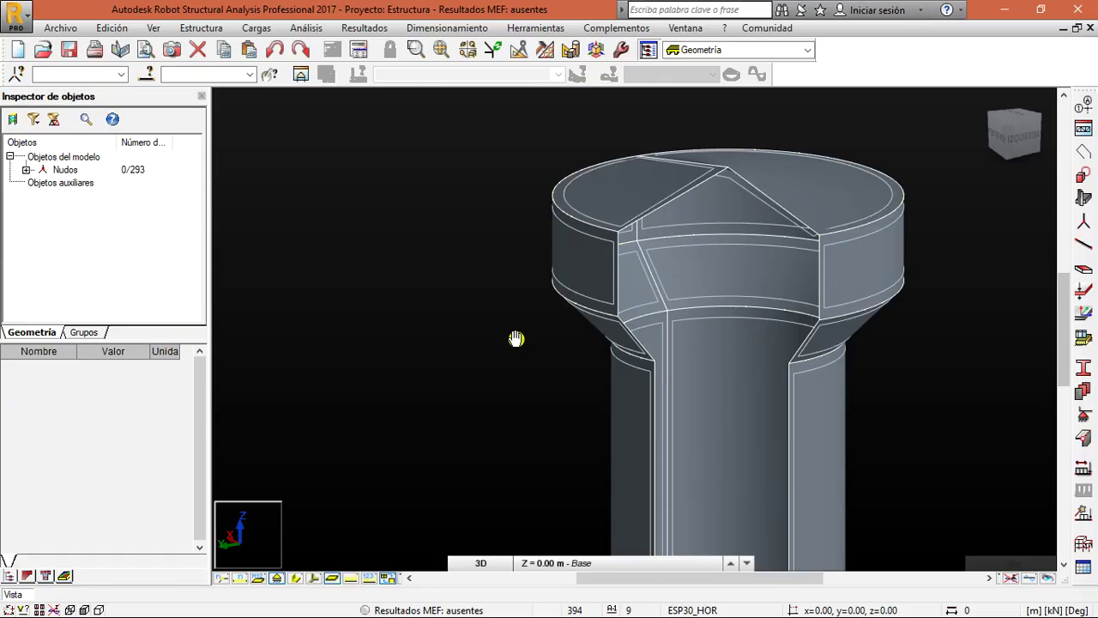
- Switch to the Elementos estructurales.pptx presentation and review the slides on forms with uniform and variable stresses
key("alt+Tab")
key("Tab")
left_click(515, 340)
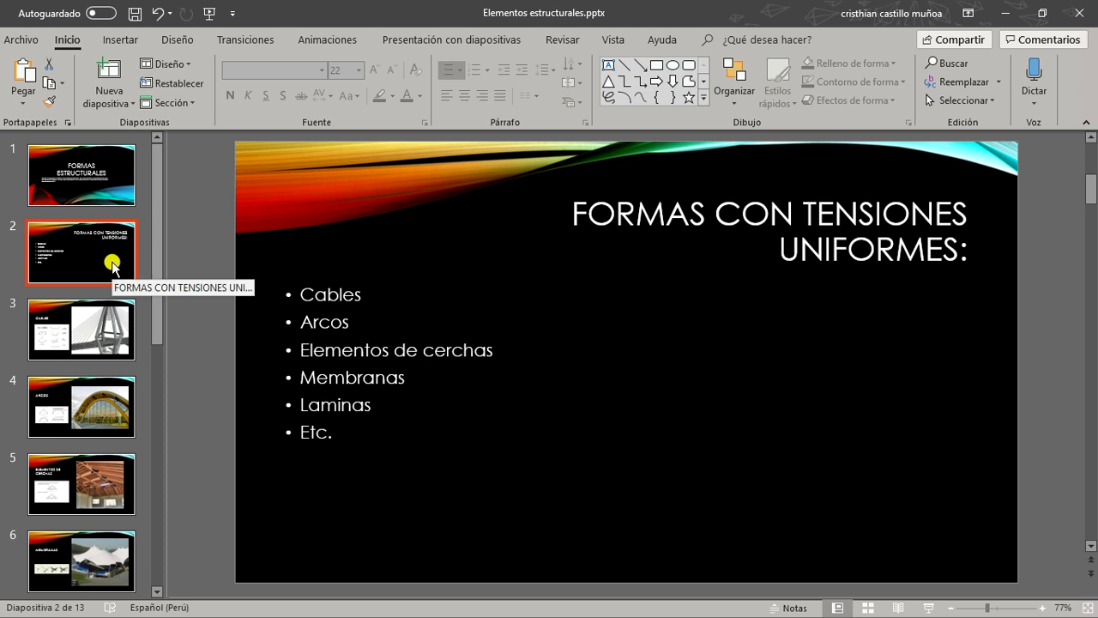
scroll(112, 266, "down", 5)
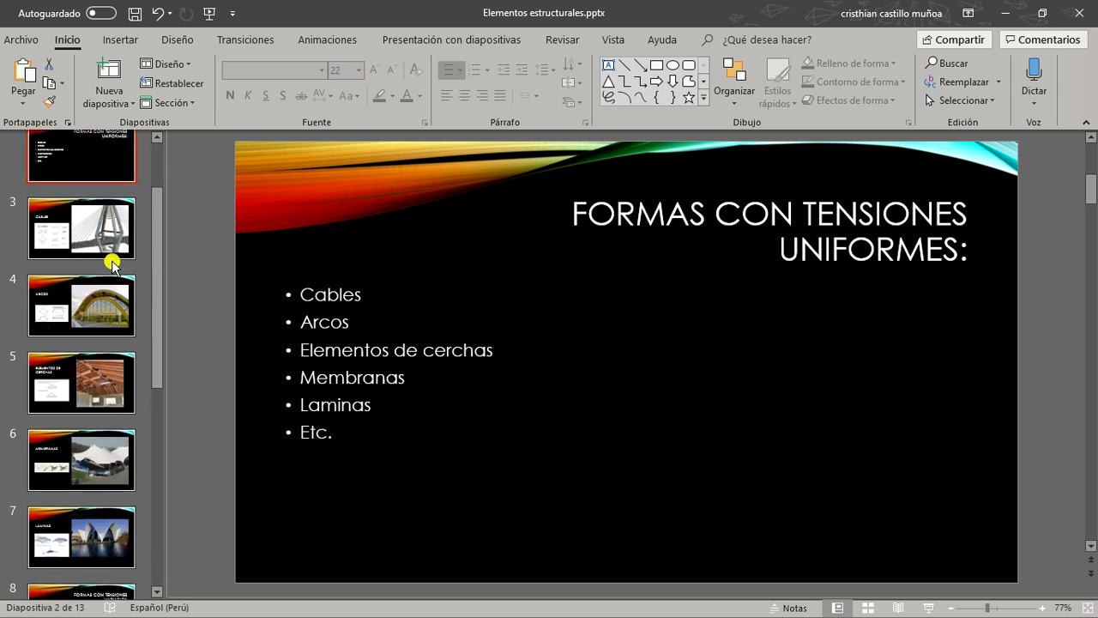
scroll(112, 268, "up", 4)
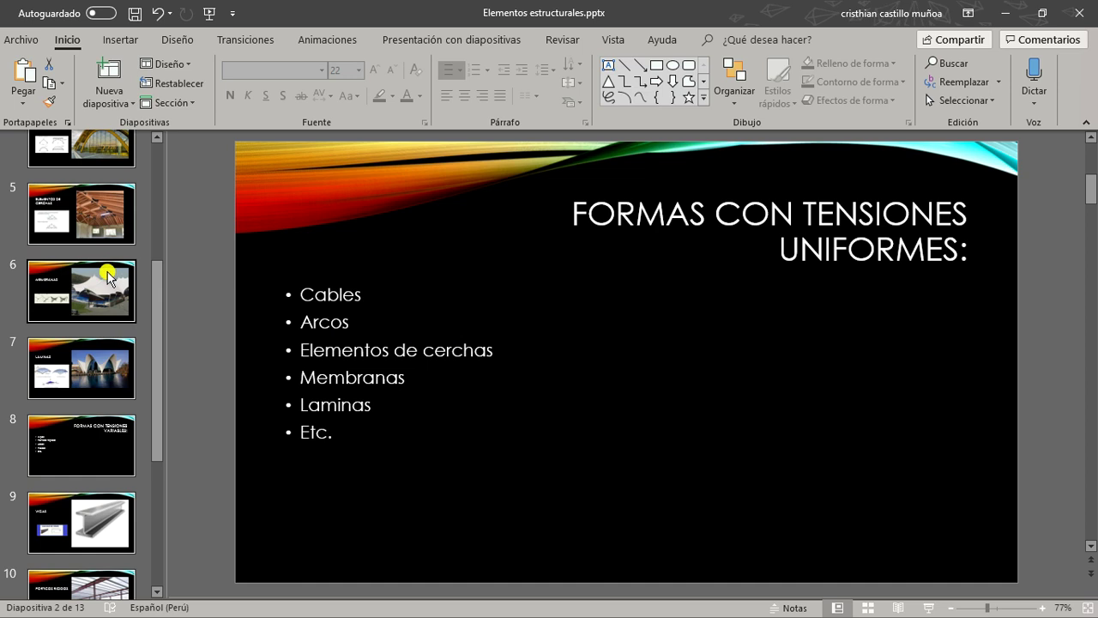
scroll(117, 283, "up", 2)
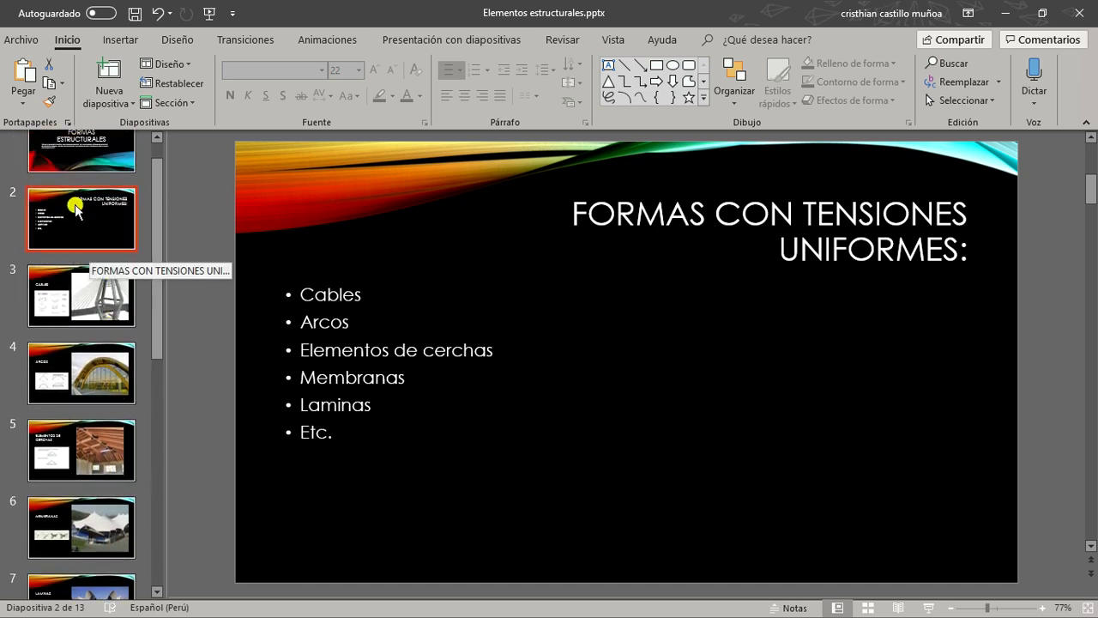
scroll(107, 231, "down", 5)
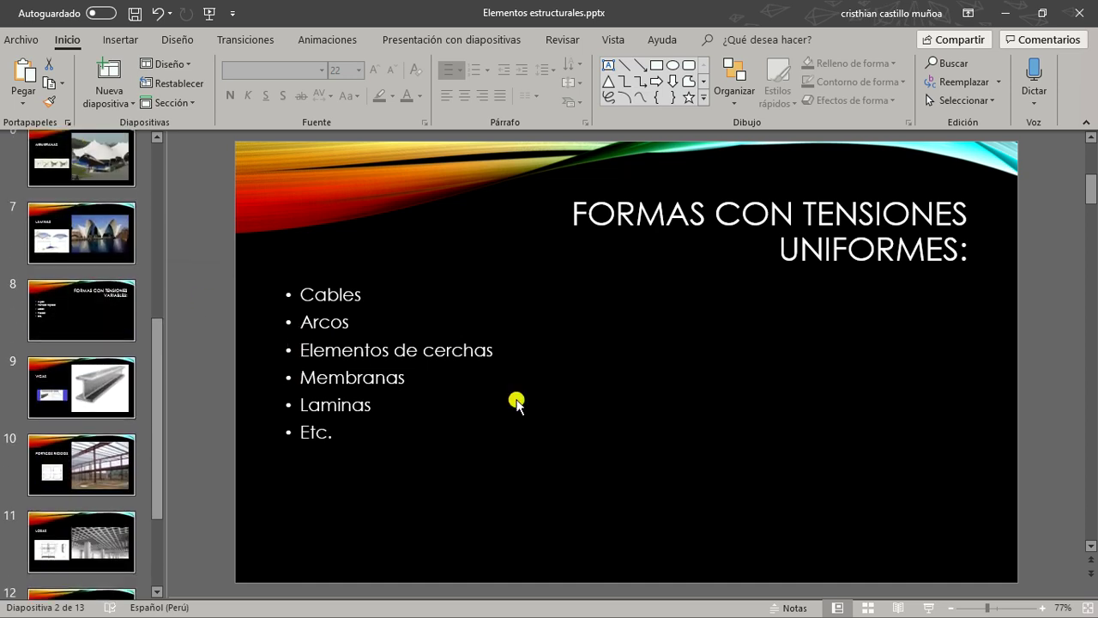
left_click(76, 314)
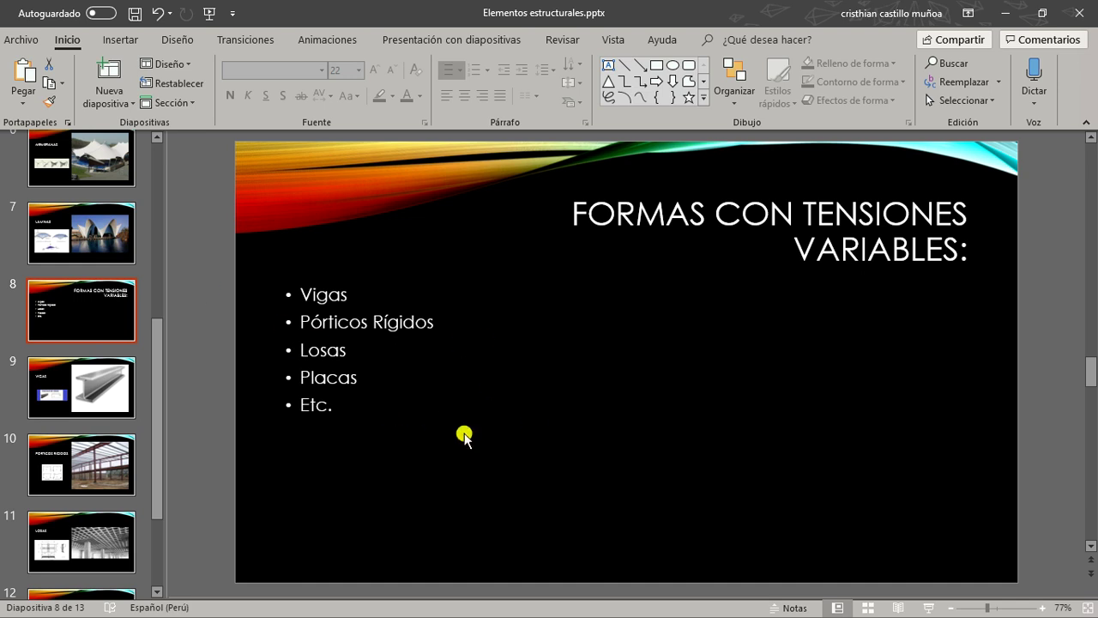
scroll(135, 405, "up", 3)
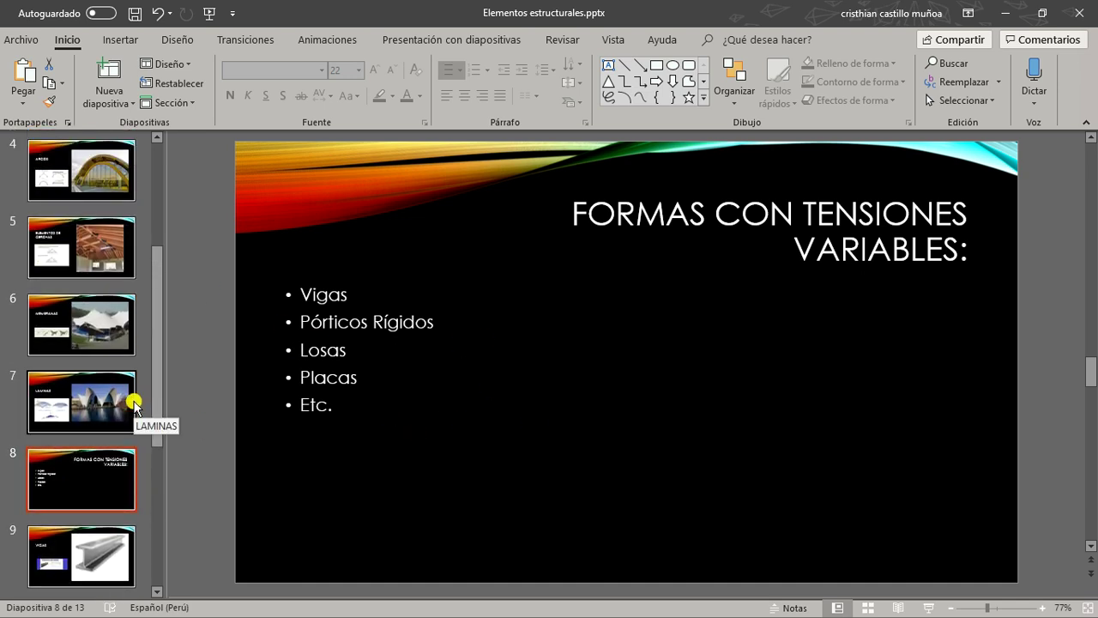
scroll(134, 405, "up", 5)
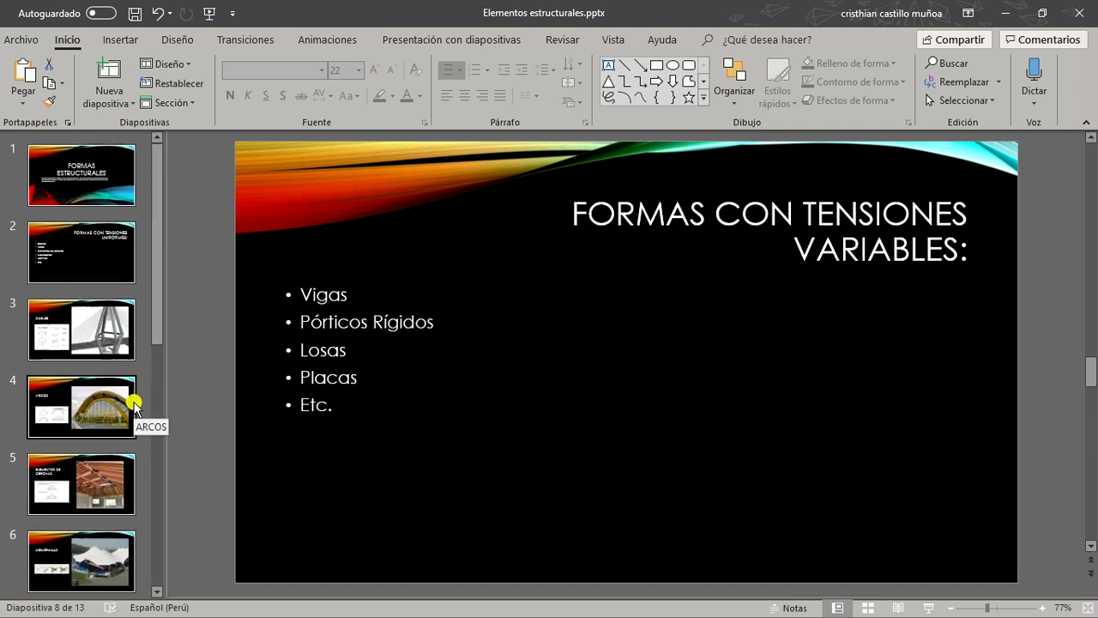
left_click(62, 262)
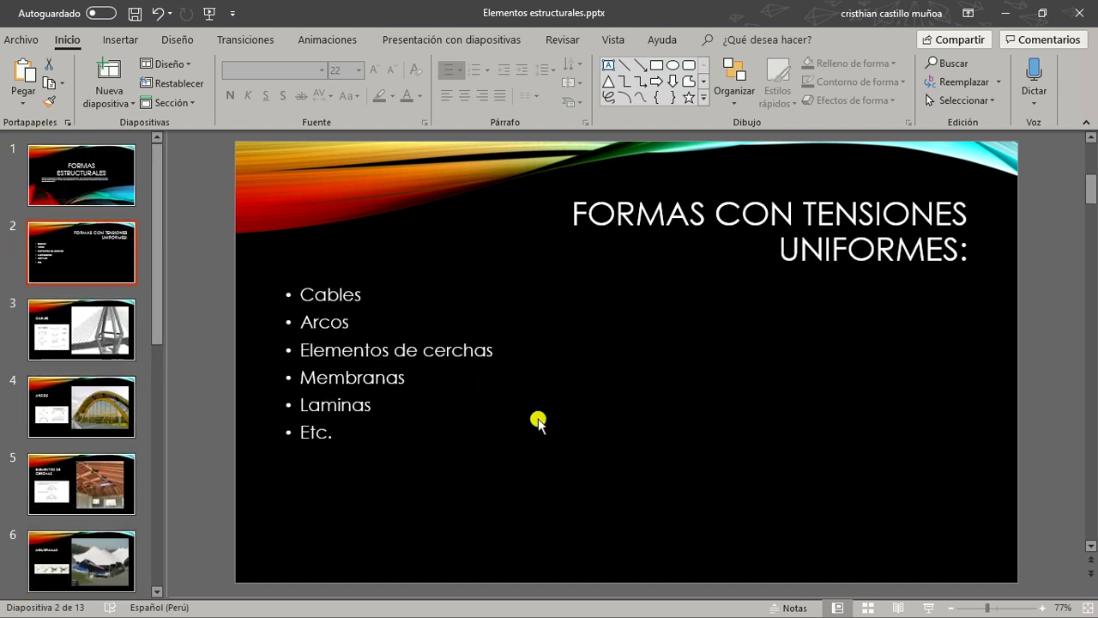
- Close the PowerPoint presentation and Robot Structural Analysis, discarding the changes in both
left_click(1078, 13)
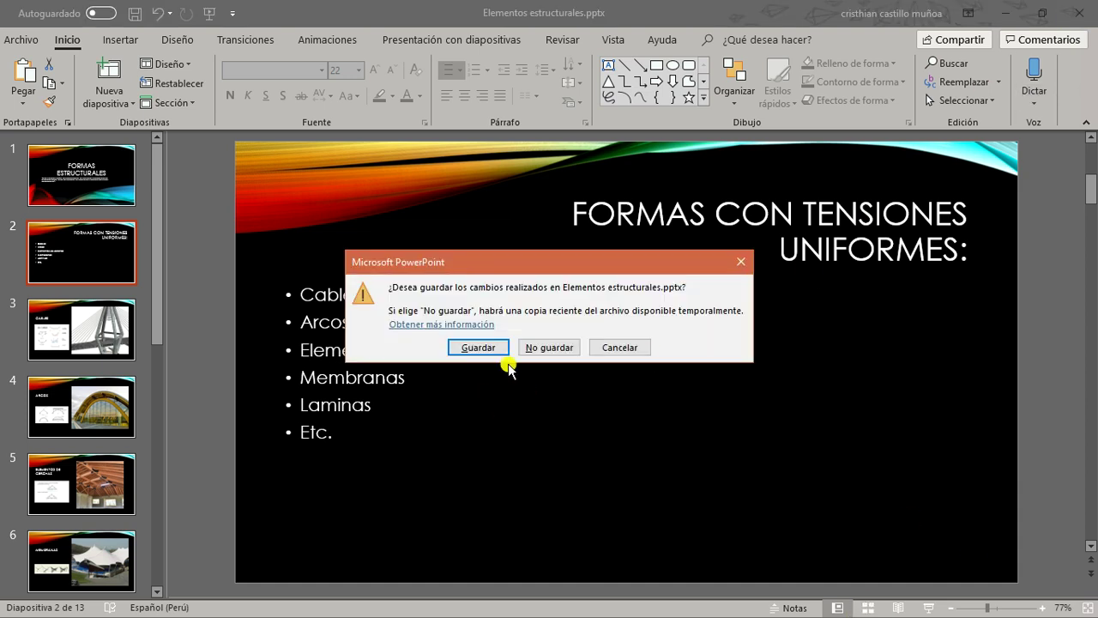
left_click(546, 349)
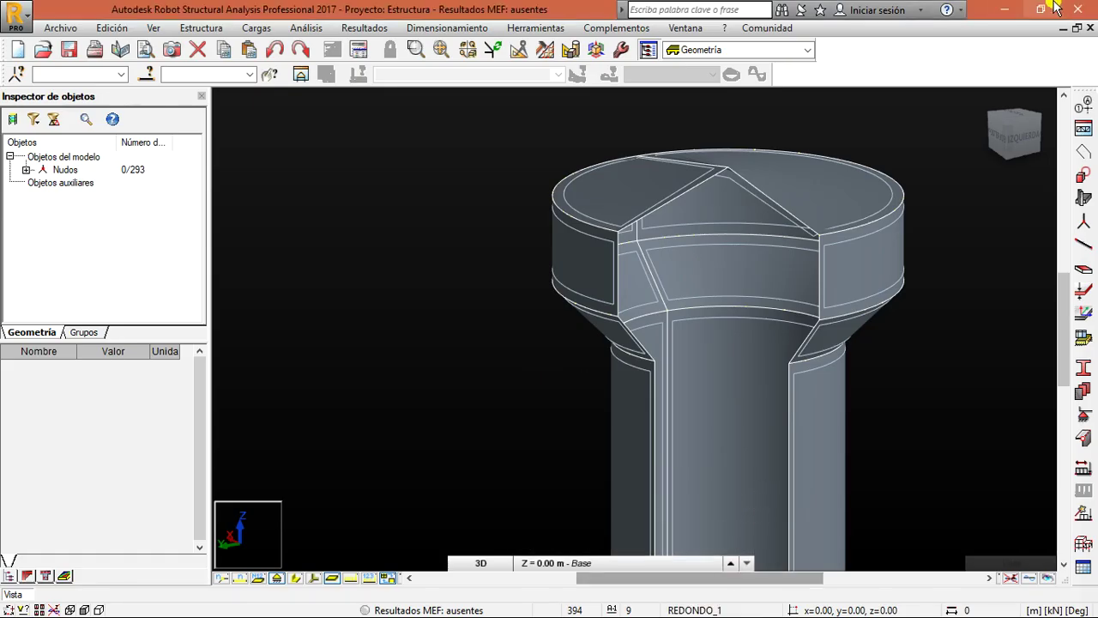
left_click(1078, 10)
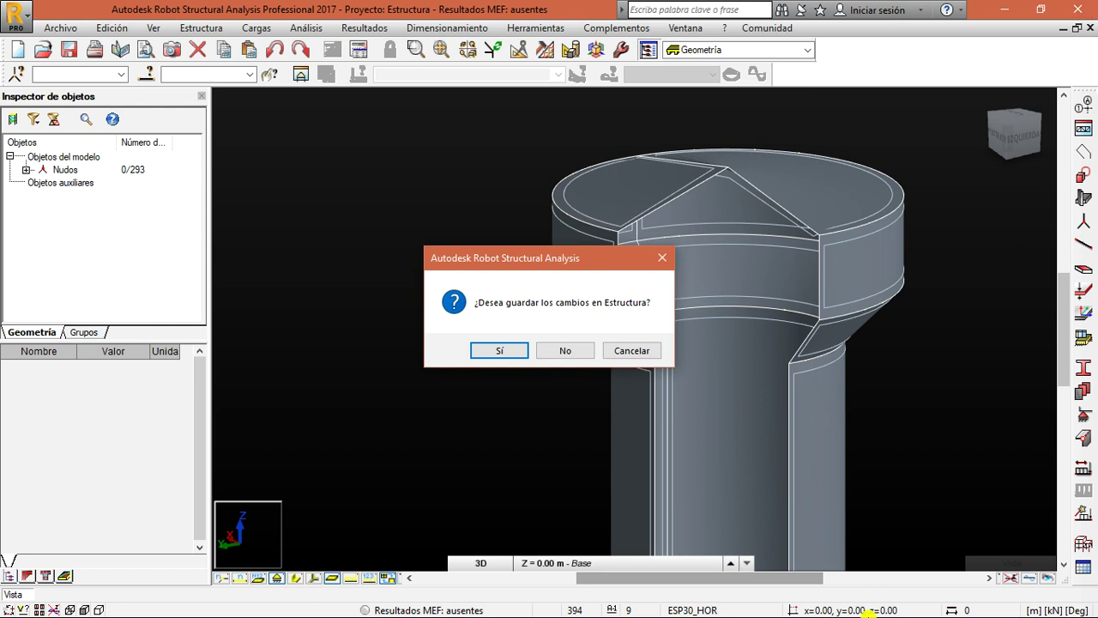
left_click(573, 351)
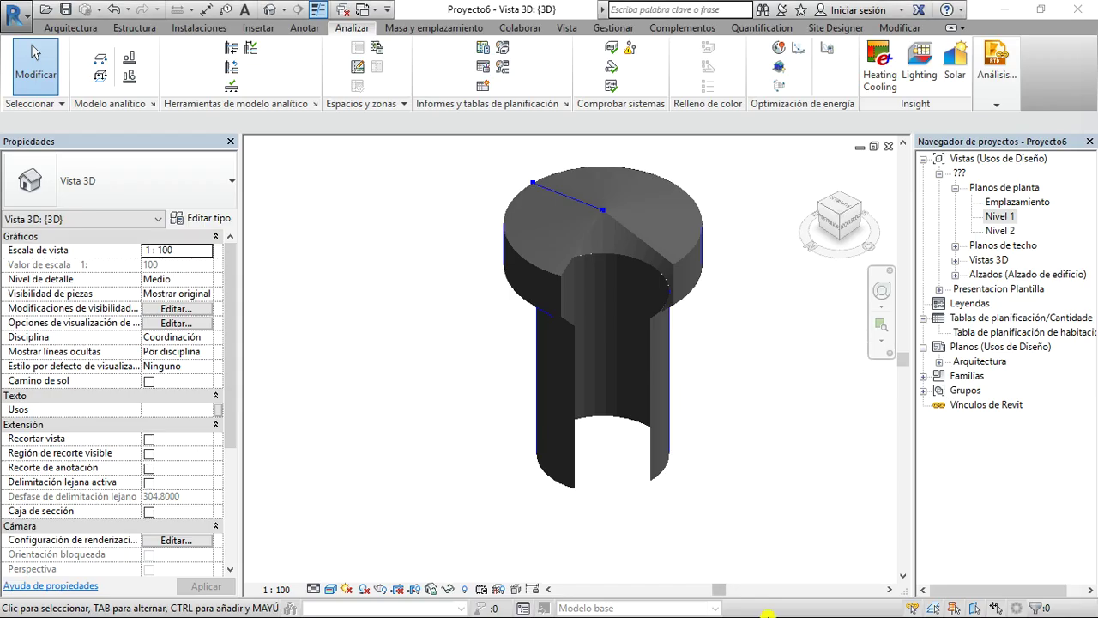
- Close the Revit 3D view and the Nivel 1 floor plan, discarding the changes to Proyecto6
scroll(839, 399, "down", 2)
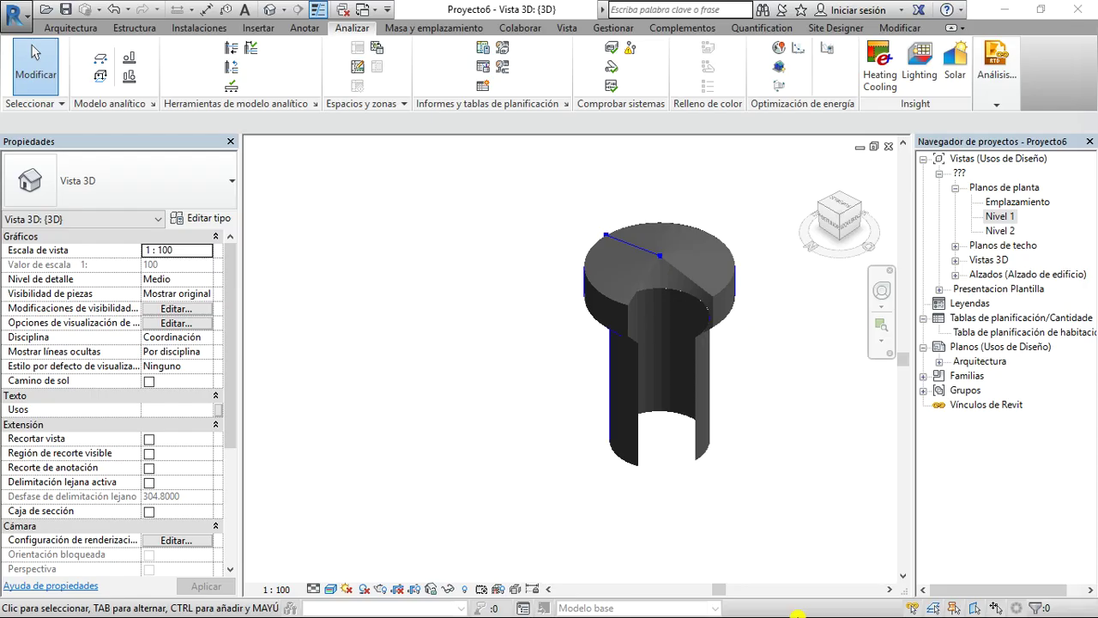
key("alt+Tab")
key("alt+Tab")
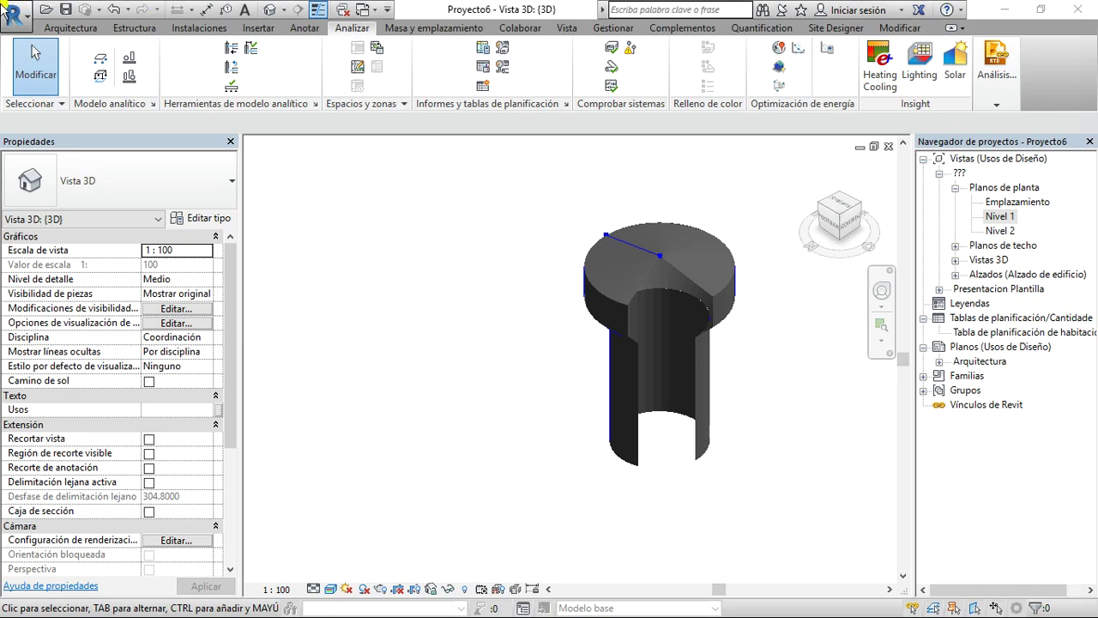
left_click(891, 146)
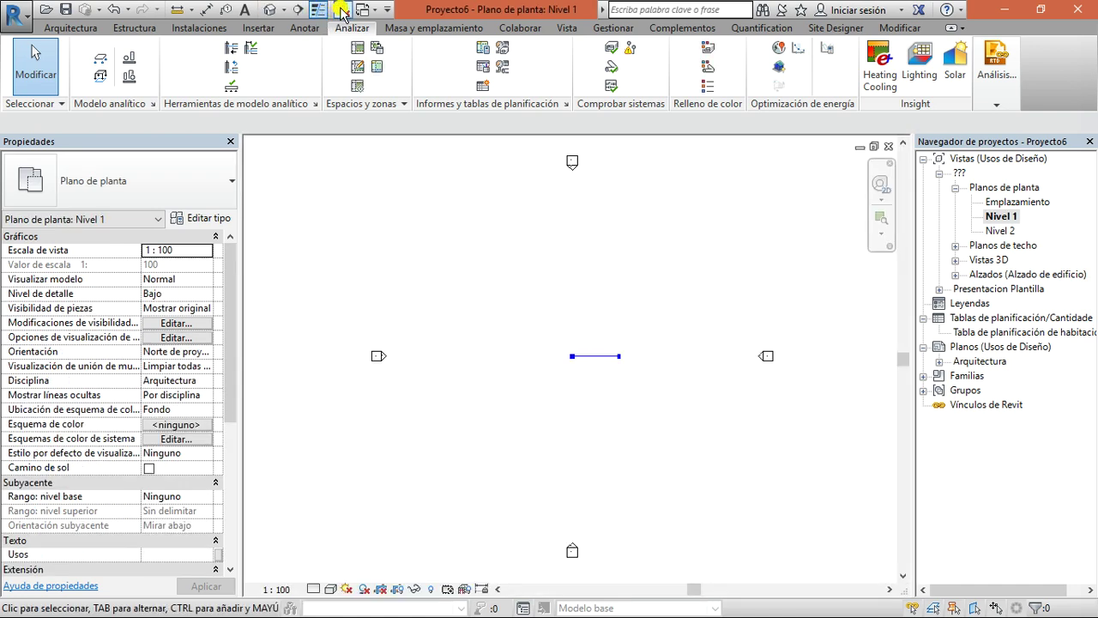
left_click(889, 146)
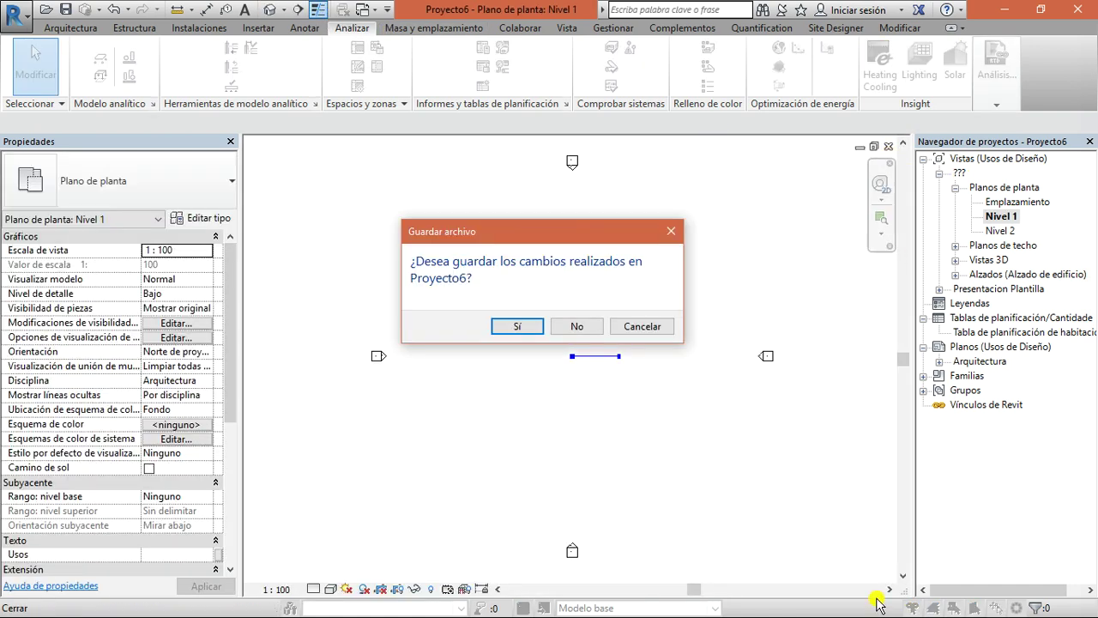
left_click(556, 326)
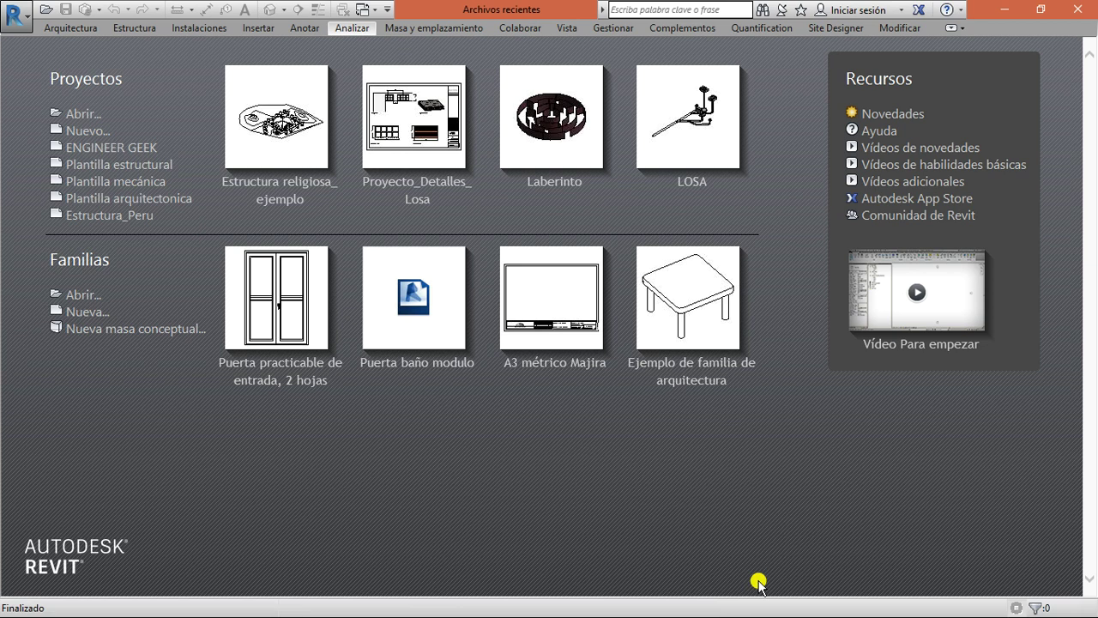
- Minimize Revit to view the desktop and restore its recent files screen
left_click(430, 613)
left_click(1006, 13)
left_click(1007, 11)
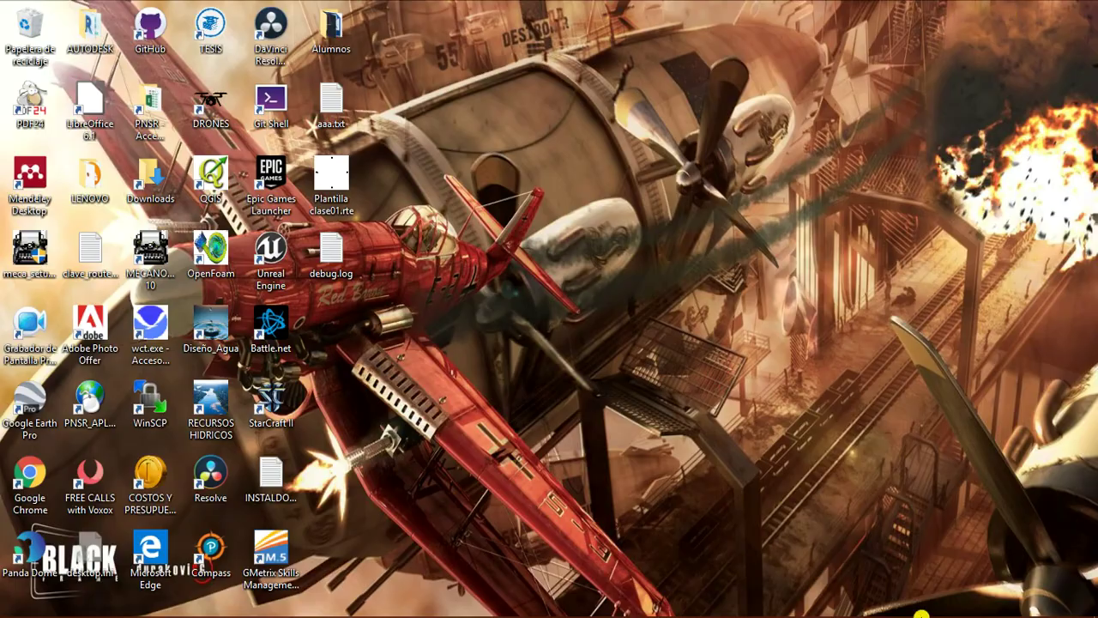
left_click(456, 605)
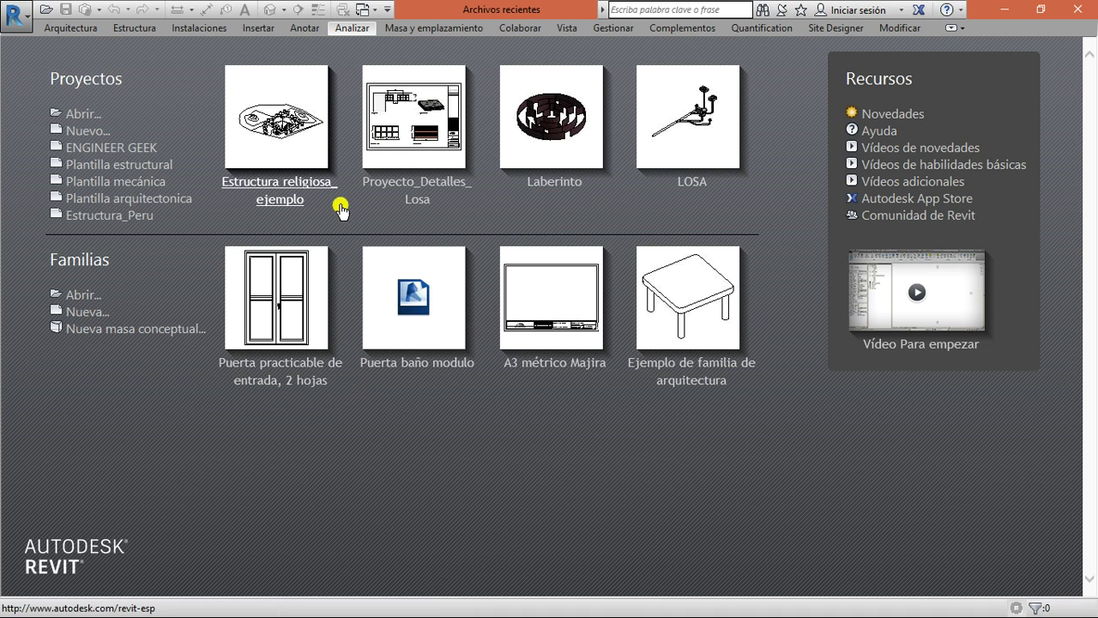
- Open the recent project Proyecto_Detalles_Losa and review the details on its Losa sheet
left_click(411, 189)
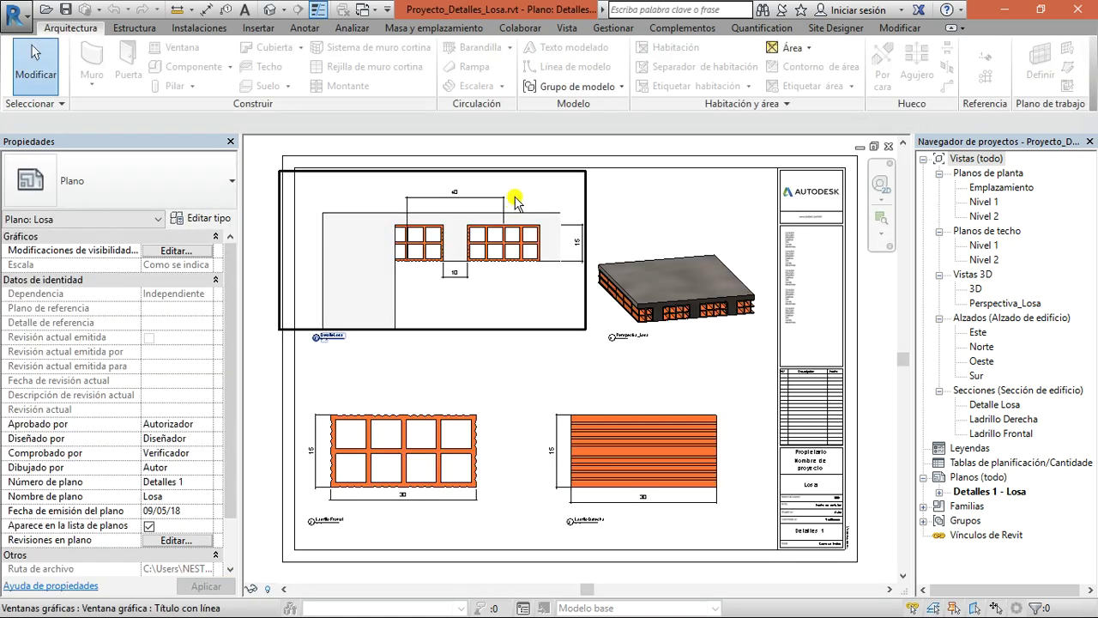
scroll(419, 440, "up", 1)
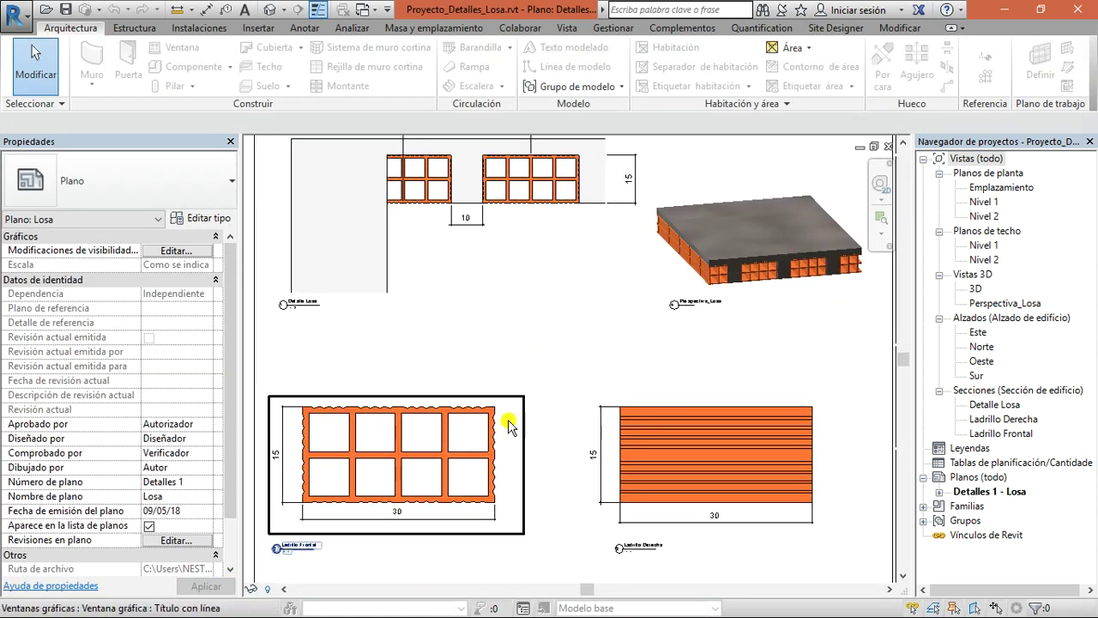
scroll(518, 424, "down", 1)
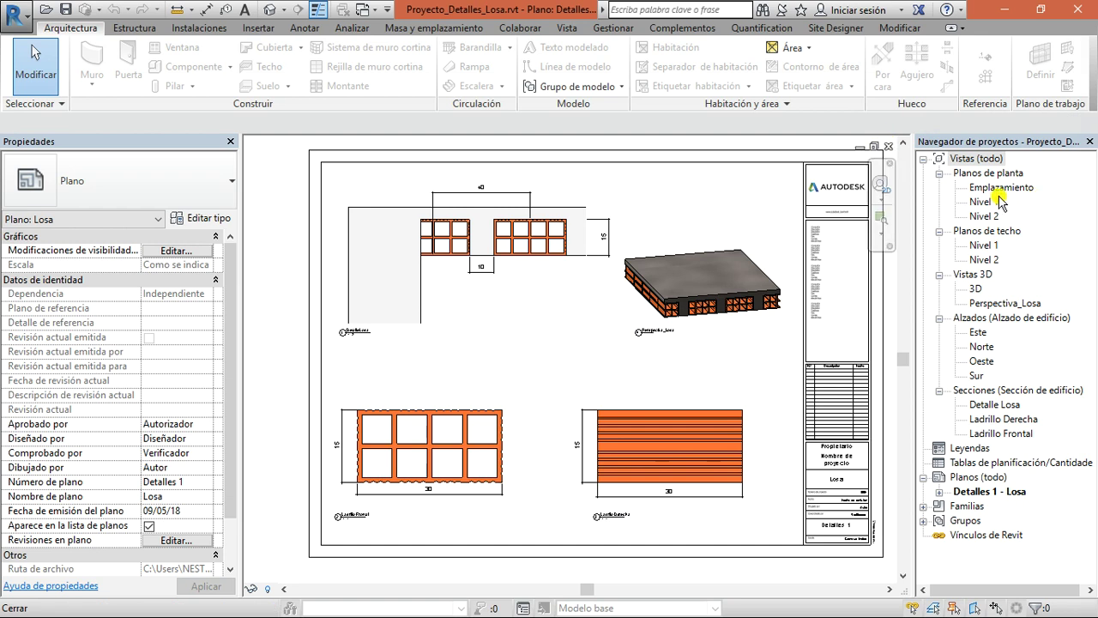
- Open the default 3D view of the slab structure and set its visual style to Colores coherentes
left_click(271, 9)
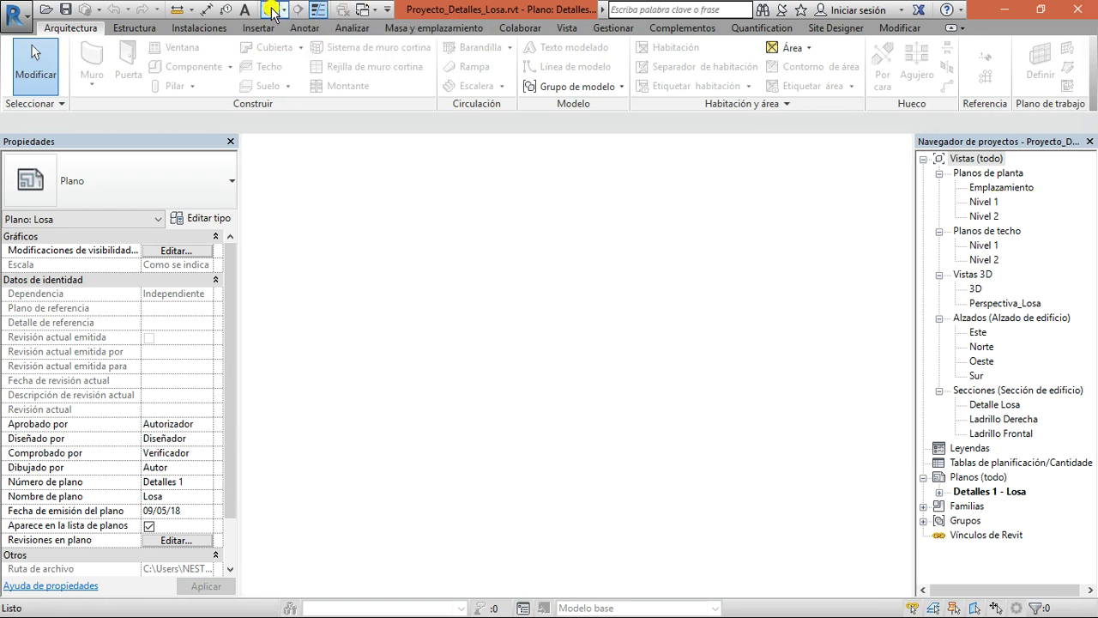
mouse_move(605, 337)
middle_mouse_down("shift")
mouse_move(569, 343)
mouse_move(588, 575)
mouse_move(576, 177)
mouse_move(752, 176)
mouse_move(708, 579)
mouse_move(561, 407)
middle_mouse_up("shift")
left_click(334, 589)
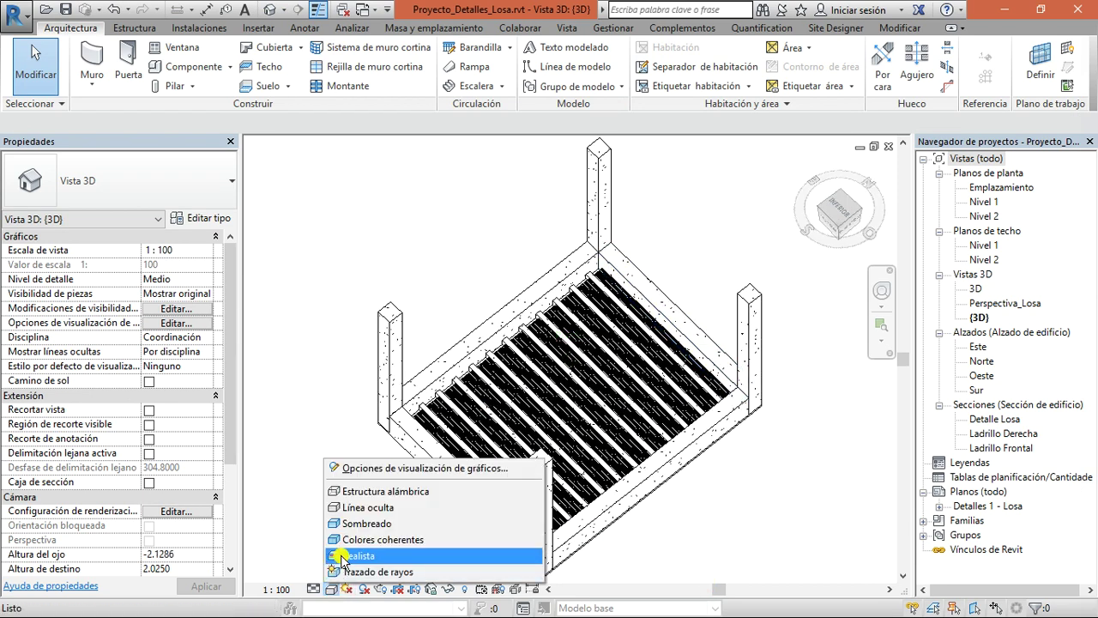
left_click(329, 538)
left_click_drag(828, 218, 716, 461)
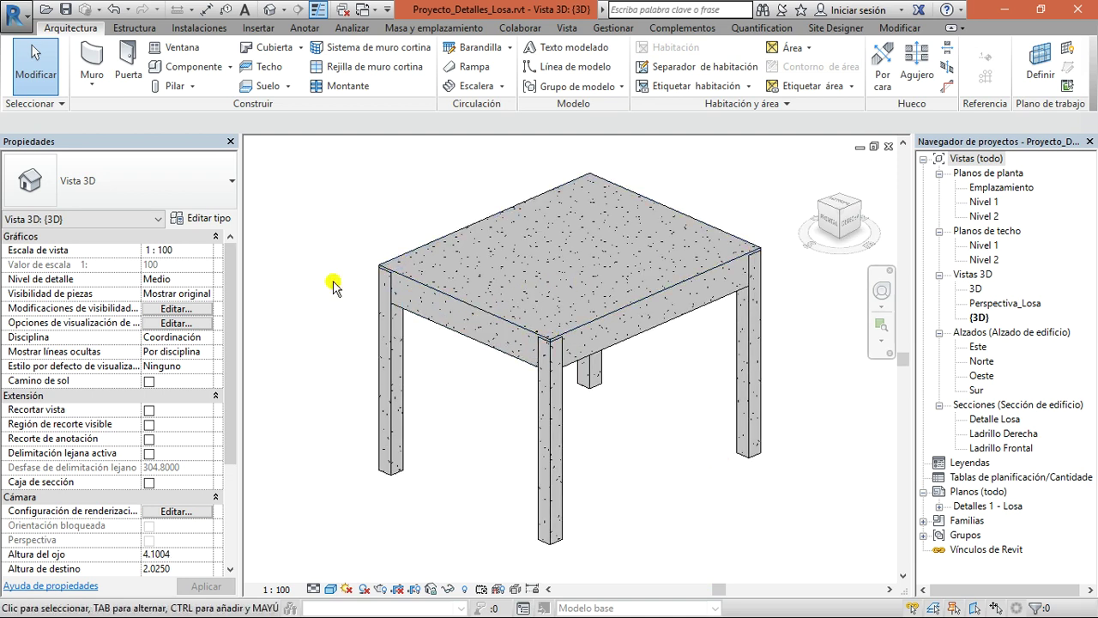
- Turn on the 3D view's section box and pull two of its side faces inward to cut through the slab
left_click(149, 482)
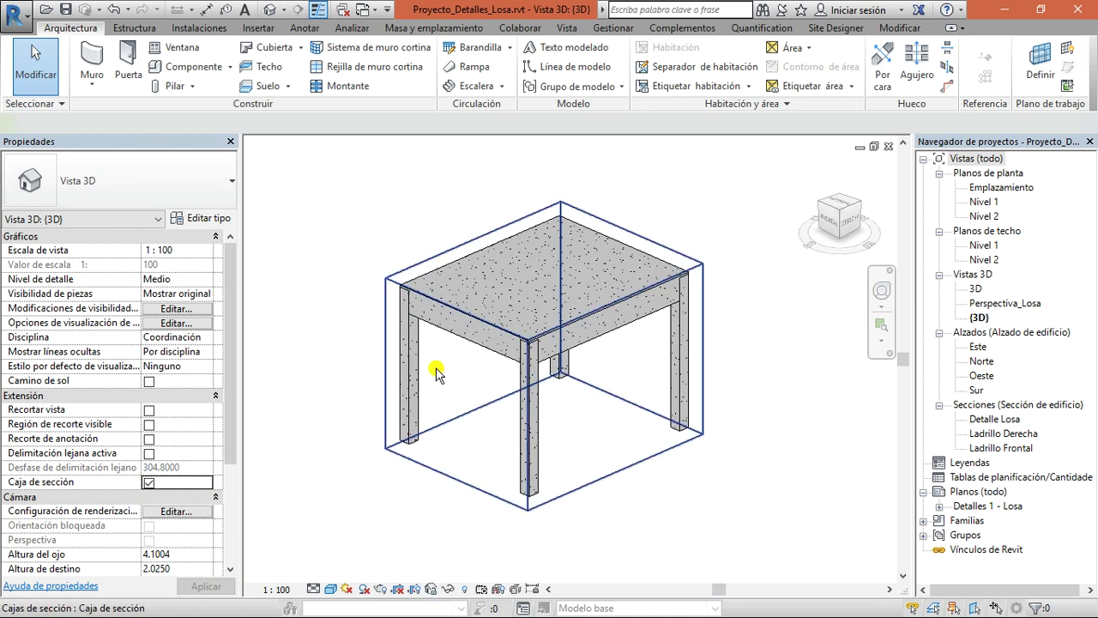
left_click(436, 370)
left_click_drag(503, 372, 596, 320)
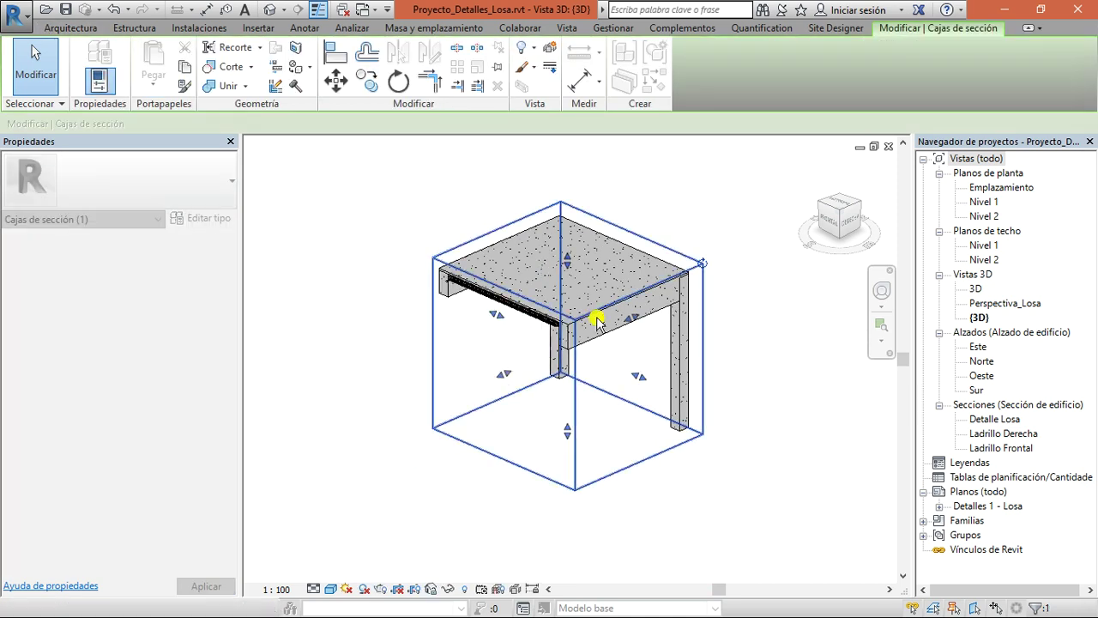
left_click_drag(641, 376, 566, 329)
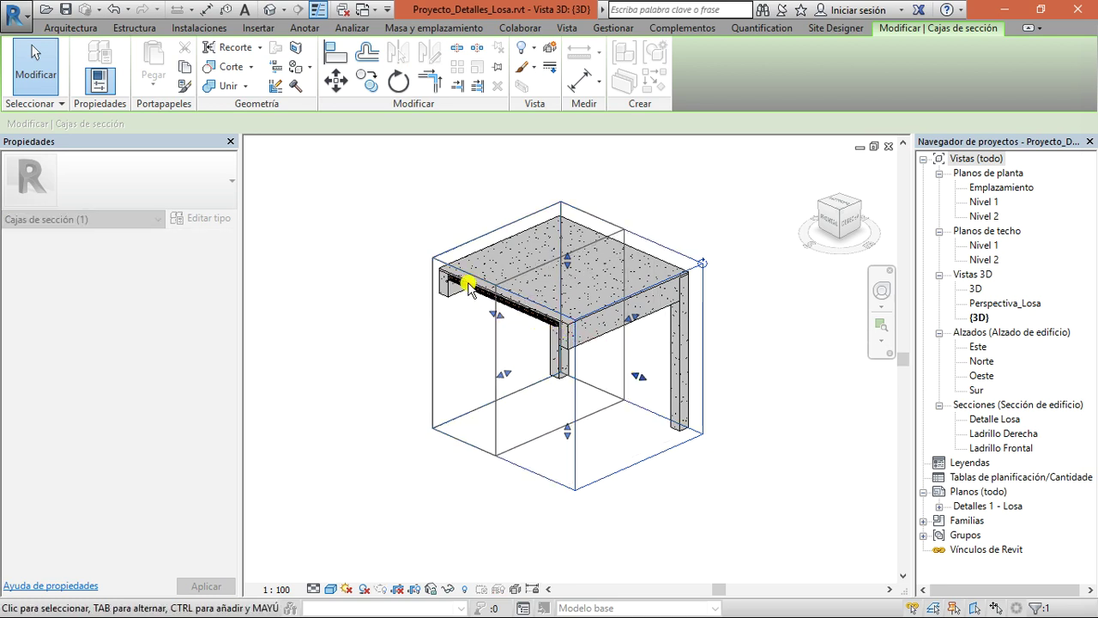
left_click_drag(469, 287, 472, 288)
- Examine the hollow bricks exposed along the slab's cut face and select one Ladrillos_Detalles row to read its properties
left_click_drag(863, 216, 789, 206)
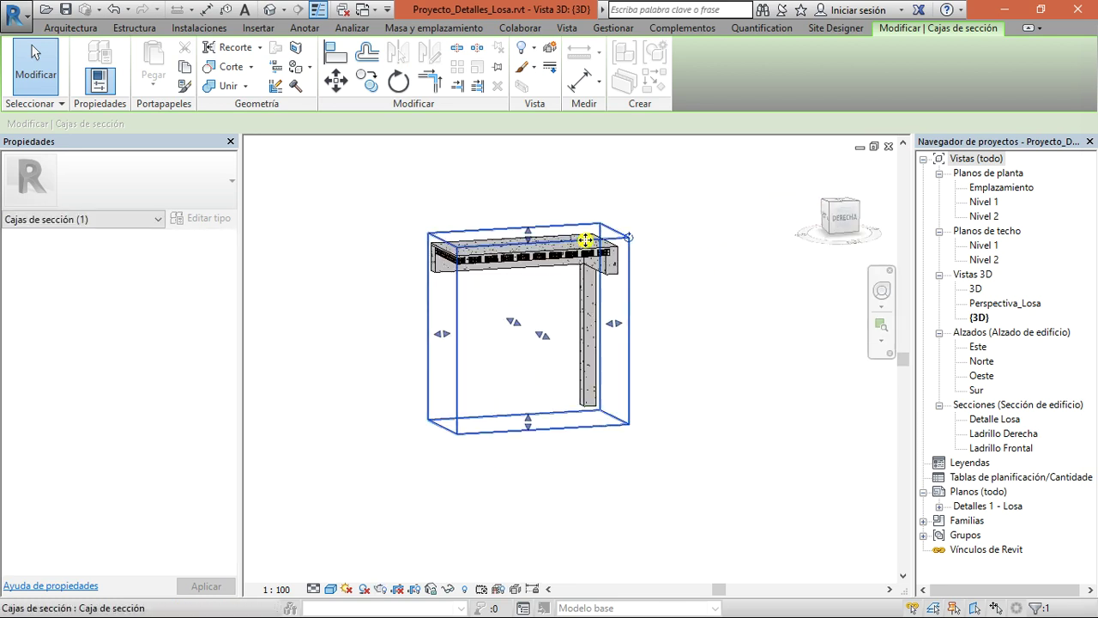
scroll(441, 272, "up", 8)
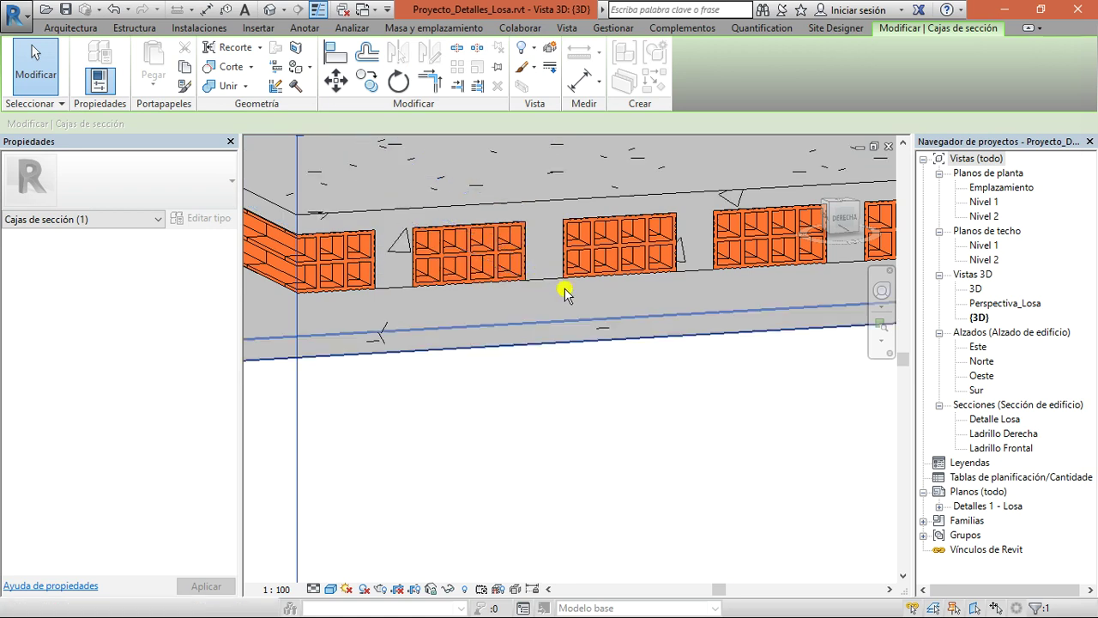
middle_click_drag(564, 290, 491, 354)
scroll(492, 356, "down", 2)
middle_click_drag(714, 314, 508, 389)
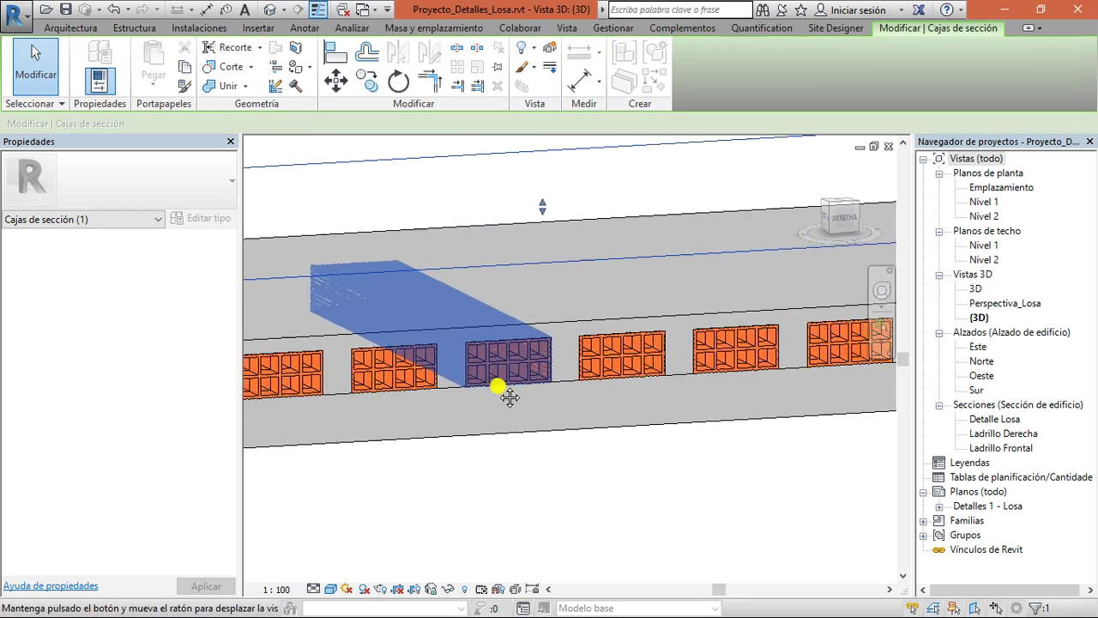
middle_click_drag(637, 373, 606, 351, "shift")
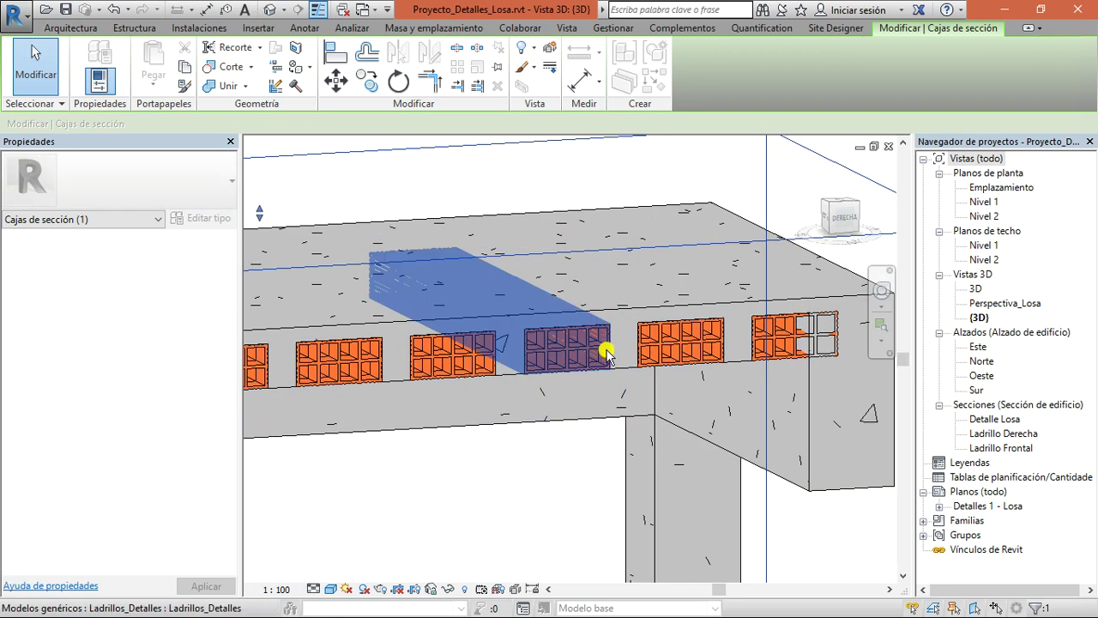
left_click(712, 334)
middle_click_drag(692, 335, 643, 319, "shift")
scroll(730, 318, "down", 2)
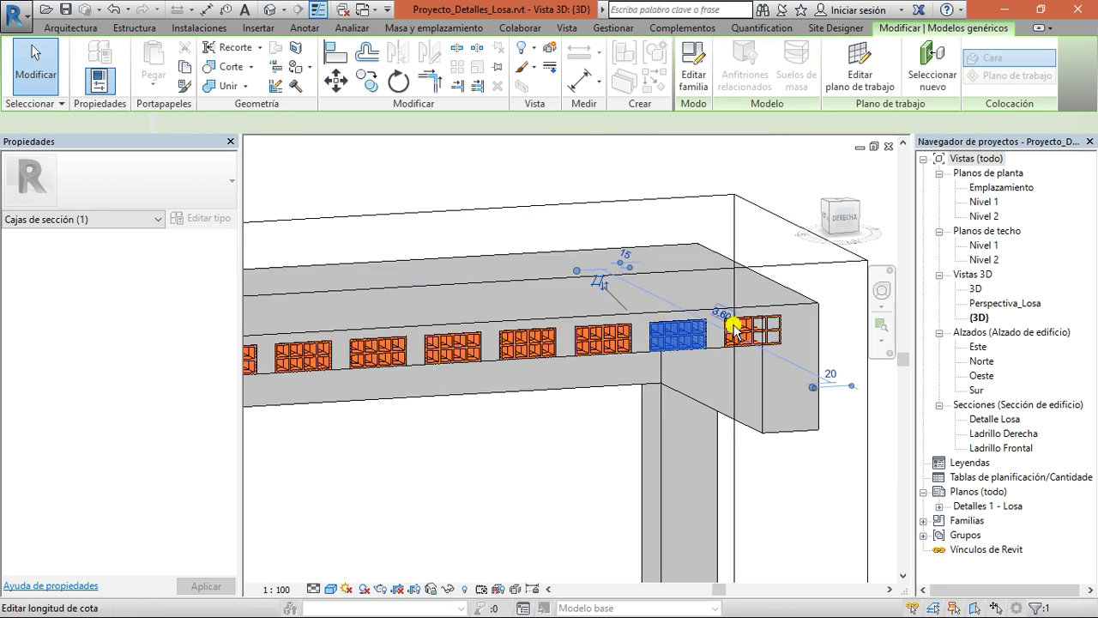
scroll(742, 330, "up", 2)
scroll(742, 333, "down", 3)
scroll(493, 343, "up", 4)
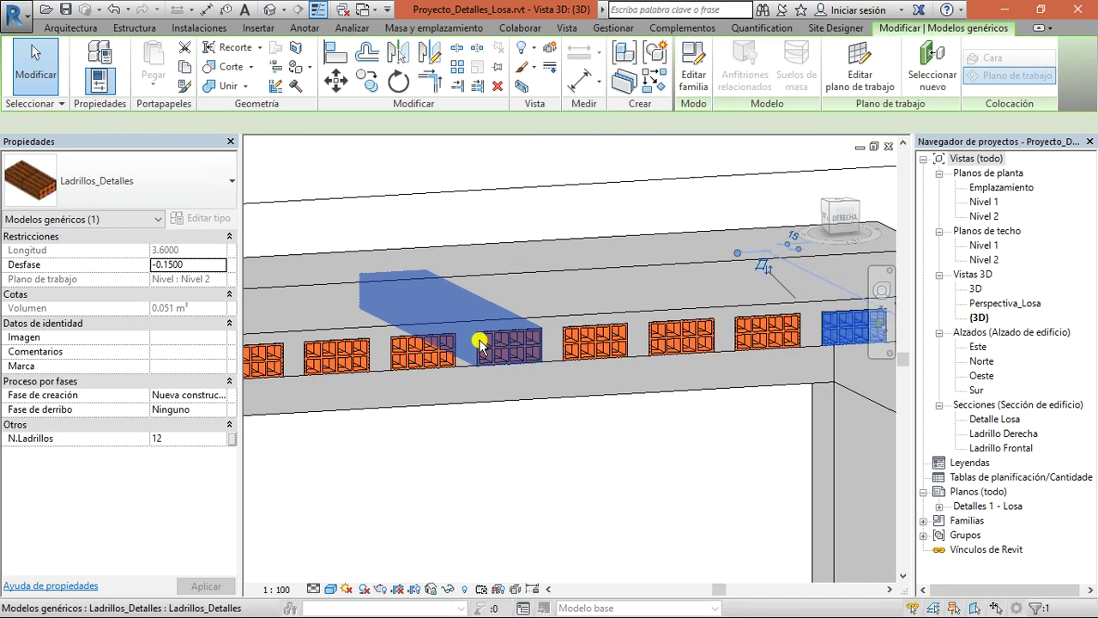
- Inspect the properties of the 10 x 15 concrete joist between the bricks and of the 5 cm floor above them
left_click(461, 351)
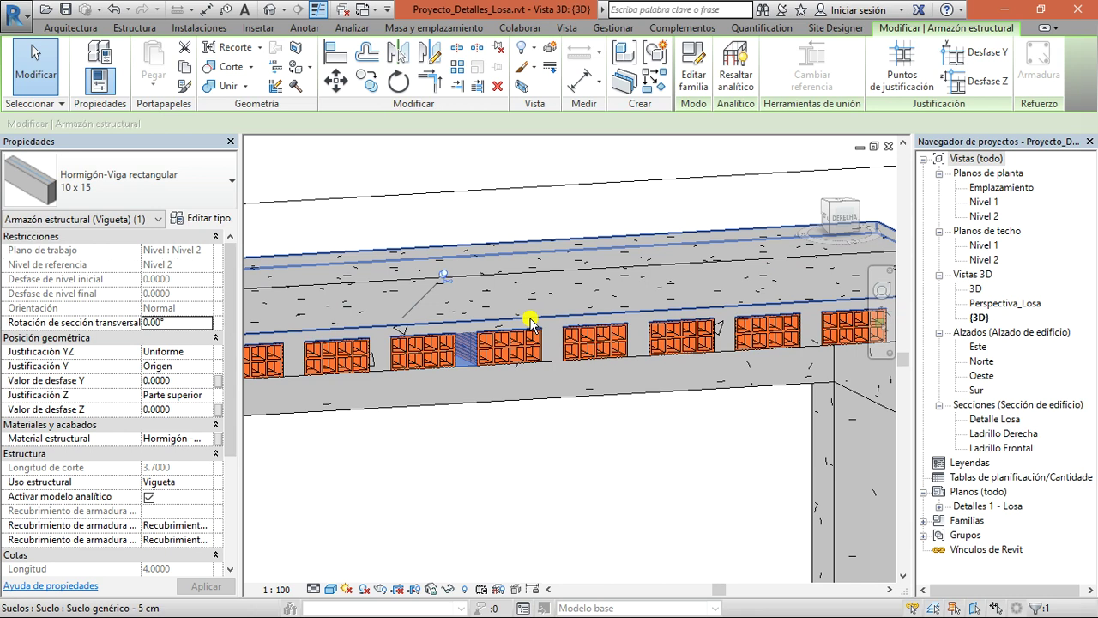
left_click(532, 322)
scroll(515, 316, "down", 5)
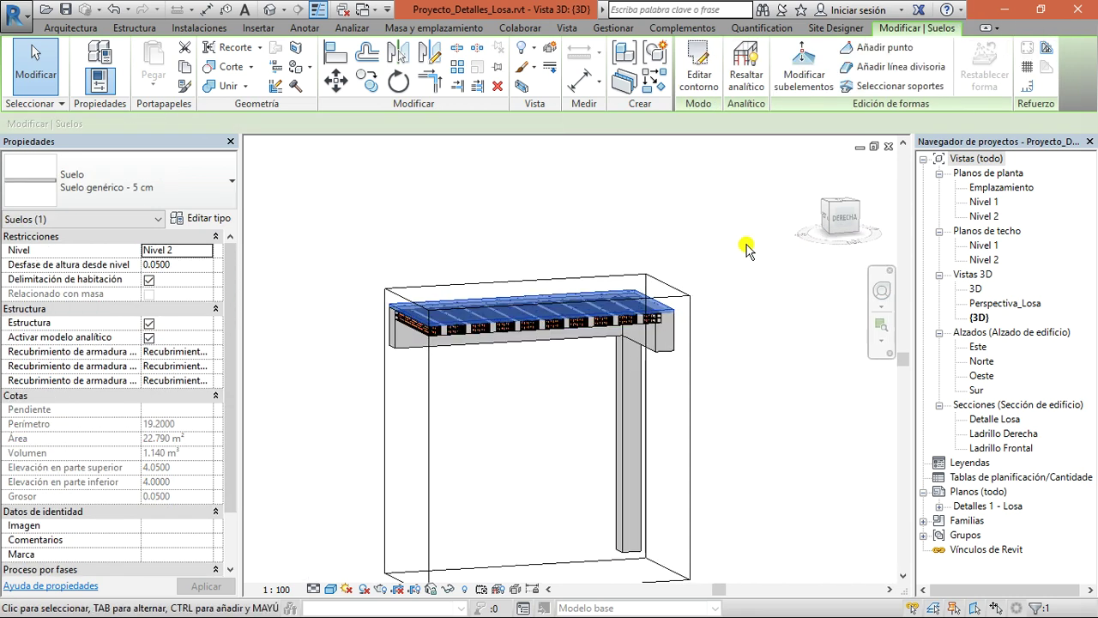
left_click(745, 248)
- Examine the cut slab from another angle and select a Ladrillos_Detalles row near the middle of the cut face
left_click_drag(839, 218, 735, 238)
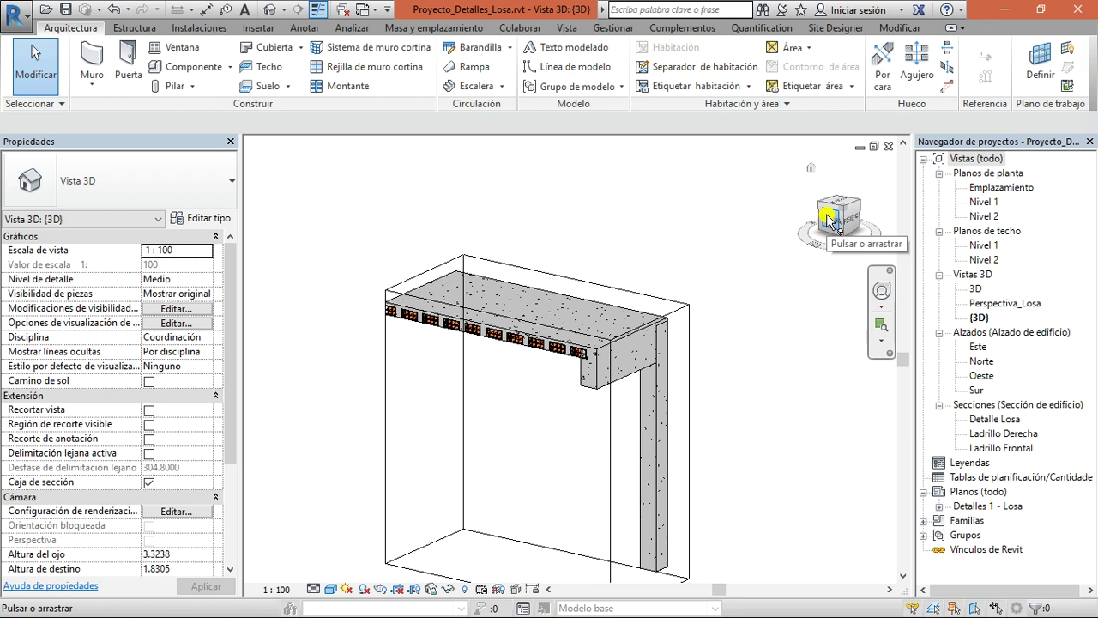
mouse_move(828, 220)
left_mouse_down()
mouse_move(865, 214)
mouse_move(268, 226)
mouse_move(795, 257)
mouse_move(761, 240)
left_mouse_up()
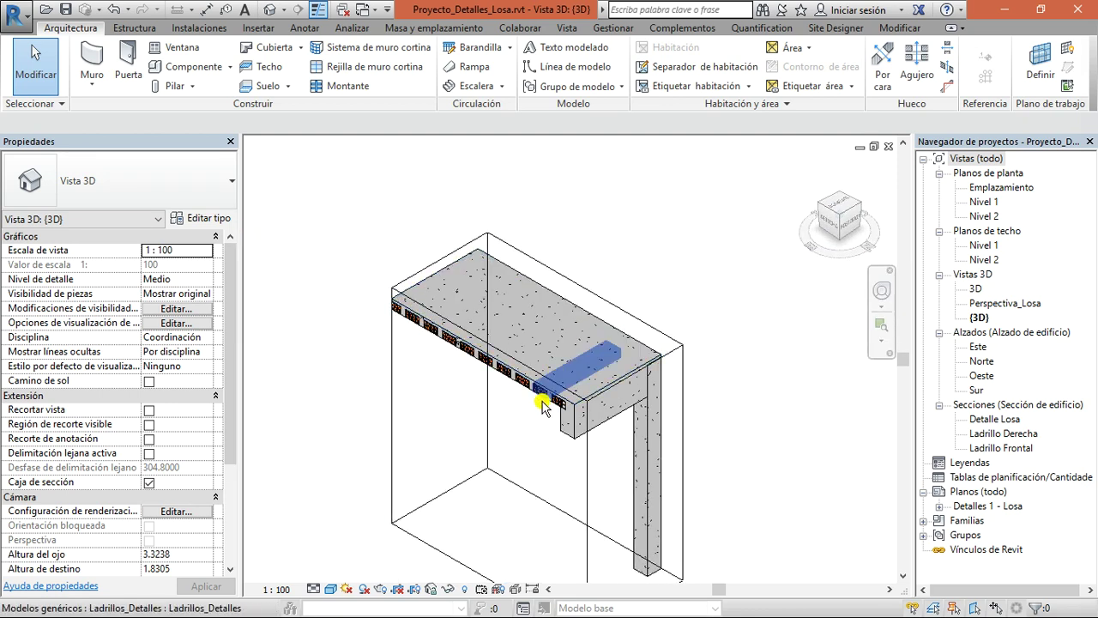
scroll(526, 343, "up", 5)
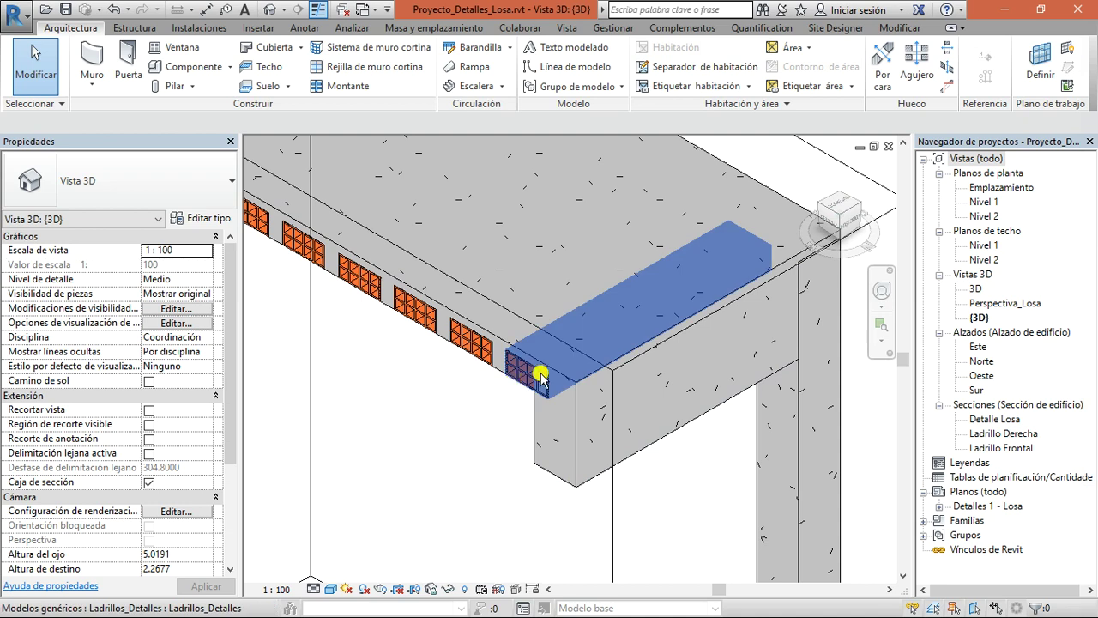
scroll(527, 381, "down", 5)
scroll(713, 456, "up", 5)
scroll(665, 388, "up", 2)
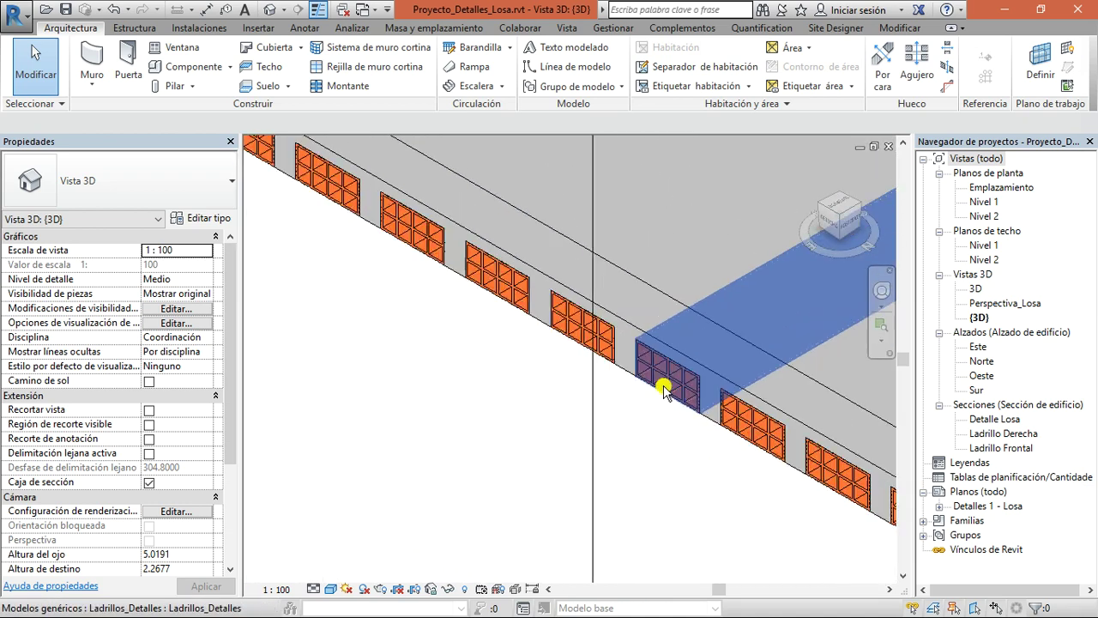
left_click(665, 389)
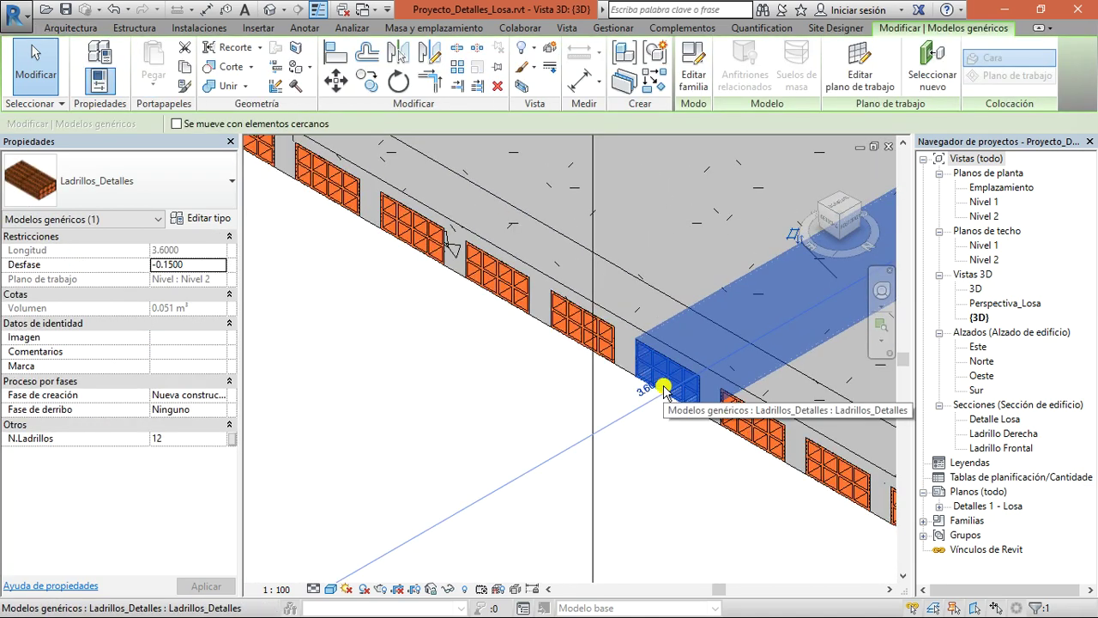
scroll(665, 388, "down", 4)
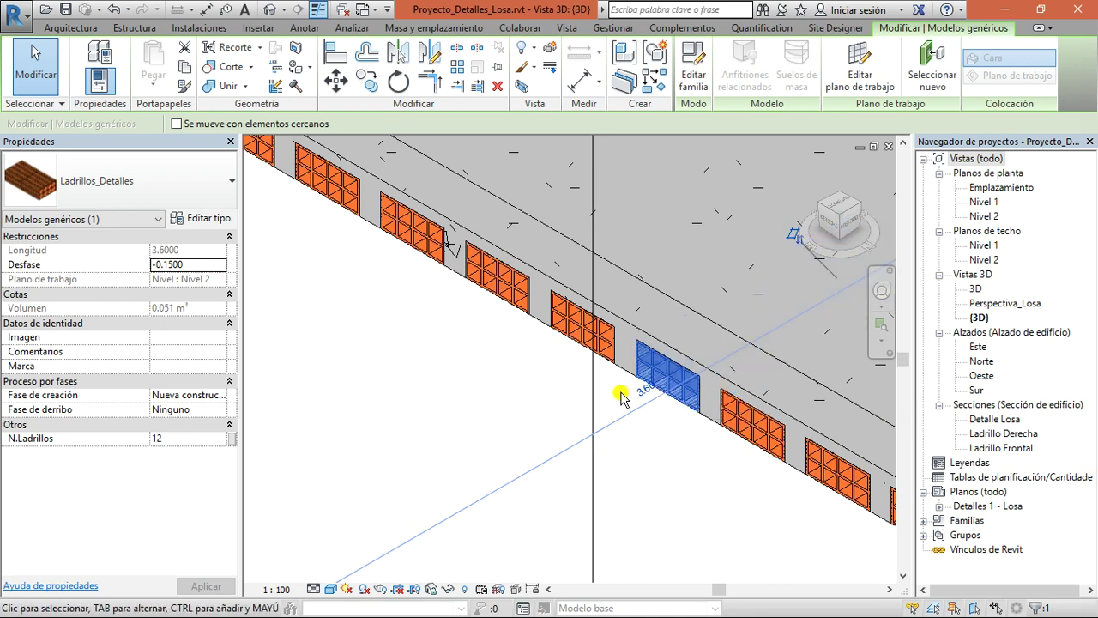
scroll(599, 370, "down", 4)
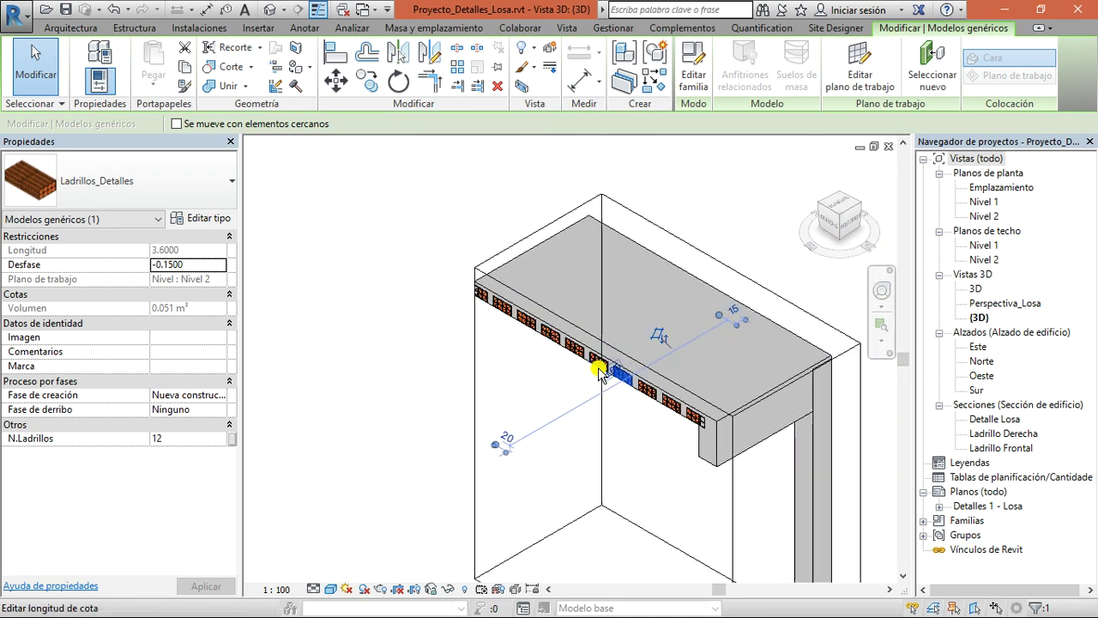
- Close the 3D view and the Losa sheet, discarding the changes to Proyecto_Detalles_Losa.rvt
left_click(779, 224)
mouse_move(829, 218)
left_mouse_down()
mouse_move(854, 156)
mouse_move(829, 212)
left_mouse_up()
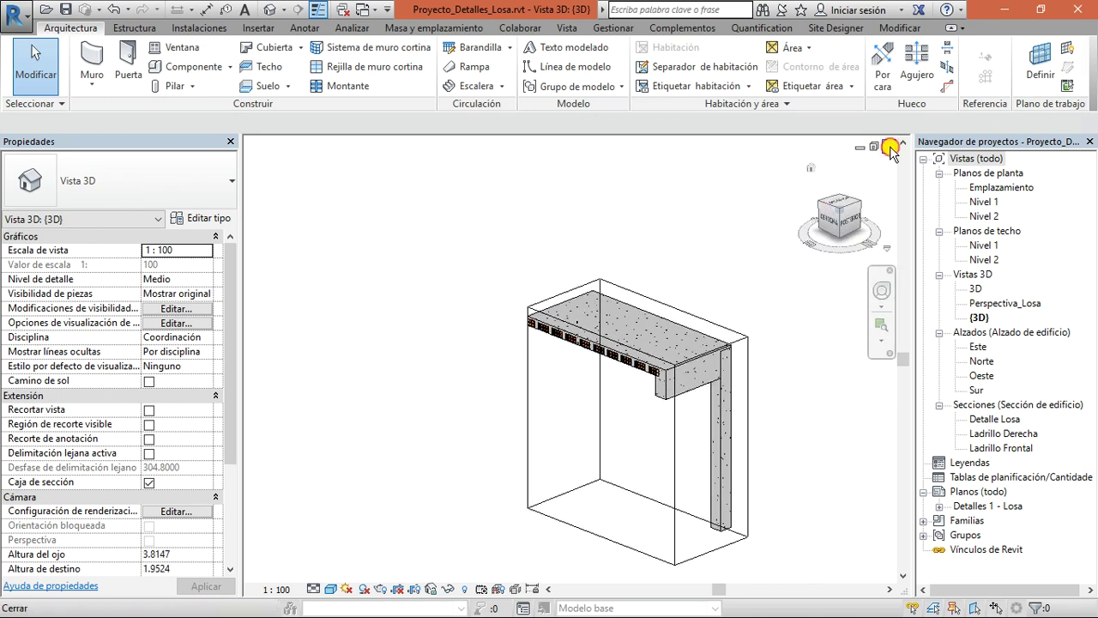
left_click(890, 147)
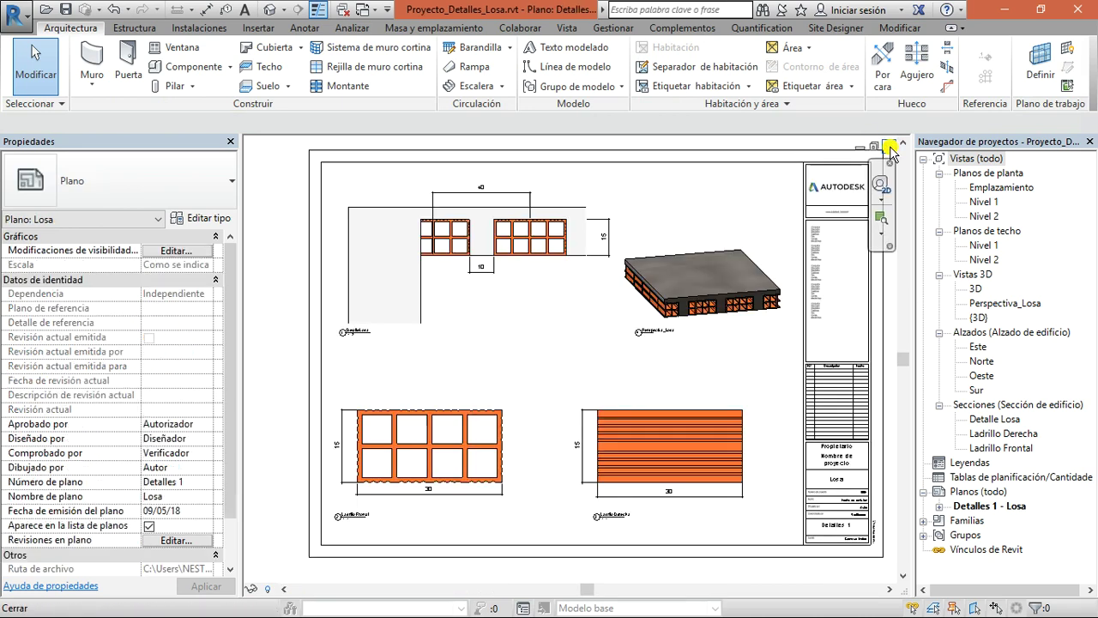
left_click(891, 148)
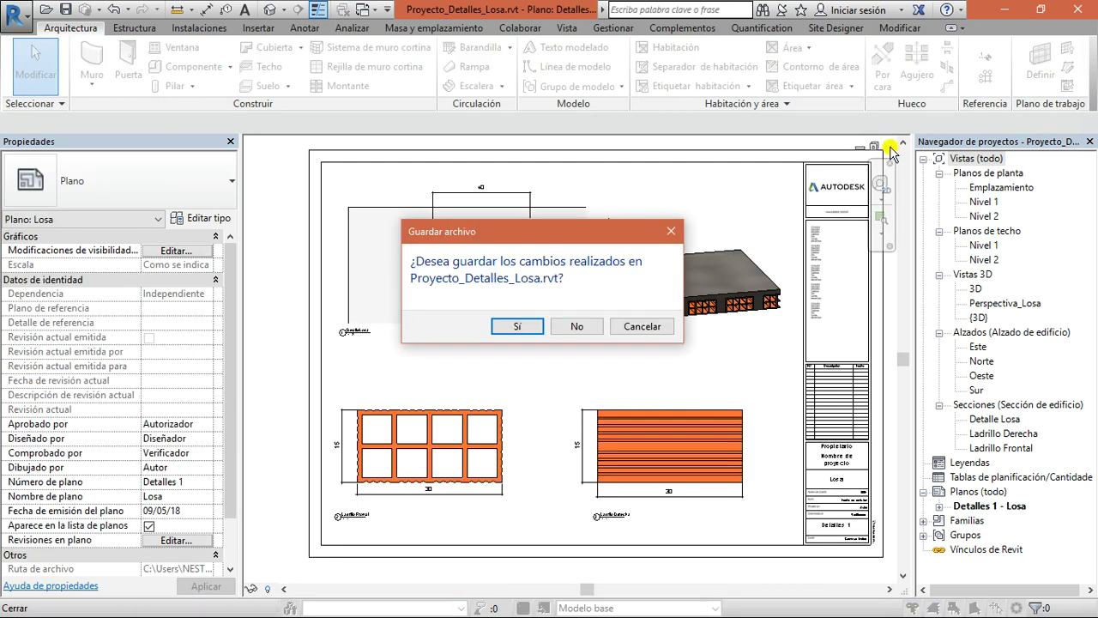
left_click(572, 328)
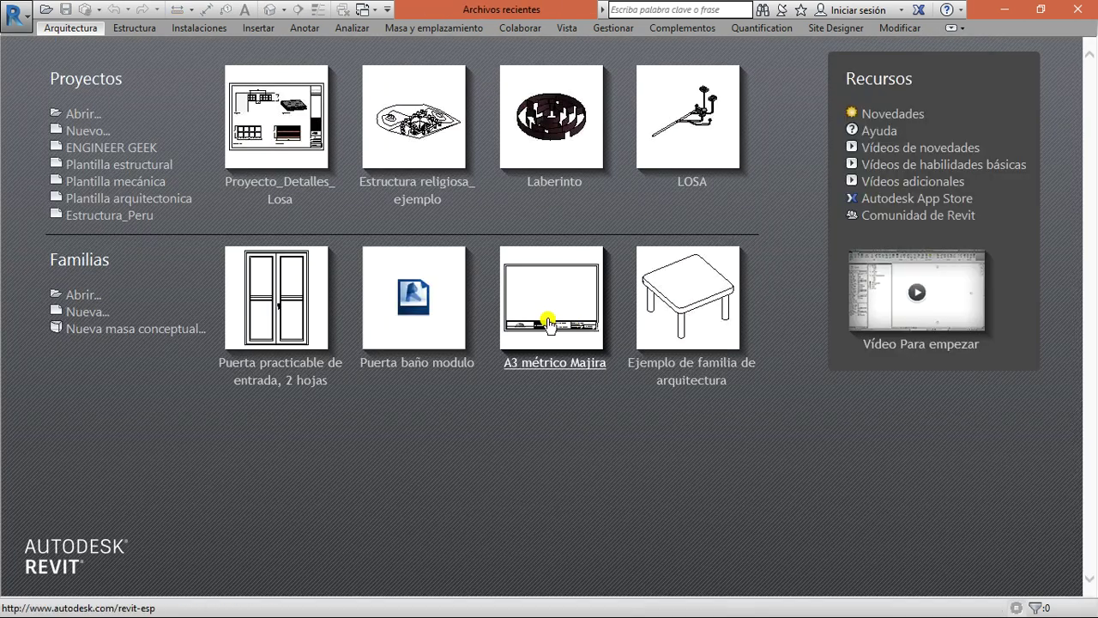
- Open the project Detalles de Losa Aligerada.rvt from the Archivos folder of CURSO REVIT-MODELADOR BIM
left_click(82, 113)
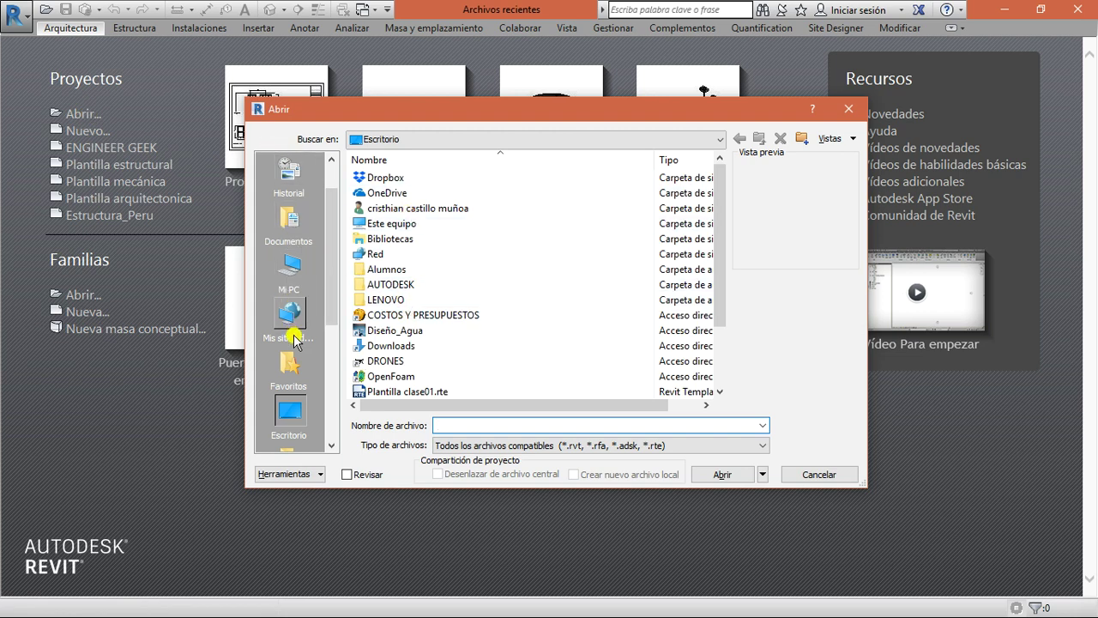
left_click(296, 275)
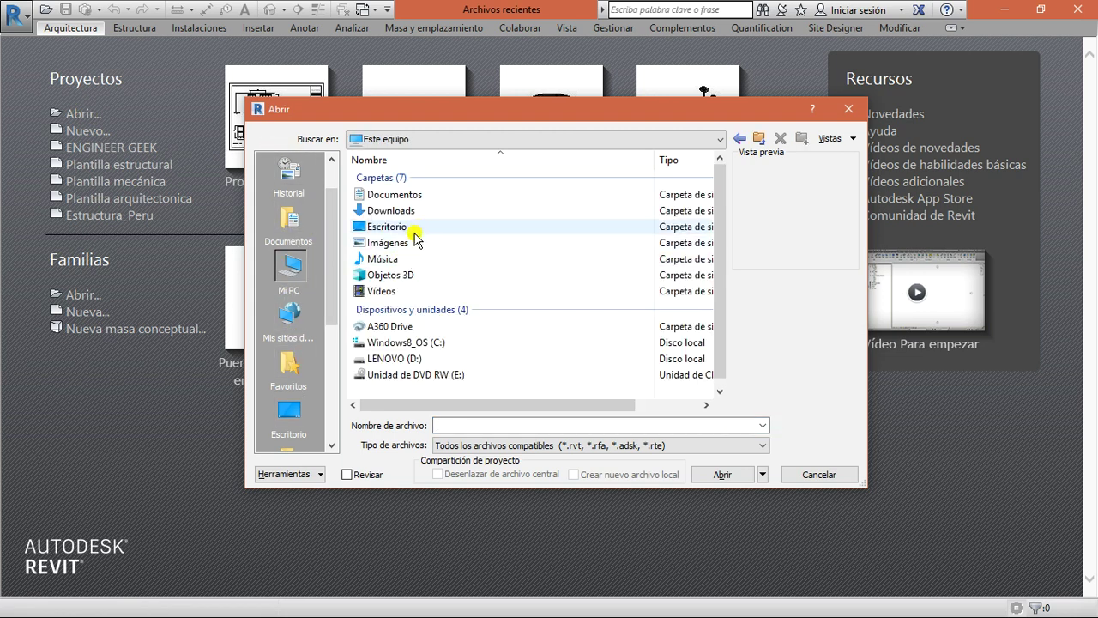
double_click(483, 195)
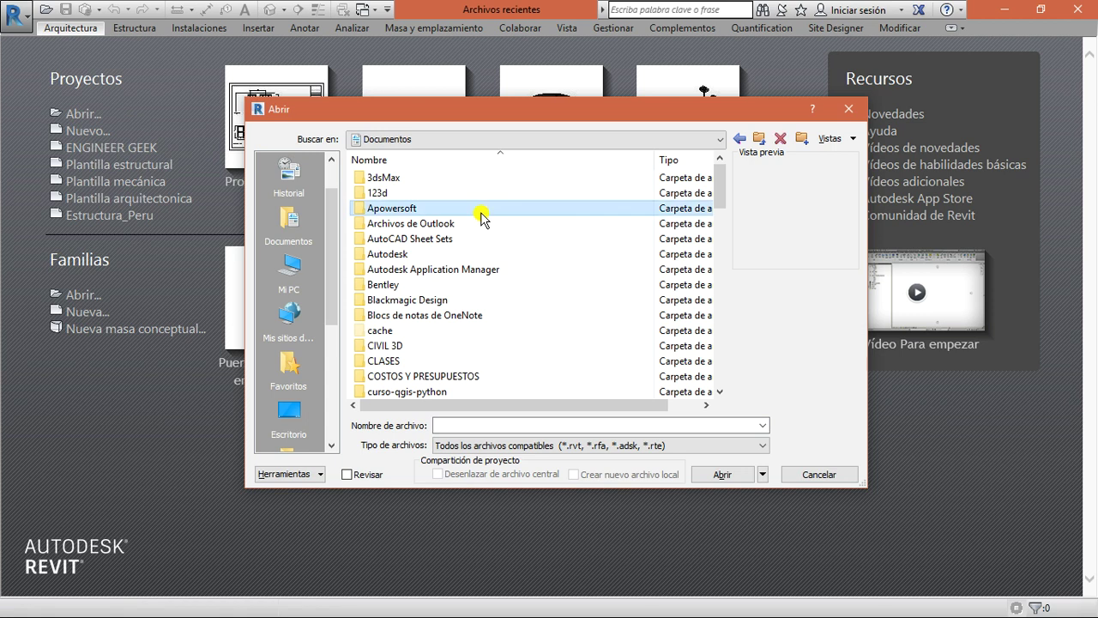
key("c")
key("Down")
key("Down")
key("Return")
double_click(481, 221)
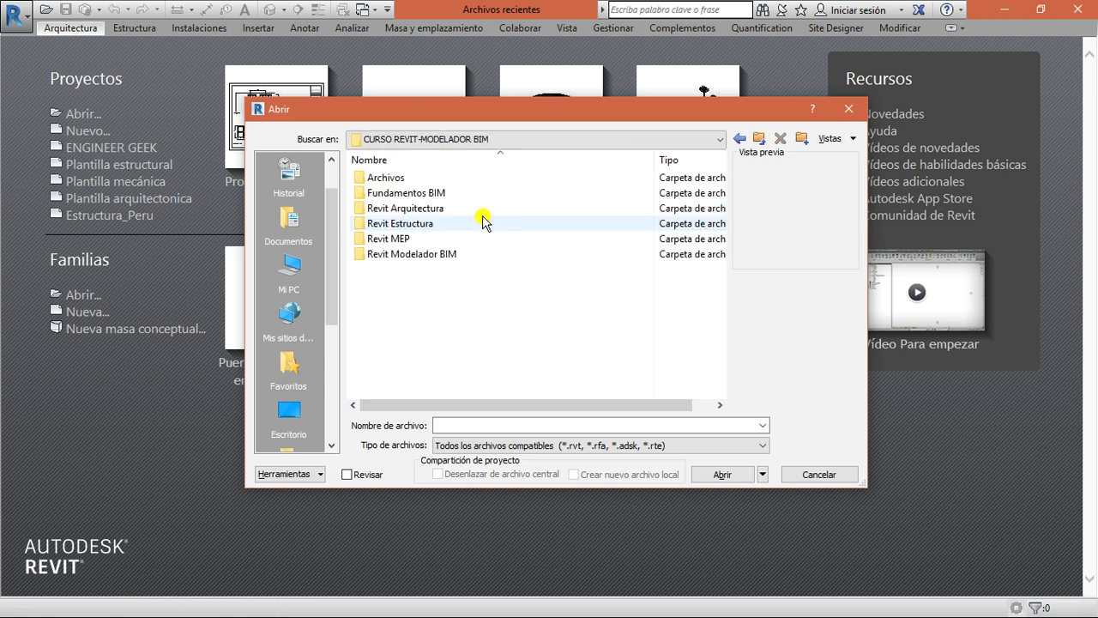
double_click(481, 177)
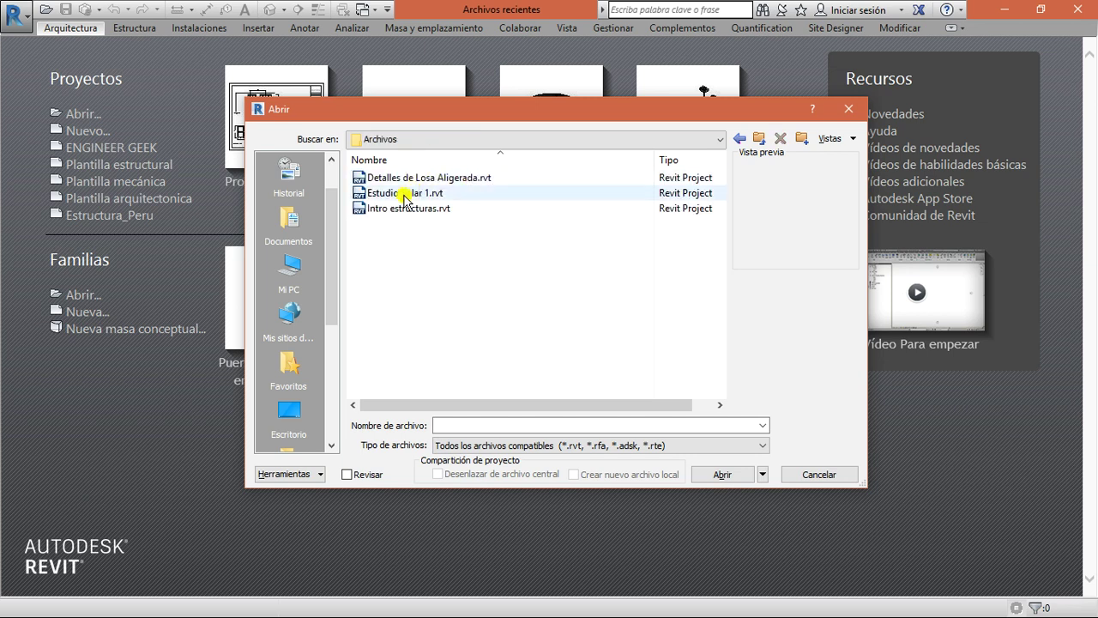
left_click(371, 178)
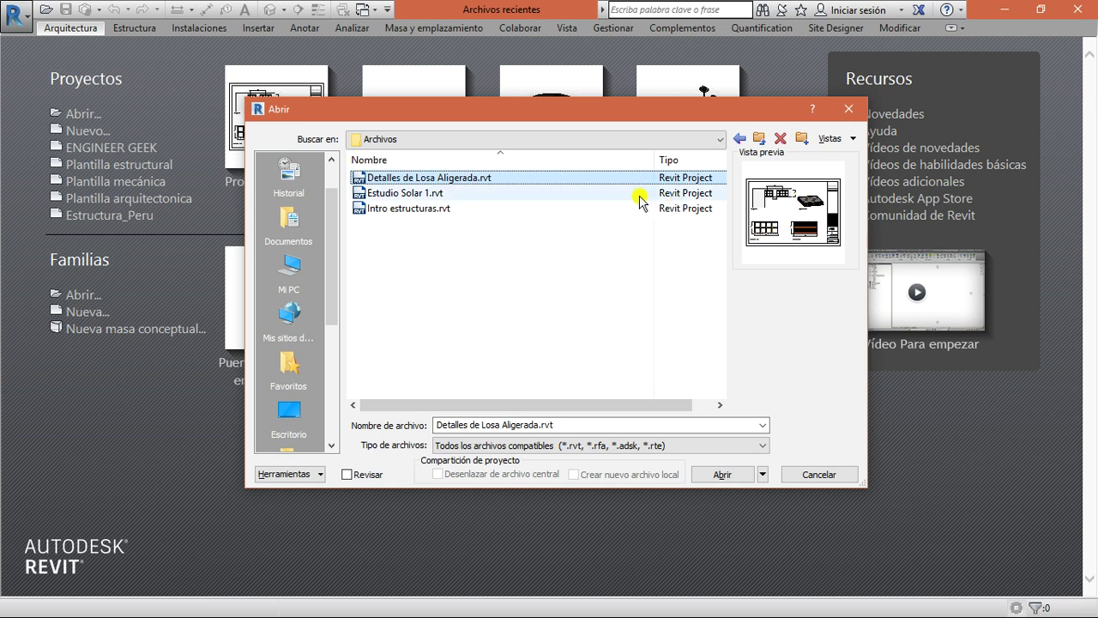
left_click(712, 474)
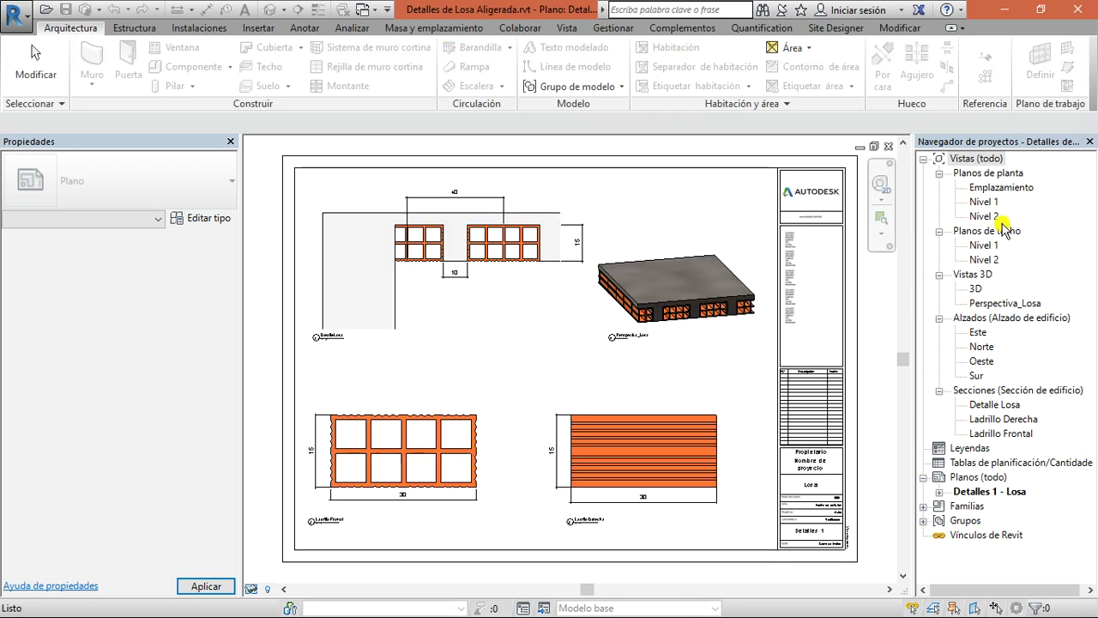
- Open the Nivel 1 floor plan and start placing a component of the Ladrillos_Detalles type
double_click(987, 202)
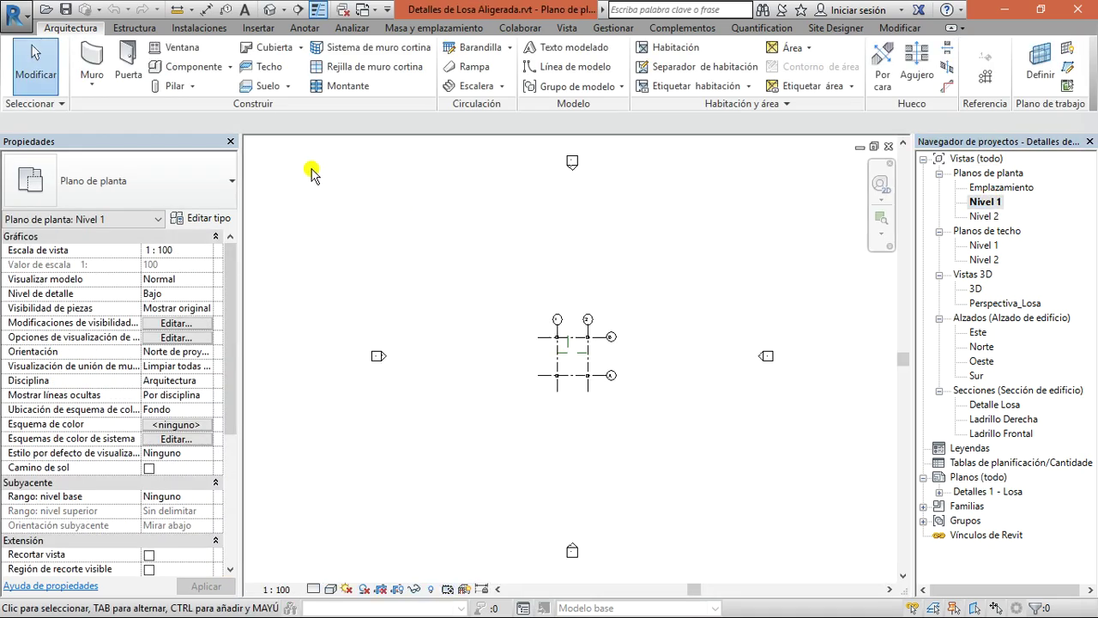
scroll(498, 306, "up", 1)
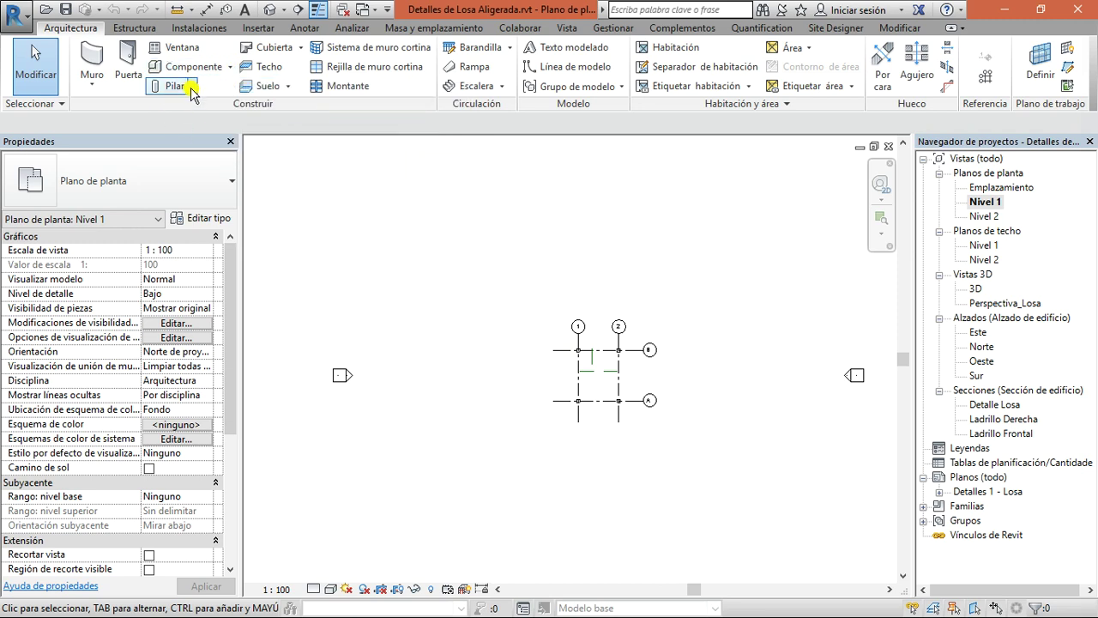
left_click(210, 74)
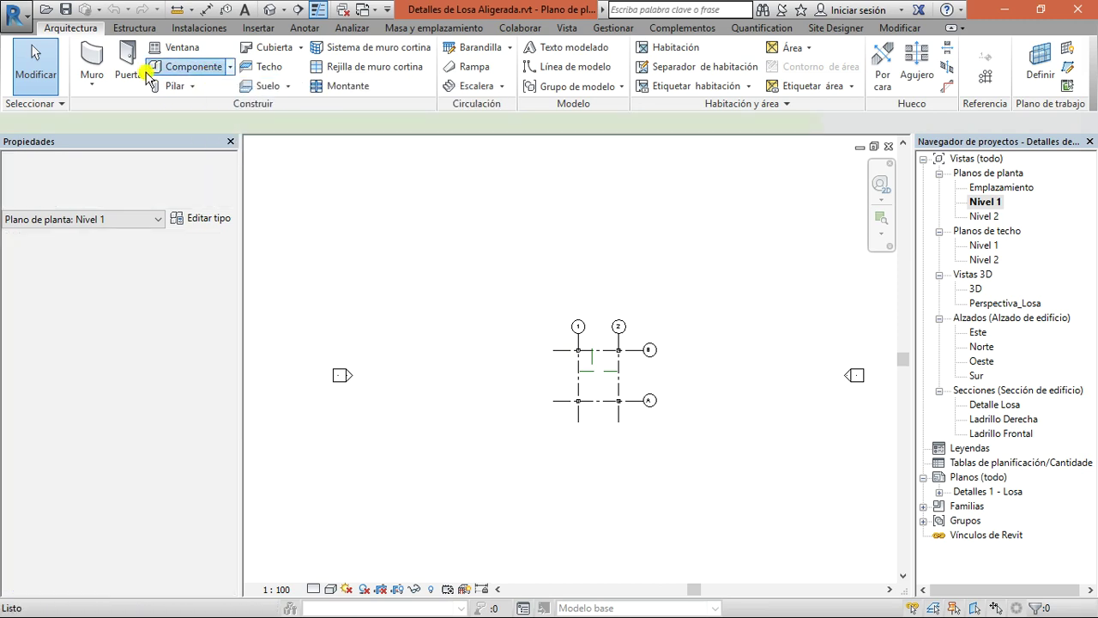
left_click(163, 204)
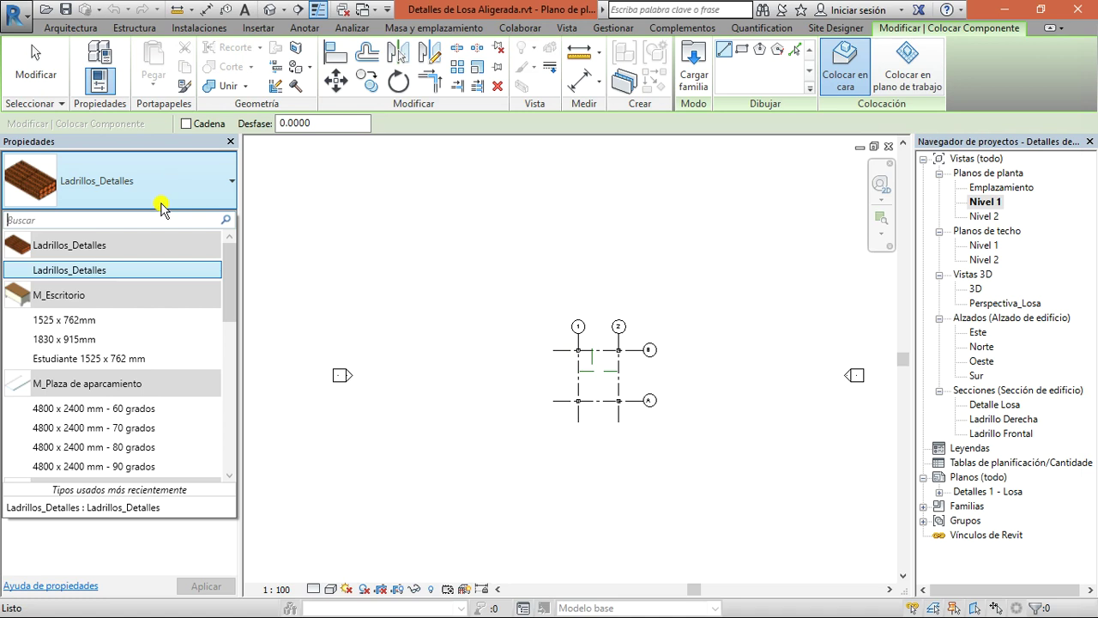
scroll(110, 377, "down", 3)
scroll(110, 369, "up", 3)
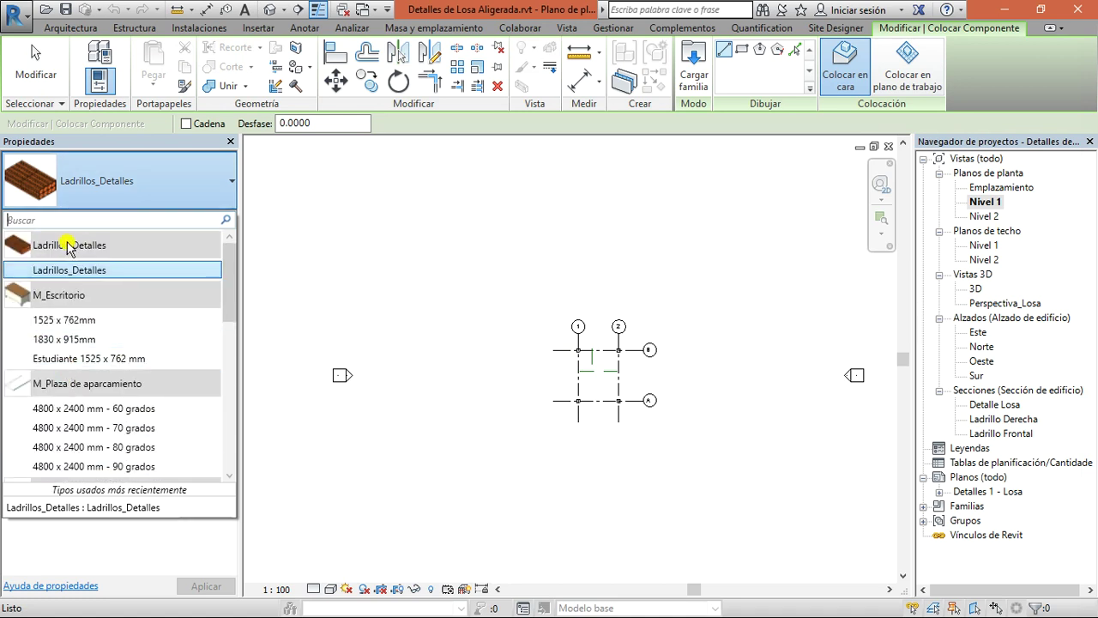
left_click(95, 270)
scroll(483, 257, "up", 3)
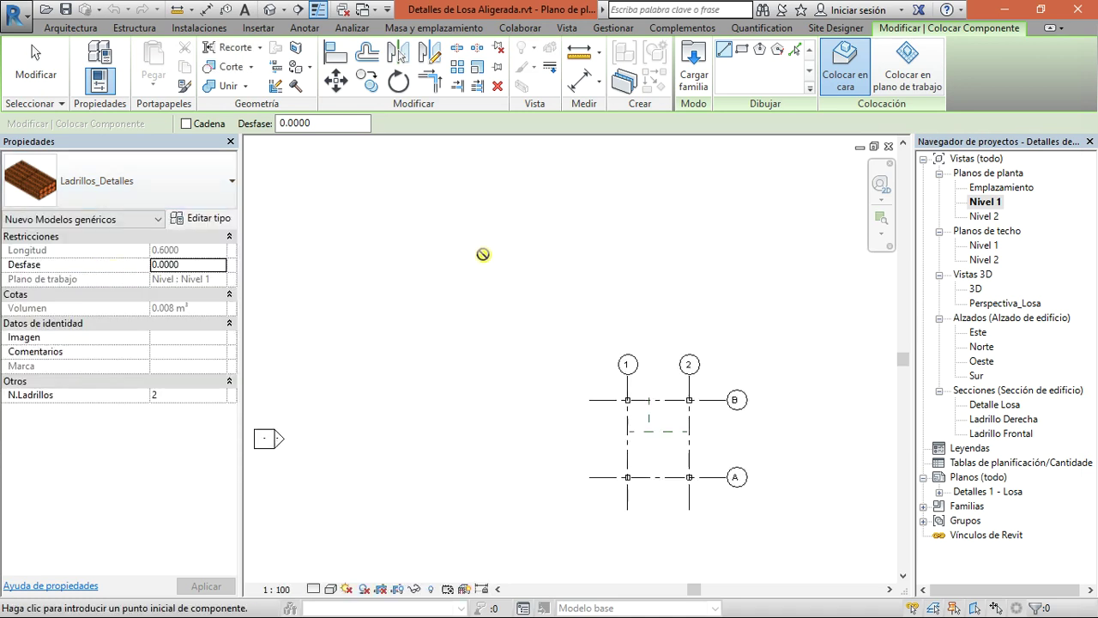
scroll(542, 261, "down", 2)
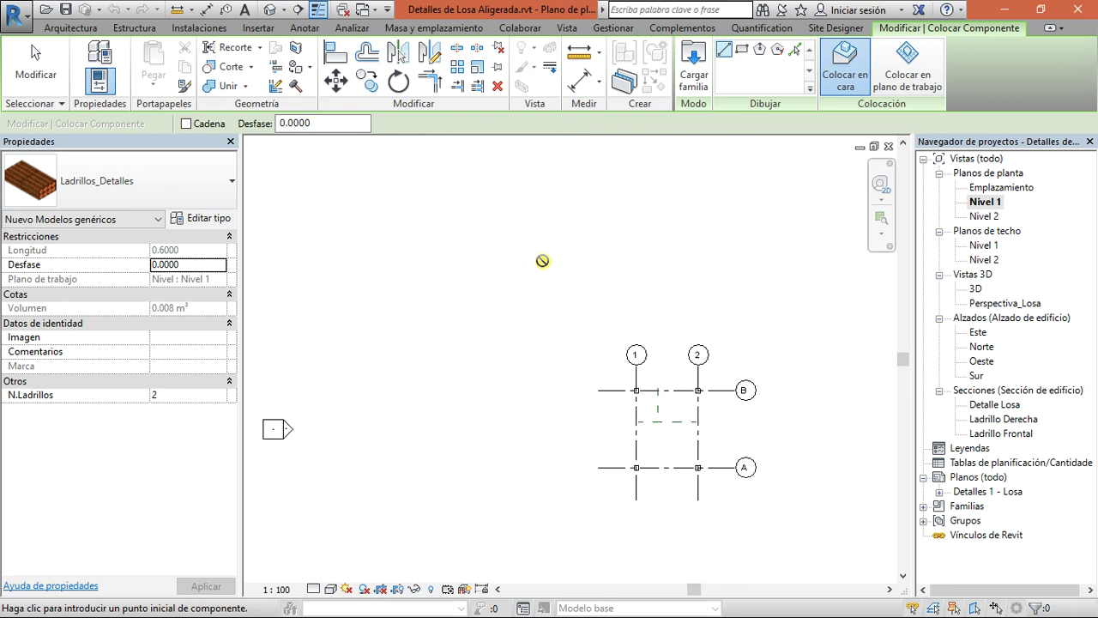
scroll(752, 257, "up", 1)
- Try to place a Ladrillos_Detalles row on the Nivel 1 work plane in the empty area outside the grids
left_click(907, 74)
scroll(586, 336, "up", 3)
scroll(586, 341, "up", 2)
left_click(541, 380)
scroll(549, 382, "up", 3)
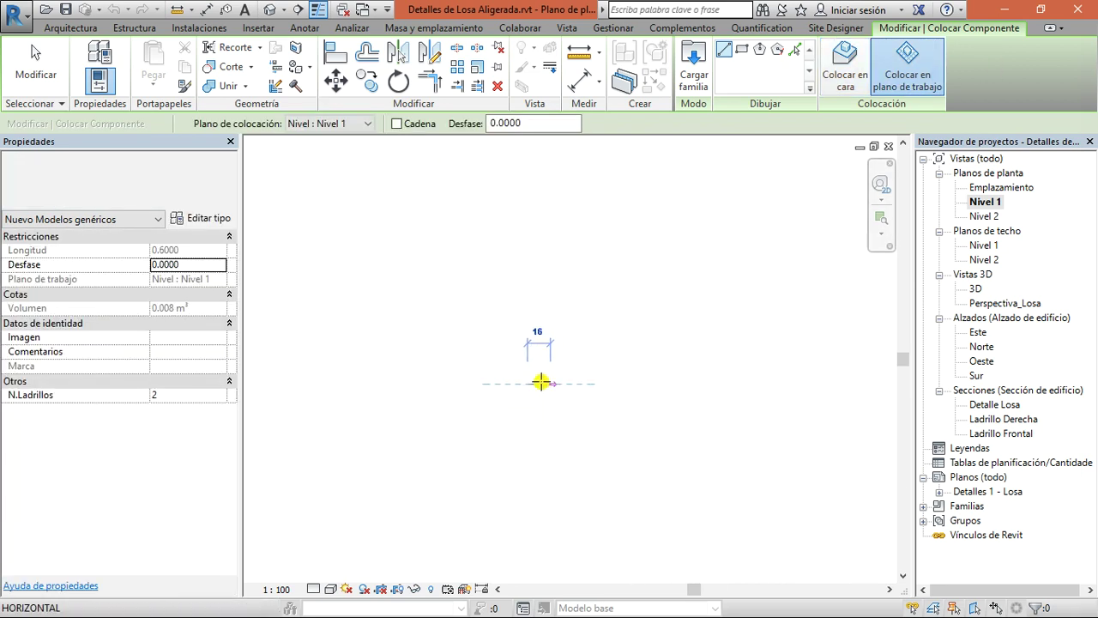
left_click(563, 390)
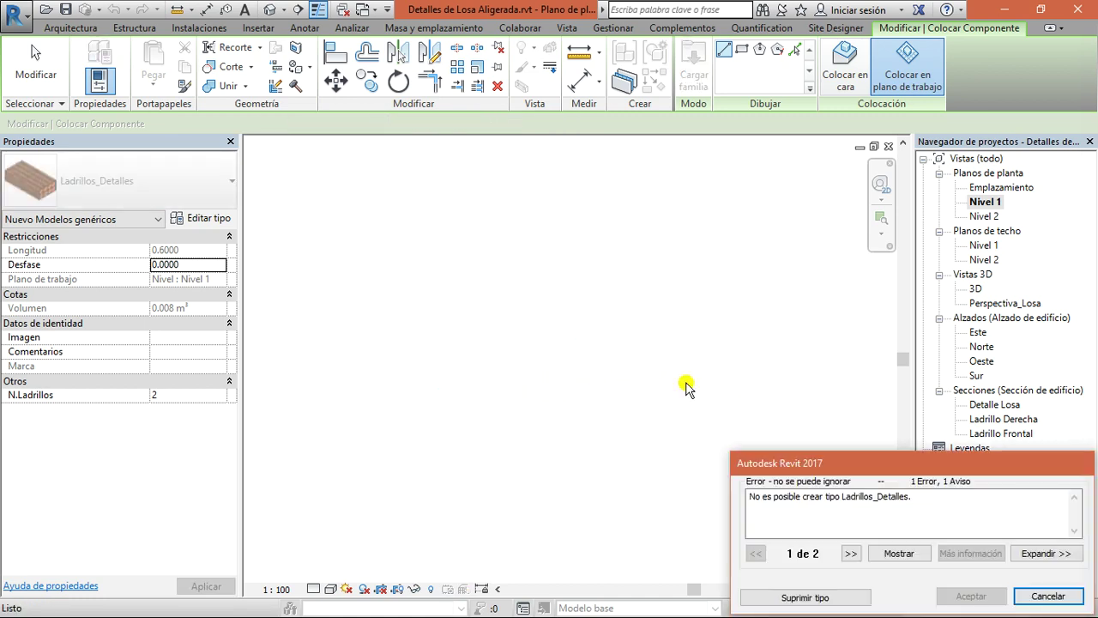
left_click(809, 597)
scroll(582, 394, "down", 5)
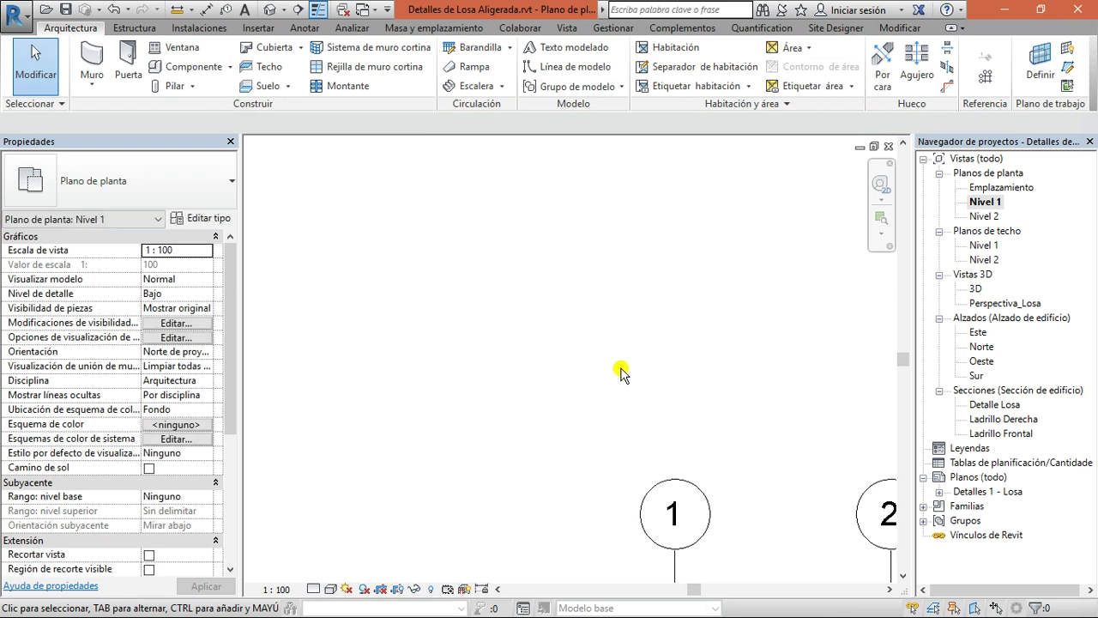
- Place a vertical Ladrillos_Detalles row 60 cm long on the Nivel 1 work plane, between grids 1 and 2 below grid B
key("m")
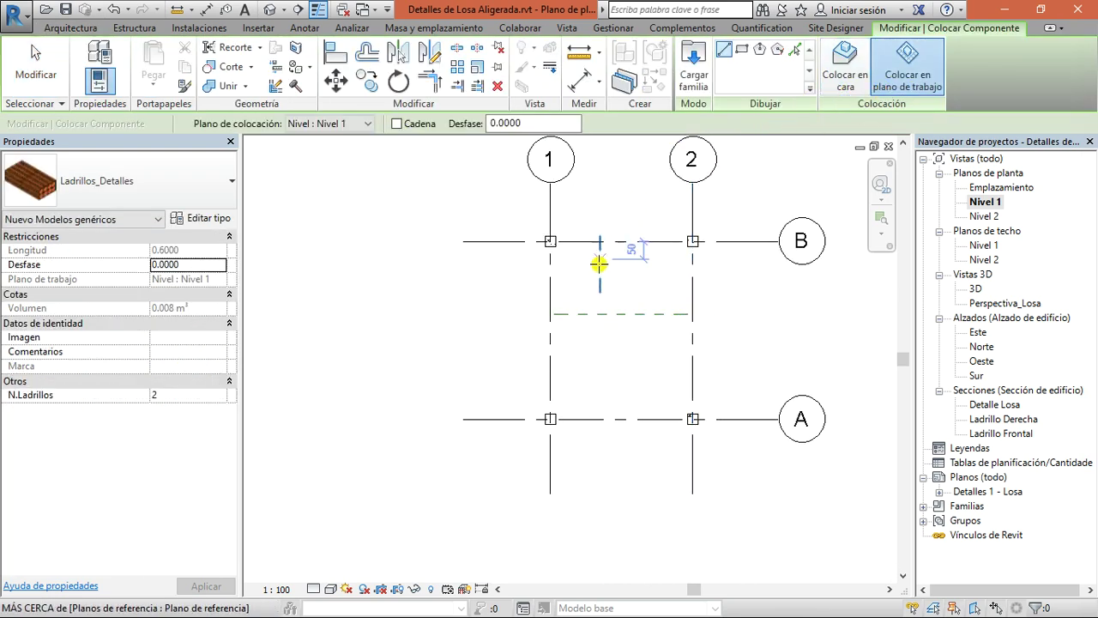
scroll(600, 258, "up", 2)
left_click(669, 269)
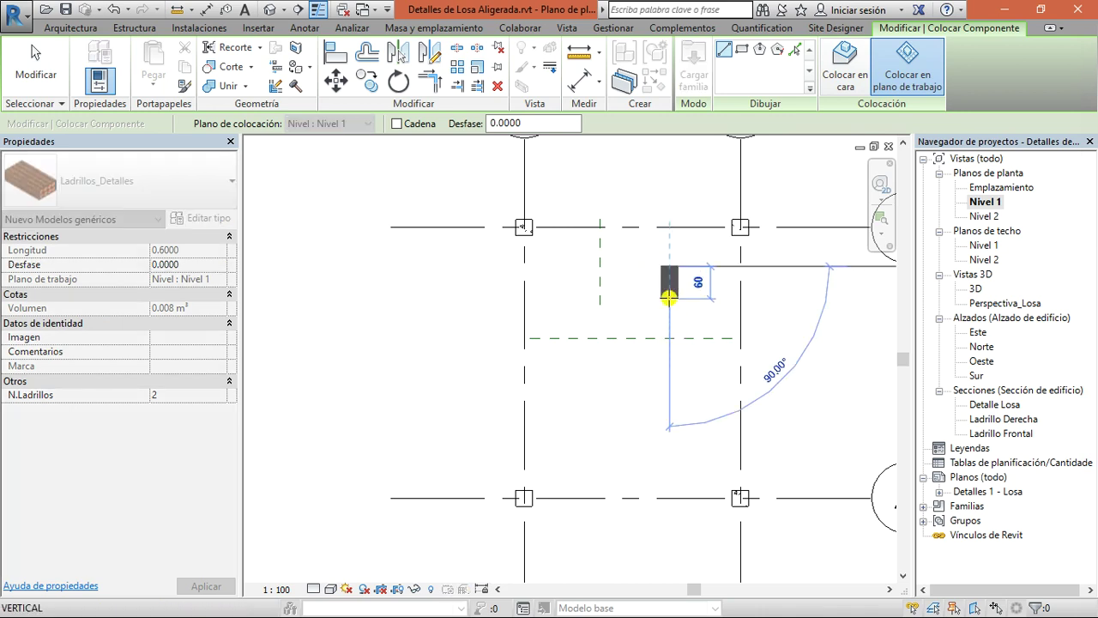
left_click(669, 297)
scroll(674, 283, "up", 4)
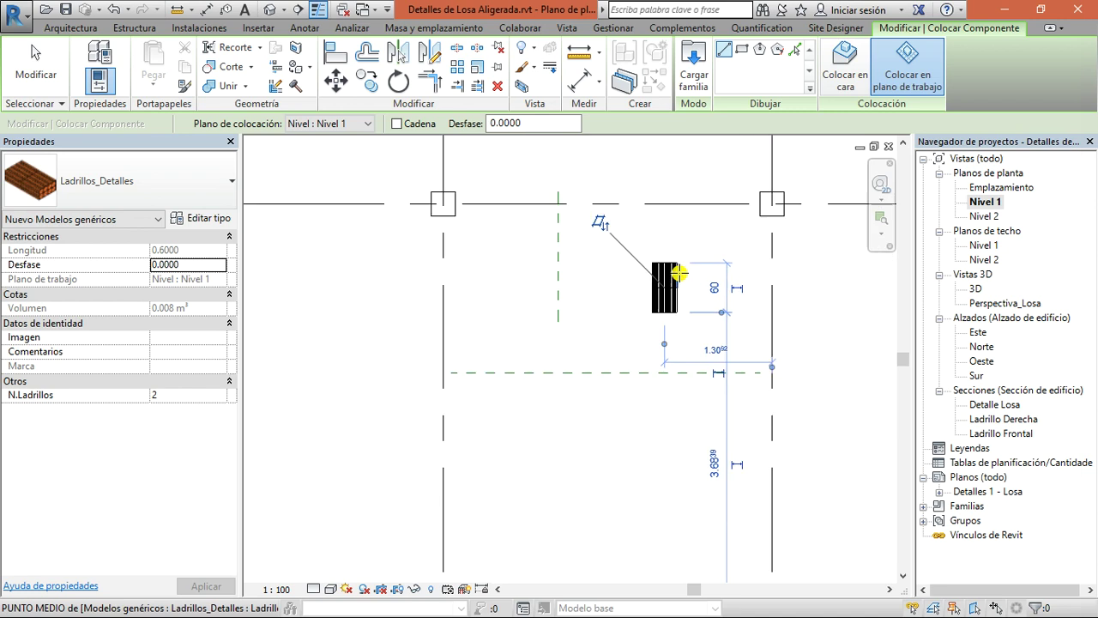
key("Escape")
- Move the brick row above grid B, about 55 cm from it and about 1.60 m from grid 2
left_click(669, 282)
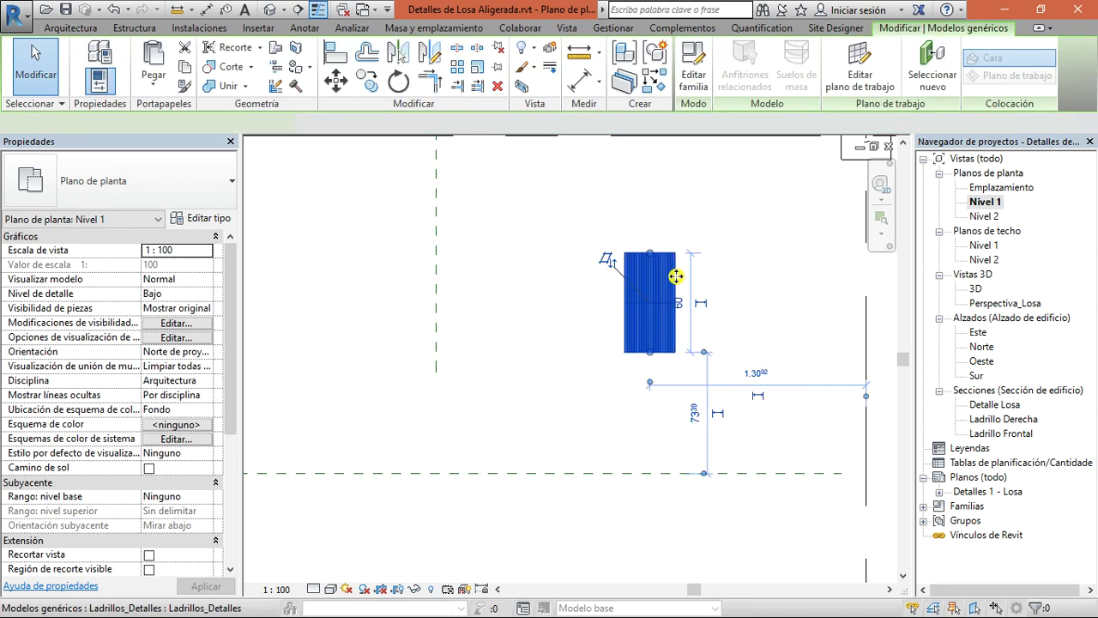
middle_click_drag(652, 285, 603, 428)
scroll(603, 427, "down", 2)
left_click_drag(603, 427, 576, 250)
left_click(364, 343)
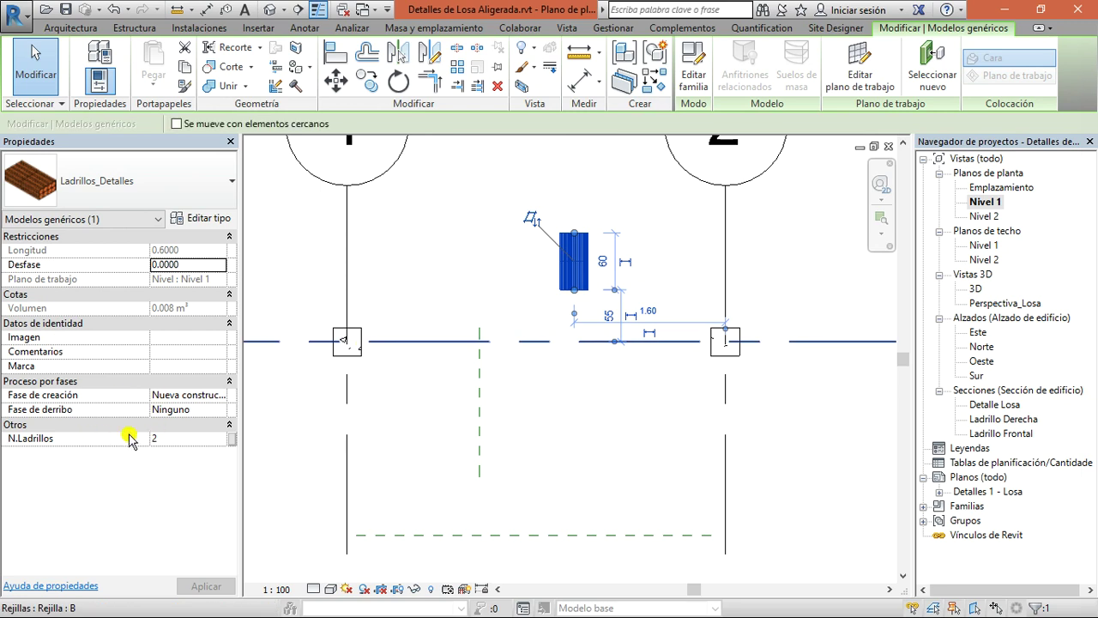
- Show the brick row in the default 3D view with the Realistic visual style and examine its hollow end
left_click(269, 11)
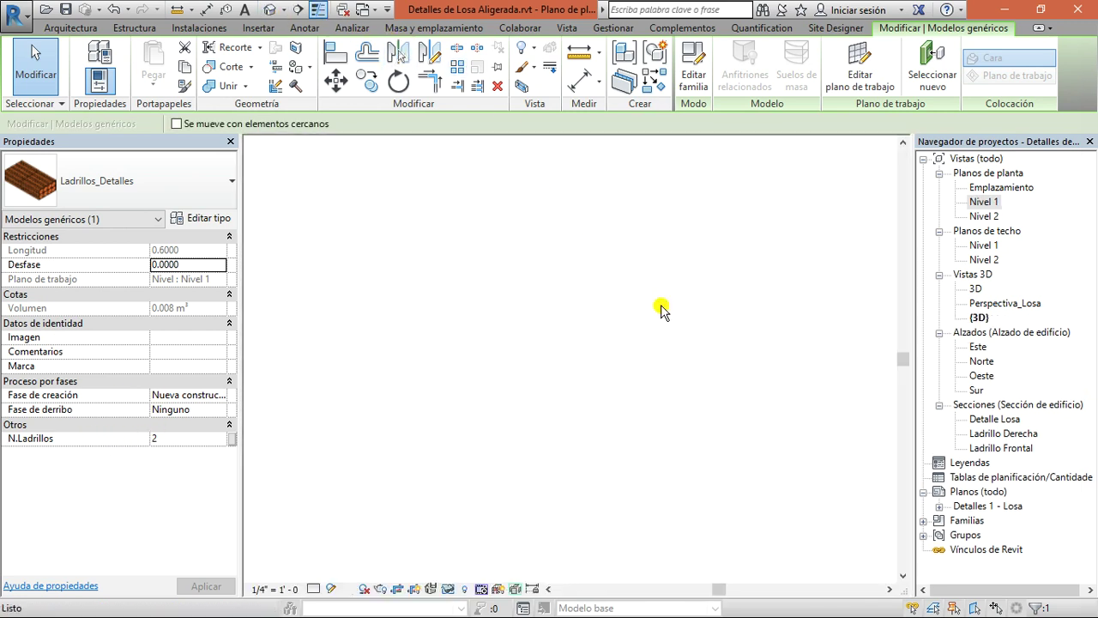
scroll(712, 363, "up", 6)
scroll(701, 384, "up", 3)
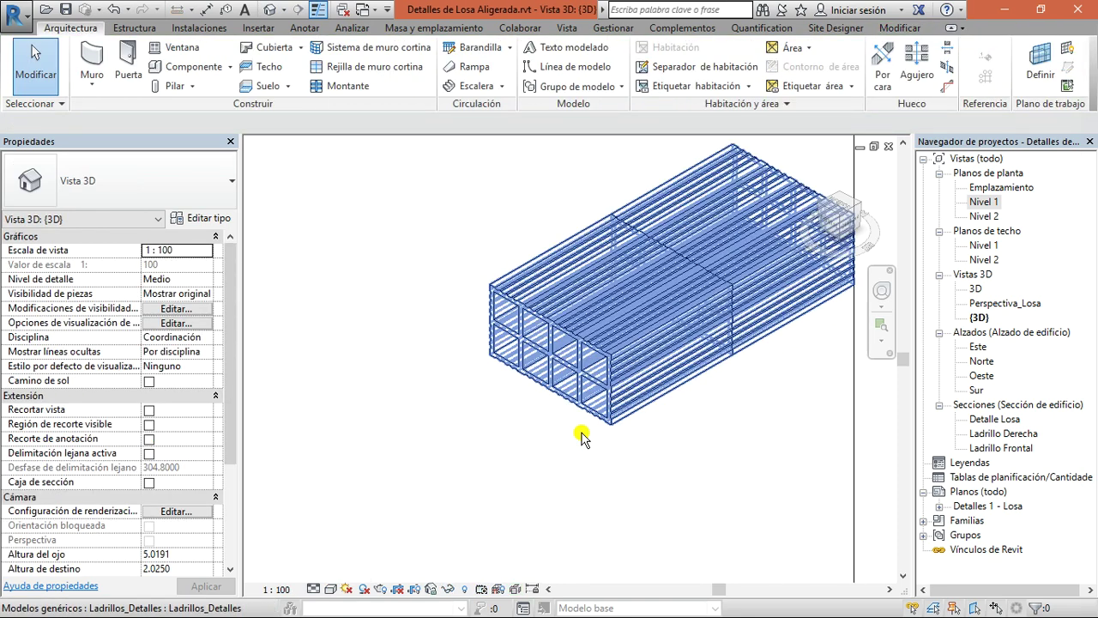
left_click(331, 588)
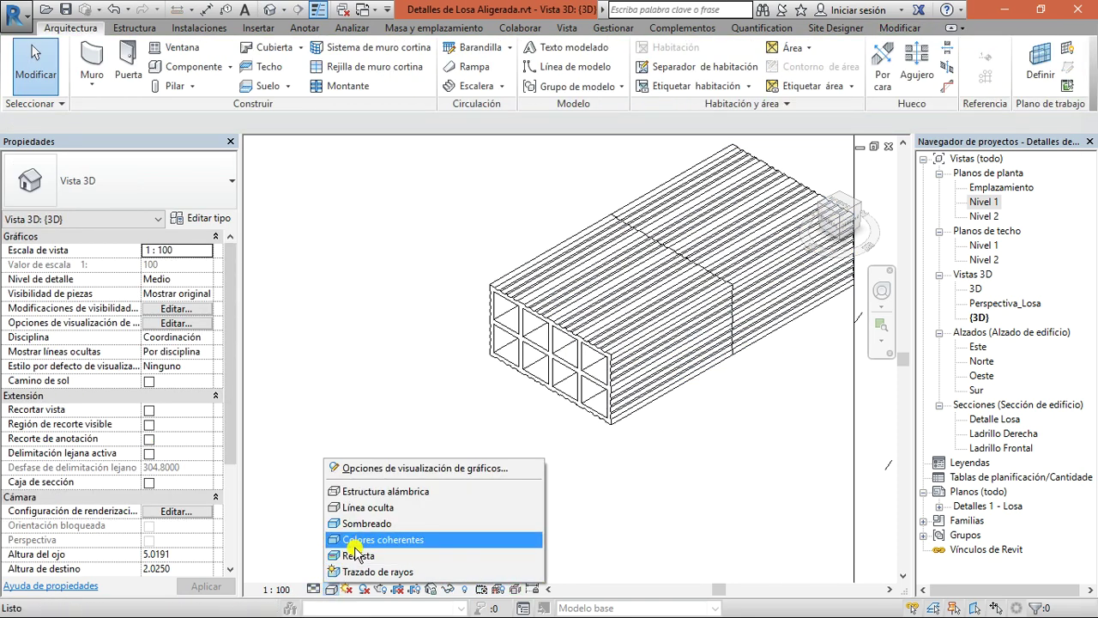
left_click(351, 556)
scroll(644, 317, "up", 4)
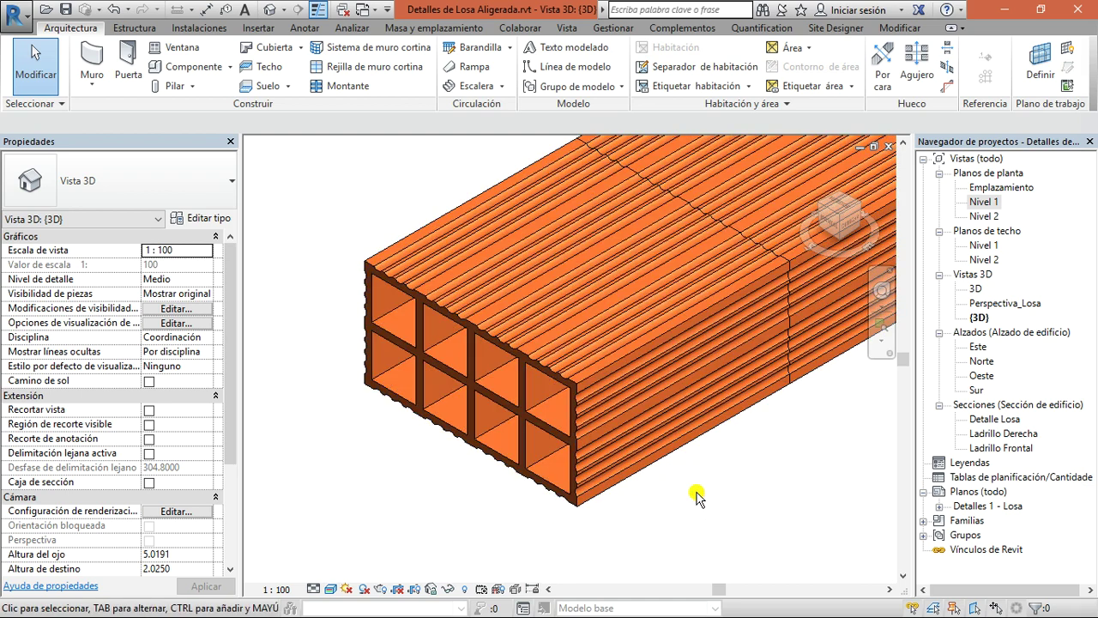
scroll(691, 444, "down", 2)
- Delete the brick row and close all views of Detalles de Losa Aligerada.rvt, discarding the changes
left_click(692, 442)
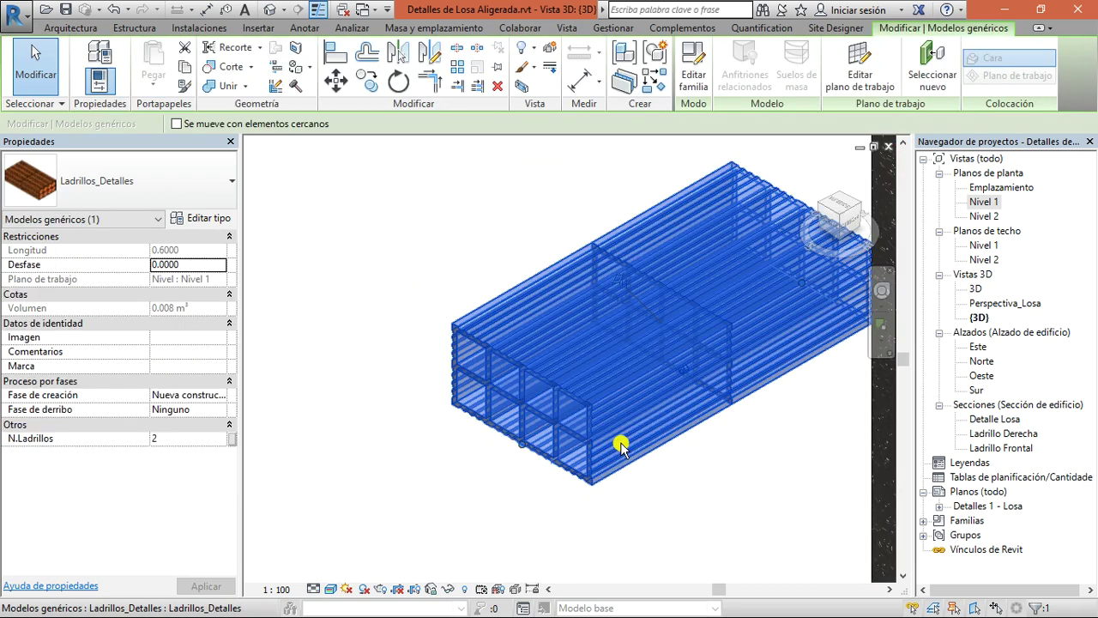
key("Delete")
scroll(623, 447, "down", 3)
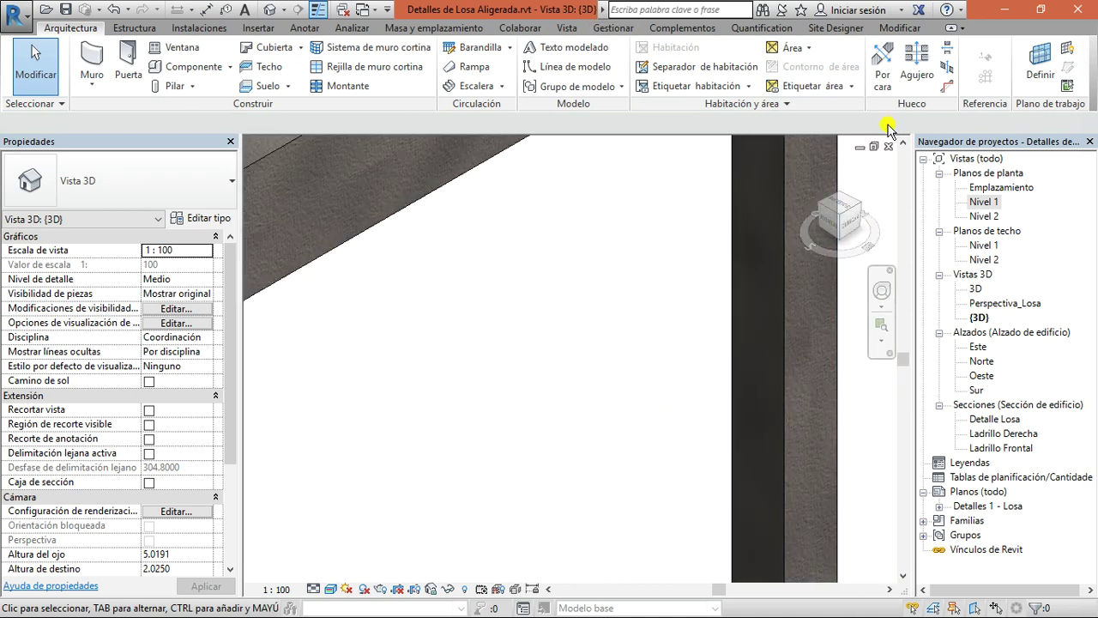
left_click(889, 146)
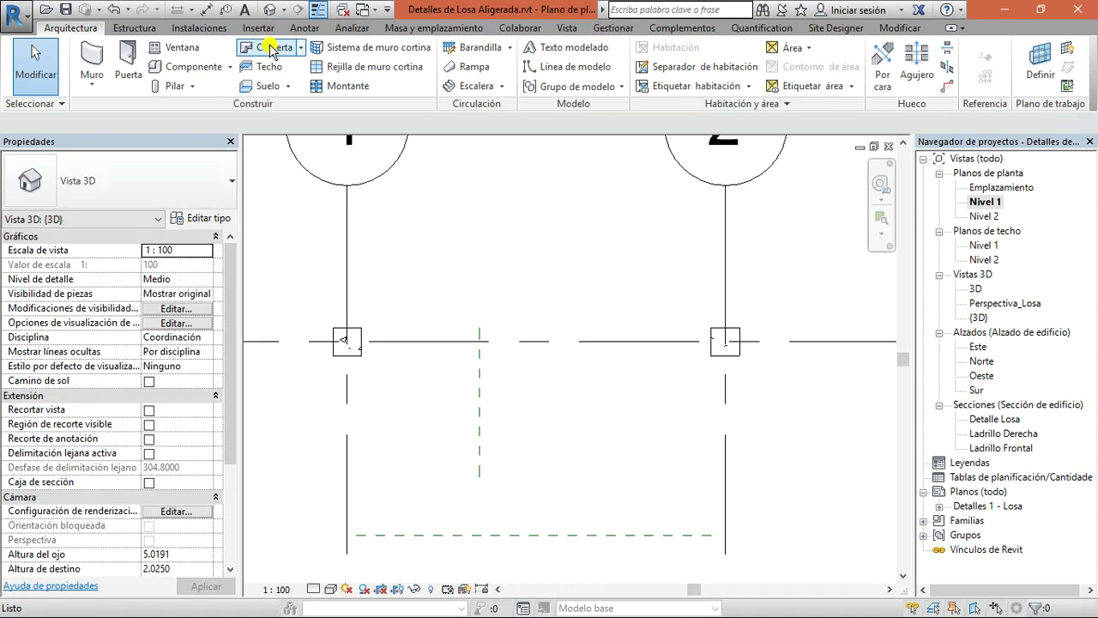
left_click(887, 144)
left_click(892, 146)
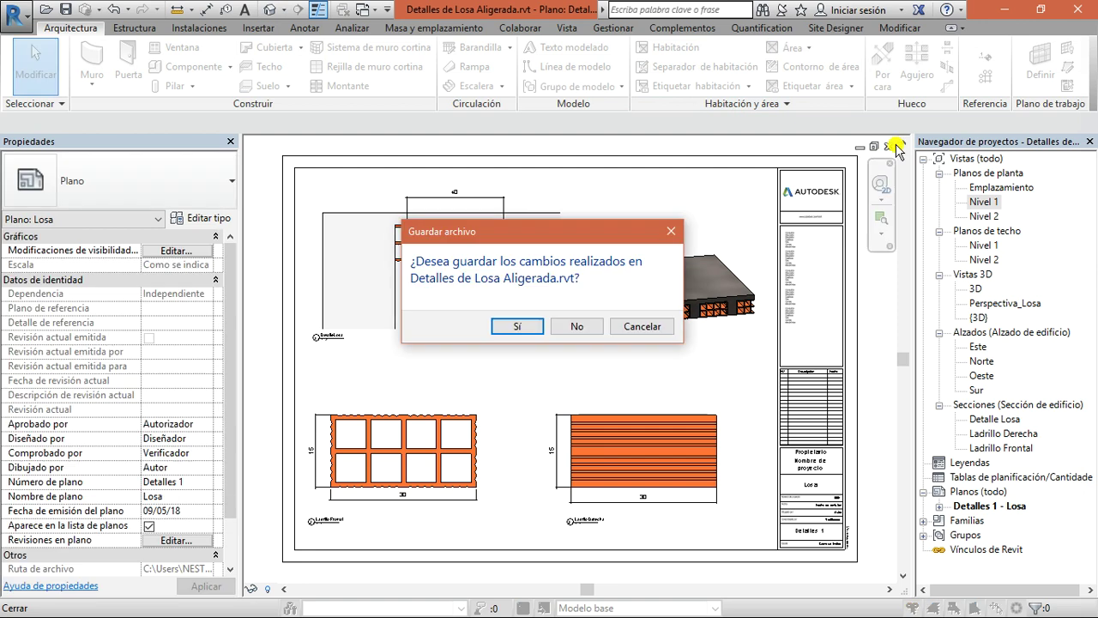
left_click(563, 325)
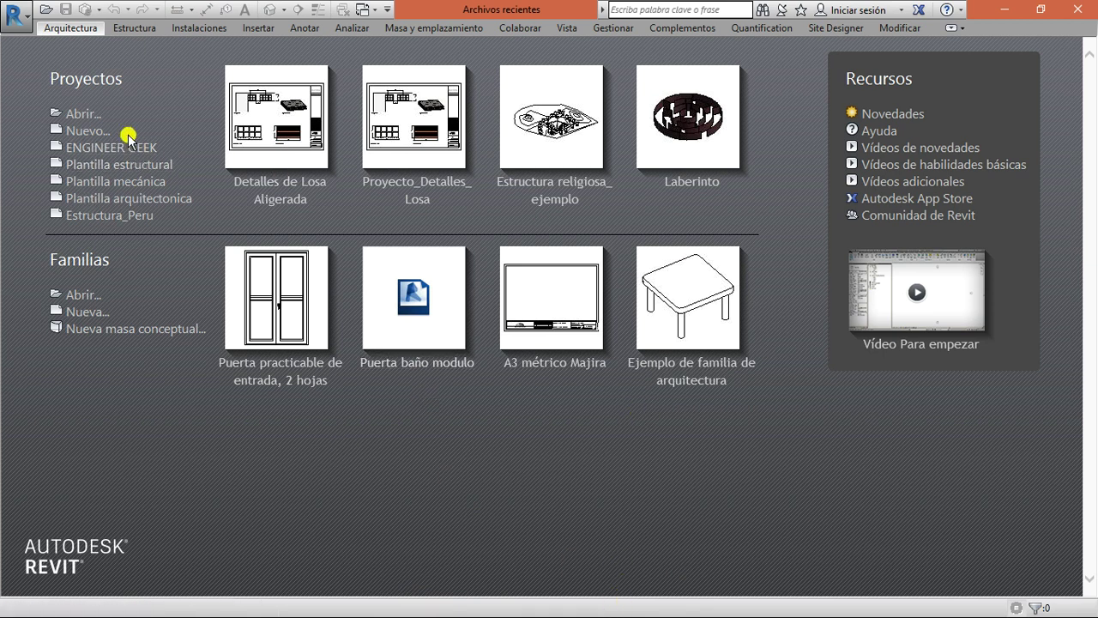
- Open the project Intro estructuras.rvt from the Archivos folder
left_click(78, 113)
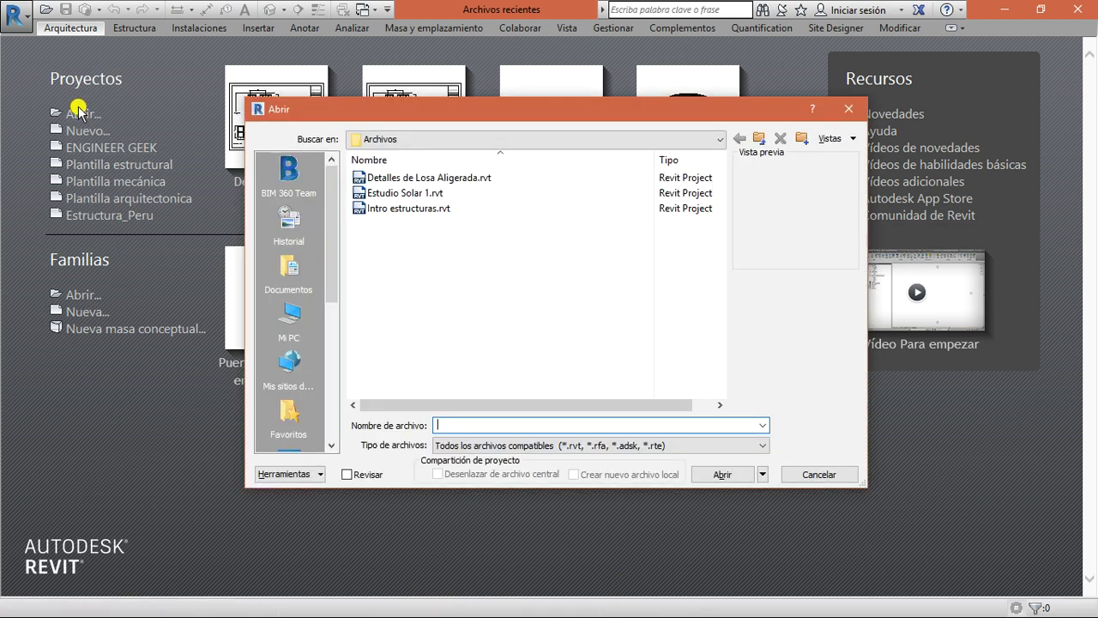
left_click(399, 210)
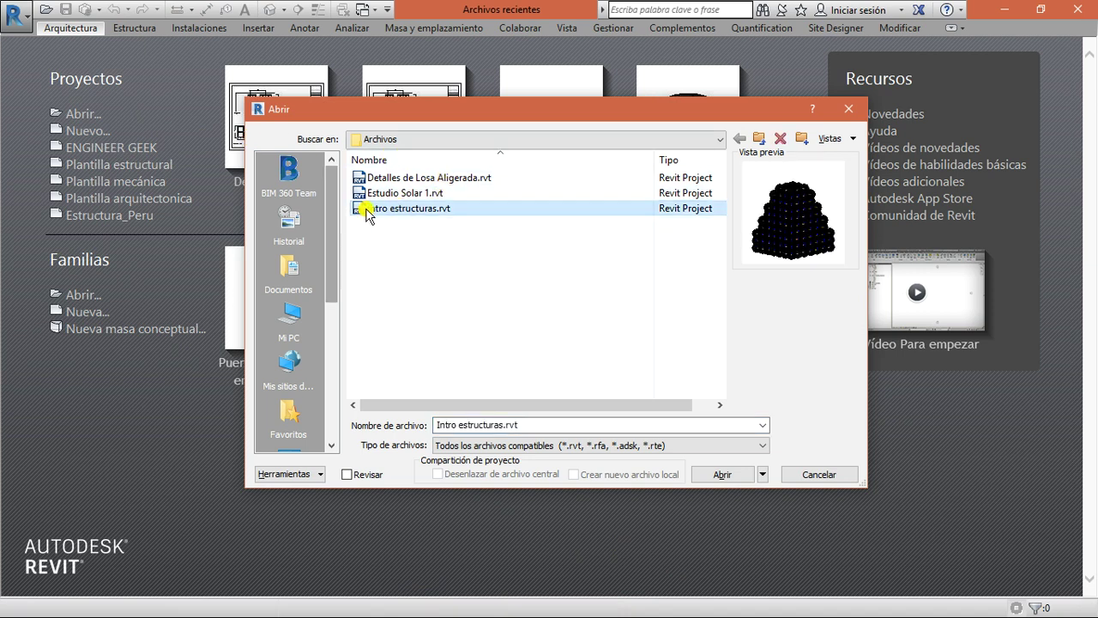
left_click(723, 475)
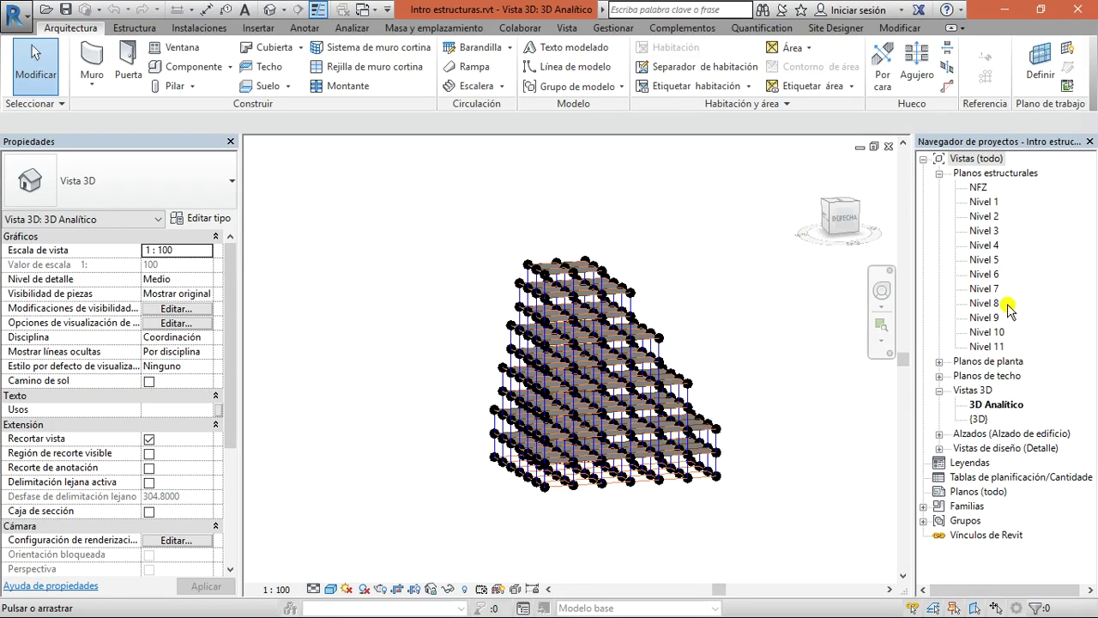
- Open the {3D} view and select the ground-floor corner column to examine its properties
double_click(979, 419)
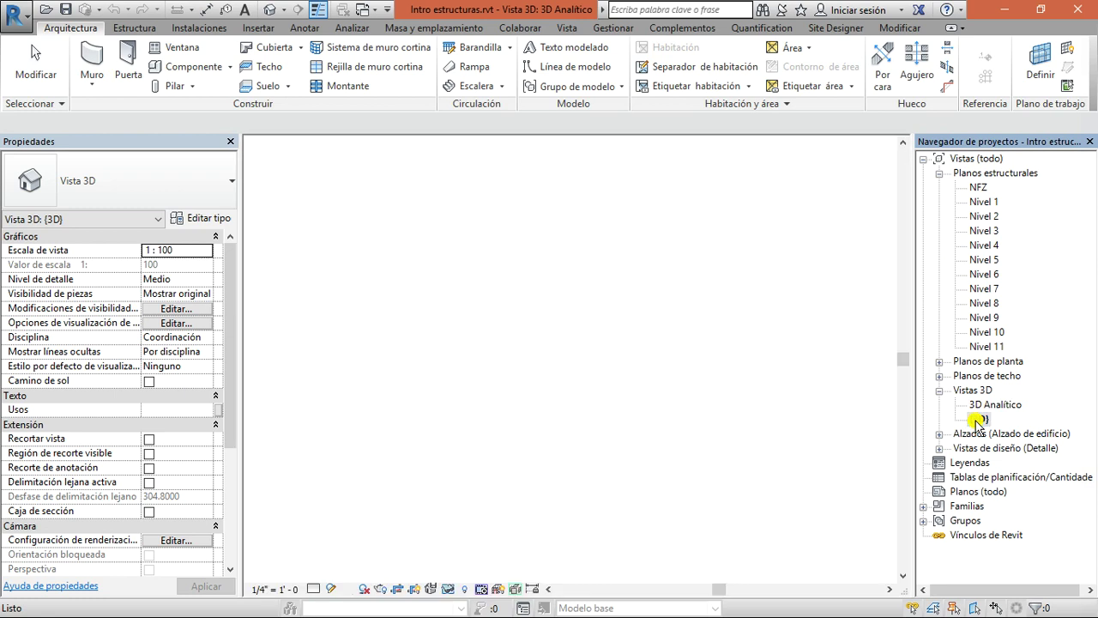
left_click(823, 222)
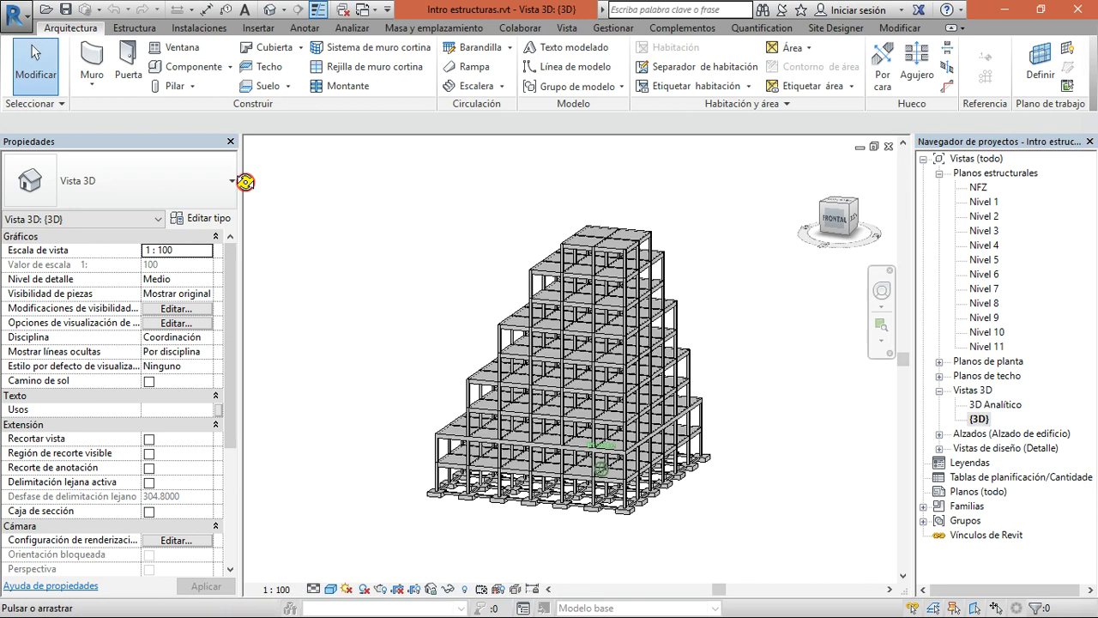
scroll(601, 506, "up", 5)
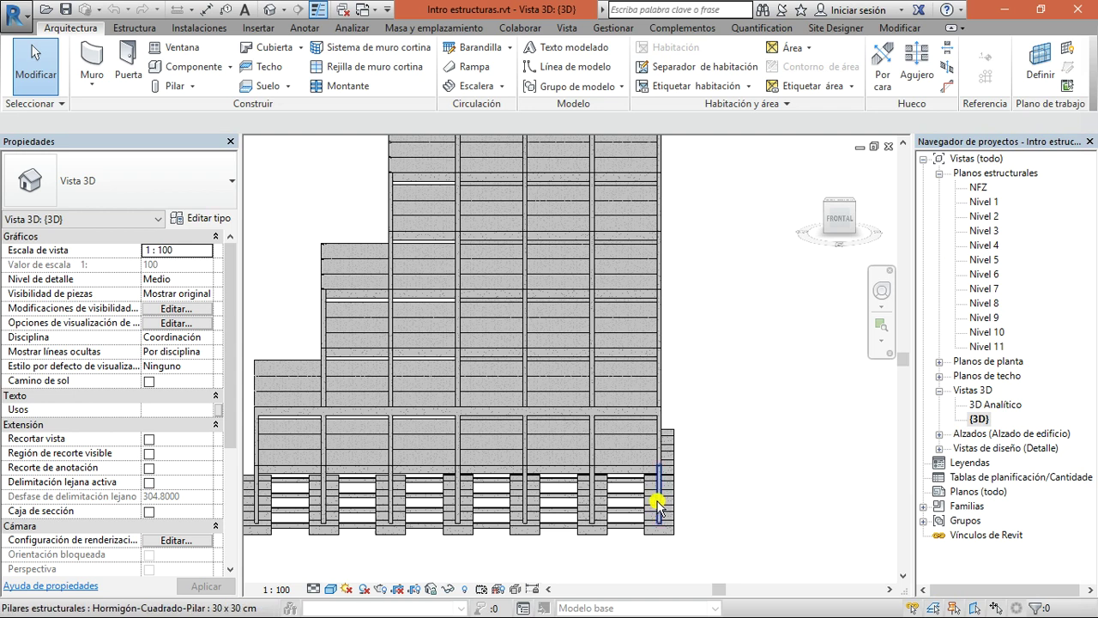
left_click(851, 206)
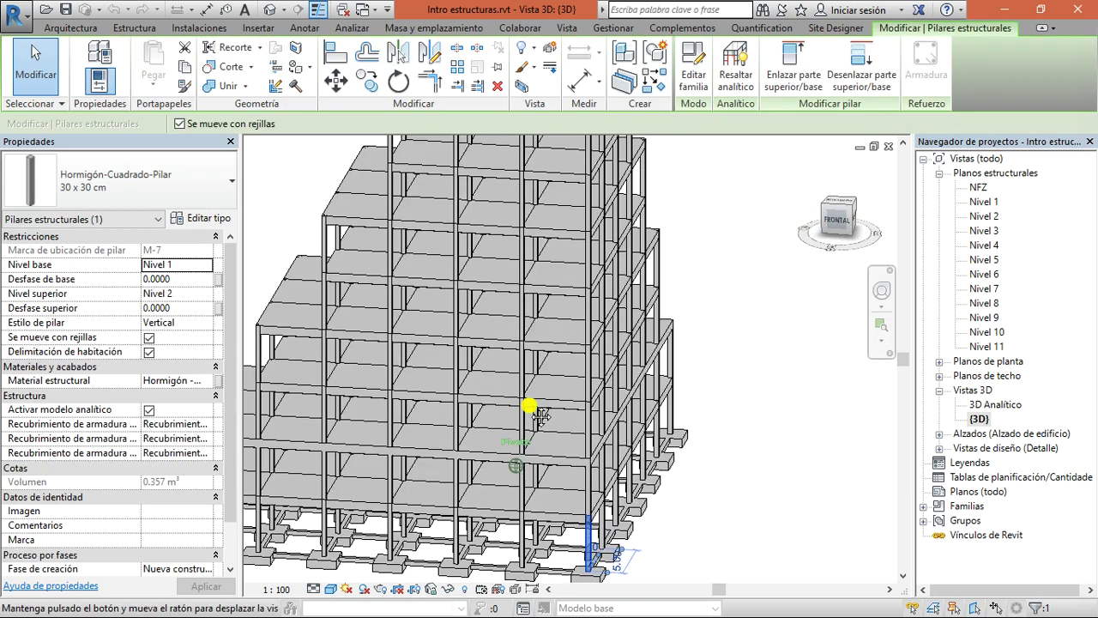
scroll(612, 371, "up", 1)
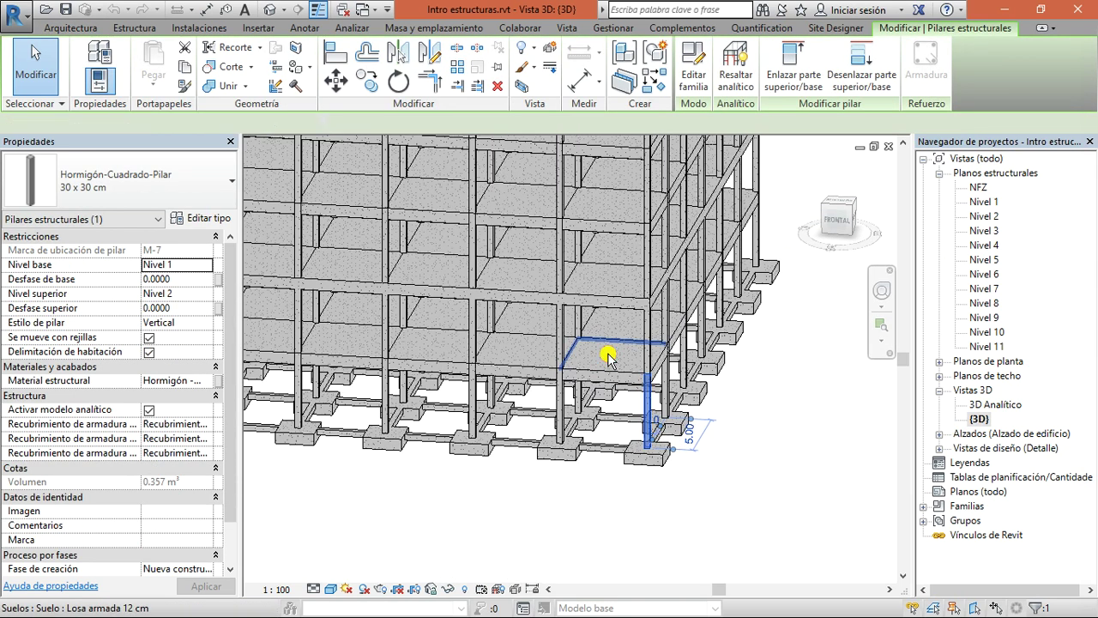
- Select the Nivel 2 corner floor slab and the corner column's footing in turn to examine their properties
left_click(607, 357)
scroll(607, 357, "up", 2)
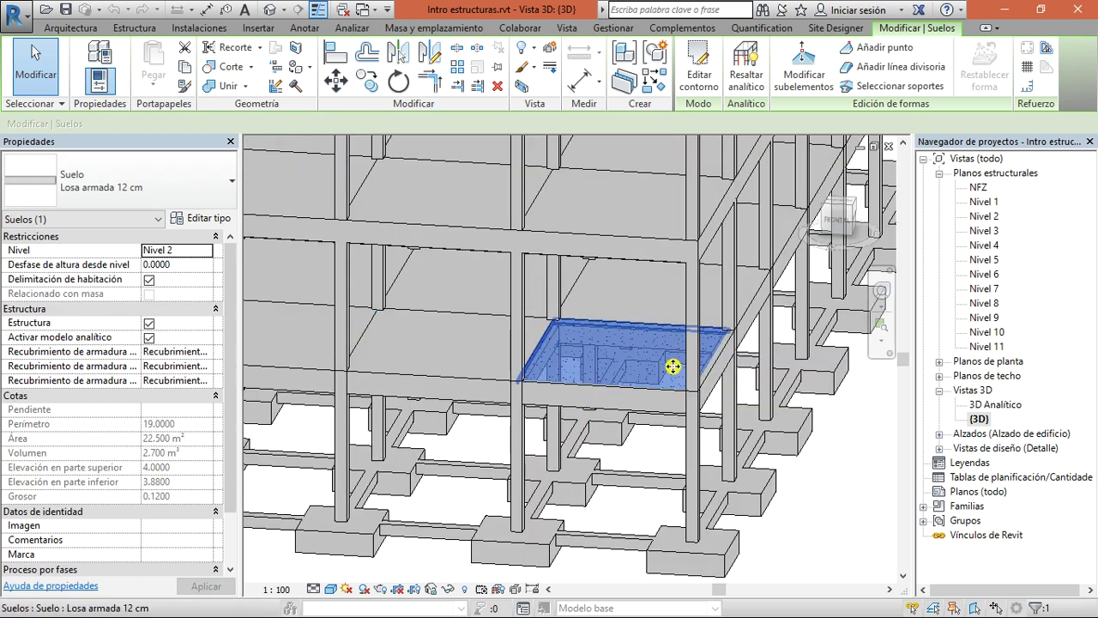
scroll(673, 366, "down", 4)
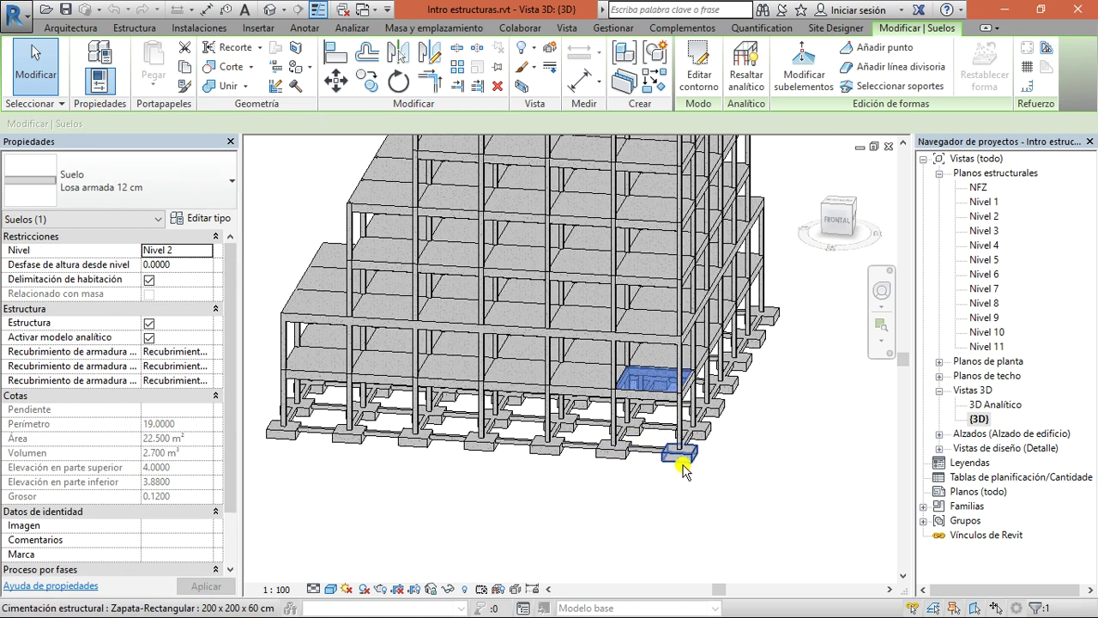
left_click(680, 463)
middle_click_drag(679, 473, 807, 235, "shift")
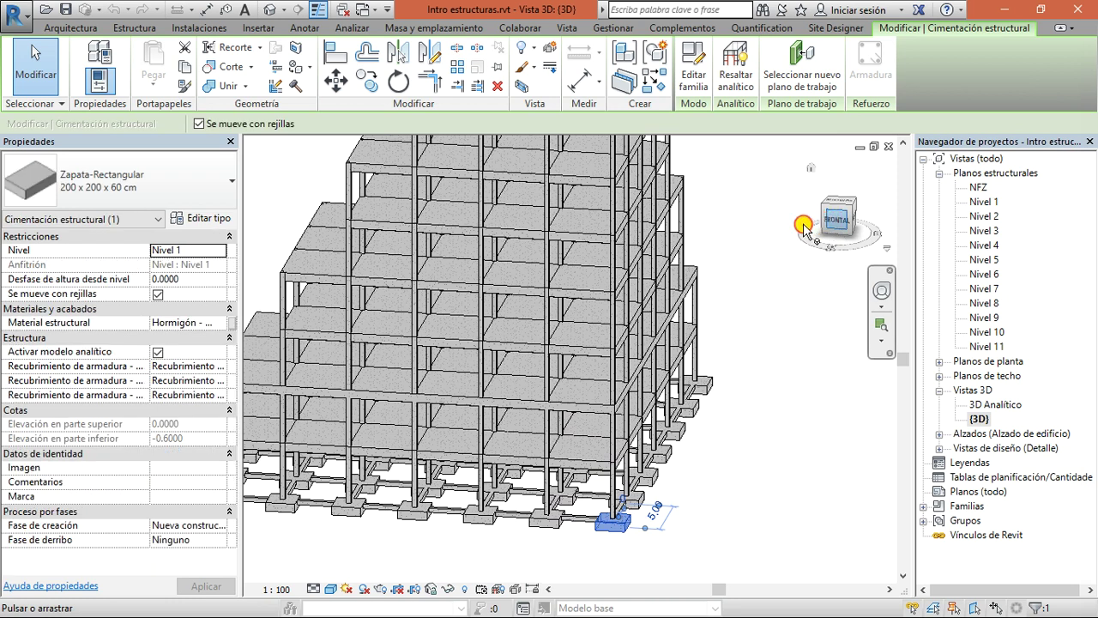
left_click_drag(804, 226, 765, 246)
left_click(828, 221)
left_click_drag(828, 222, 848, 214)
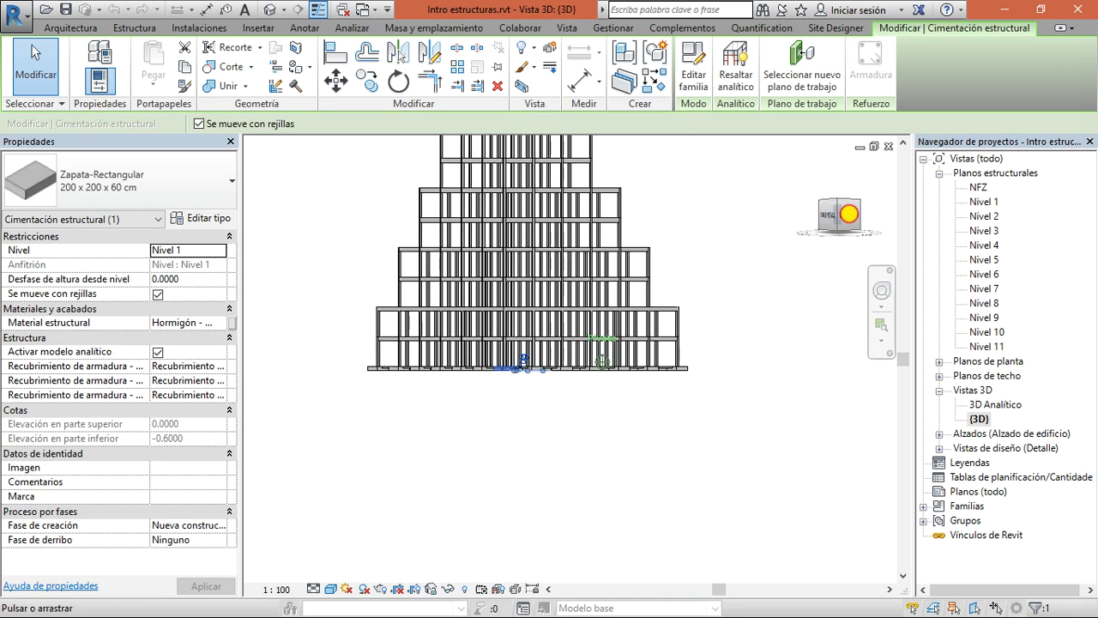
left_click(849, 214)
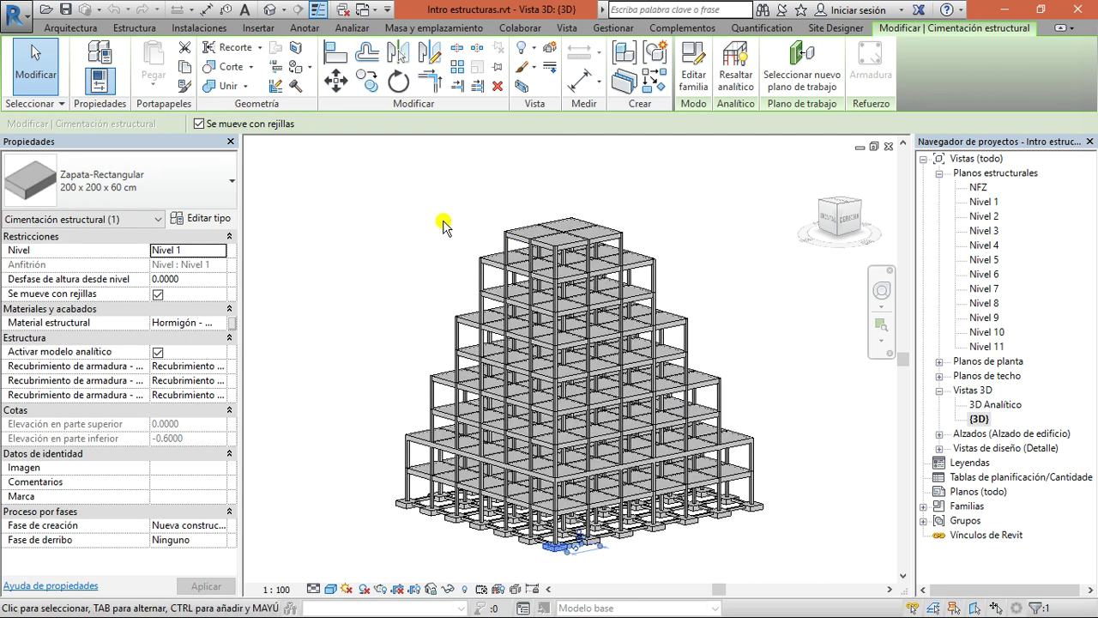
scroll(444, 225, "up", 2)
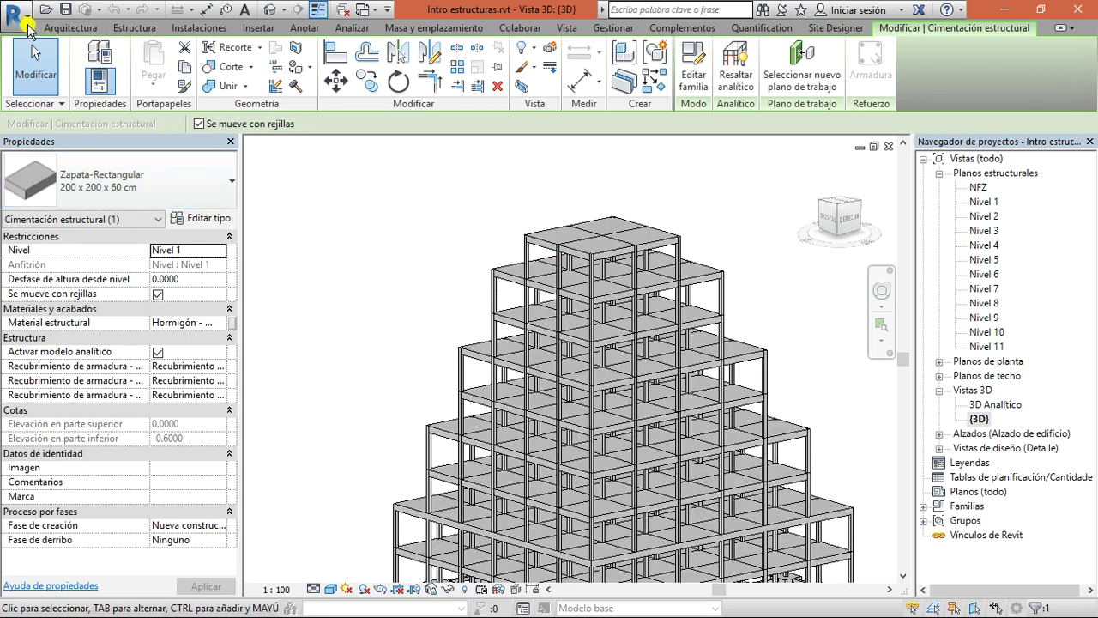
- Compare the wall and column tools offered in the architecture and structure toolsets
left_click(75, 29)
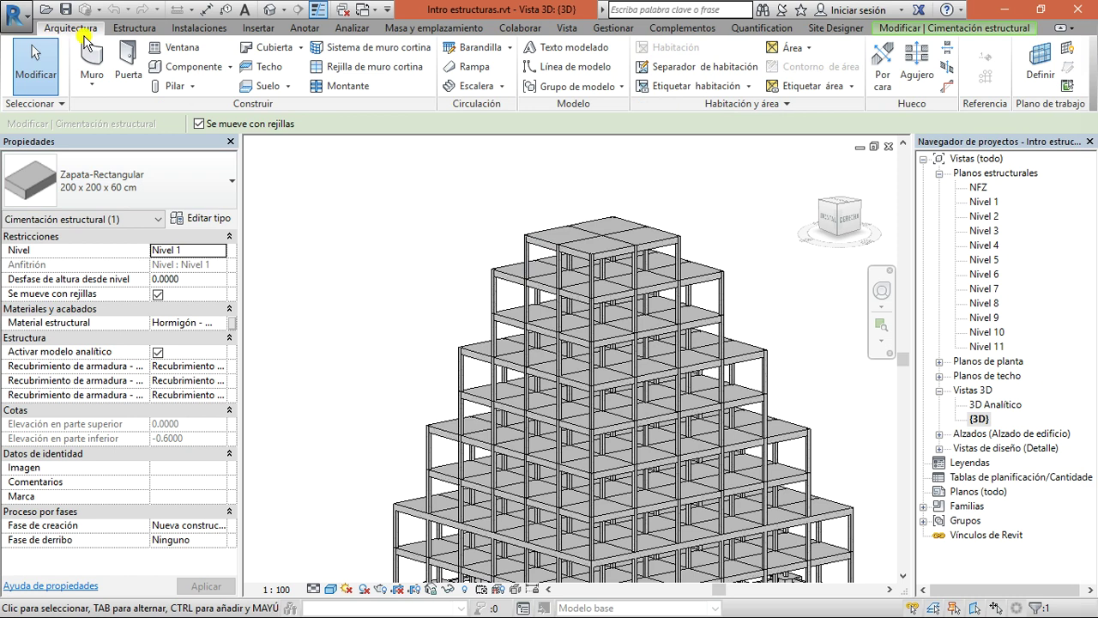
left_click(129, 28)
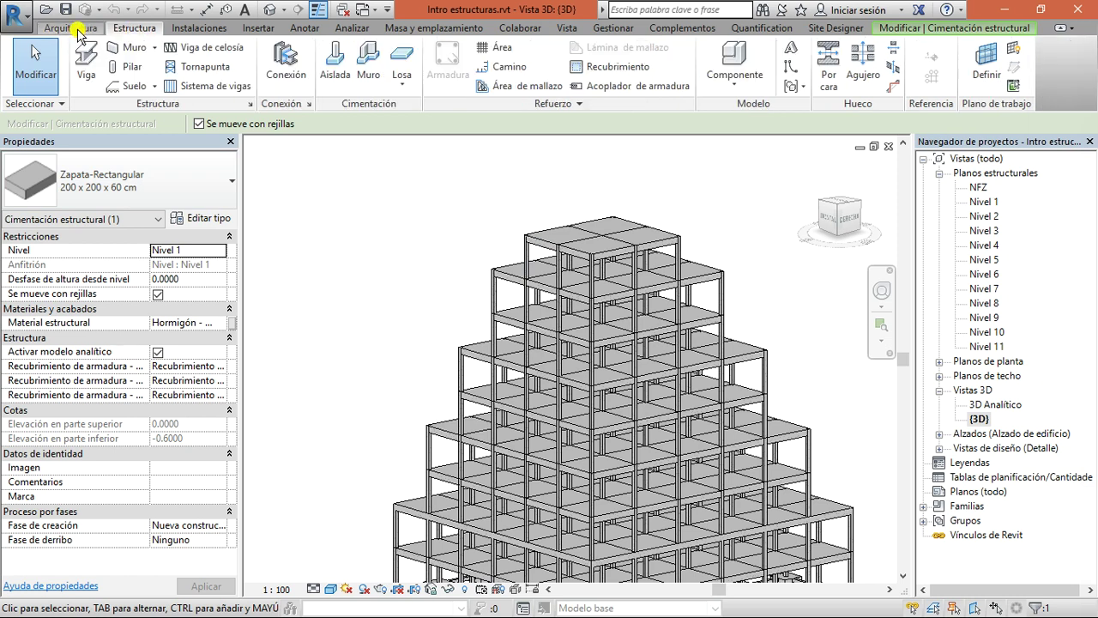
left_click(77, 30)
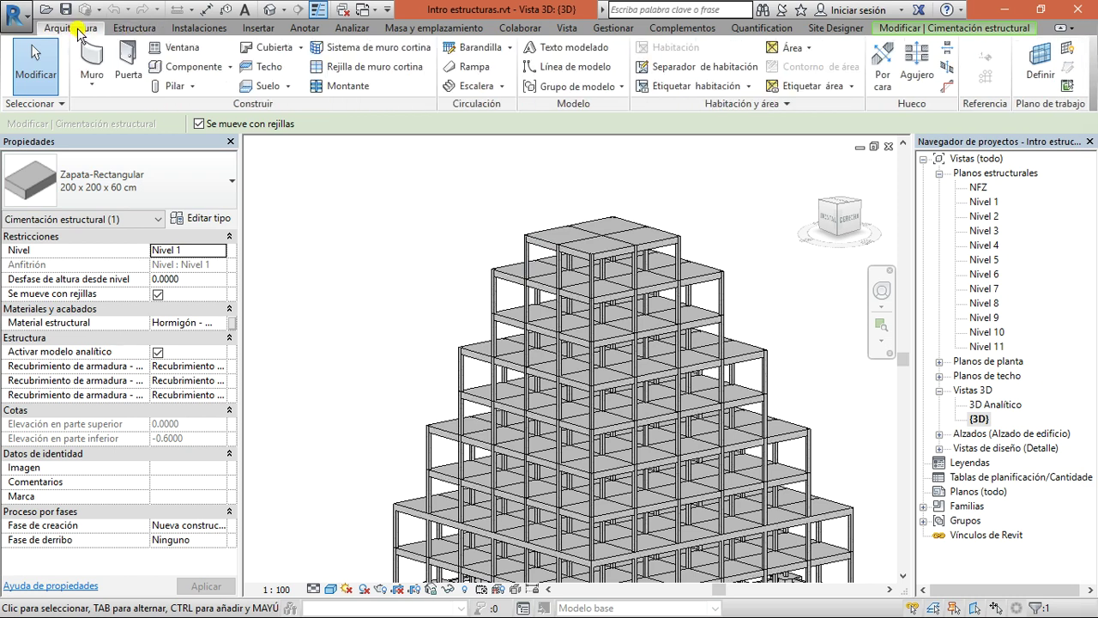
left_click(142, 32)
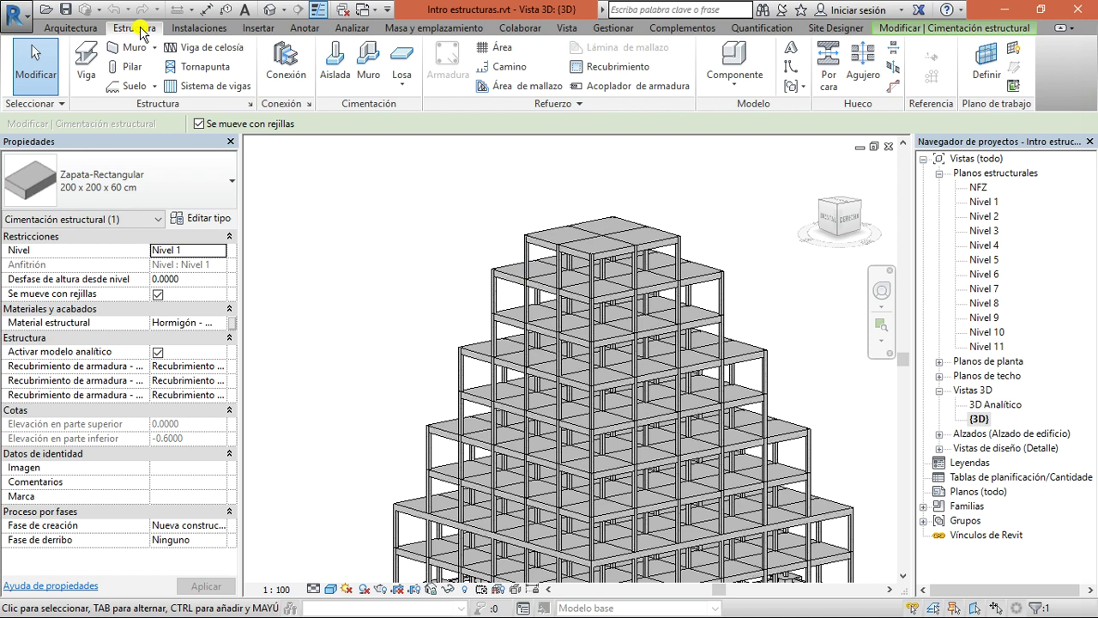
left_click(72, 28)
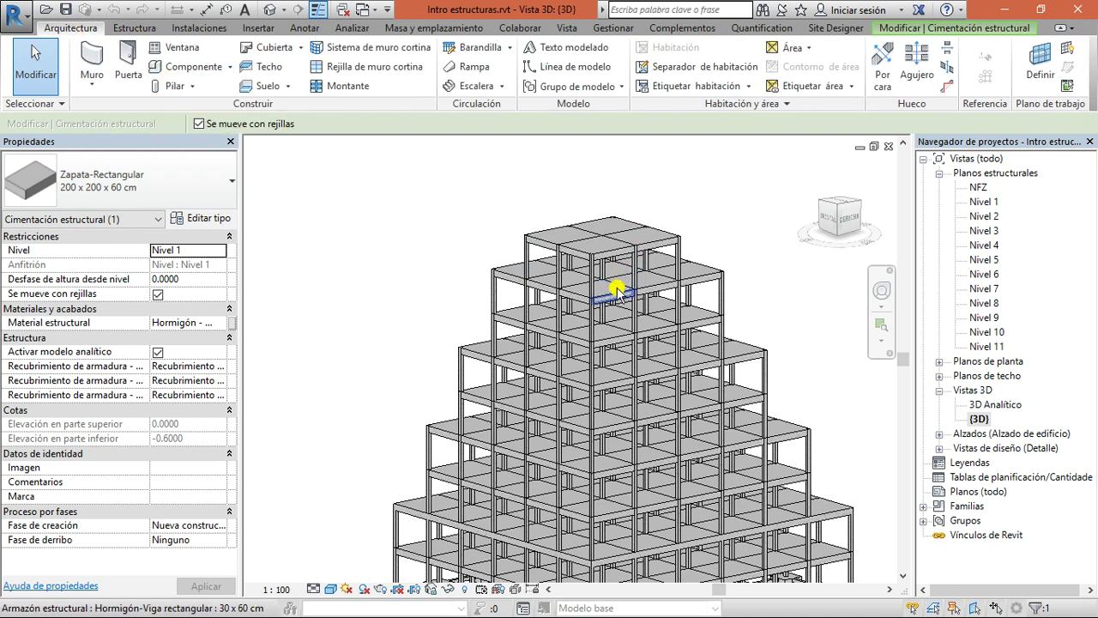
scroll(527, 275, "down", 2)
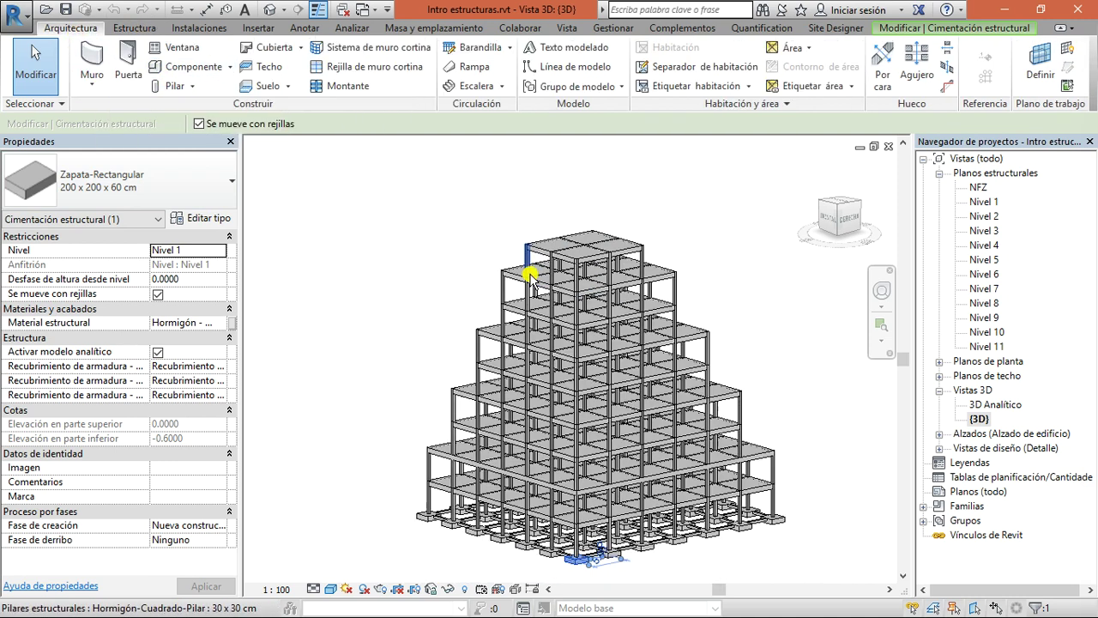
left_click(103, 82)
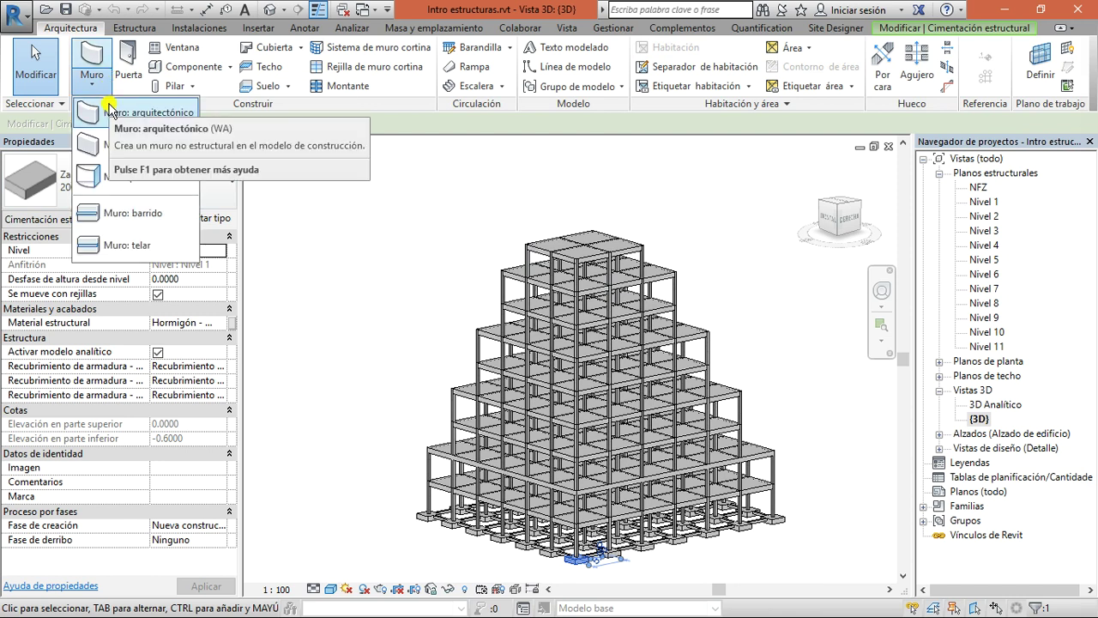
left_click(124, 30)
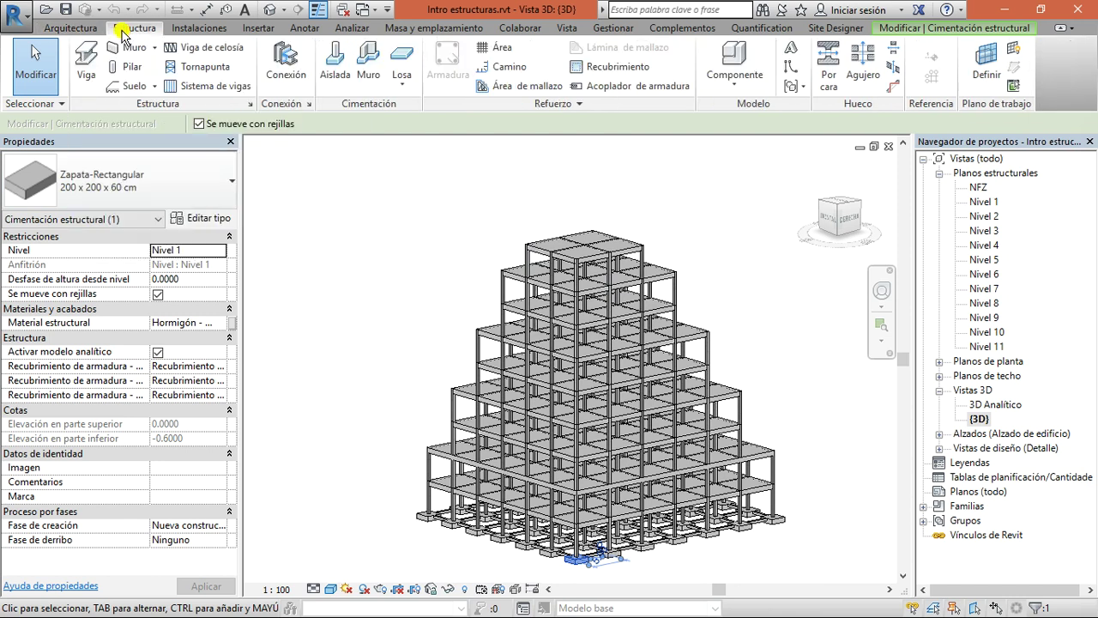
left_click(154, 50)
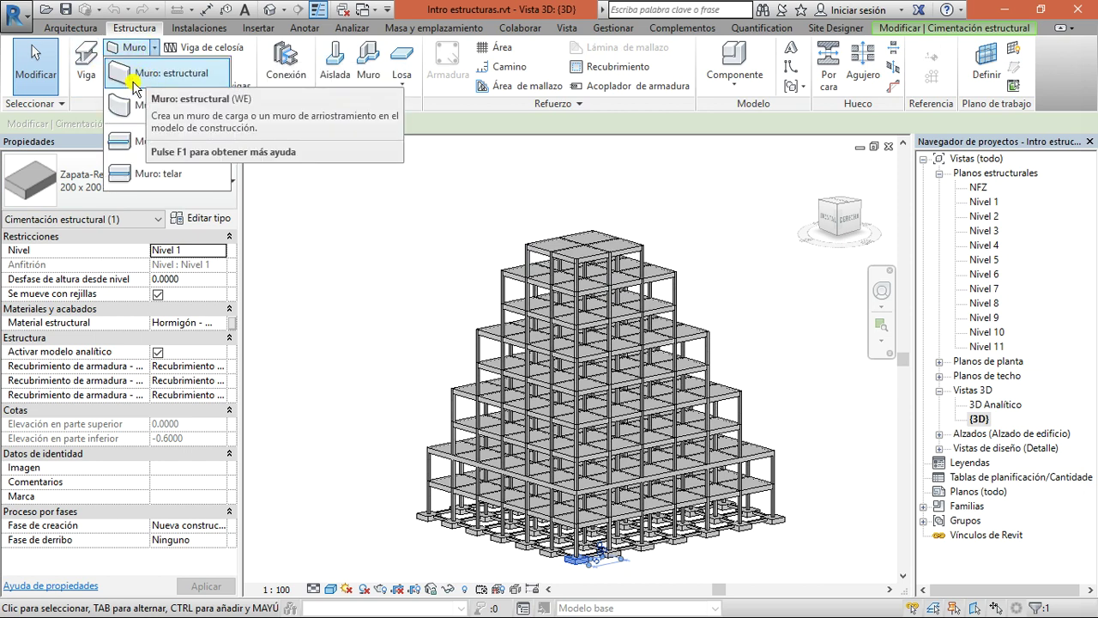
left_click(71, 28)
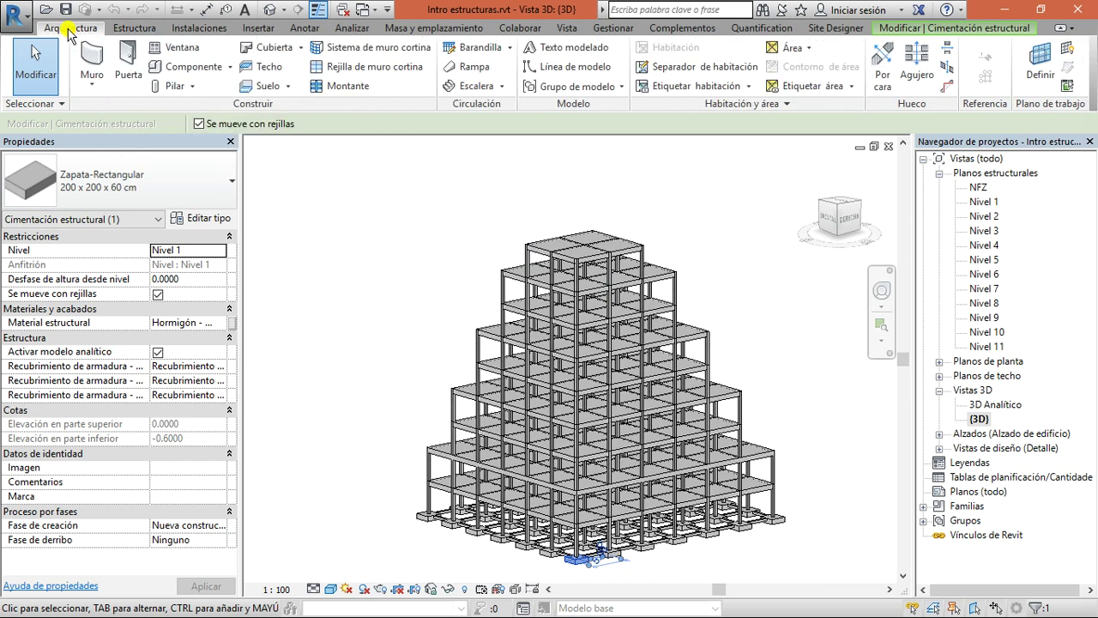
left_click(192, 88)
left_click(135, 28)
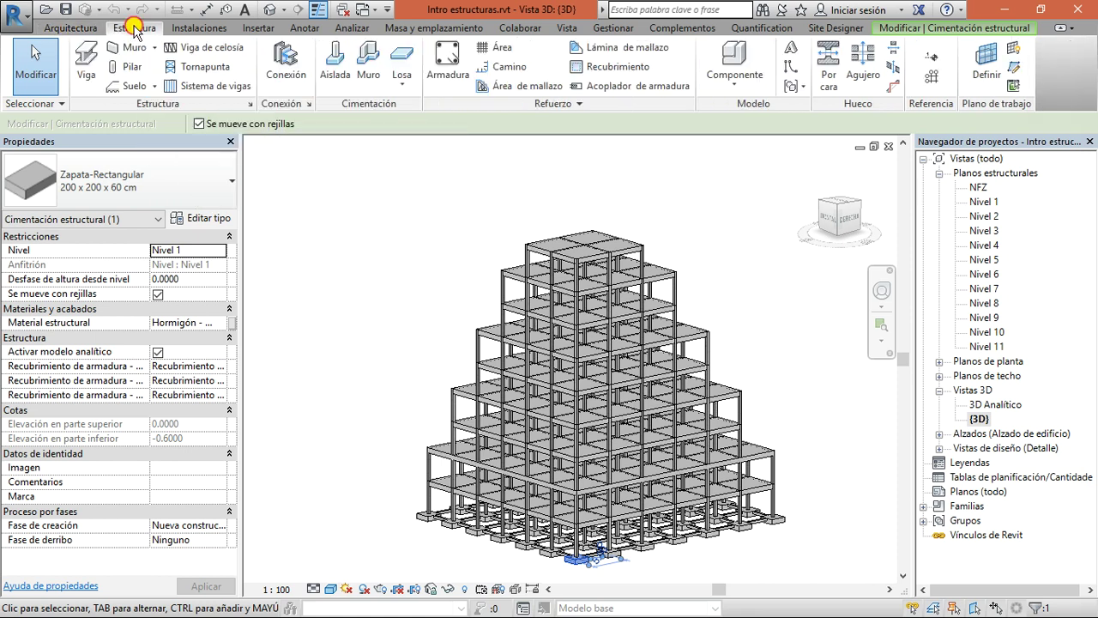
scroll(458, 309, "up", 5)
scroll(412, 235, "up", 2)
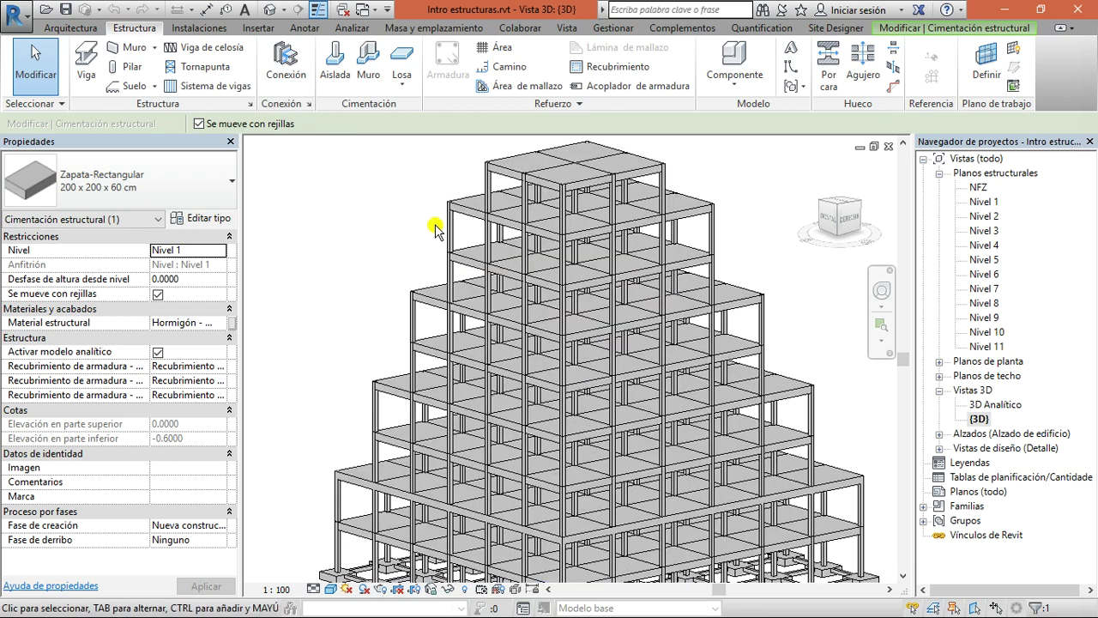
scroll(454, 222, "down", 4)
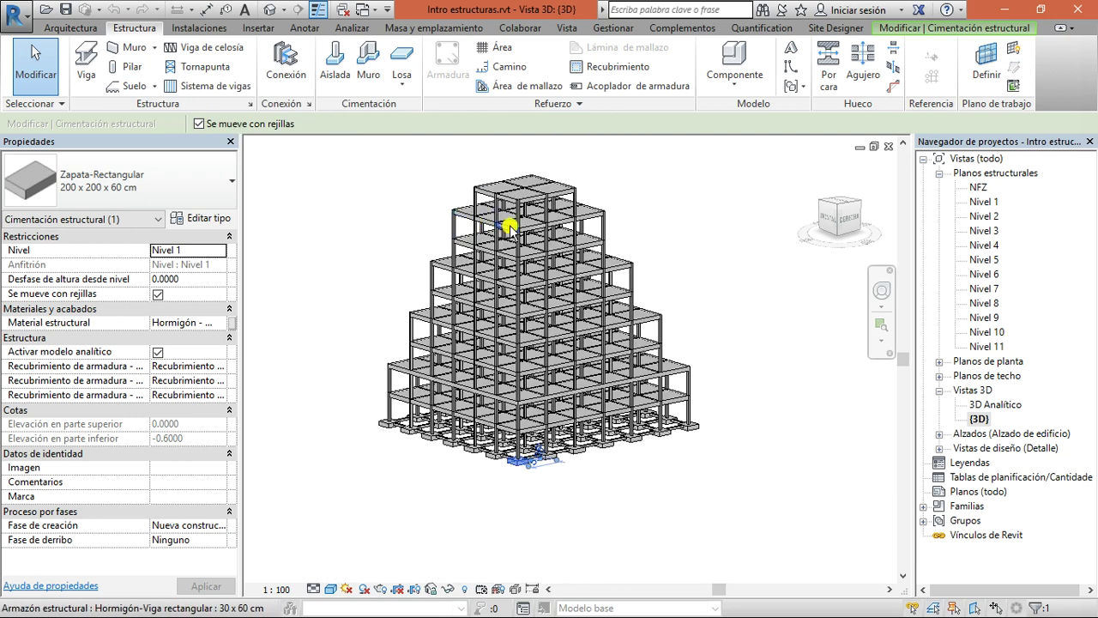
left_click(151, 49)
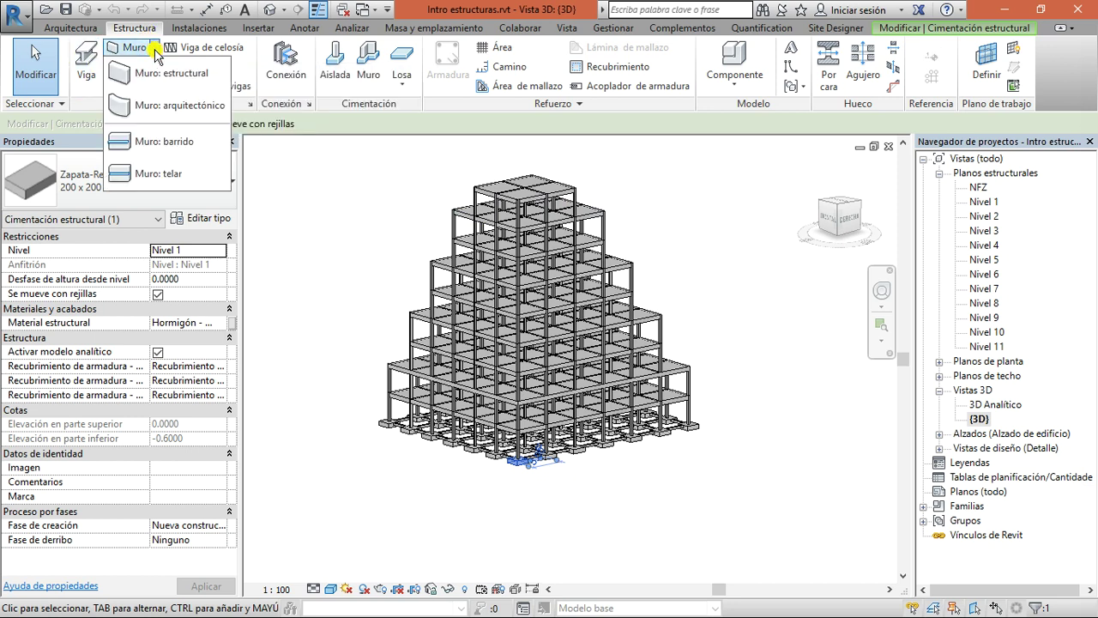
left_click(82, 76)
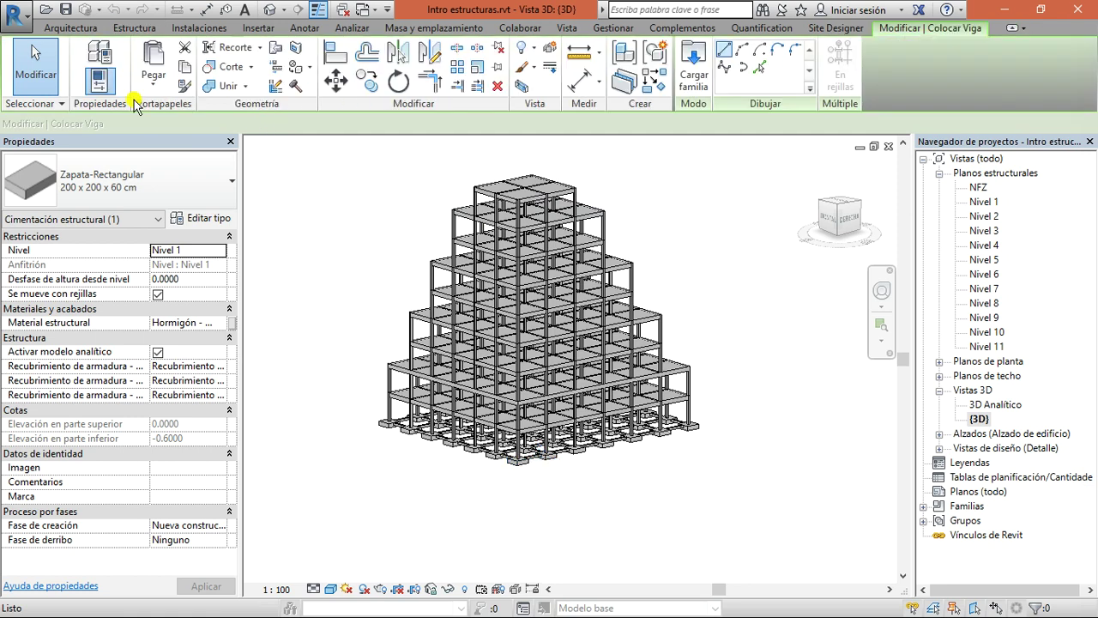
left_click(145, 30)
key("Escape")
key("Escape")
- Show the analytical model in the {3D} view and examine the analytical lines along the beams and slabs
scroll(446, 193, "up", 2)
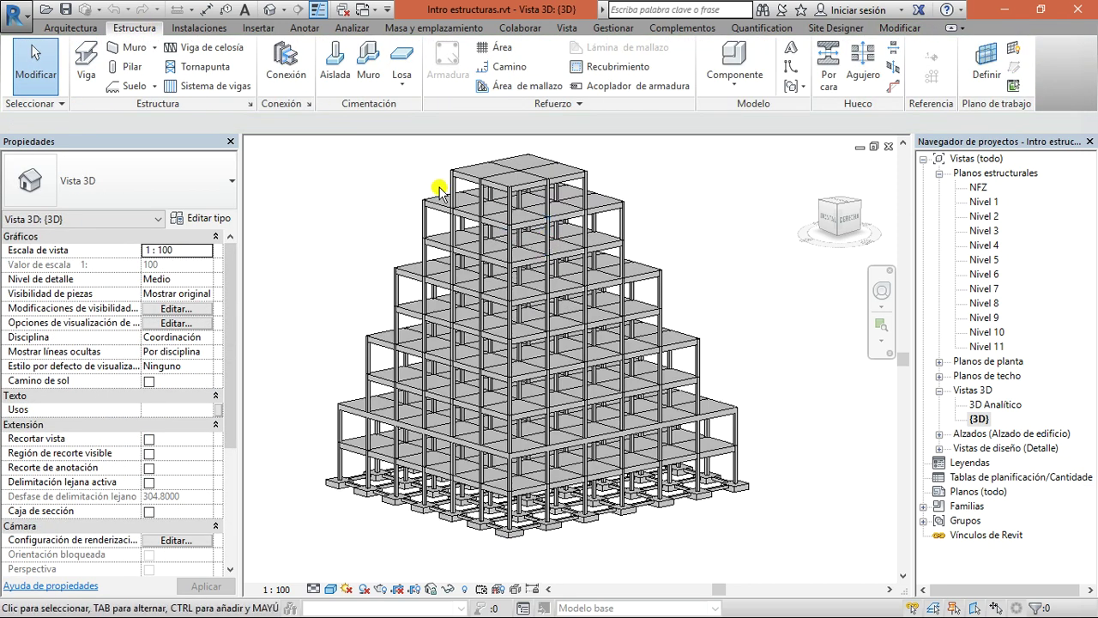
scroll(439, 190, "up", 3)
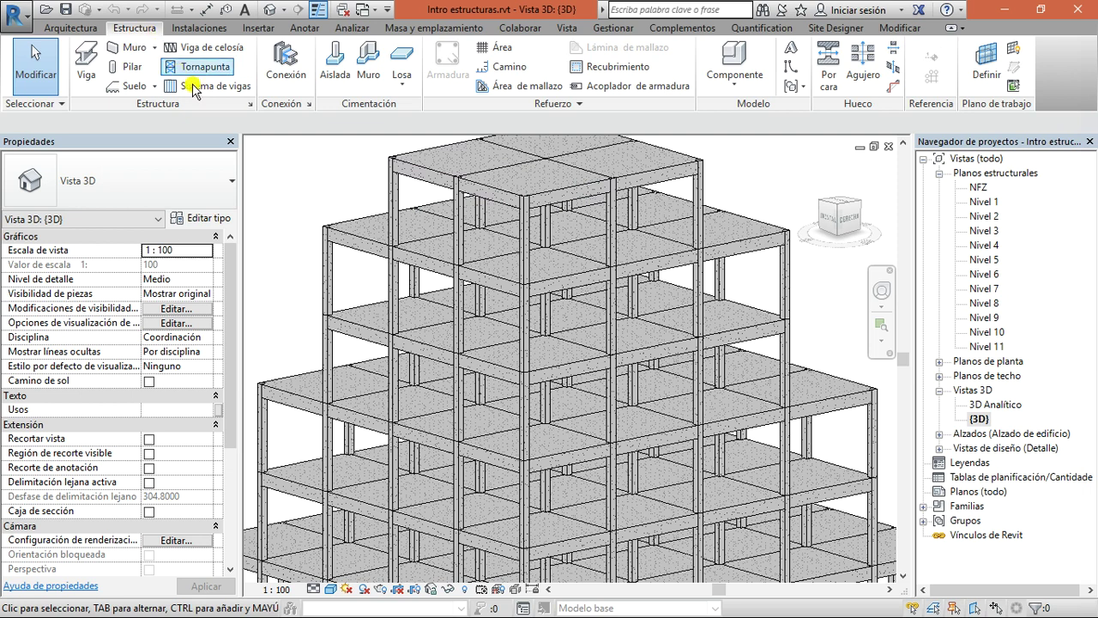
scroll(490, 238, "down", 1)
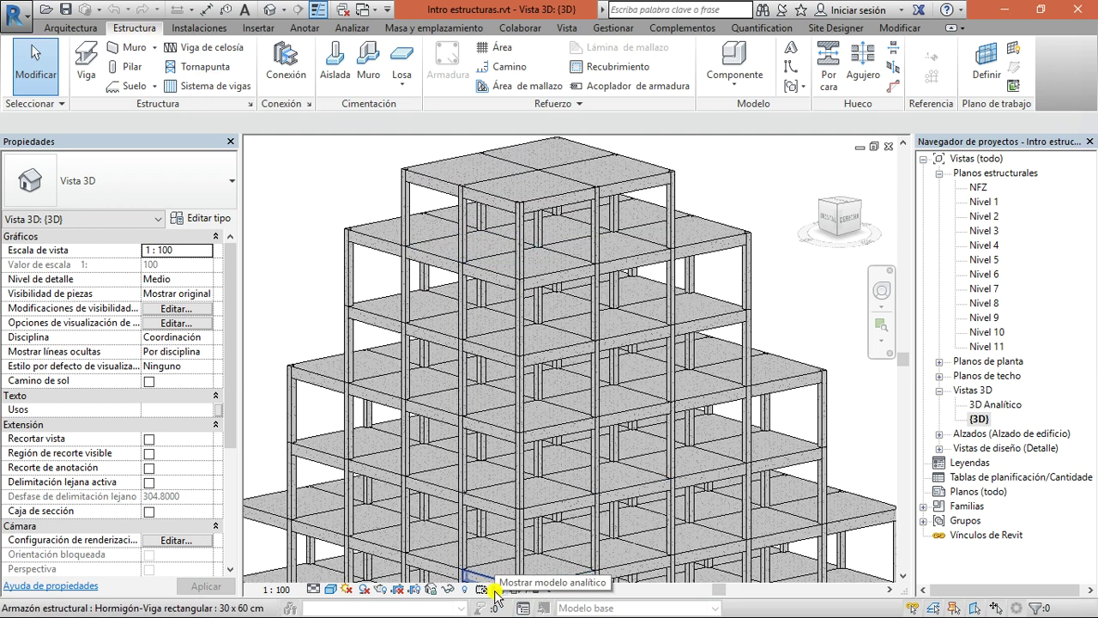
left_click(494, 591)
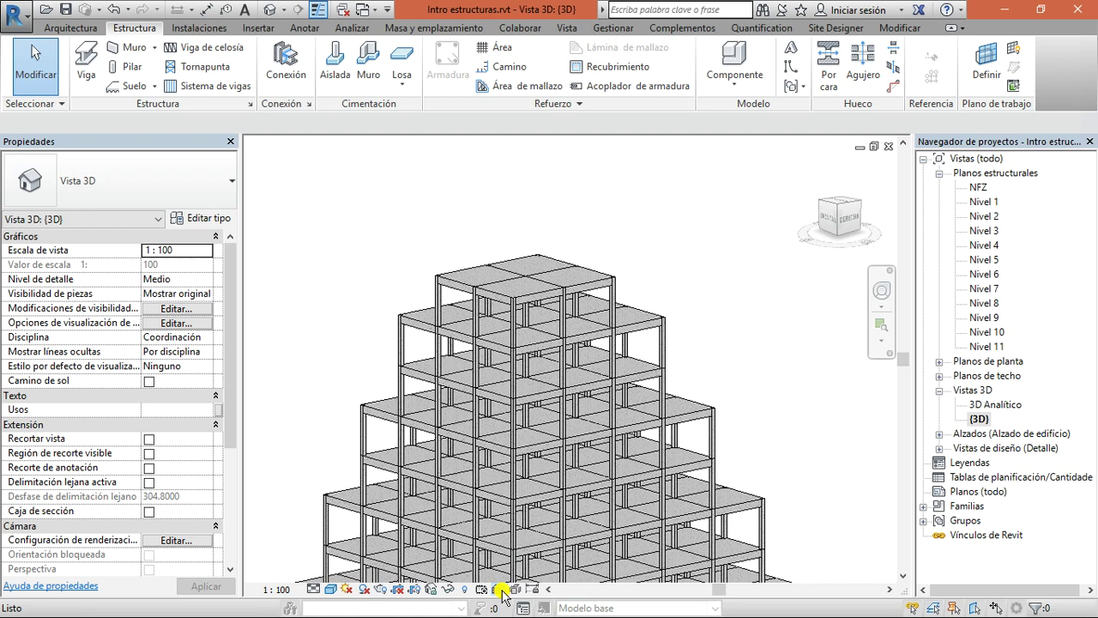
left_click(496, 590)
scroll(434, 361, "up", 5)
scroll(437, 377, "up", 5)
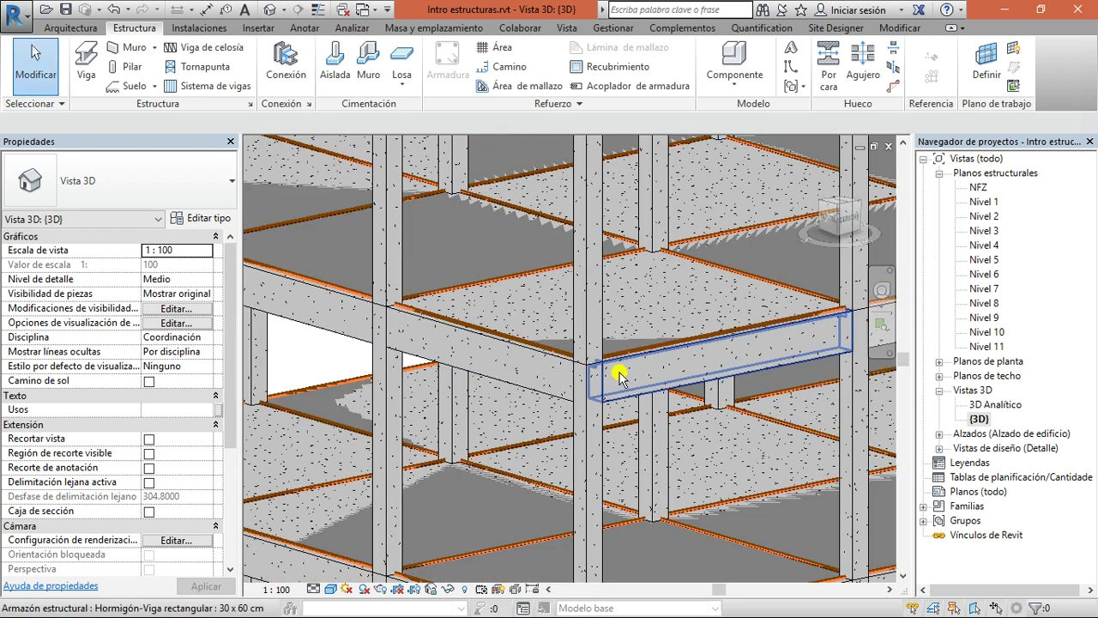
scroll(622, 363, "up", 3)
scroll(675, 346, "down", 4)
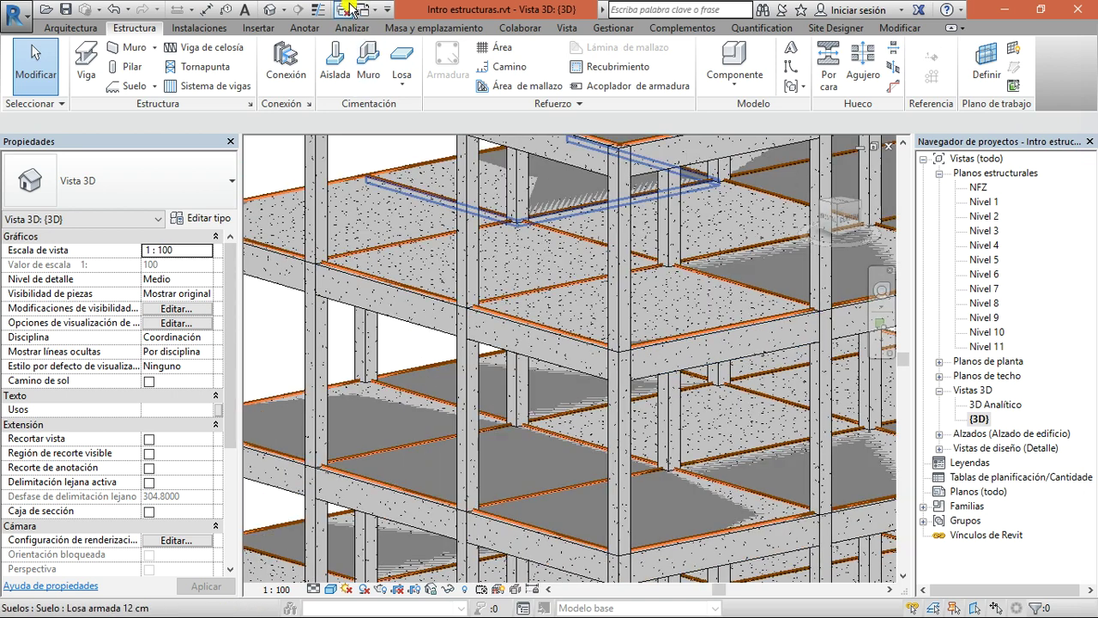
- Turn on thin-line display and hide the analytical model in the {3D} view
left_click(319, 9)
scroll(453, 311, "down", 6)
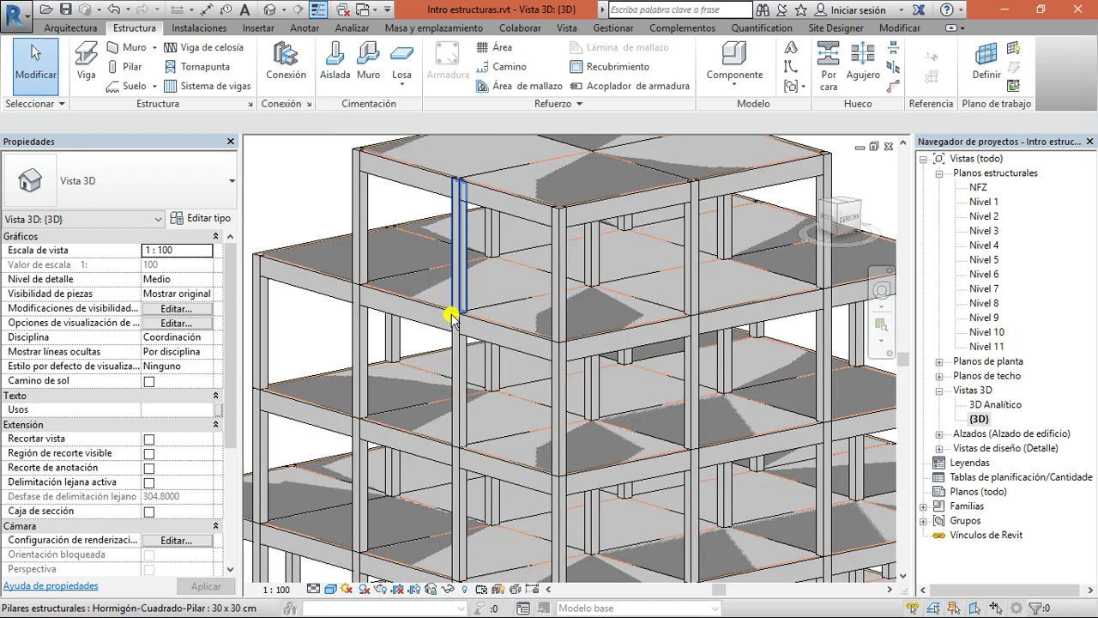
left_click_drag(848, 210, 837, 221)
middle_click_drag(718, 347, 672, 229)
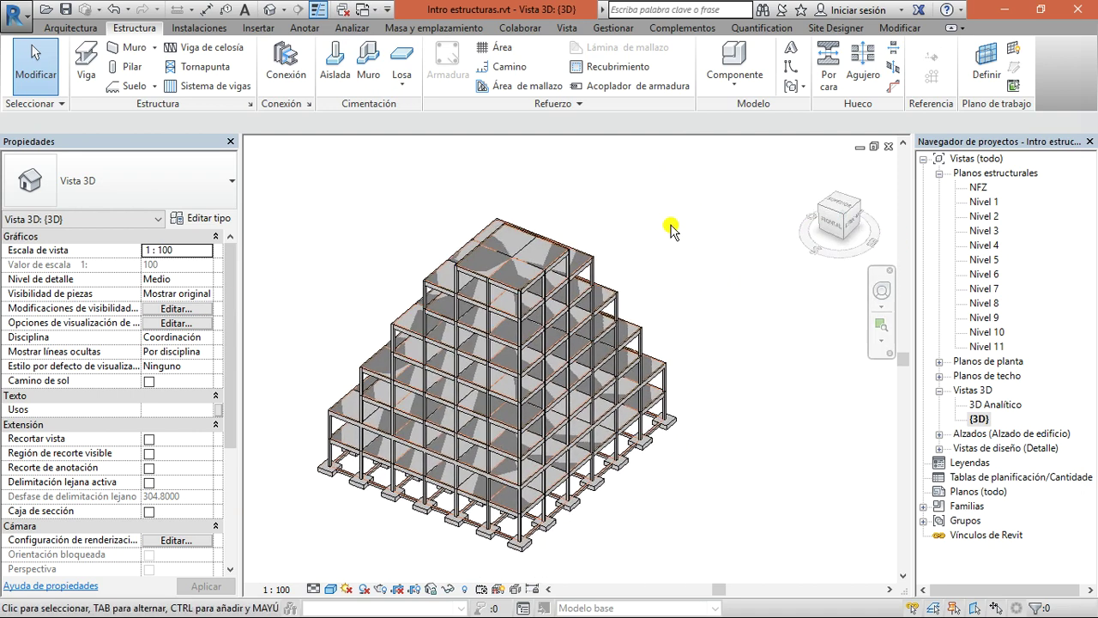
left_click(493, 590)
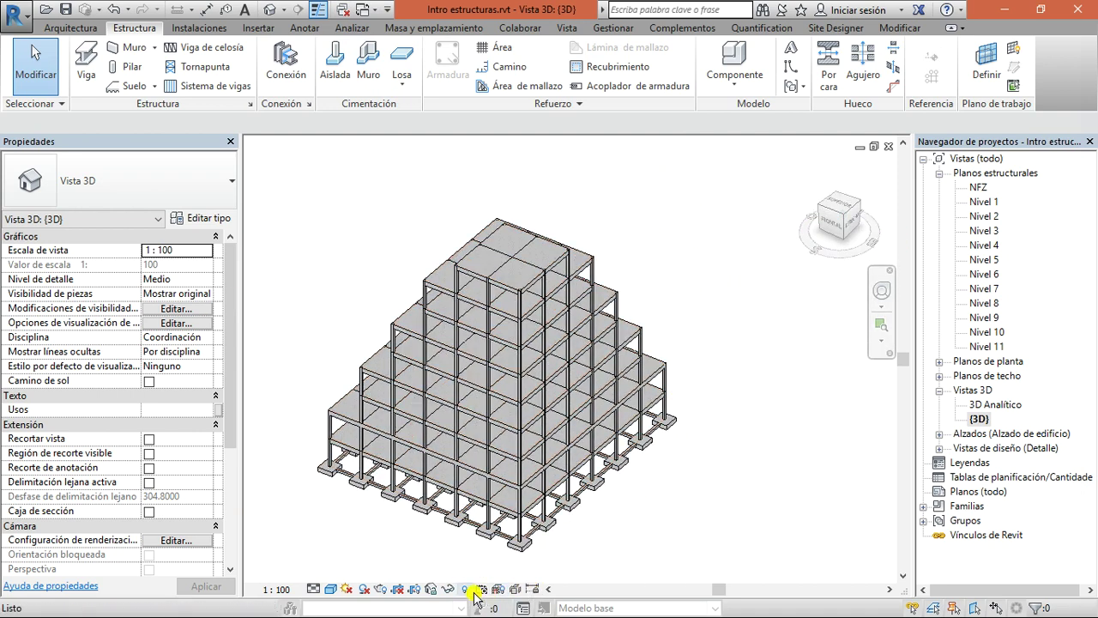
- Open the 3D Analítico view and select an analytical beam and an analytical floor slab in turn to examine their properties
left_click(986, 406)
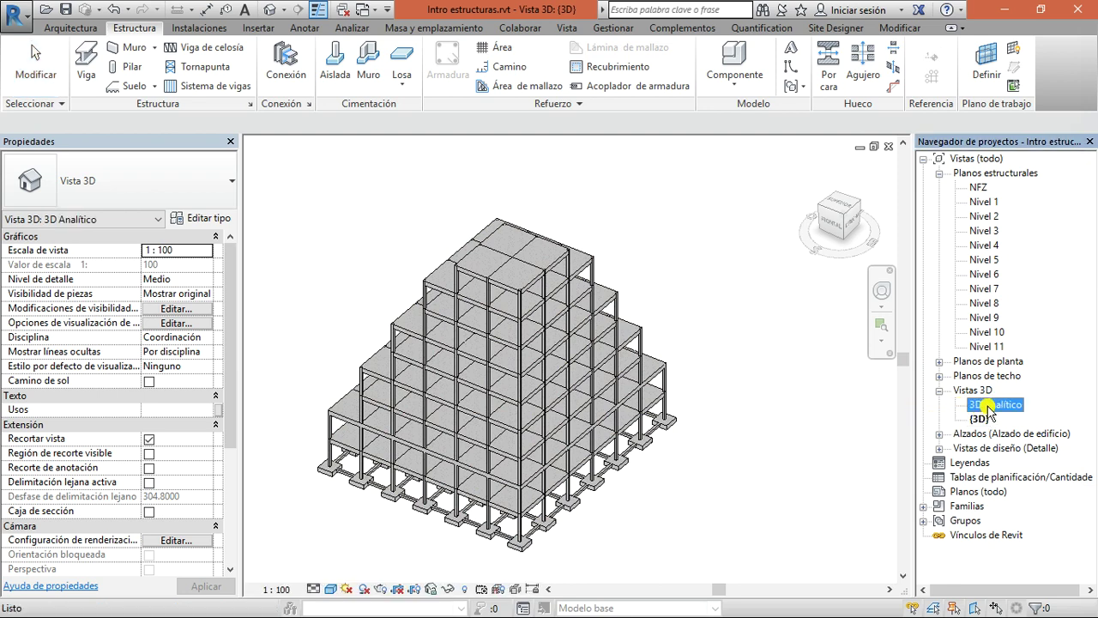
double_click(988, 406)
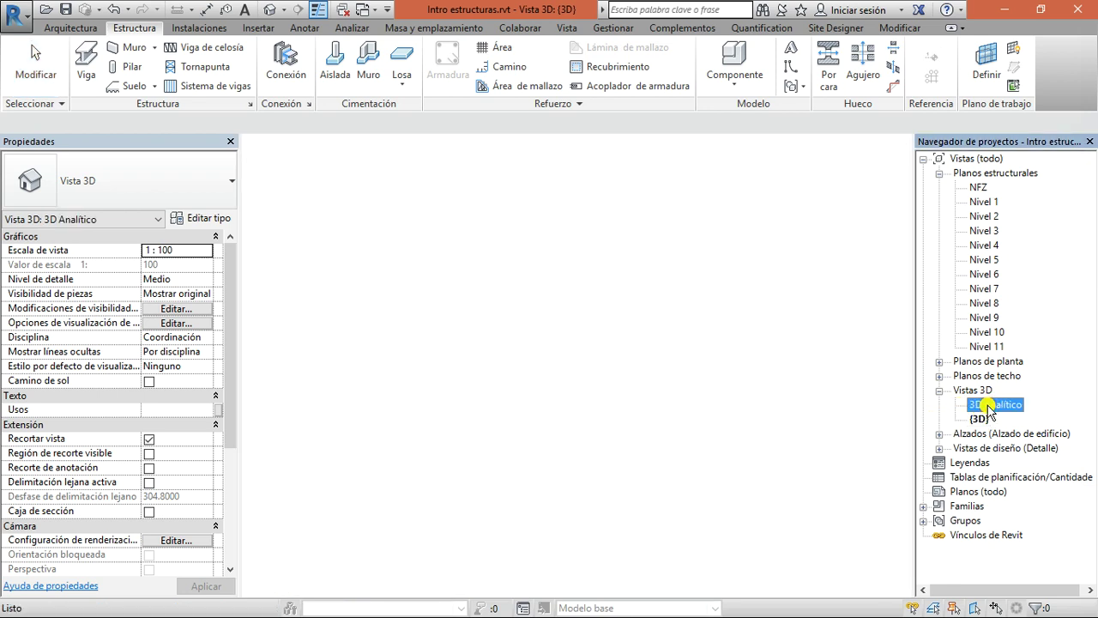
mouse_move(825, 231)
left_mouse_down()
mouse_move(845, 230)
mouse_move(306, 183)
mouse_move(269, 156)
mouse_move(724, 208)
mouse_move(797, 361)
mouse_move(756, 412)
left_mouse_up()
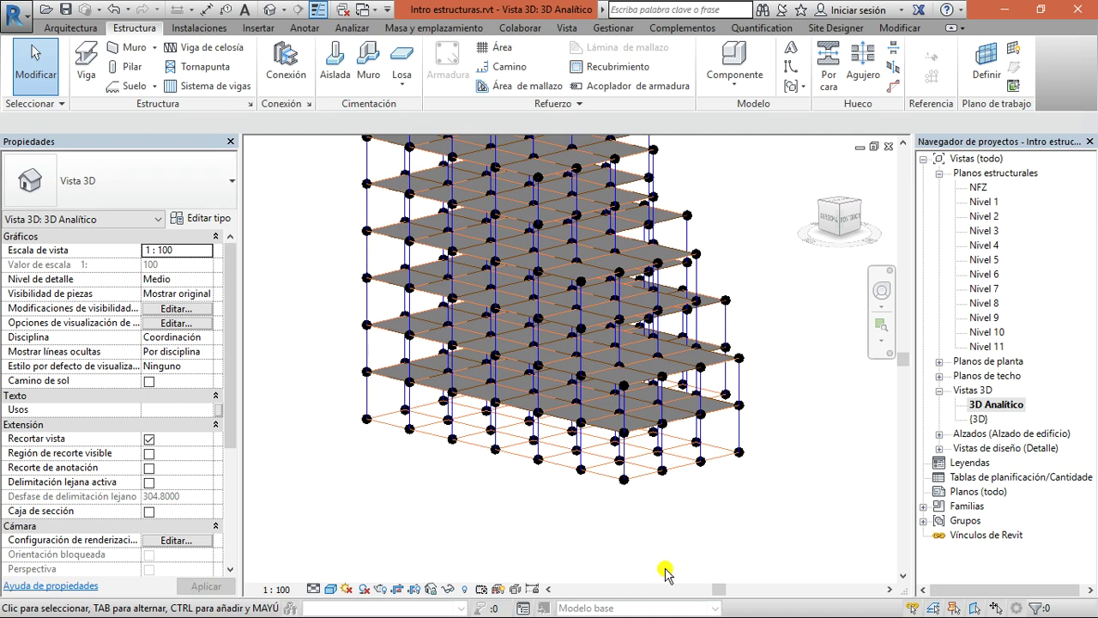
scroll(652, 540, "up", 4)
left_click(614, 382)
middle_click_drag(518, 419, 650, 497)
scroll(542, 457, "up", 1)
left_click(582, 435)
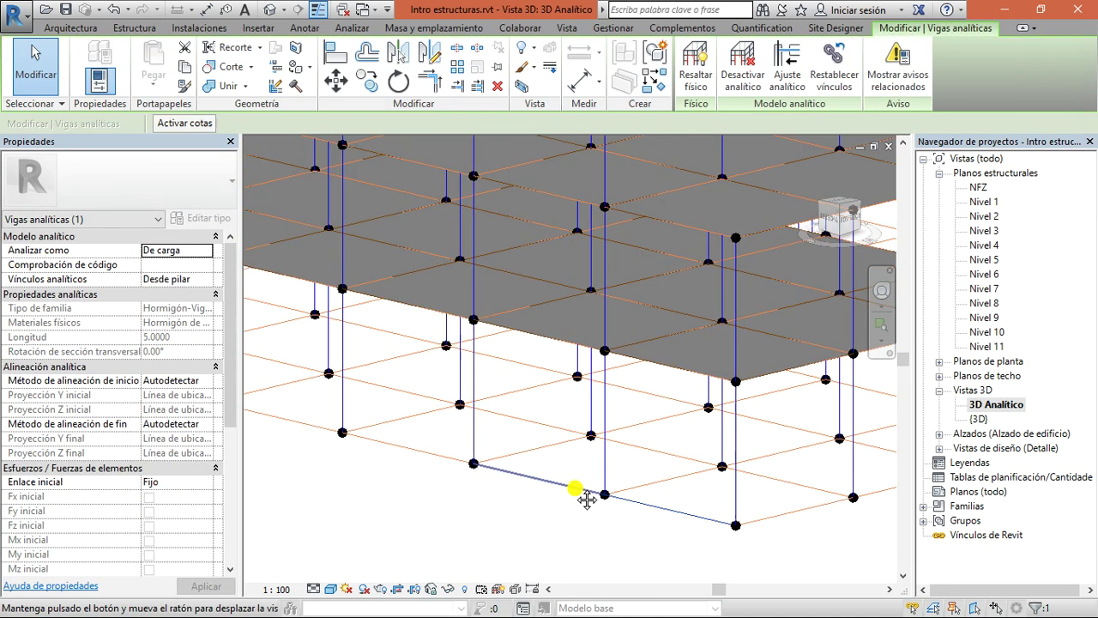
left_click(580, 320)
scroll(560, 438, "down", 1)
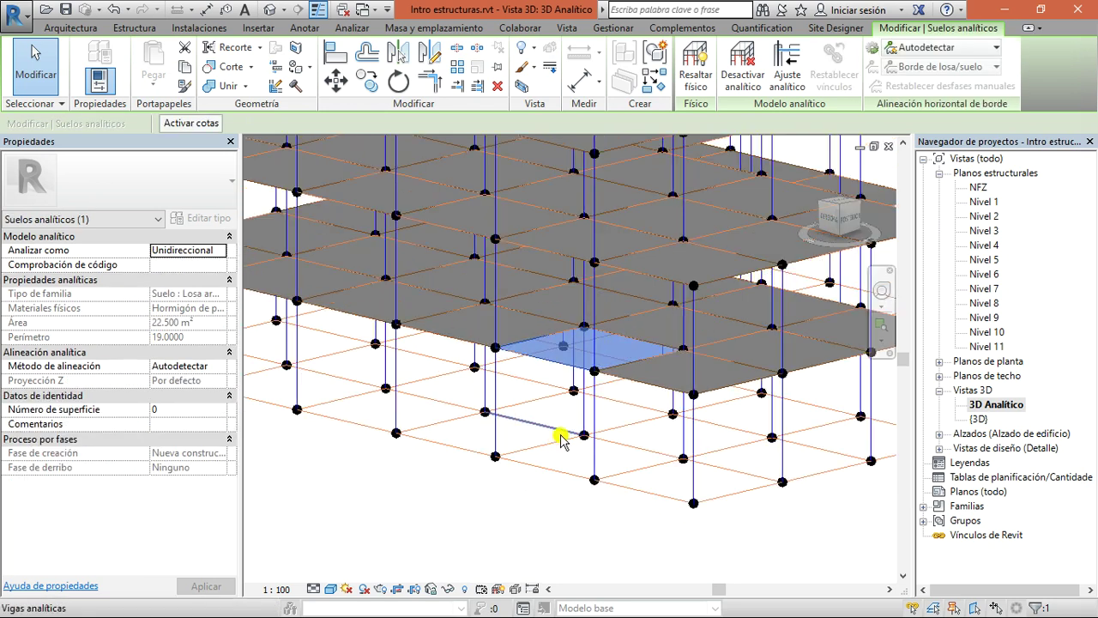
- Turn off view cropping in the 3D Analítico view to show the building's whole analytical model
scroll(559, 438, "down", 4)
left_click_drag(829, 216, 723, 302)
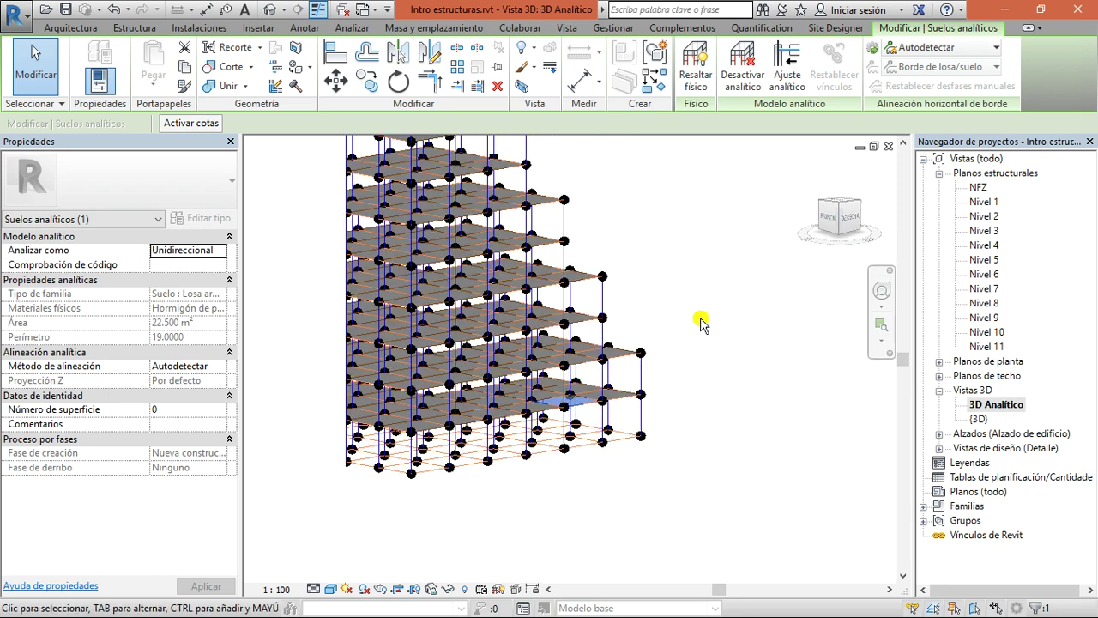
scroll(674, 395, "down", 2)
scroll(407, 356, "up", 1)
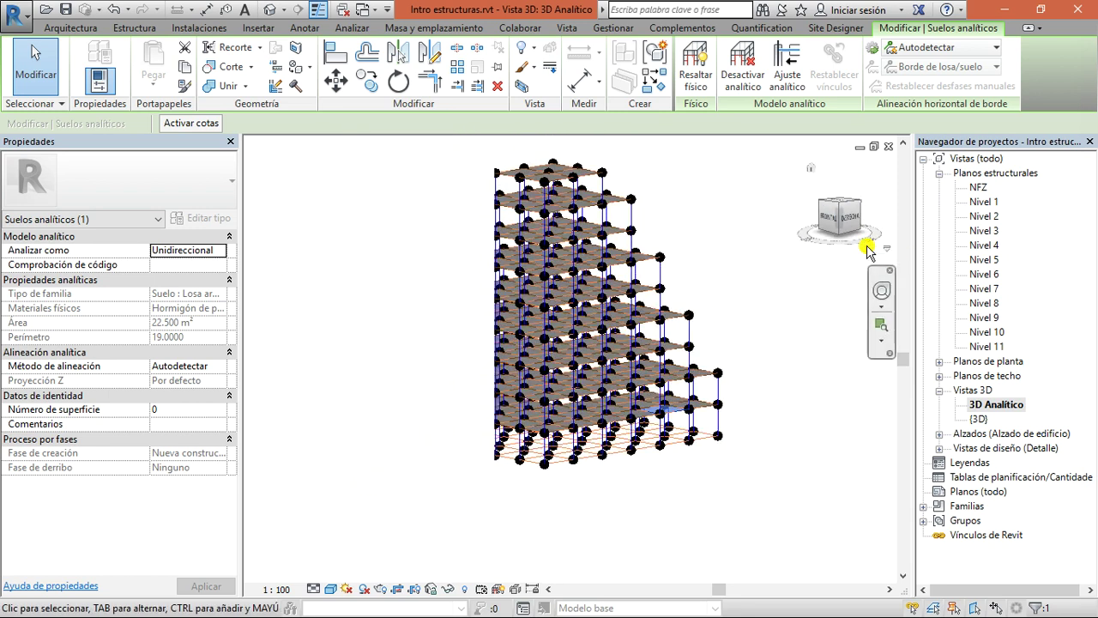
left_click(830, 218)
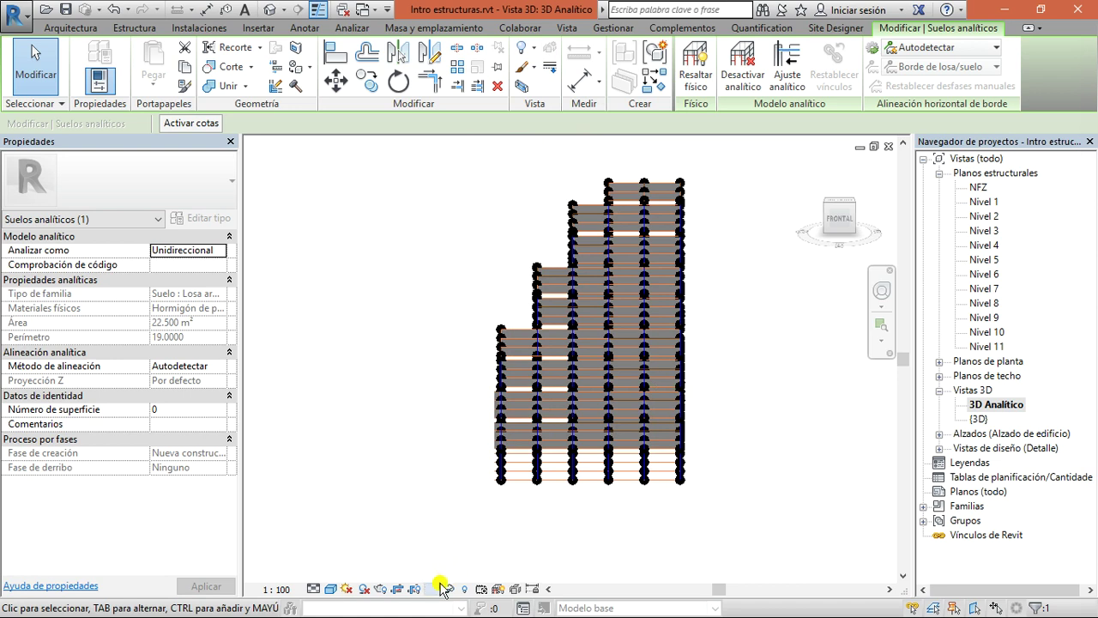
left_click(394, 592)
left_click_drag(829, 222, 765, 245)
middle_click_drag(766, 244, 731, 228, "shift")
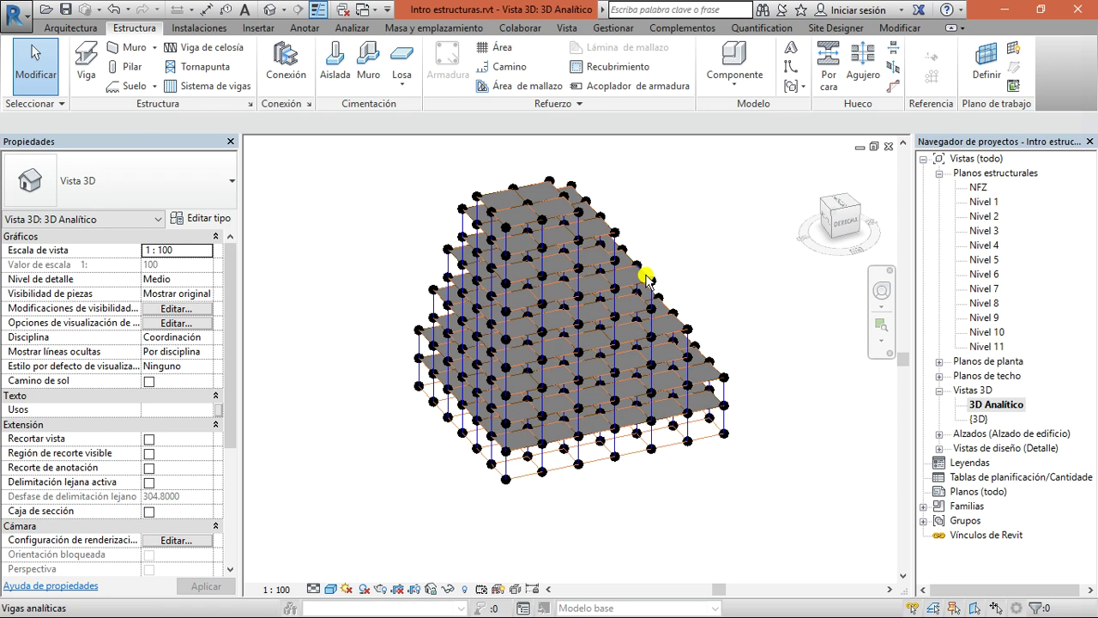
- Examine the analytical floors and nodes near the top of the building, and compare them with the physical structure in the {3D} view
scroll(518, 255, "up", 2)
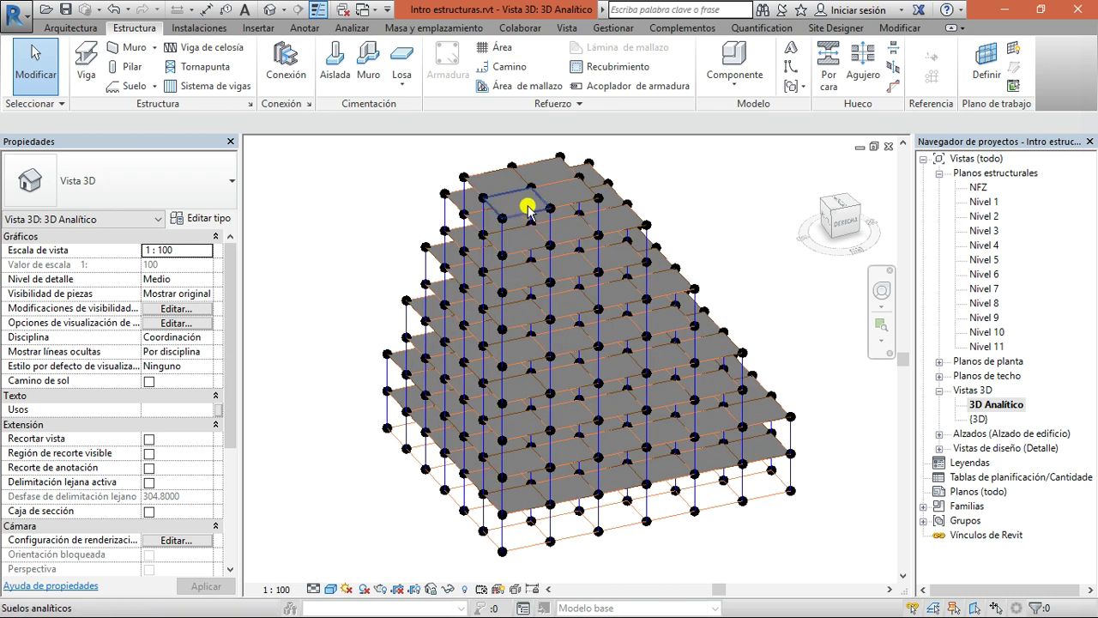
middle_click_drag(528, 206, 563, 366)
scroll(562, 366, "up", 3)
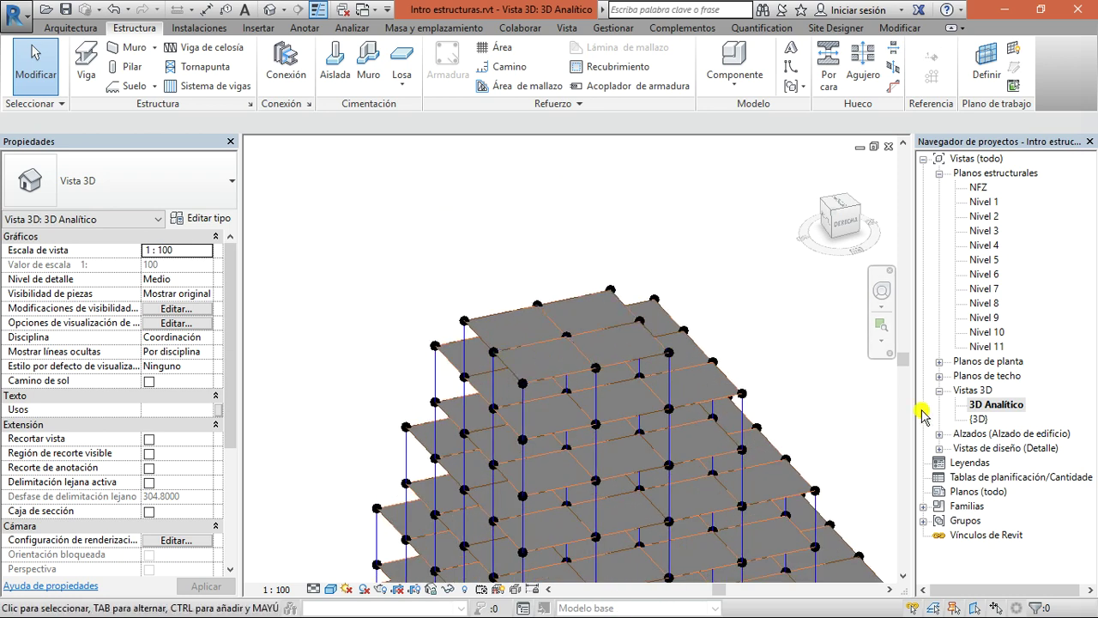
middle_click_drag(801, 357, 785, 346)
scroll(678, 265, "down", 3)
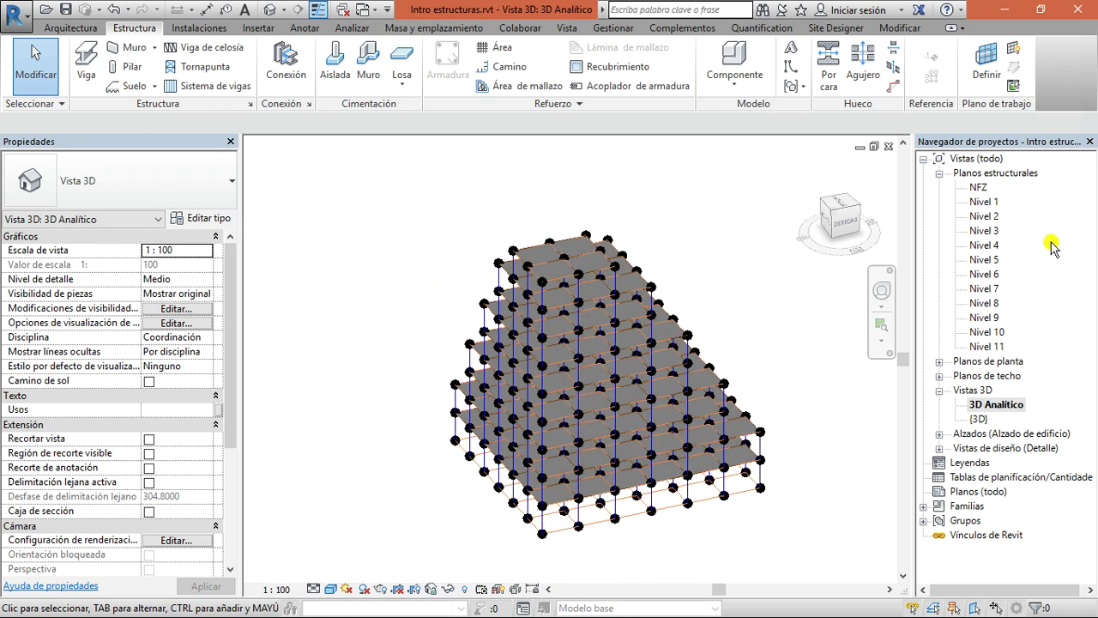
double_click(983, 419)
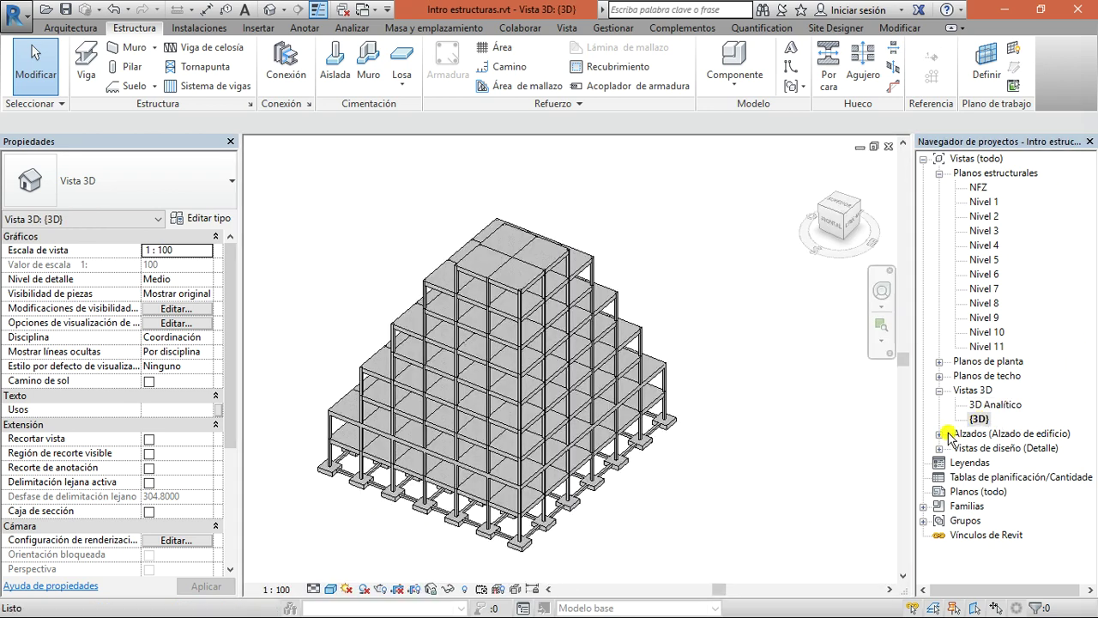
left_click_drag(845, 222, 773, 252)
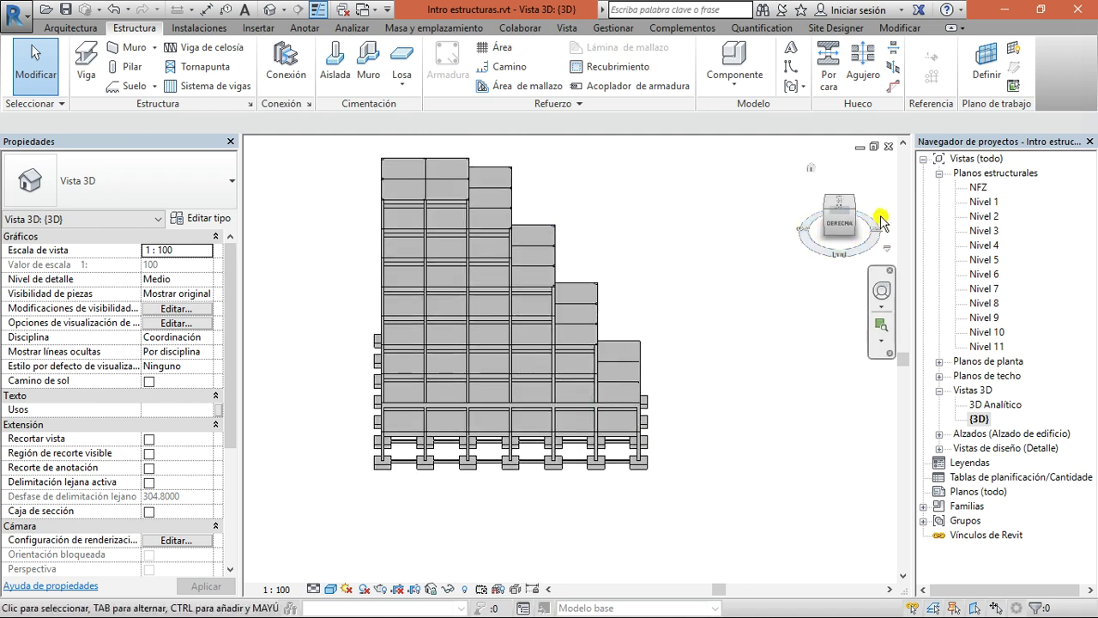
left_click(850, 206)
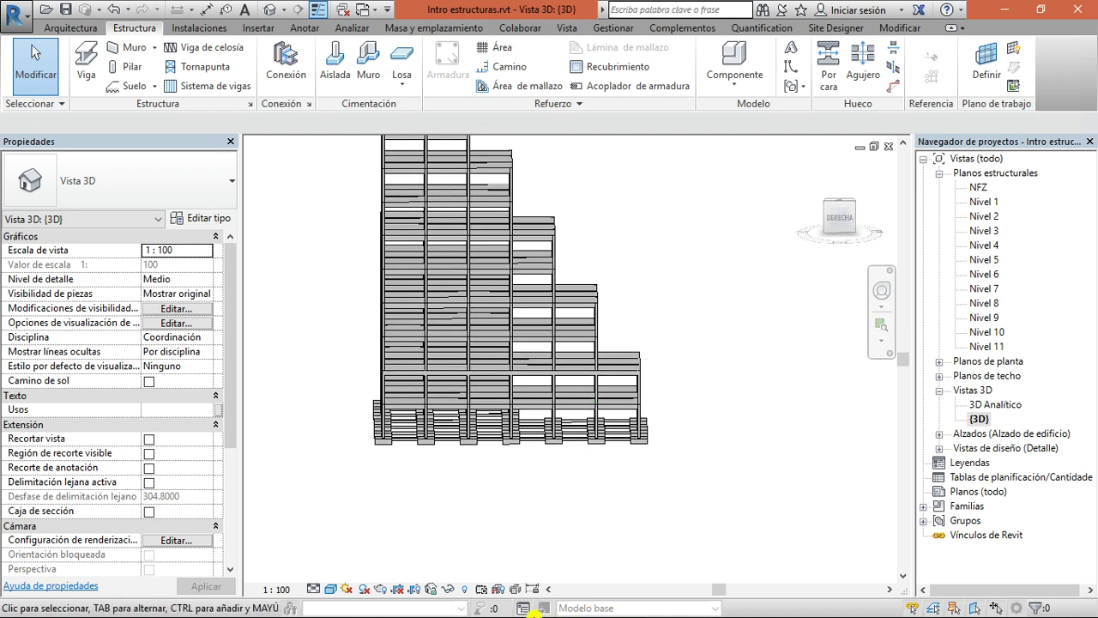
- Launch Autodesk Robot Structural Analysis Professional 2017 from the AUTODESK folder on the desktop
left_click(1001, 8)
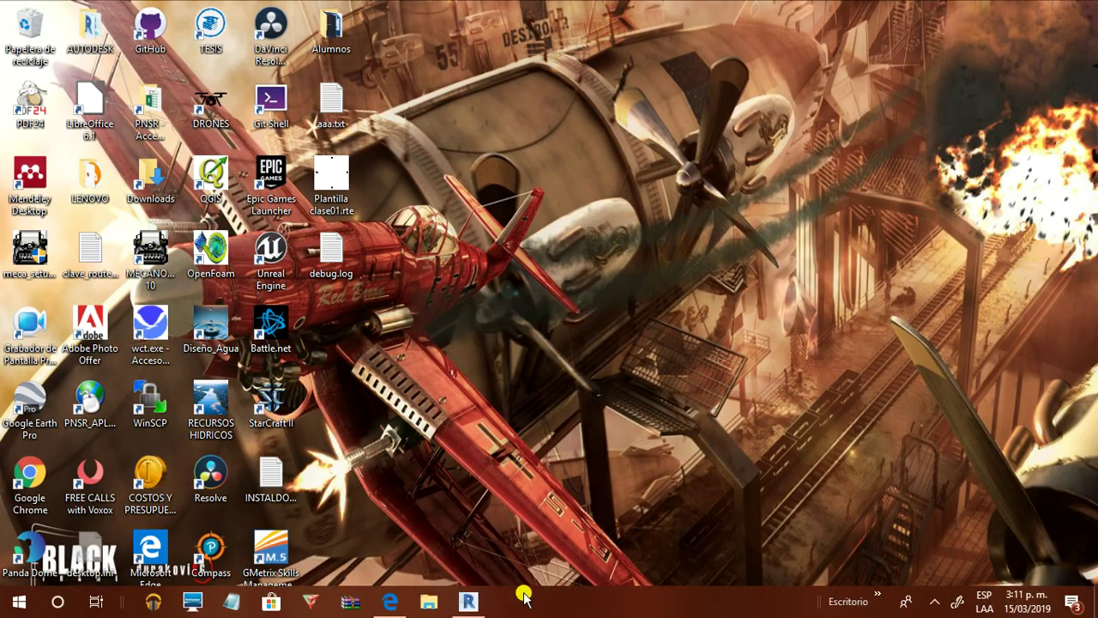
double_click(90, 25)
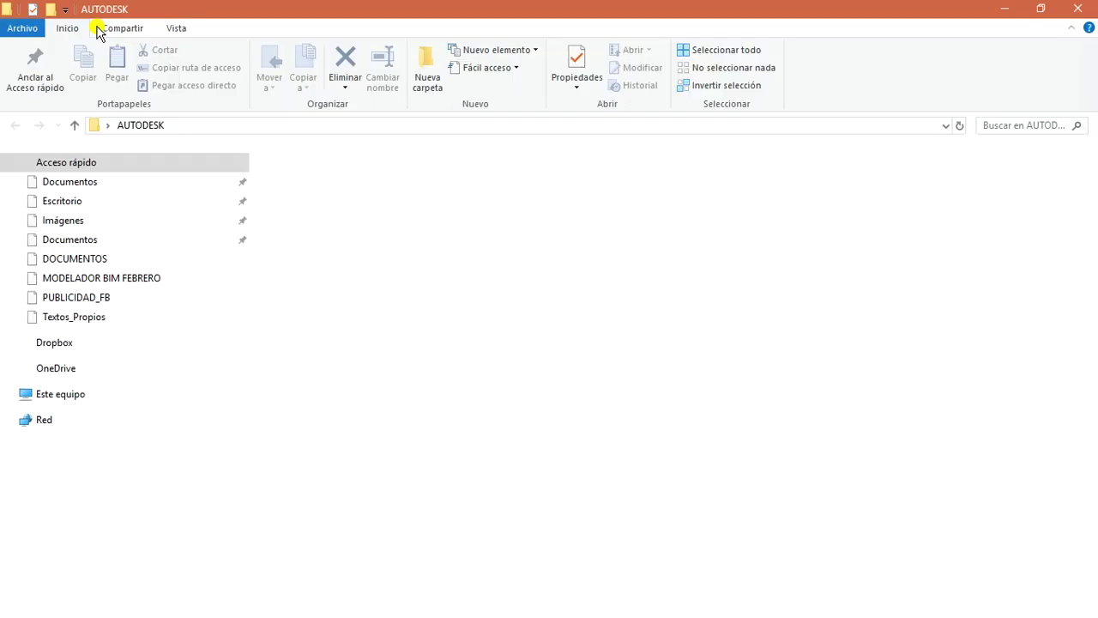
double_click(417, 343)
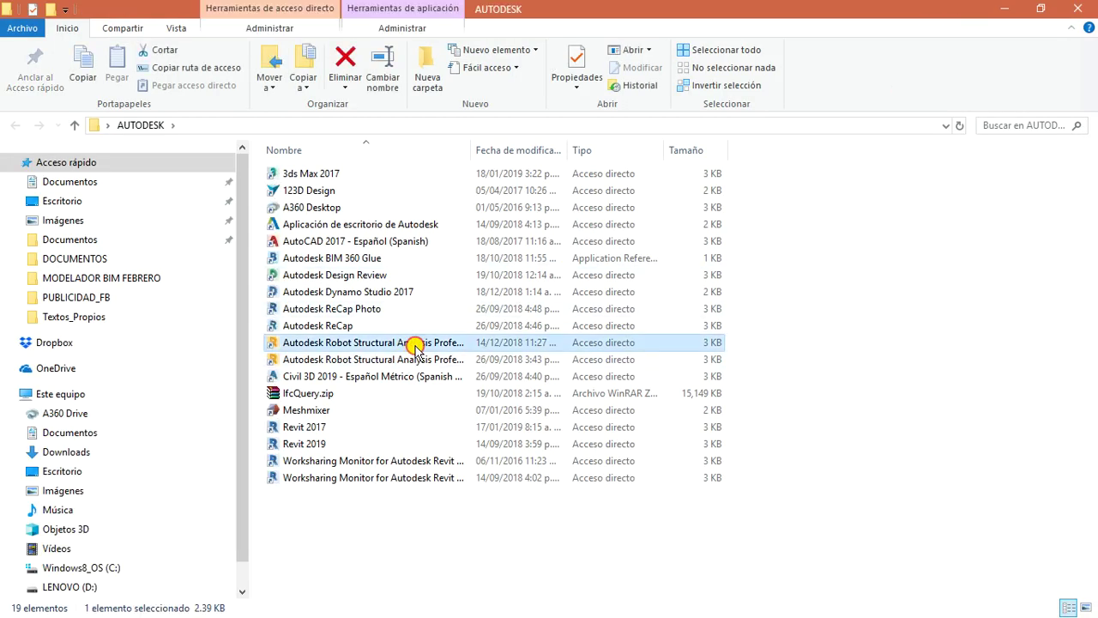
left_click(1003, 10)
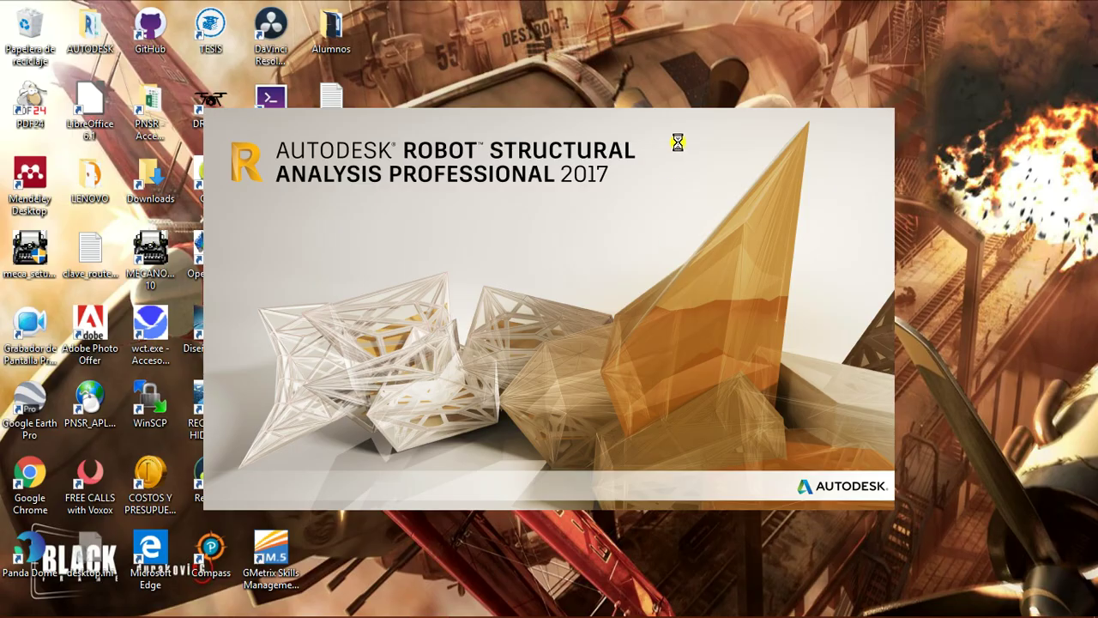
- Switch back to Revit and examine the columns, beams and slabs on the building's upper floors in the {3D} view
key("alt+Tab")
key("alt+Tab")
key("alt+Tab")
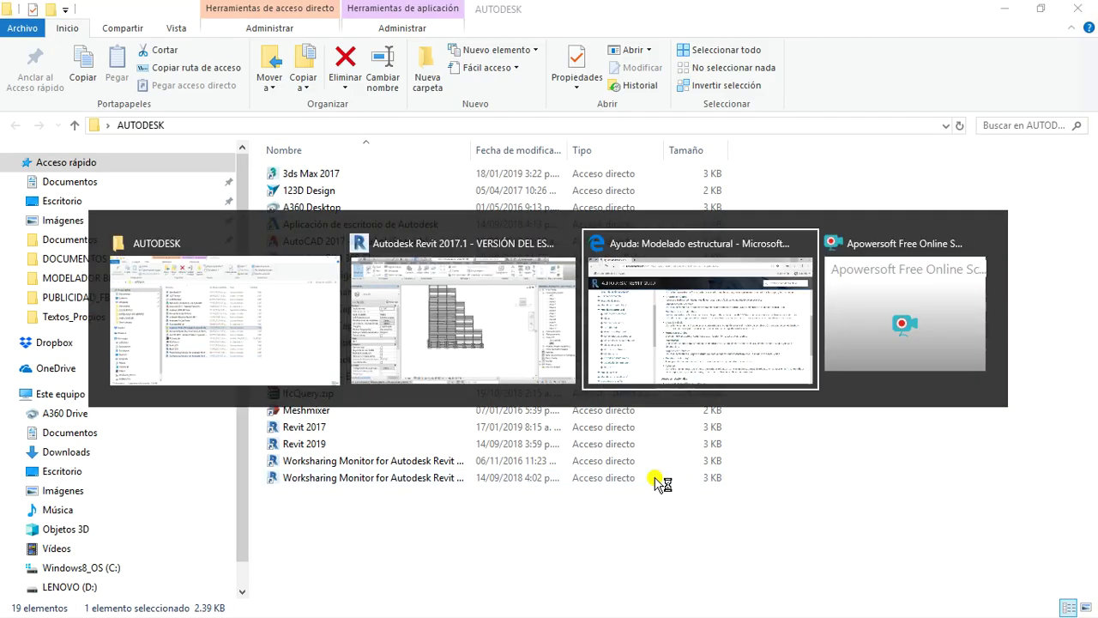
key("alt+Tab")
key("alt+Tab")
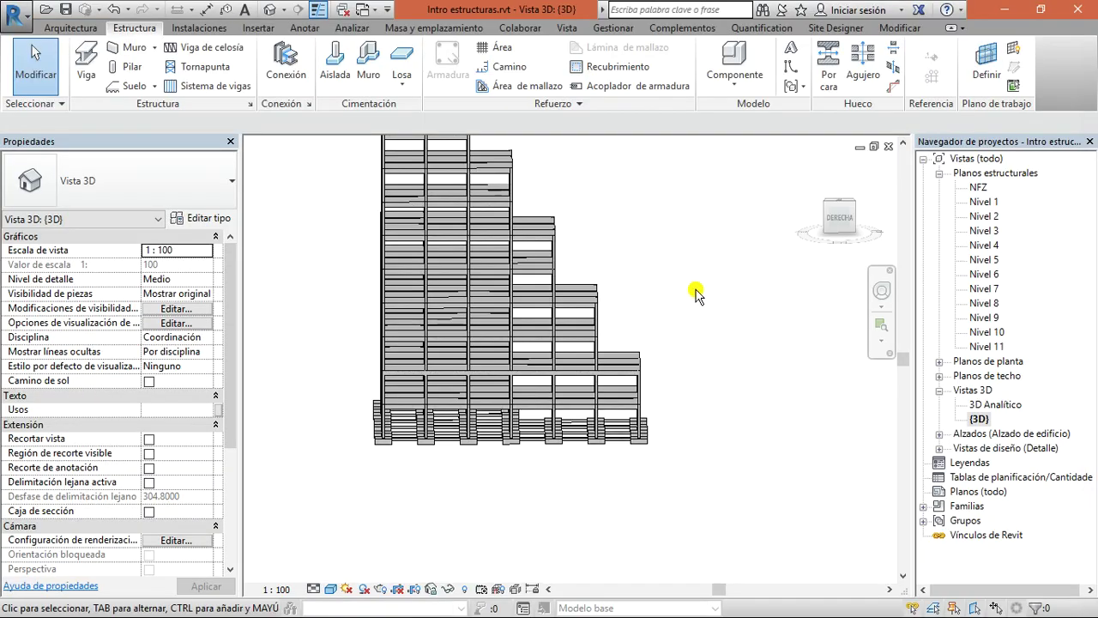
left_click(844, 221)
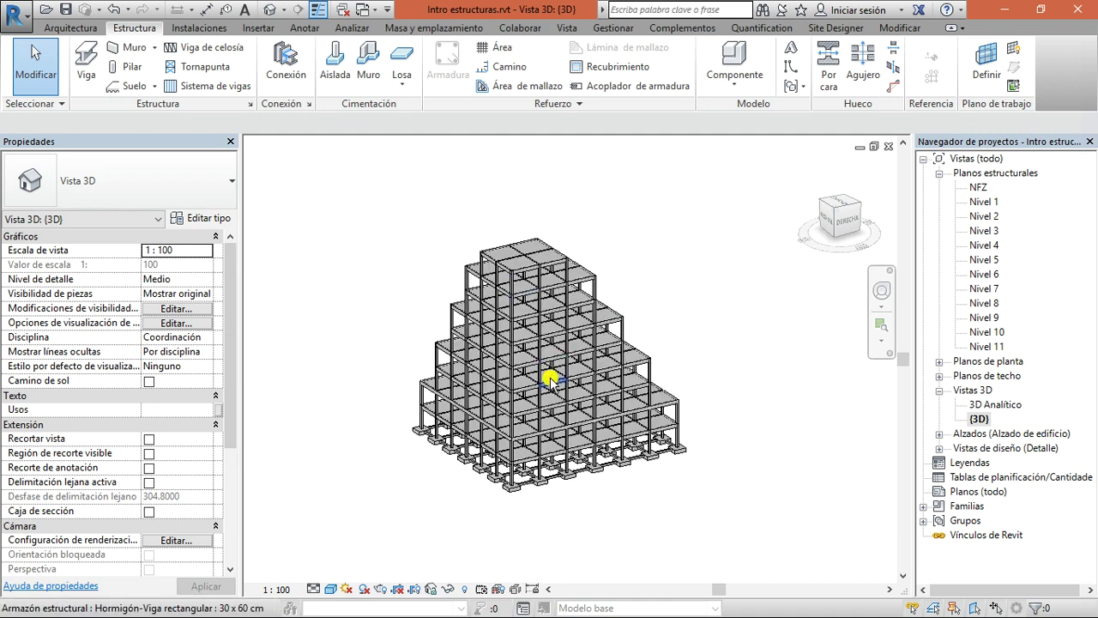
scroll(550, 380, "up", 2)
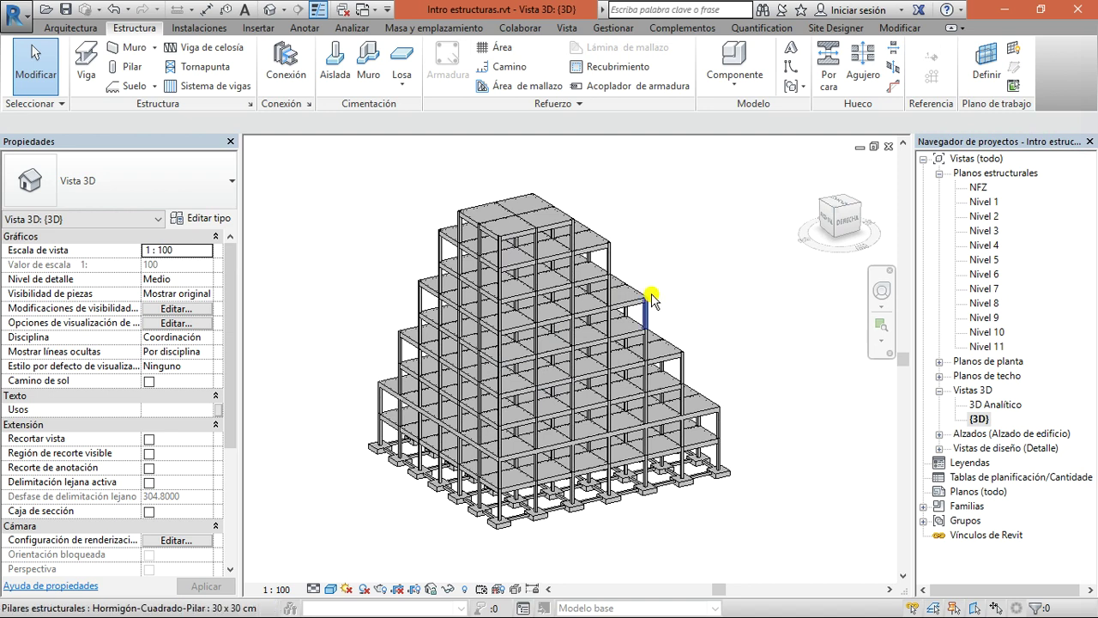
scroll(634, 291, "up", 1)
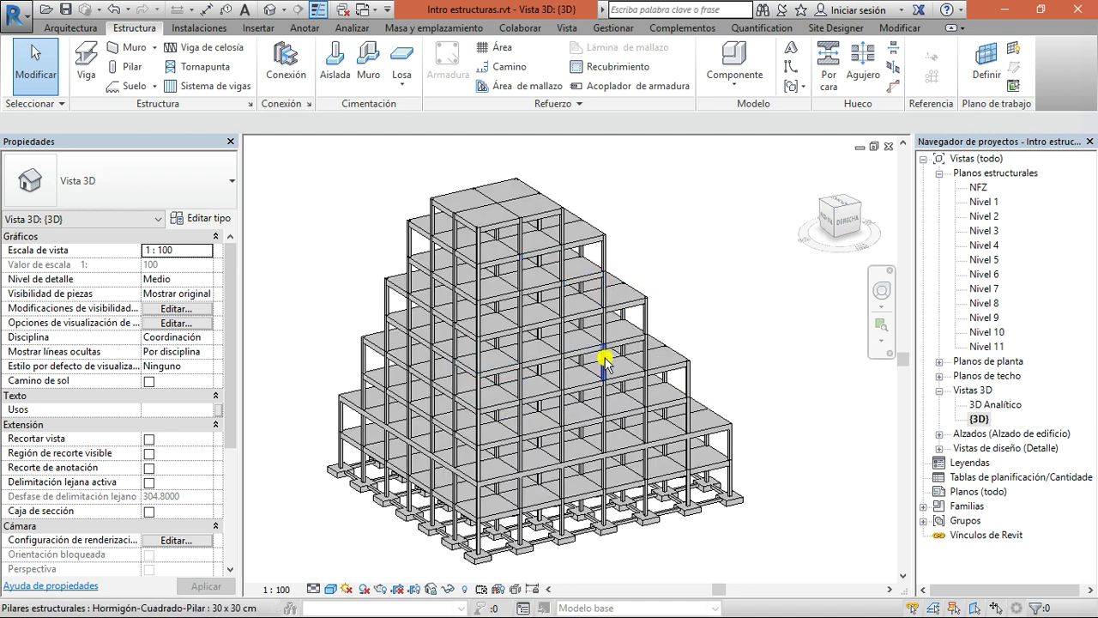
scroll(489, 257, "up", 3)
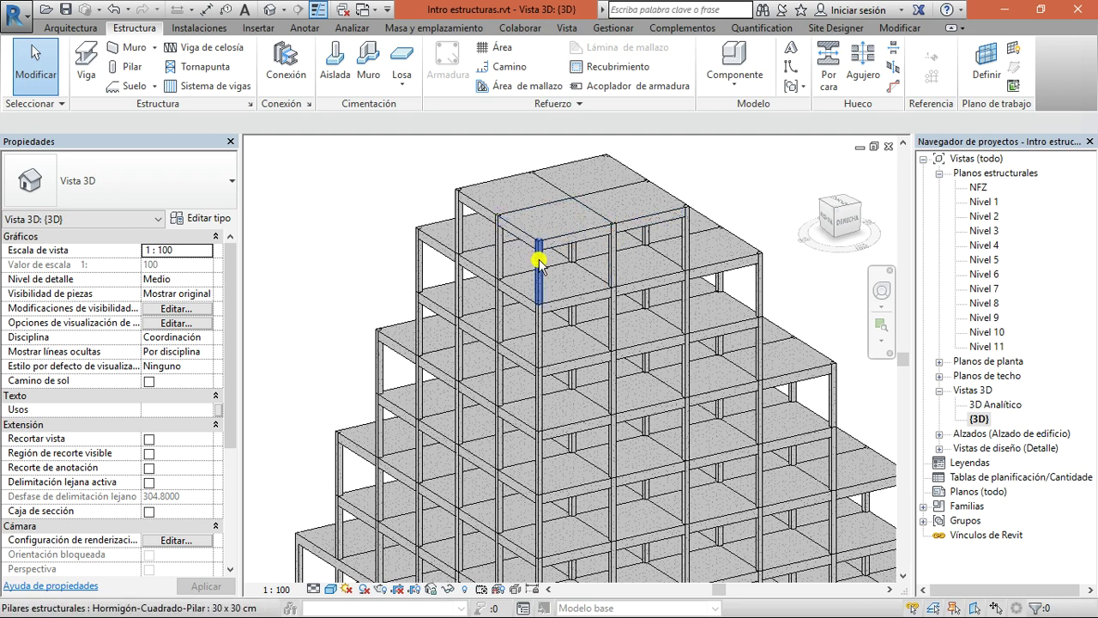
scroll(567, 298, "down", 2)
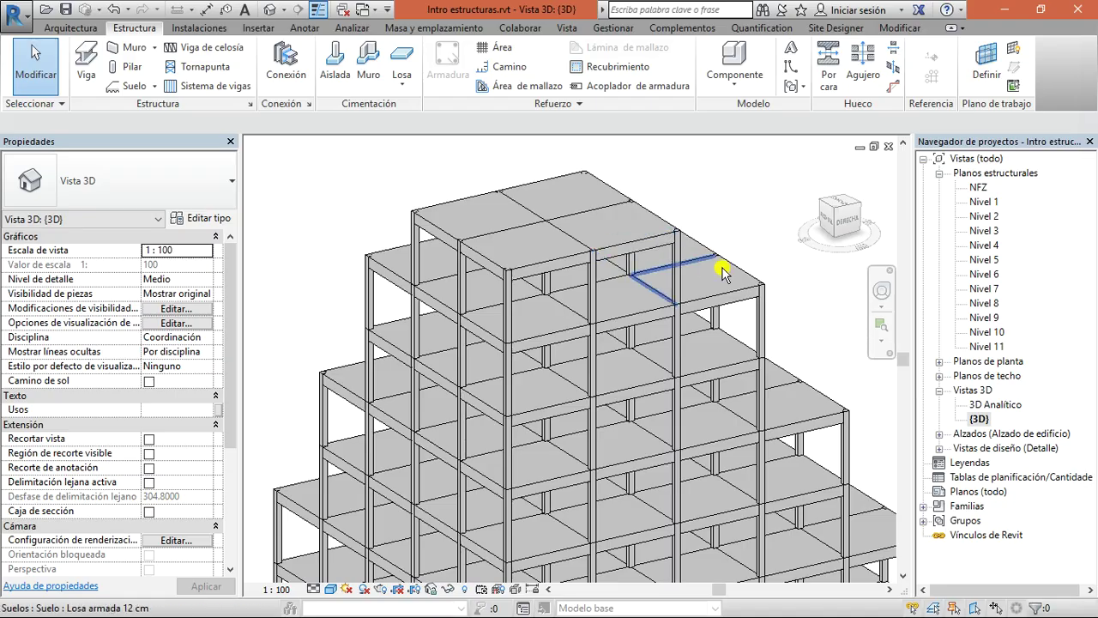
- Switch to Robot Structural Analysis and start a new project of the building type
key("alt+Tab")
key("alt+Tab")
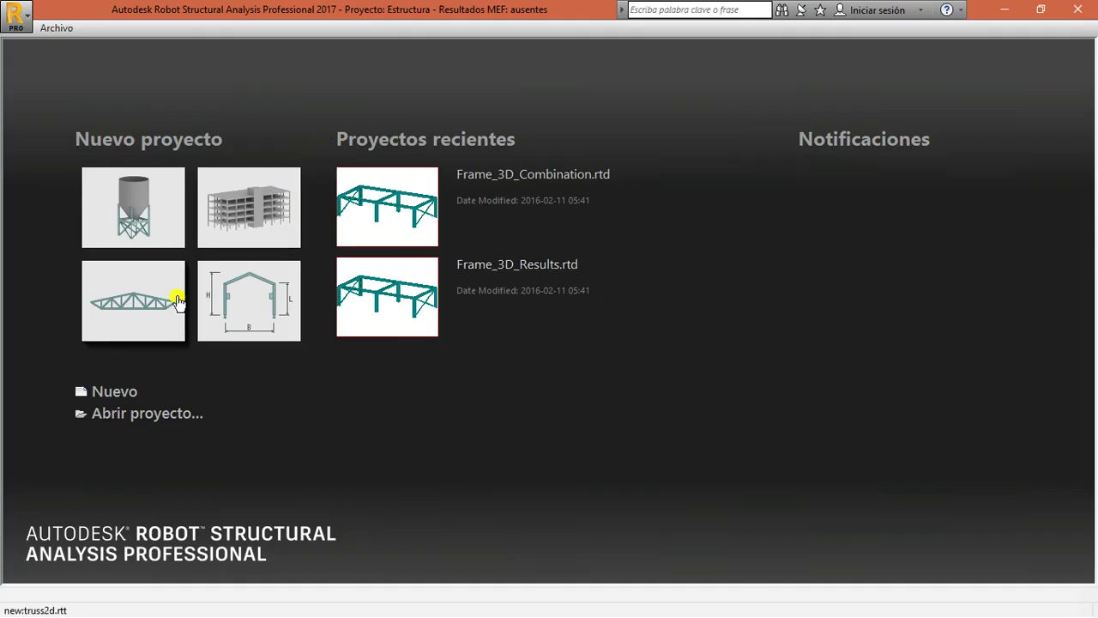
left_click(248, 220)
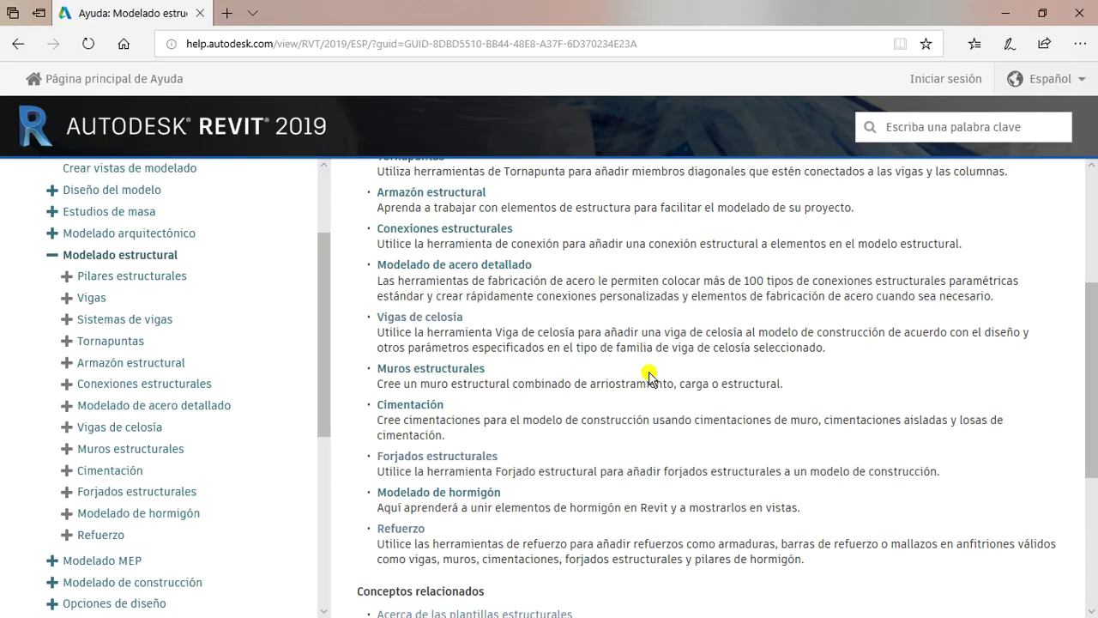
- Switch to Revit to view the whole concrete building, and return to the new Robot Structural Analysis project
key("alt+Tab")
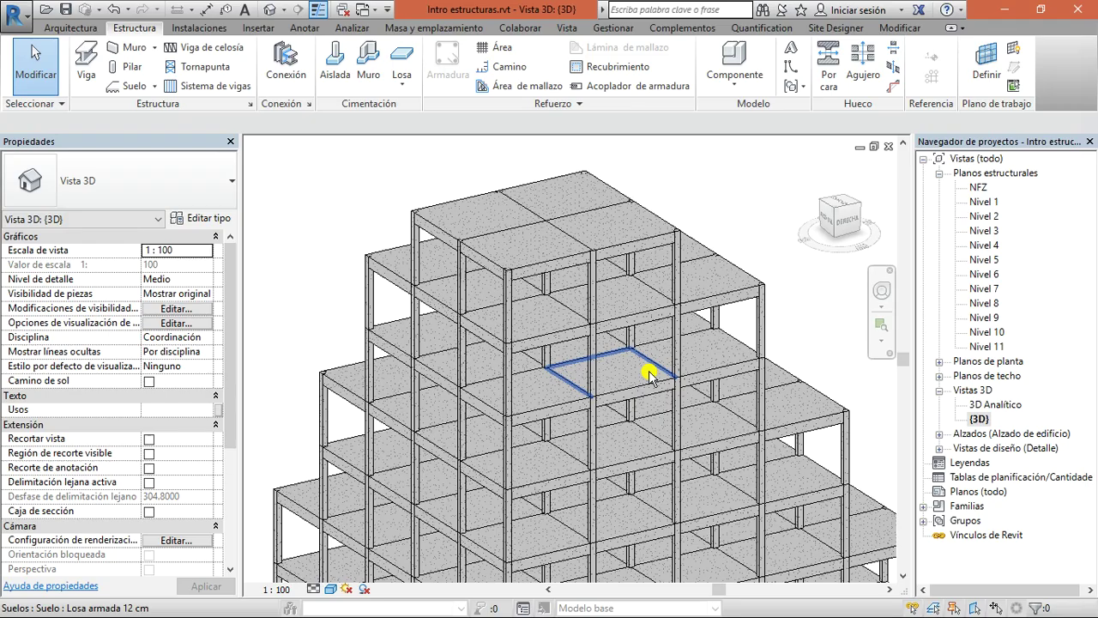
scroll(581, 214, "down", 2)
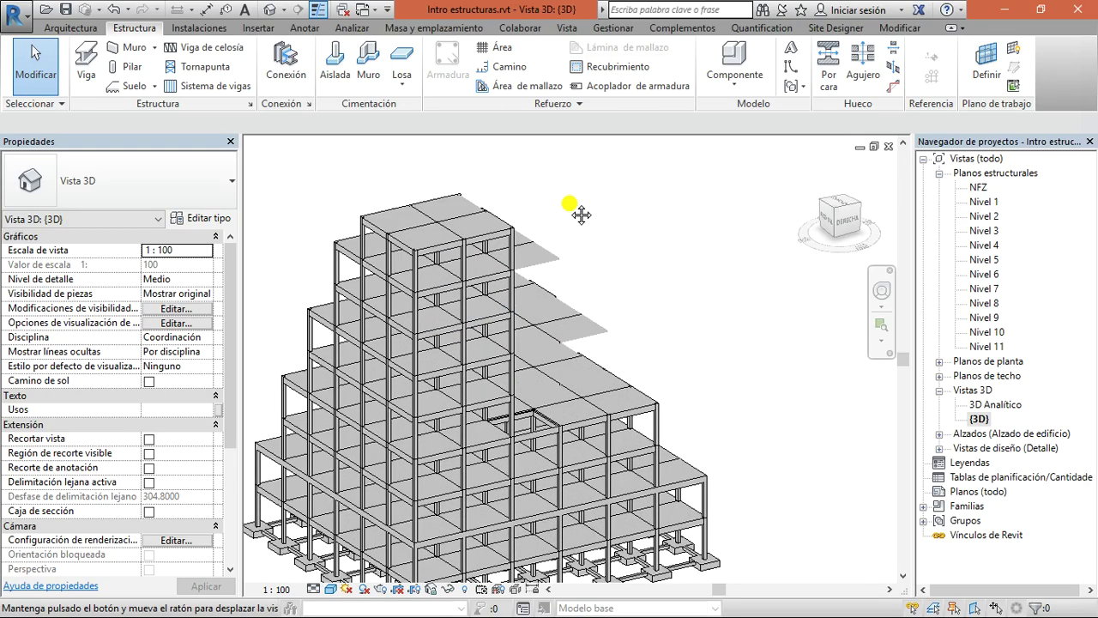
scroll(633, 234, "down", 2)
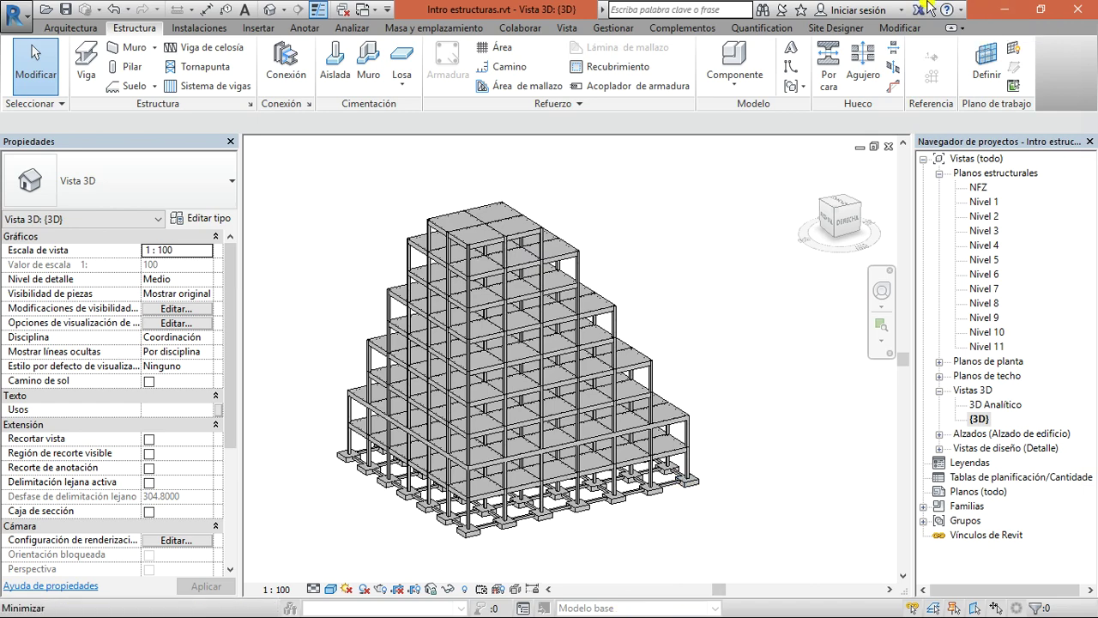
left_click(1002, 9)
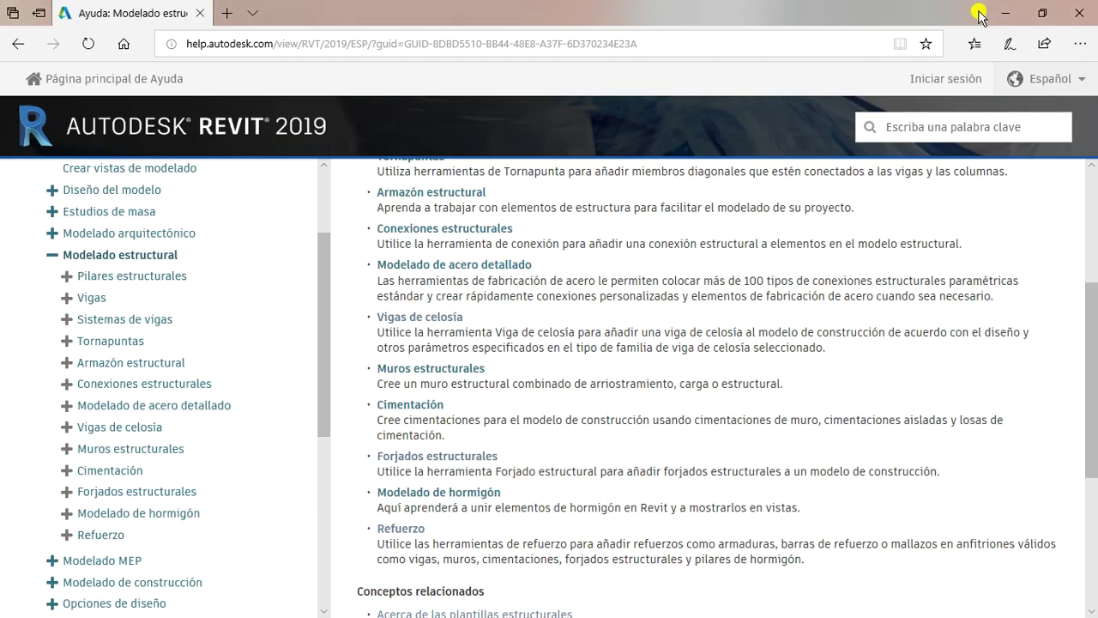
left_click(1083, 10)
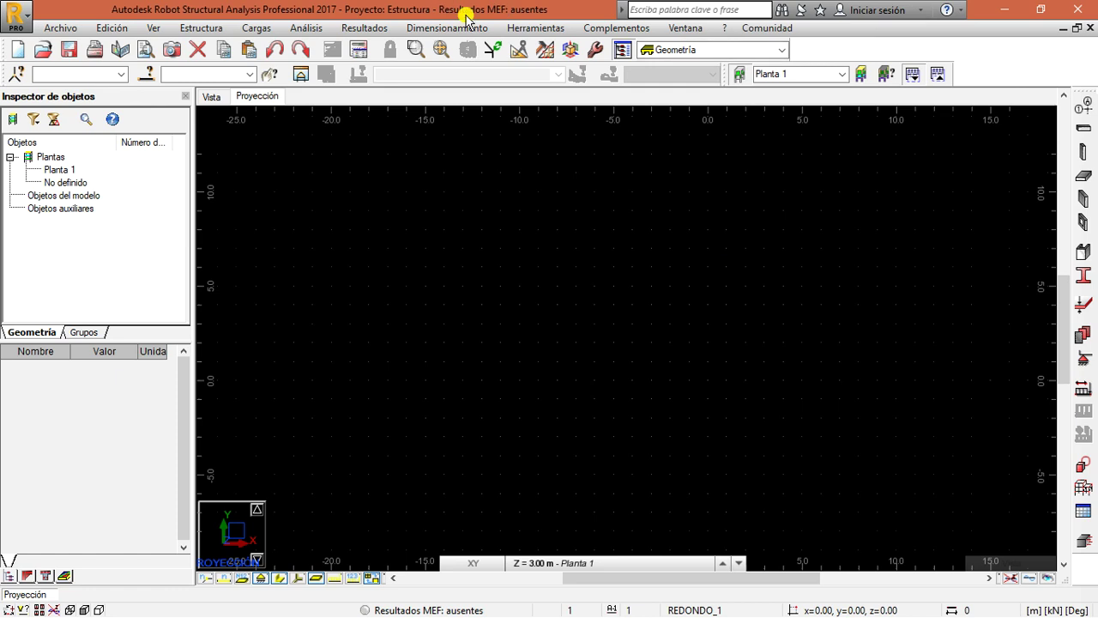
- Set the default units to metric in the project preferences and apply them
left_click(533, 29)
left_click(601, 292)
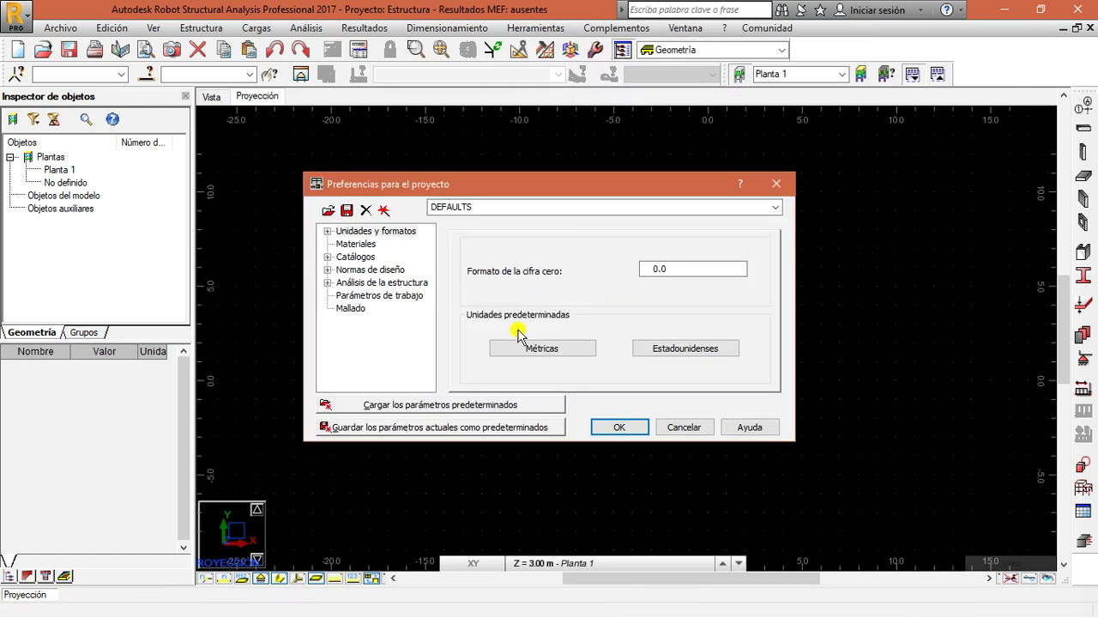
left_click(558, 350)
left_click(601, 350)
left_click(619, 426)
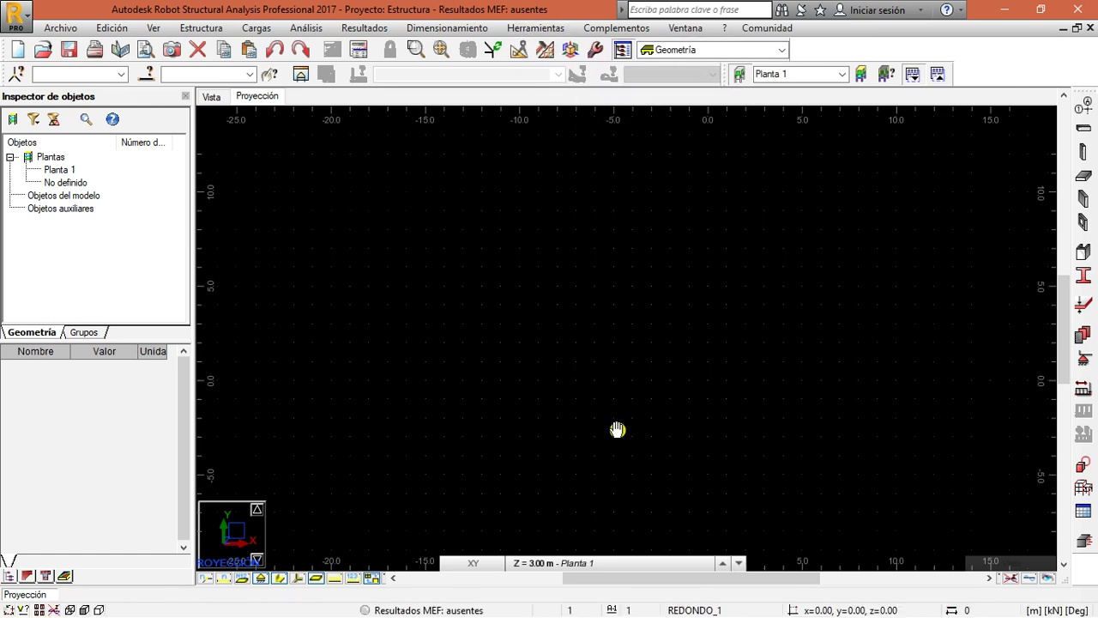
- Switch to Revit and send the building model to Robot Structural Analysis with the Send model and Direct integration options
key("alt+Tab")
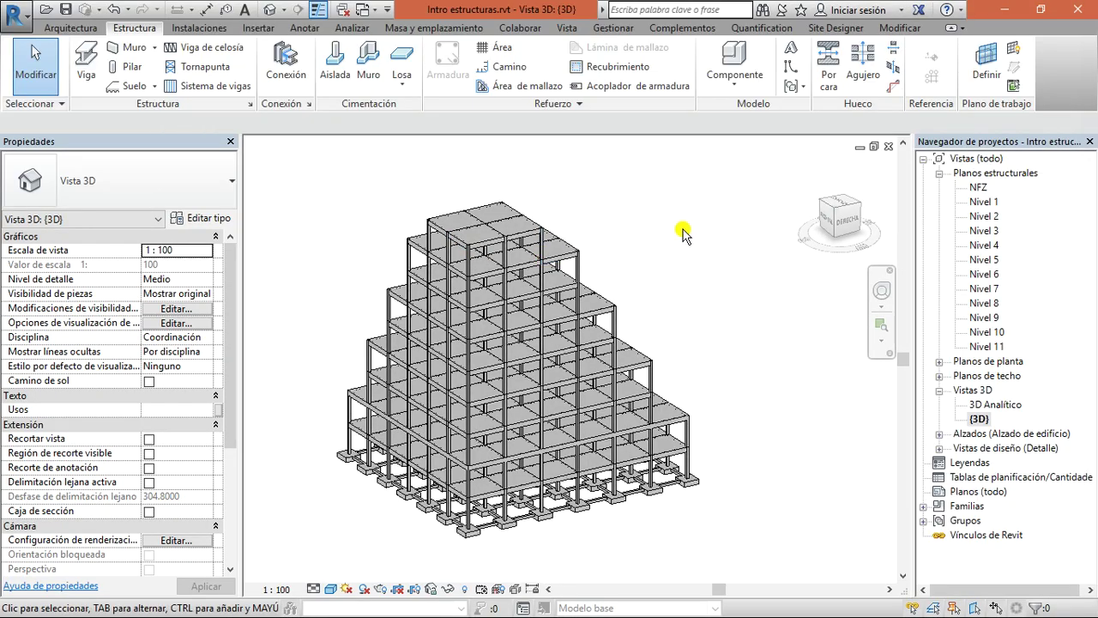
left_click(352, 28)
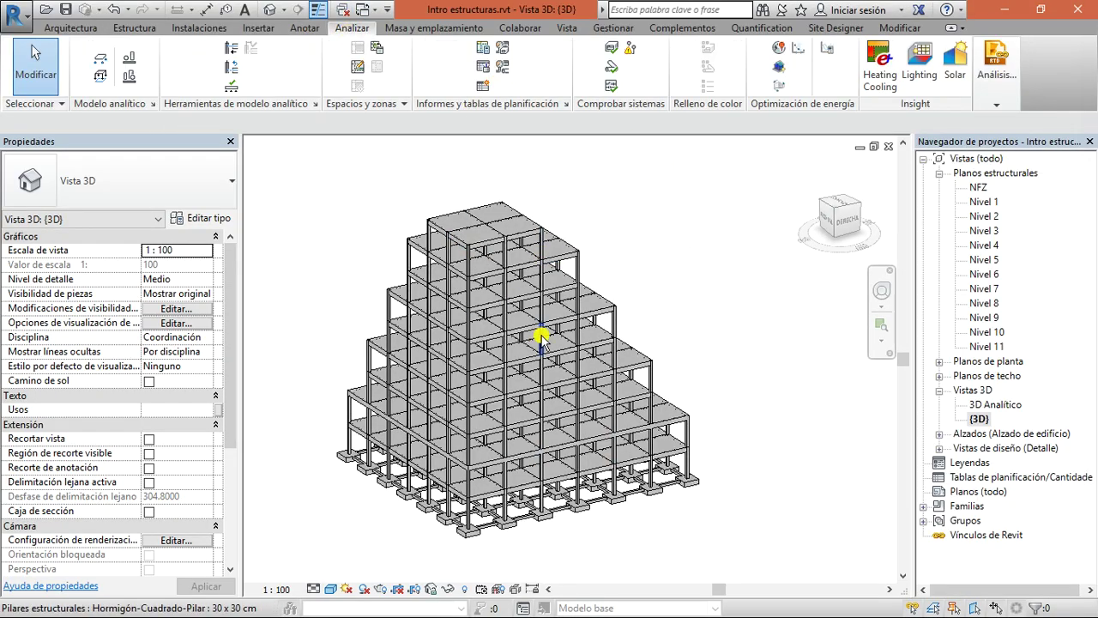
left_click(998, 75)
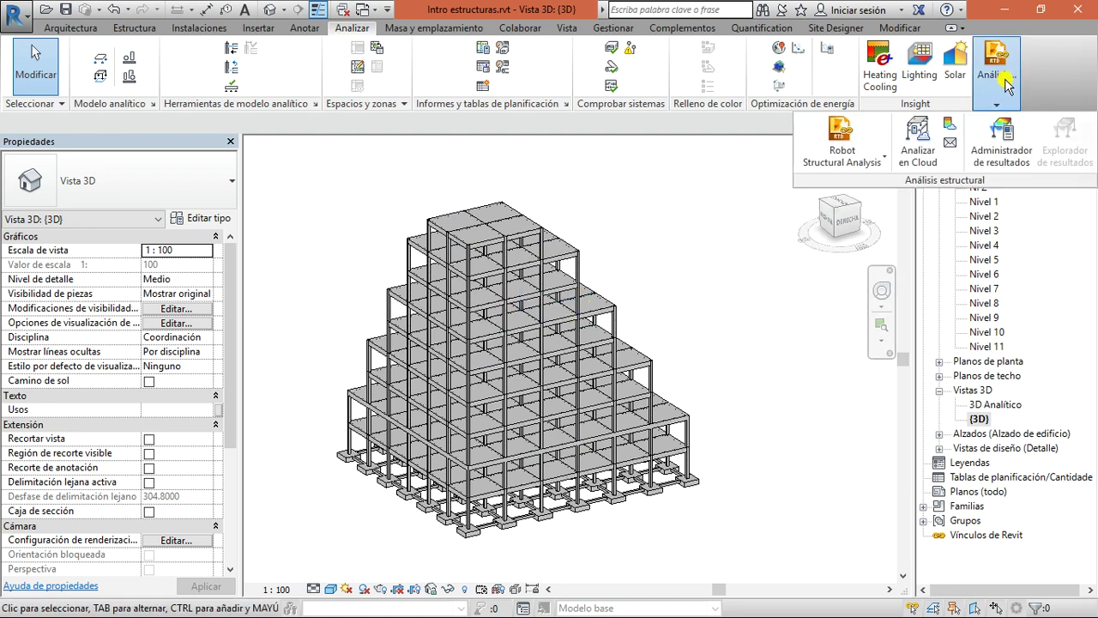
left_click(884, 159)
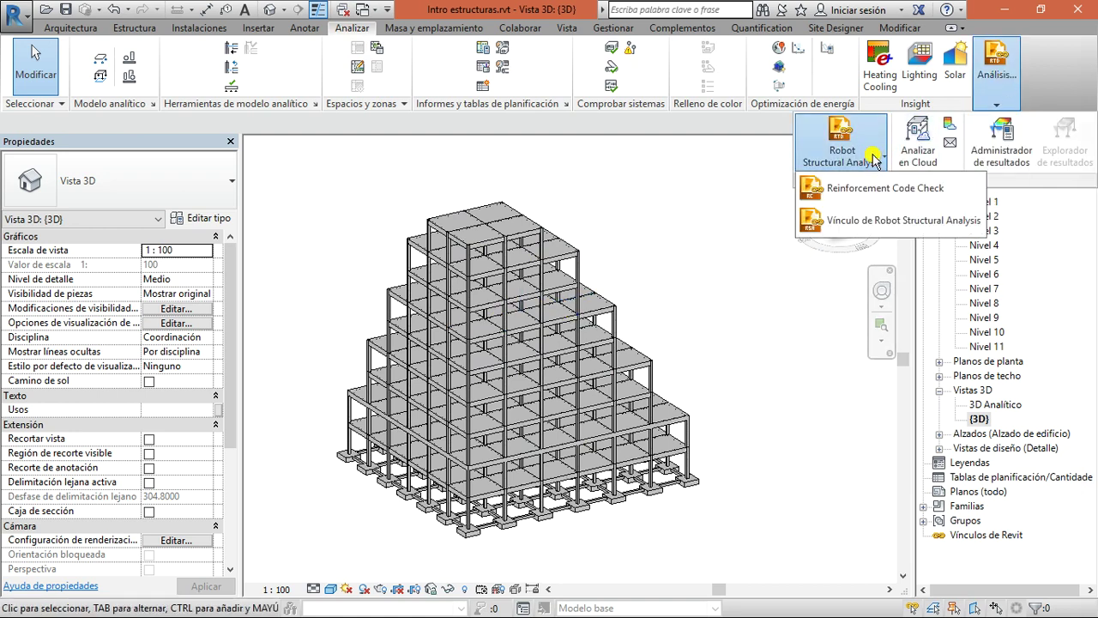
left_click(879, 223)
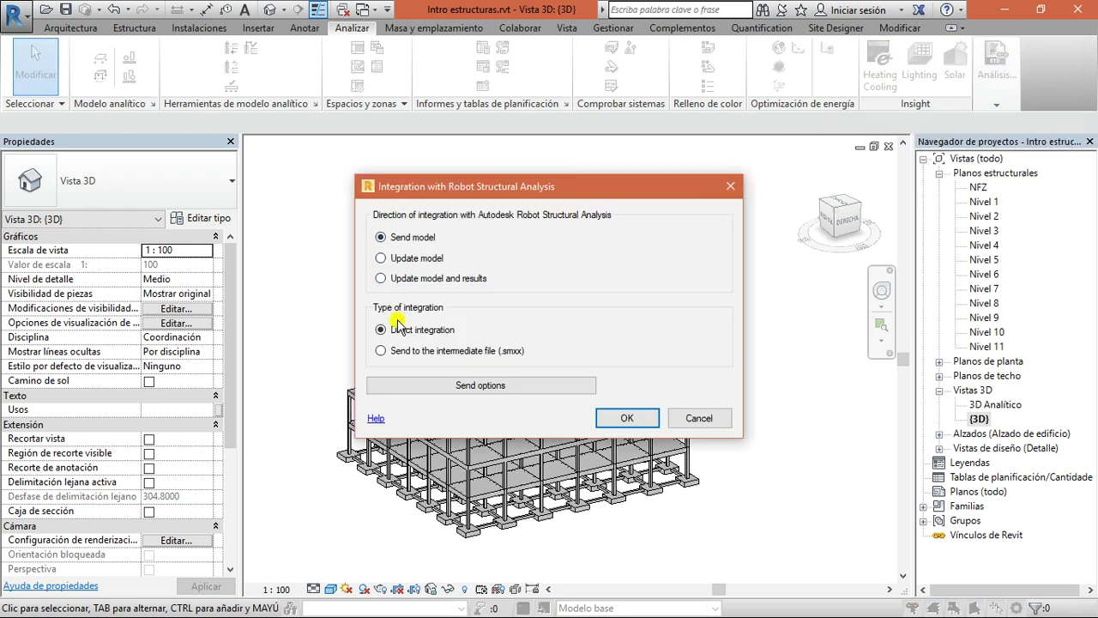
left_click(624, 417)
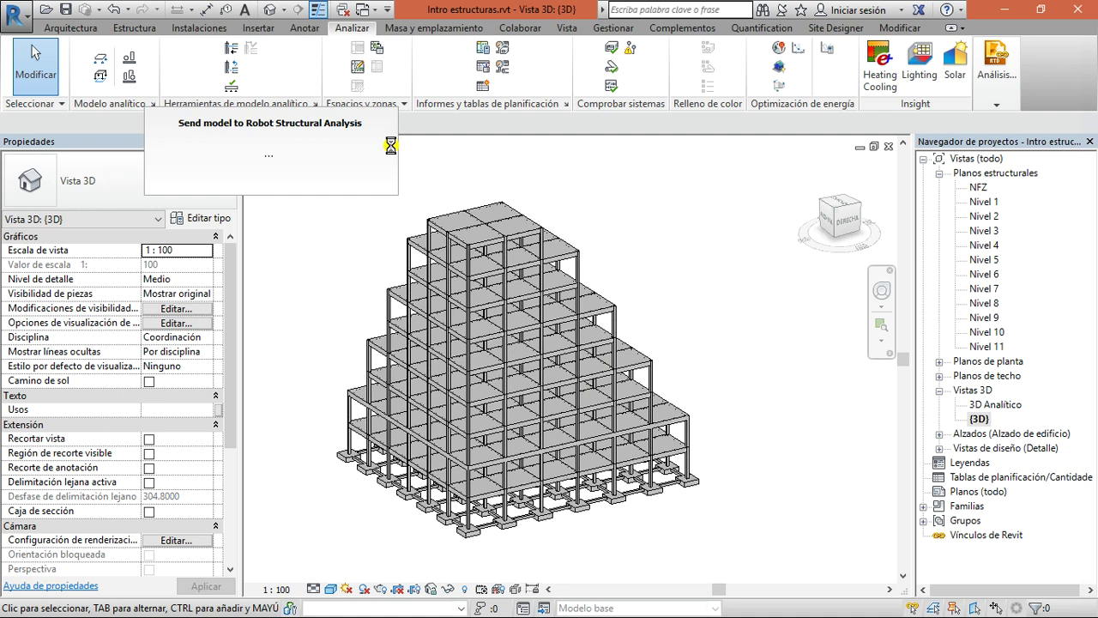
- Cycle through the open windows during the transfer and minimize the AUTODESK folder window
key("alt+Tab")
key("Tab")
key("Tab")
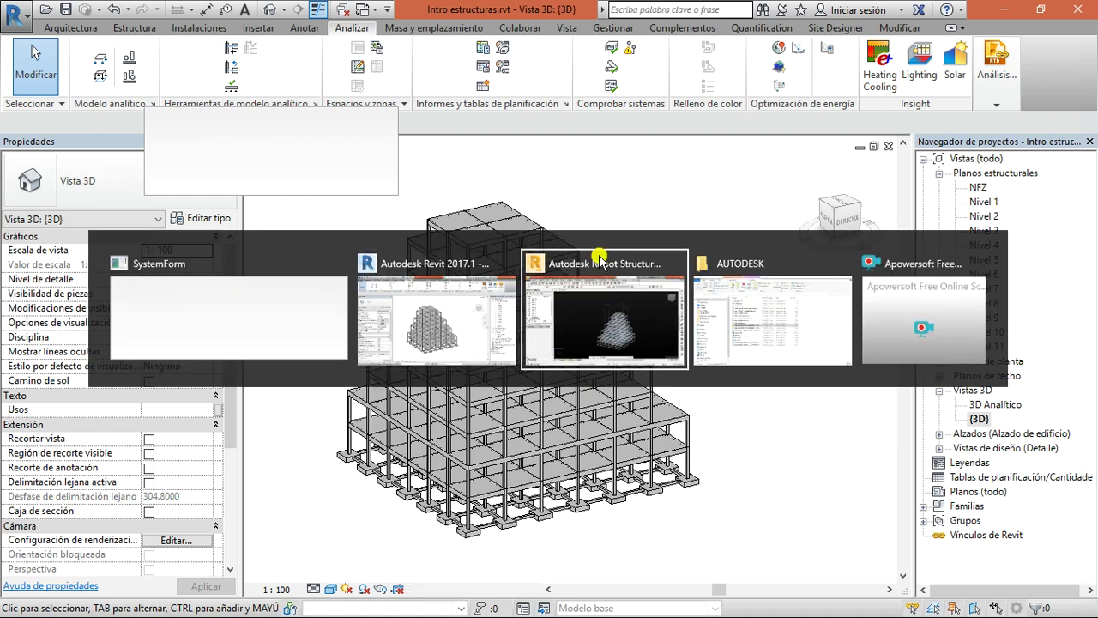
key("Tab")
key("Tab")
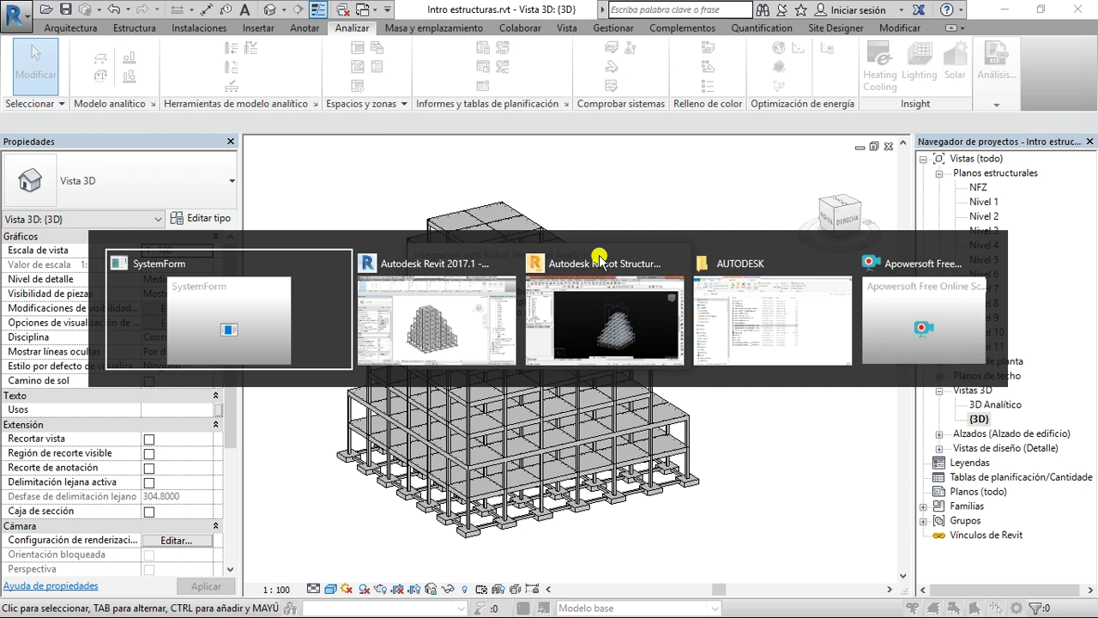
key("Tab")
key("Tab")
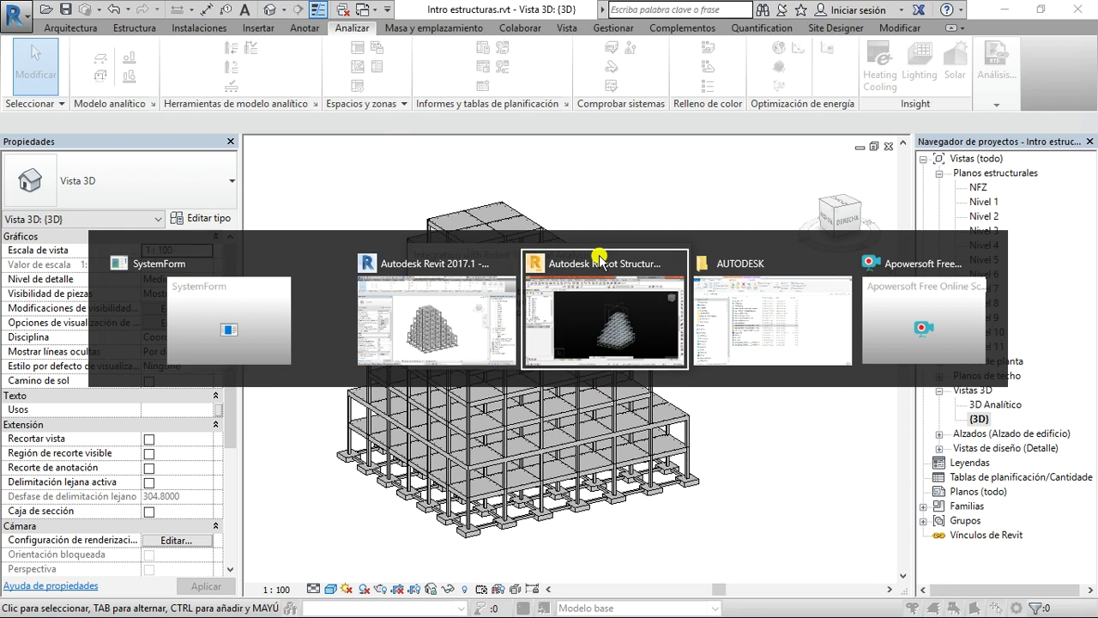
key("Tab")
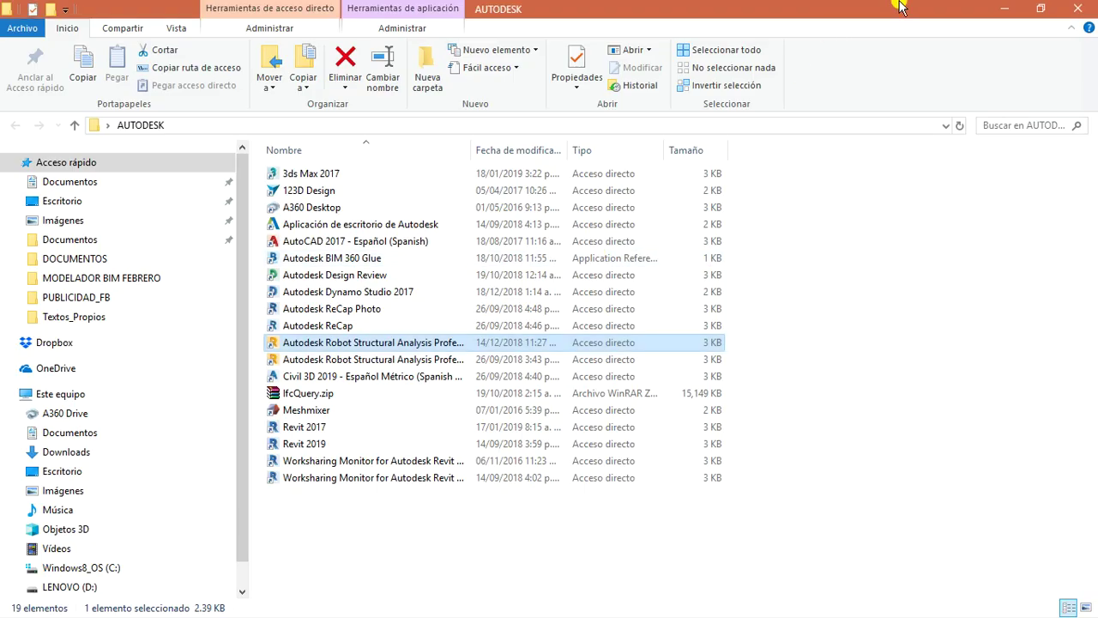
left_click(1013, 7)
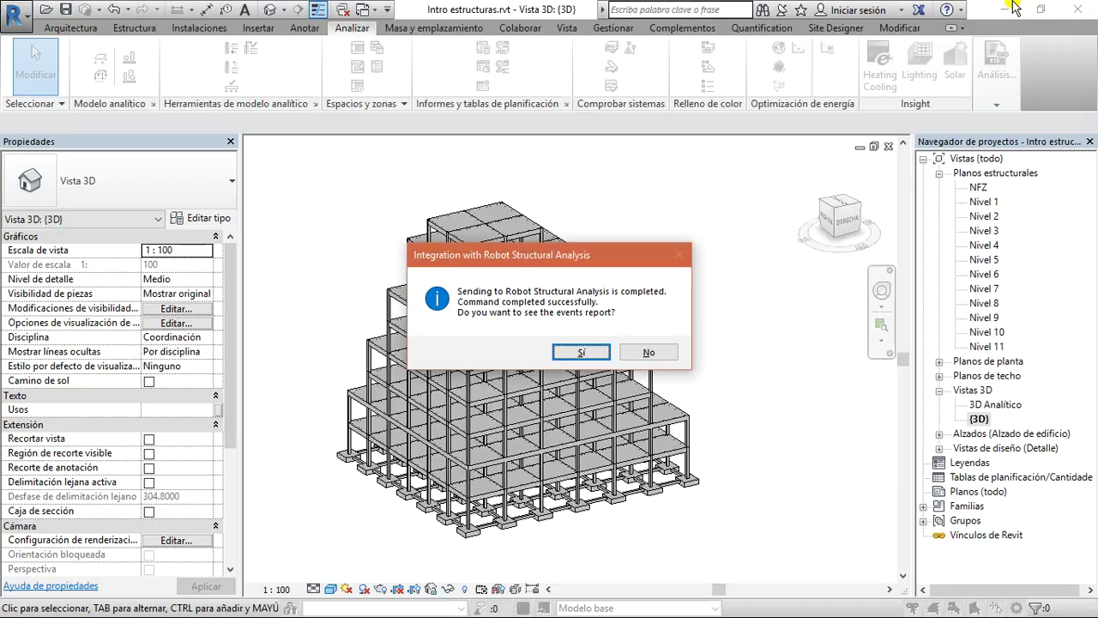
- Dismiss the integration message without the events report and view the transferred model in Robot Structural Analysis
left_click(648, 354)
key("alt+Tab")
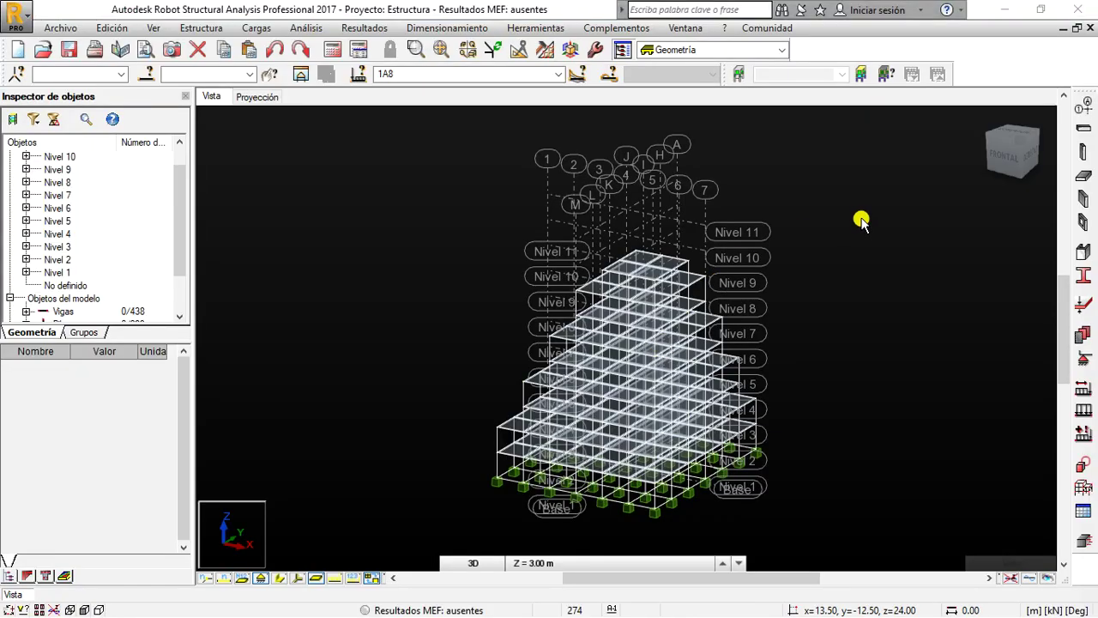
left_click_drag(815, 212, 798, 247)
- Switch to Revit, check the building's levels and grids in the Este elevation, and close that view
key("alt+Tab")
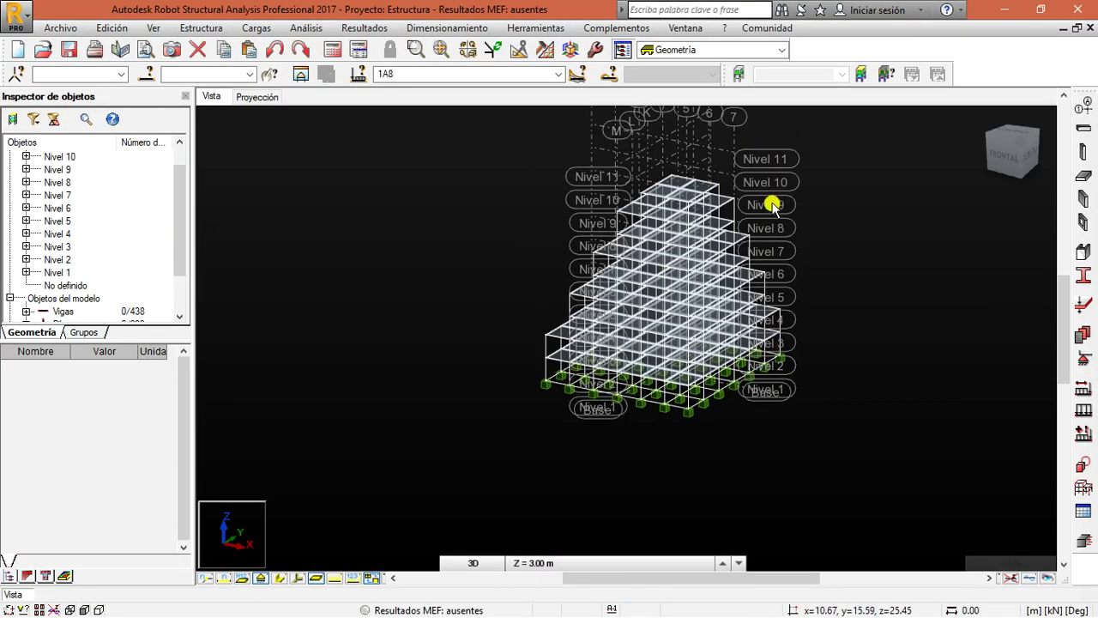
key("alt+Tab")
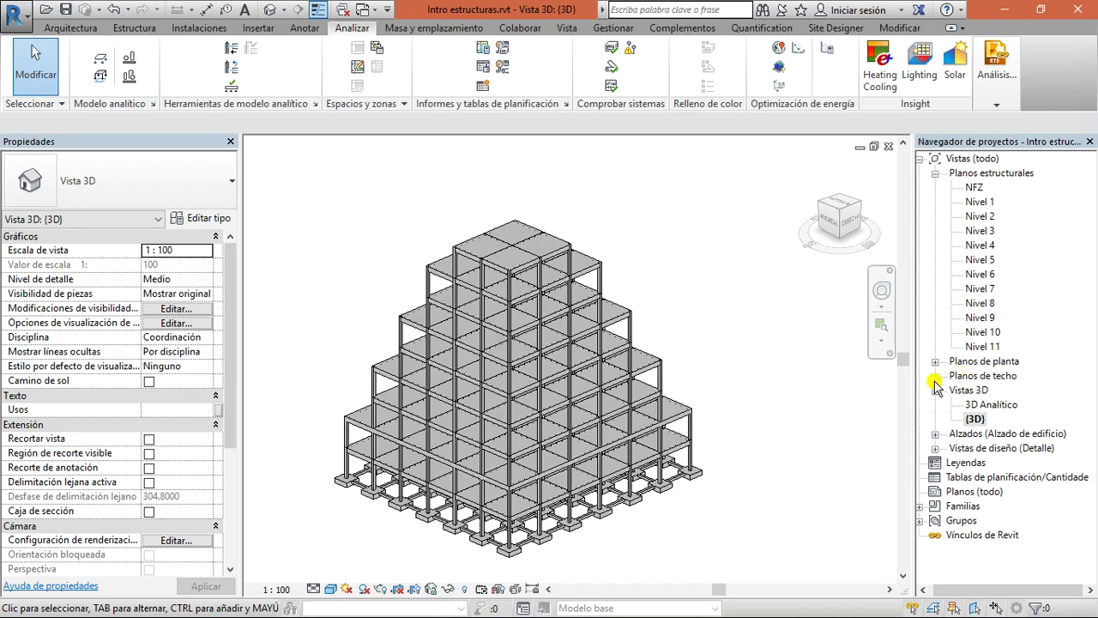
left_click(935, 433)
double_click(974, 448)
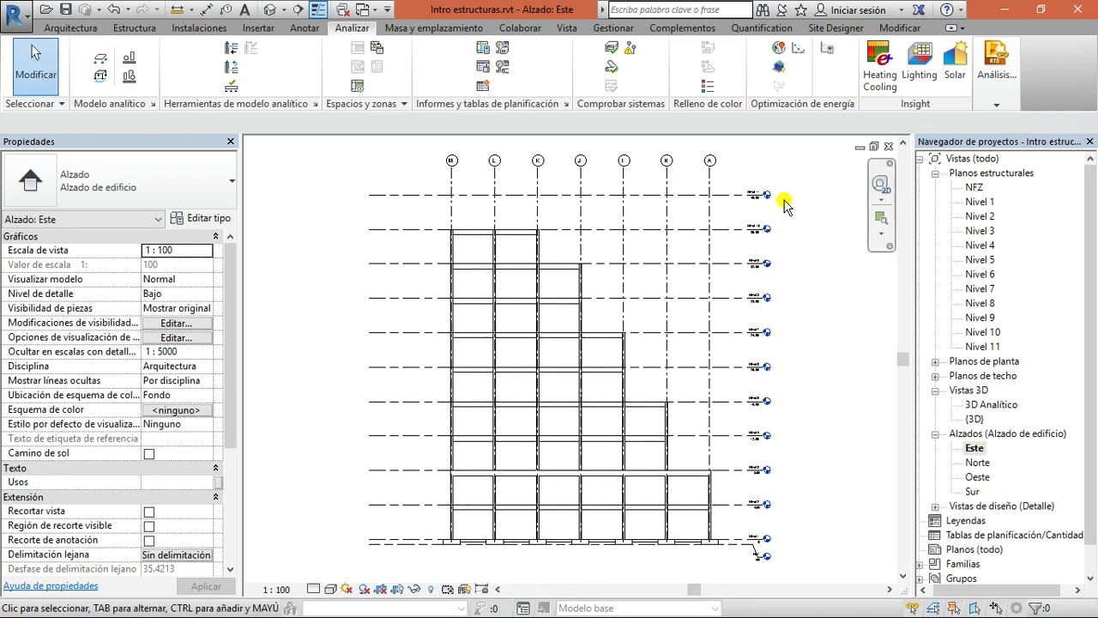
left_click(889, 146)
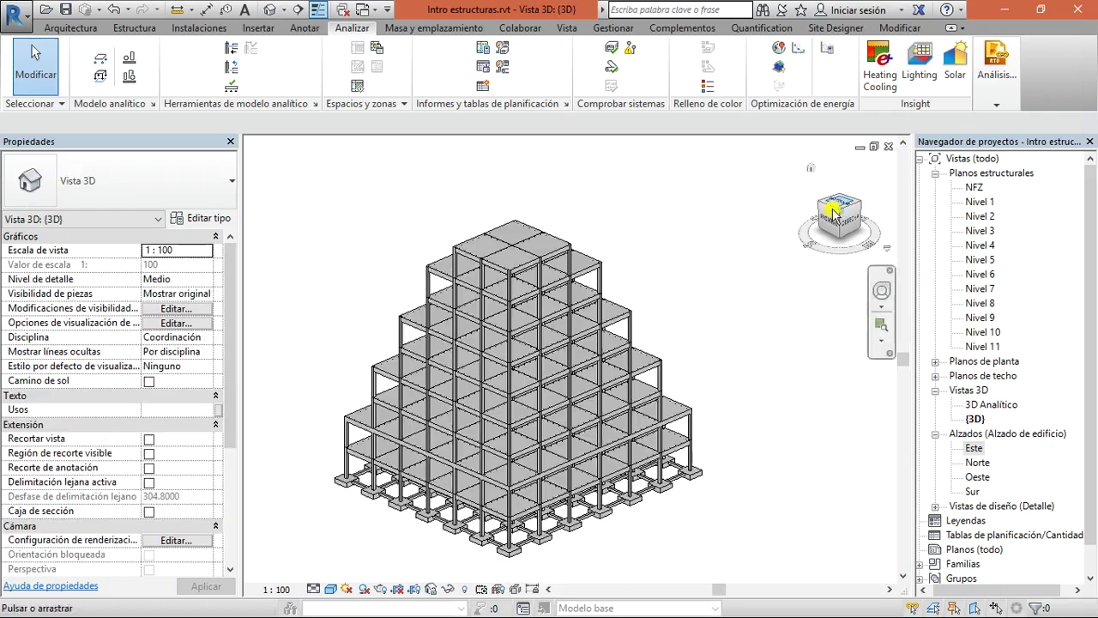
- Return to Robot Structural Analysis and examine the slab panels on the building's upper levels
key("alt+Tab")
left_click_drag(998, 146, 1005, 114)
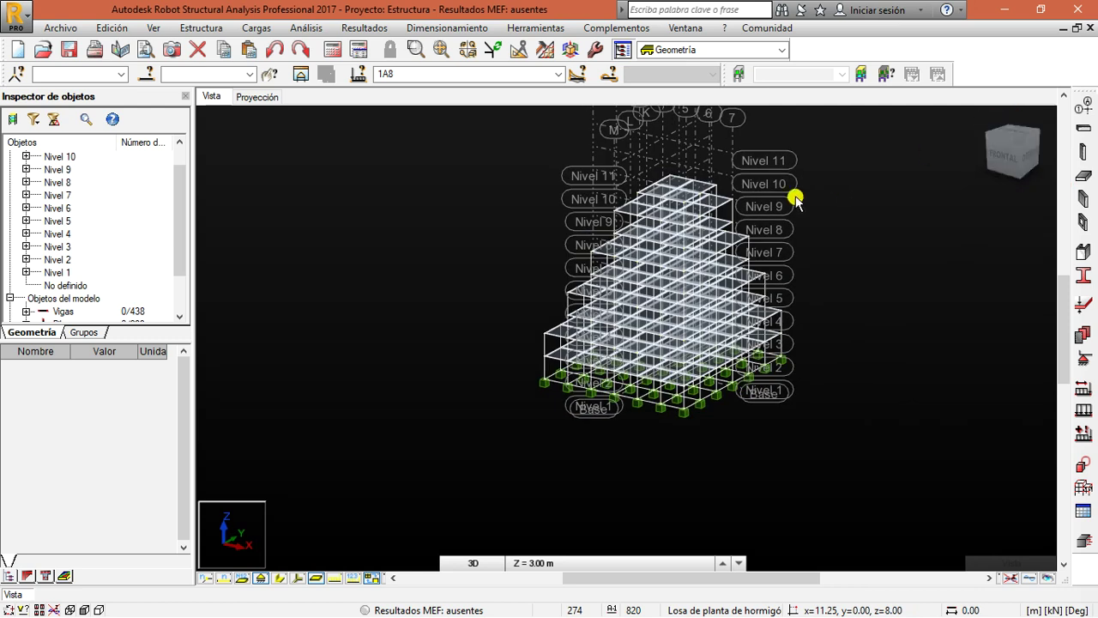
scroll(742, 212, "up", 3)
scroll(649, 194, "up", 6)
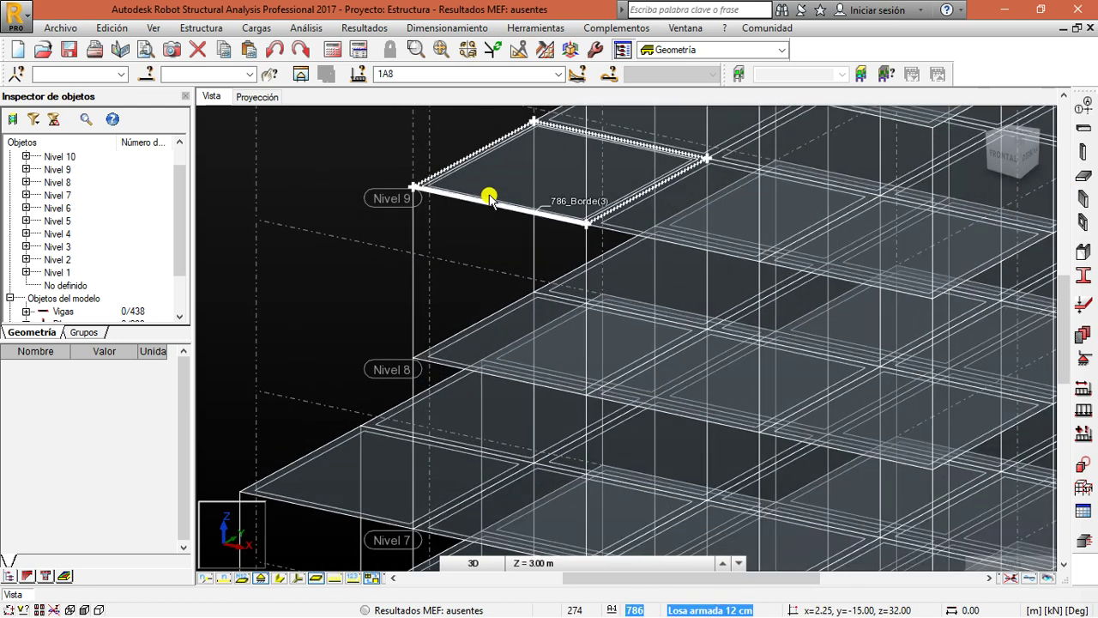
scroll(403, 426, "down", 1)
scroll(403, 426, "down", 3)
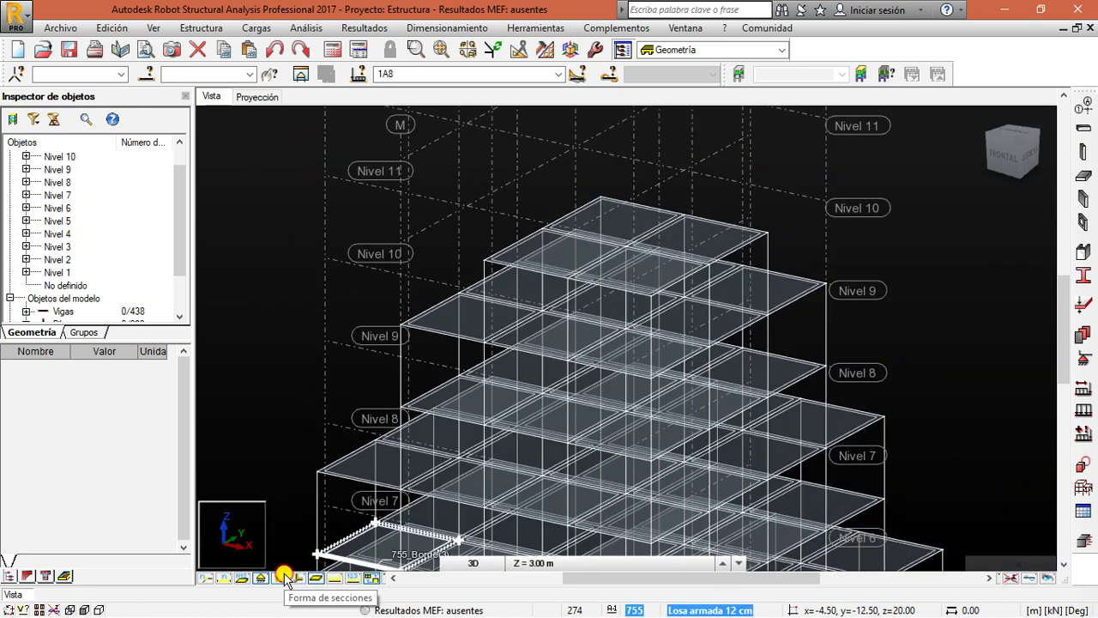
- Show the section shapes of the beams and columns, examine the frame, and hide the shapes again
left_click(282, 578)
scroll(687, 183, "down", 3)
middle_click_drag(820, 319, 811, 125)
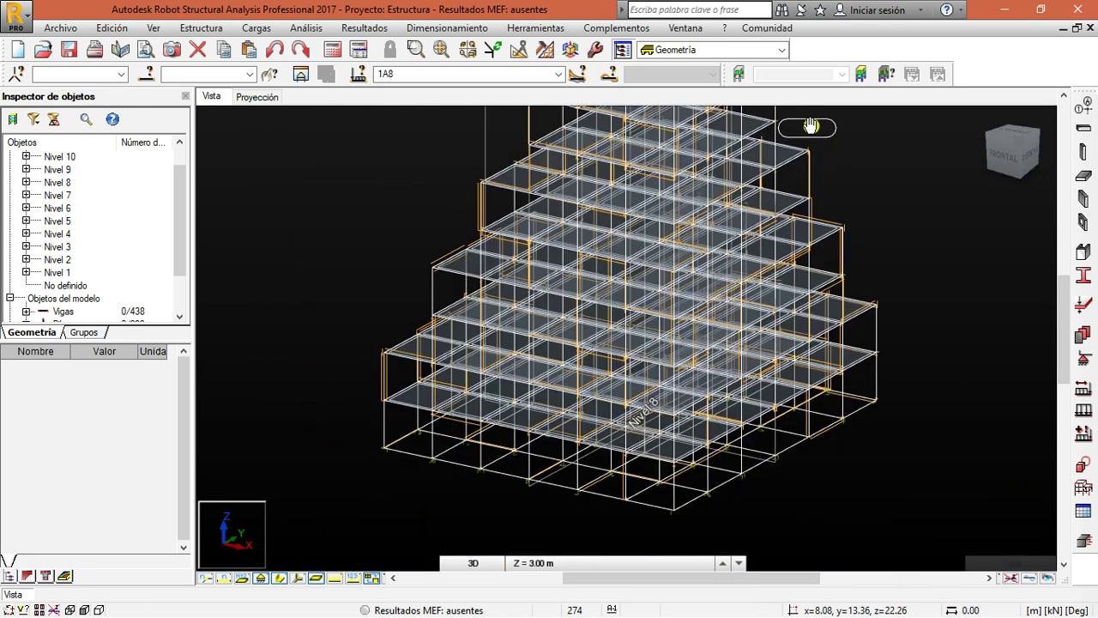
scroll(417, 513, "up", 1)
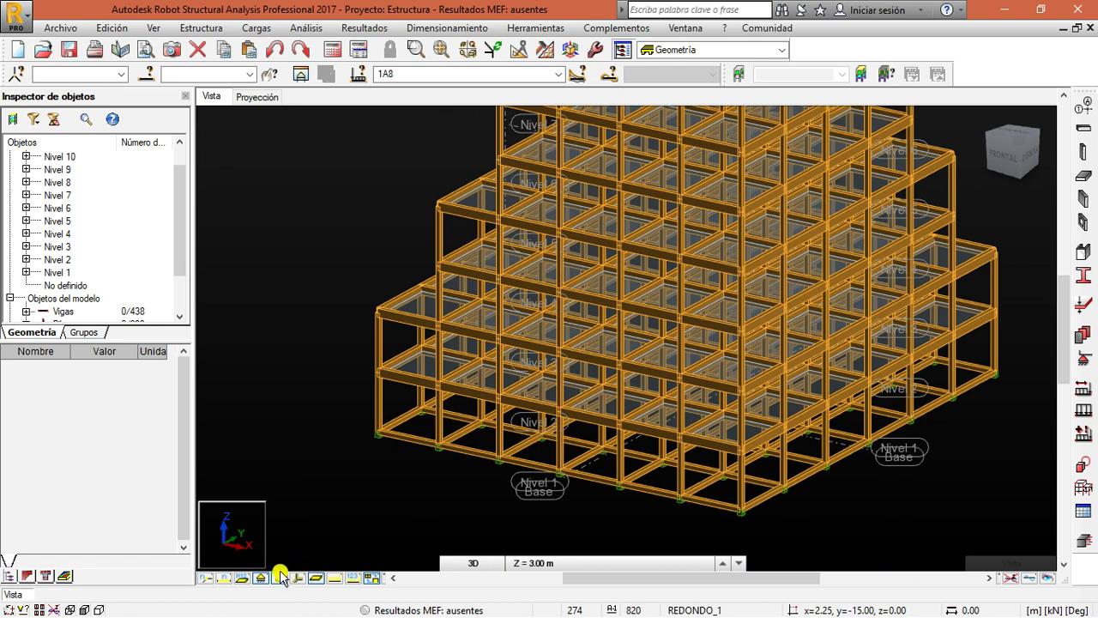
left_click(279, 578)
scroll(618, 397, "down", 2)
scroll(439, 291, "up", 1)
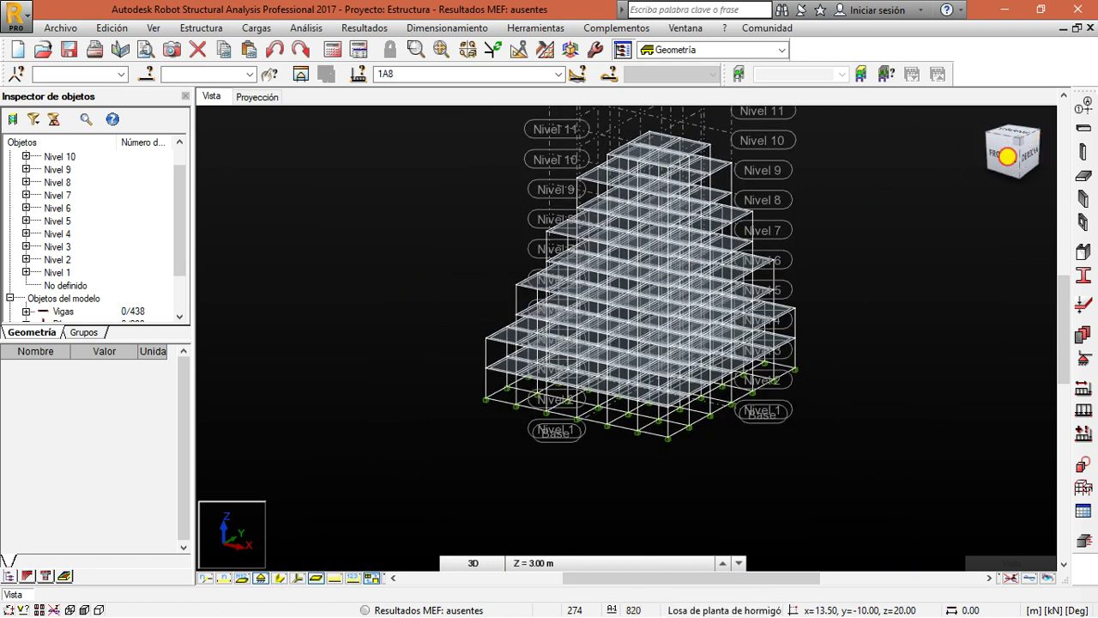
- Orbit the analytical model to inspect the building from its right-hand side
left_click(1004, 147)
left_click_drag(1028, 121, 931, 175)
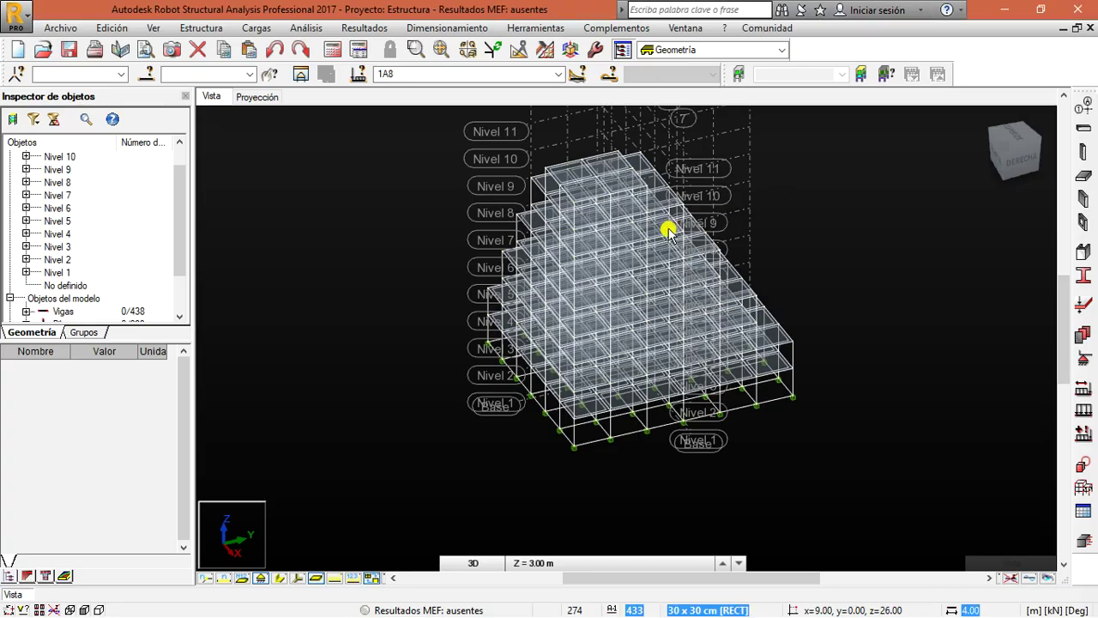
middle_click_drag(911, 216, 882, 268)
scroll(883, 270, "up", 1)
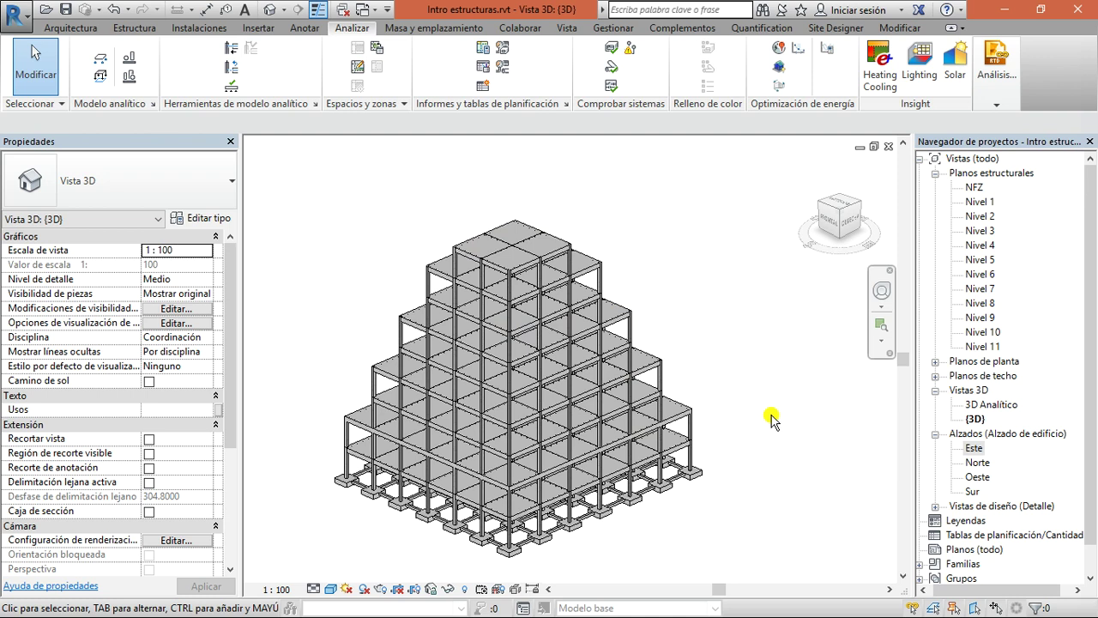
- Window-select the whole building in Revit's {3D} view to point it out, and clear the selection
scroll(709, 404, "down", 1)
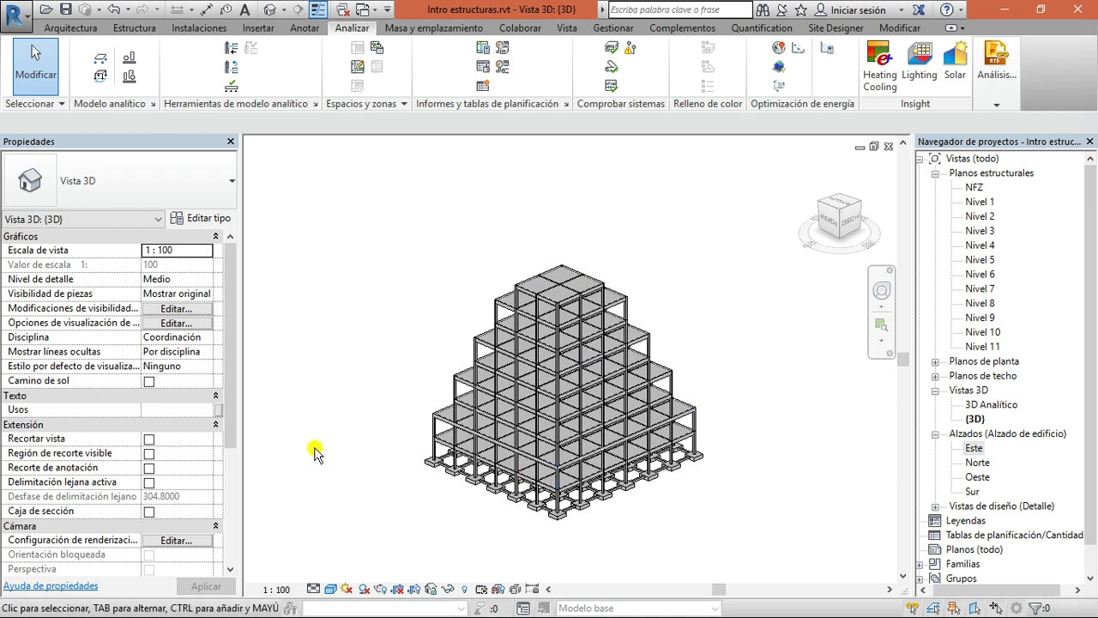
left_click_drag(721, 218, 388, 562)
left_click(718, 573)
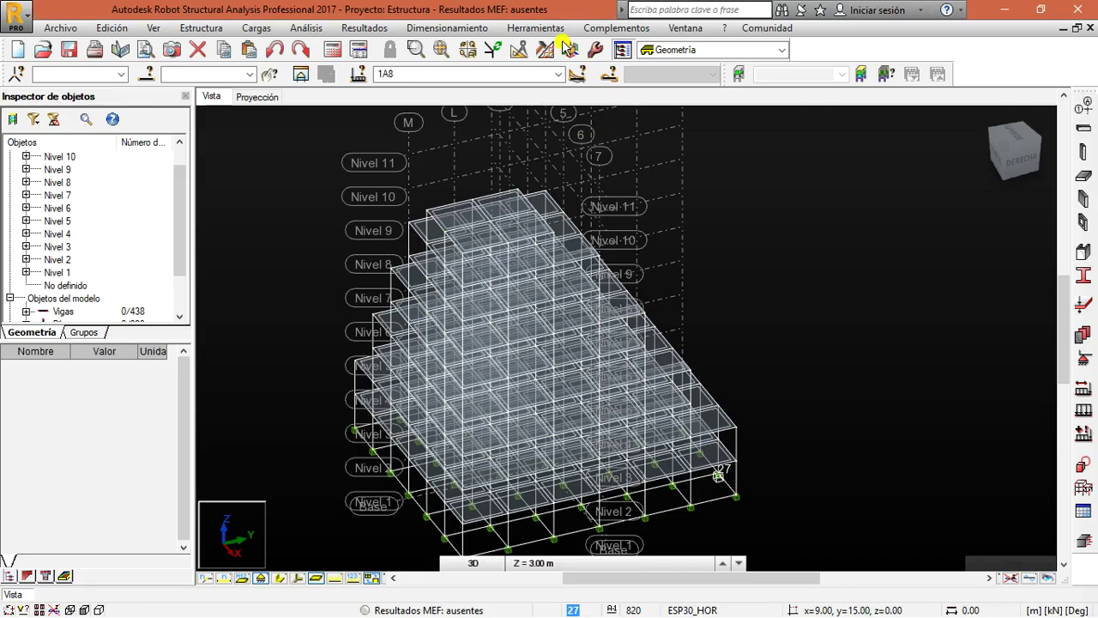
- Return to Robot Structural Analysis, review the analytical model, and check the list of available load cases
scroll(790, 367, "down", 2)
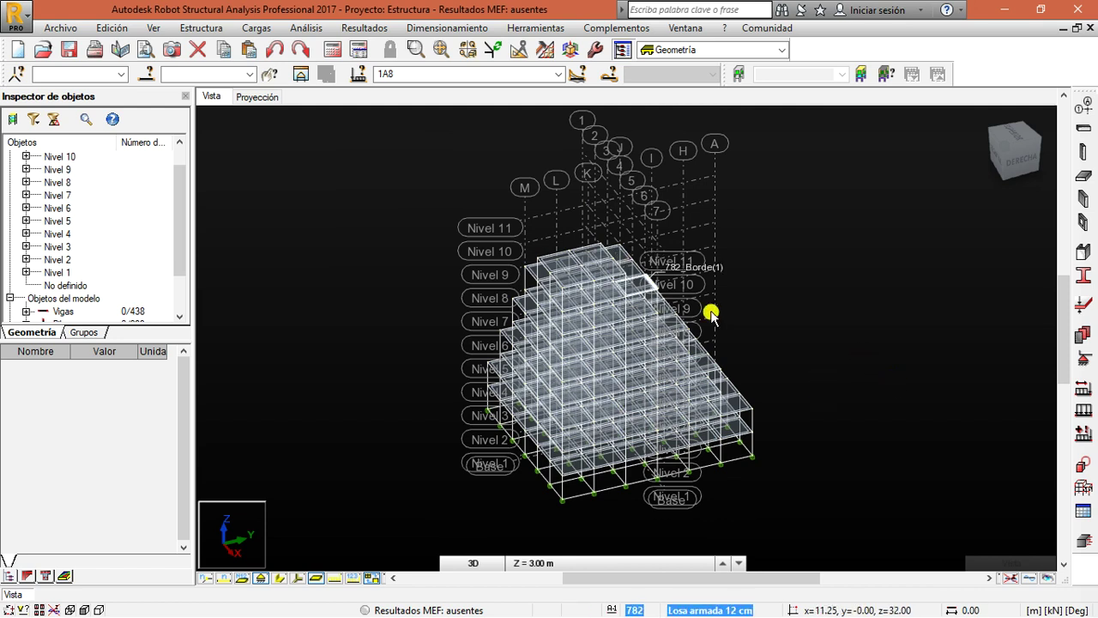
scroll(755, 432, "up", 2)
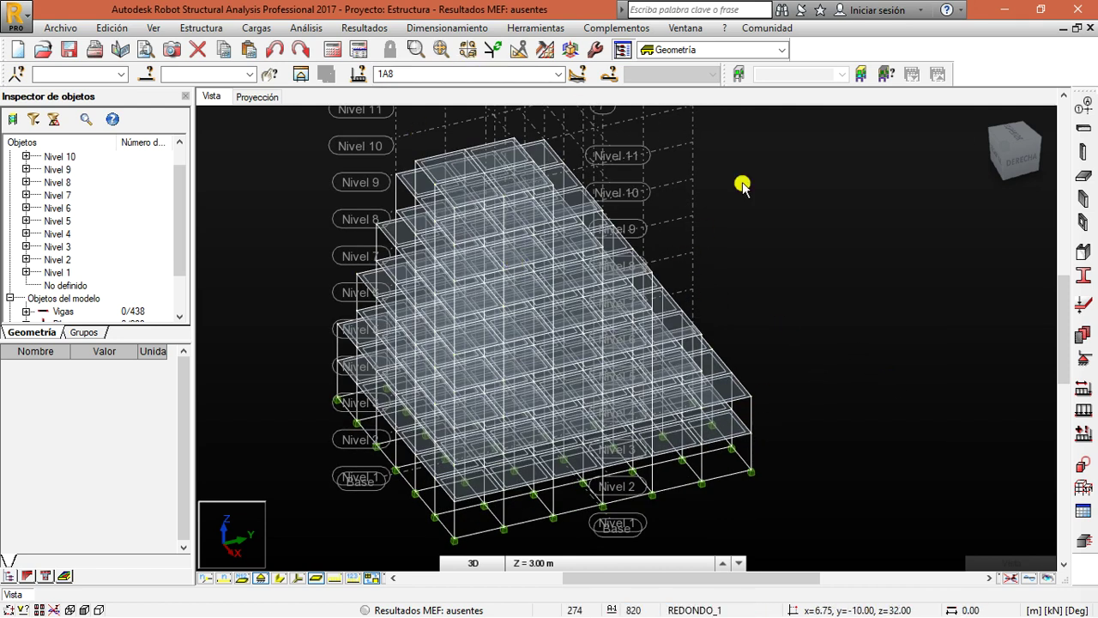
scroll(618, 365, "down", 2)
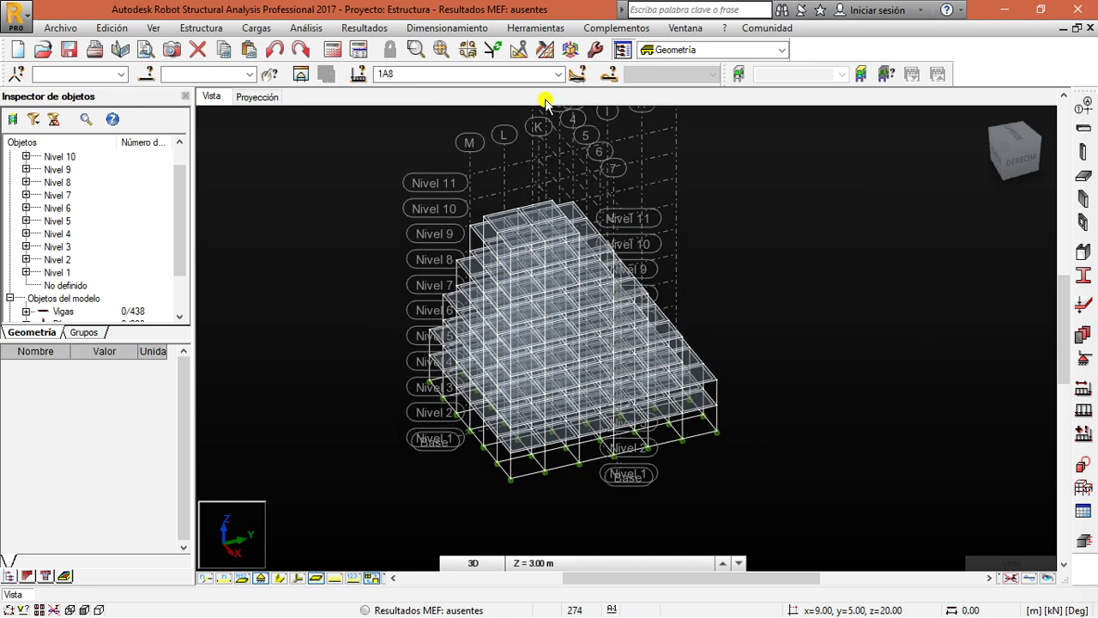
left_click(556, 74)
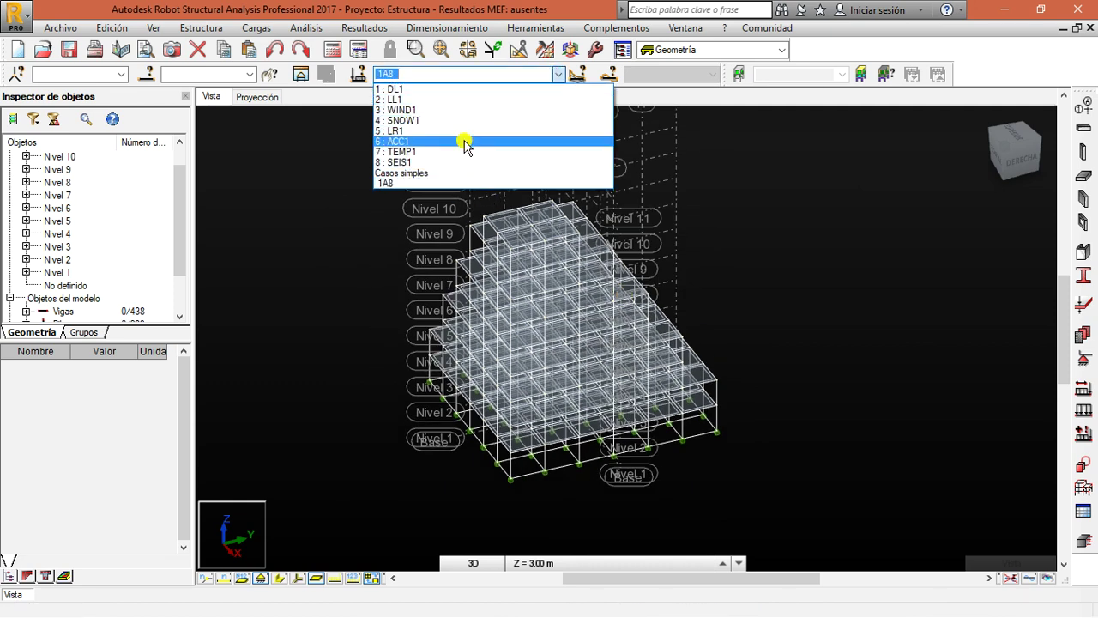
left_click(803, 308)
- Compare the model with the Revit building and turn the Robot Structural Analysis view to the front-right corner
key("alt+Tab")
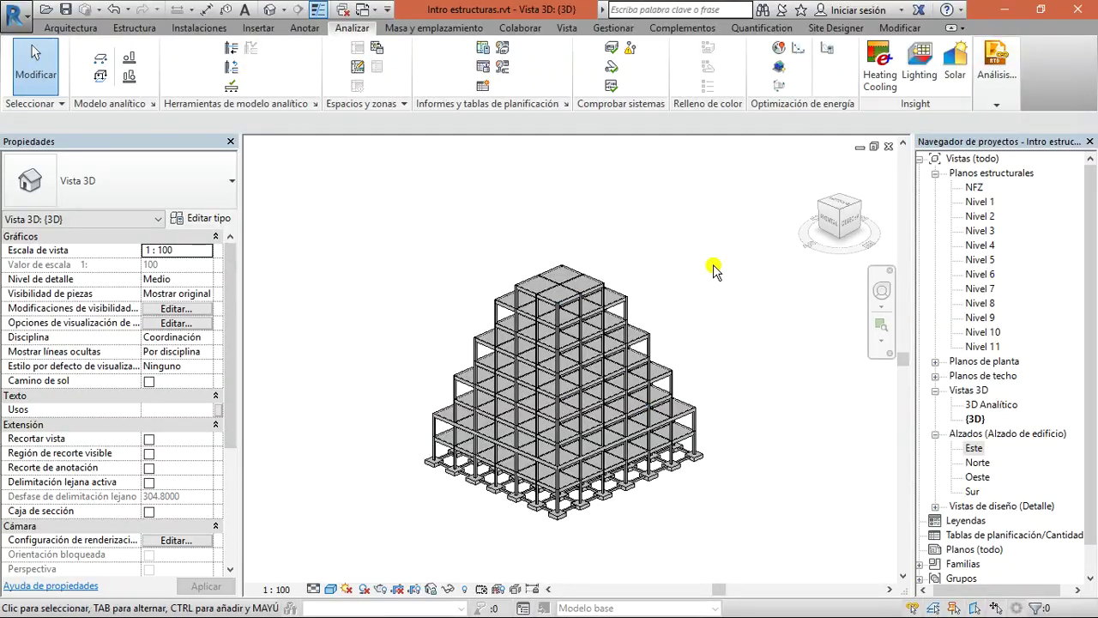
key("alt+Tab")
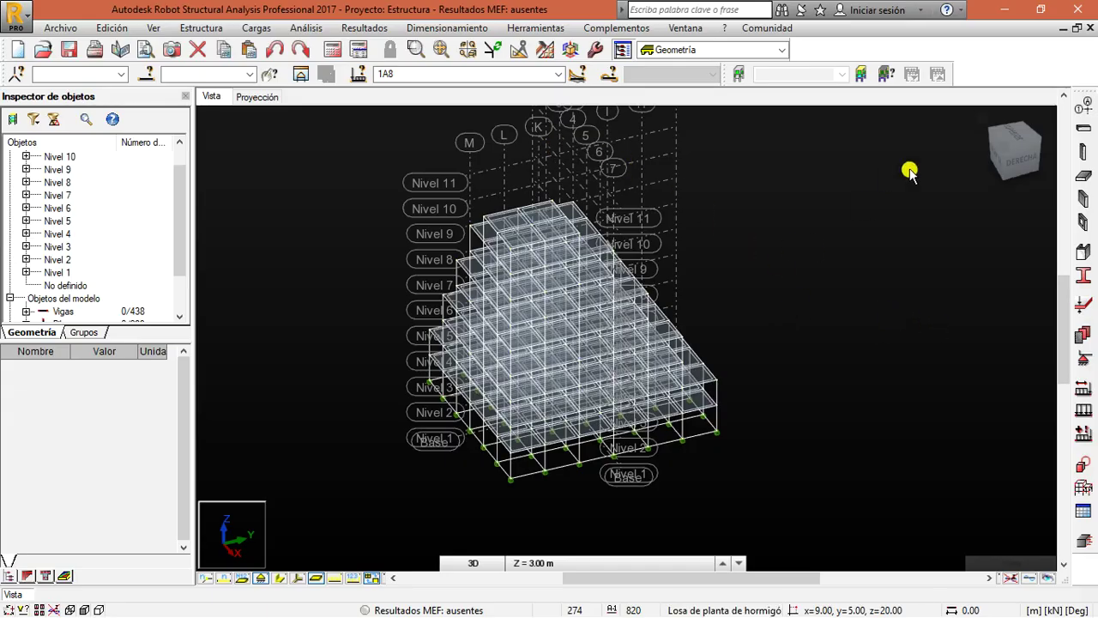
left_click(1000, 151)
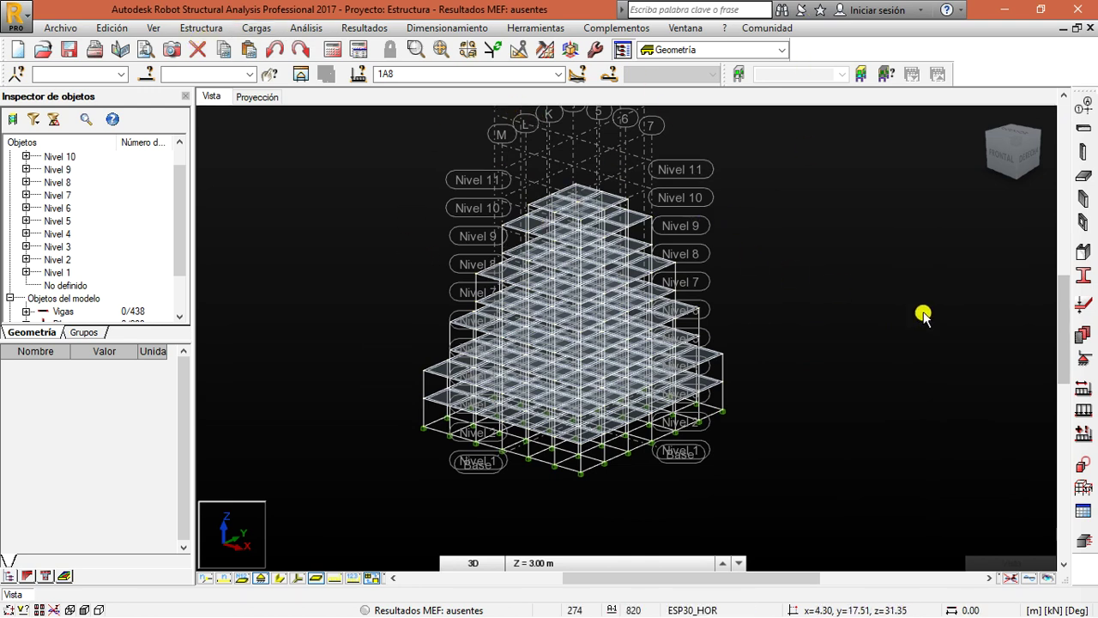
- Delete load cases 2 to 8 (LL1, WIND1, SNOW1, LR1, ACC1, TEMP1 and SEIS1), keeping only DL1 in the list of defined cases
left_click(1084, 388)
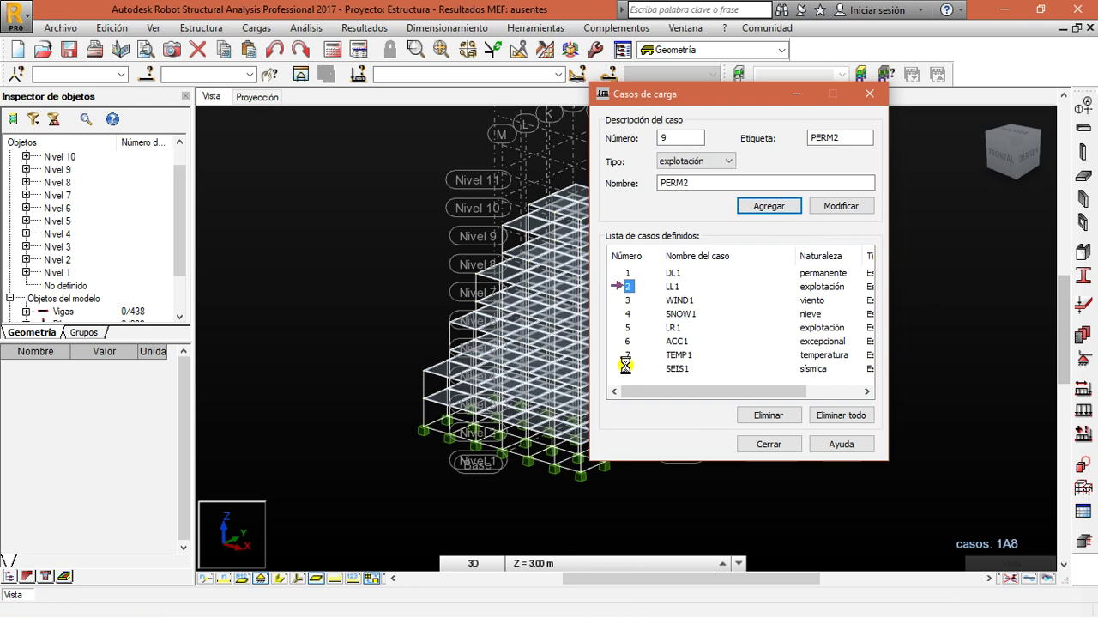
left_click(625, 368)
left_click(627, 286)
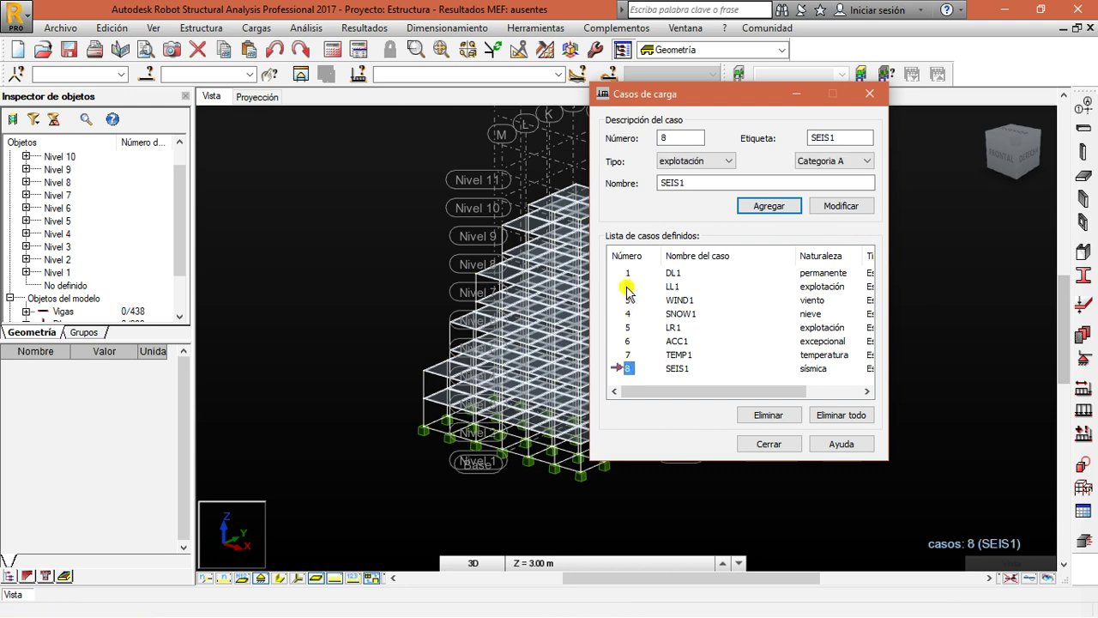
left_click(789, 417)
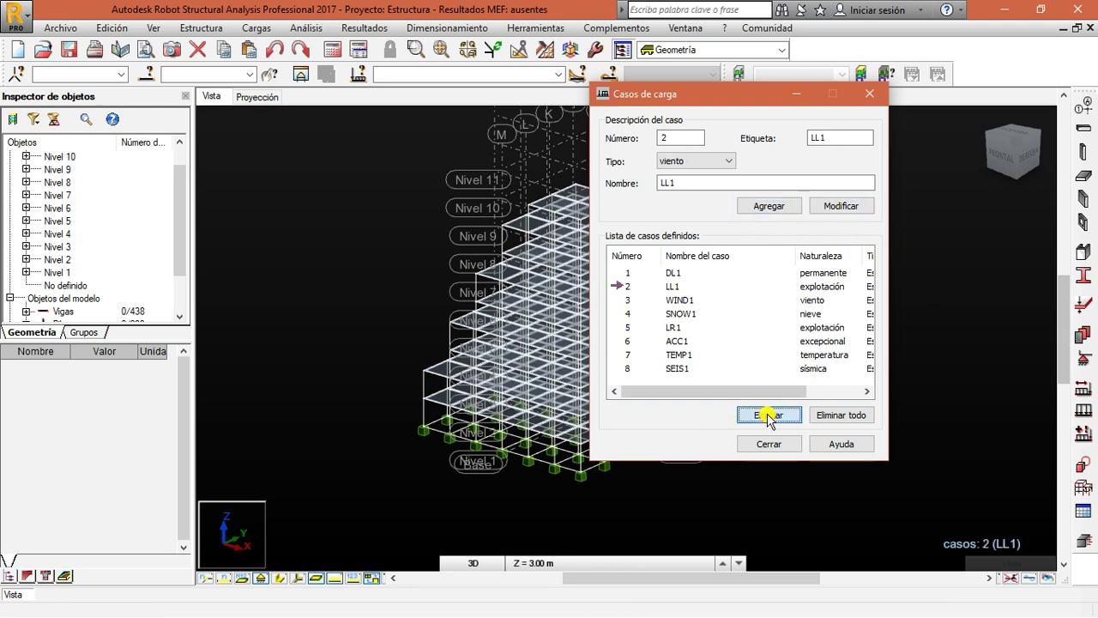
left_click(768, 417)
left_click(769, 417)
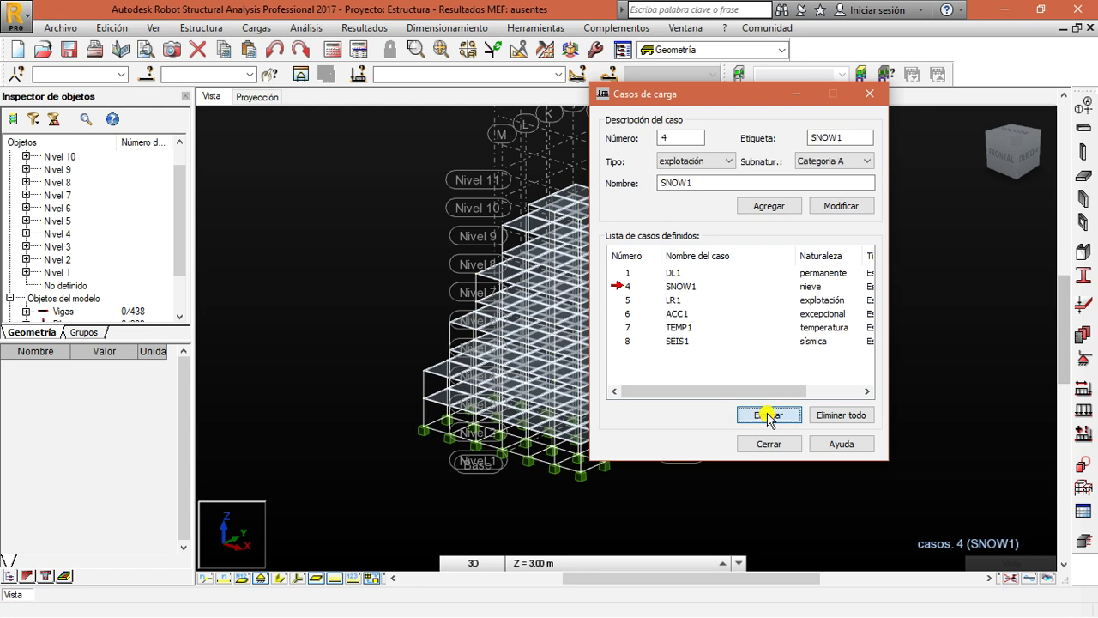
left_click(769, 416)
left_click(769, 417)
left_click(769, 416)
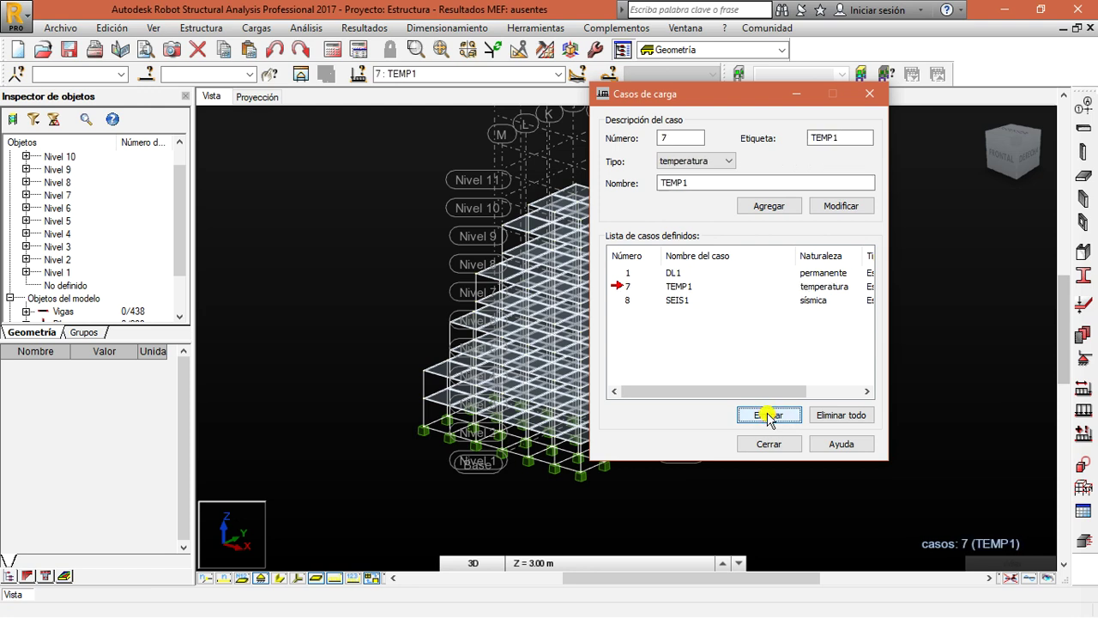
left_click(768, 415)
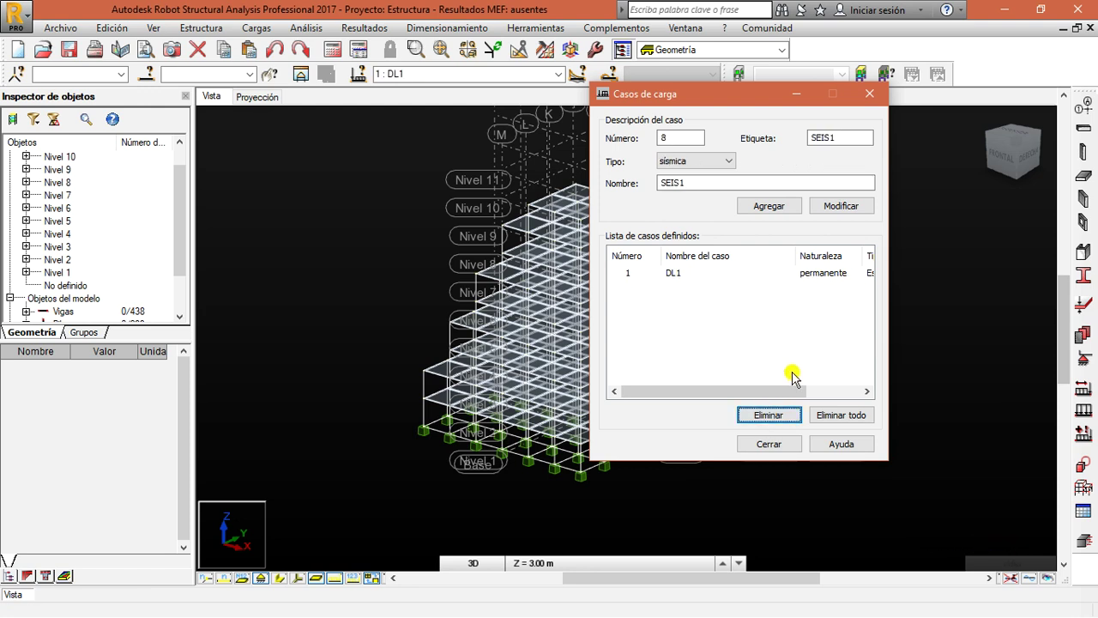
left_click(753, 443)
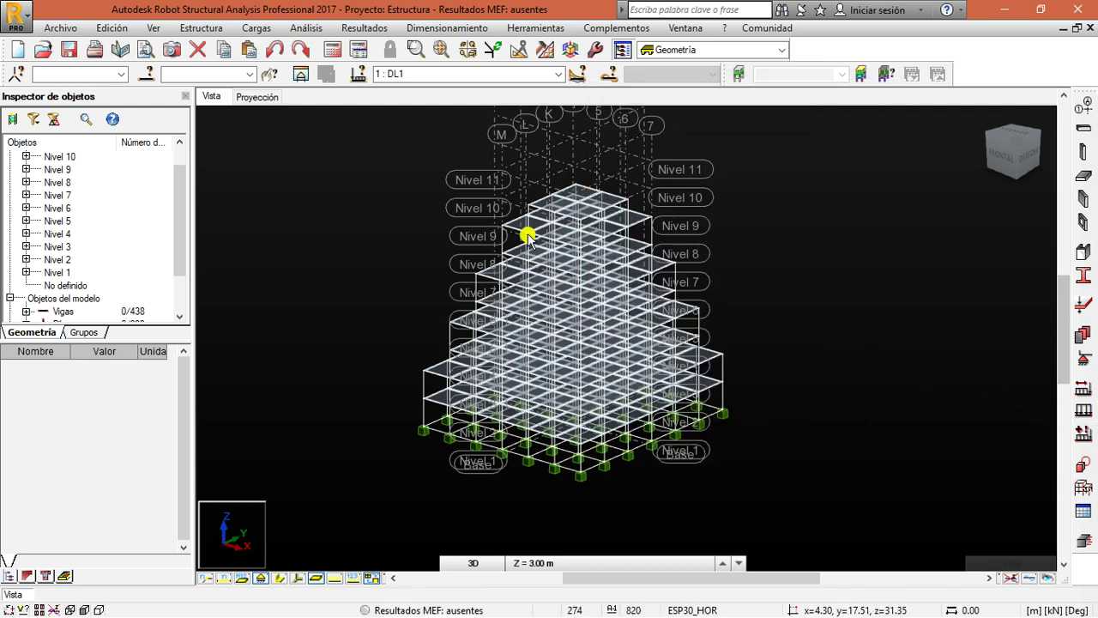
- Run the structural calculation and review the numbers of beams, columns, slabs and nodes in the object inspector
left_click(333, 50)
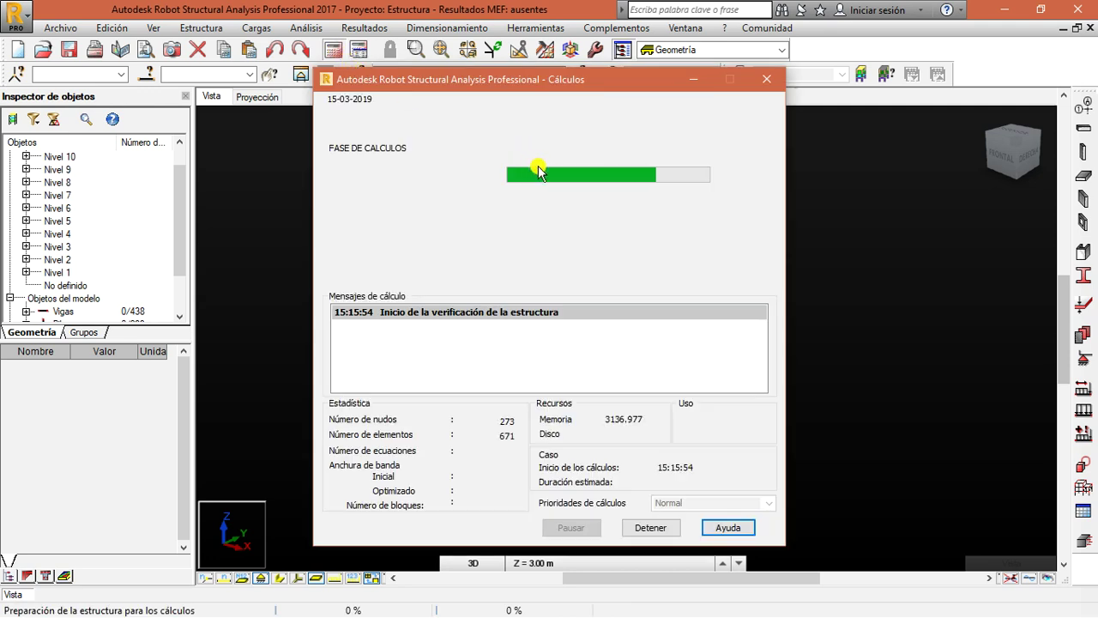
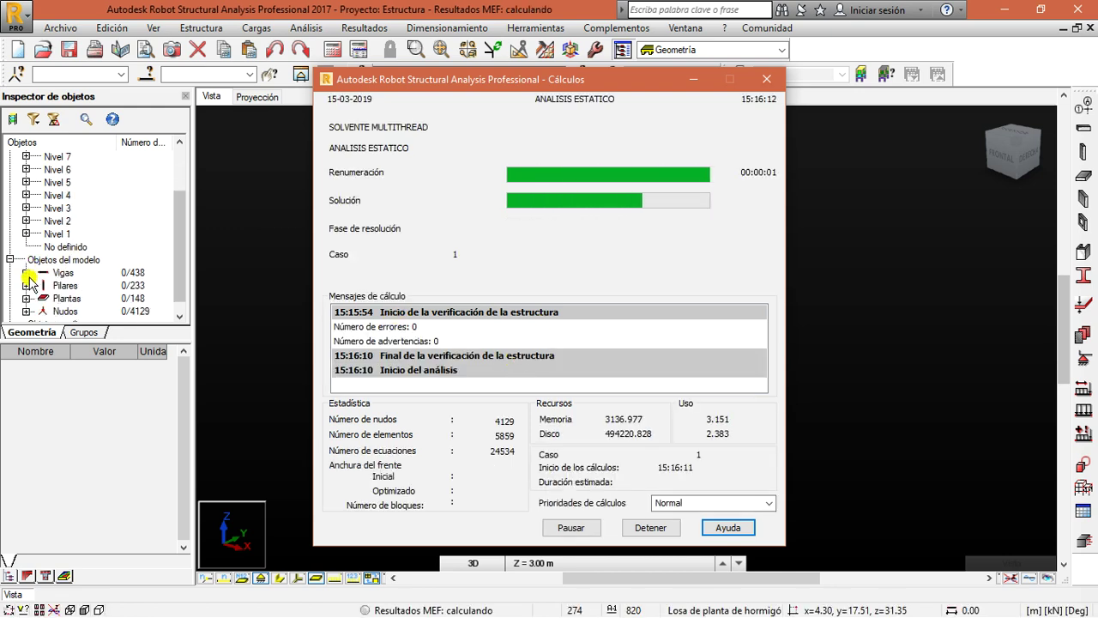
scroll(51, 274, "down", 1)
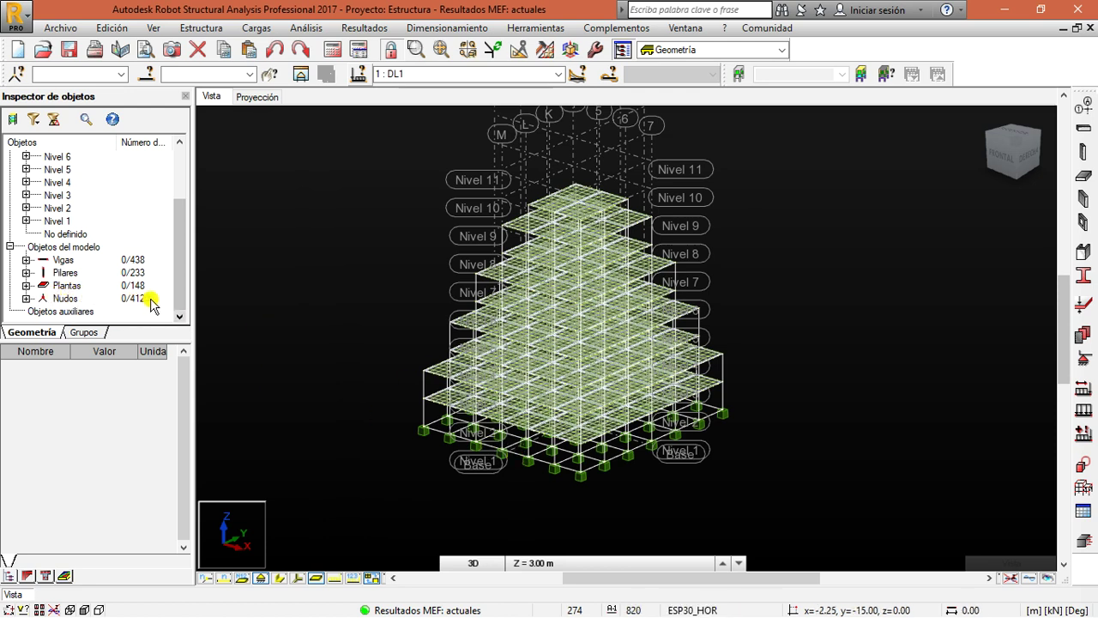
scroll(151, 302, "up", 2)
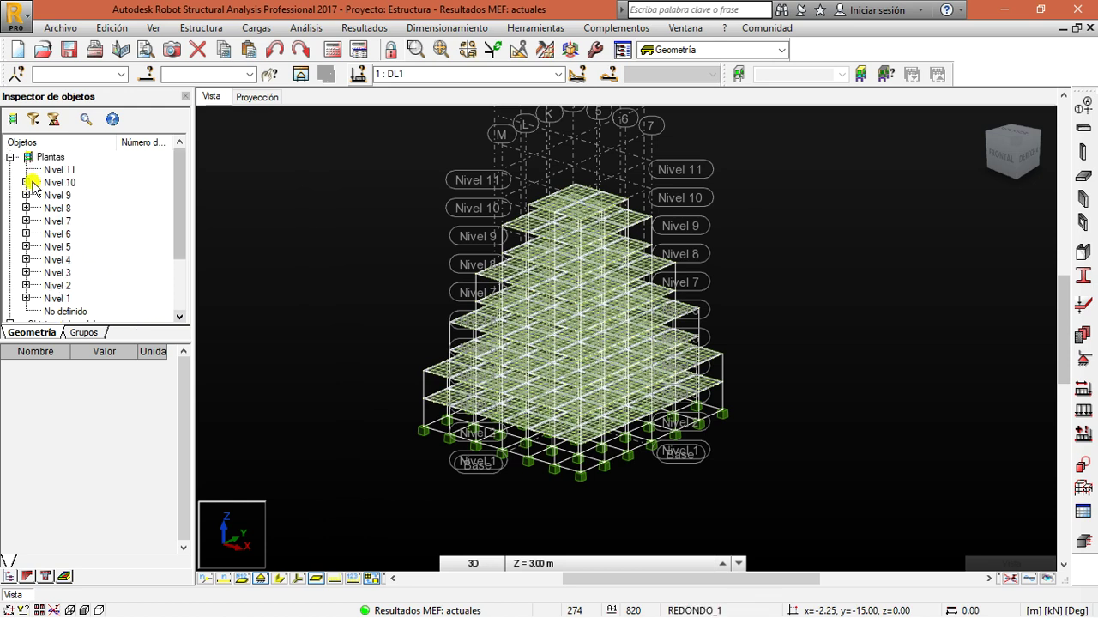
- Expand Nivel 10 and Nivel 9 in the object inspector to examine the beams, columns and slabs each contains
left_click(28, 182)
left_click(27, 182)
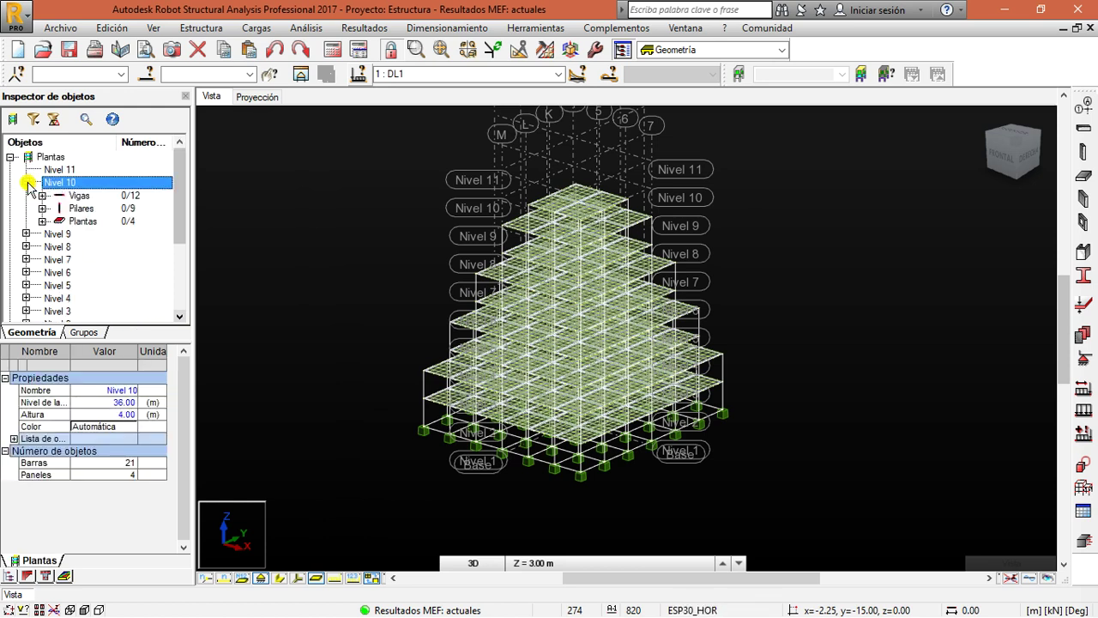
left_click(26, 234)
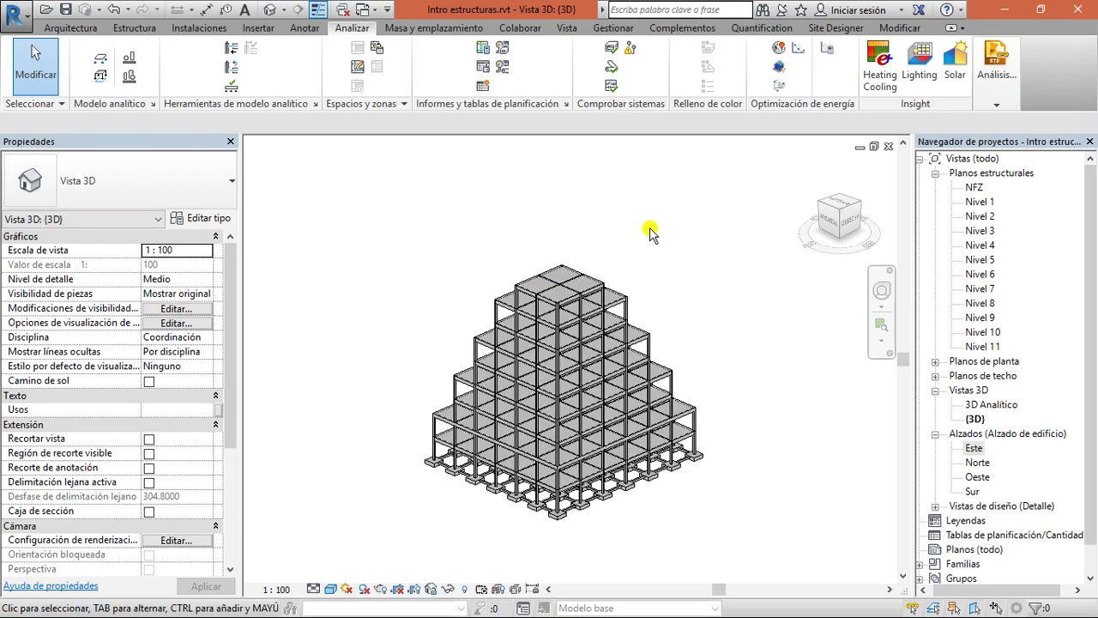
- Point out the whole building in Revit by window-selecting it, clear the selection, and return to Robot Structural Analysis
left_click_drag(708, 215, 269, 534)
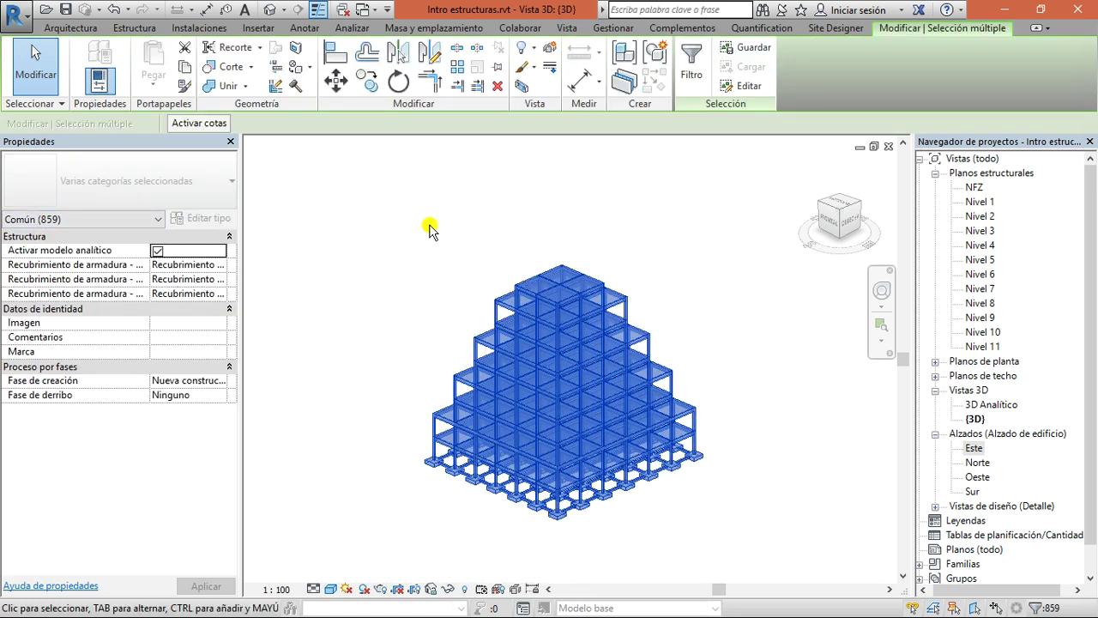
left_click(657, 216)
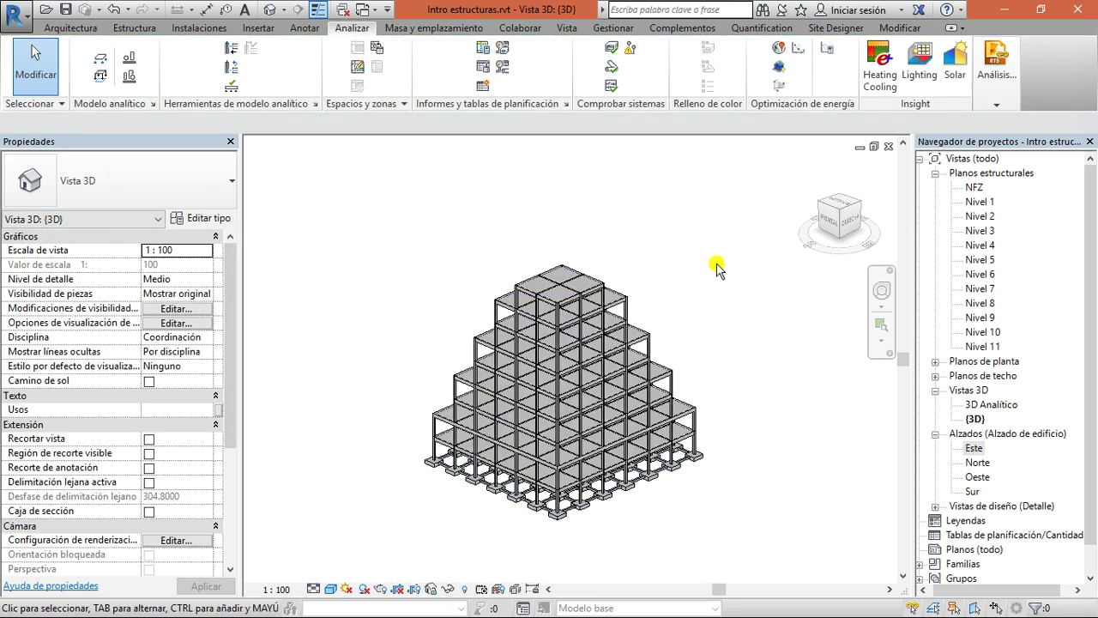
key("alt+Tab")
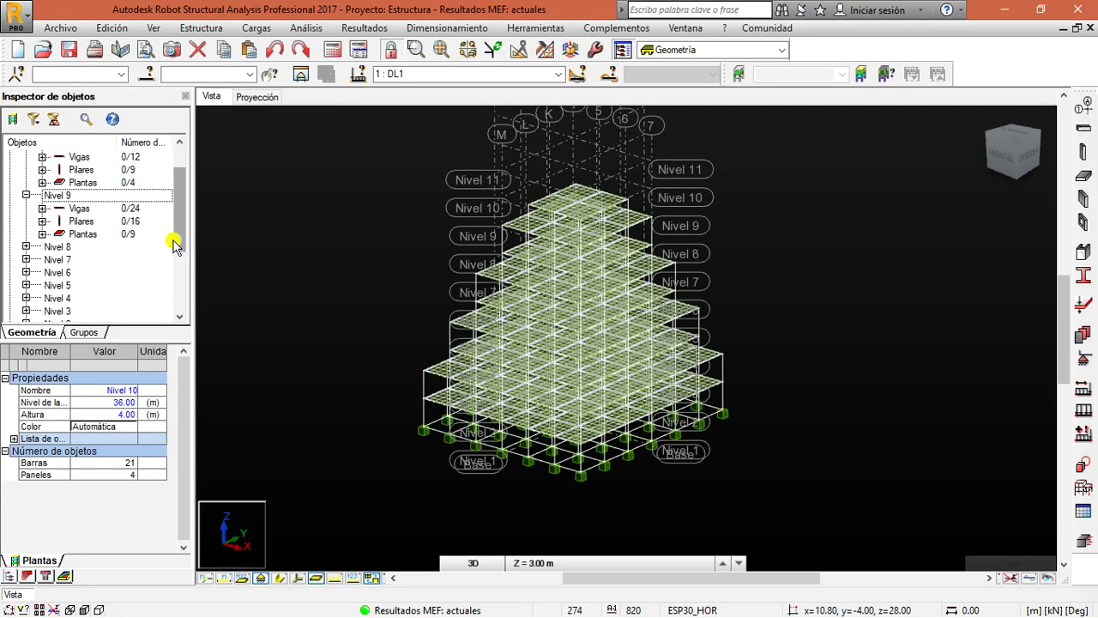
- Expand Nivel 1 in the object inspector and highlight its beams in the model
left_click_drag(175, 242, 162, 237)
scroll(162, 242, "down", 3)
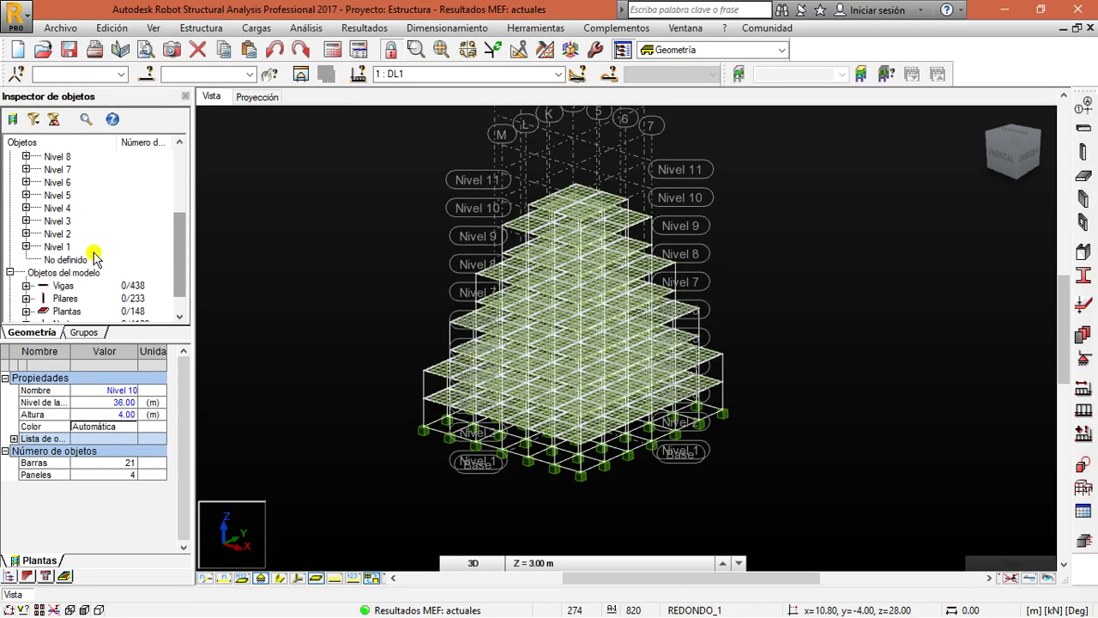
left_click(26, 247)
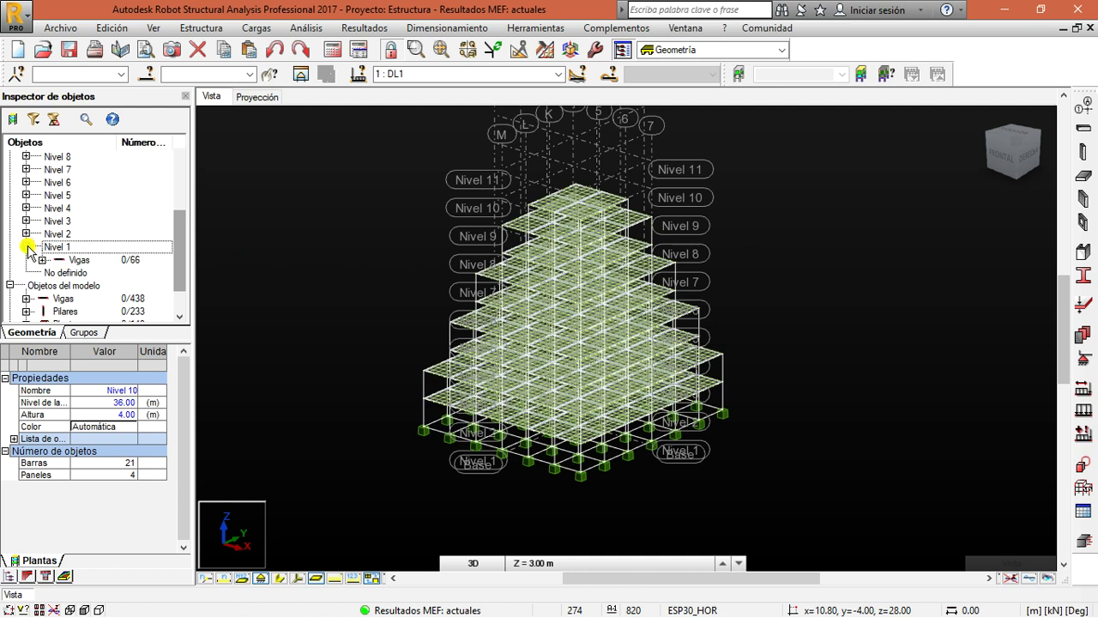
left_click(81, 261)
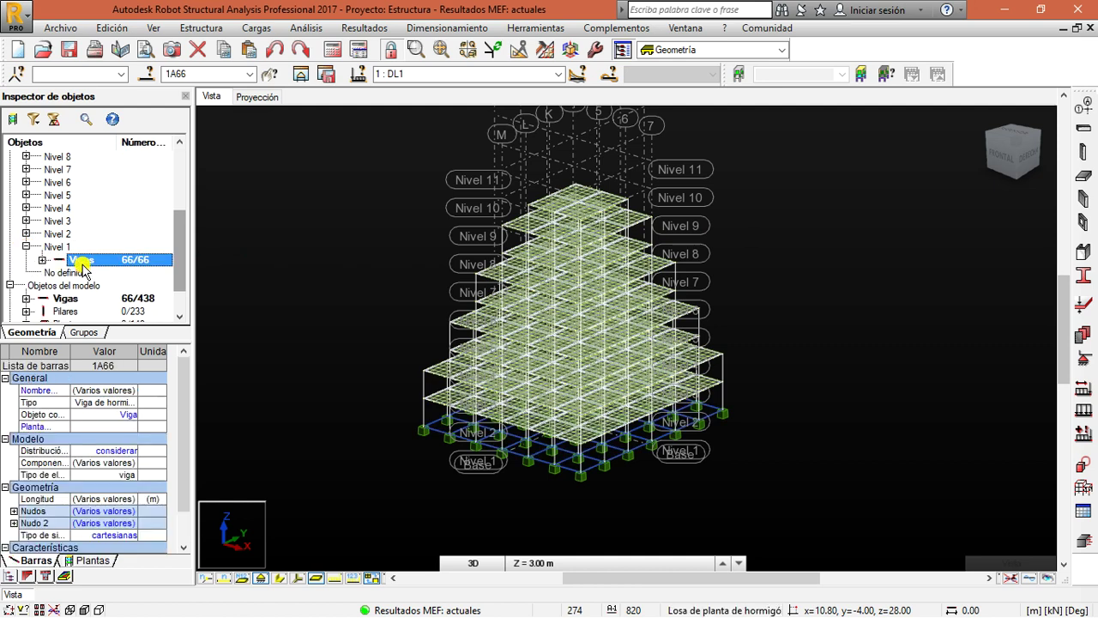
- Expand Nivel 2 and highlight its columns and floor slabs in the model
left_click(27, 233)
left_click(79, 259)
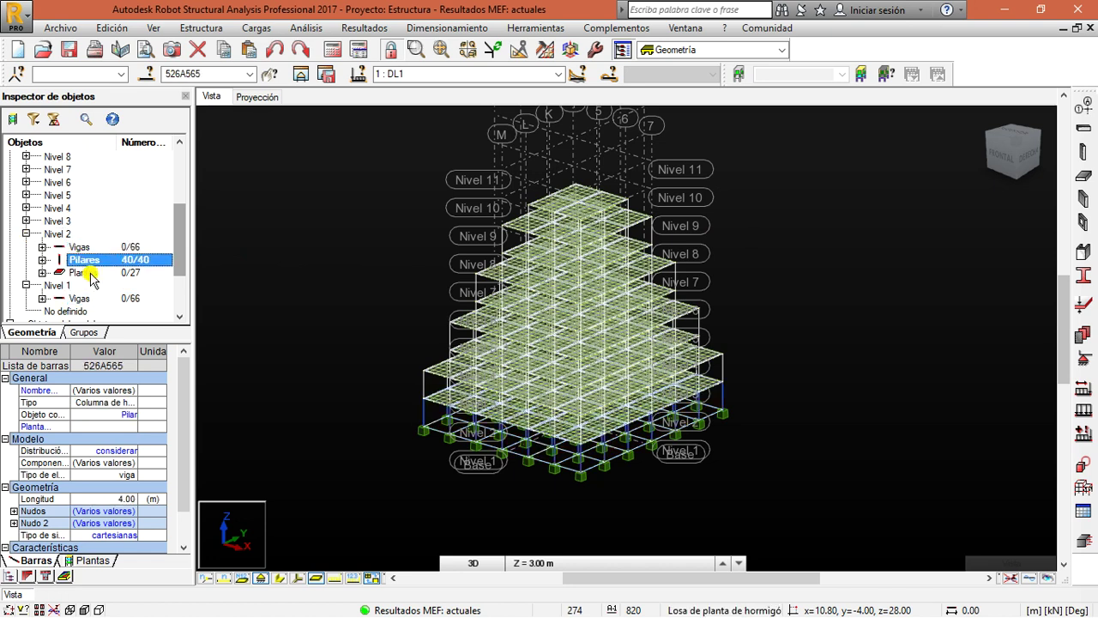
left_click(86, 272)
left_click(57, 234)
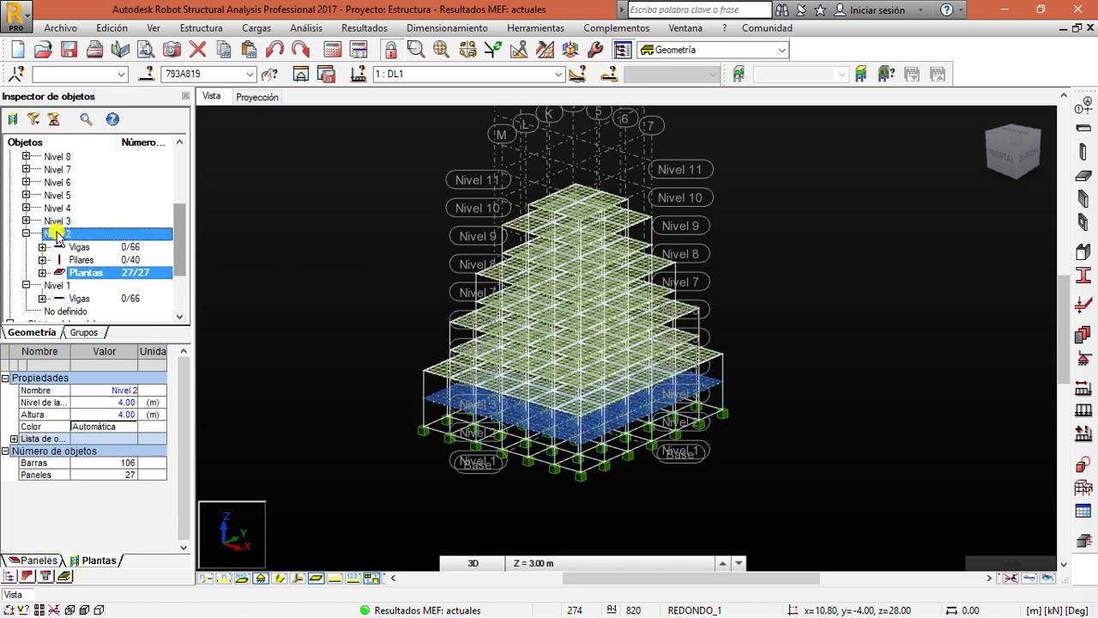
left_click(56, 195)
left_click(79, 246)
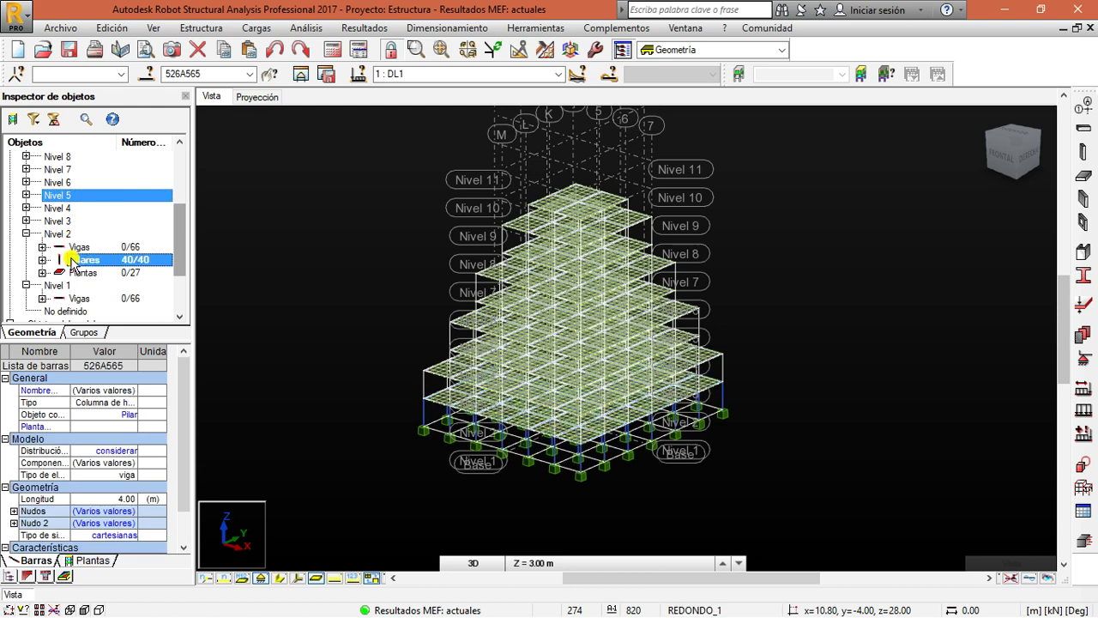
- Expand Nivel 3, highlight its columns, inspect them up close in the model, and clear the selection
scroll(73, 261, "up", 1)
left_click(27, 236)
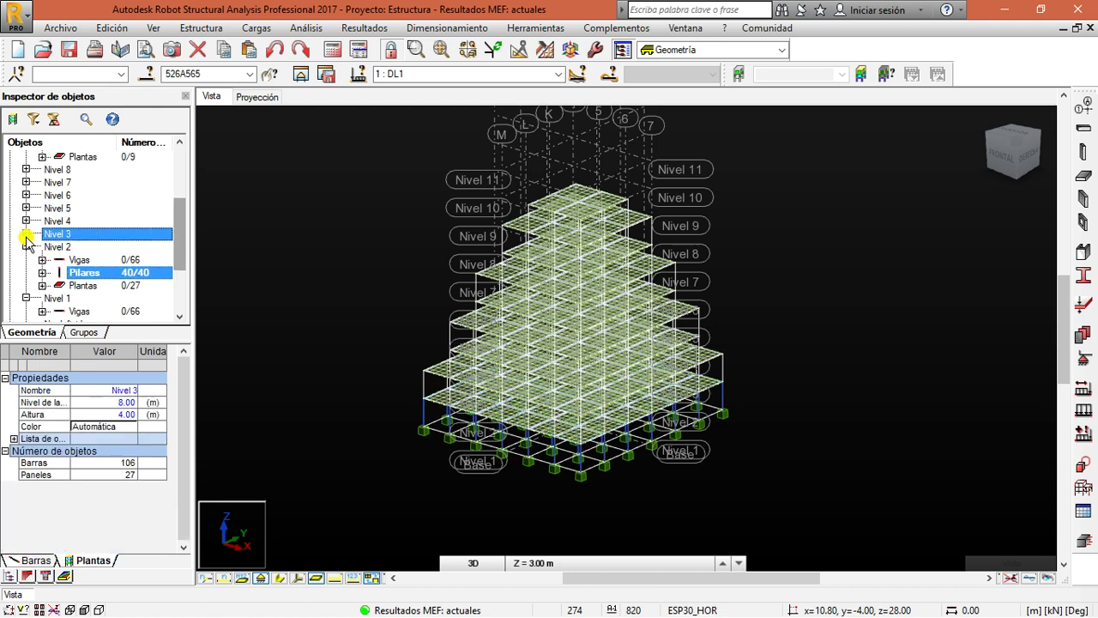
left_click(25, 234)
scroll(492, 437, "up", 5)
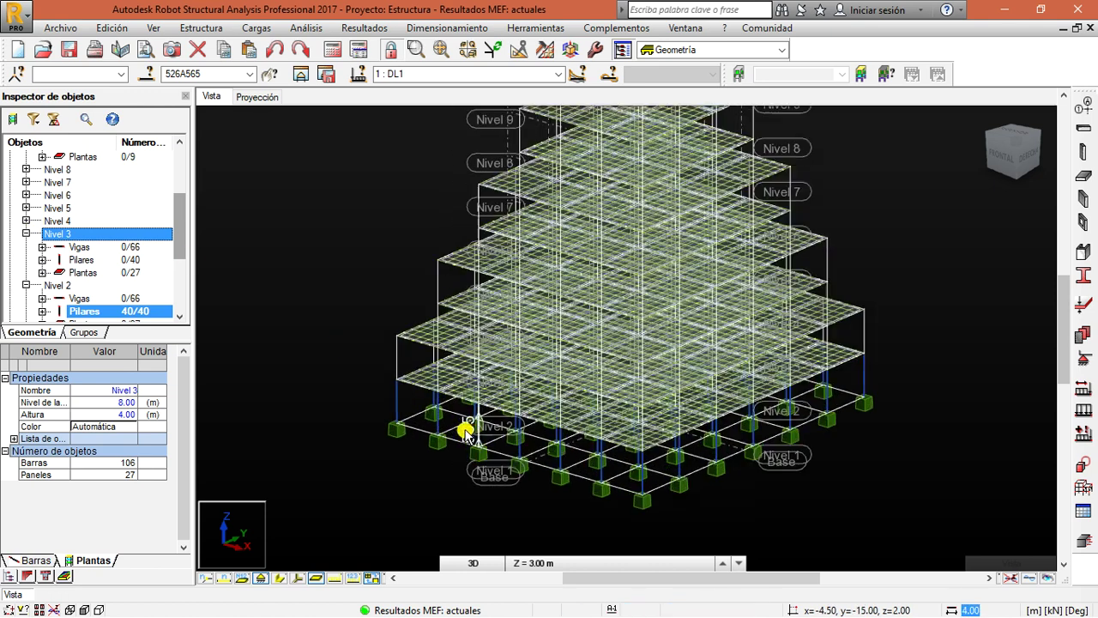
left_click(79, 246)
left_click(82, 260)
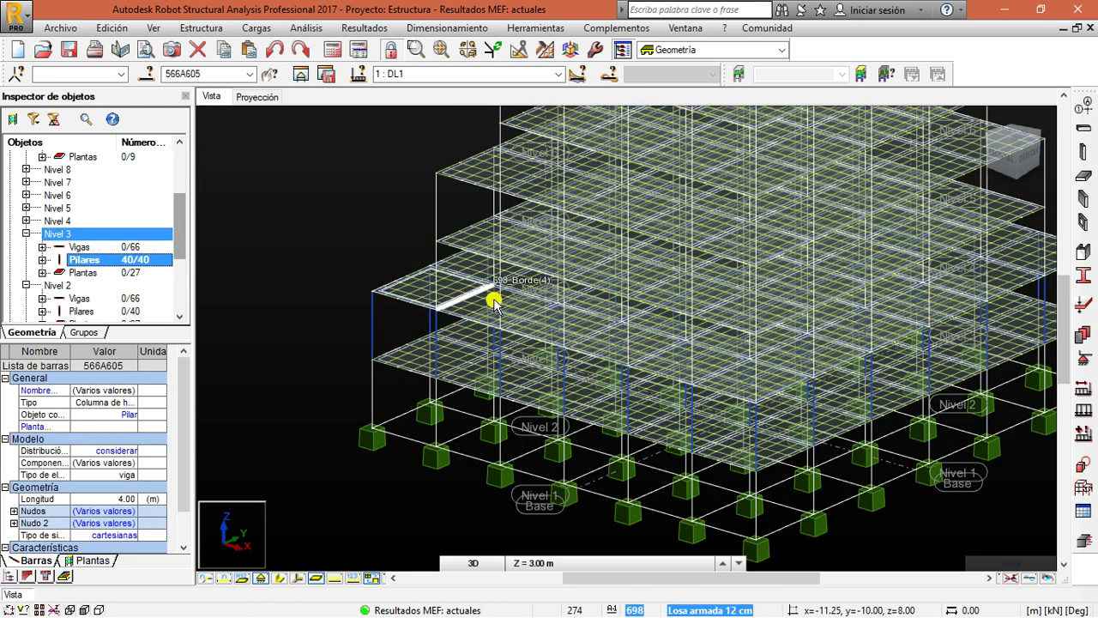
scroll(600, 369, "down", 5)
left_click(895, 469)
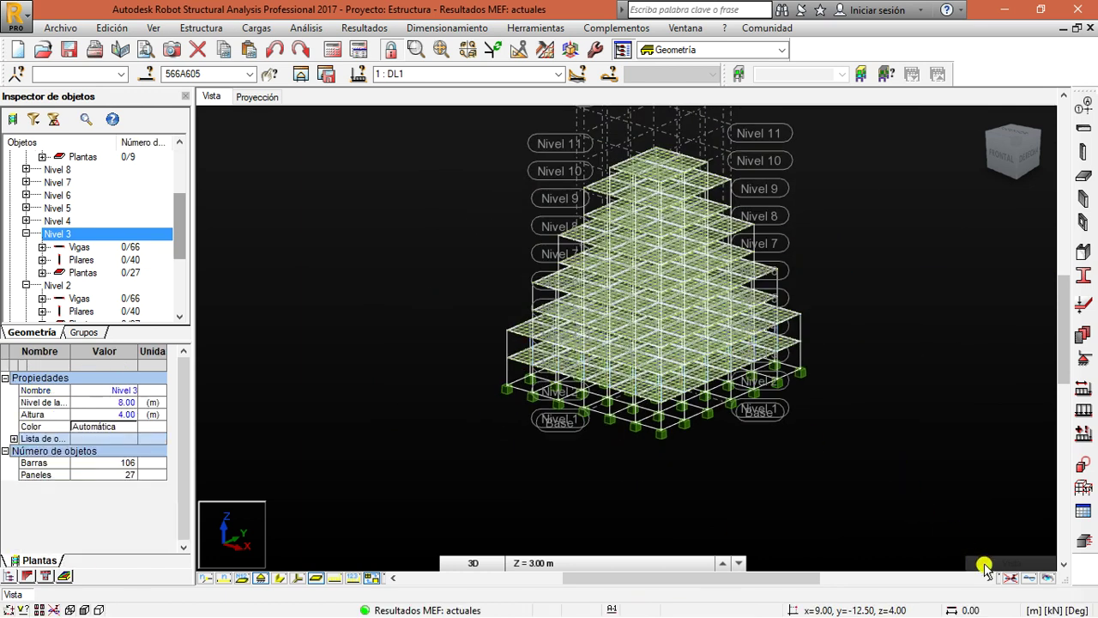
- Check the displacement display, turn it off, and rotate the model to examine it from its right side
left_click(1028, 578)
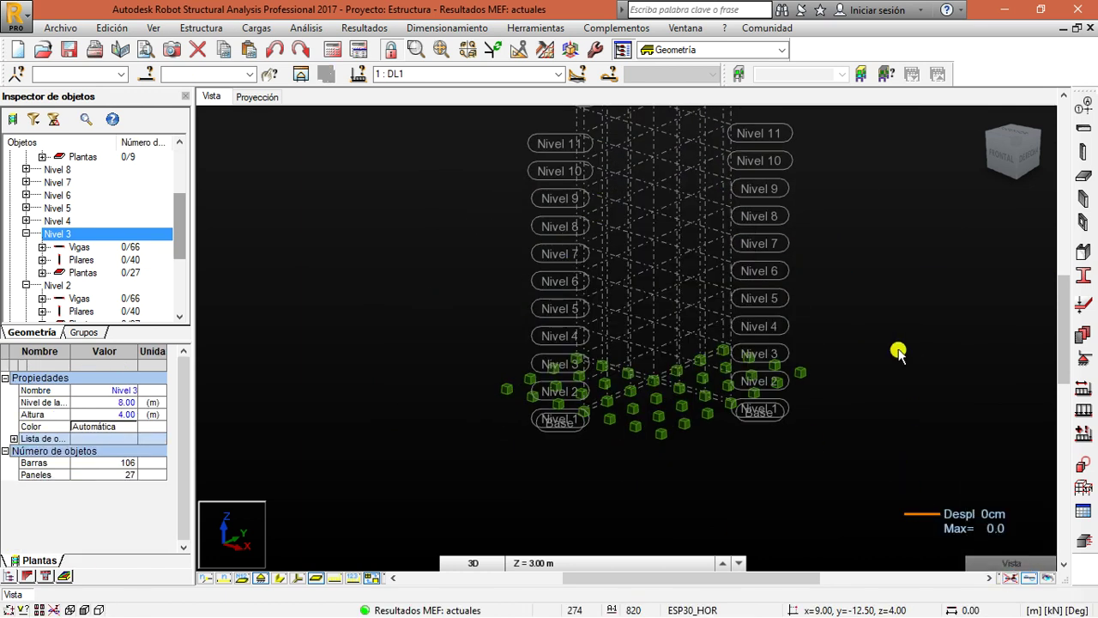
left_click(1028, 580)
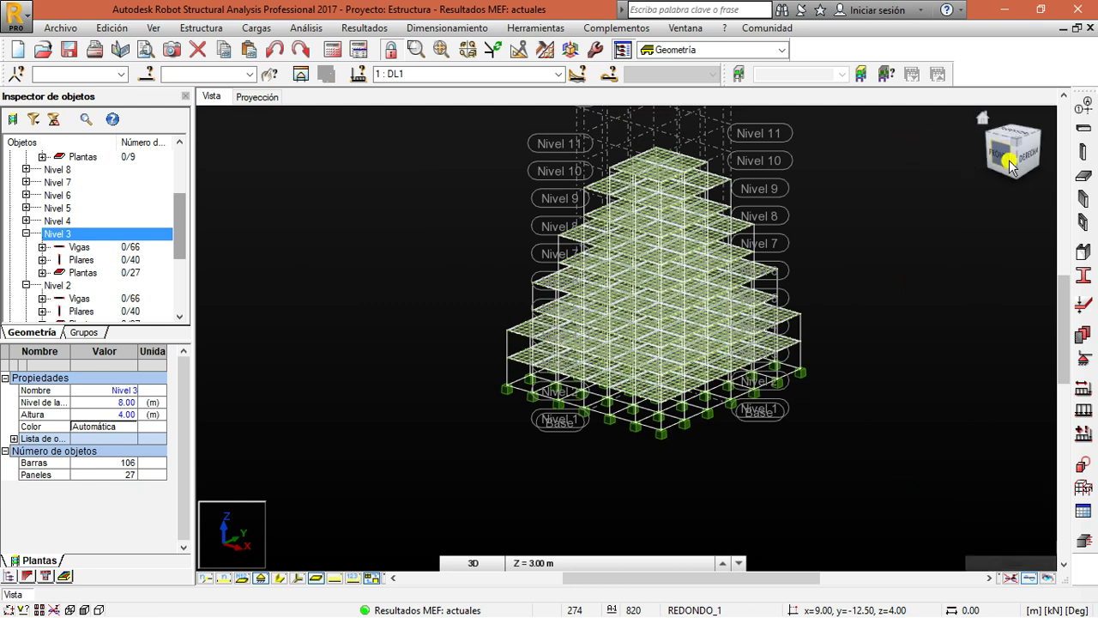
left_click(994, 105)
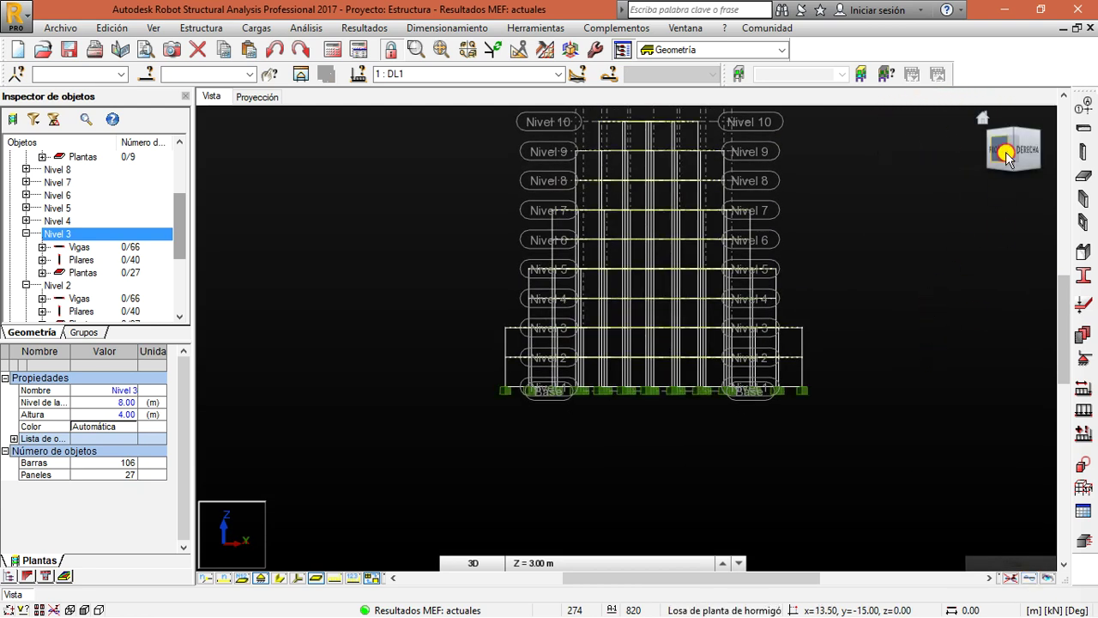
left_click(985, 117)
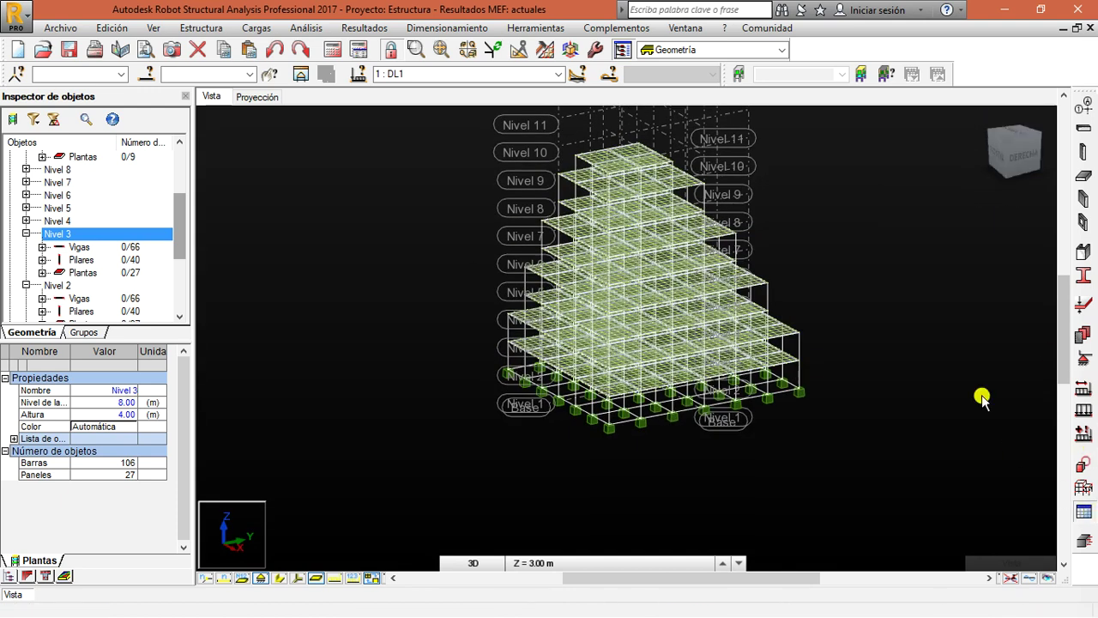
- Open the complete results table for Esfuerzos, leaving Tensiones unchecked, and browse the bar forces and moments
left_click(1083, 513)
scroll(487, 319, "down", 1)
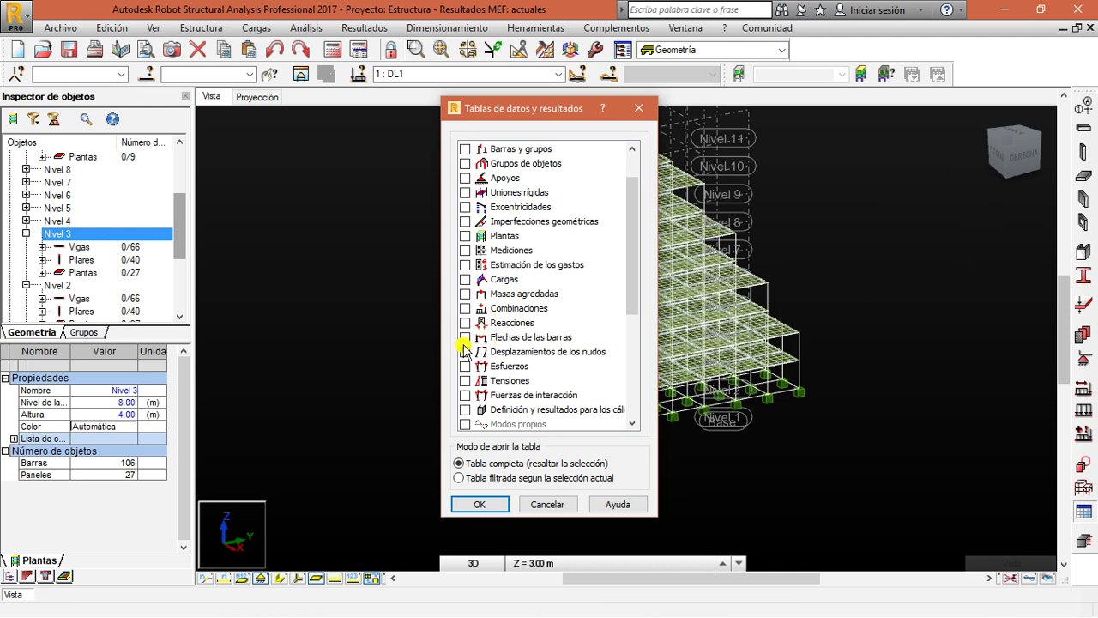
left_click(465, 381)
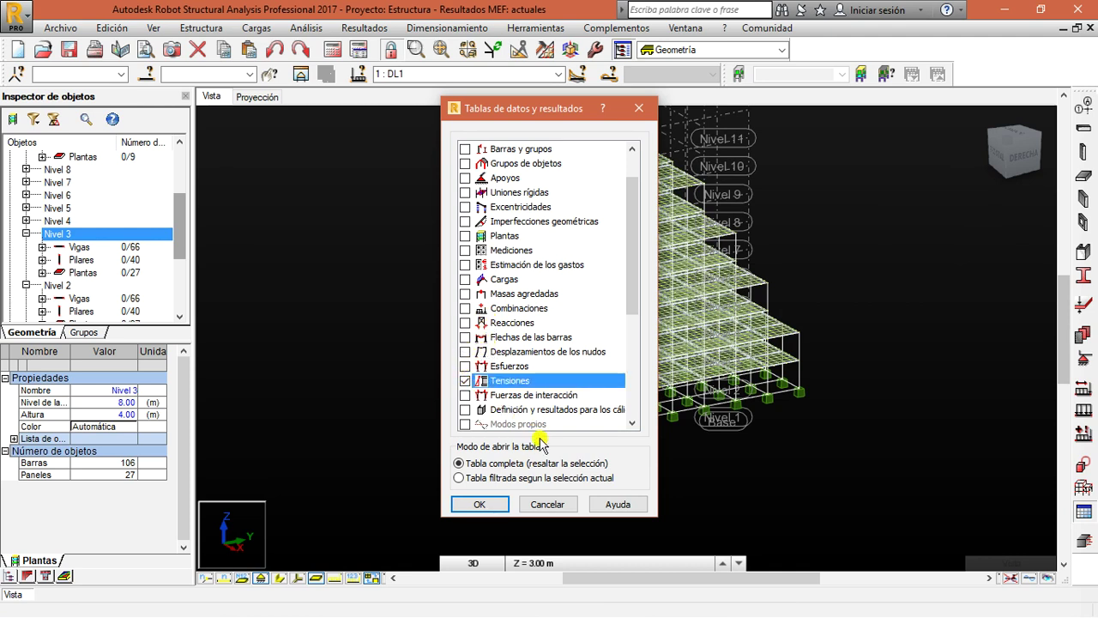
left_click(465, 367)
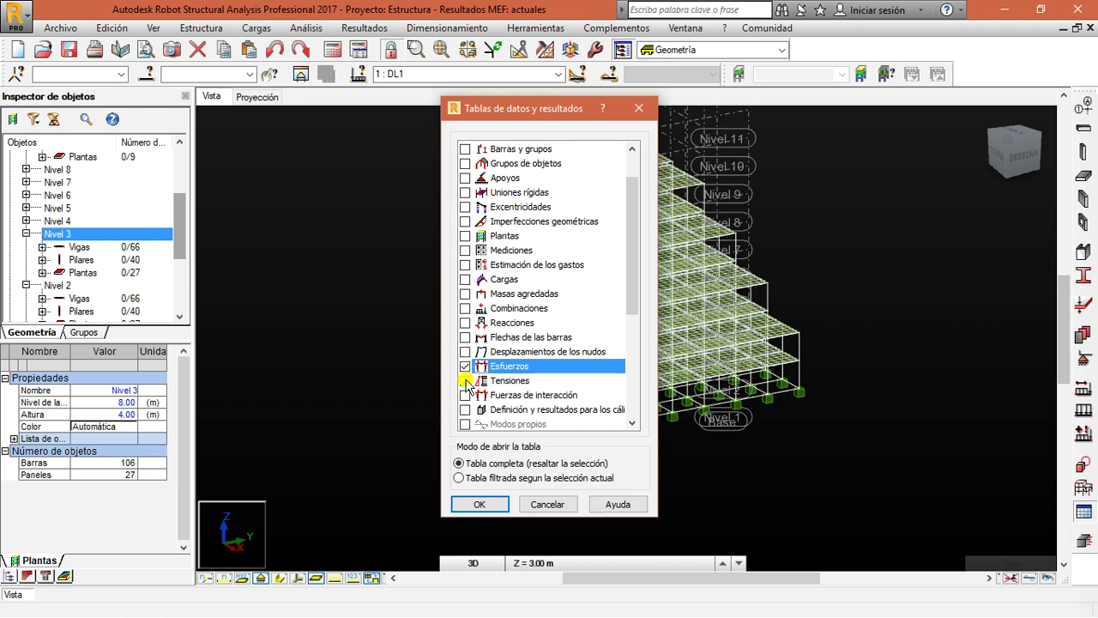
left_click(465, 381)
left_click(485, 503)
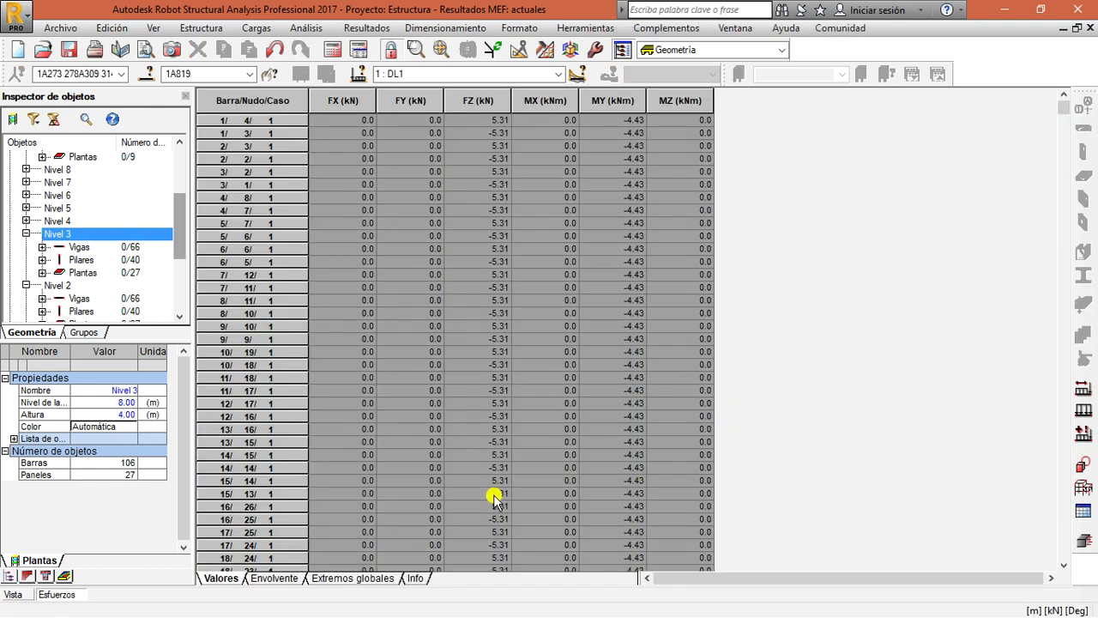
scroll(635, 198, "down", 14)
scroll(634, 198, "down", 20)
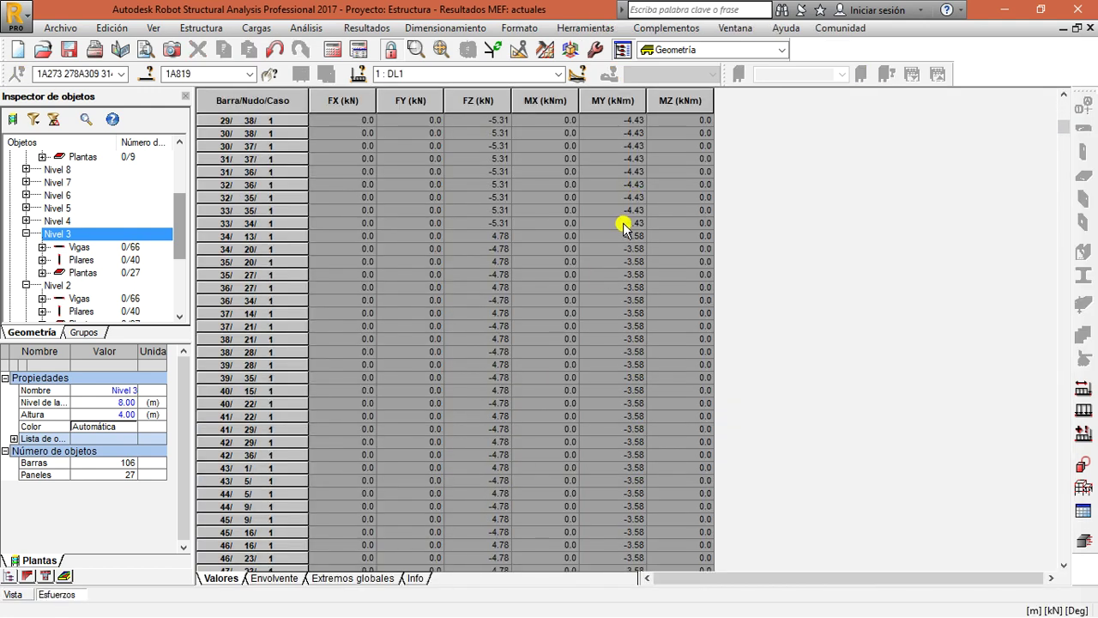
- Review the internal forces and moments of the bars throughout the Esfuerzos results table, and close the table
scroll(484, 146, "up", 20)
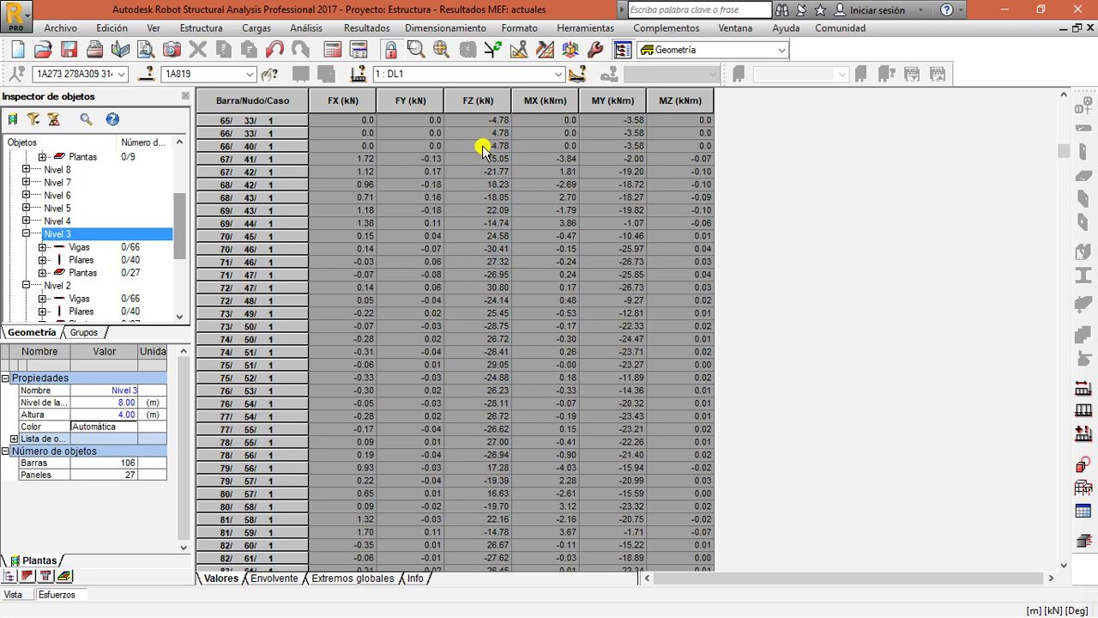
scroll(487, 138, "up", 18)
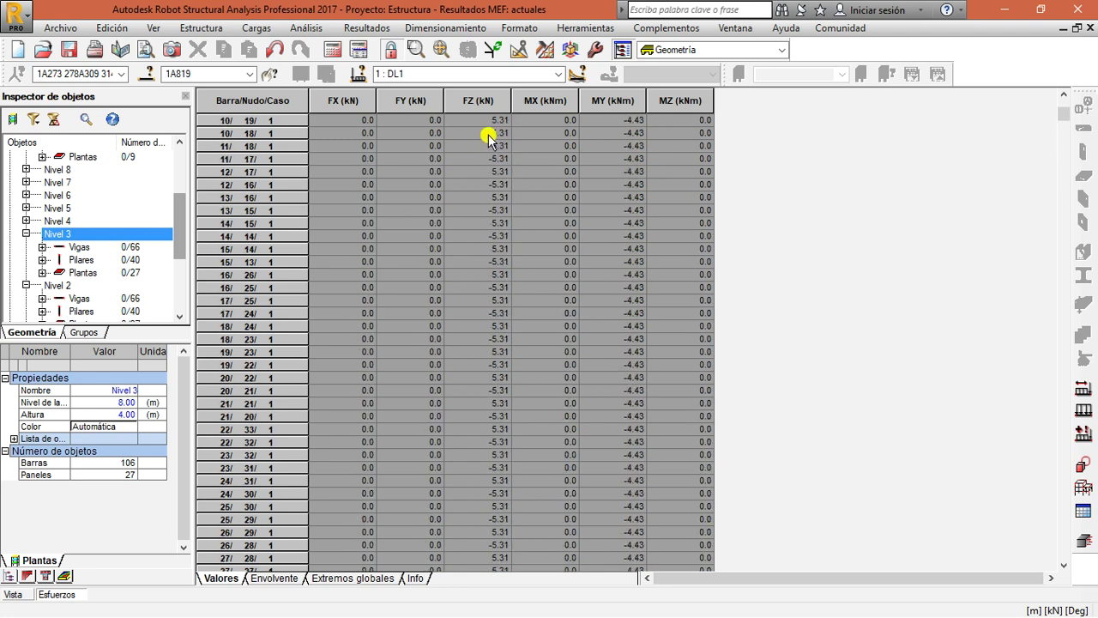
scroll(487, 137, "down", 20)
scroll(473, 161, "down", 8)
scroll(624, 177, "down", 20)
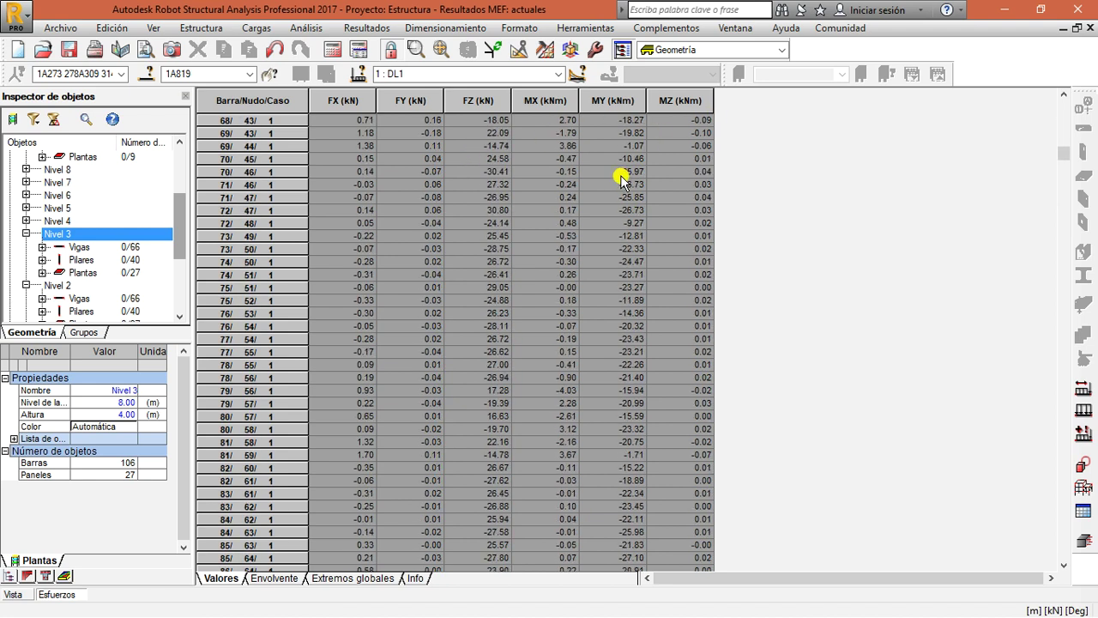
scroll(429, 277, "down", 20)
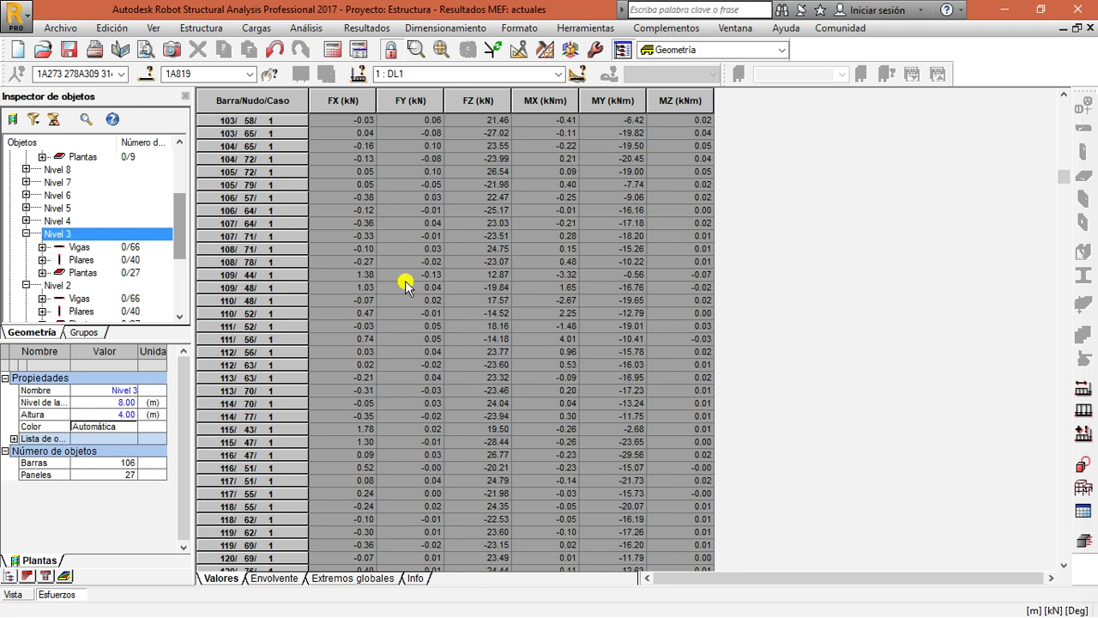
scroll(505, 262, "down", 9)
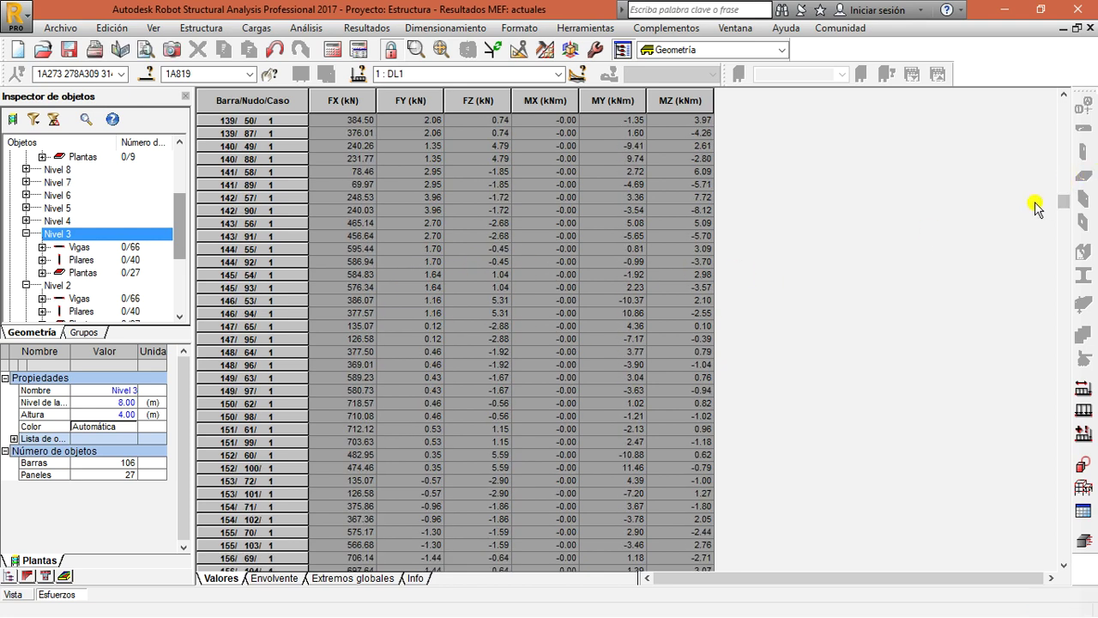
left_click_drag(1069, 205, 1086, 48)
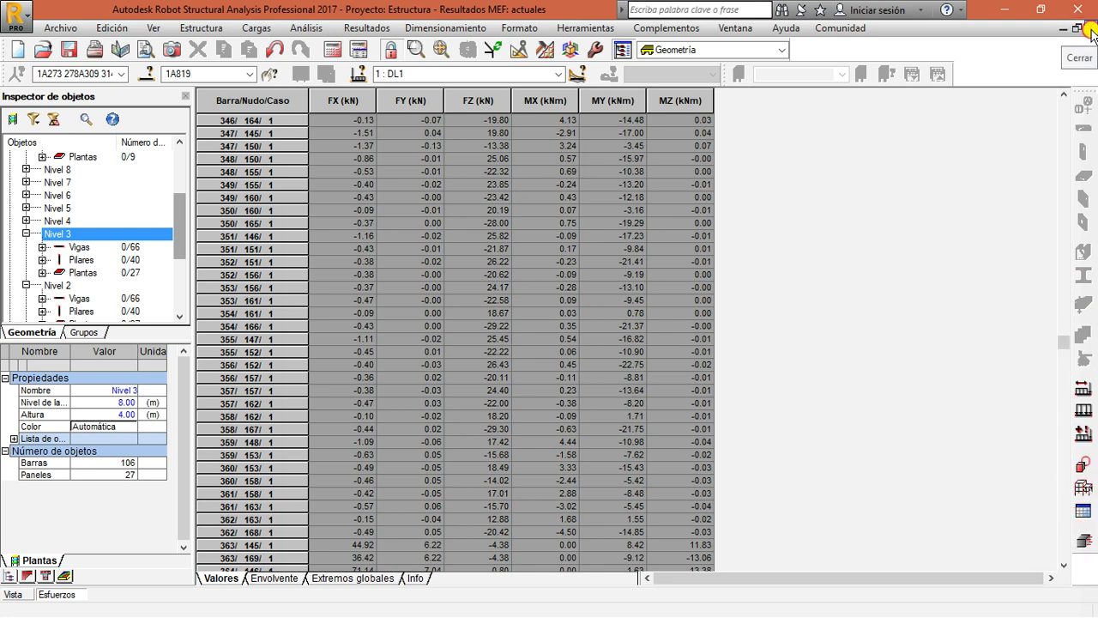
left_click(1089, 29)
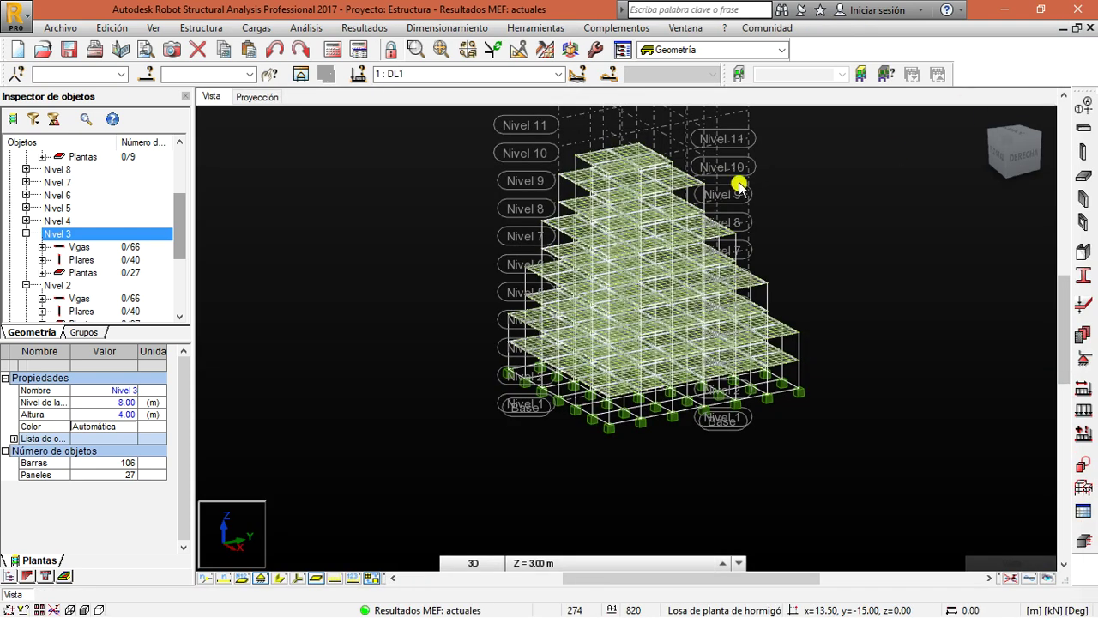
- Close the calculated structure's project together with Robot Structural Analysis and return to the Revit model
scroll(684, 214, "up", 3)
scroll(758, 281, "down", 1)
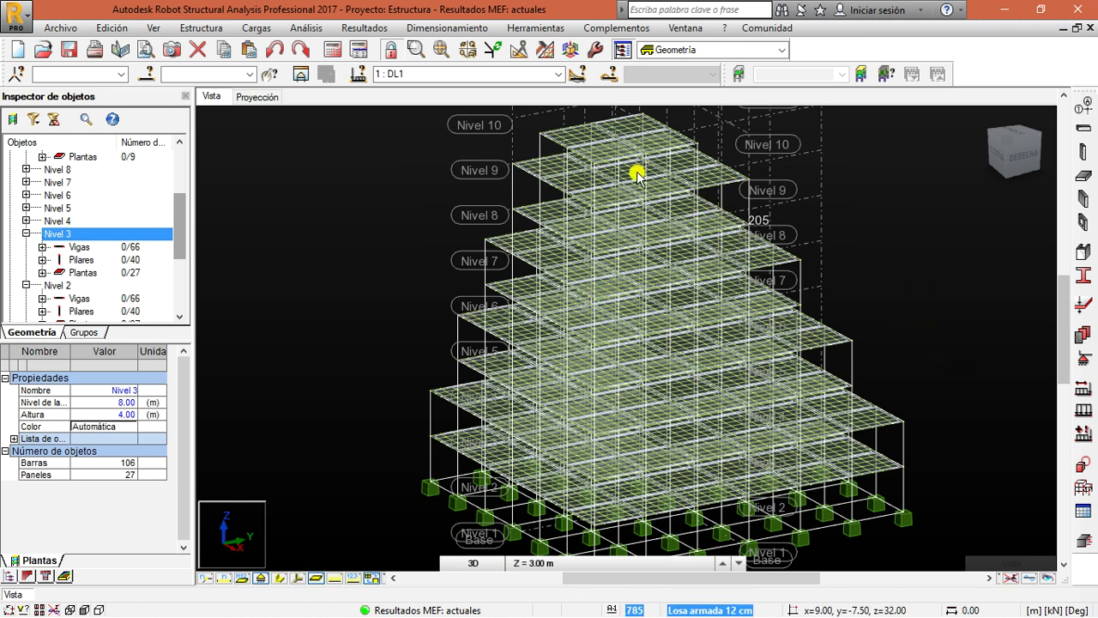
scroll(594, 166, "up", 1)
scroll(594, 166, "down", 1)
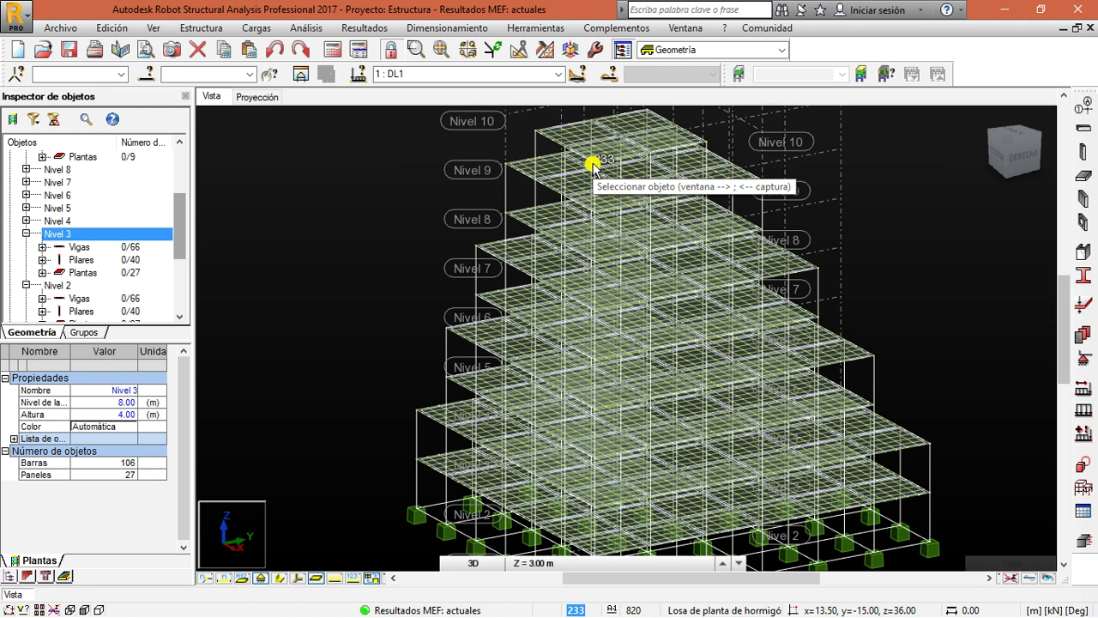
scroll(892, 335, "down", 1)
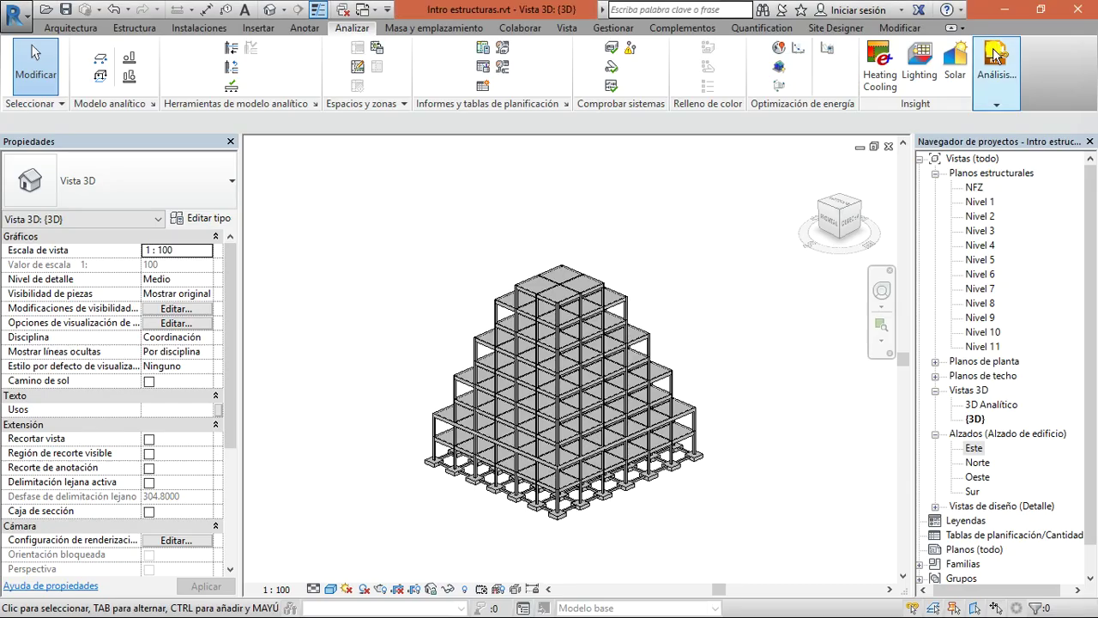
left_click(1080, 8)
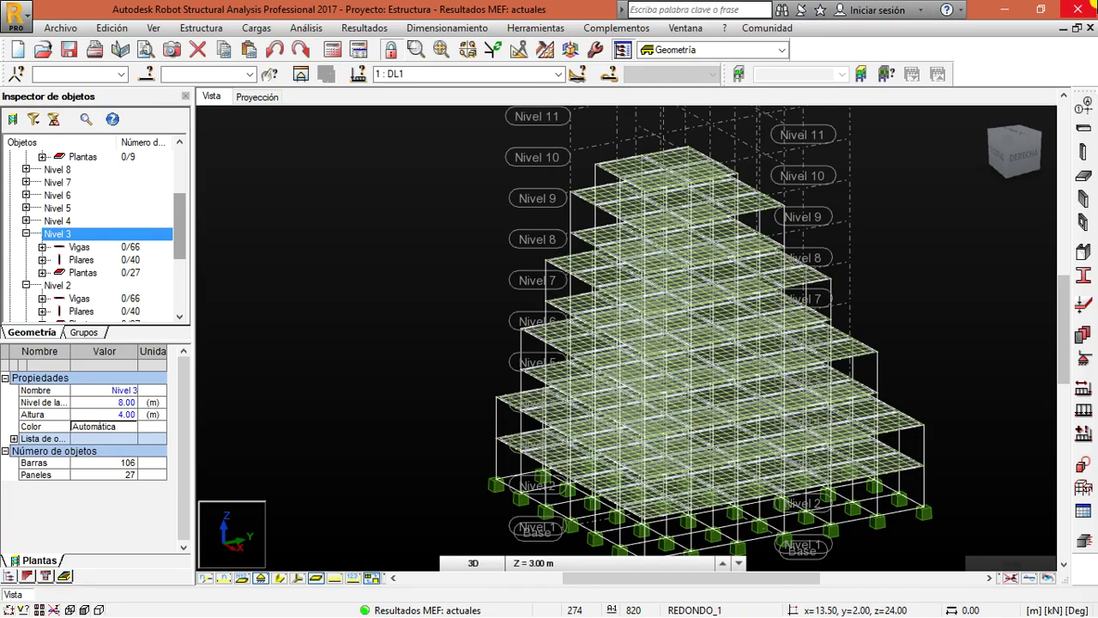
left_click(600, 357)
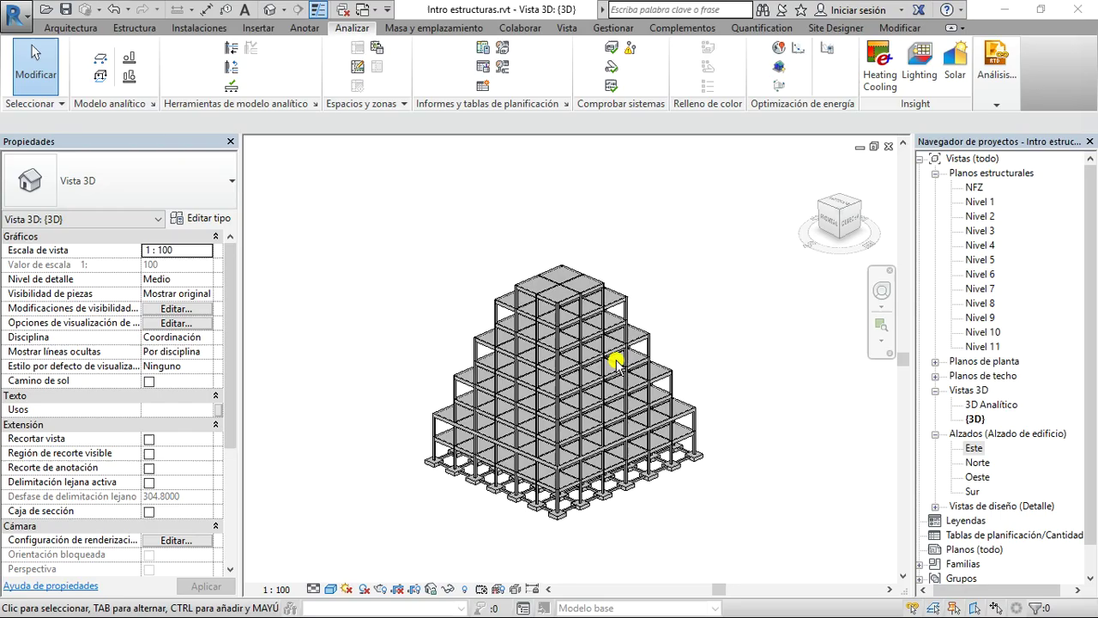
- Examine the building in Revit's 3D view from the front and from an angled corner view
scroll(678, 257, "up", 2)
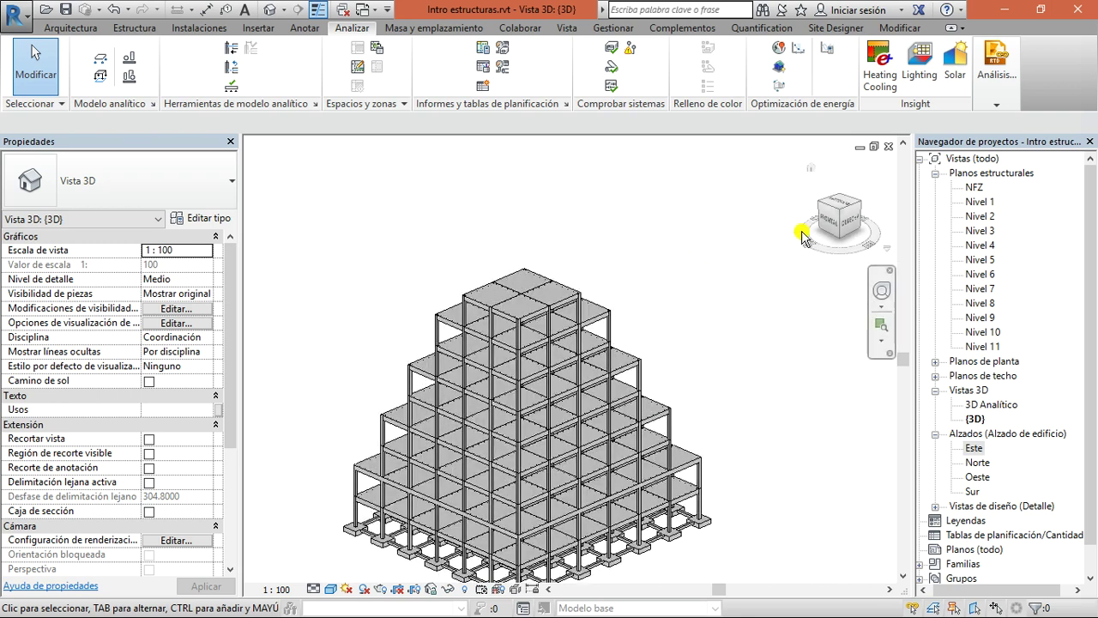
left_click_drag(832, 220, 844, 212)
left_click(830, 215)
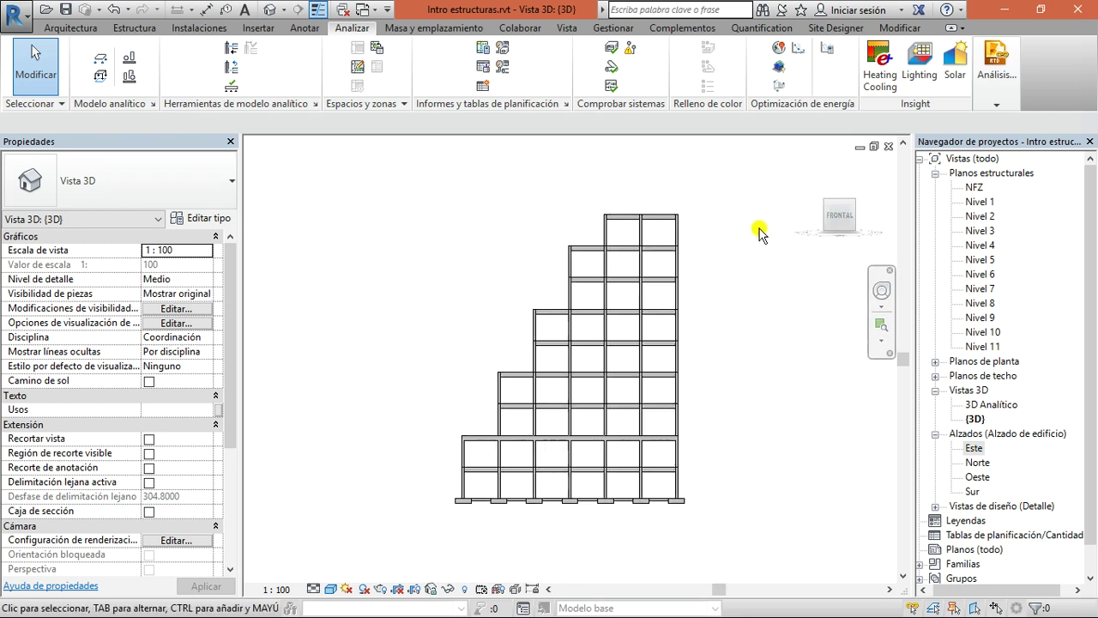
left_click_drag(836, 215, 429, 167)
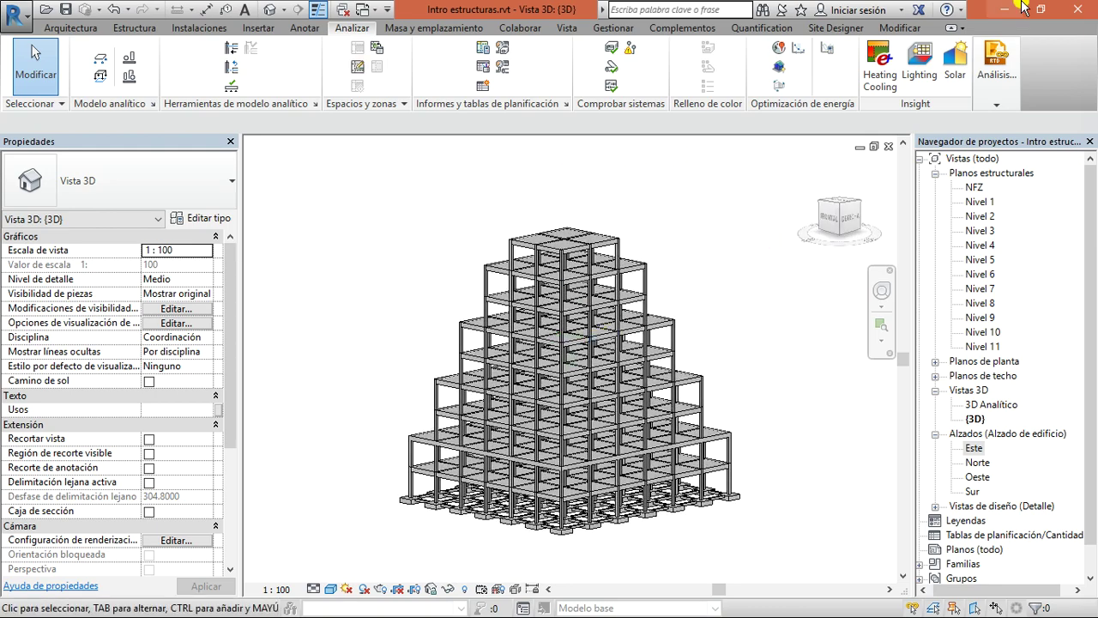
- Launch Robot Structural Analysis Professional from the AUTODESK folder on the desktop, and close the folder window
left_click(1003, 8)
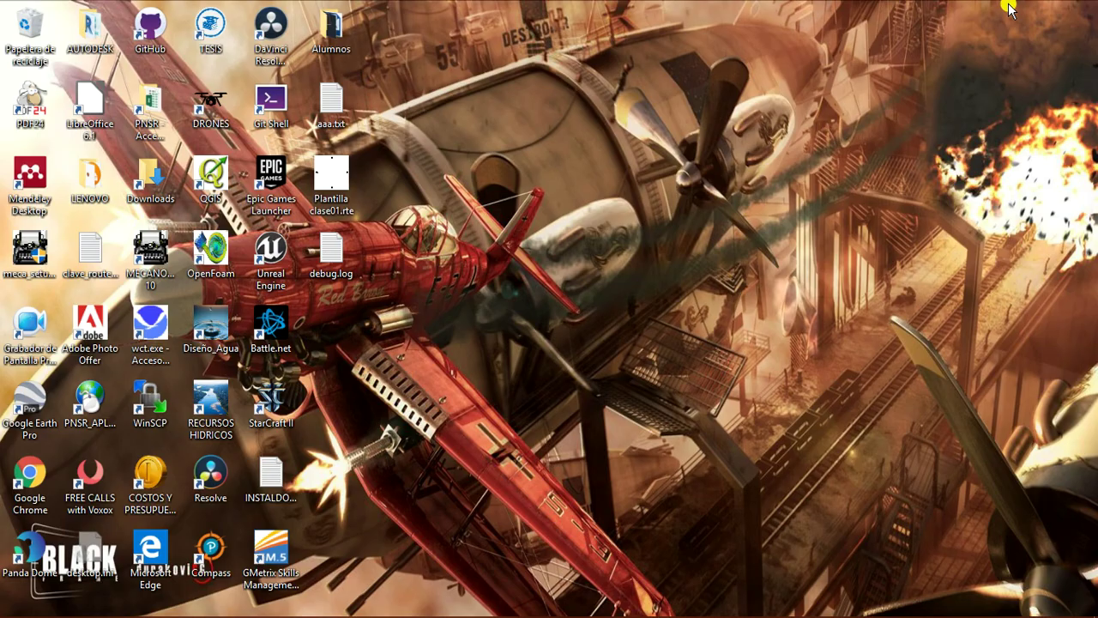
double_click(84, 38)
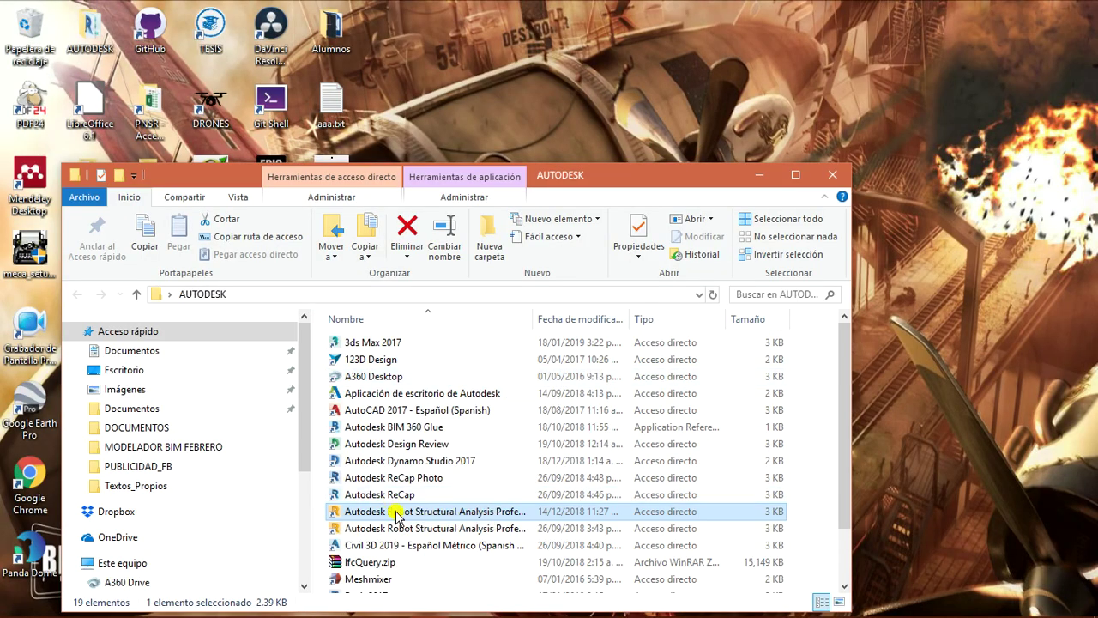
double_click(396, 512)
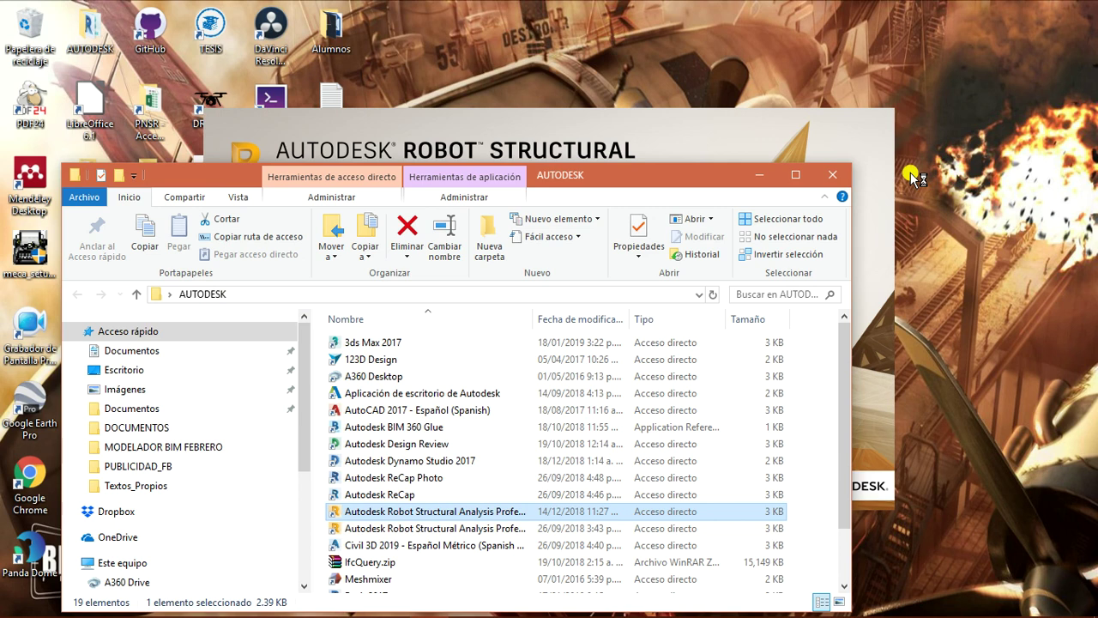
left_click(832, 174)
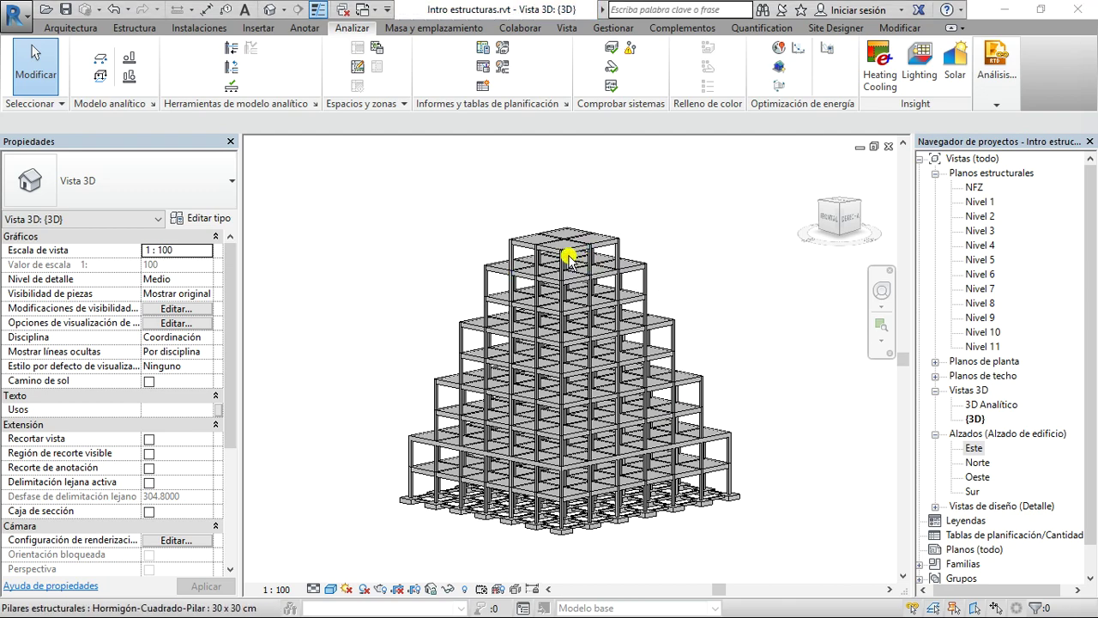
- Switch to Robot Structural Analysis and create a new project of the multi-storey building type
key("alt+Tab")
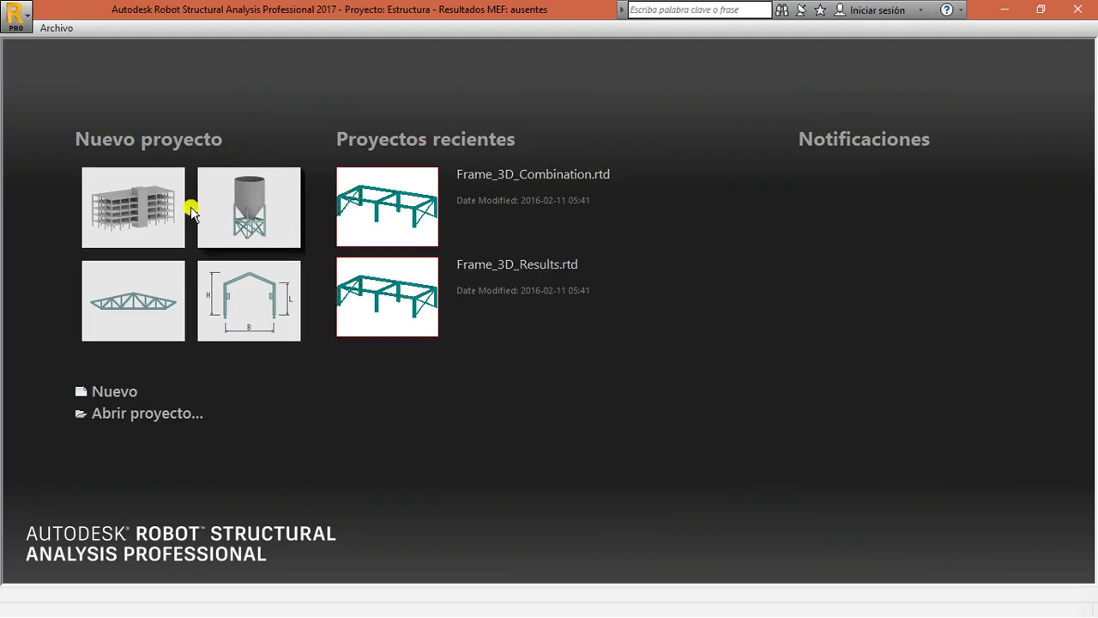
left_click(123, 394)
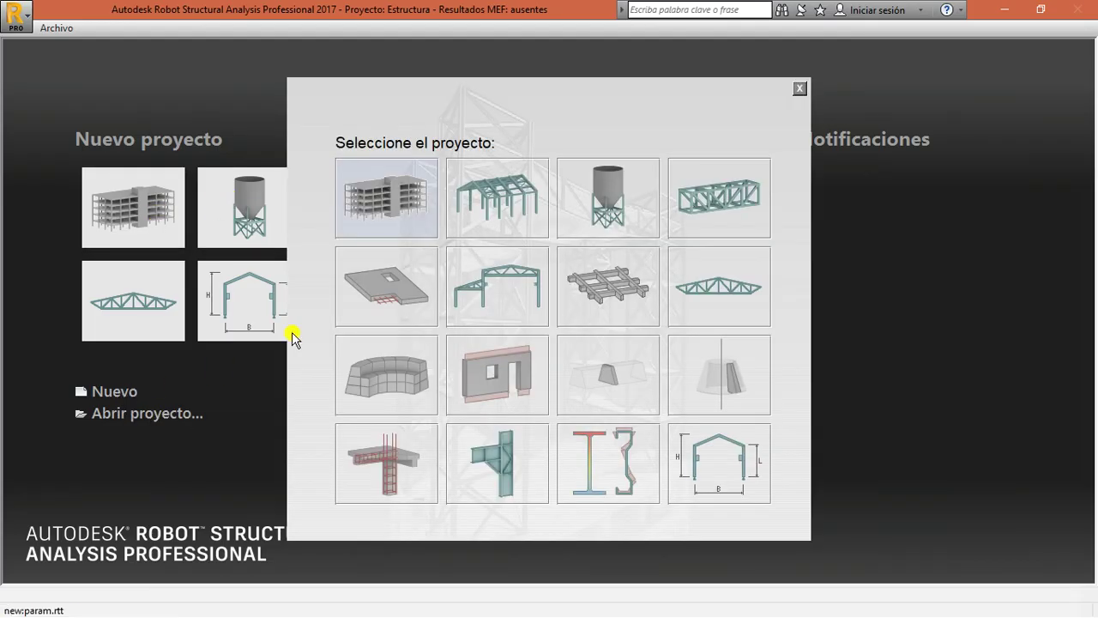
left_click(372, 202)
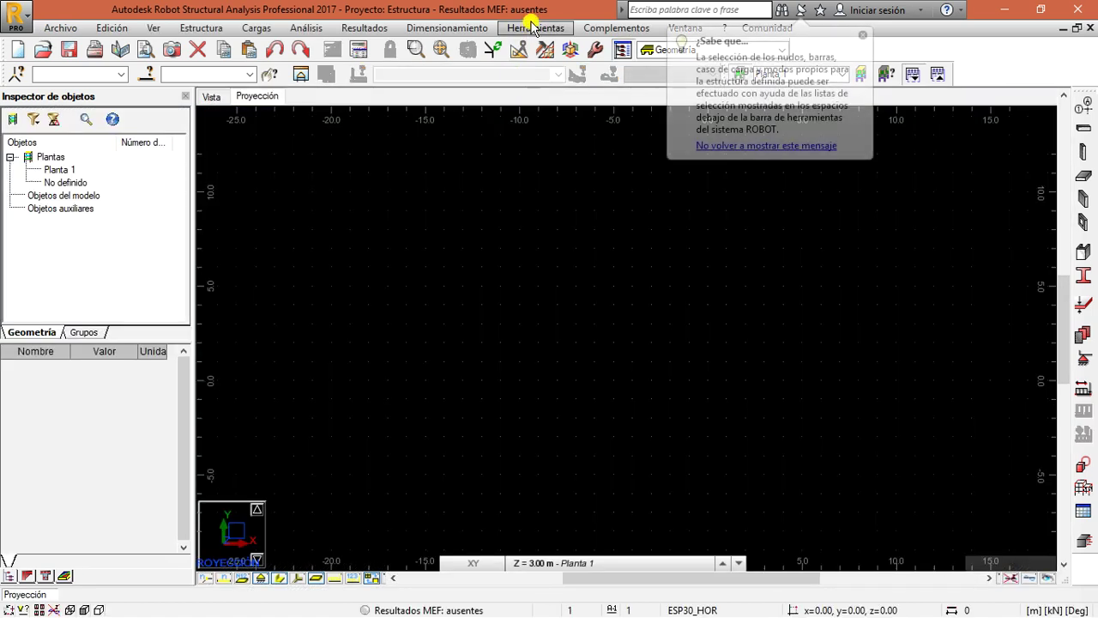
- Set all units in the project preferences to the metric system and apply the change
left_click(535, 29)
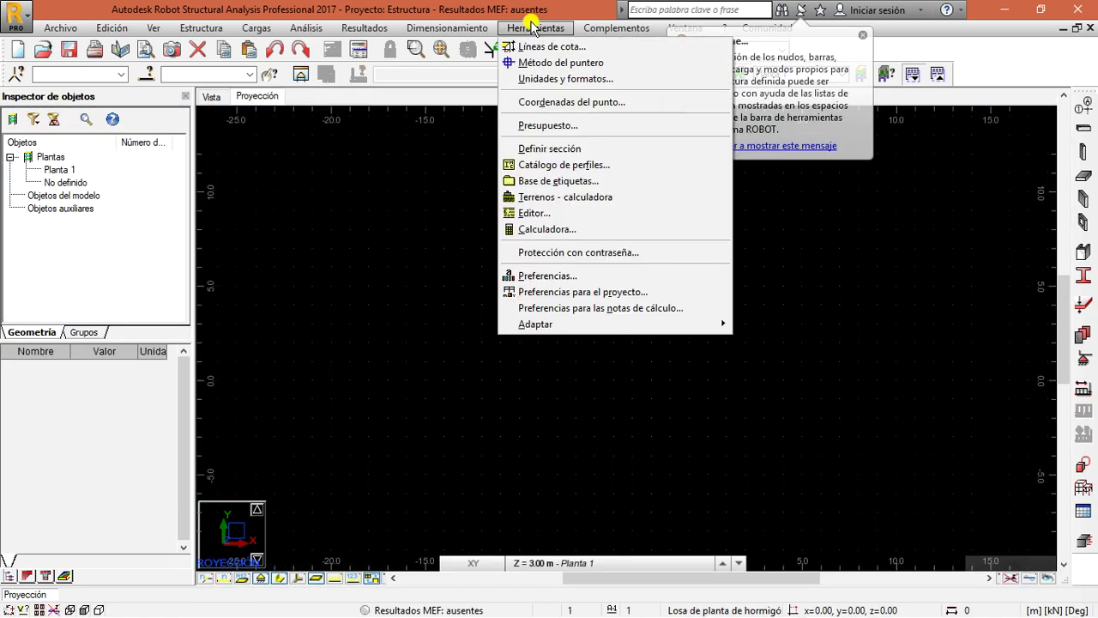
left_click(589, 291)
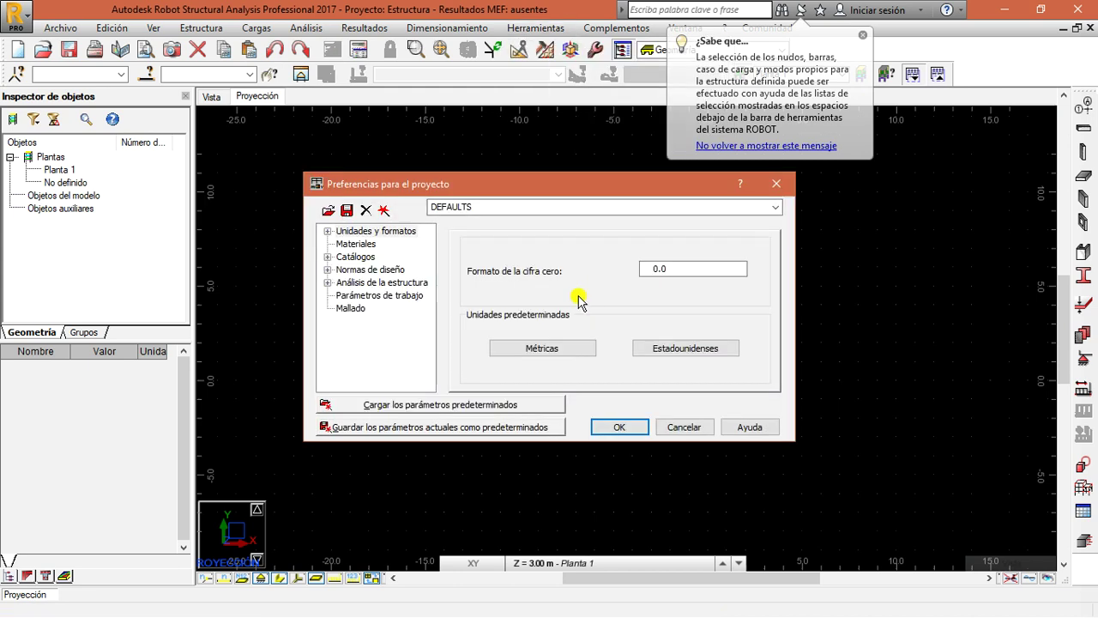
left_click(551, 342)
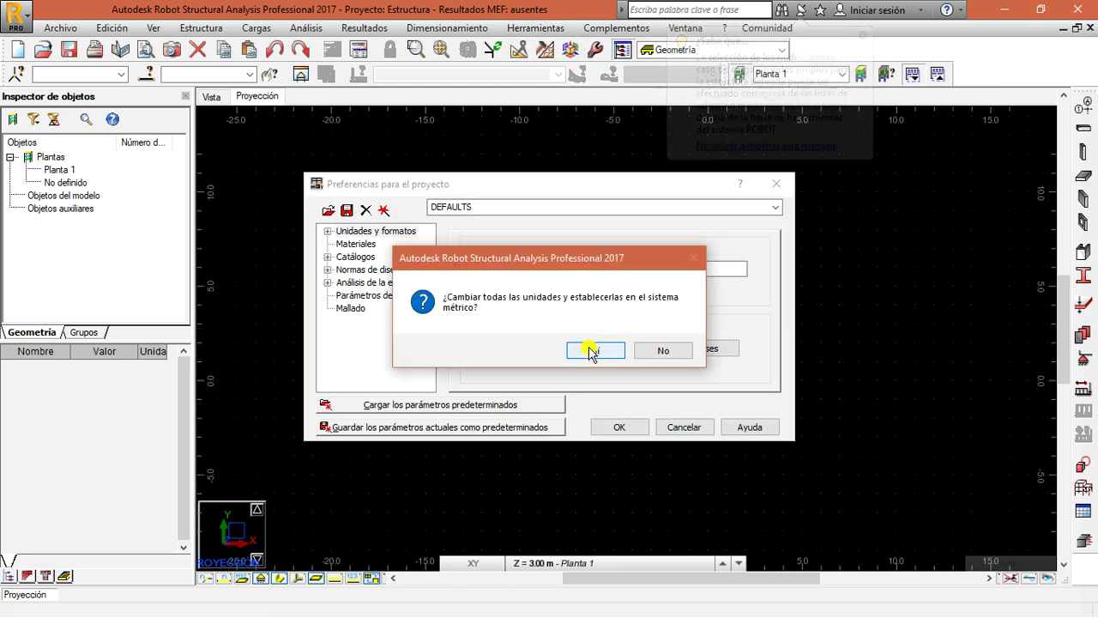
left_click(590, 350)
left_click(620, 426)
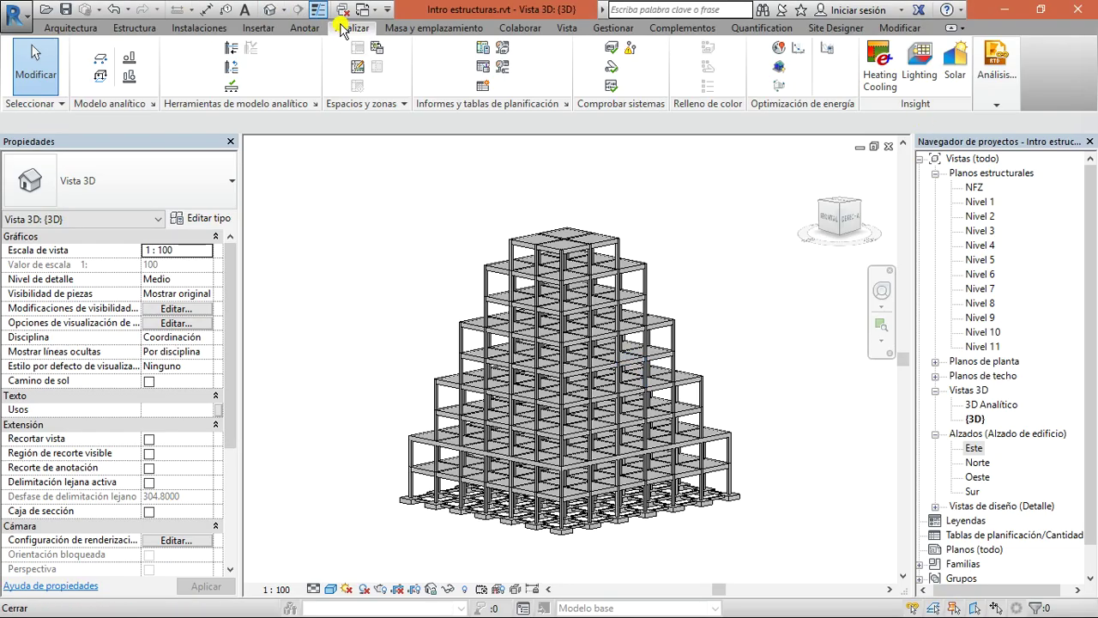
- Switch to Revit and open the integration settings of the Robot Structural Analysis link
left_click(994, 101)
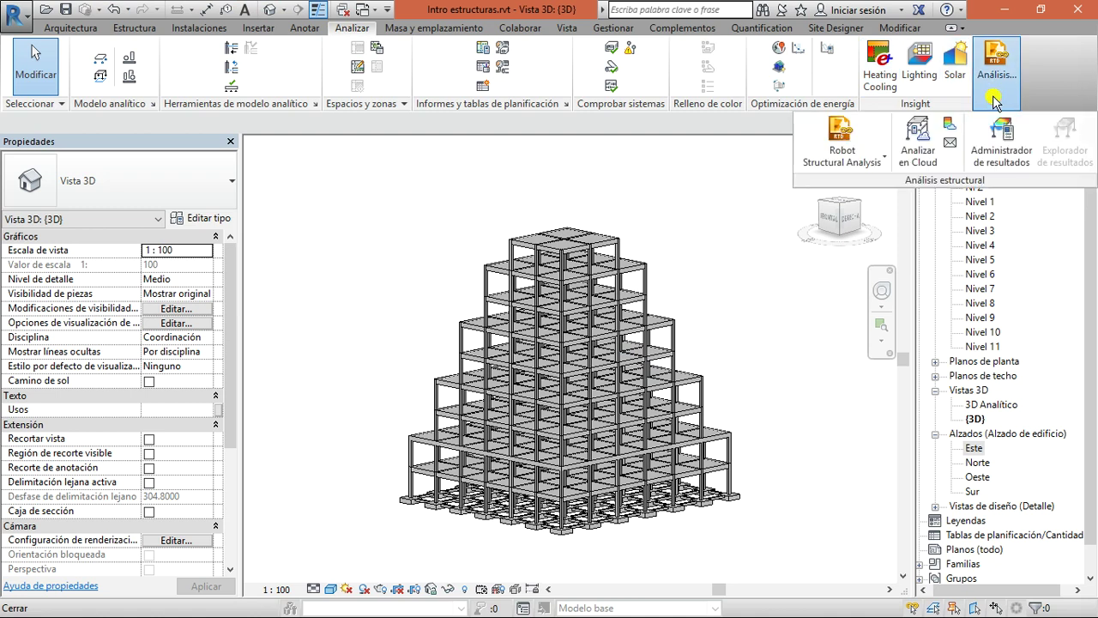
left_click(850, 160)
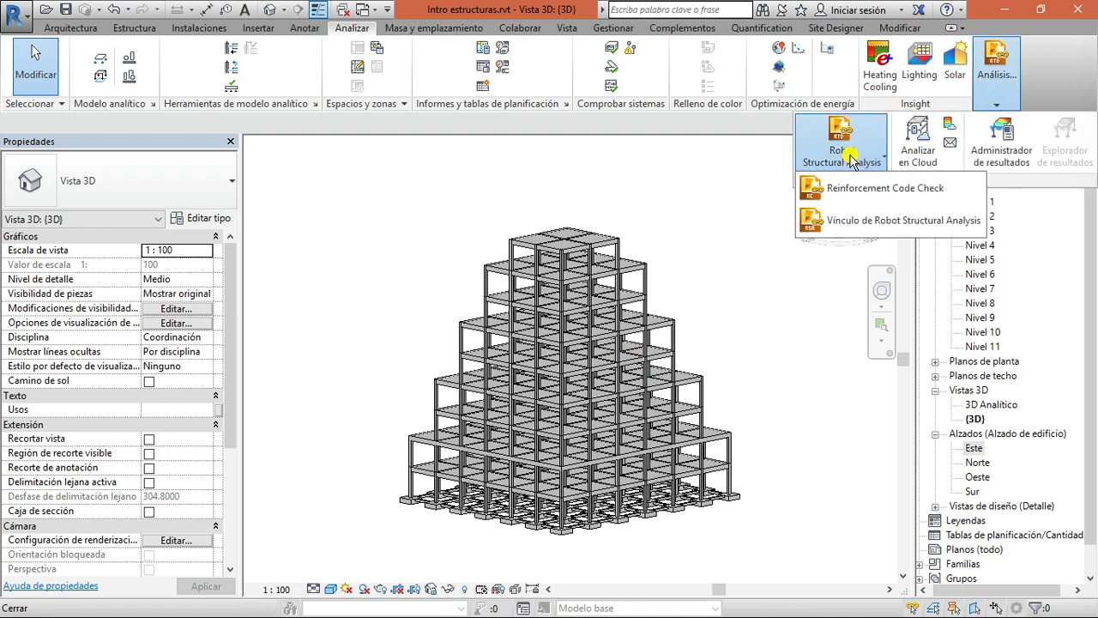
left_click(878, 221)
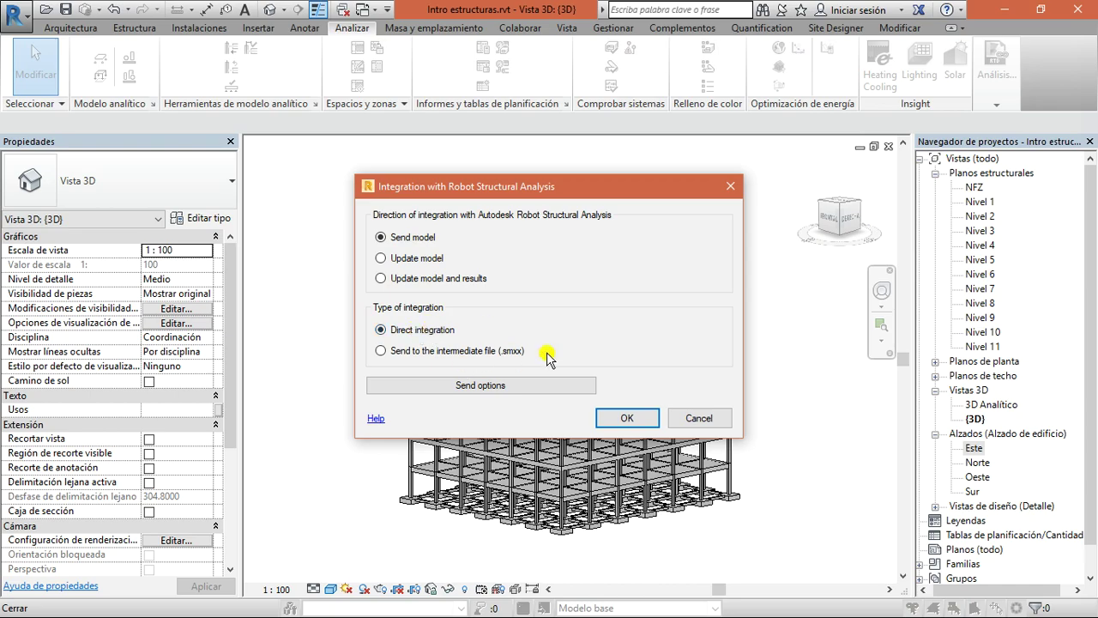
- Display the empty Robot project in its 3D view, and send the Revit model to it using Send model with Direct integration
key("alt+Tab")
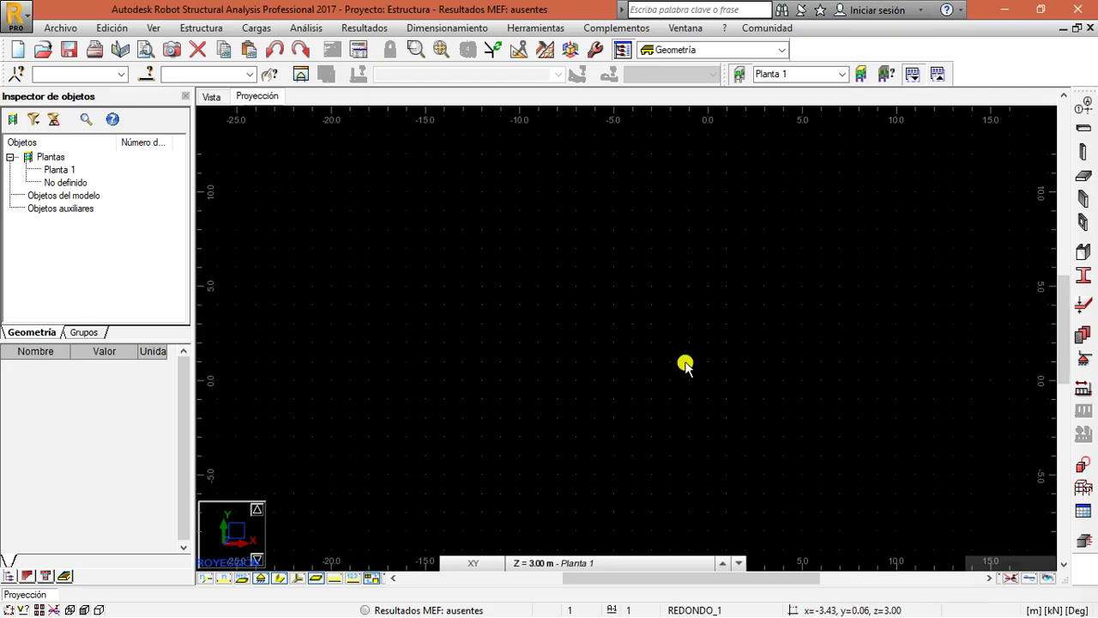
key("alt+Tab")
key("alt+Tab")
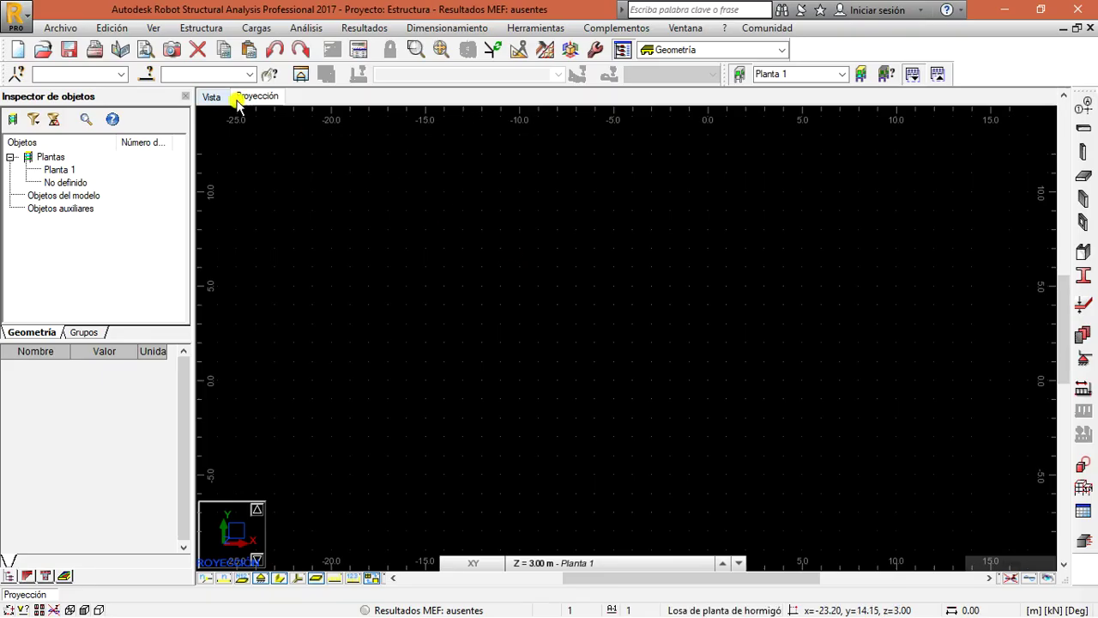
left_click(210, 95)
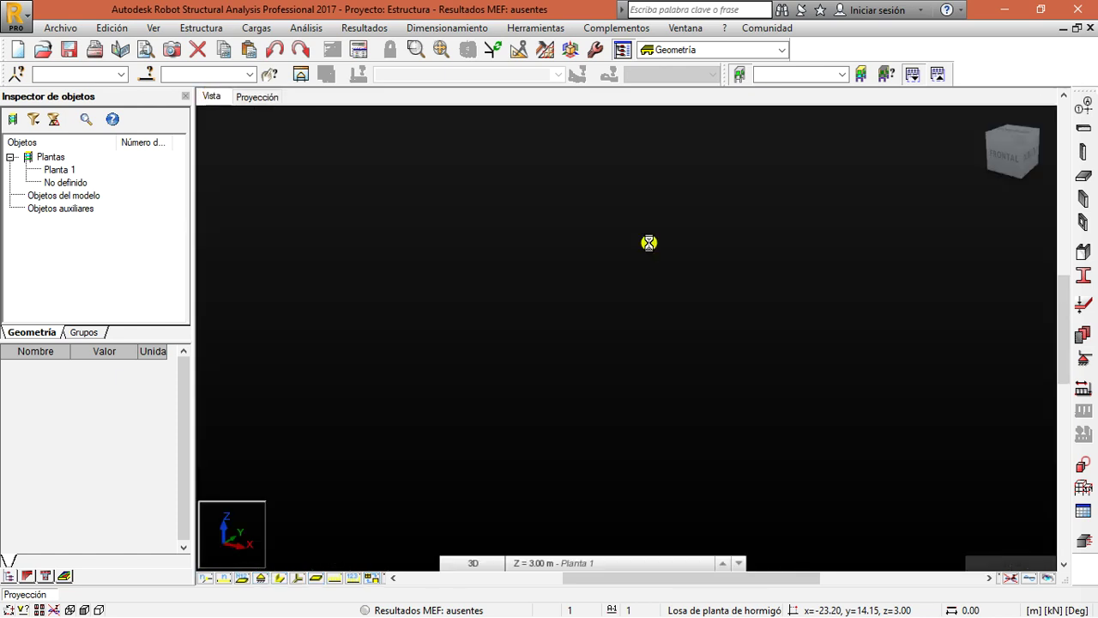
key("alt+Tab")
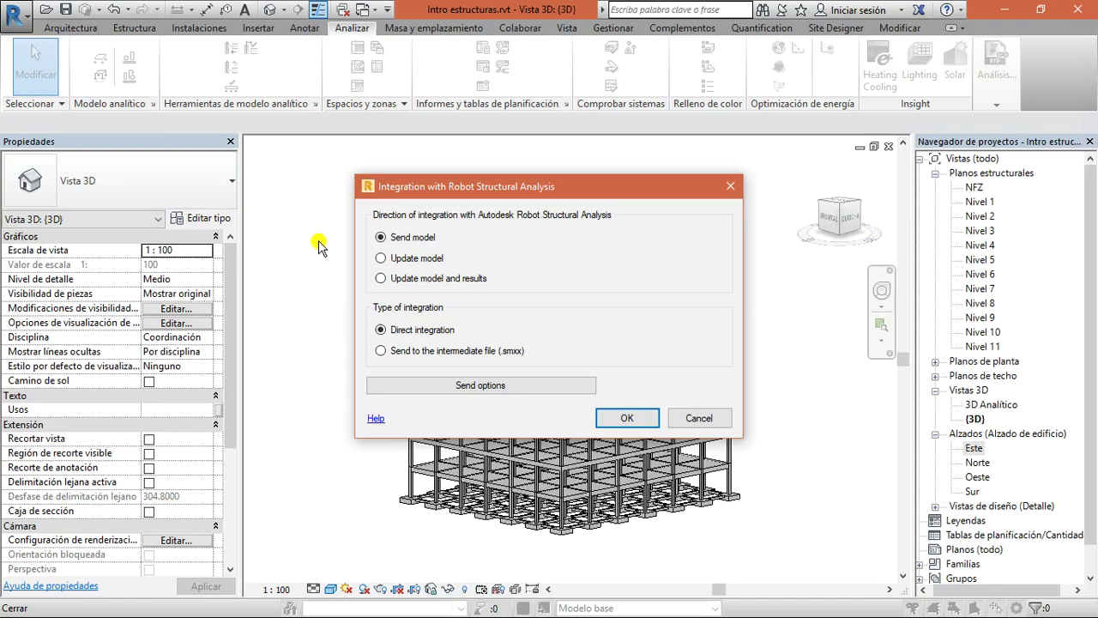
left_click(624, 418)
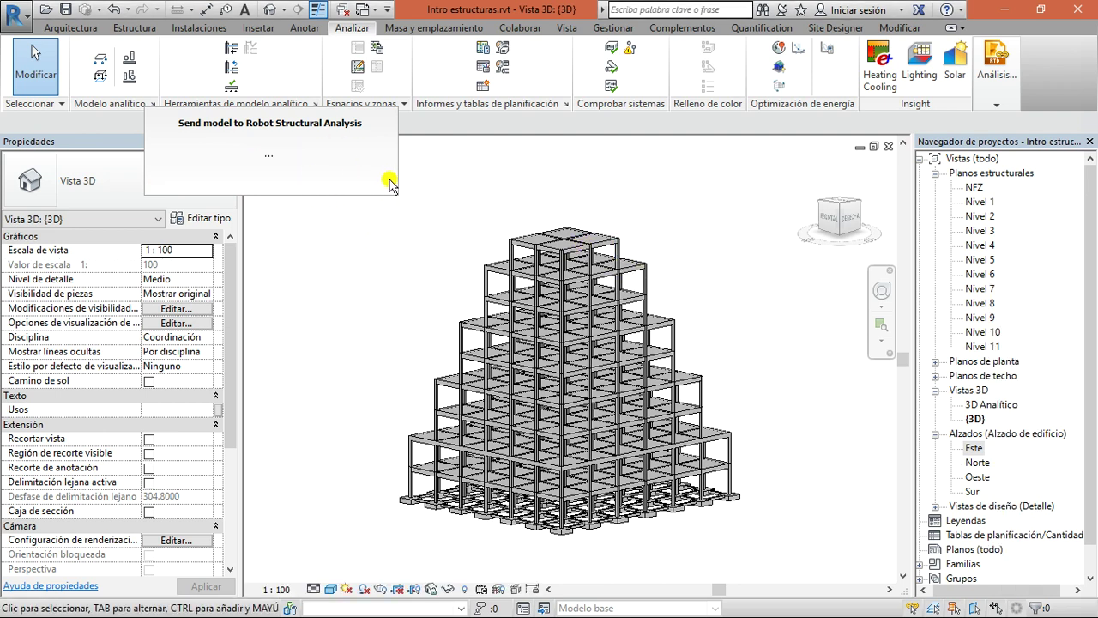
key("alt+Tab")
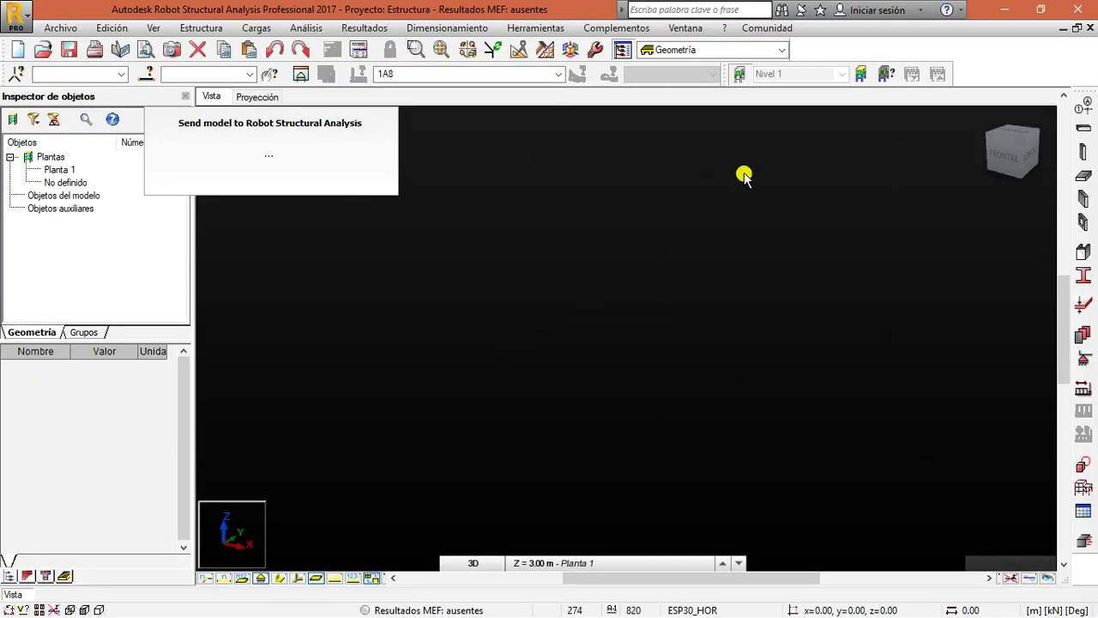
- Switch to Revit, display the events report of the transfer to Robot Structural Analysis, and close it
key("alt+Tab")
key("Tab")
key("Escape")
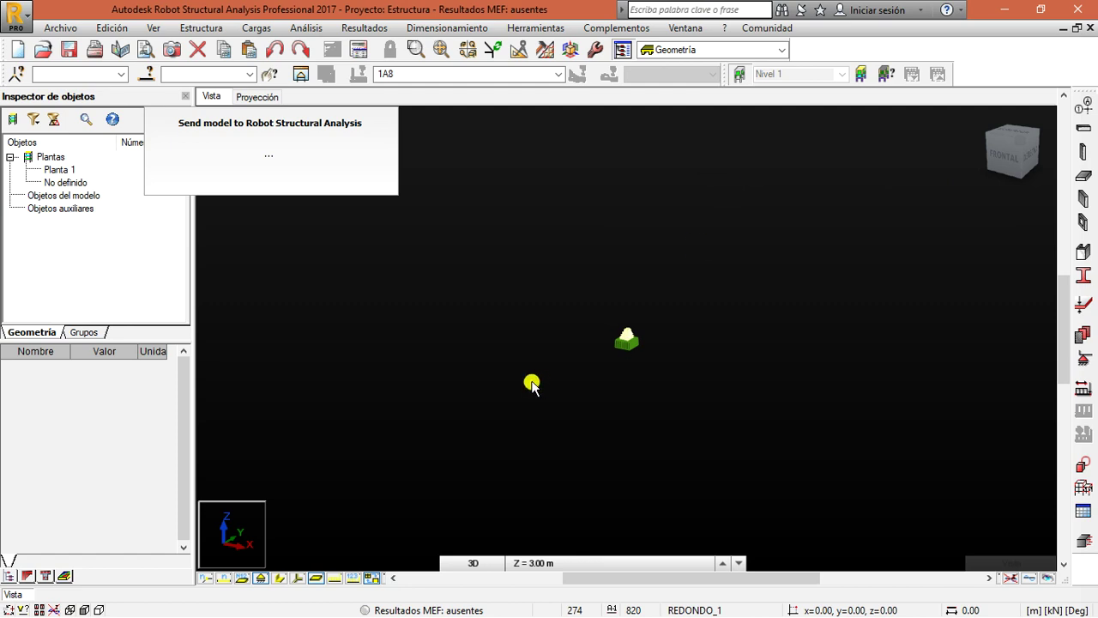
key("alt+Tab")
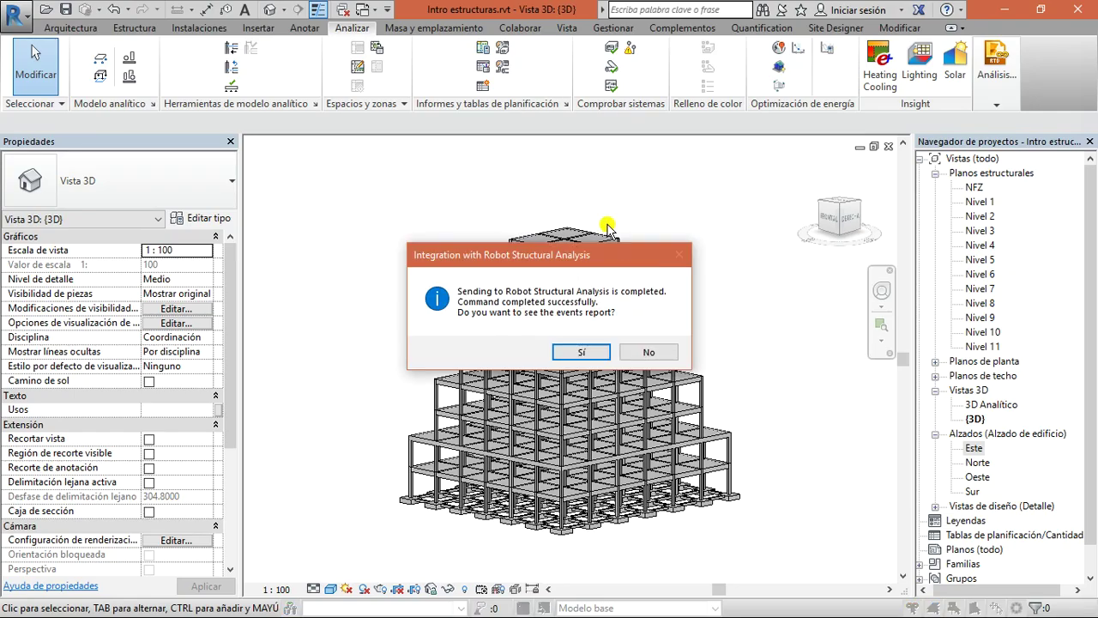
left_click(569, 352)
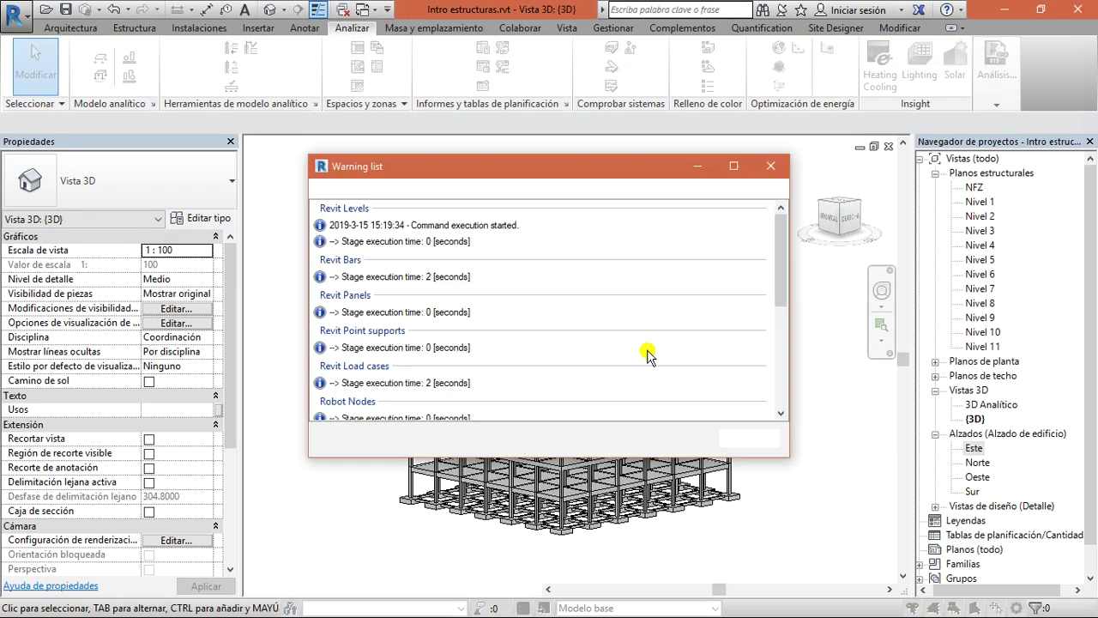
left_click(768, 166)
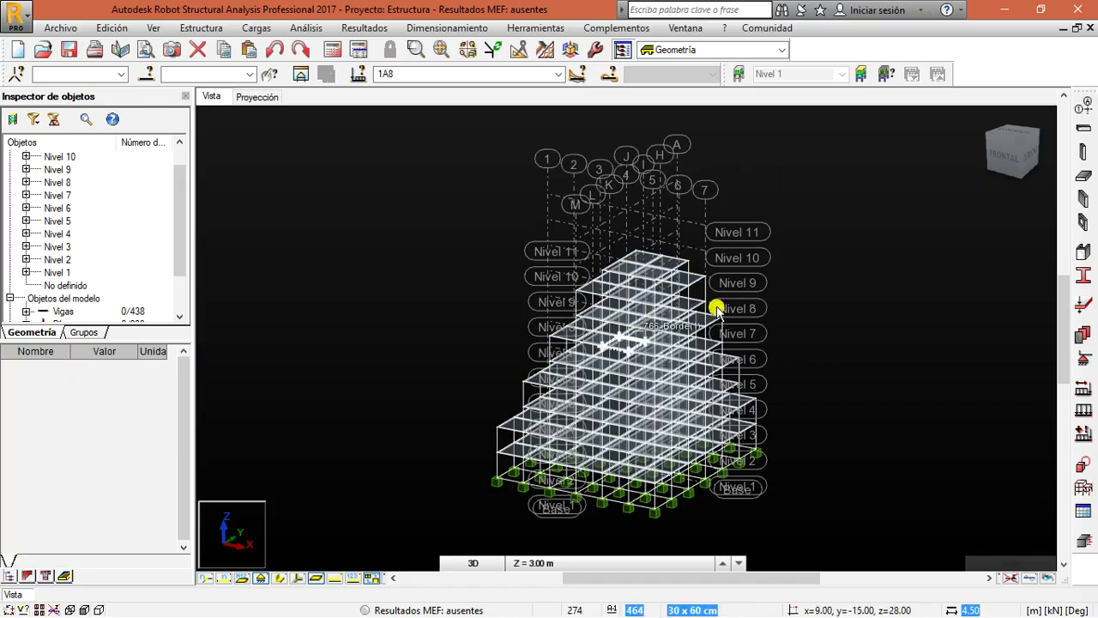
- Switch to Robot and delete the beams, columns and slabs of the top storey, between Nivel 9 and Nivel 10
scroll(600, 335, "up", 3)
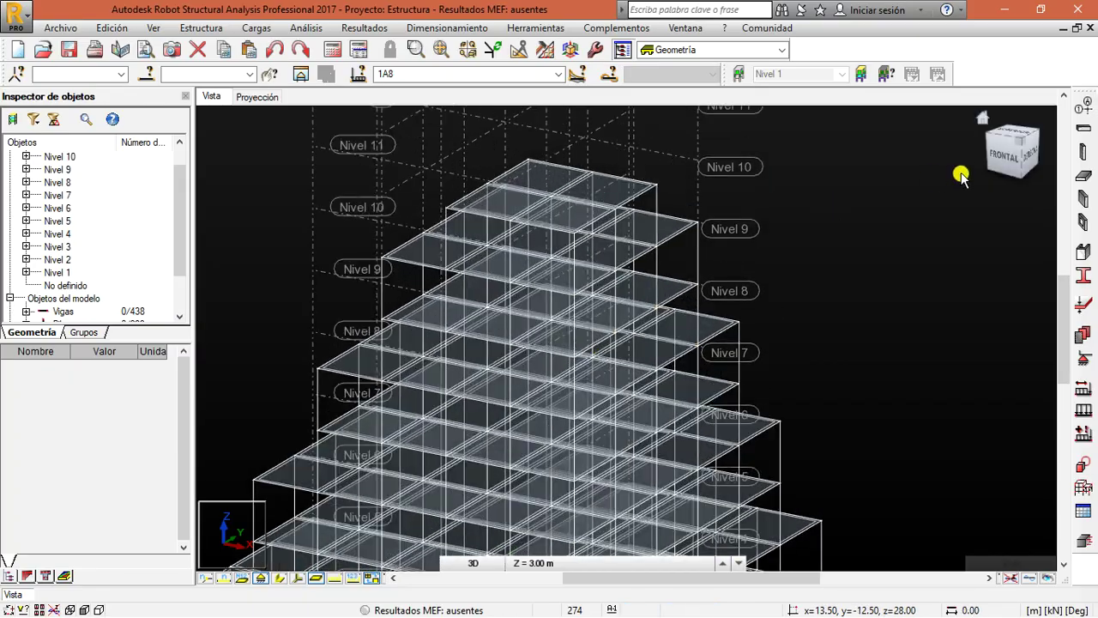
mouse_move(1006, 127)
left_mouse_down()
mouse_move(1015, 189)
mouse_move(1000, 203)
mouse_move(997, 137)
mouse_move(980, 123)
mouse_move(995, 128)
left_mouse_up()
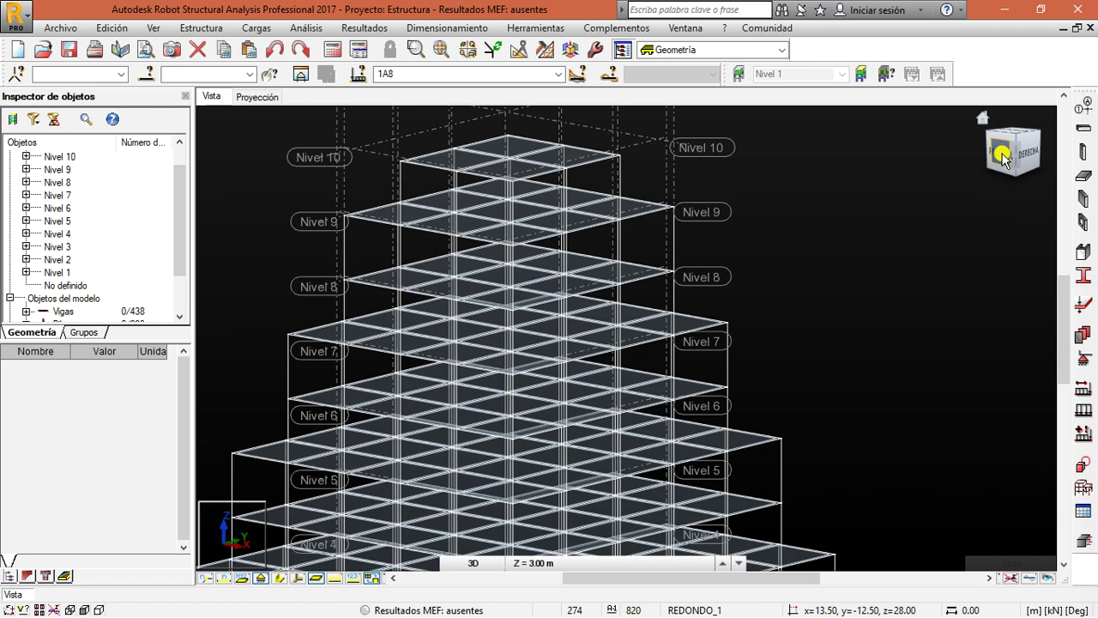
left_click(1000, 139)
left_click_drag(809, 182, 387, 250)
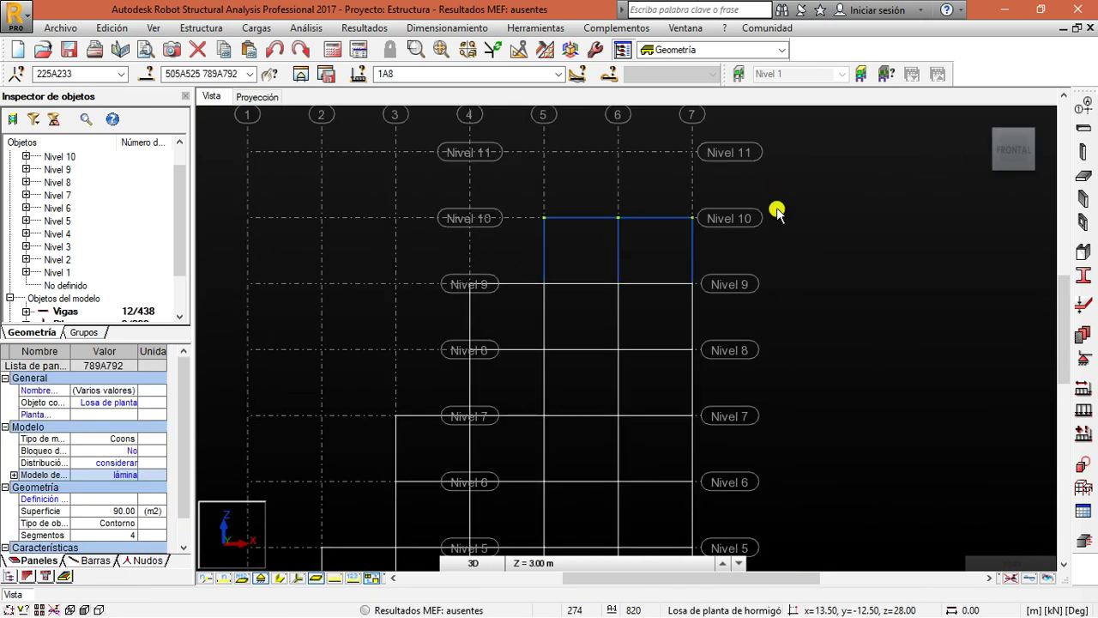
key("Delete")
left_click(1032, 132)
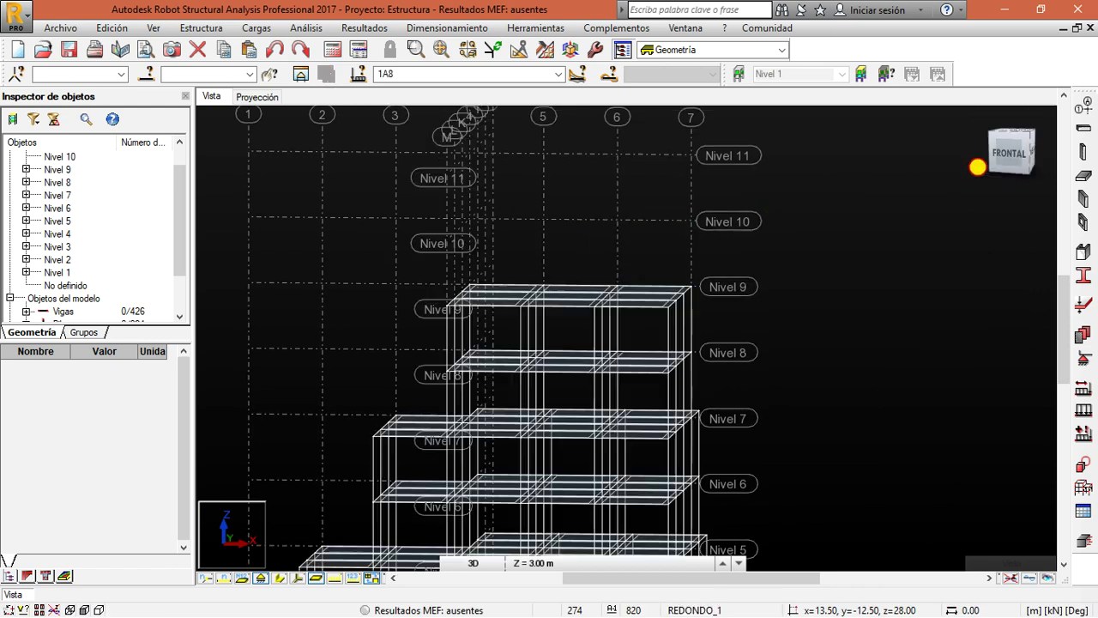
scroll(798, 219, "down", 3)
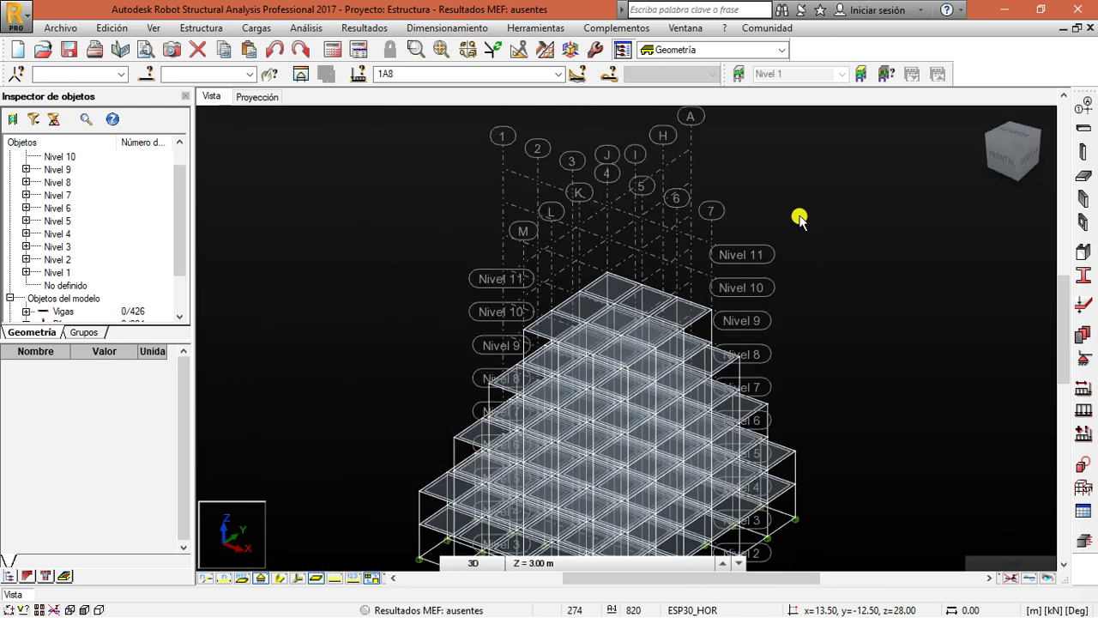
left_click(630, 26)
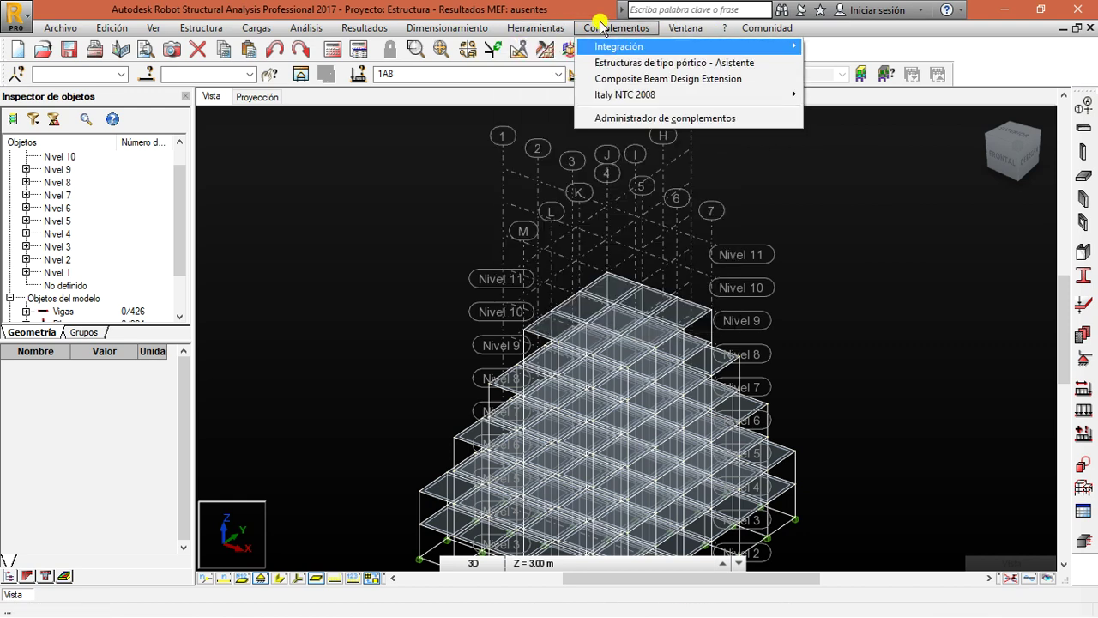
left_click(961, 409)
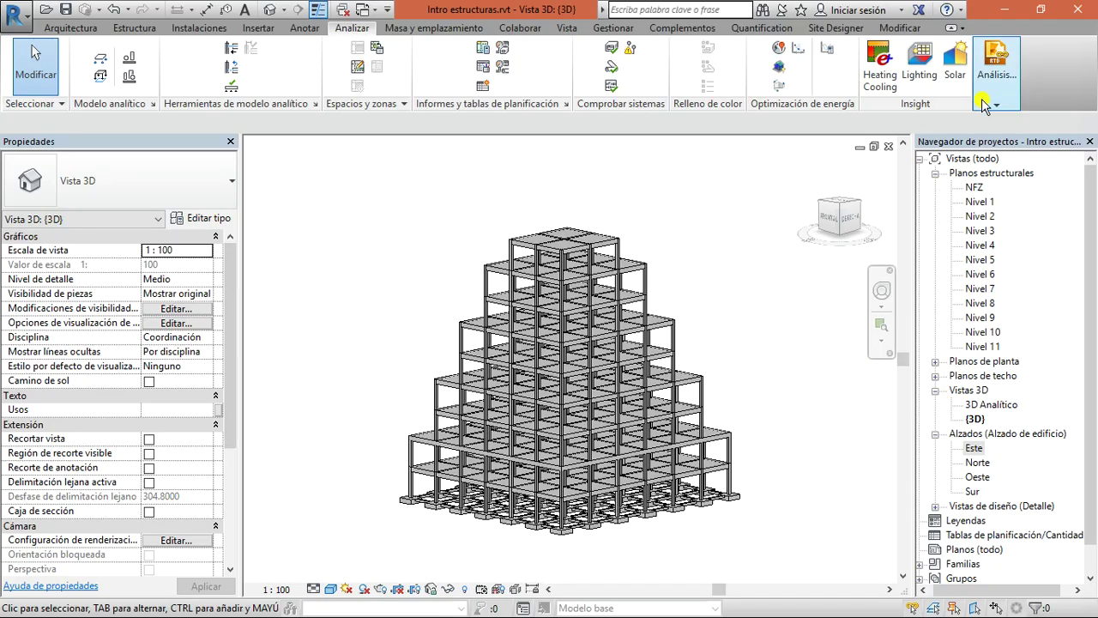
left_click(997, 86)
left_click(843, 152)
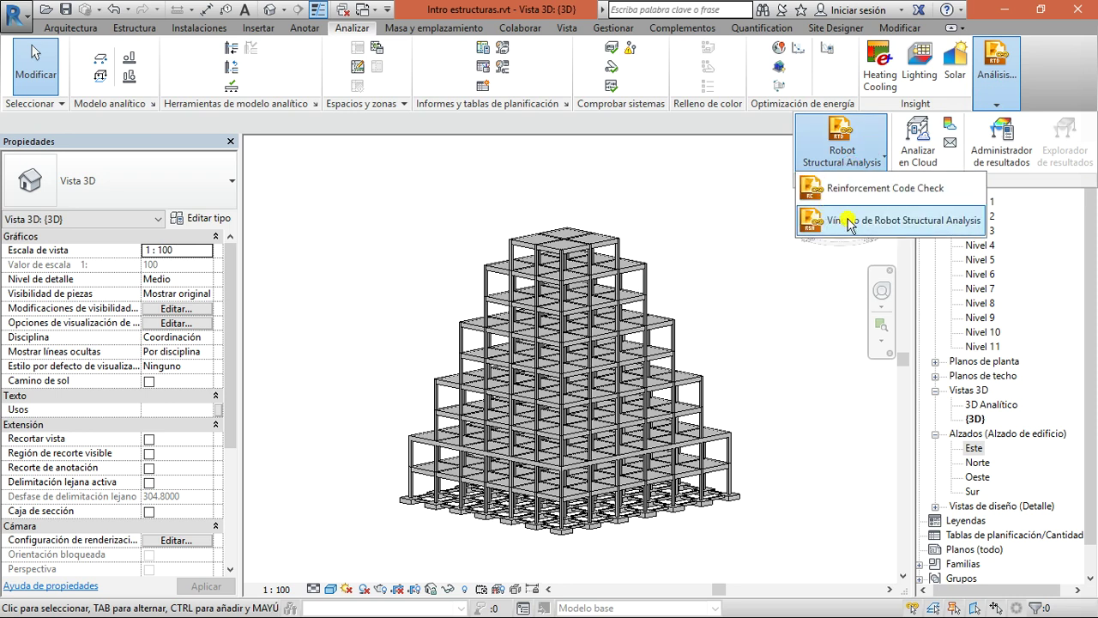
left_click(849, 222)
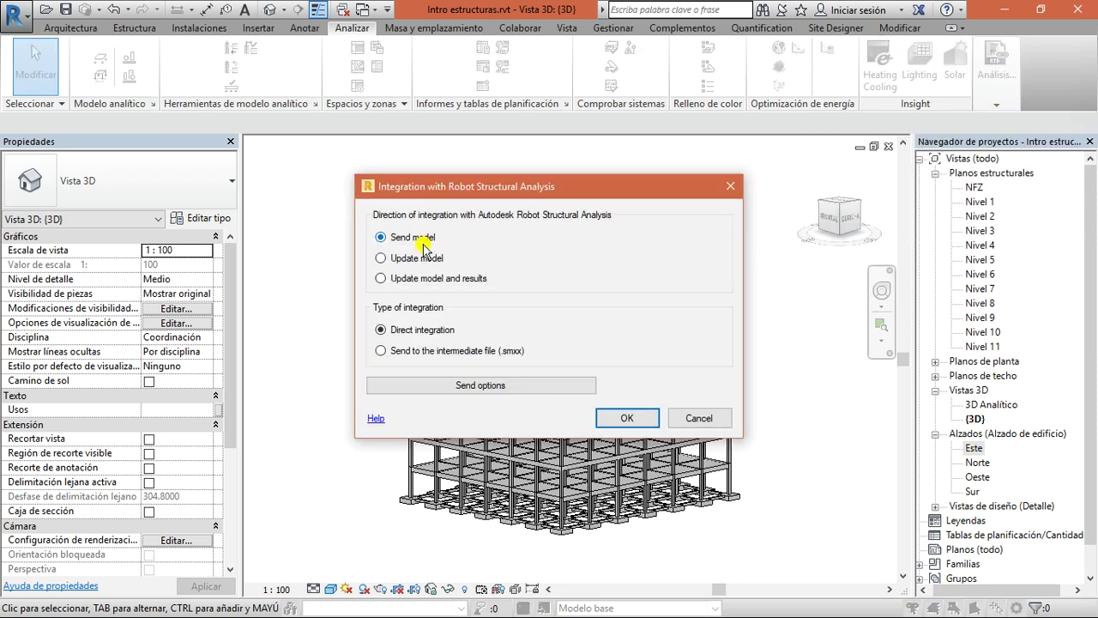
left_click(729, 187)
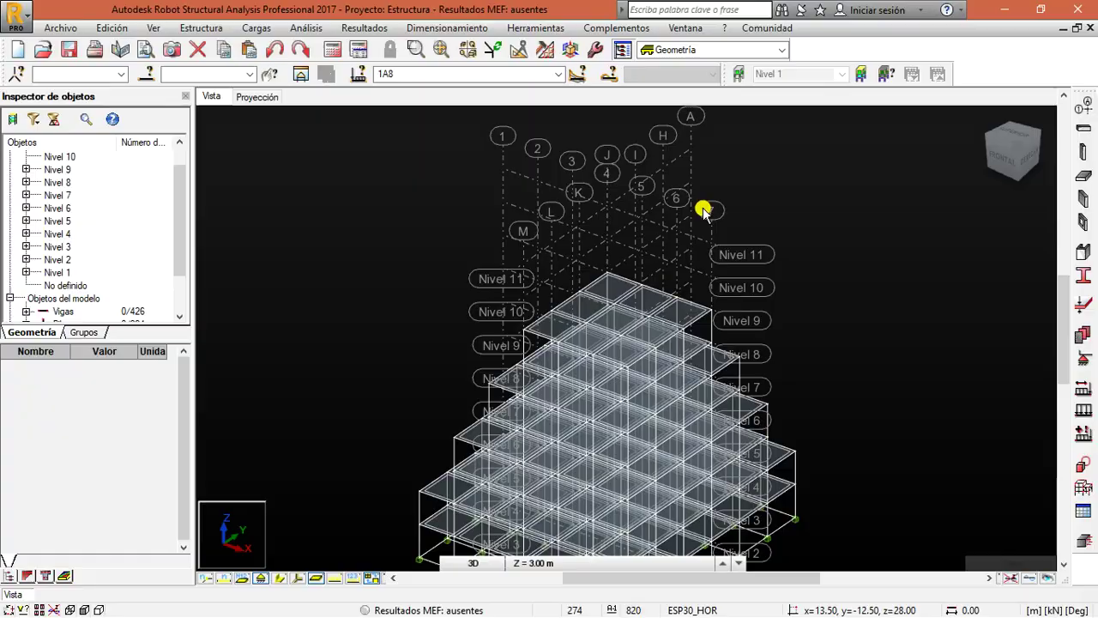
- Update the Robot model from Autodesk Revit Structure using Actualizar modelo with Integración directa
left_click(609, 28)
mouse_move(629, 46)
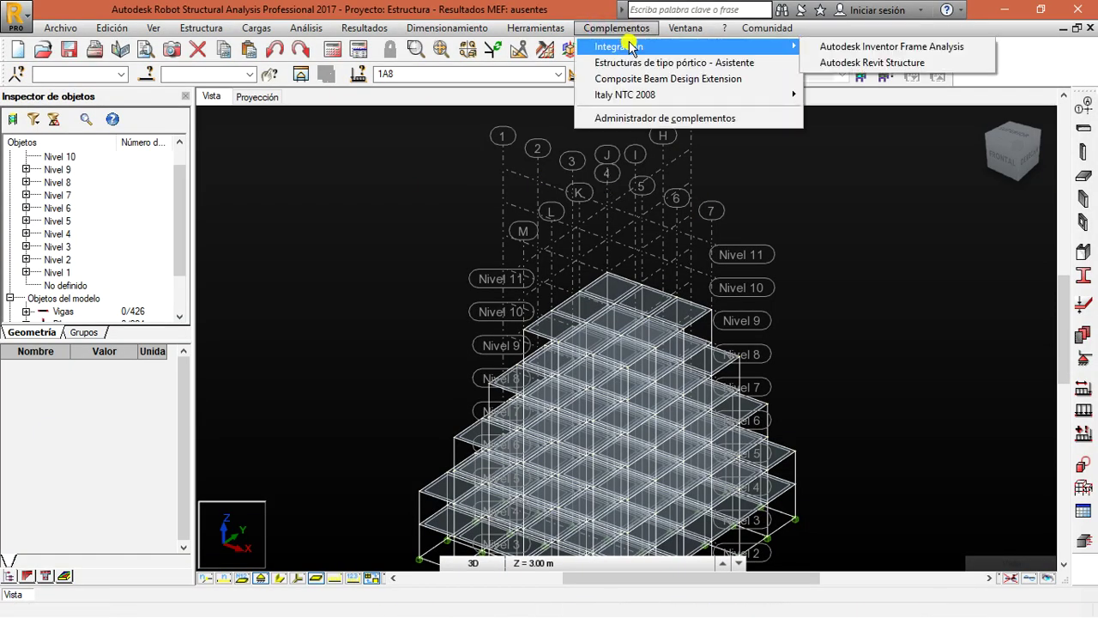
left_click(838, 65)
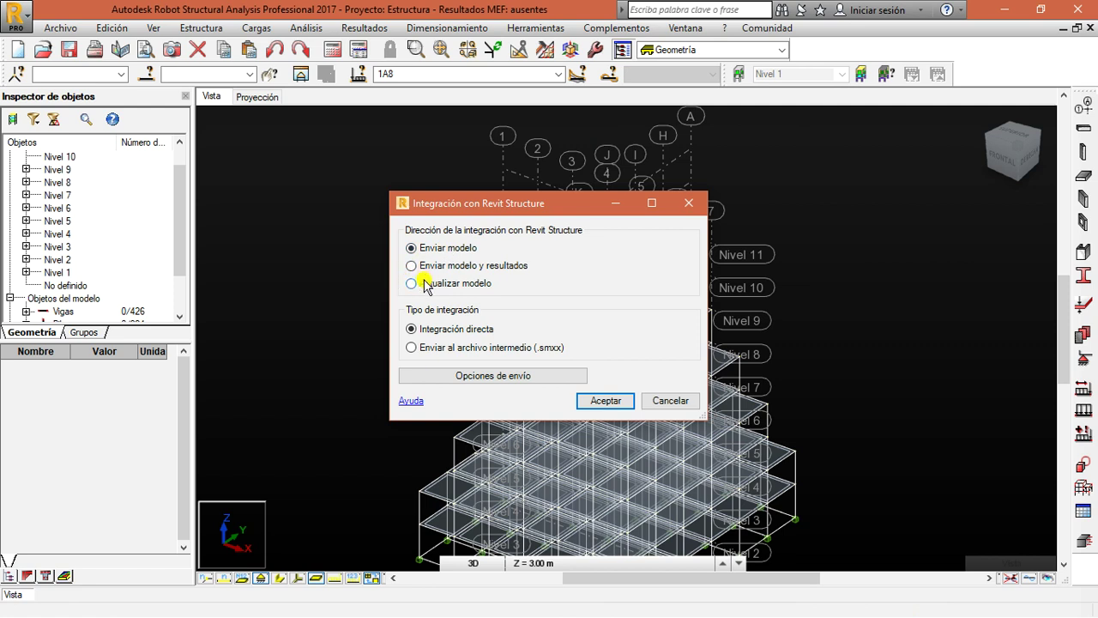
left_click(423, 284)
left_click(603, 401)
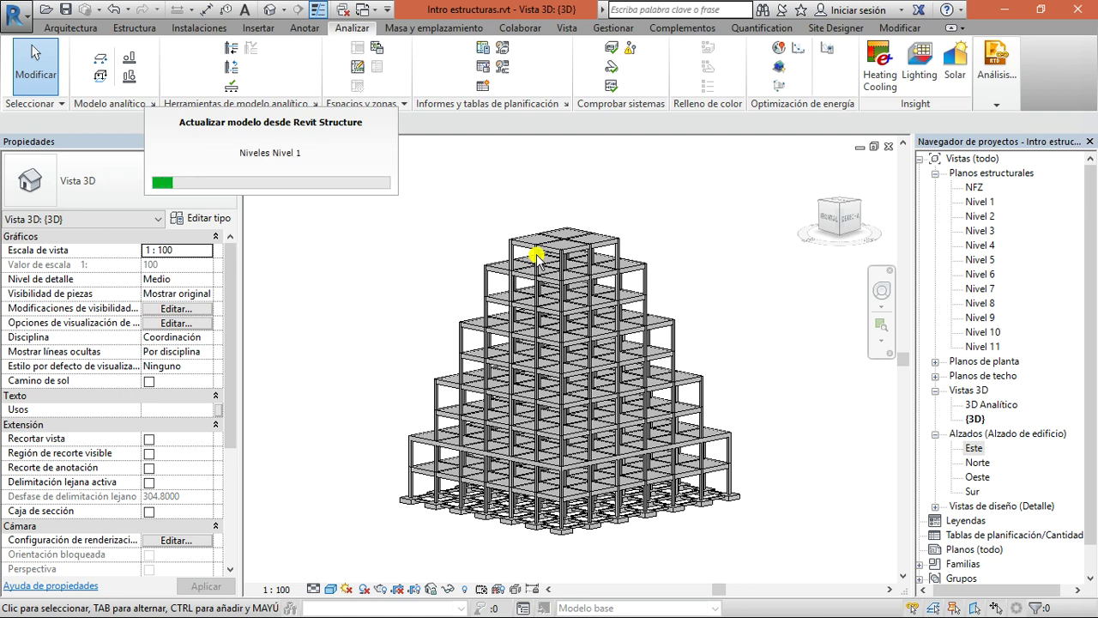
- Bring the Robot window forward and decline the events report of the model update
key("alt+Tab")
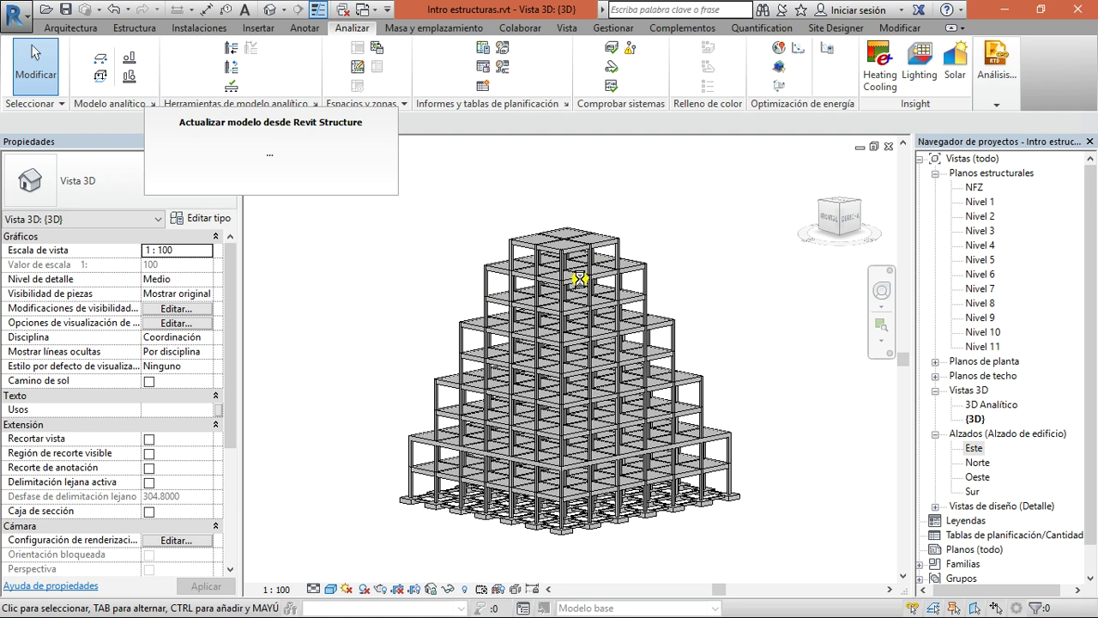
key("alt+Tab")
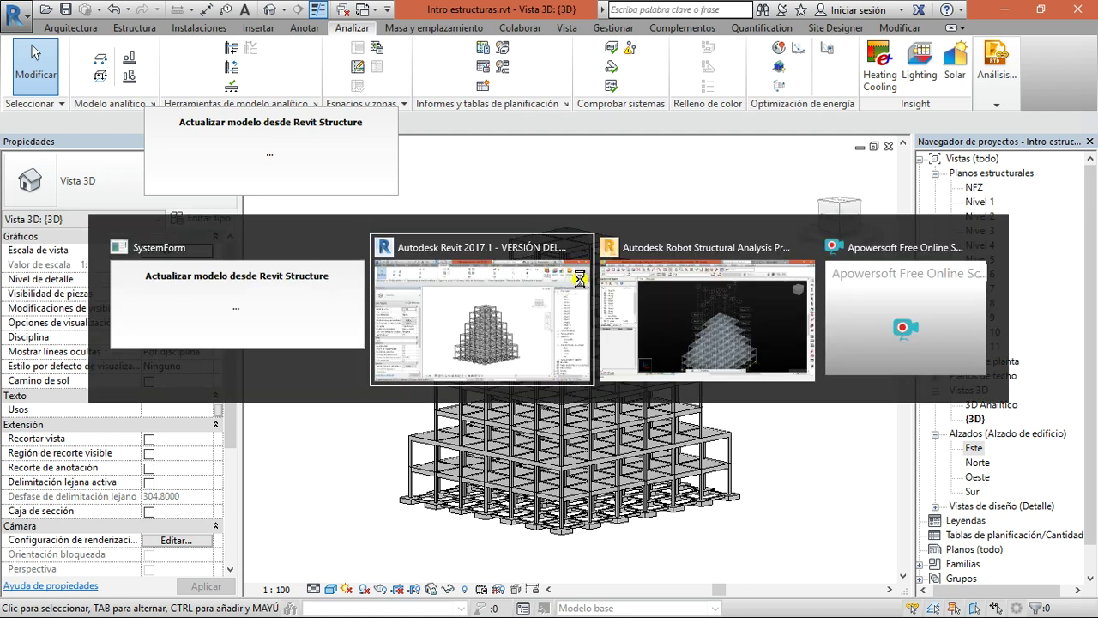
key("alt+Tab")
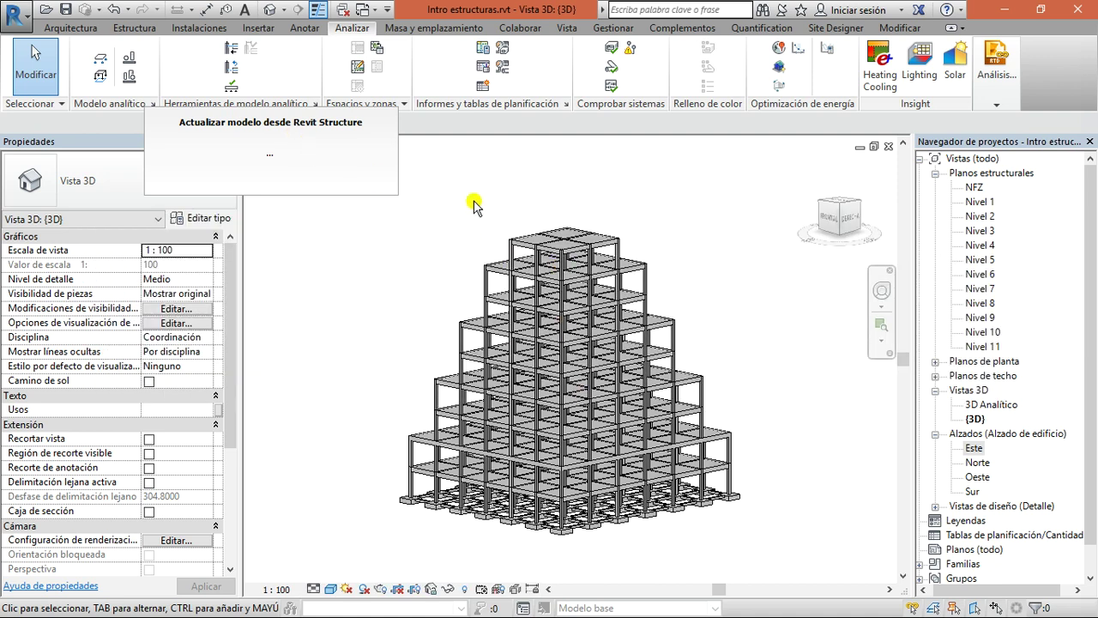
key("alt+Tab")
key("alt+Tab")
key("alt+Tab")
left_click(1006, 7)
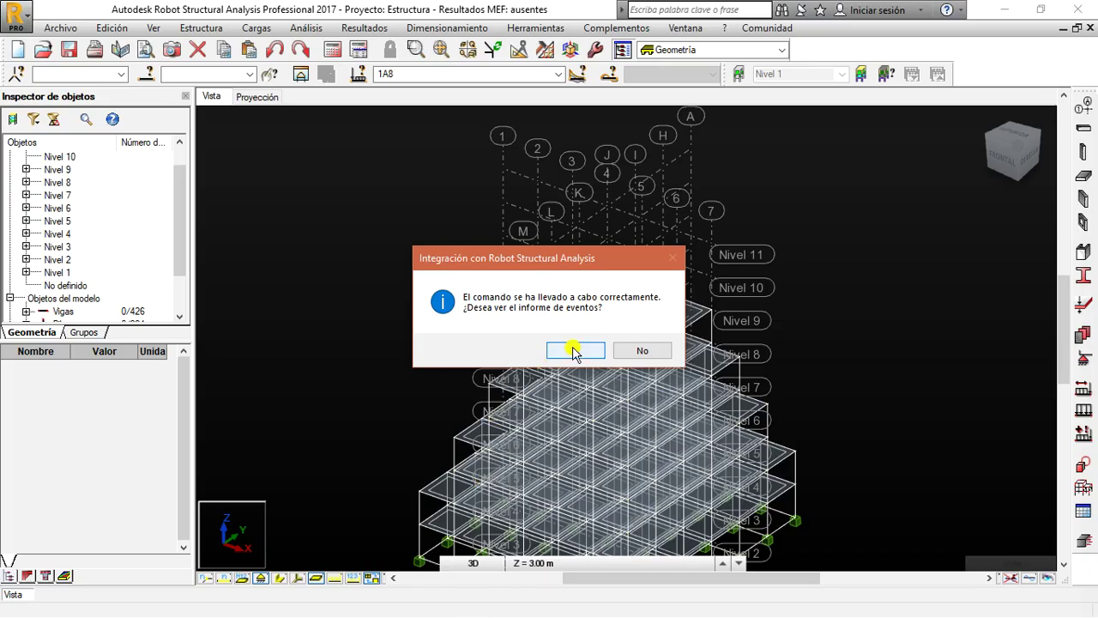
left_click(632, 350)
- Compare the building's top storey in the front 3D view of Revit with the front view in Robot
key("alt+Tab")
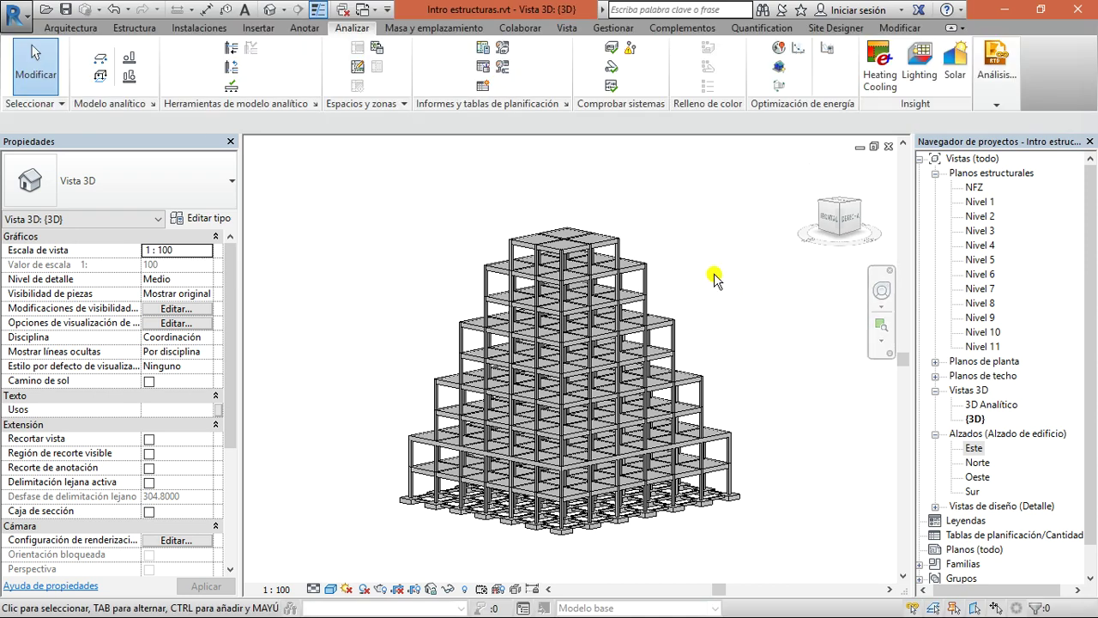
left_click(830, 220)
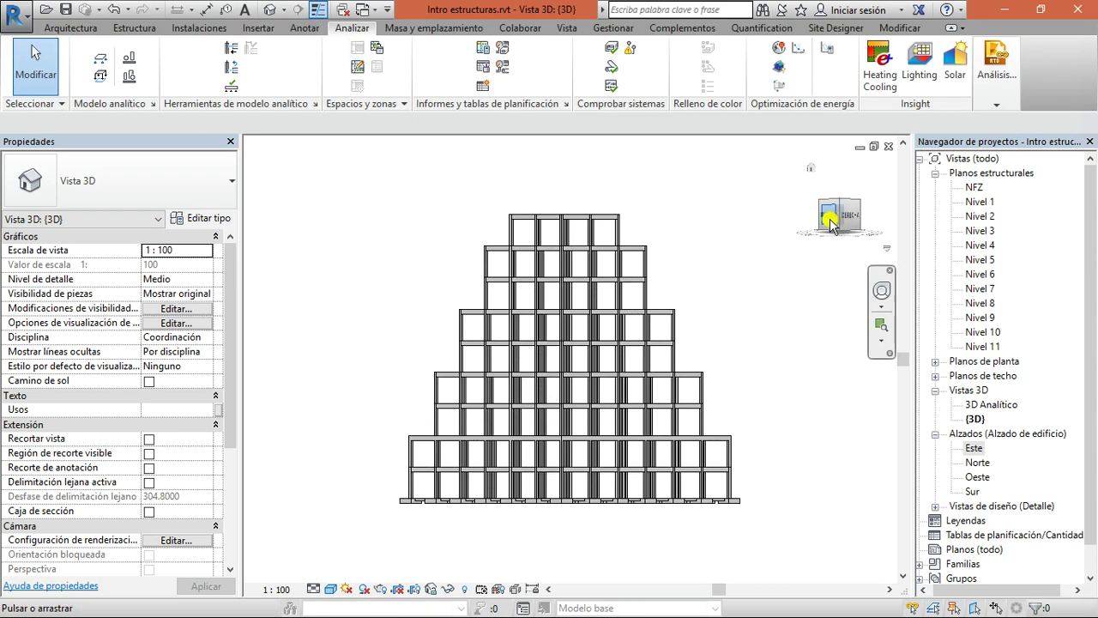
key("alt+Tab")
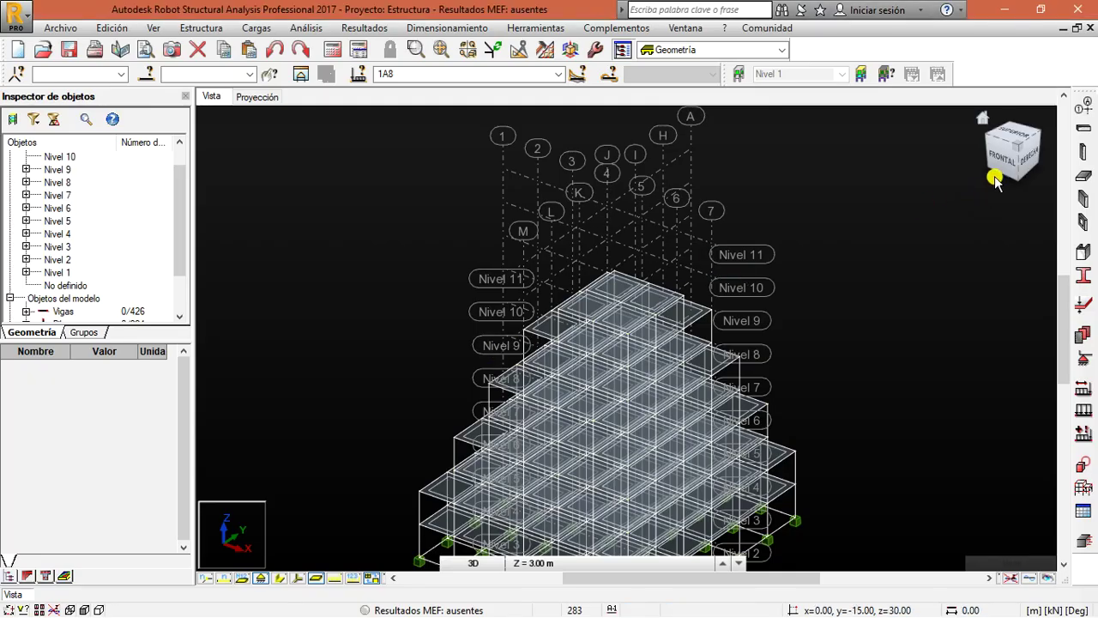
left_click(1002, 169)
scroll(723, 192, "up", 2)
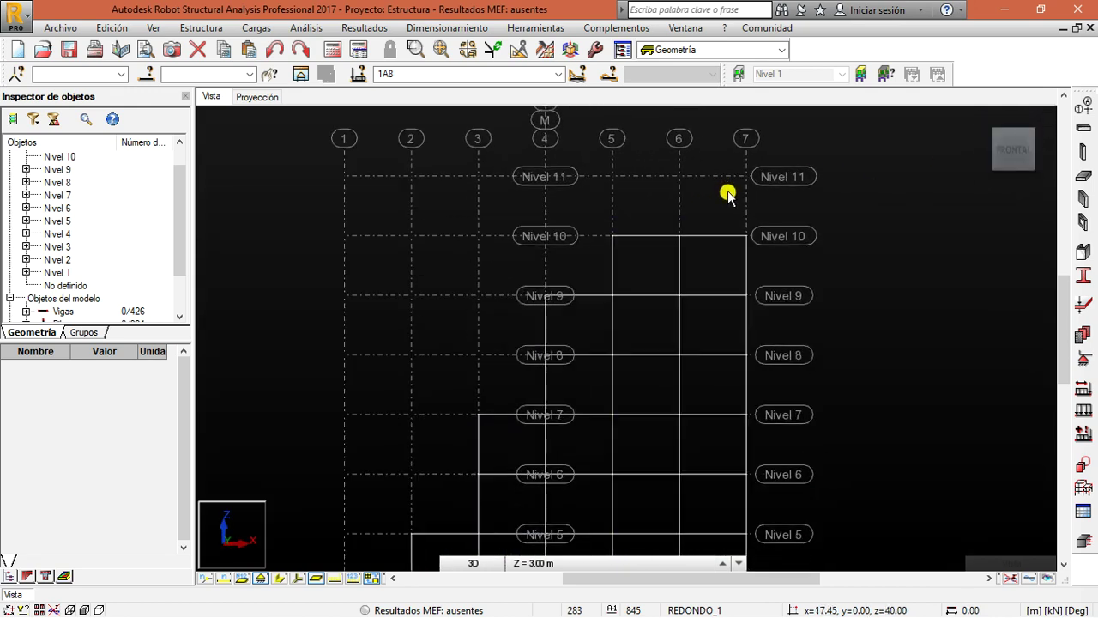
- Switch to Revit and examine the upper storeys and level lines in the Este elevation
key("alt+Tab")
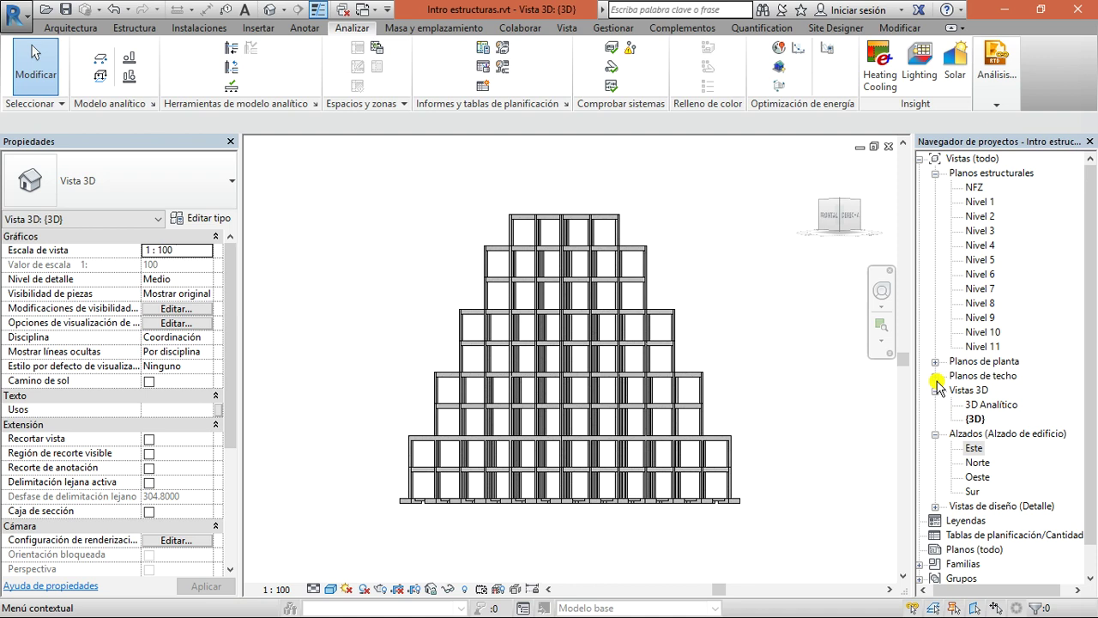
double_click(946, 449)
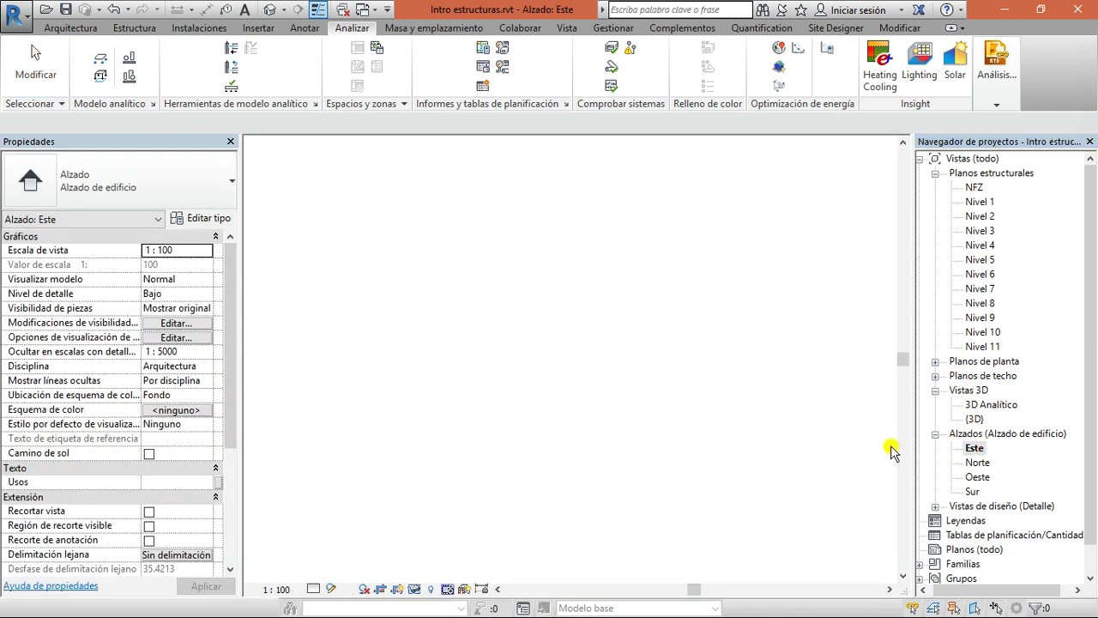
scroll(556, 244, "up", 2)
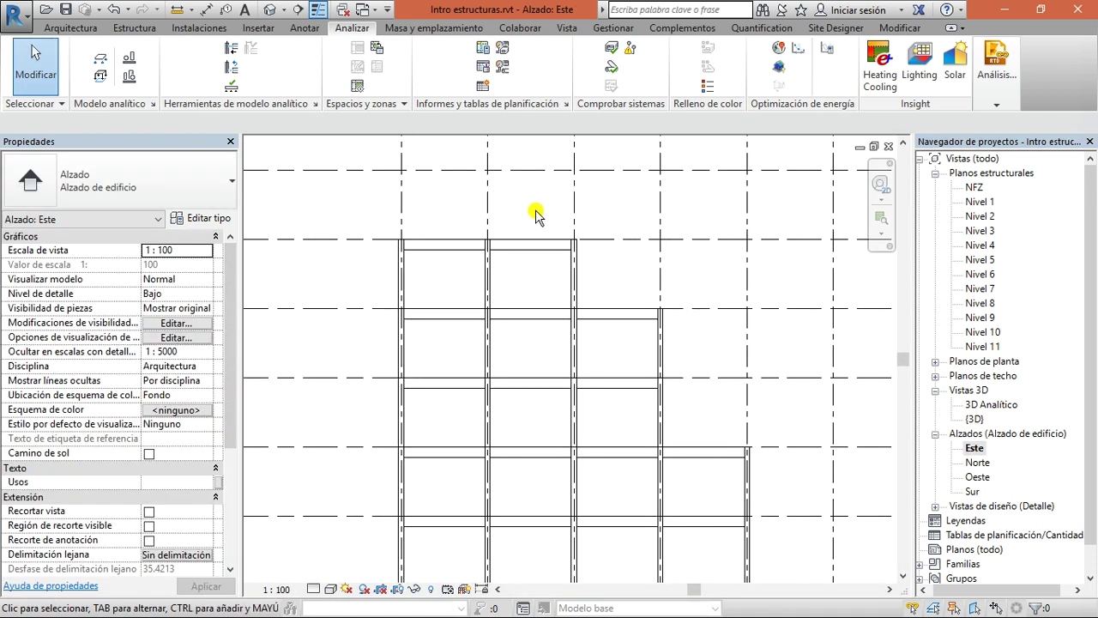
middle_click_drag(438, 182, 450, 230)
scroll(459, 233, "up", 1)
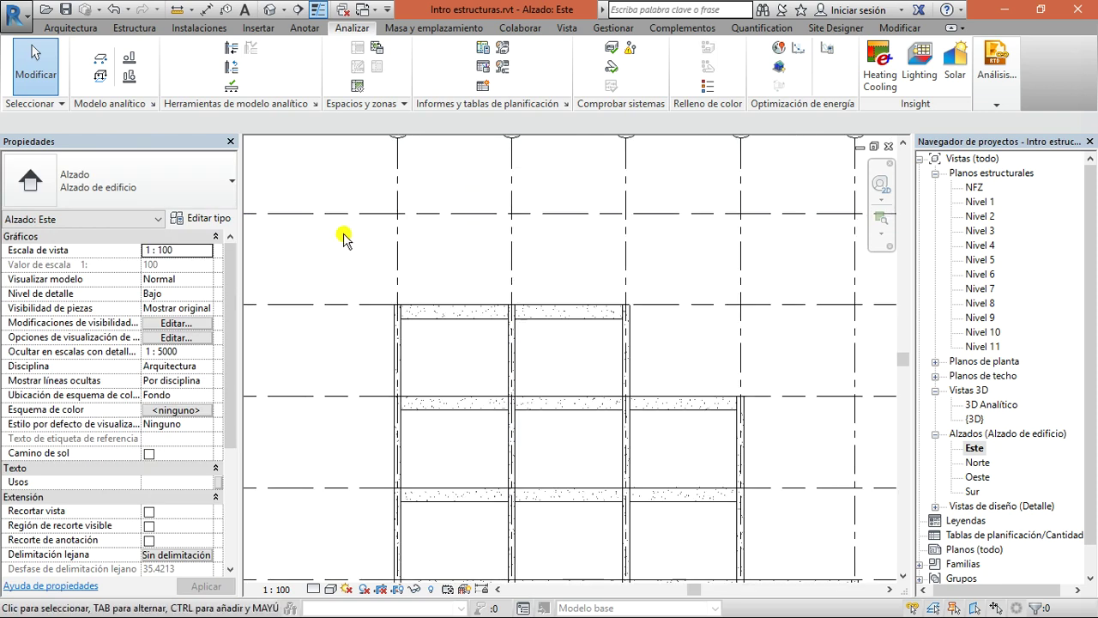
scroll(498, 248, "down", 5)
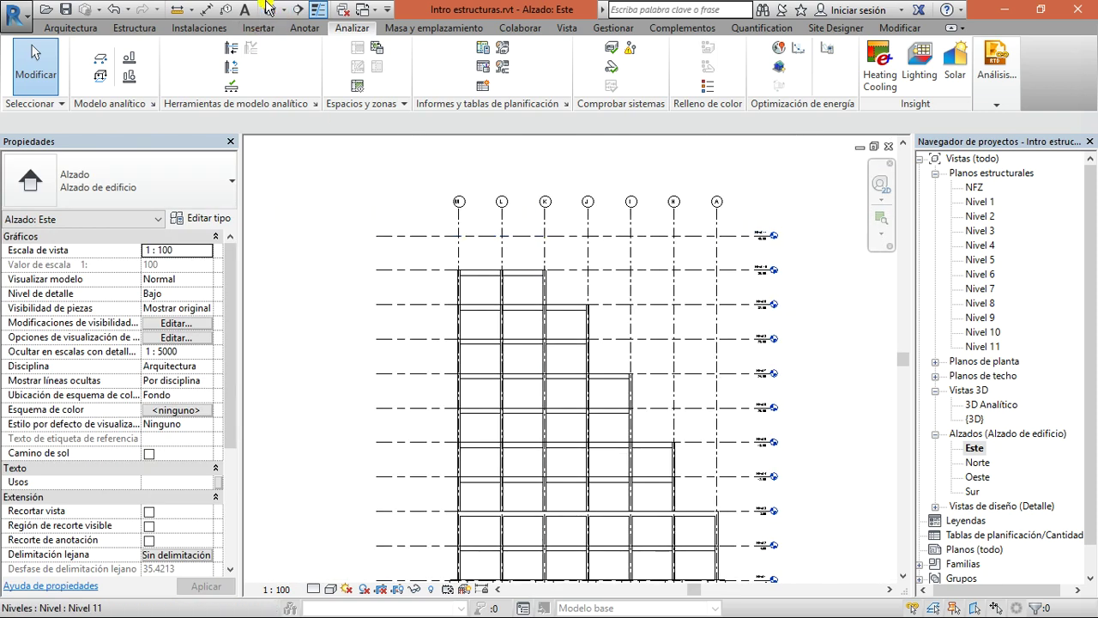
- Review the whole building in Revit's default 3D view, and compare it with the updated model in Robot's 3D view
left_click(269, 10)
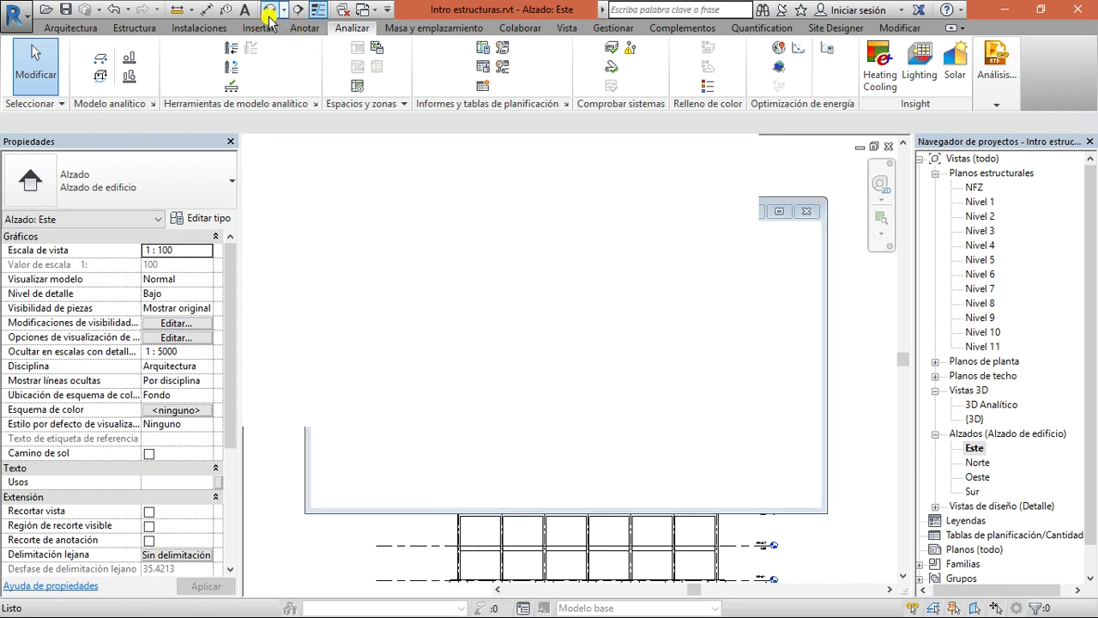
left_click_drag(836, 222, 855, 245)
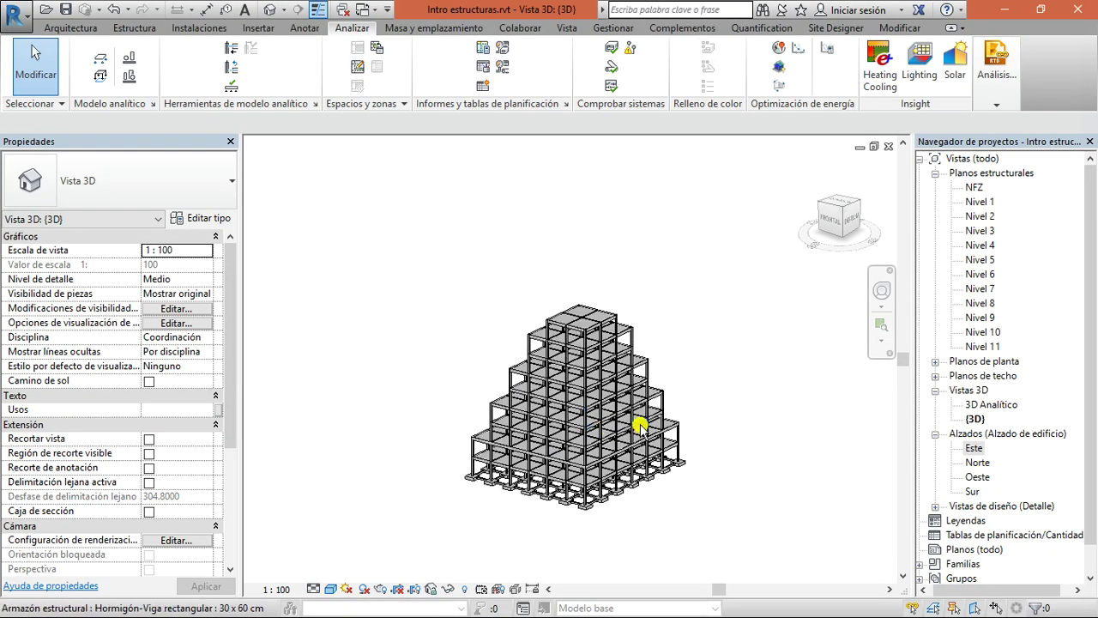
scroll(642, 426, "up", 3)
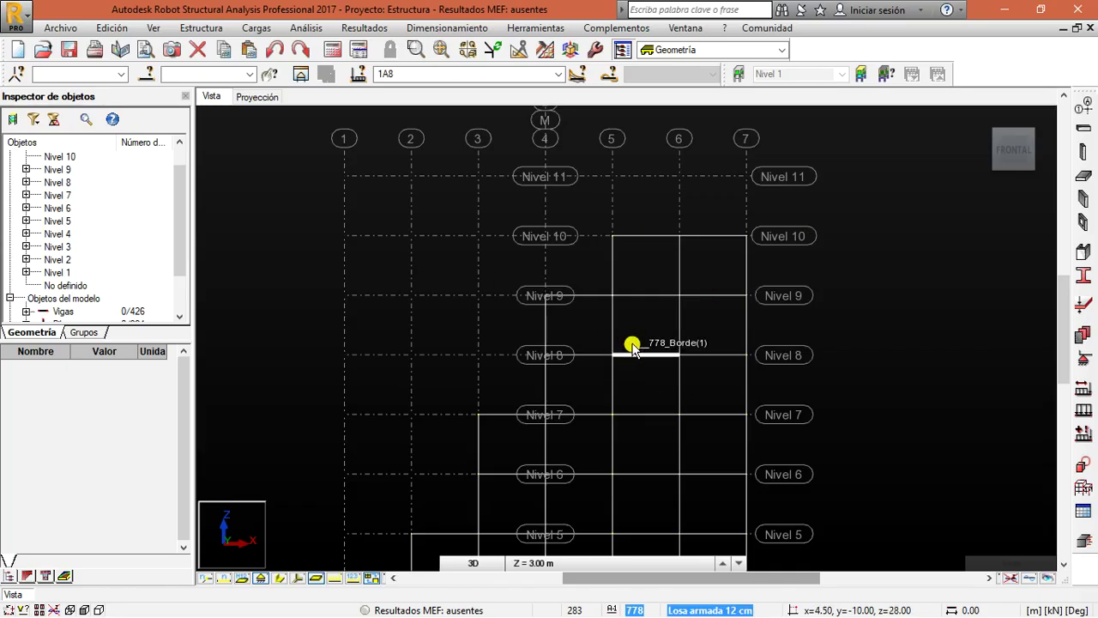
left_click(1028, 136)
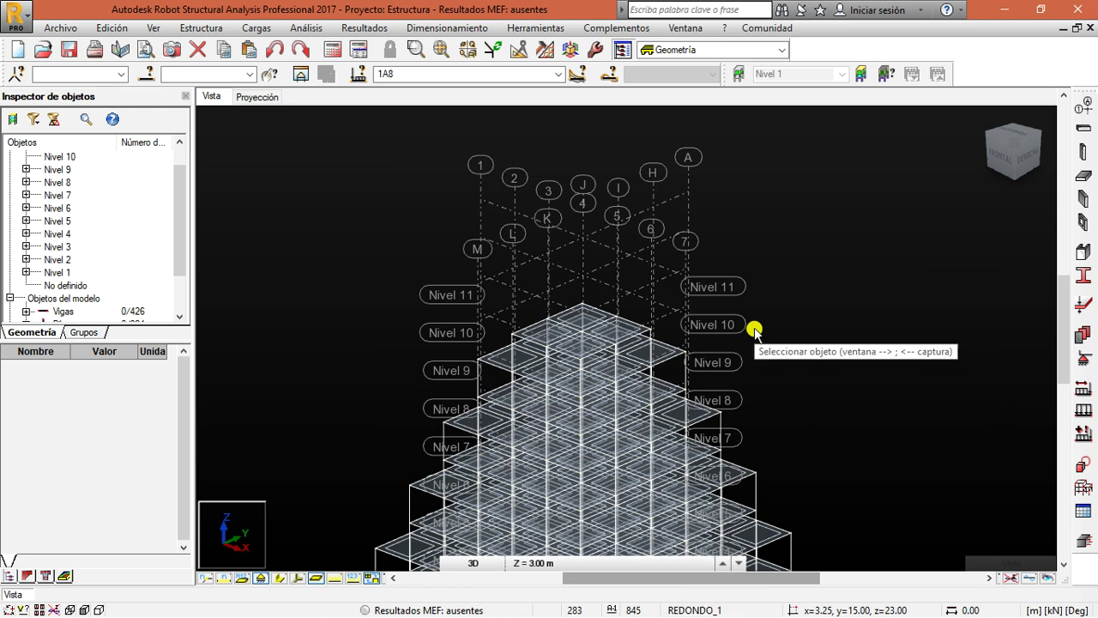
scroll(532, 466, "up", 2)
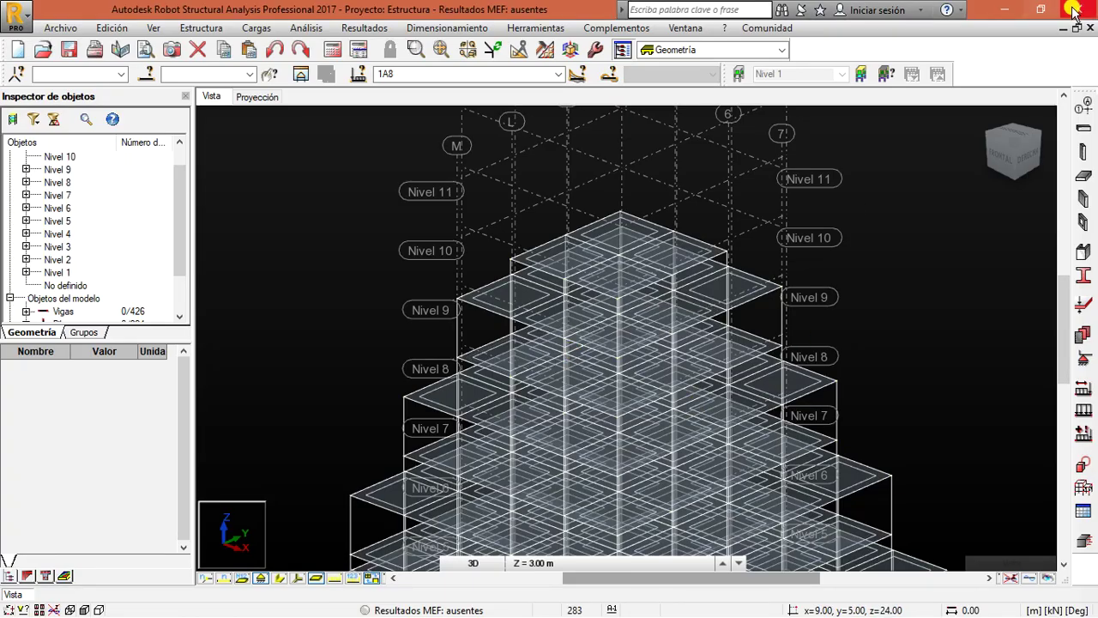
- Close Robot Structural Analysis, and close the Intro estructuras project in Revit without saving the changes
left_click(1073, 10)
left_click(570, 351)
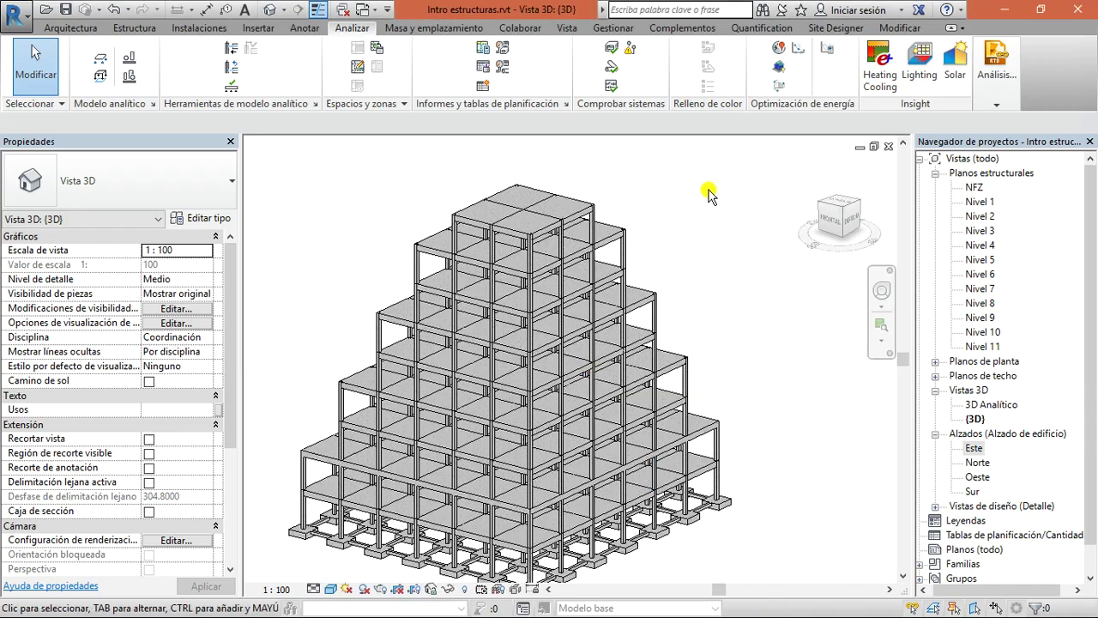
left_click(895, 147)
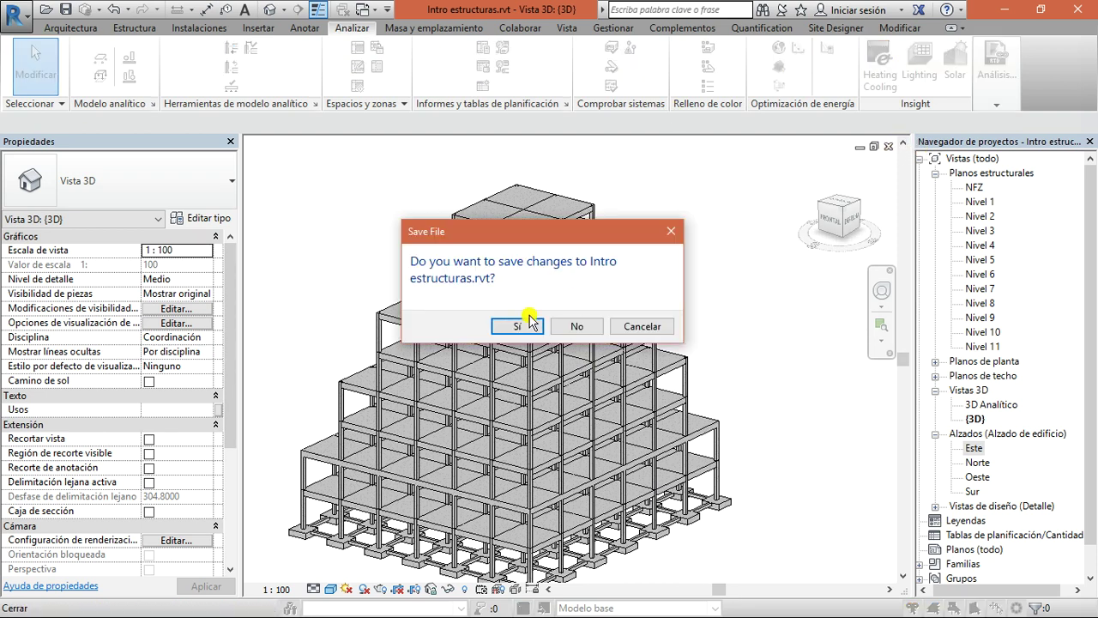
left_click(576, 326)
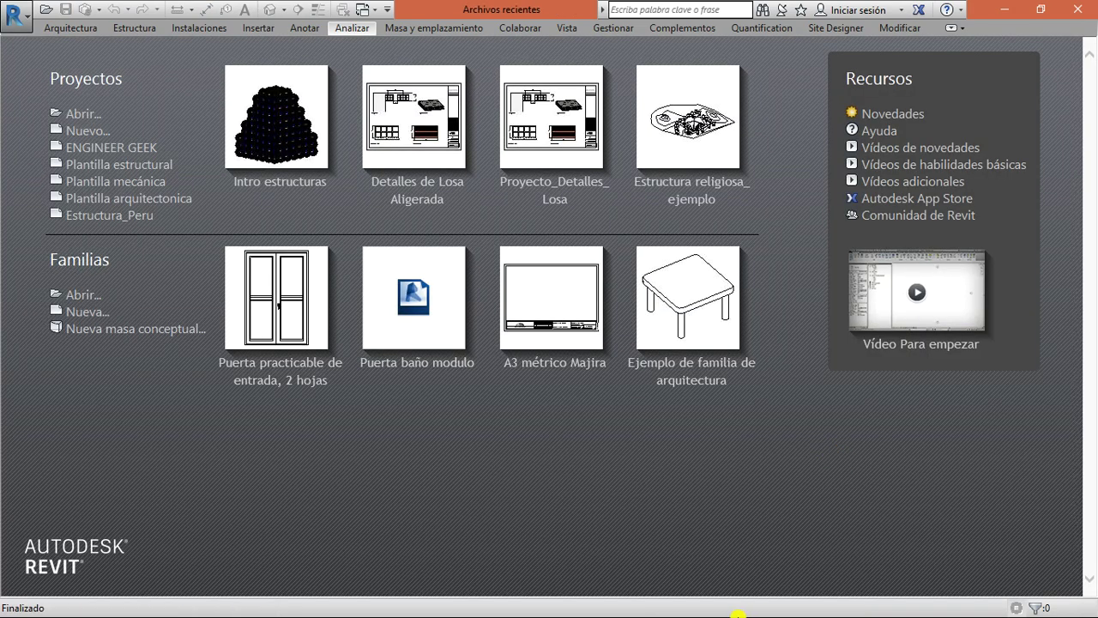
- Create a new Revit project from the Plantilla estructural template
left_click(1004, 8)
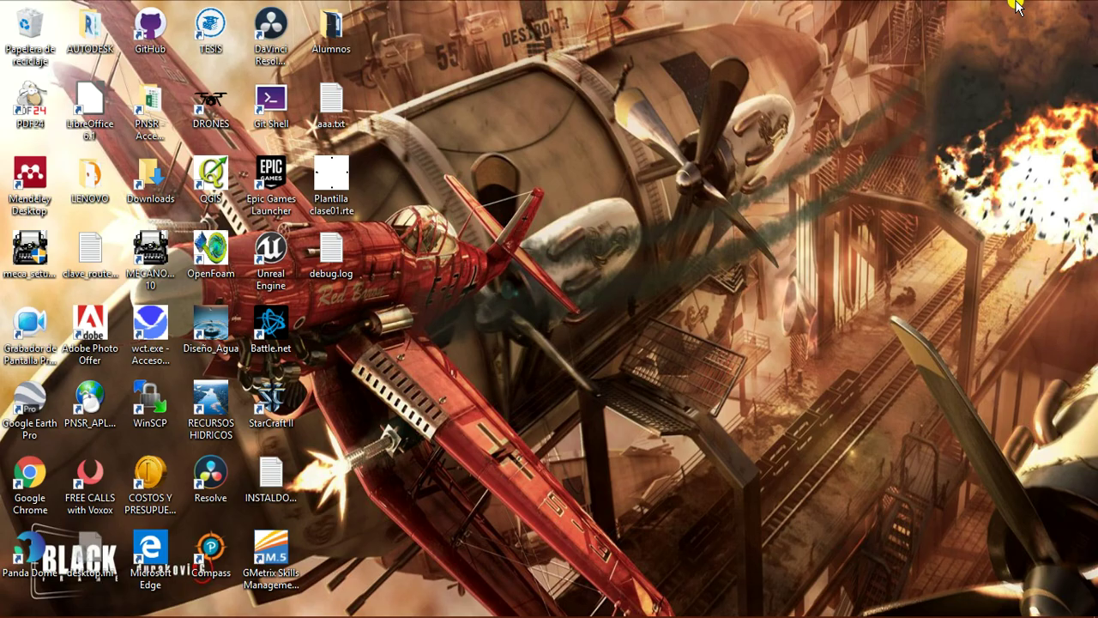
key("alt+Tab")
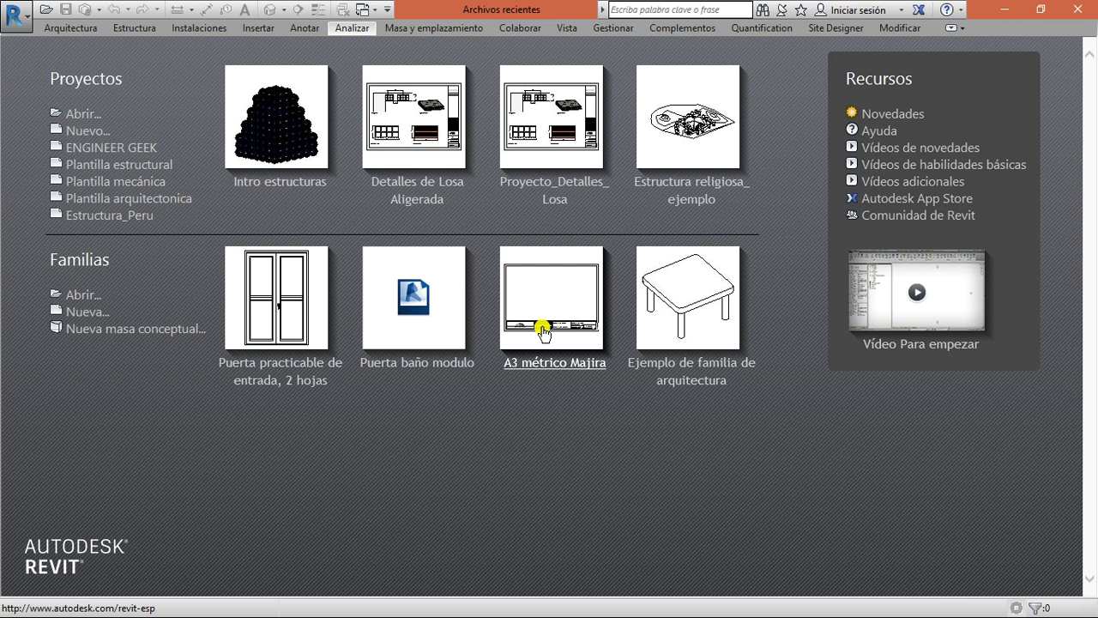
left_click(129, 164)
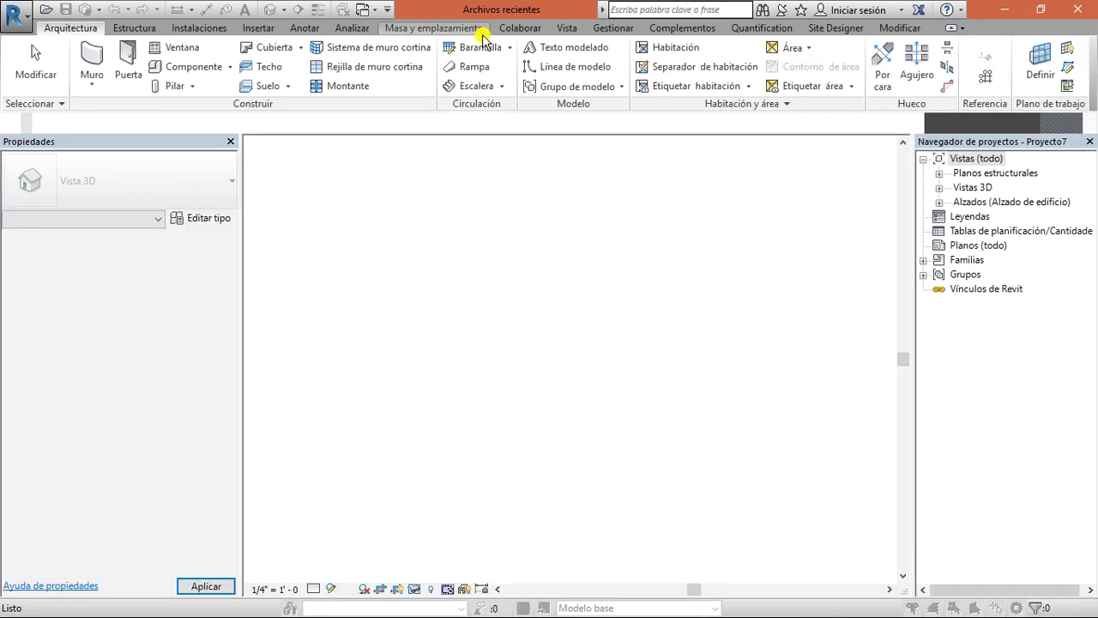
- Set the length format to metres in the project units
left_click(603, 28)
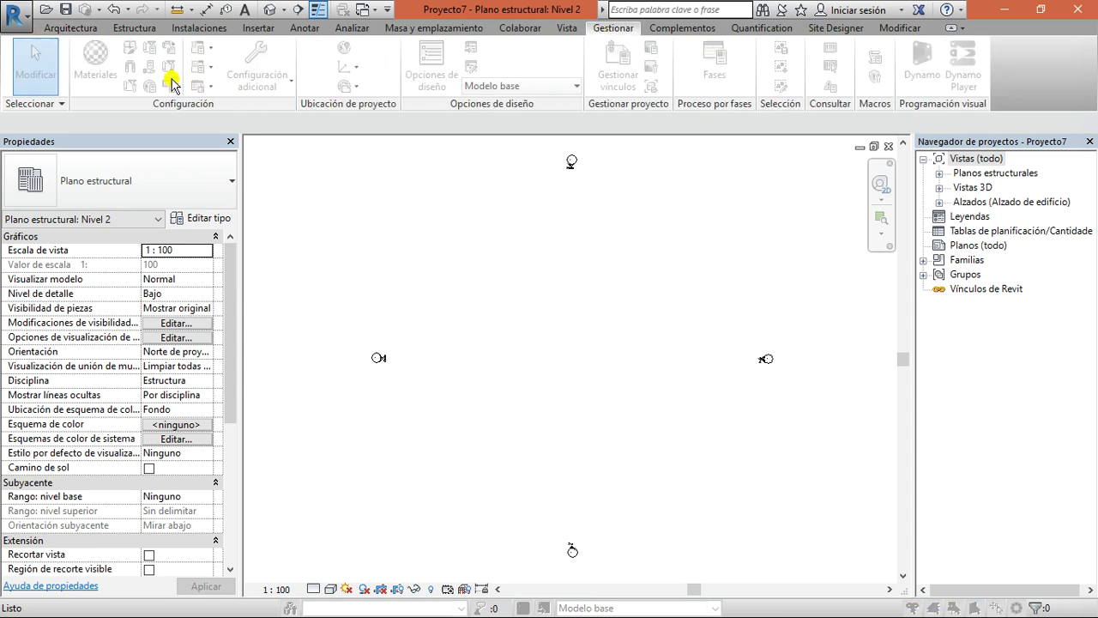
left_click(171, 82)
left_click(734, 174)
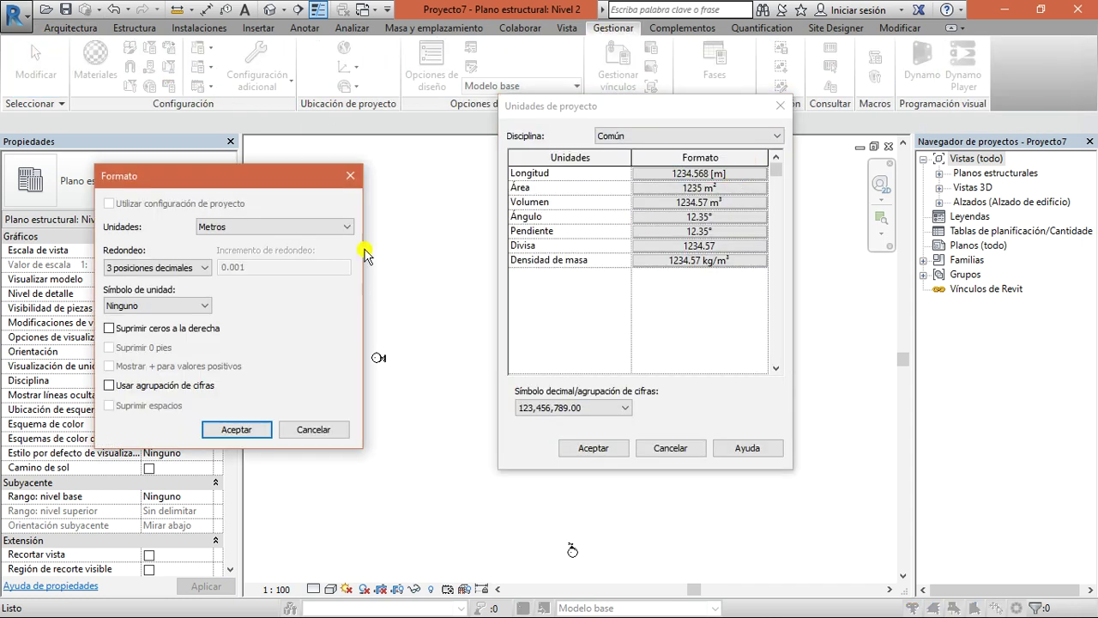
left_click(344, 225)
left_click(304, 324)
left_click(247, 427)
left_click(593, 448)
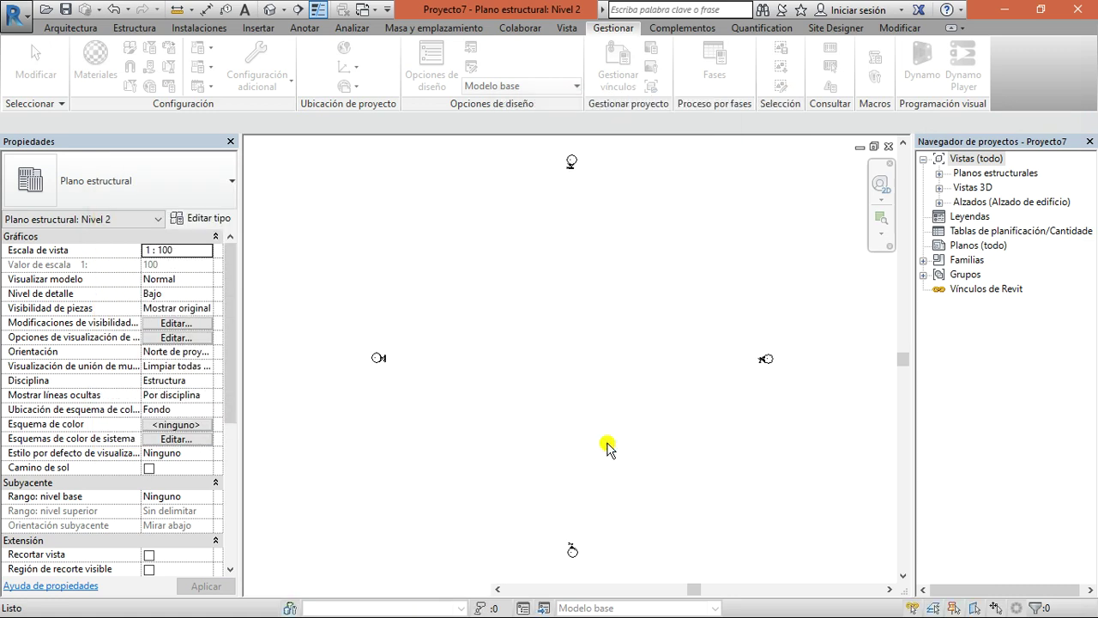
- Open the Nivel 1 structural plan and draw a vertical grid line between the elevation markers
left_click(939, 173)
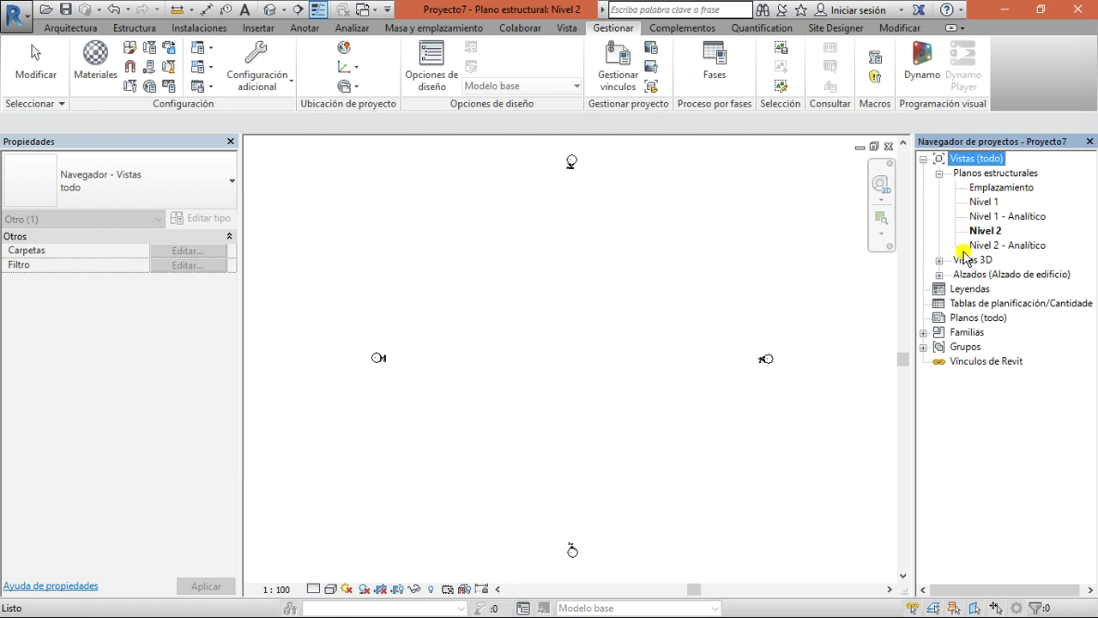
double_click(988, 201)
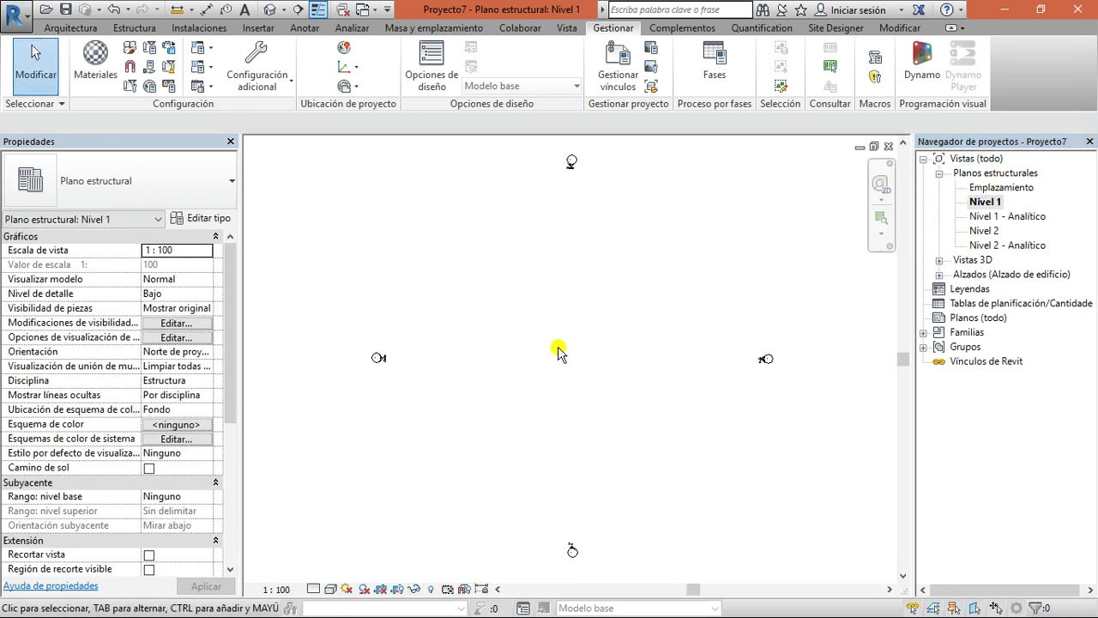
left_click(65, 29)
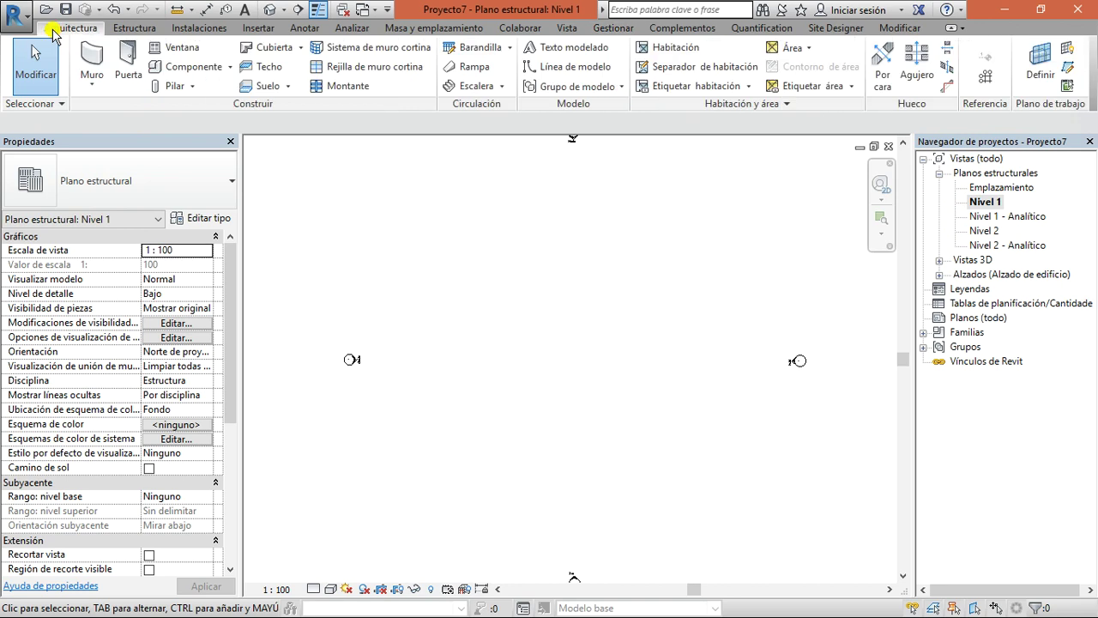
left_click(136, 29)
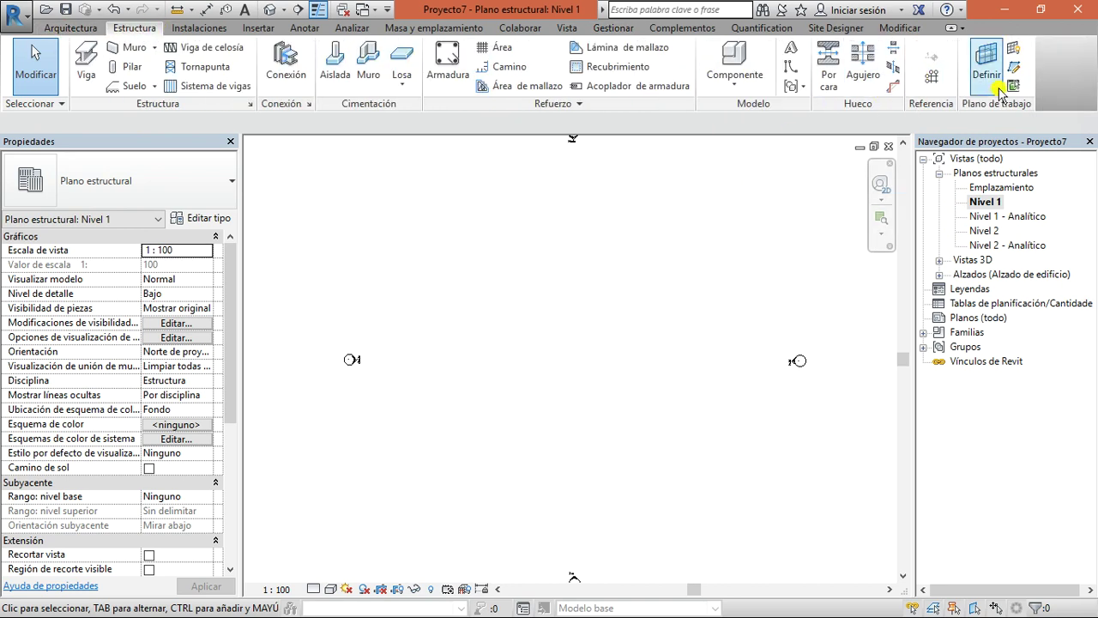
left_click(933, 79)
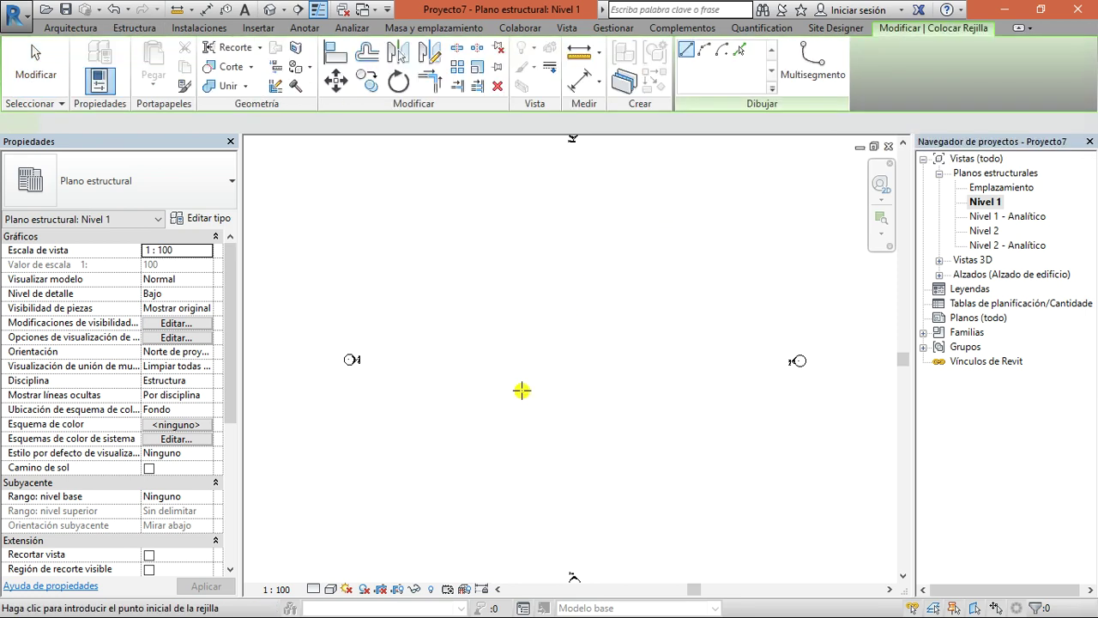
scroll(550, 402, "up", 1)
left_click(550, 401)
left_click(553, 243)
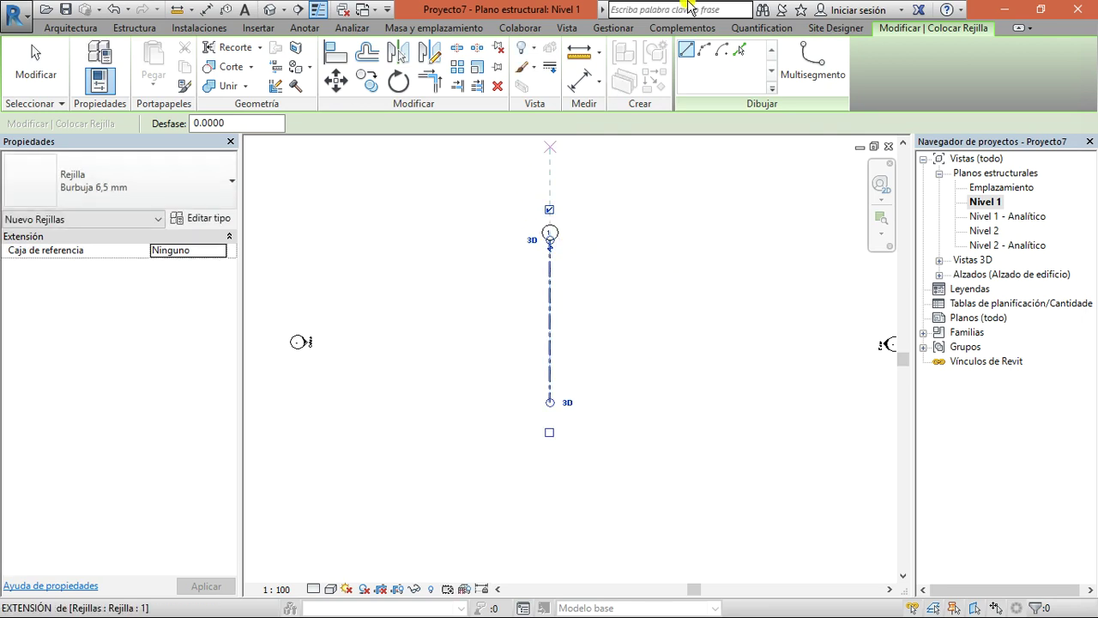
- Create a second vertical grid line by offsetting grid 1 by 5 m to its right
left_click(741, 54)
left_click(241, 124)
type("4")
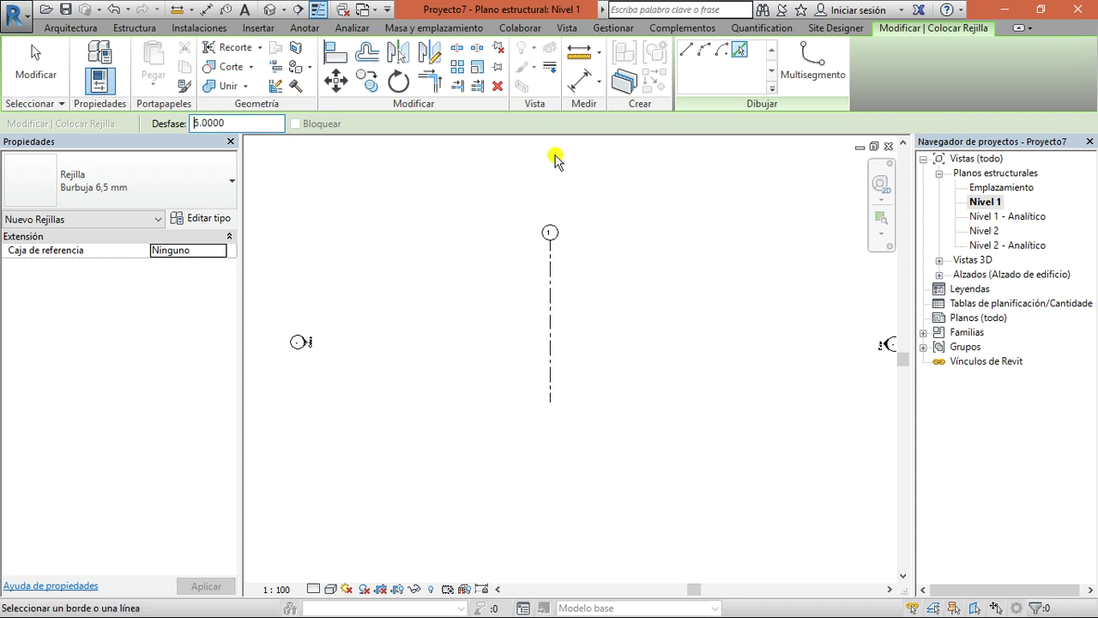
left_click(553, 316)
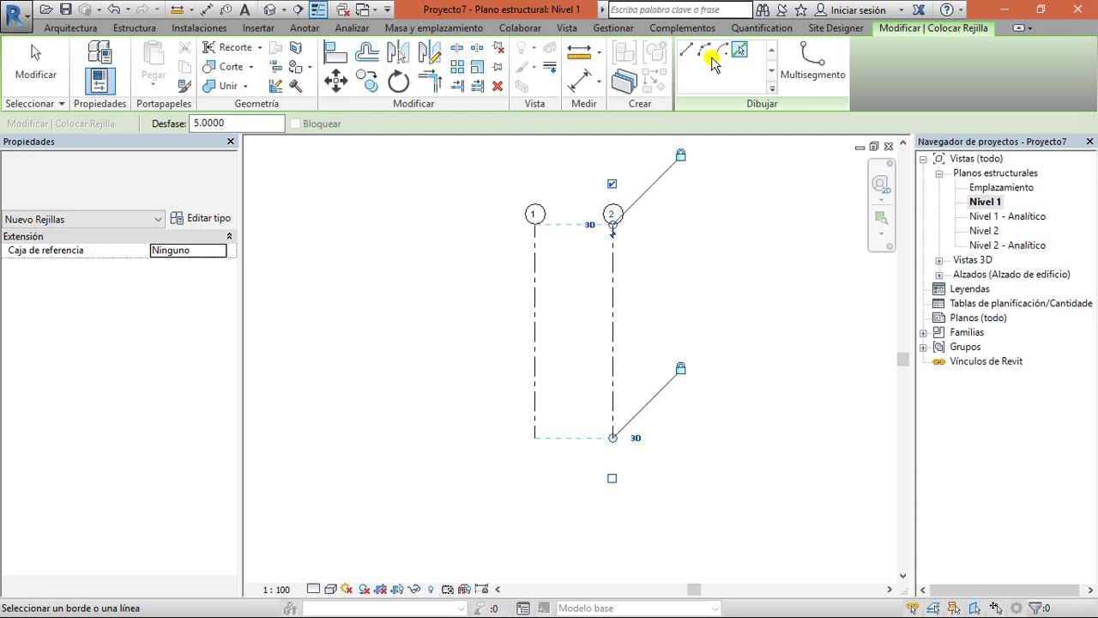
left_click(686, 49)
left_click(498, 264)
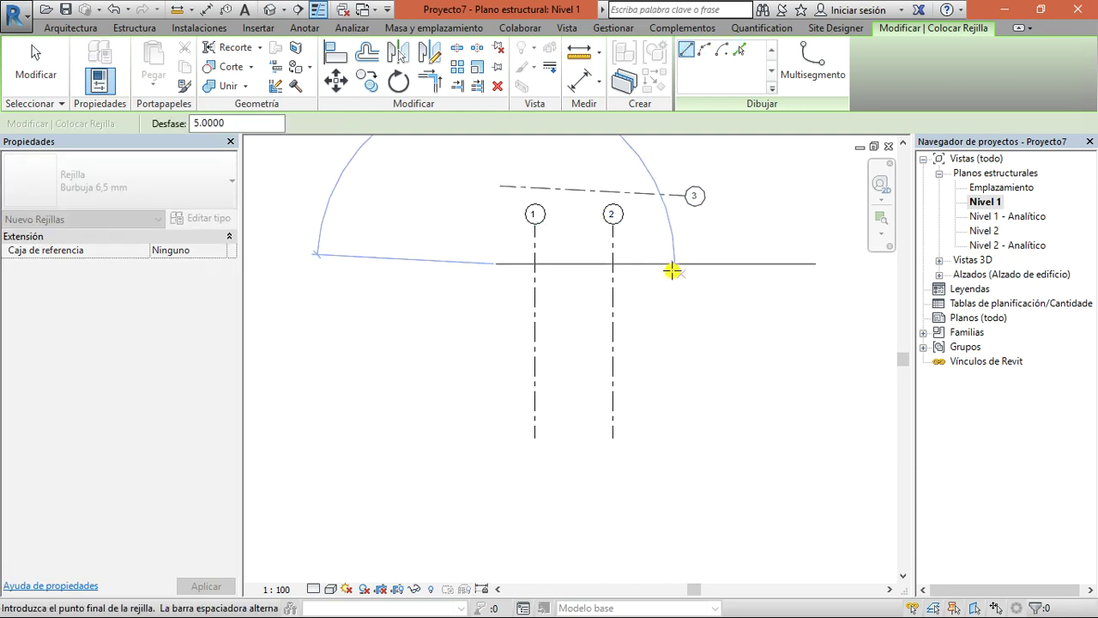
key("Escape")
key("Escape")
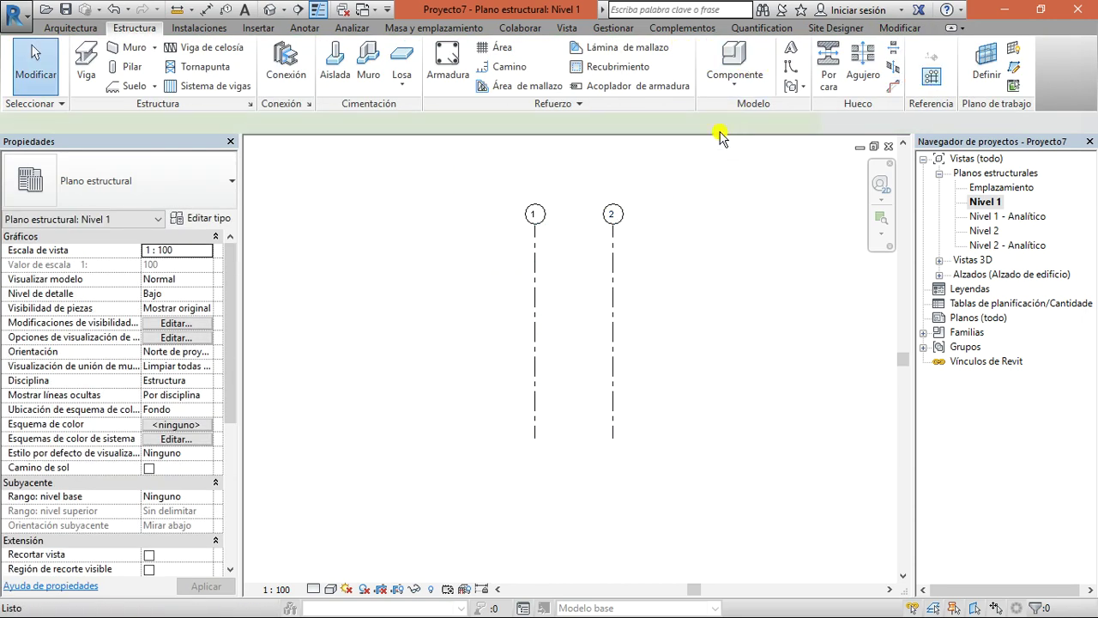
- Draw a horizontal grid line without offset across the upper part of grids 1 and 2, and name it A
key("g")
key("r")
left_click(495, 268)
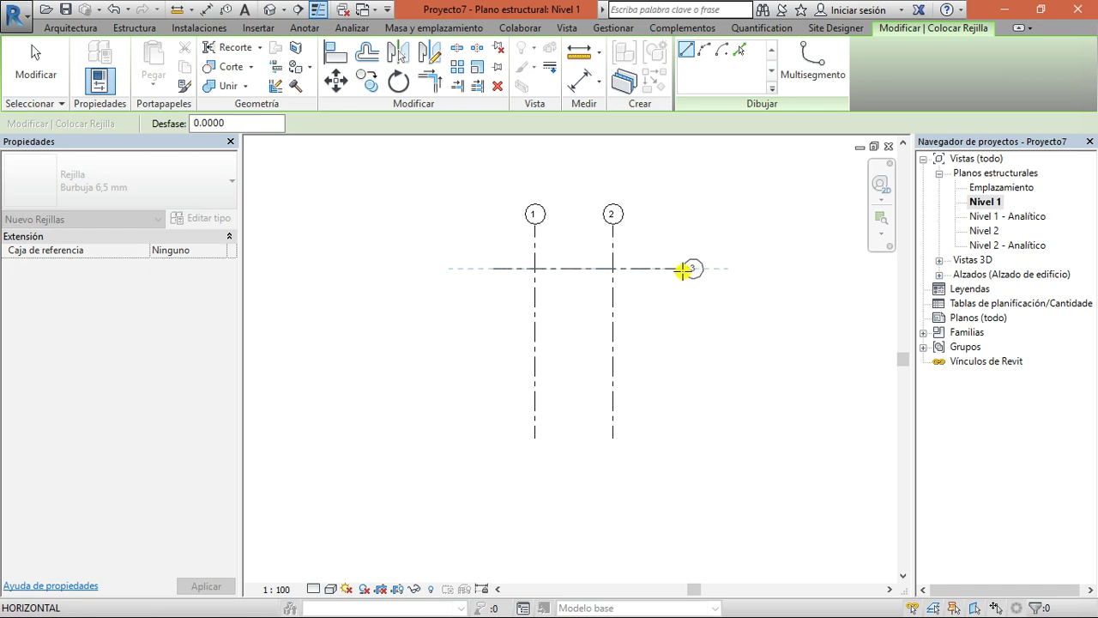
left_click(684, 271)
scroll(686, 268, "up", 2)
key("Escape")
double_click(705, 264)
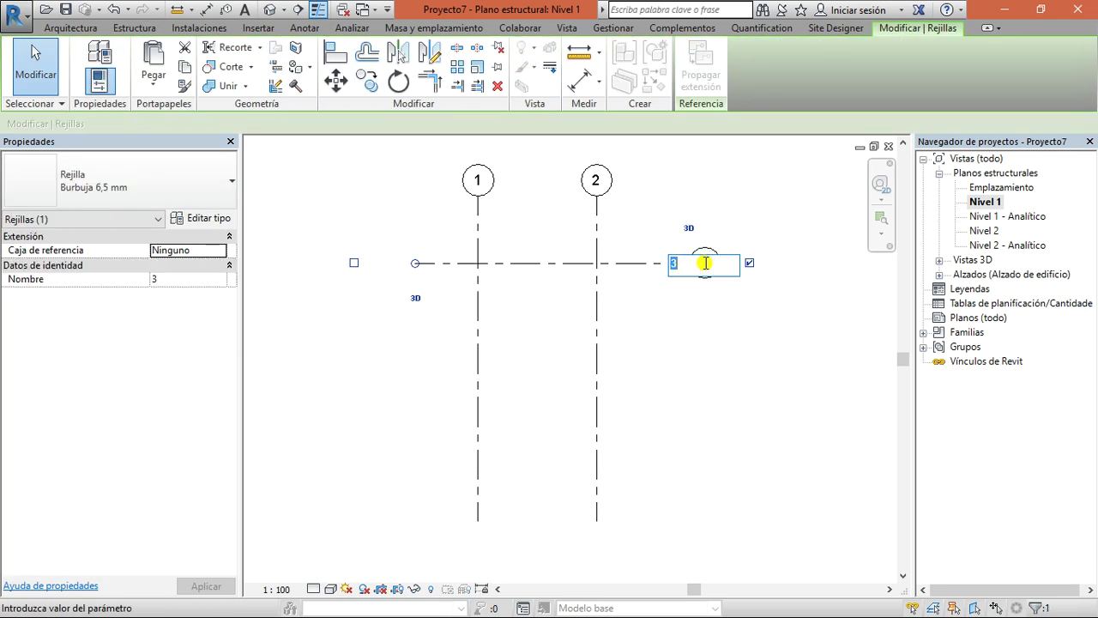
key("Return")
left_click(699, 312)
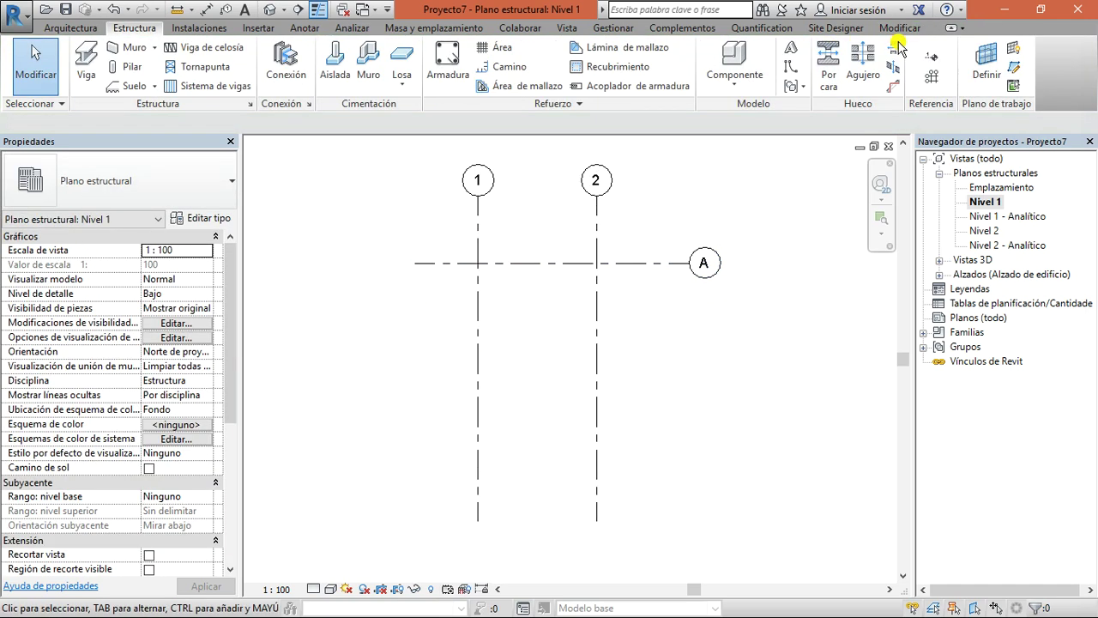
- Create a second horizontal grid line by offsetting grid A 4 m downwards
left_click(933, 73)
left_click(738, 50)
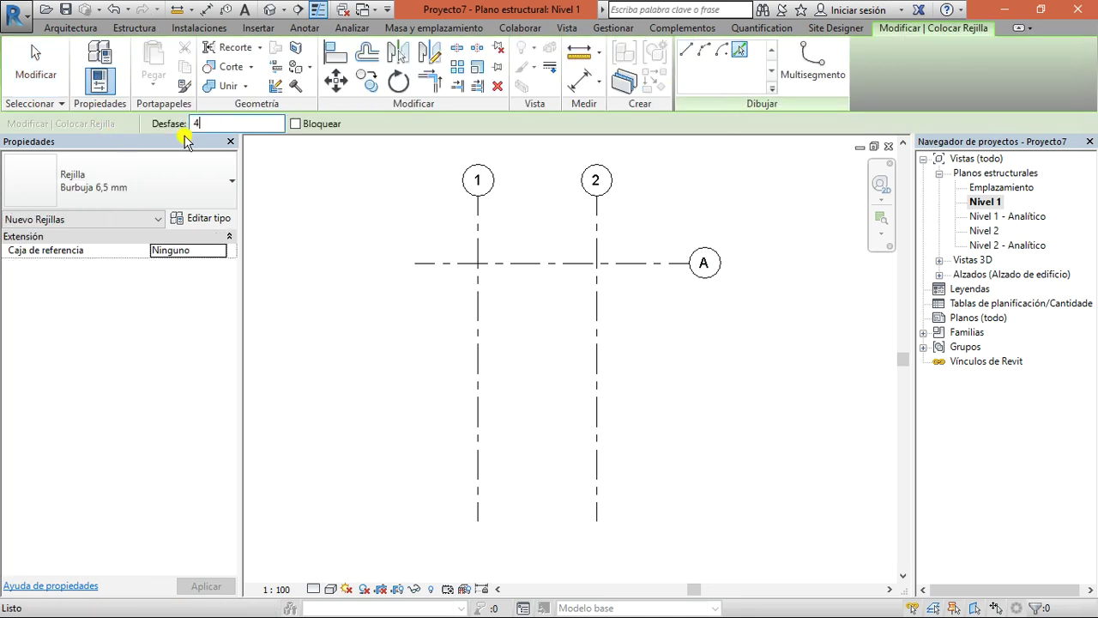
left_click(567, 266)
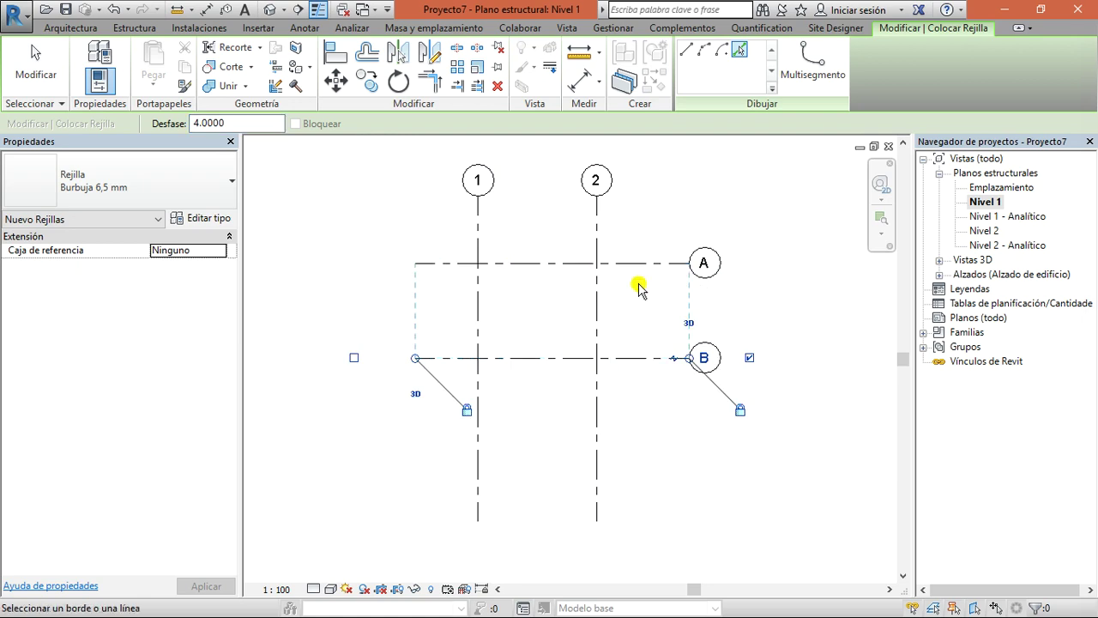
key("Escape")
key("Escape")
- Shorten the lower ends of grids 1 and 2 to just below grid B
left_click(594, 489)
left_click_drag(597, 520, 604, 403)
left_click(449, 318)
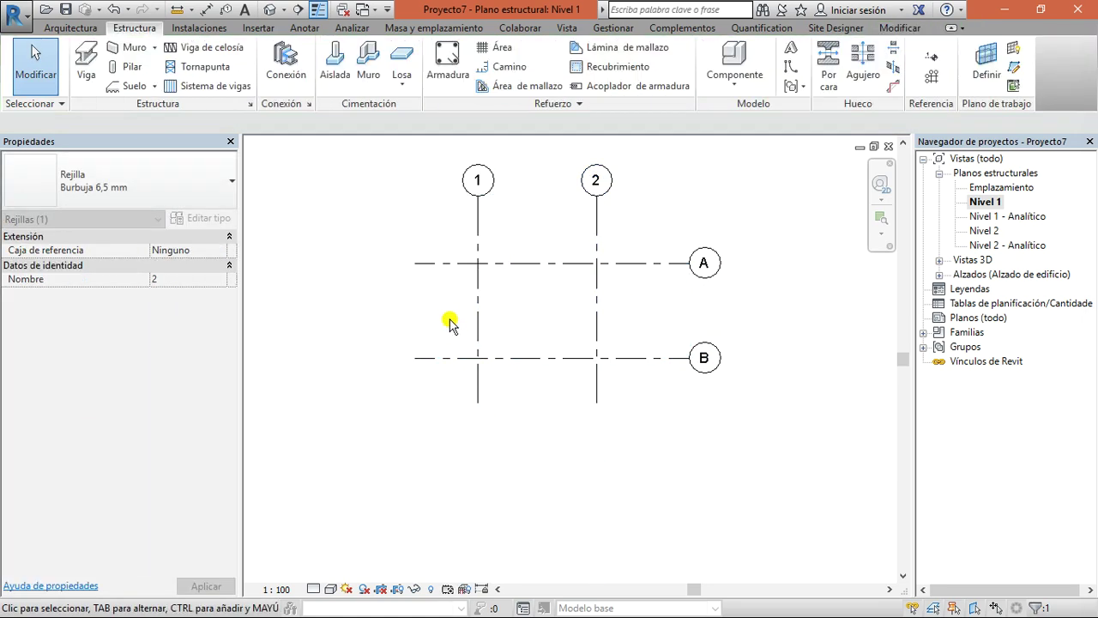
- Shorten the left and right ends of grids A and B towards grids 1 and 2
left_click(424, 358)
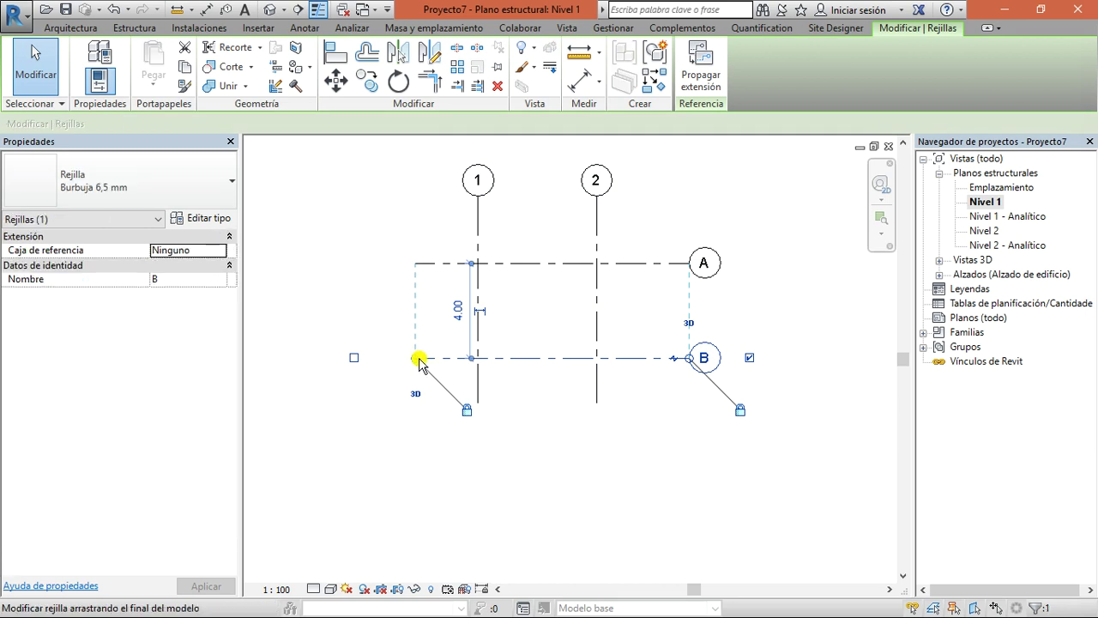
left_click_drag(420, 358, 429, 356)
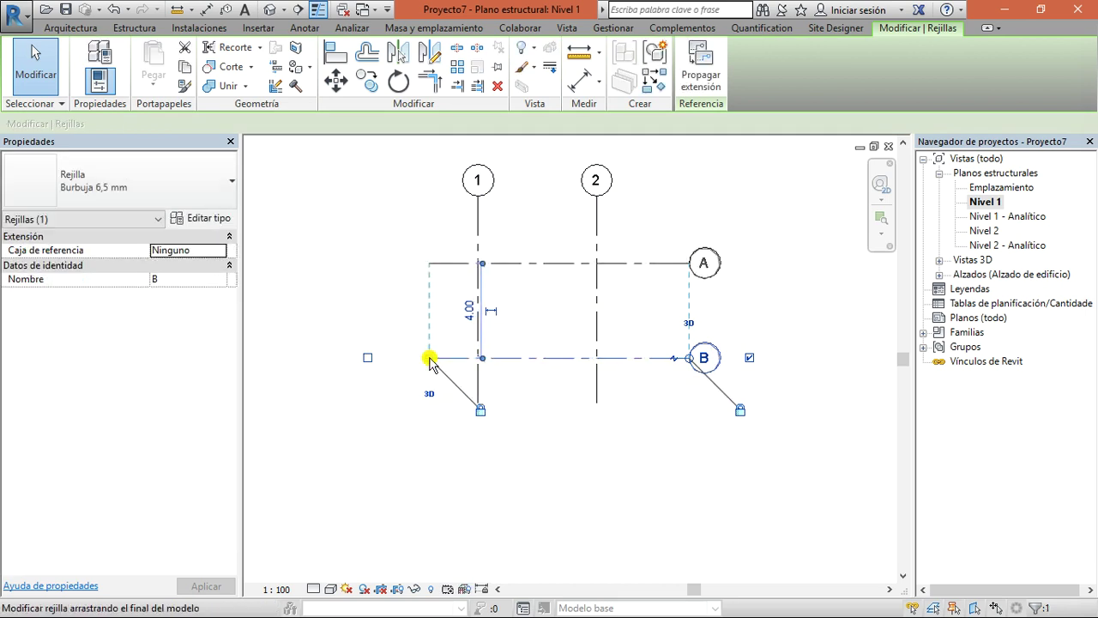
left_click(627, 213)
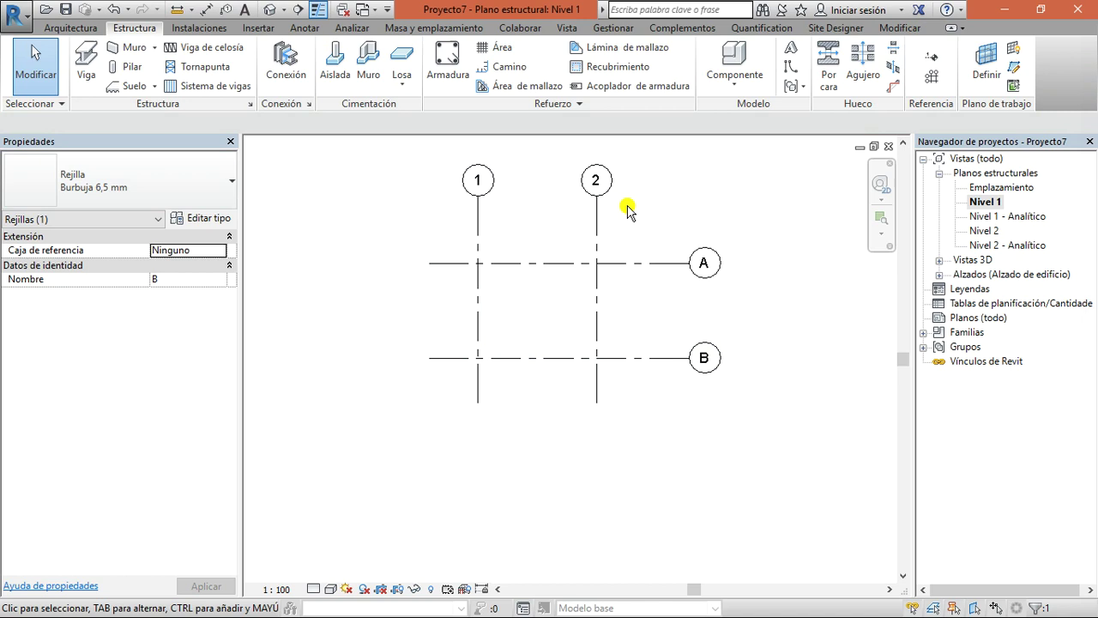
left_click(677, 262)
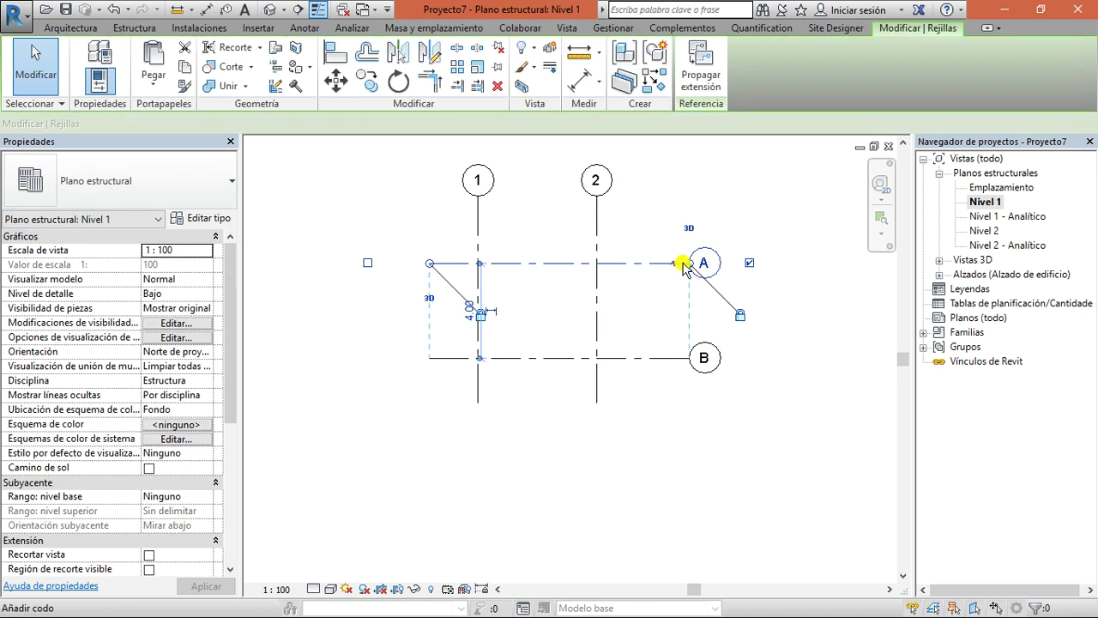
left_click_drag(687, 262, 654, 263)
left_click(609, 455)
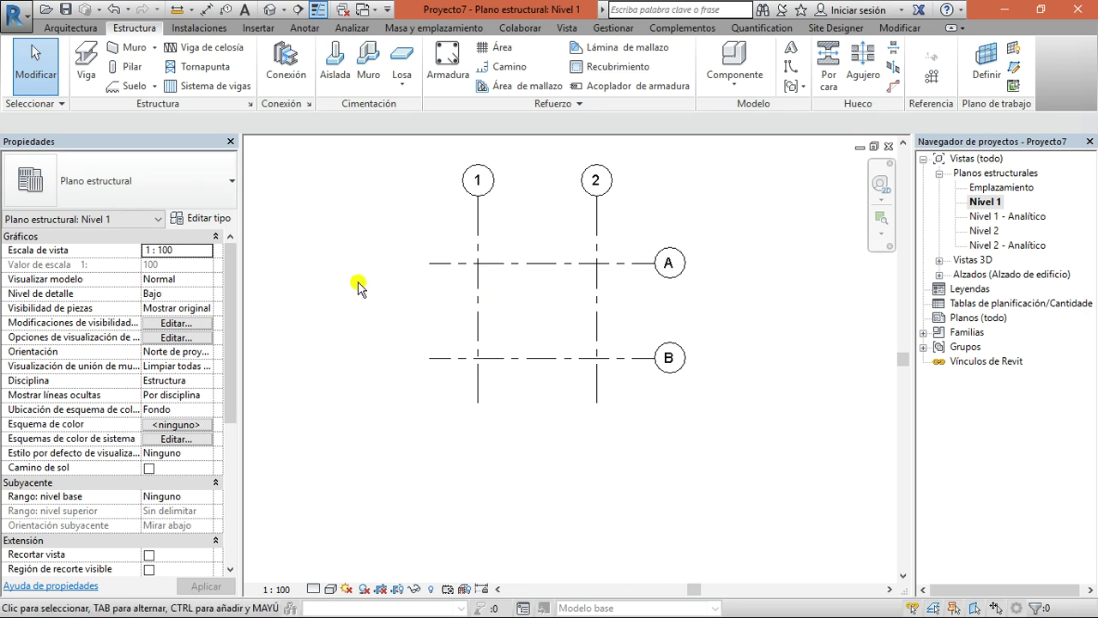
- Place vertical Hormigón-Cuadrado-Pilar 300 x 300 structural columns up to Nivel 2 at the four intersections of grids 1, 2, A and B
scroll(399, 322, "up", 2)
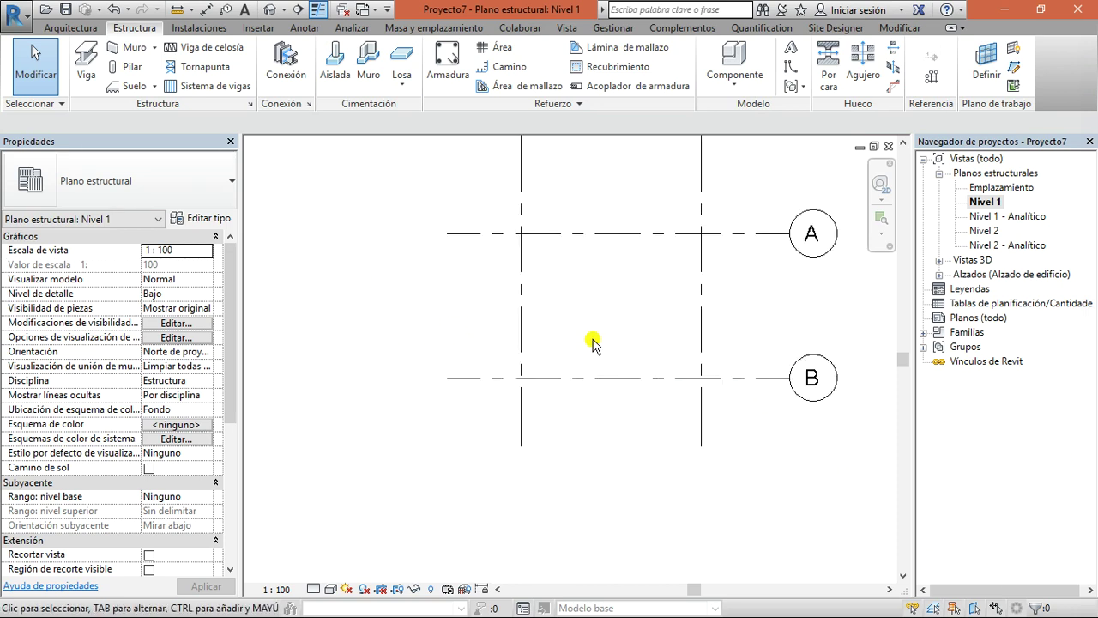
middle_click_drag(594, 344, 490, 376)
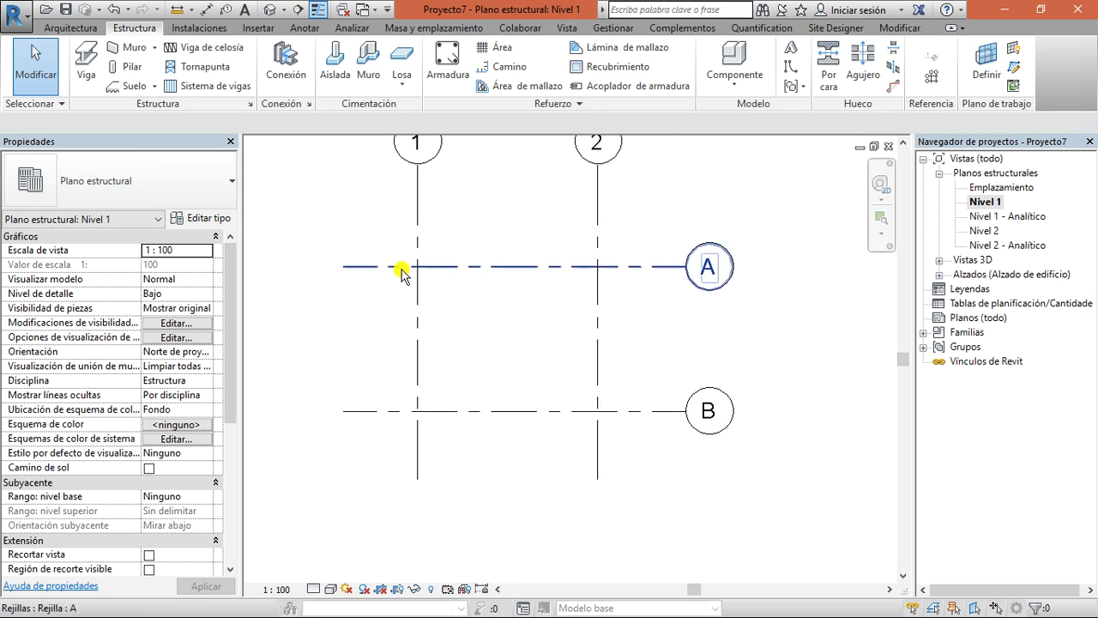
scroll(441, 272, "up", 2)
scroll(375, 351, "down", 4)
middle_click_drag(480, 316, 631, 298)
scroll(631, 350, "up", 2)
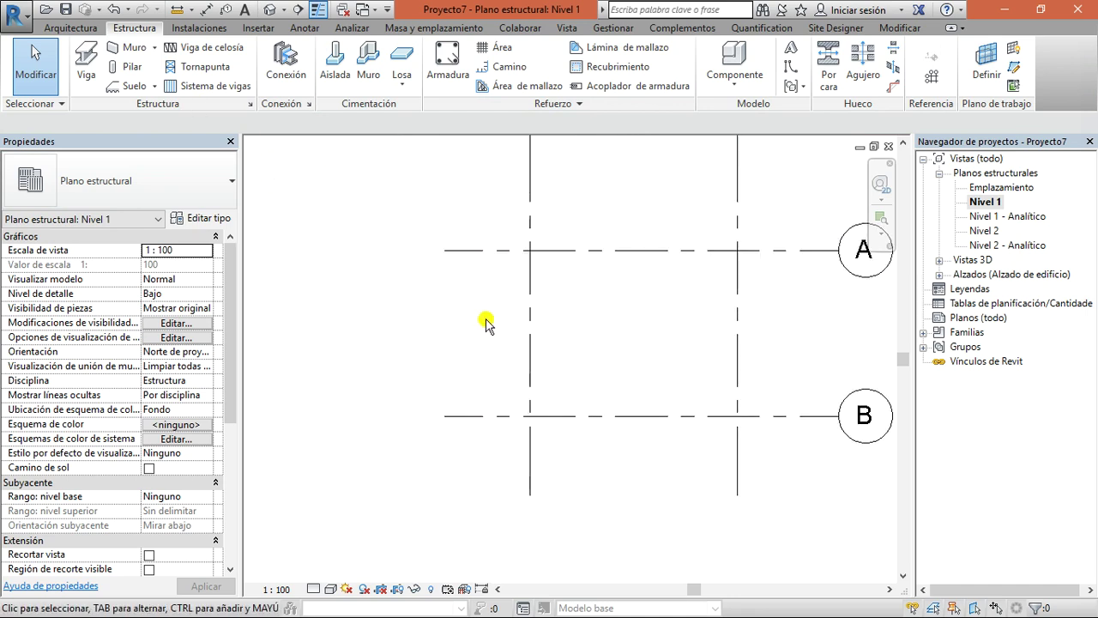
middle_click_drag(517, 332, 477, 331)
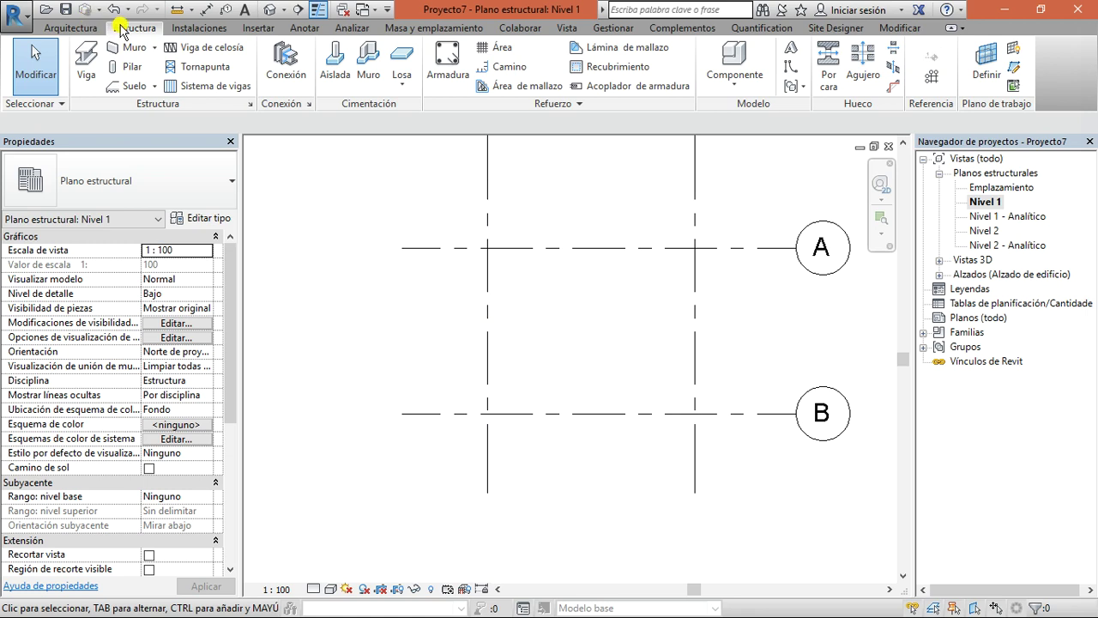
left_click(126, 68)
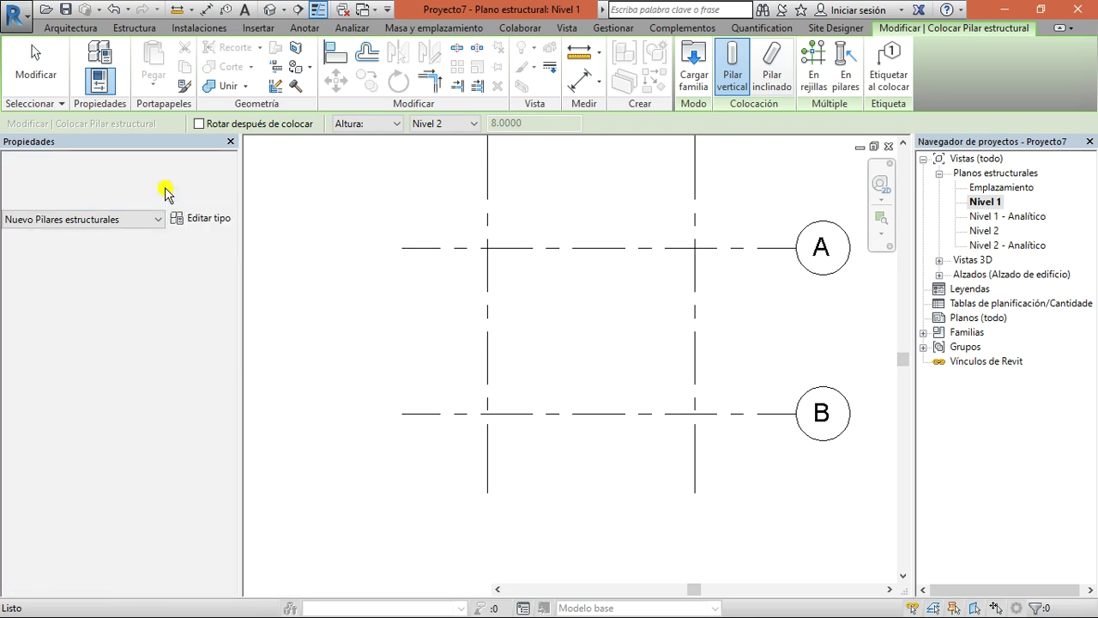
left_click(165, 192)
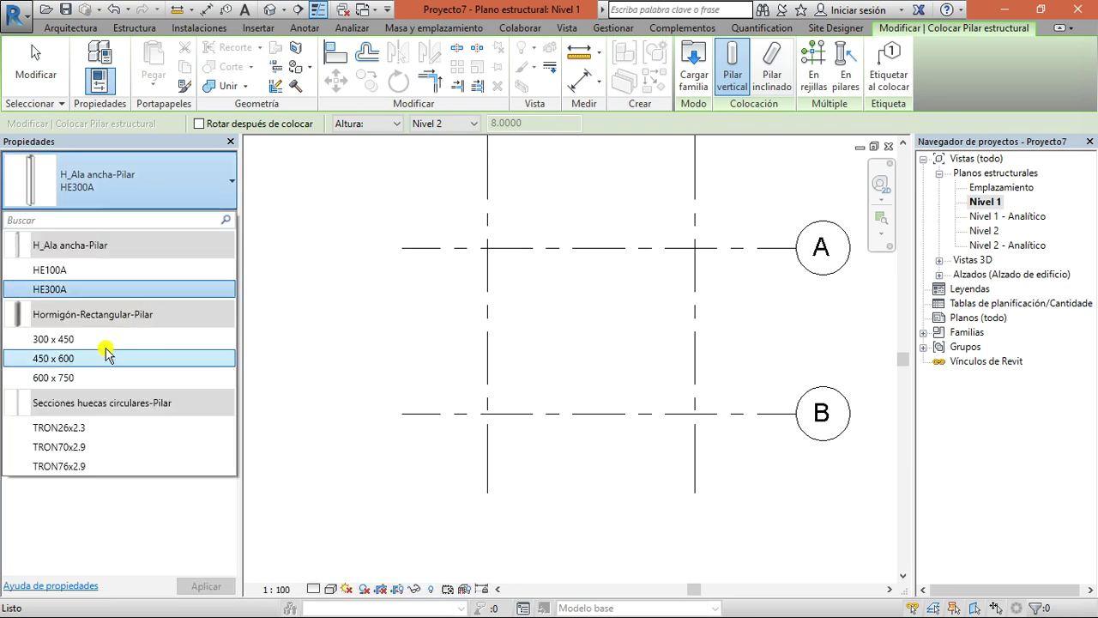
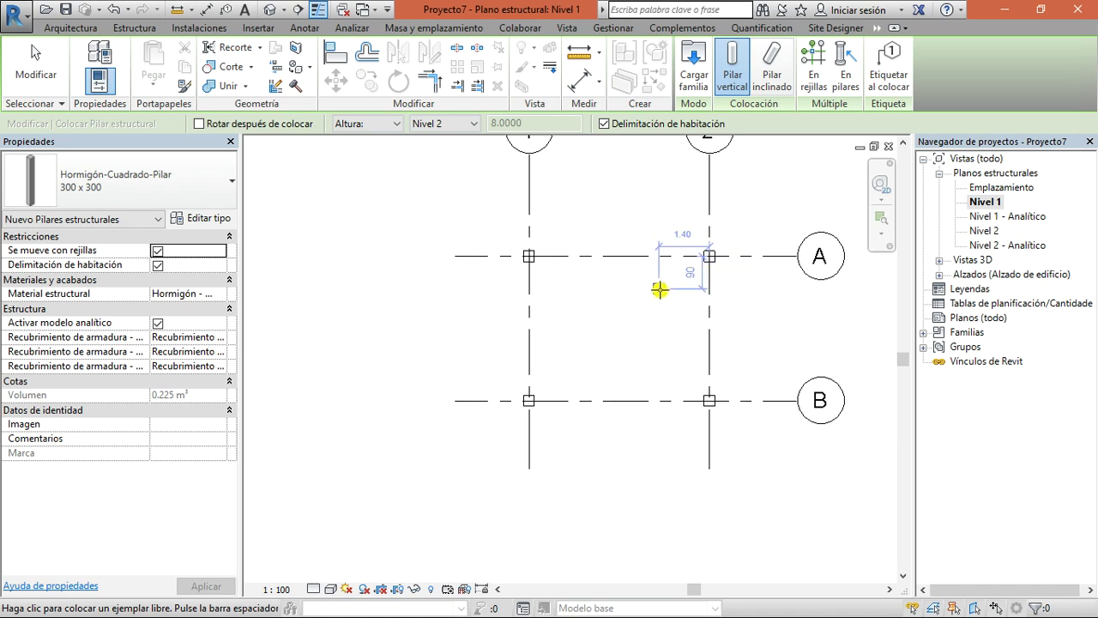
key("Escape")
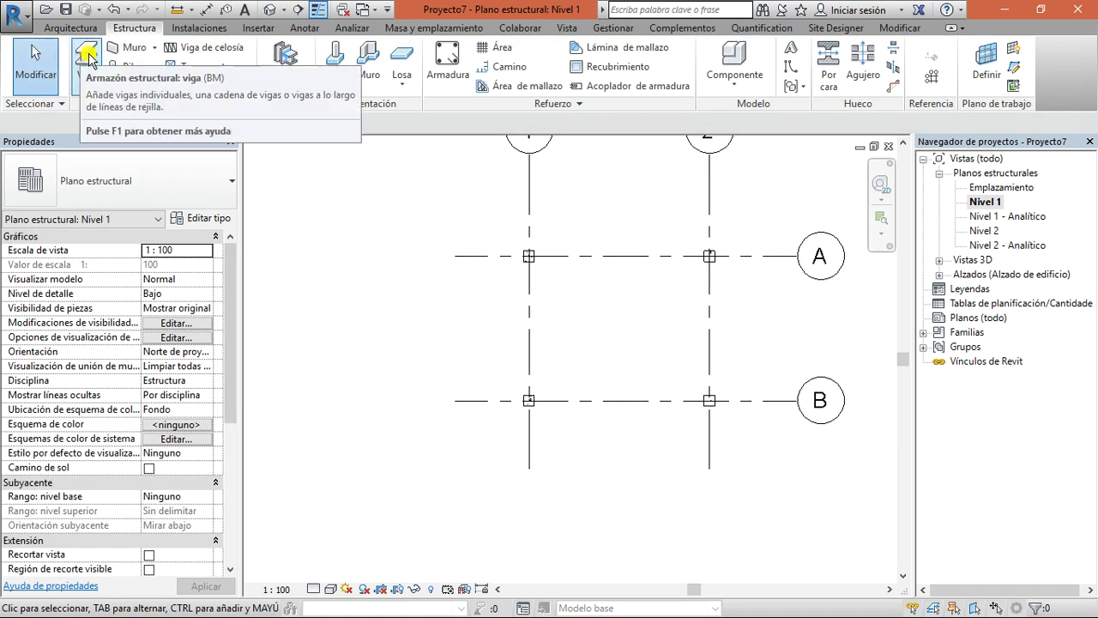
- Start placing structural beams with the Hormigón-Viga rectangular 300 x 600mm type
left_click(82, 82)
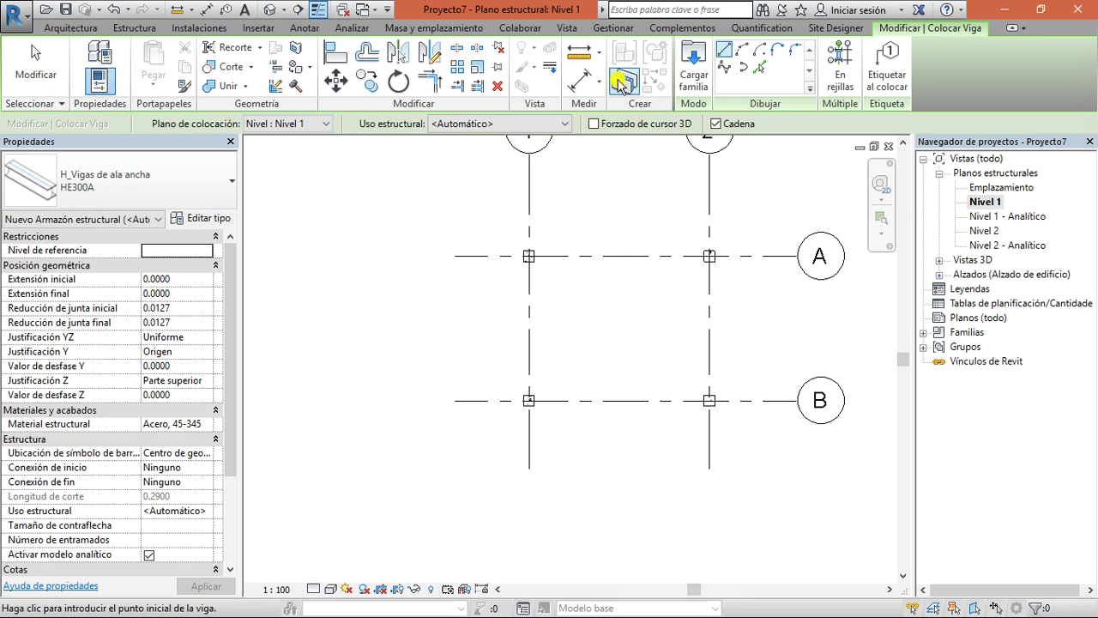
left_click(221, 194)
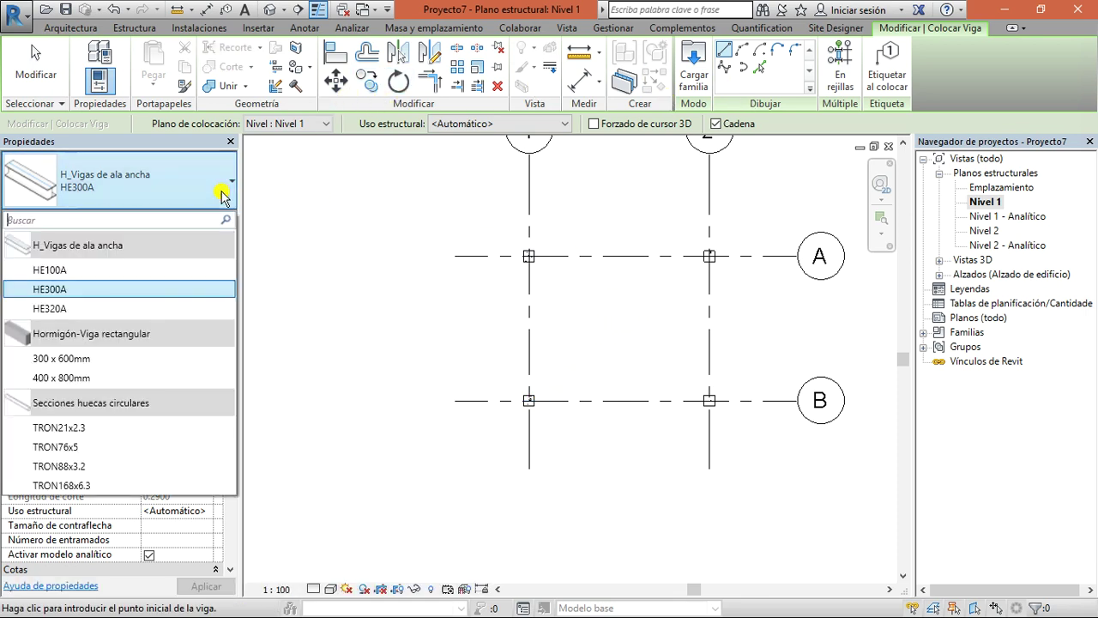
left_click(186, 360)
- Browse the family library to Spain > Armazón estructural, examine its material folders and leave without loading a family
left_click(679, 81)
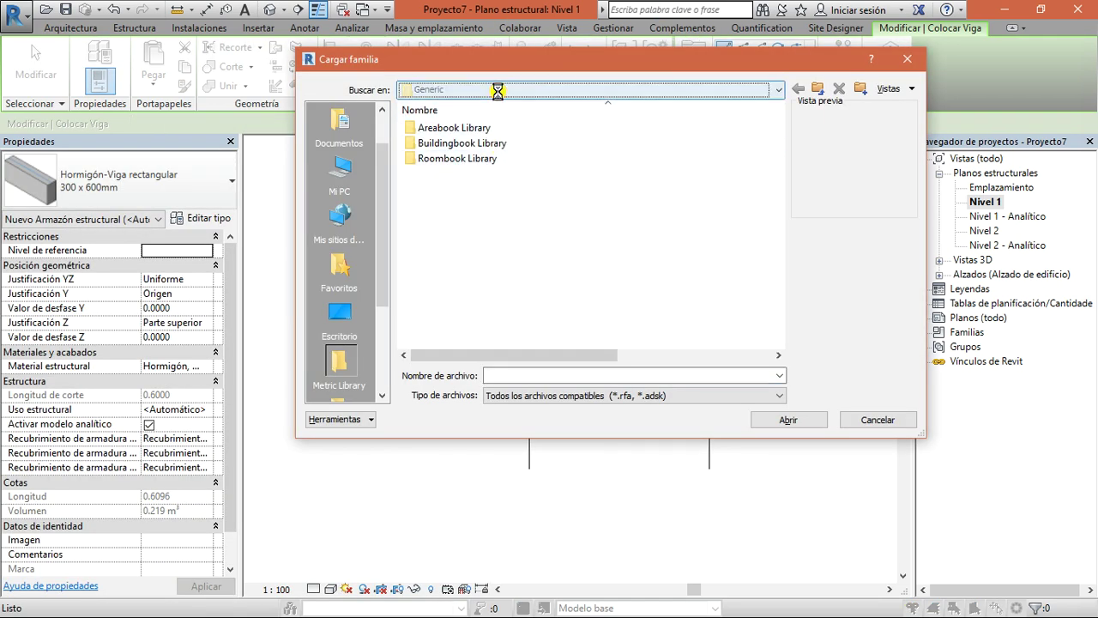
left_click(497, 90)
left_click(498, 178)
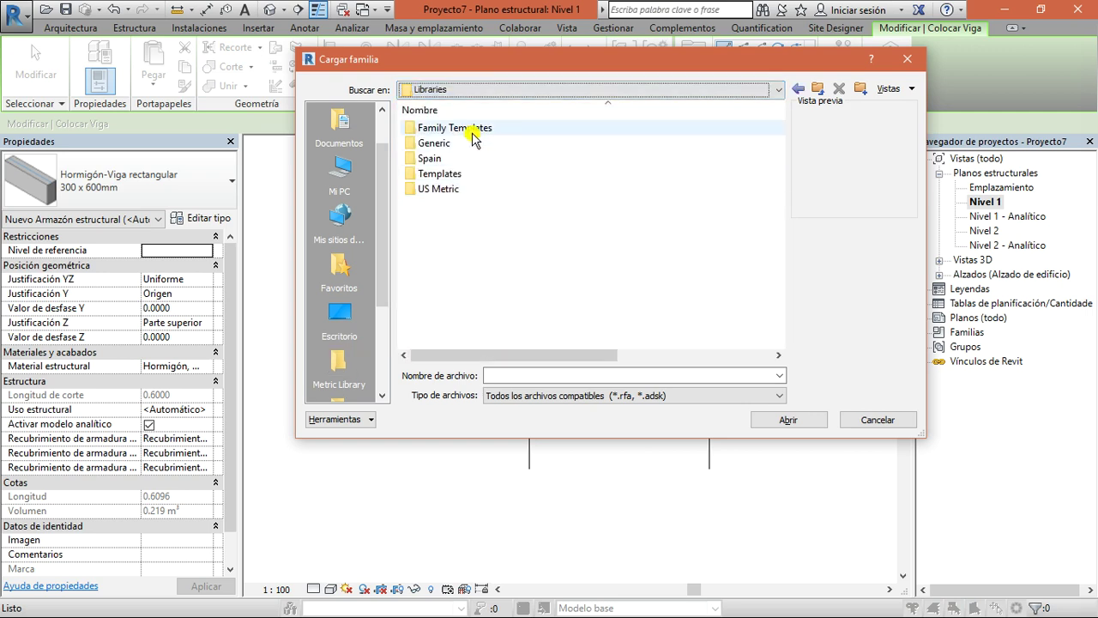
double_click(457, 159)
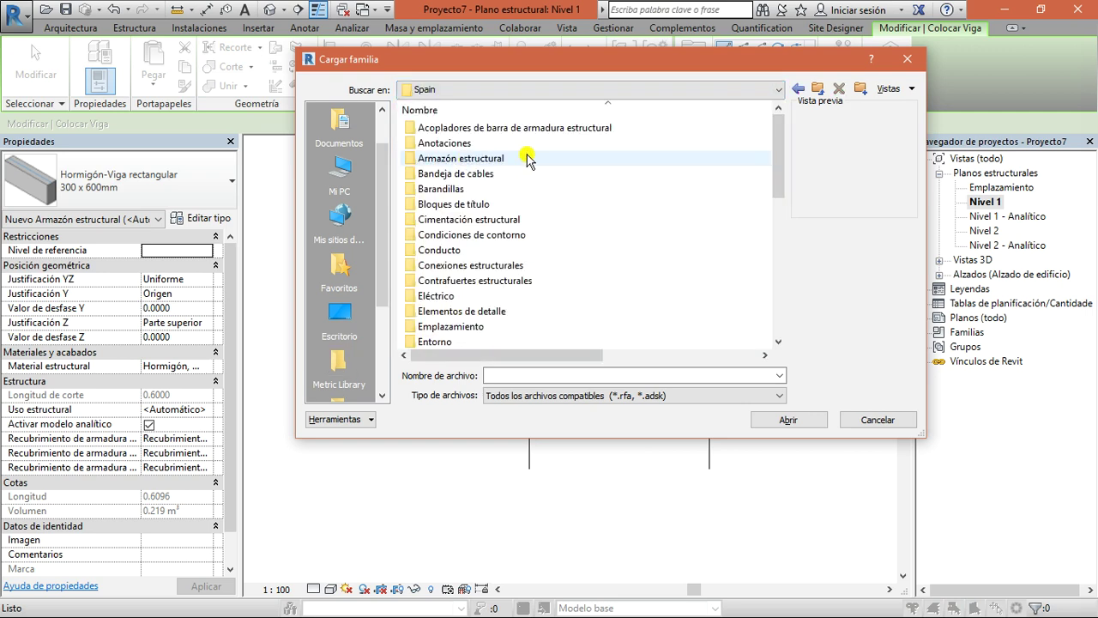
left_click(526, 162)
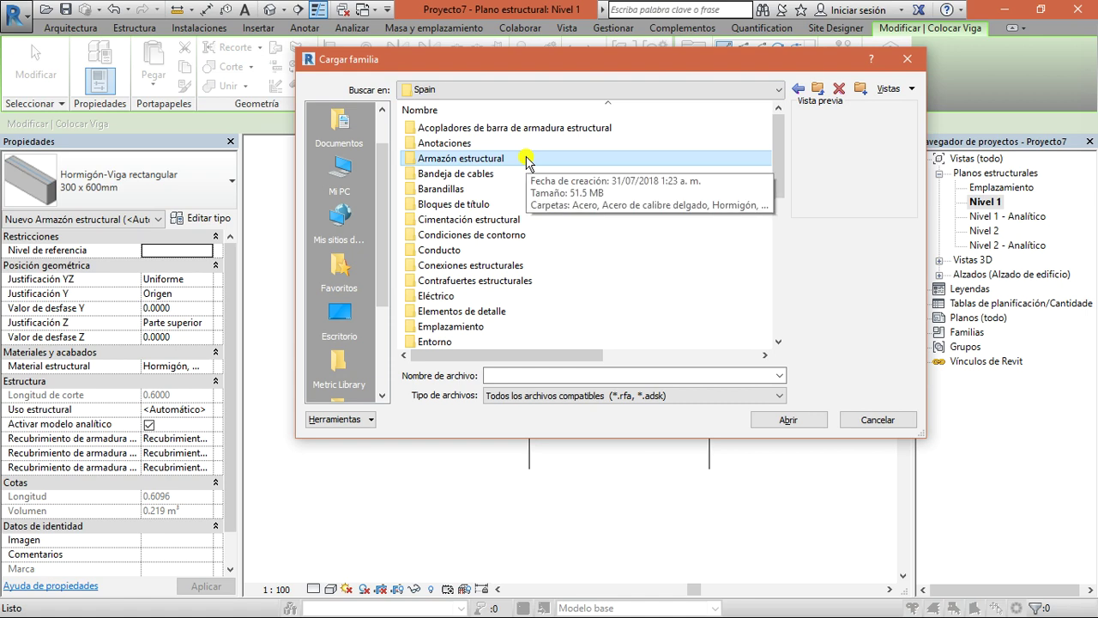
double_click(526, 161)
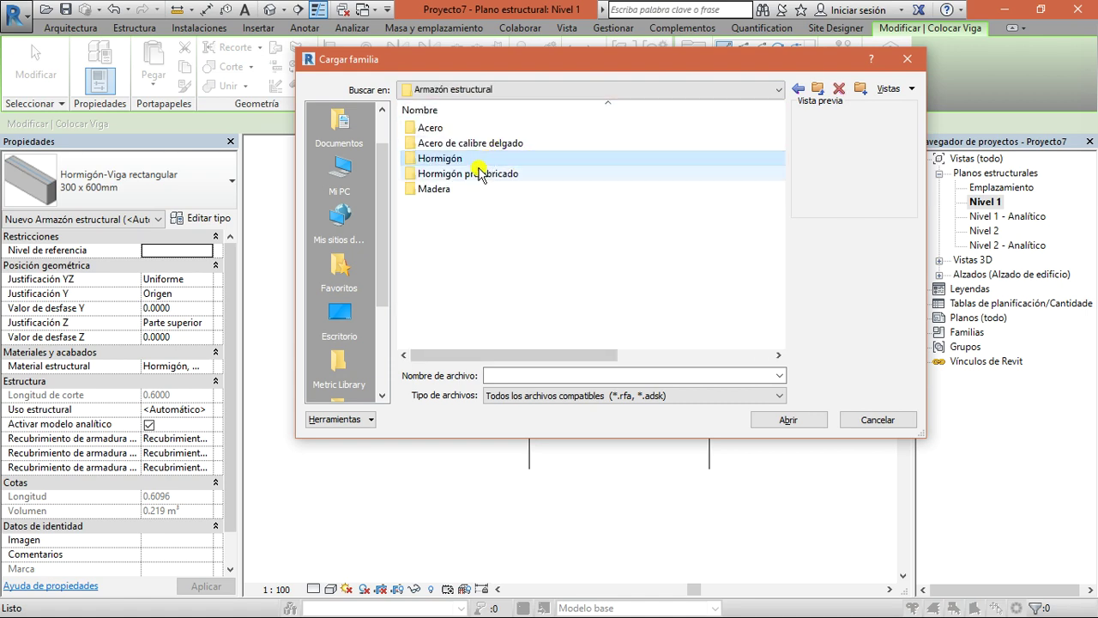
left_click(434, 189)
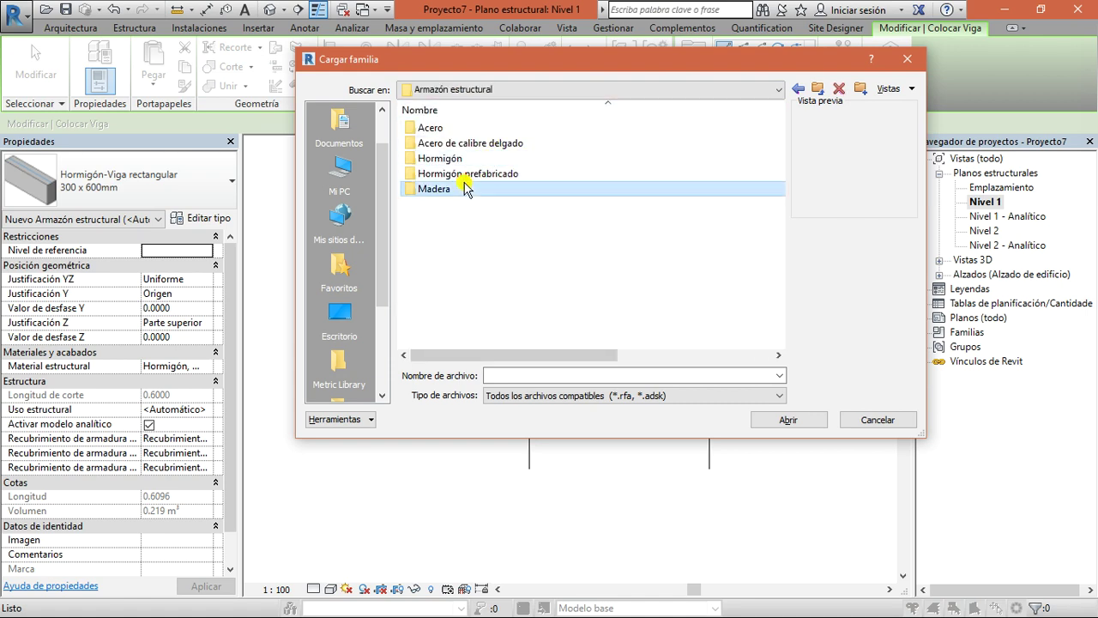
left_click(908, 62)
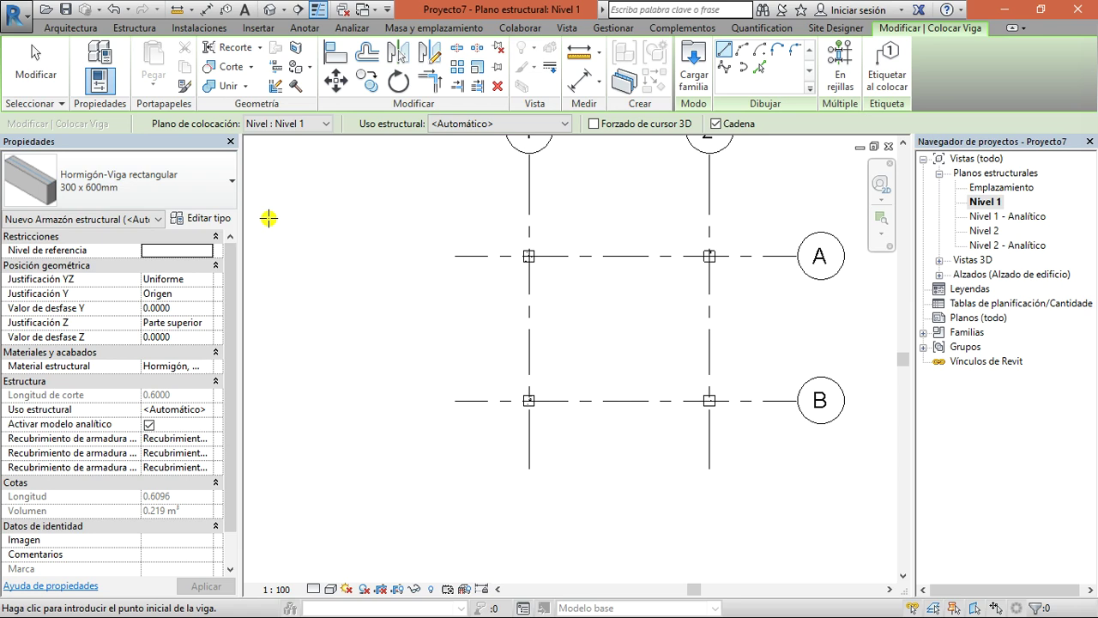
- Set the beam placement plane to Nivel 2 and keep the structural use as <Automático>
scroll(536, 270, "up", 2)
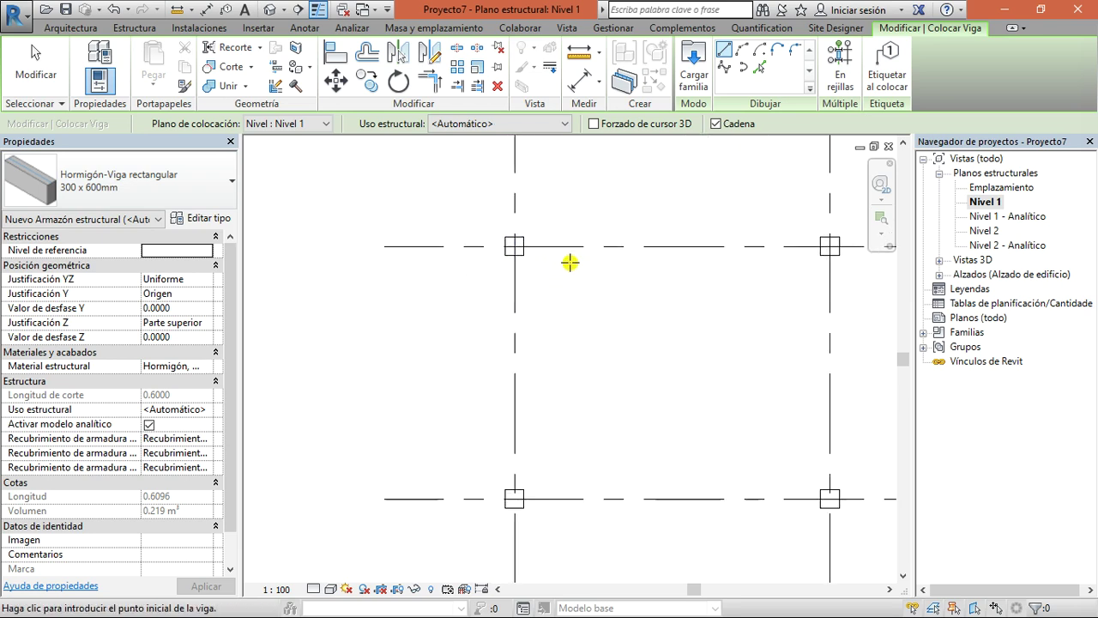
scroll(660, 382, "down", 1)
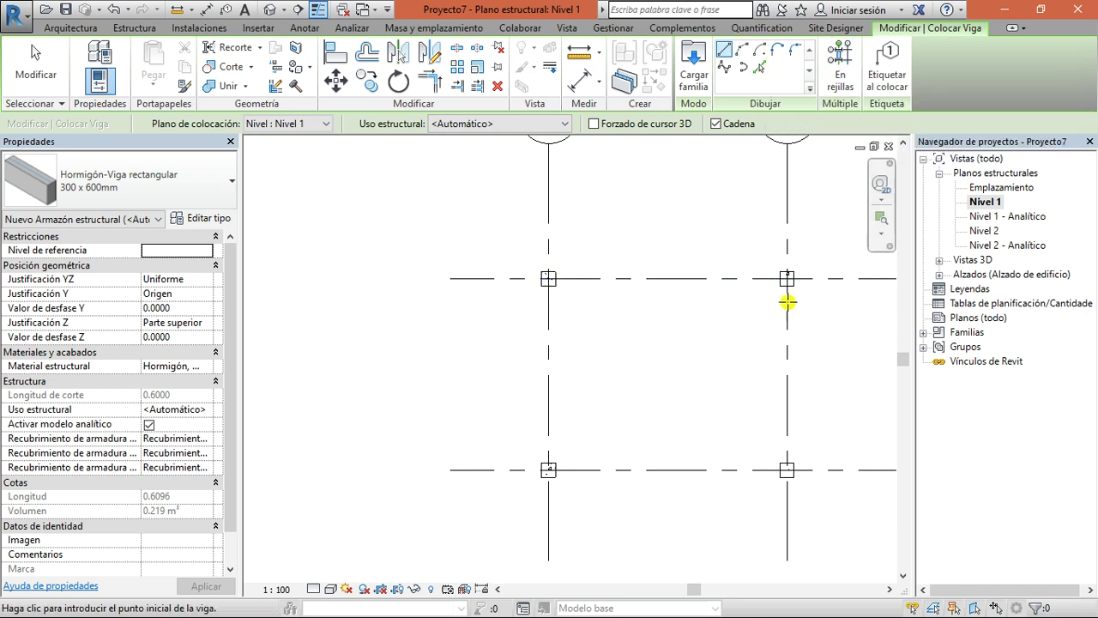
scroll(741, 271, "up", 2)
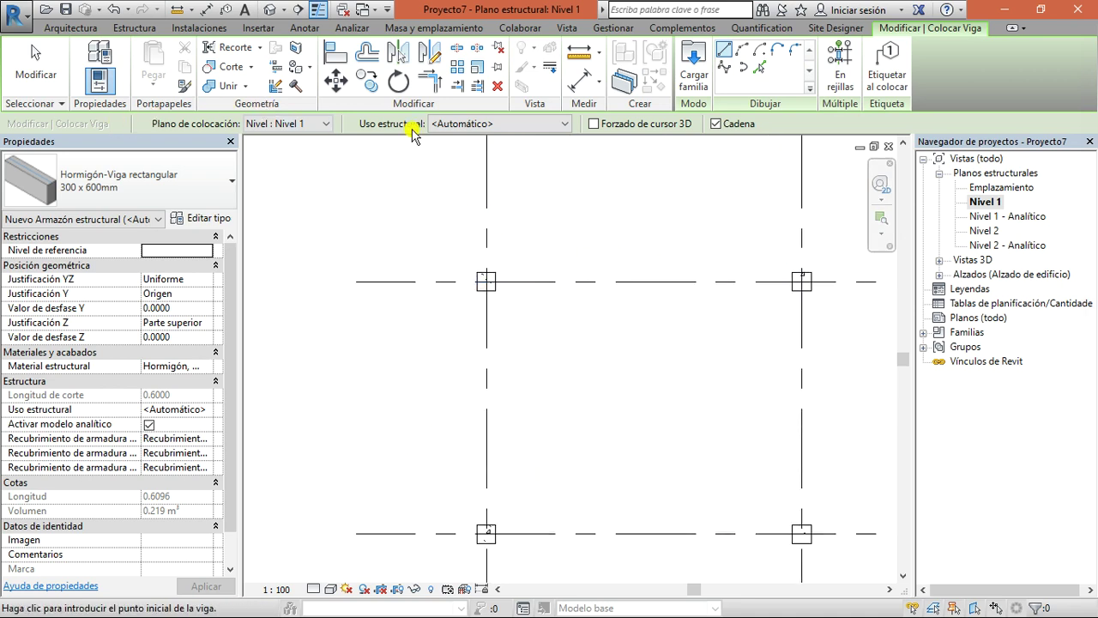
left_click(277, 123)
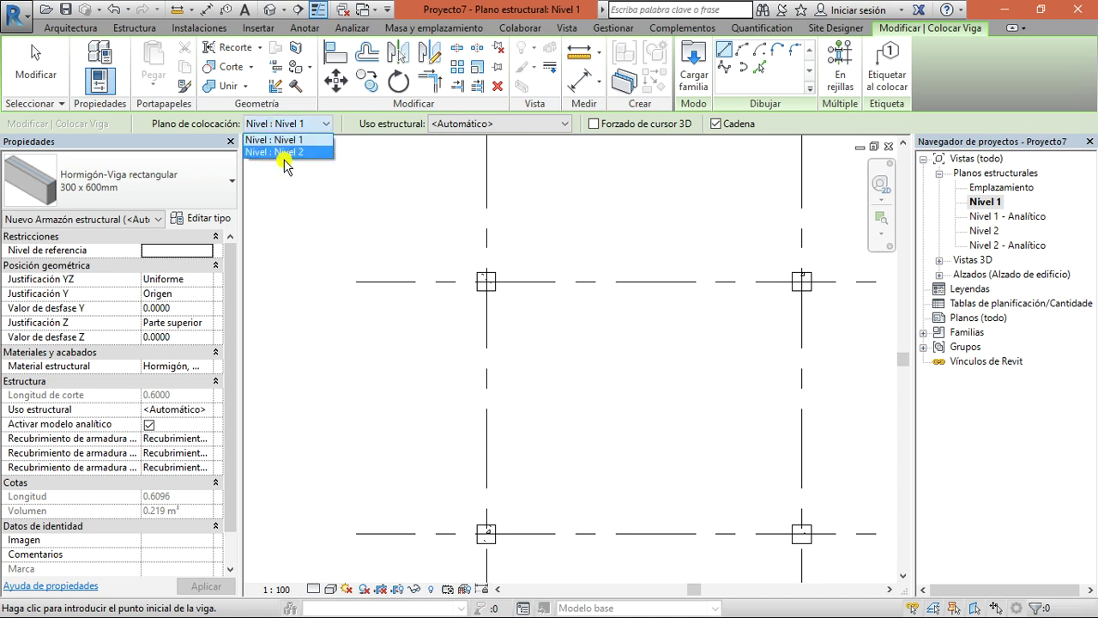
left_click(290, 152)
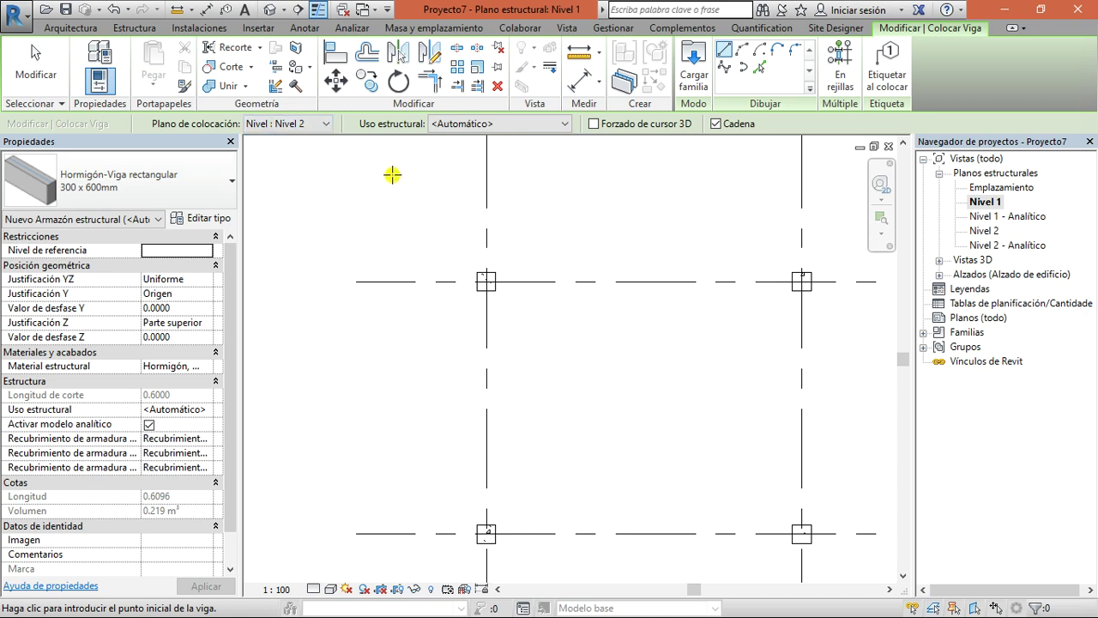
left_click(451, 129)
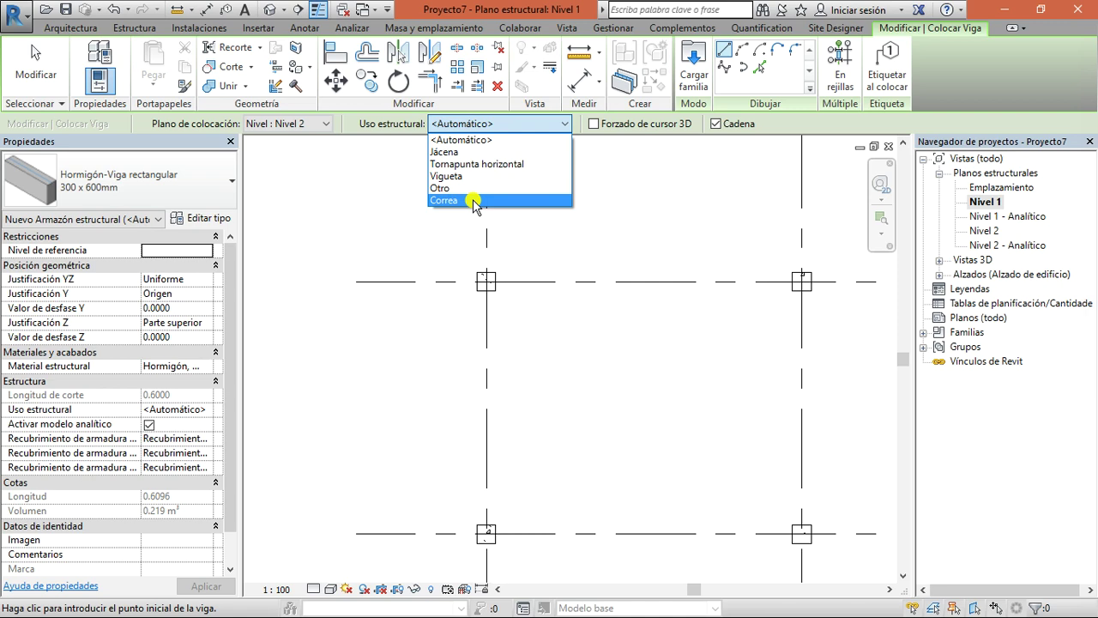
left_click(513, 142)
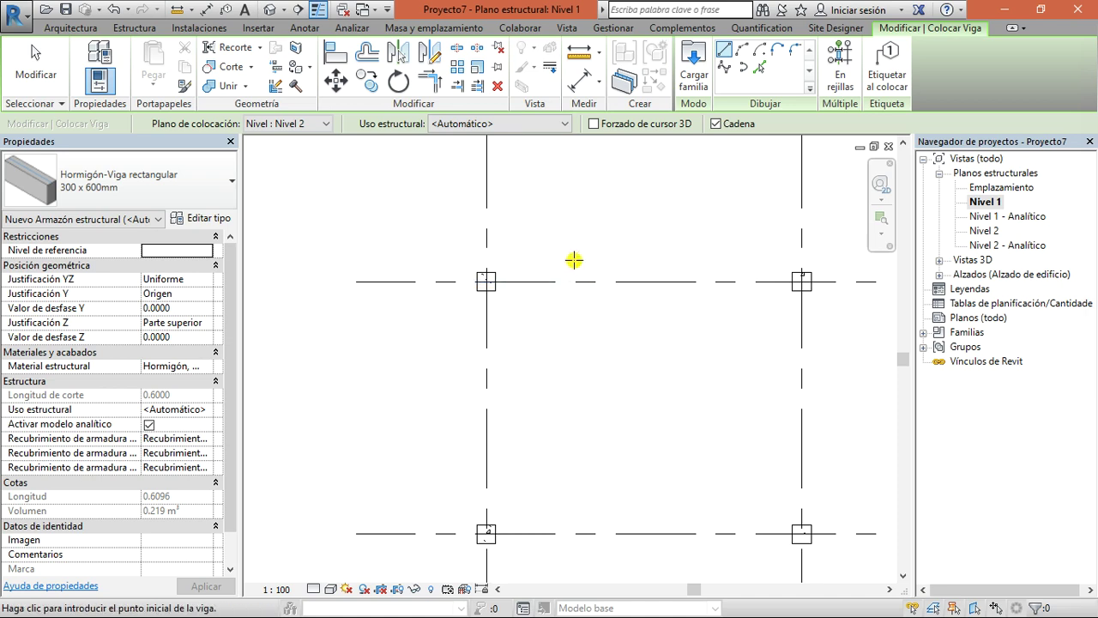
left_click(486, 281)
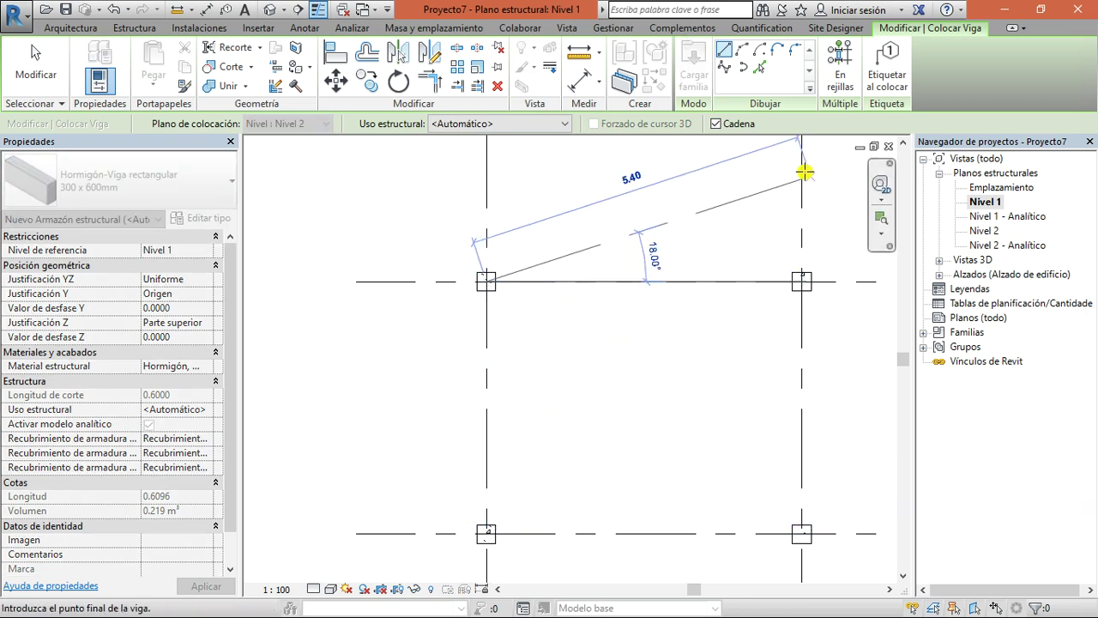
key("Escape")
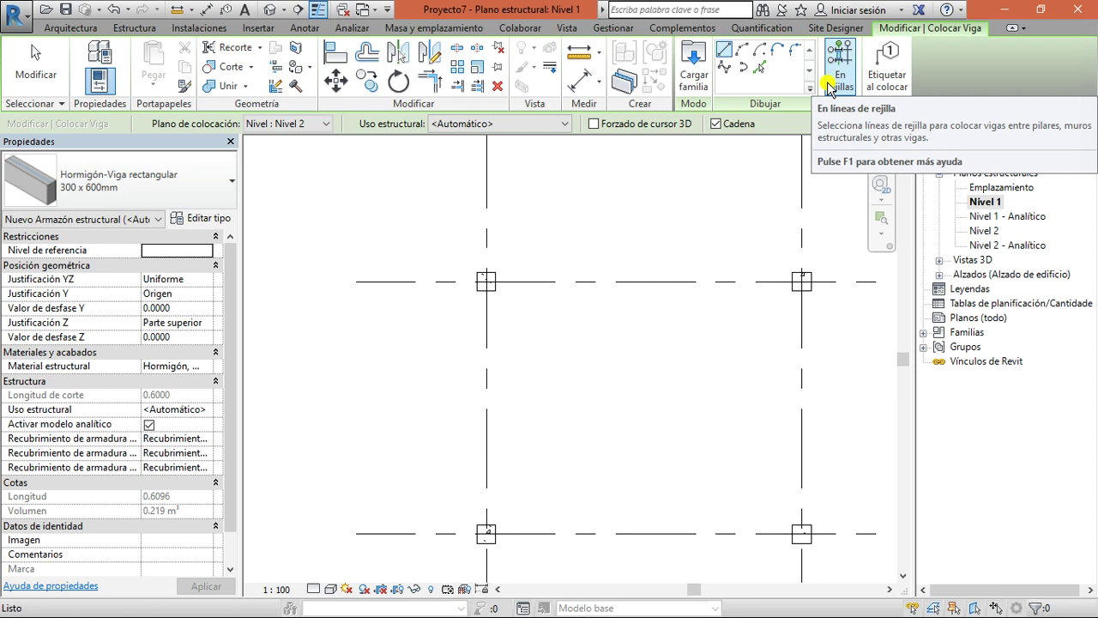
scroll(686, 397, "down", 4)
scroll(726, 453, "up", 3)
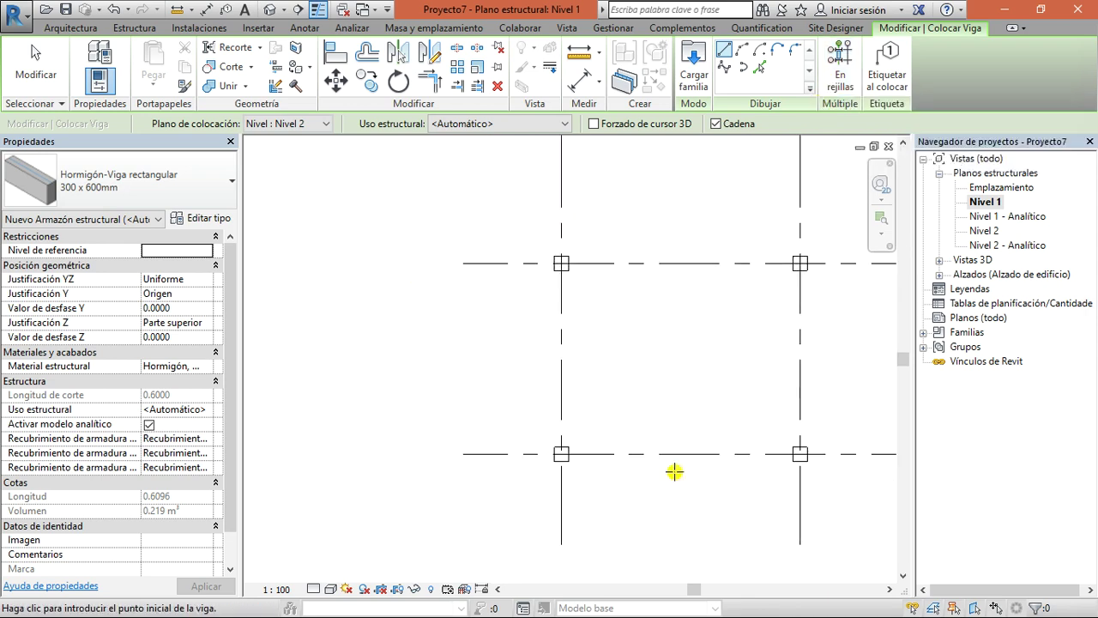
scroll(595, 258, "down", 1)
scroll(818, 247, "up", 1)
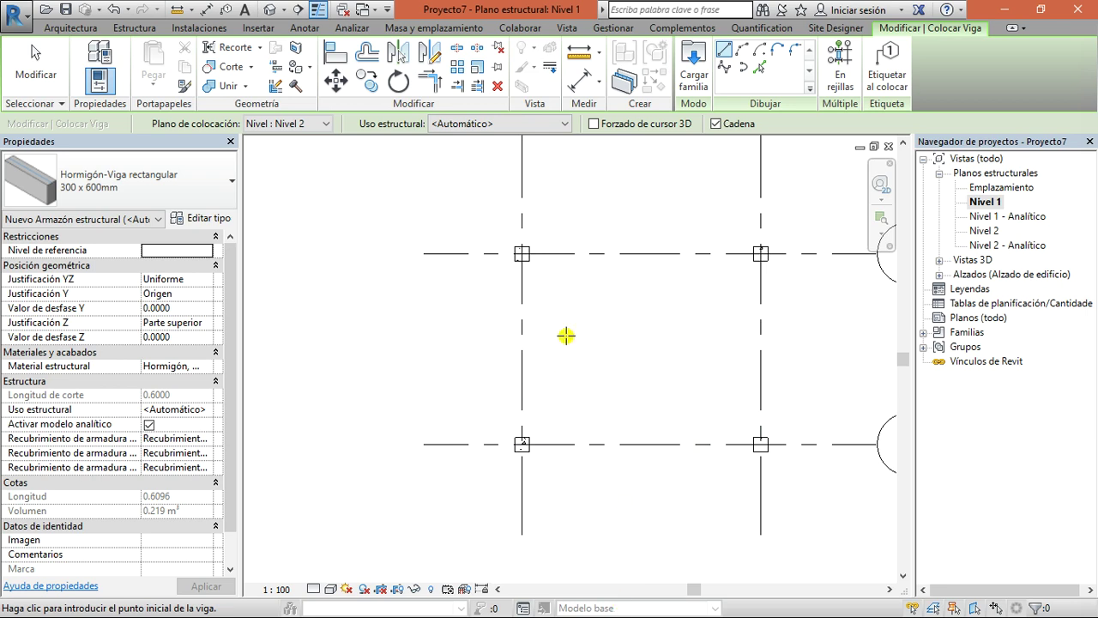
- Place beams on grid lines between the columns, using grids 1, 2, A and B together
left_click(838, 82)
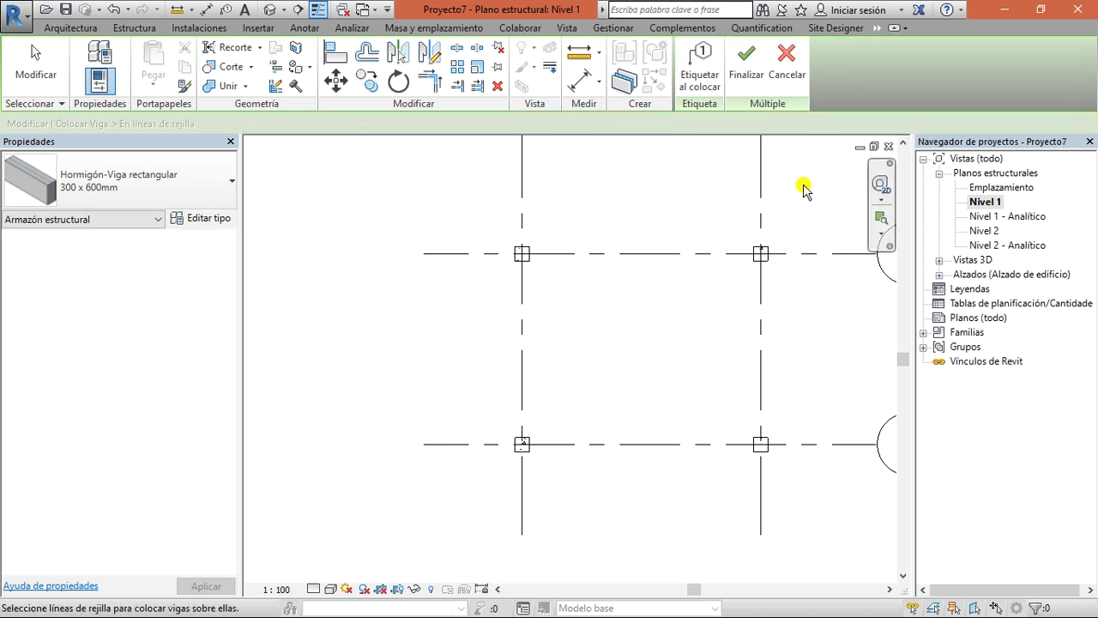
left_click_drag(807, 180, 363, 498)
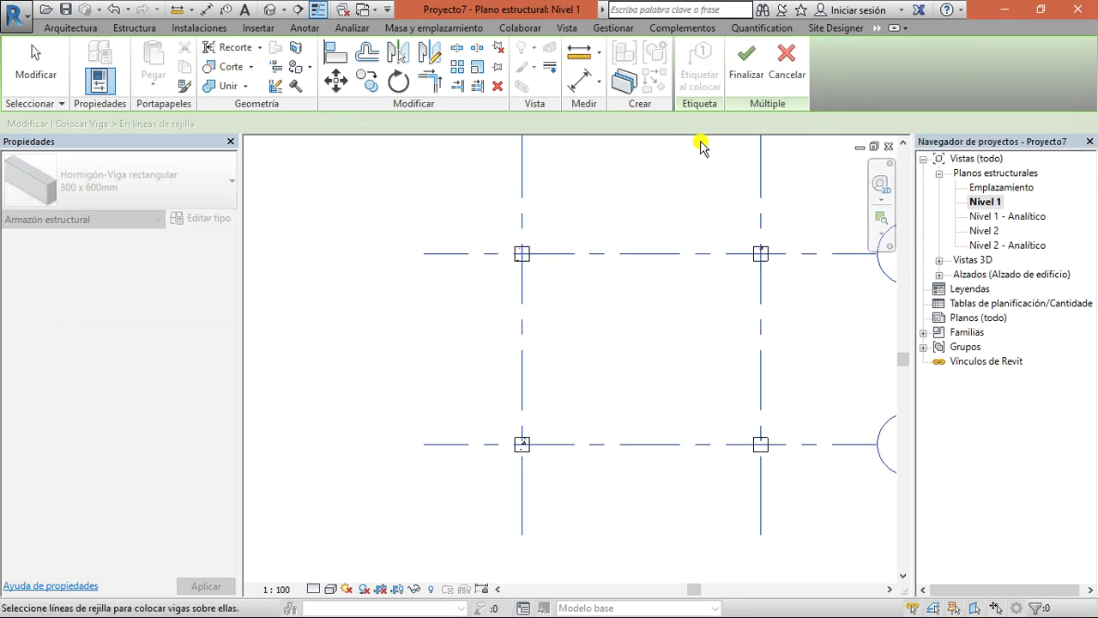
left_click(743, 58)
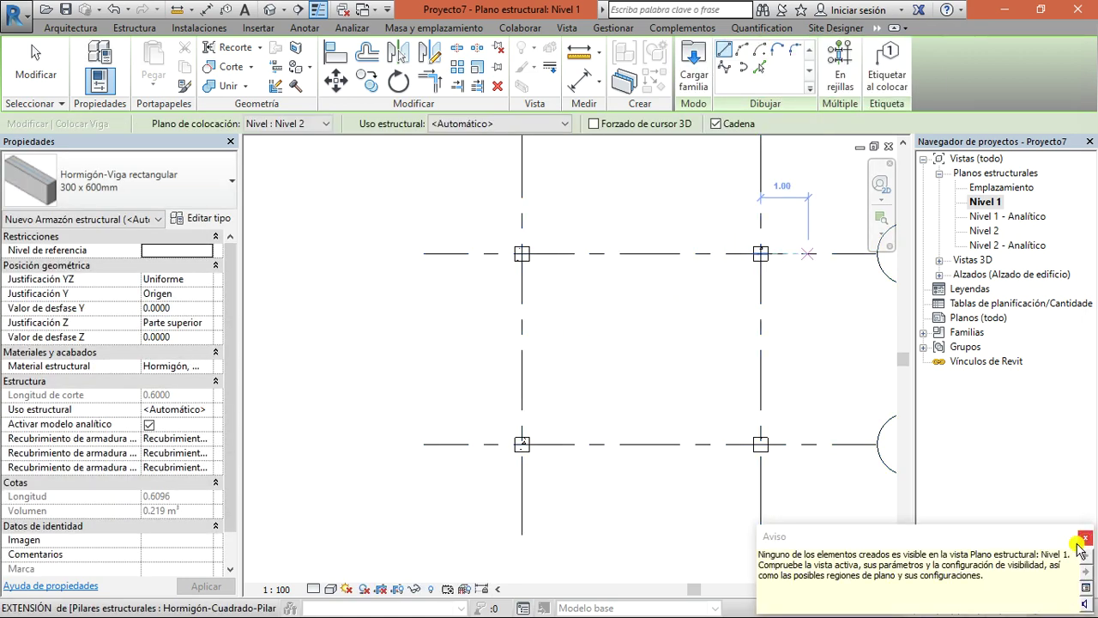
- Open the Nivel 2 structural plan and the default 3D view to examine the beams and columns
double_click(981, 234)
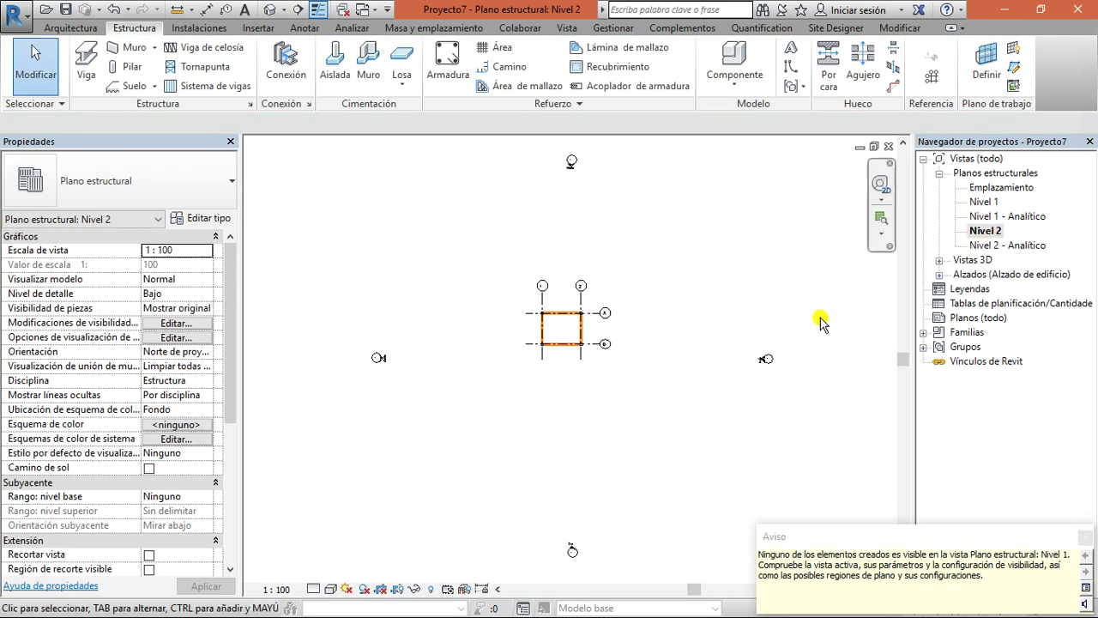
scroll(549, 333, "up", 5)
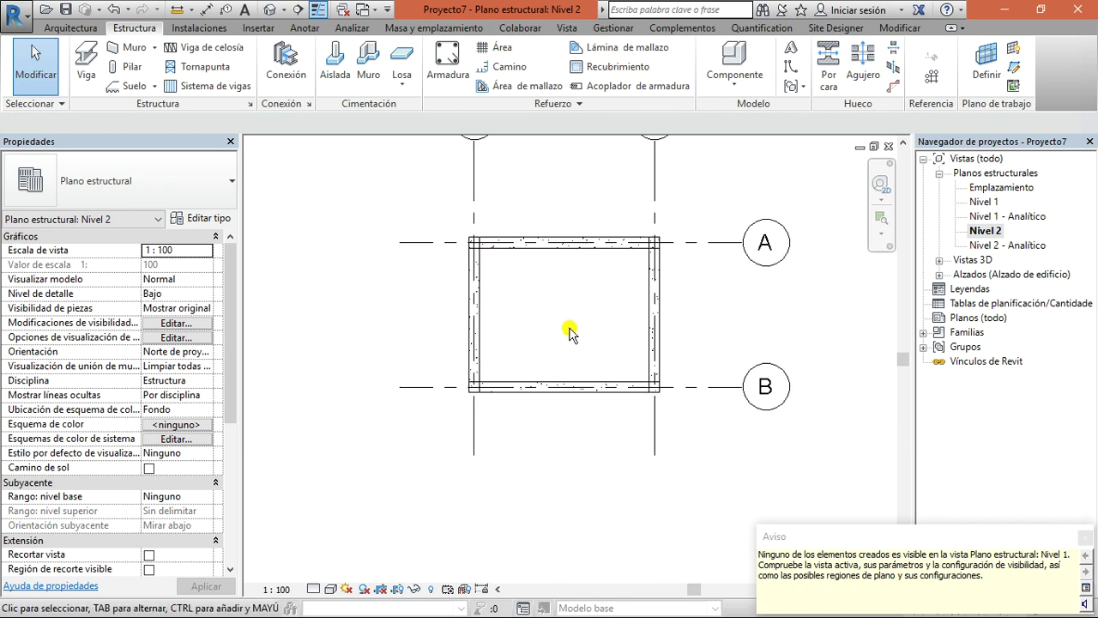
left_click(1084, 536)
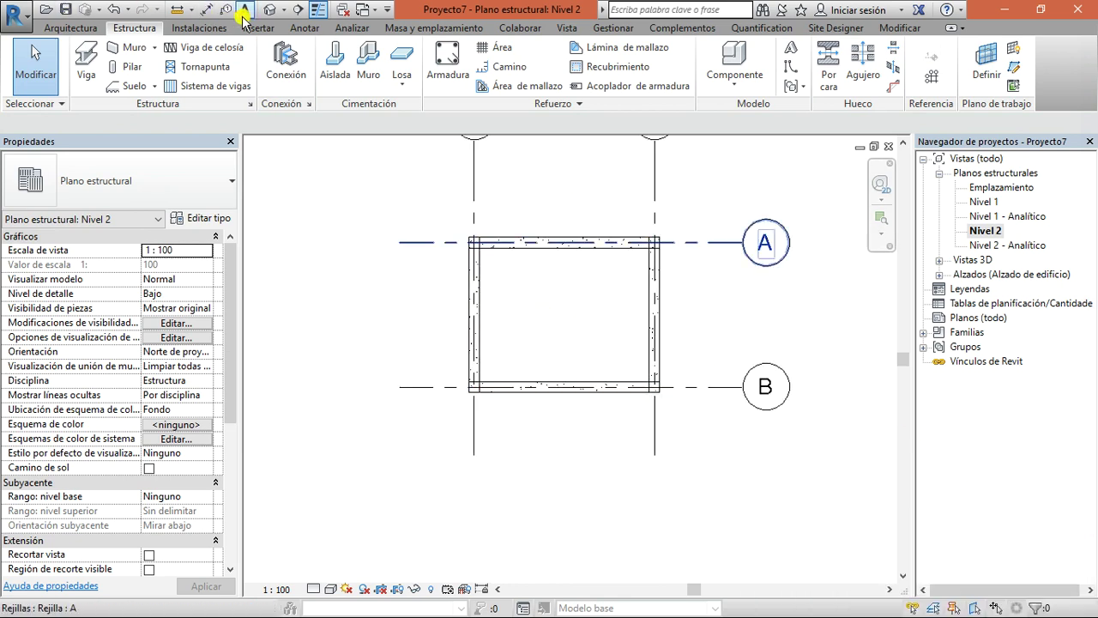
left_click(269, 10)
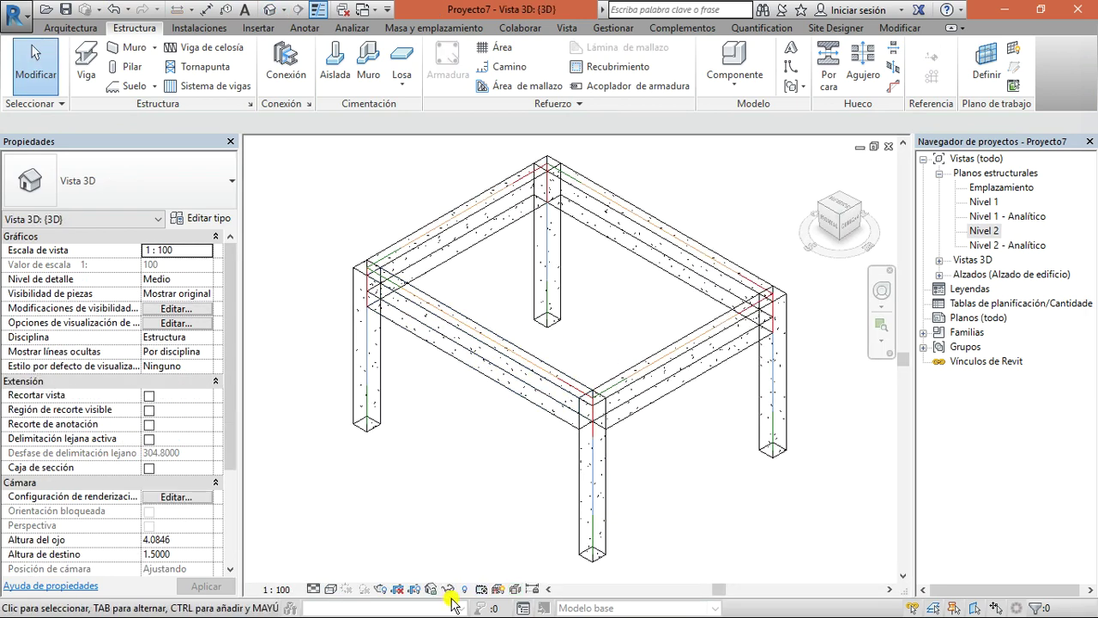
- Hide the analytical model in the 3D view and look over the beams and columns
left_click(501, 590)
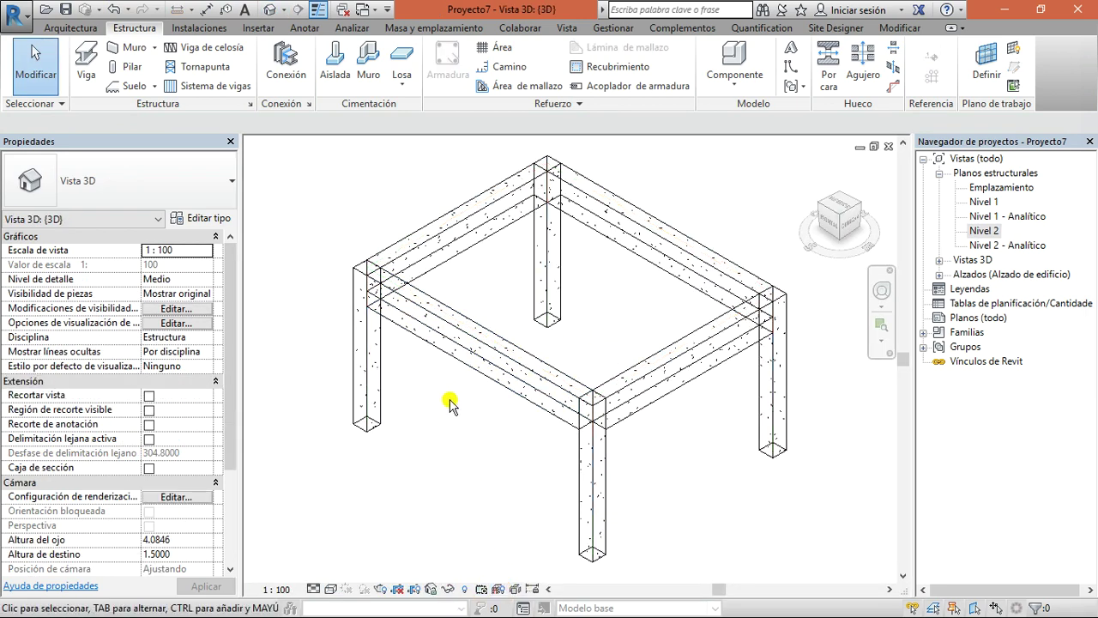
scroll(569, 453, "up", 3)
scroll(637, 382, "down", 2)
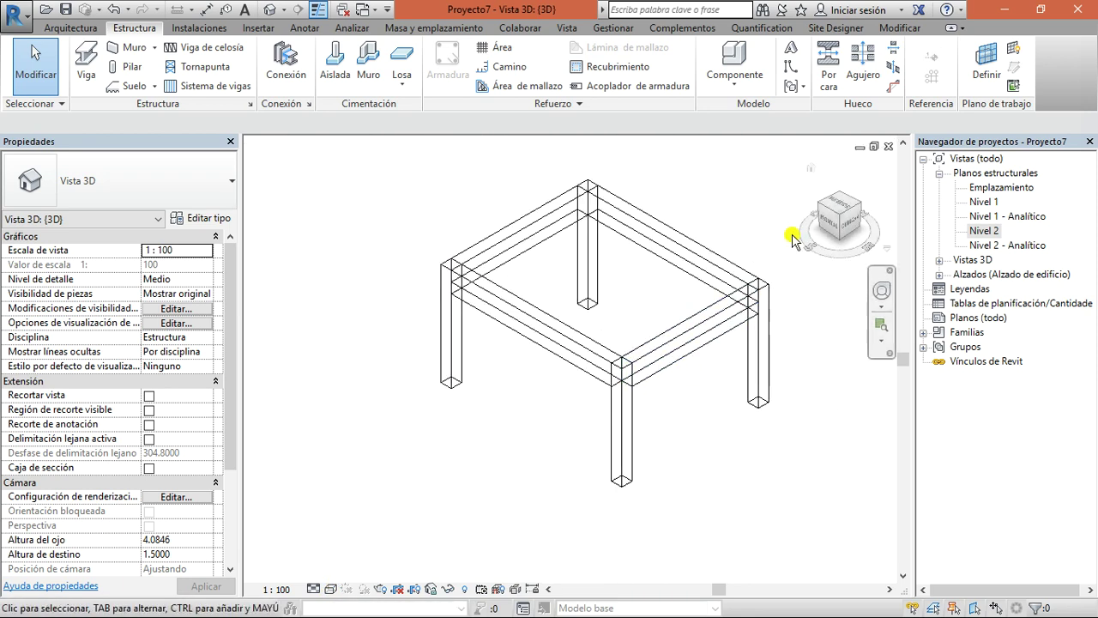
mouse_move(838, 220)
left_mouse_down()
mouse_move(806, 585)
mouse_move(782, 210)
mouse_move(835, 295)
mouse_move(876, 325)
mouse_move(875, 380)
left_mouse_up()
- Review the placement properties of a new 300 x 600mm rectangular concrete beam, including its reference level and analytical model setting, without placing one
left_click(86, 61)
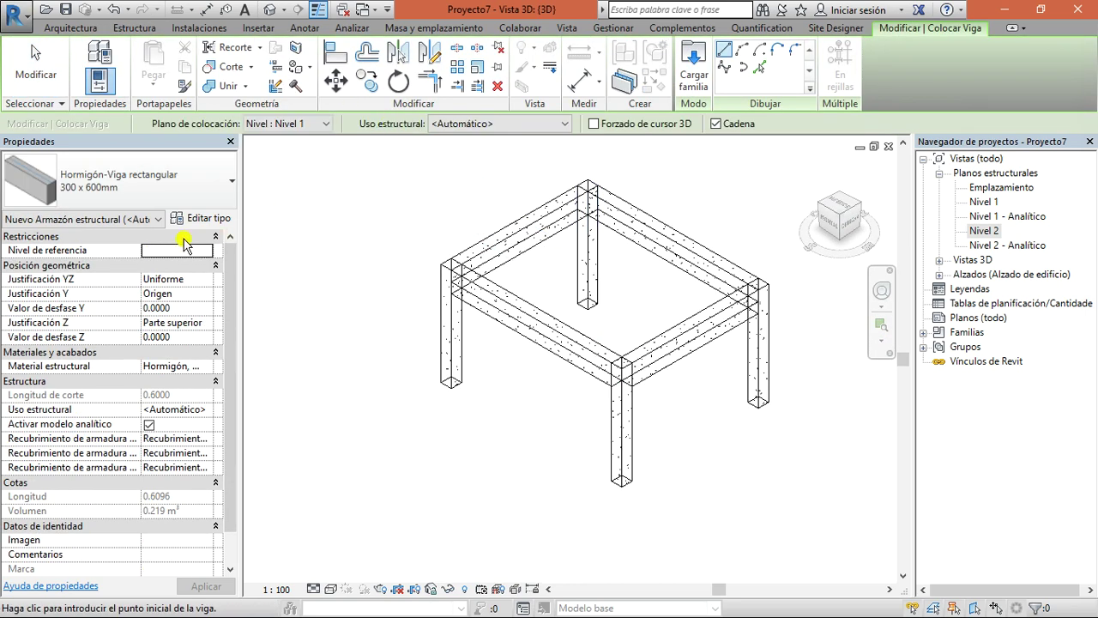
scroll(180, 344, "down", 1)
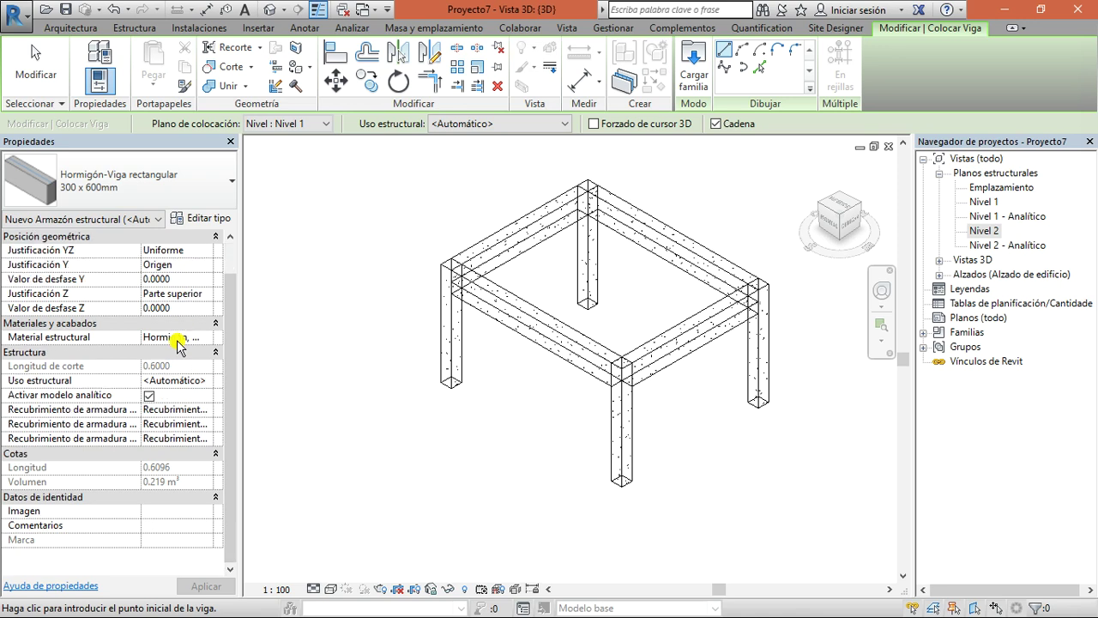
scroll(174, 390, "up", 1)
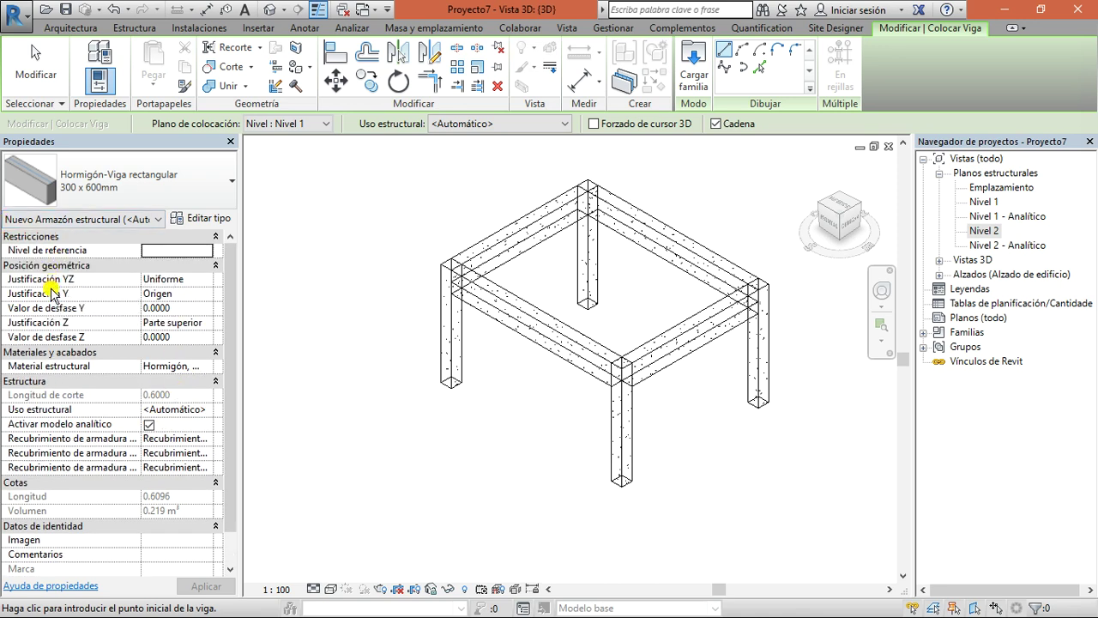
left_click(212, 253)
left_click(209, 250)
left_click(210, 254)
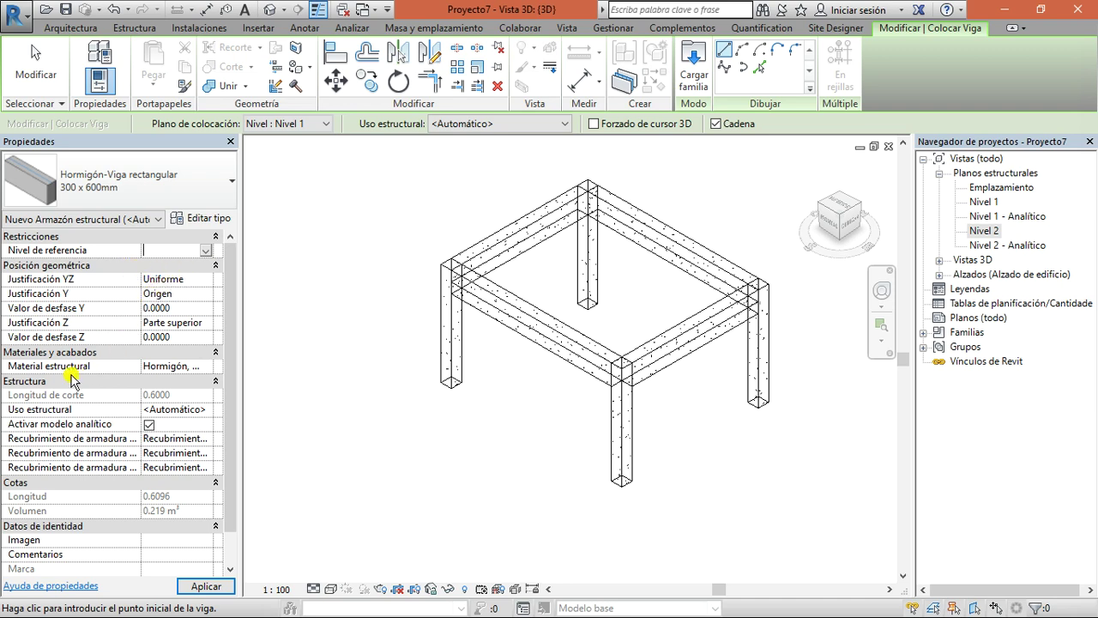
scroll(103, 489, "down", 1)
scroll(103, 490, "up", 1)
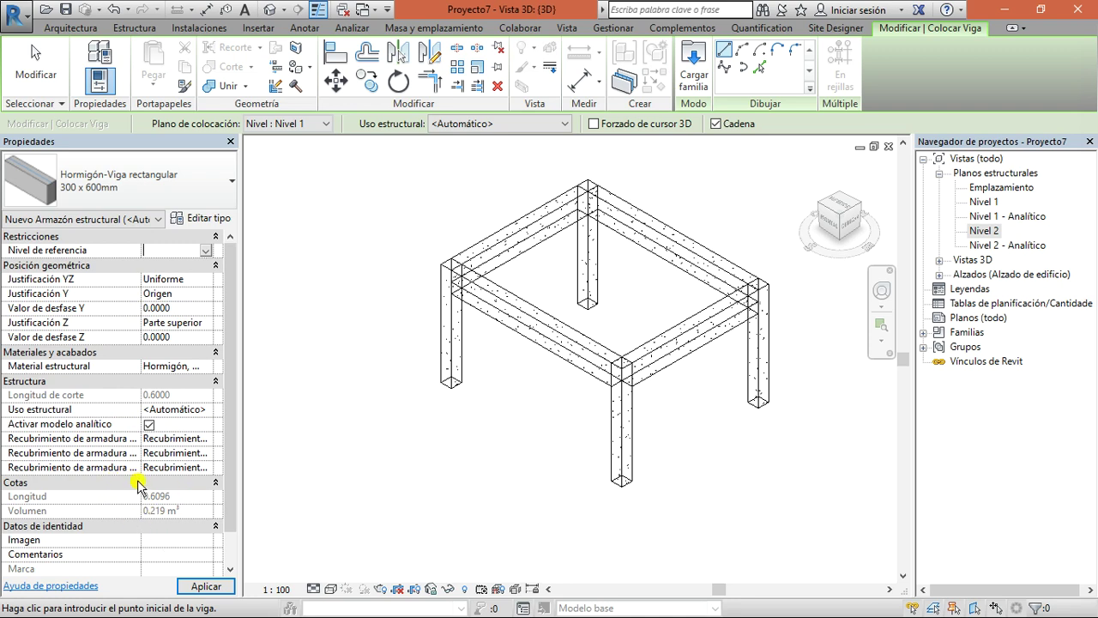
left_click(149, 426)
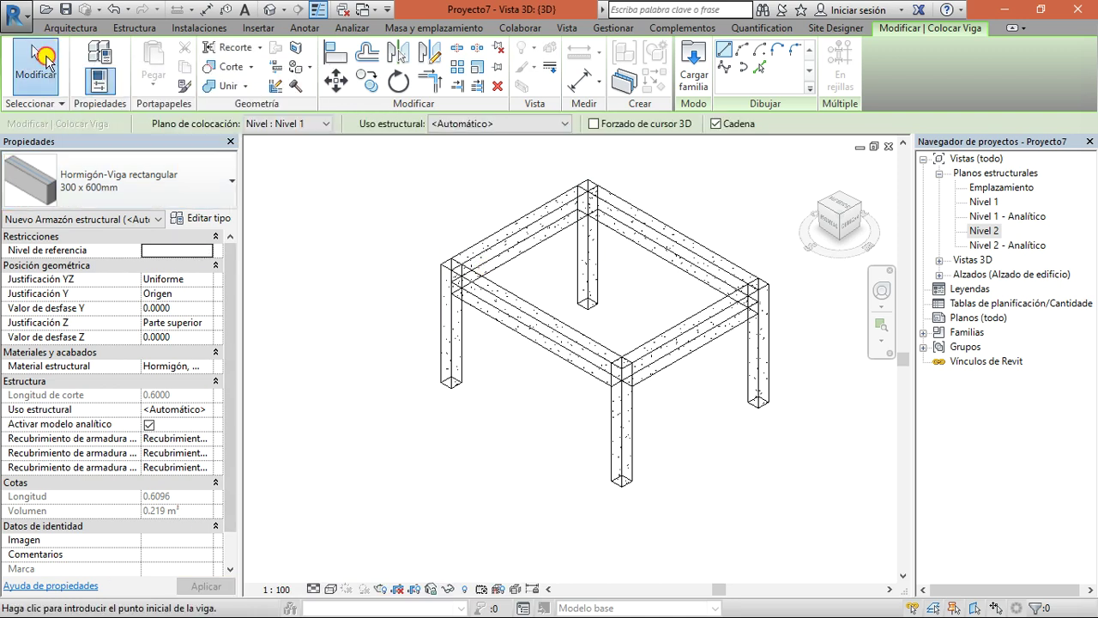
left_click(44, 62)
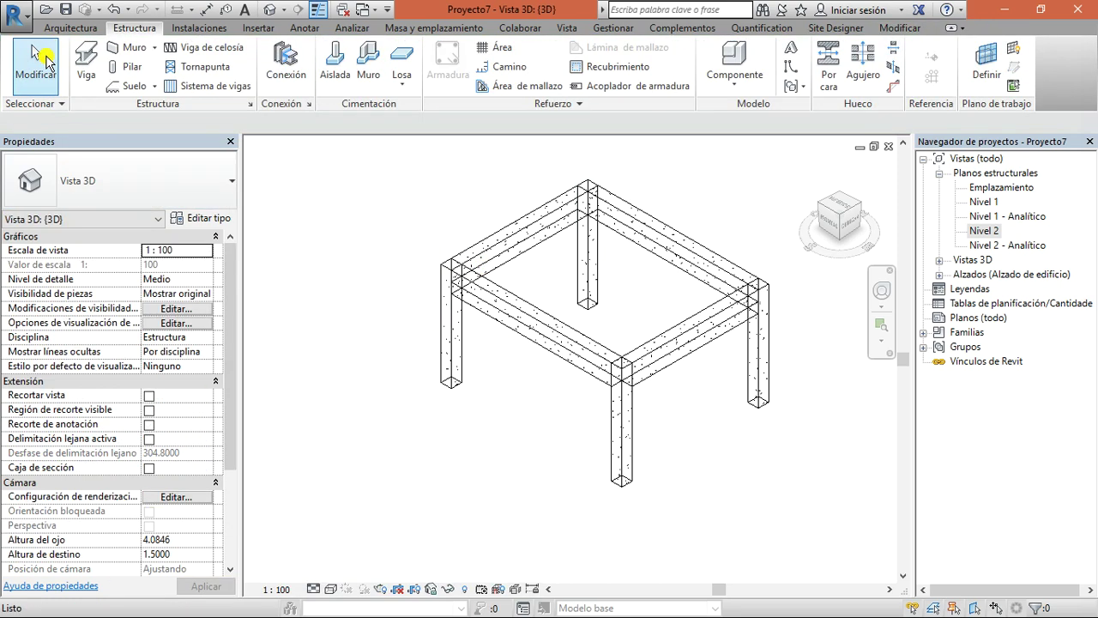
- Set the 3D view's visual style to Realista and inspect the concrete beams and columns
left_click(330, 588)
left_click(354, 555)
scroll(635, 399, "up", 3)
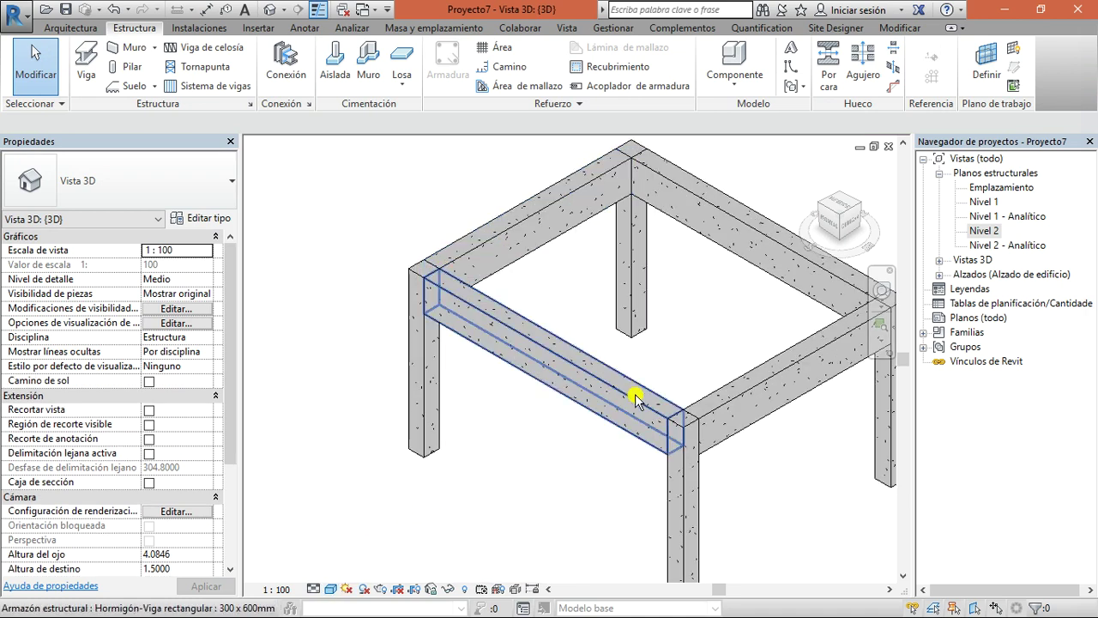
left_click(634, 399)
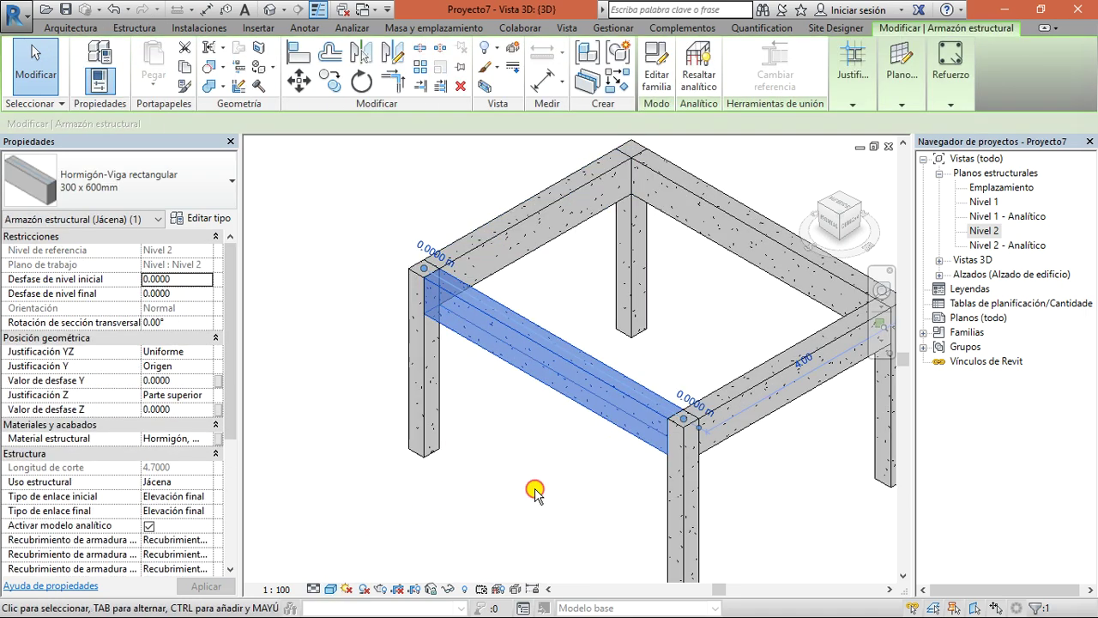
left_click(536, 489)
scroll(535, 489, "down", 3)
mouse_move(863, 220)
left_mouse_down()
mouse_move(846, 204)
mouse_move(841, 214)
mouse_move(835, 194)
mouse_move(740, 320)
left_mouse_up()
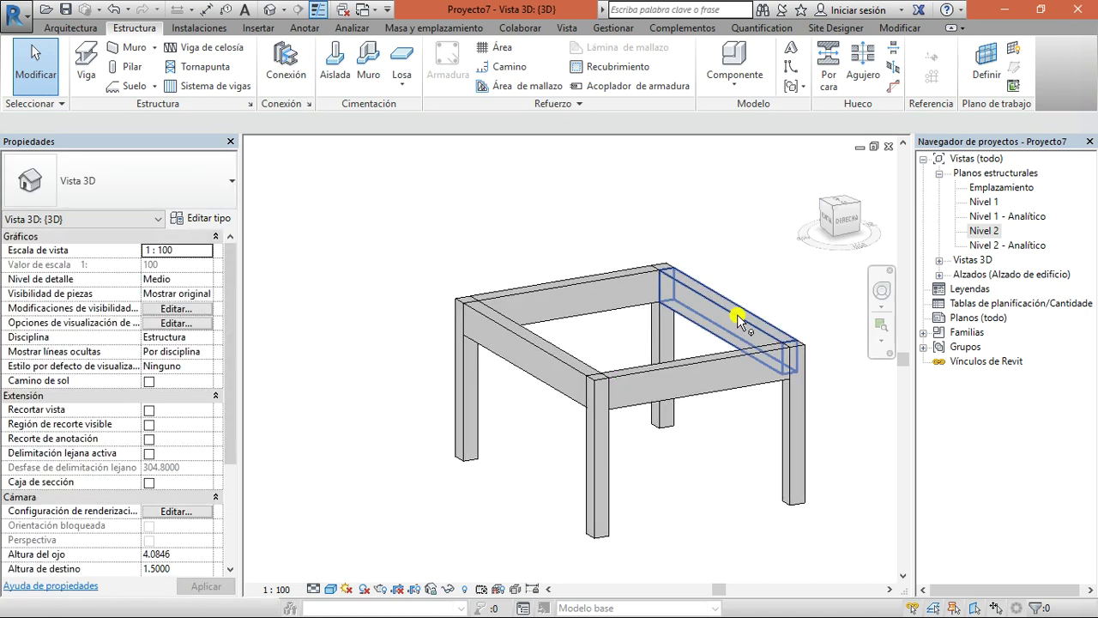
- Show the analytical model in the 3D view and set the visual style to Estructura alámbrica
left_click(499, 591)
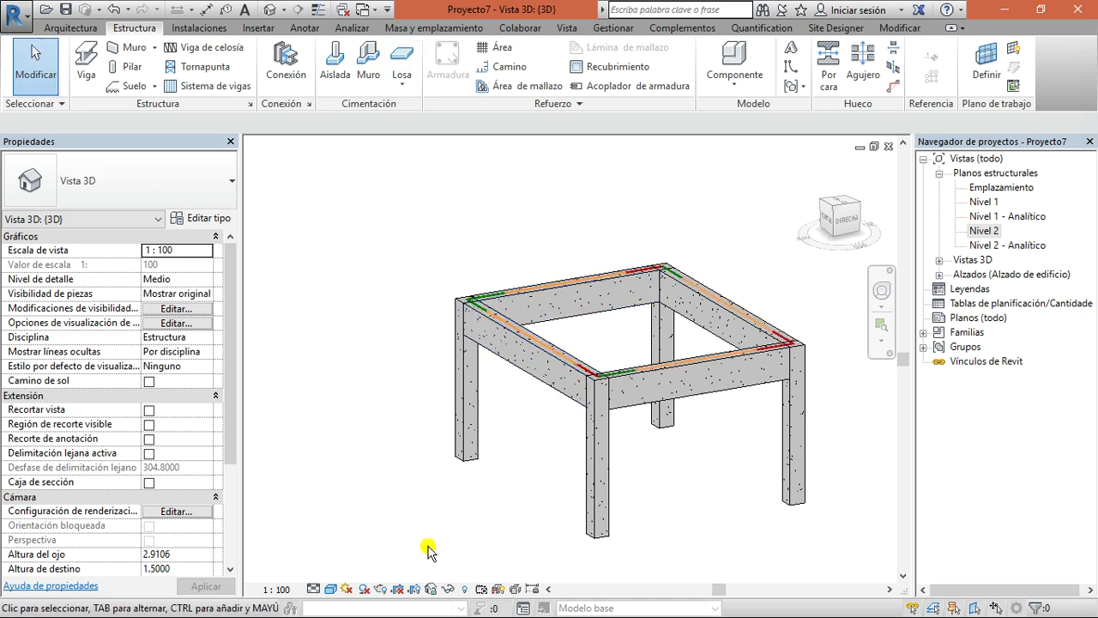
scroll(608, 385, "up", 2)
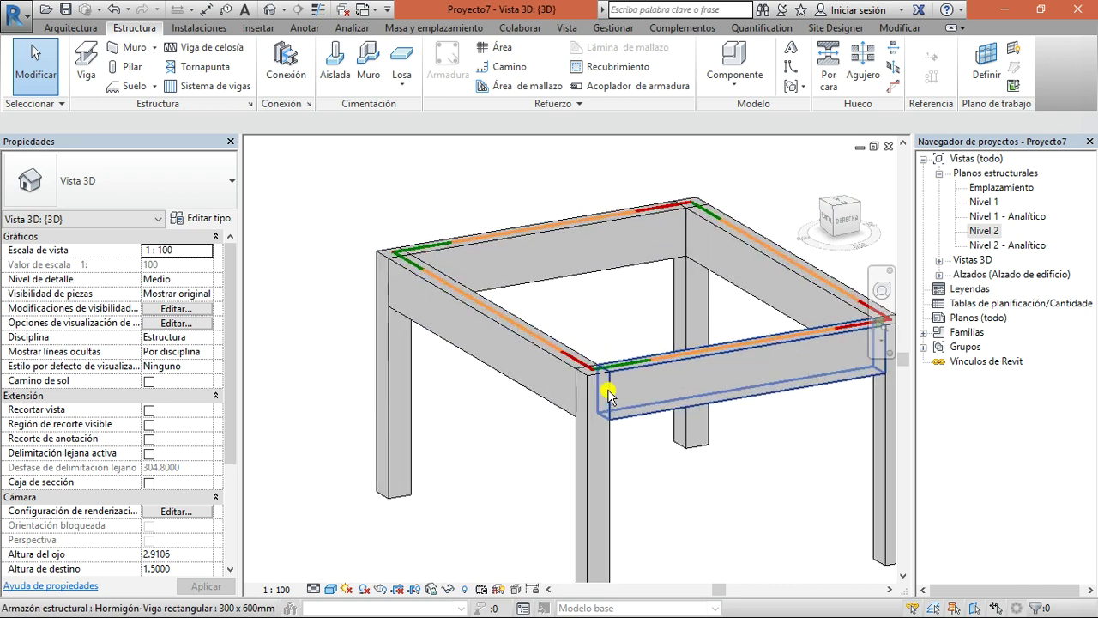
left_click(333, 589)
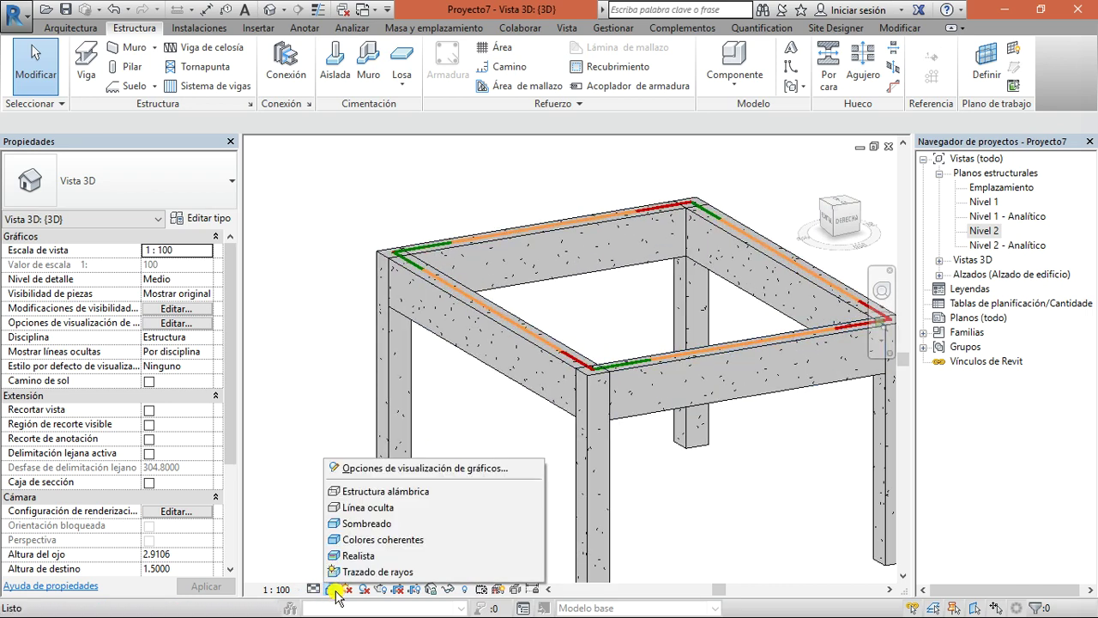
left_click(367, 489)
scroll(446, 347, "down", 2)
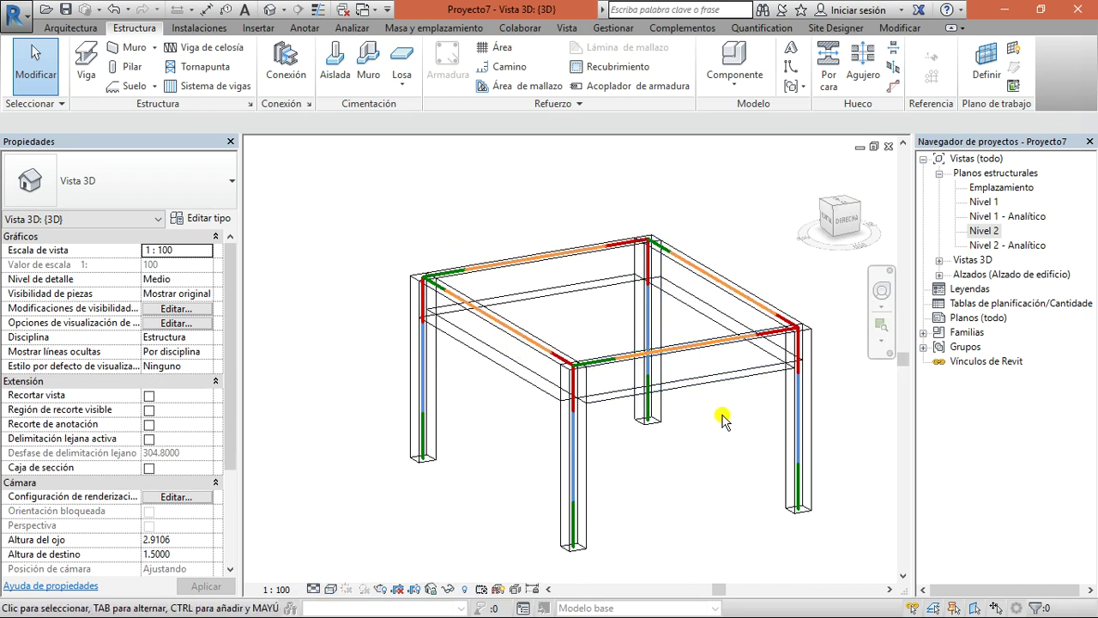
middle_click_drag(615, 515, 592, 493)
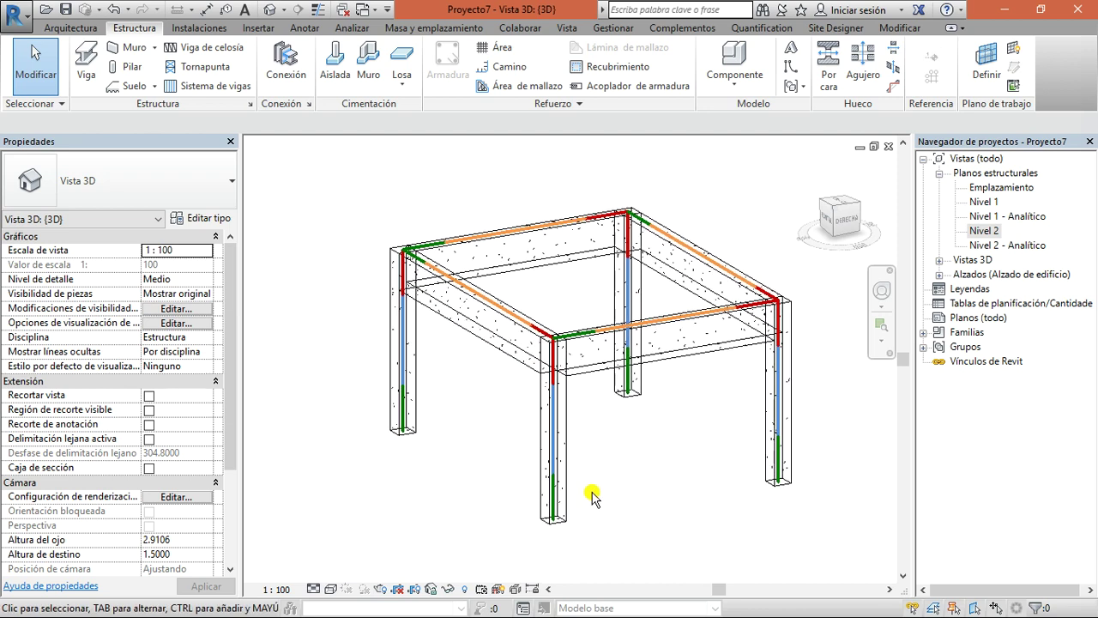
- Toggle the analytical model's visibility off and on, and examine the analytical lines where beams and columns meet
left_click(499, 588)
left_click(499, 589)
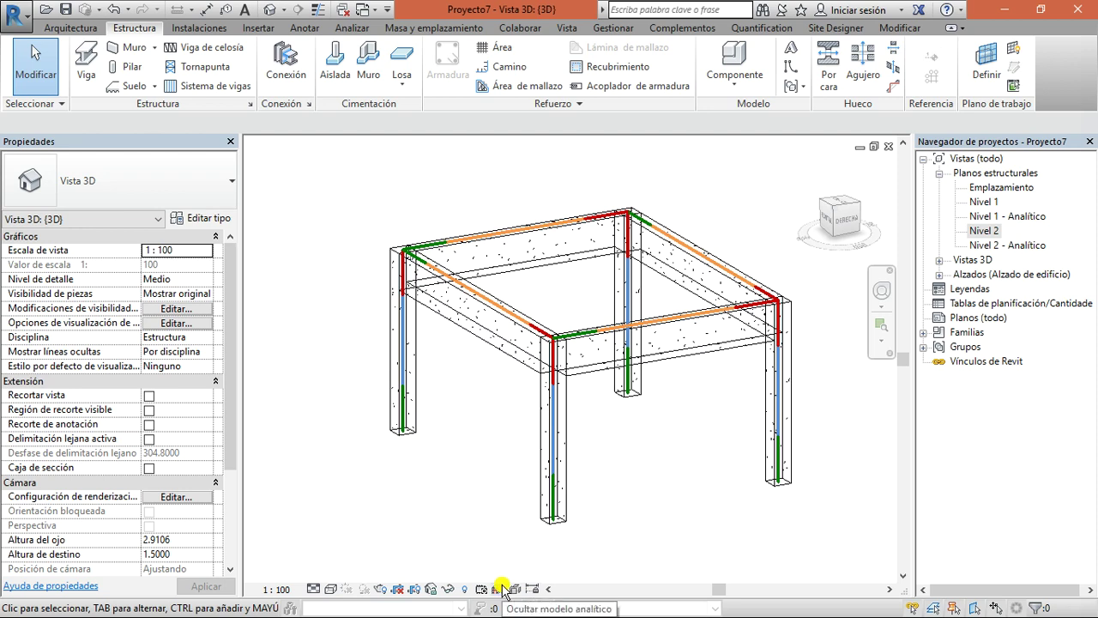
scroll(503, 503, "up", 3)
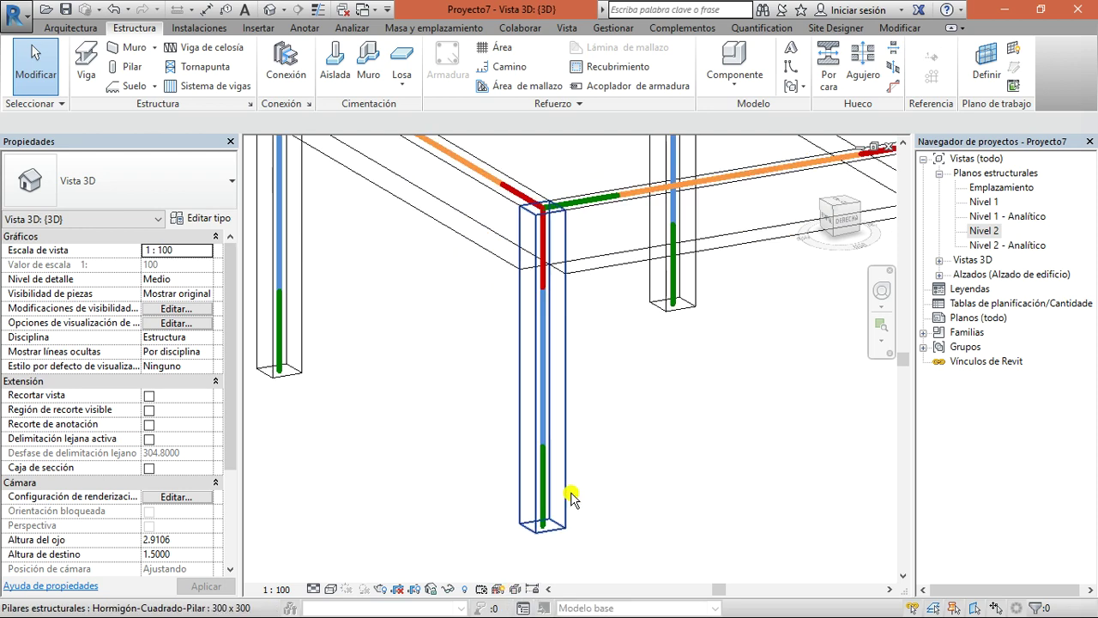
mouse_move(858, 182)
middle_mouse_down("shift")
mouse_move(821, 213)
mouse_move(804, 269)
mouse_move(804, 327)
mouse_move(861, 215)
mouse_move(863, 203)
mouse_move(839, 194)
mouse_move(870, 177)
mouse_move(883, 152)
mouse_move(872, 177)
mouse_move(875, 285)
mouse_move(258, 294)
mouse_move(320, 252)
mouse_move(338, 204)
middle_mouse_up("shift")
scroll(667, 284, "down", 5)
scroll(503, 214, "up", 8)
scroll(472, 248, "down", 6)
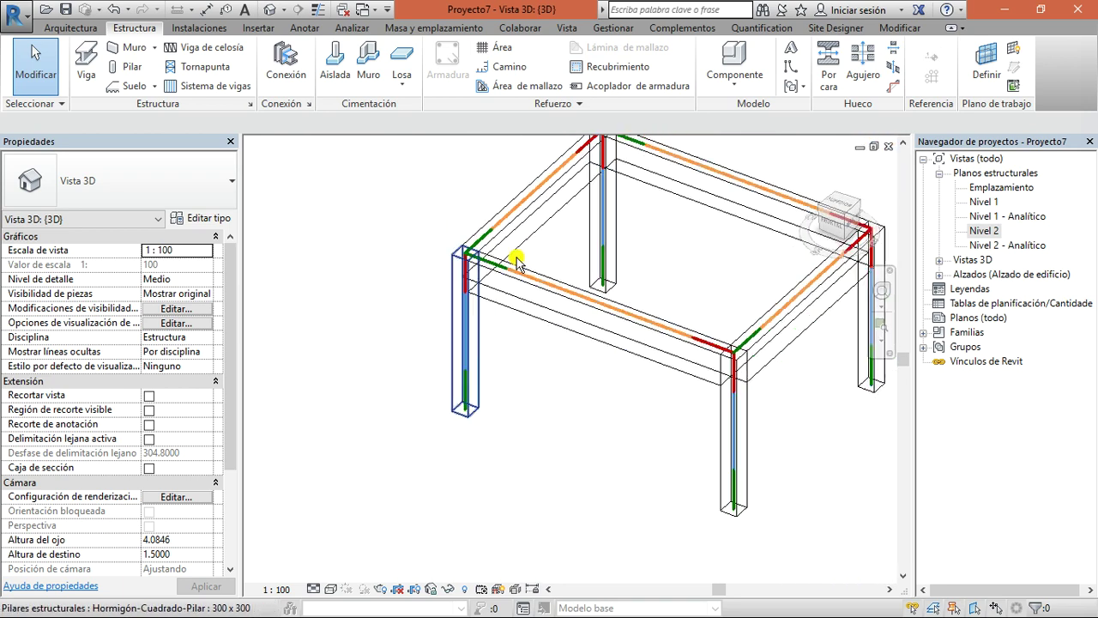
scroll(601, 296, "up", 5)
scroll(598, 292, "down", 6)
scroll(600, 334, "up", 6)
scroll(601, 334, "down", 6)
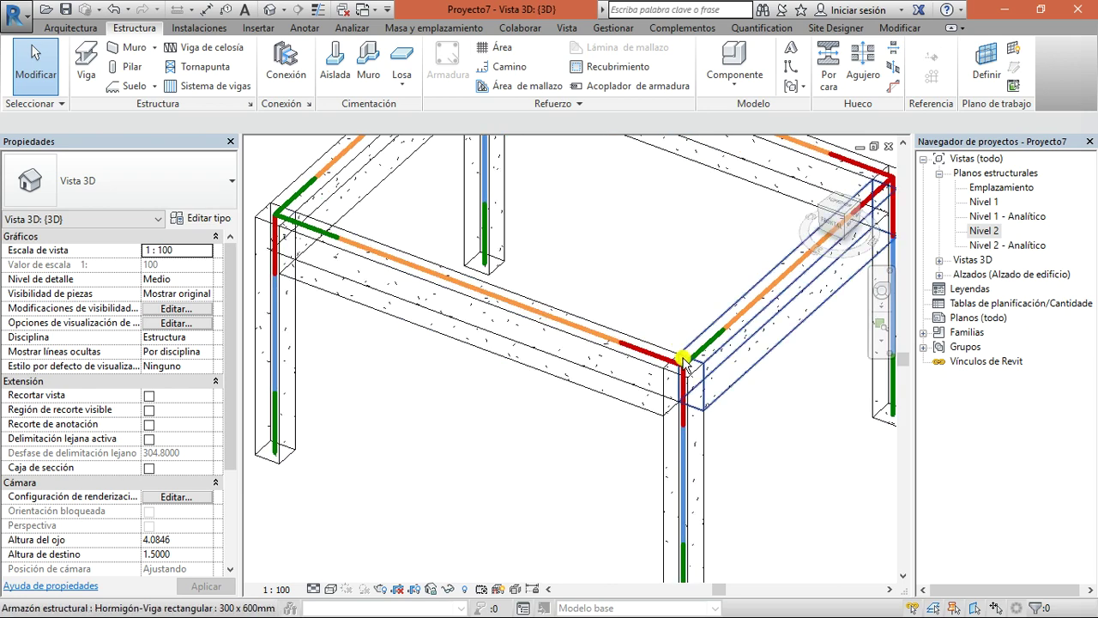
- Examine the beam's analytical line against its concrete section, from the front and at the front corner column
left_click(831, 222)
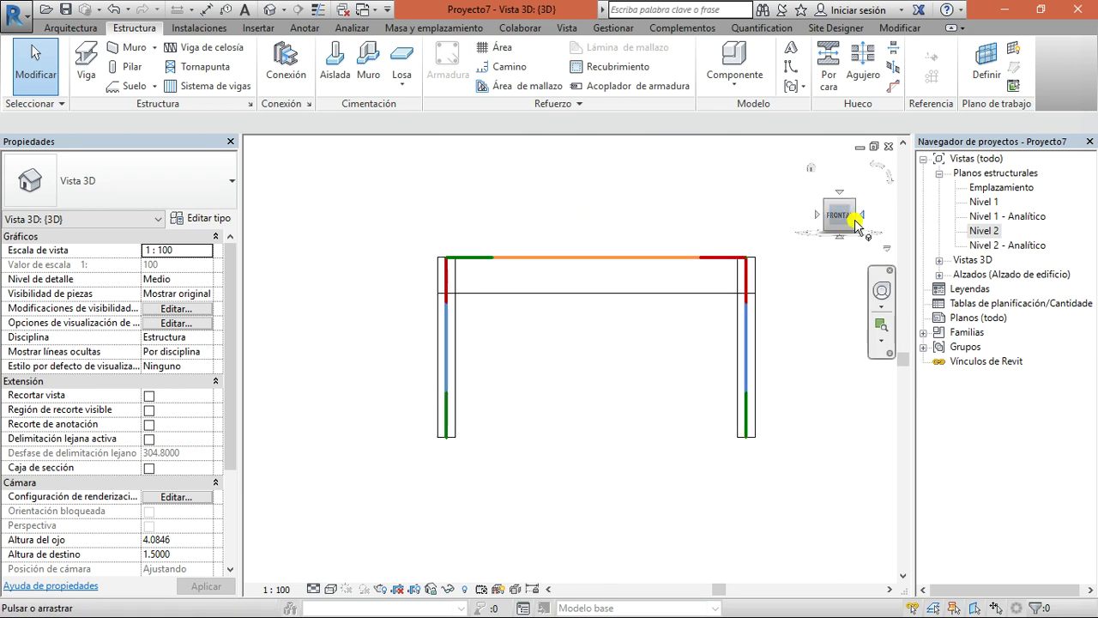
scroll(703, 290, "up", 4)
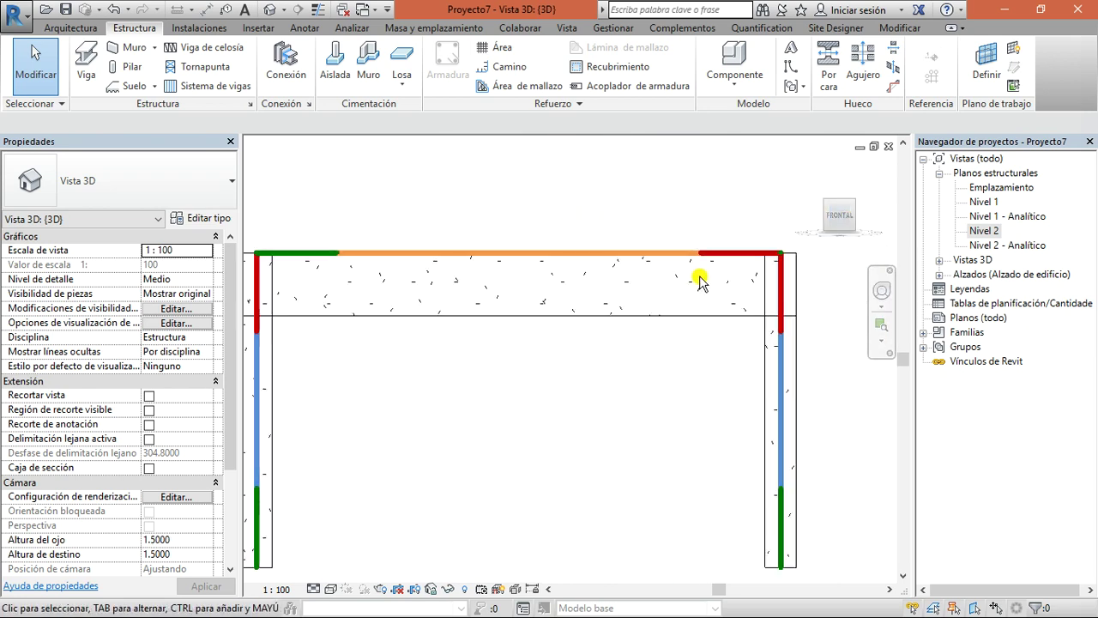
left_click(844, 209)
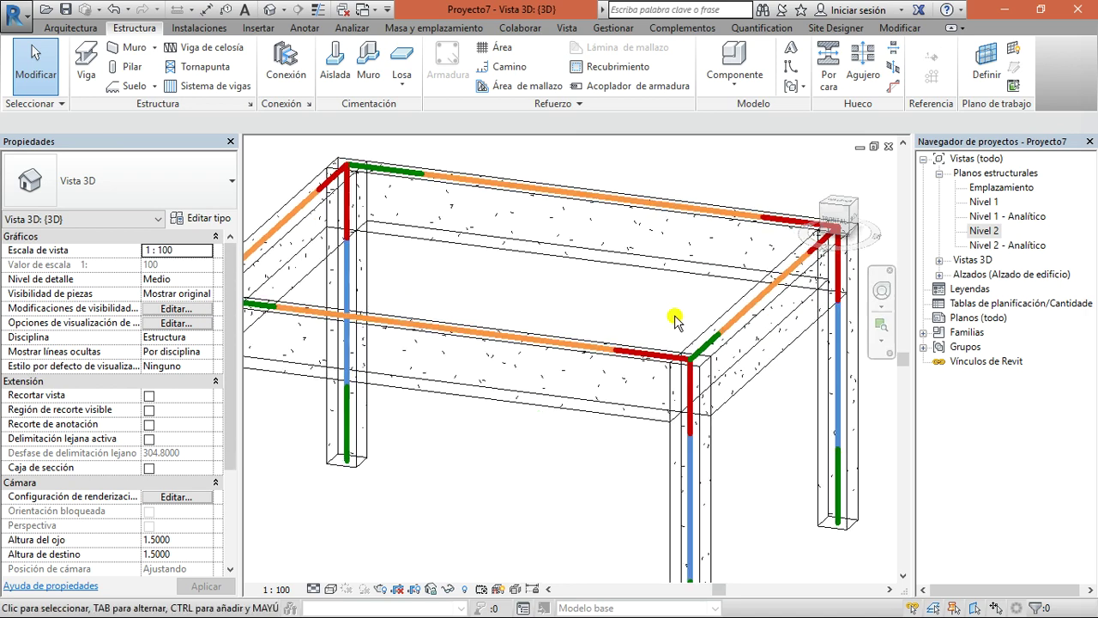
left_click(639, 358)
scroll(663, 368, "up", 2)
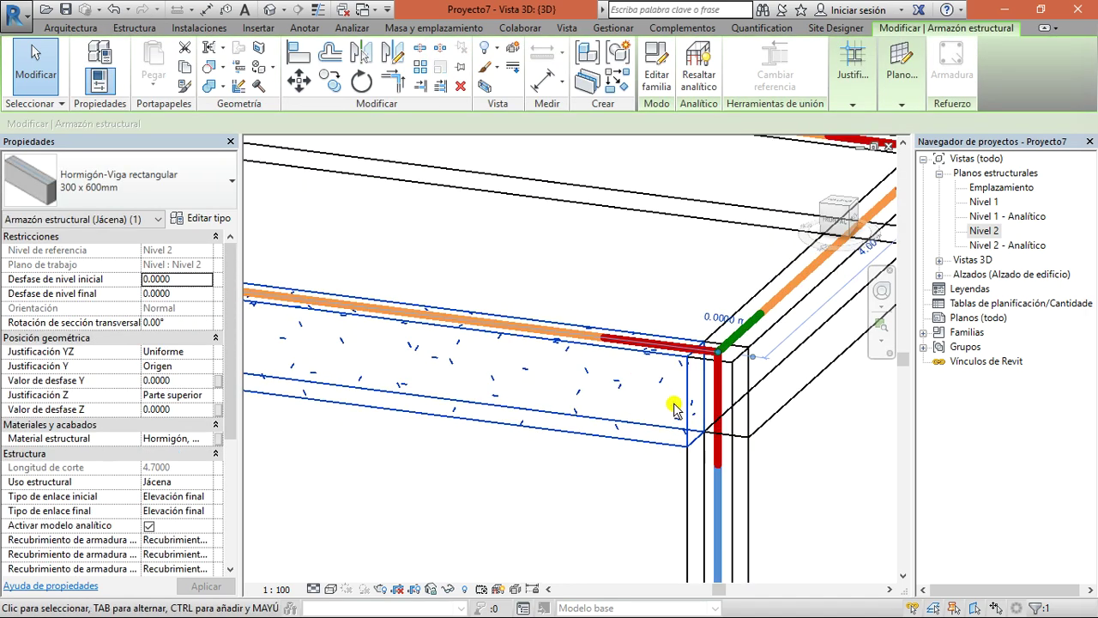
scroll(674, 410, "down", 3)
scroll(566, 370, "up", 2)
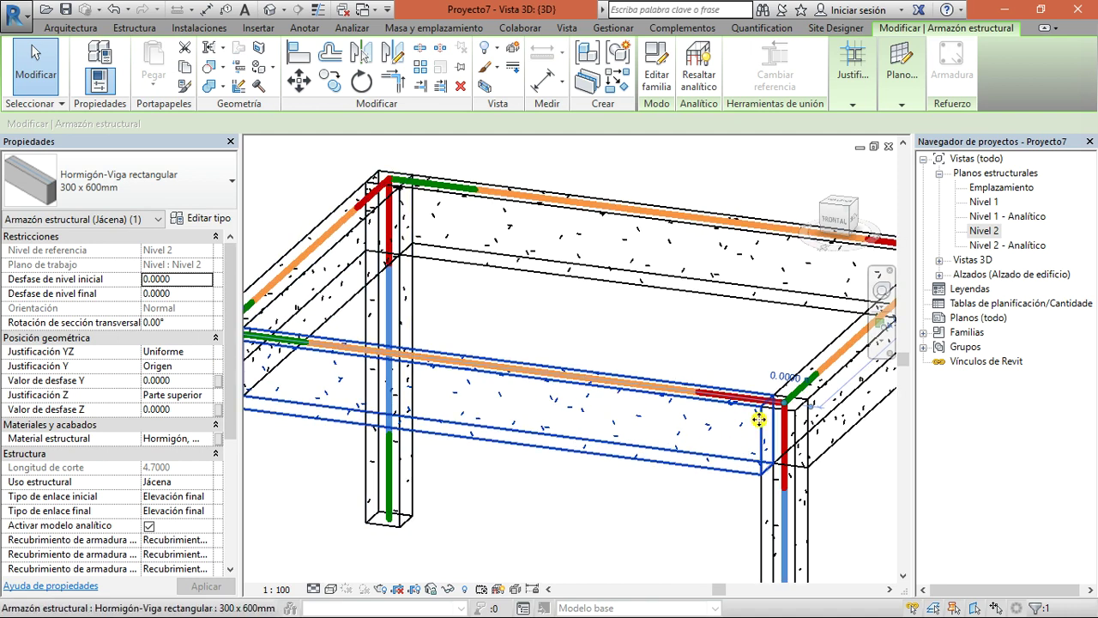
scroll(738, 424, "down", 2)
left_click(675, 214)
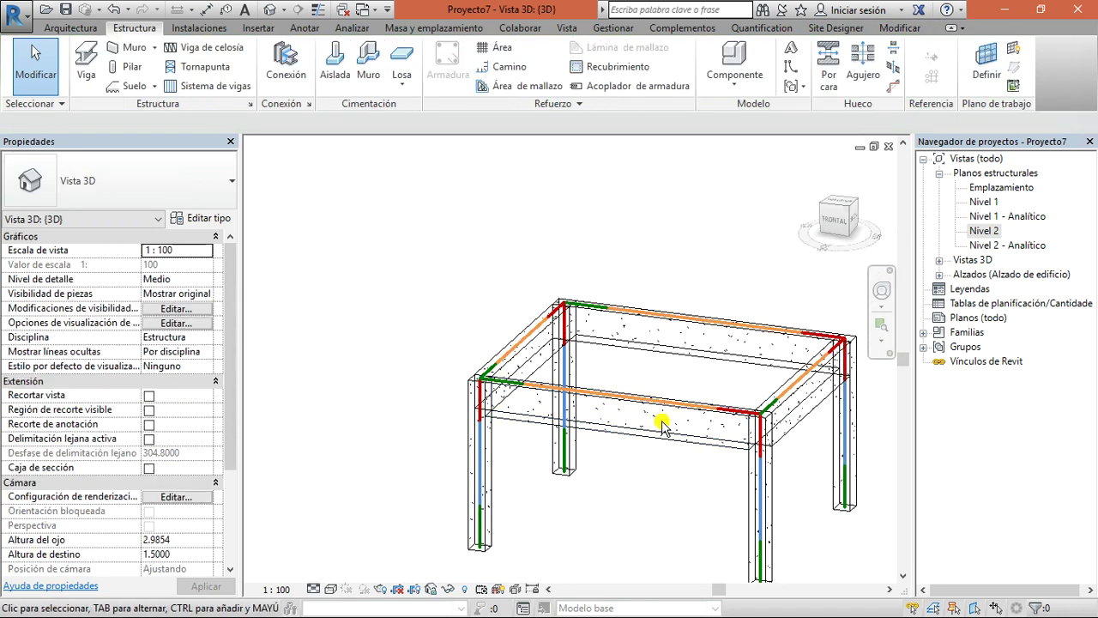
- Select the front beam and review its geometric position properties and the Justificación YZ options
left_click(691, 412)
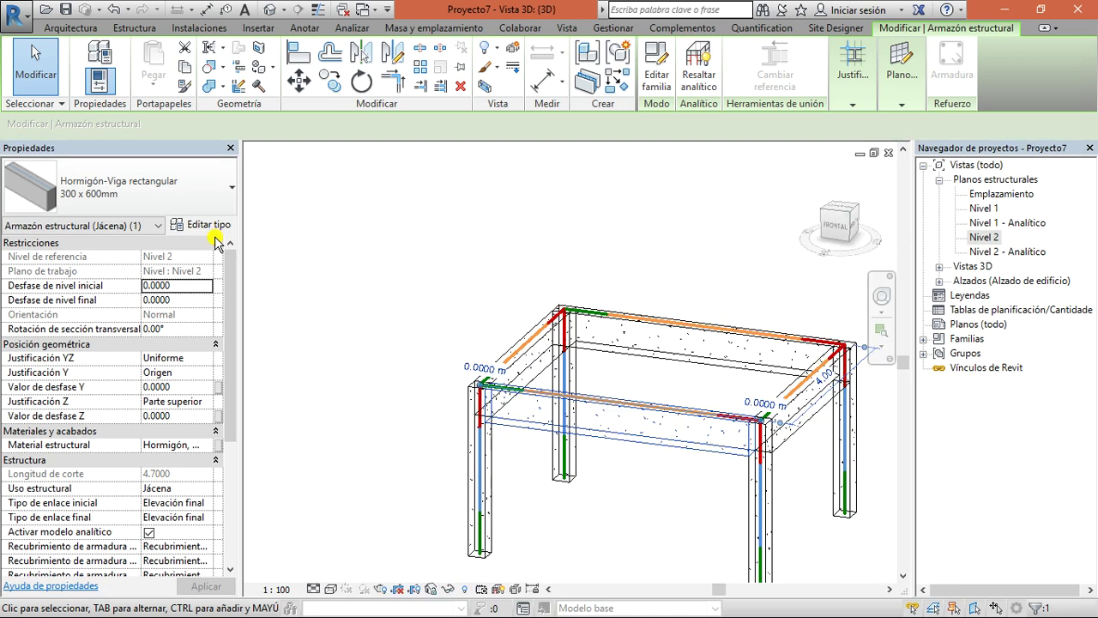
scroll(198, 301, "down", 2)
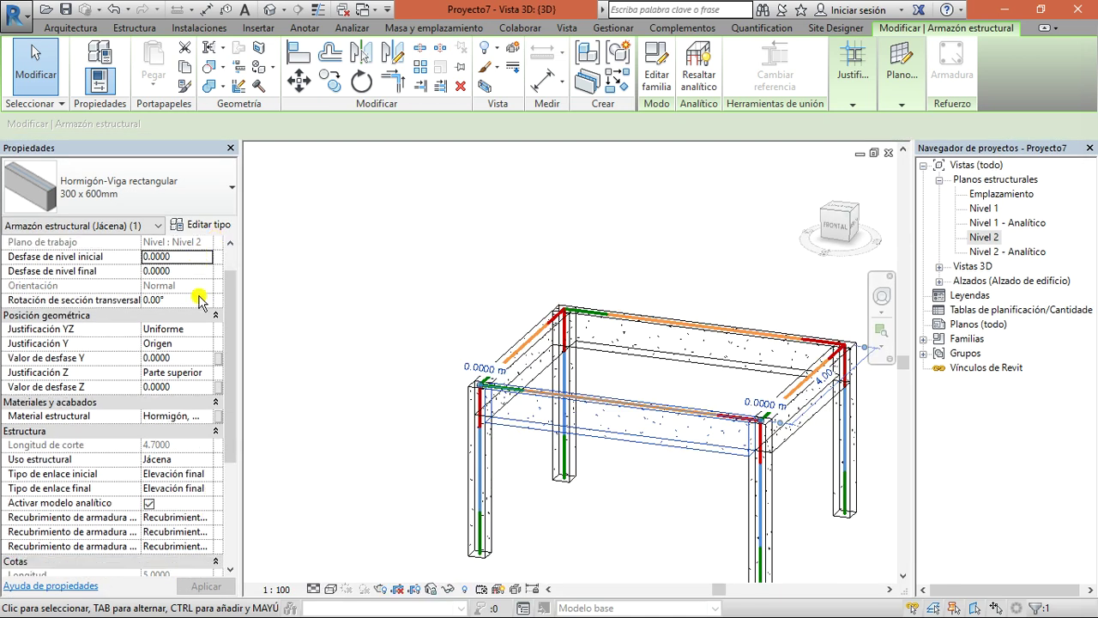
scroll(150, 307, "up", 1)
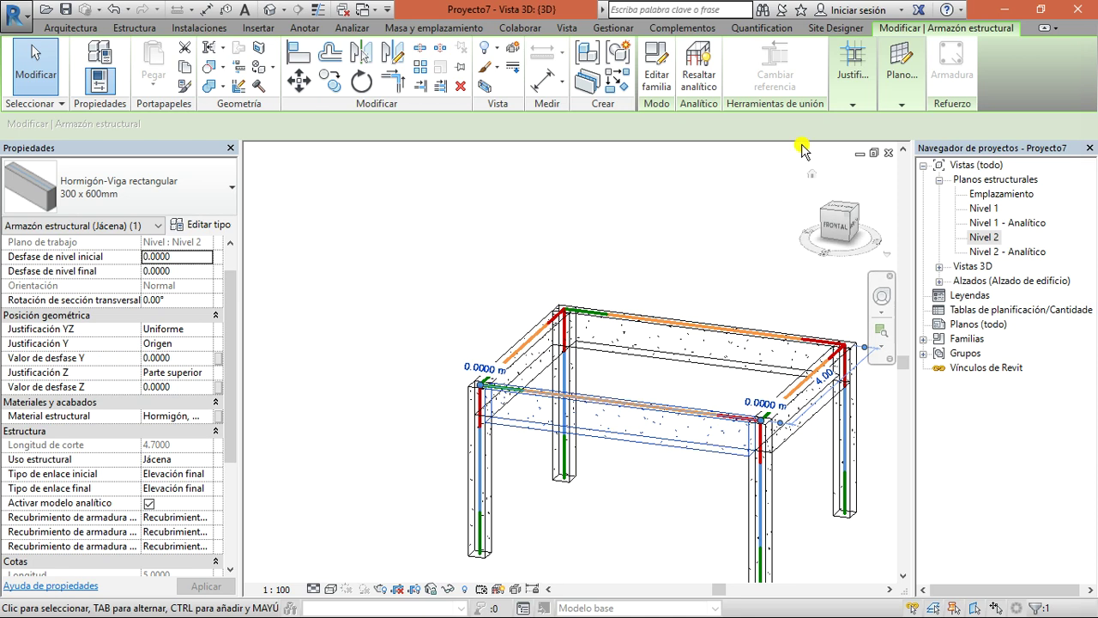
left_click(842, 88)
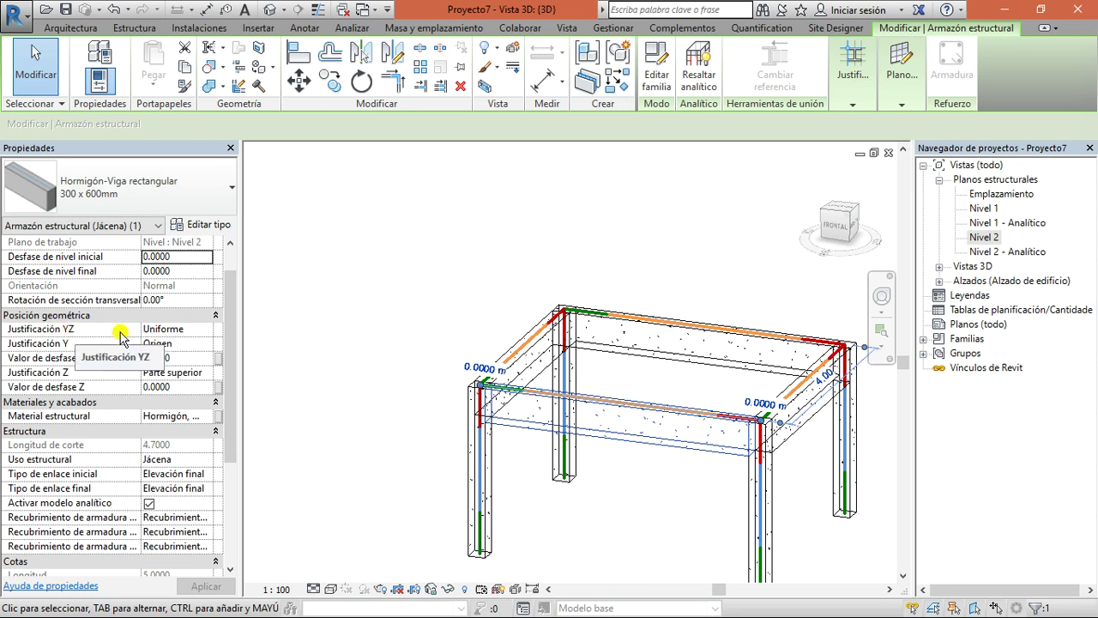
left_click(206, 331)
left_click(206, 333)
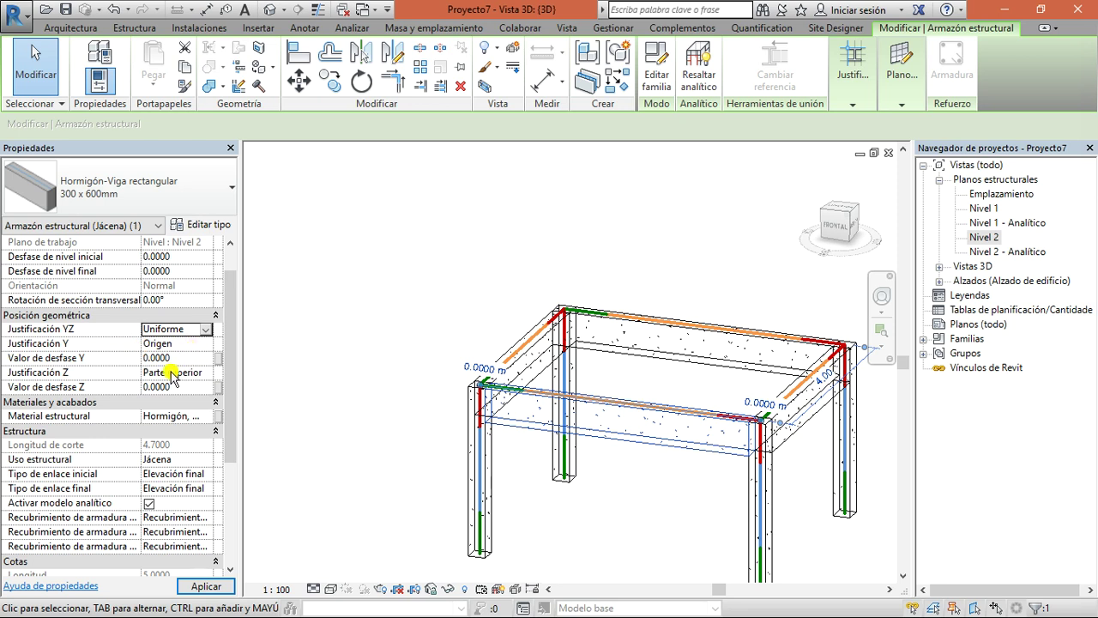
- Review the Justificación Y options, view the frame from the front and from above, and select the front beam
left_click(839, 225)
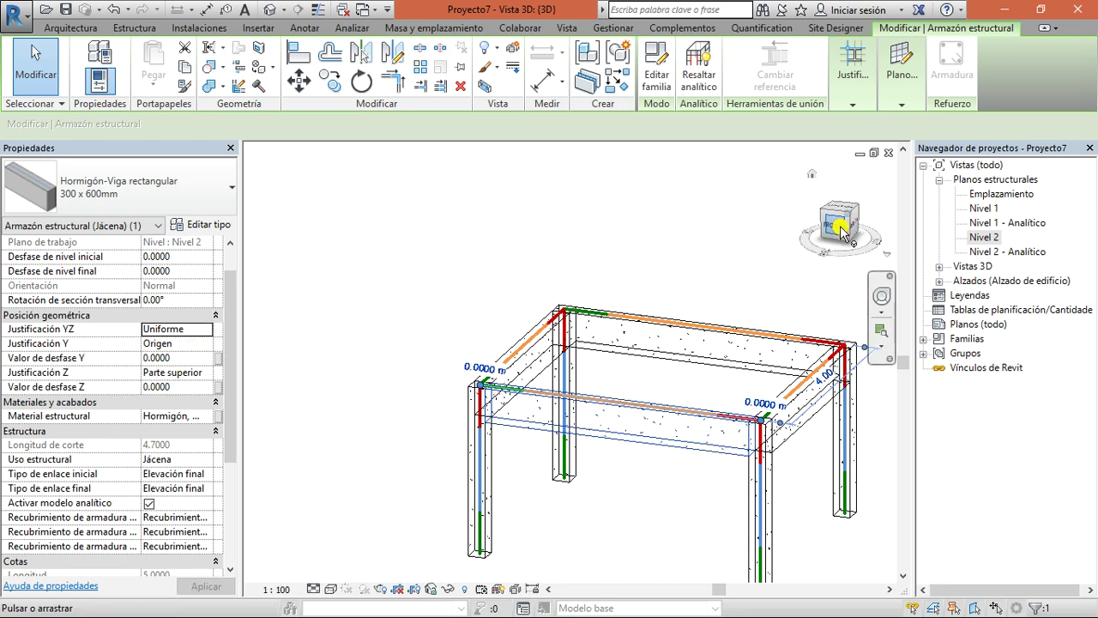
left_click(207, 346)
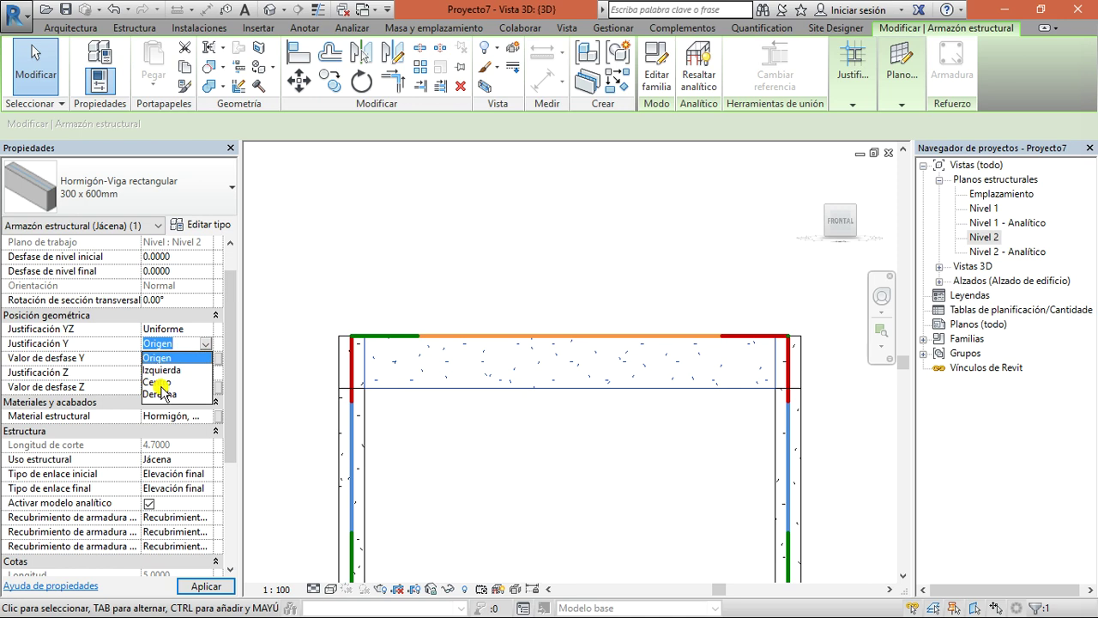
left_click(841, 208)
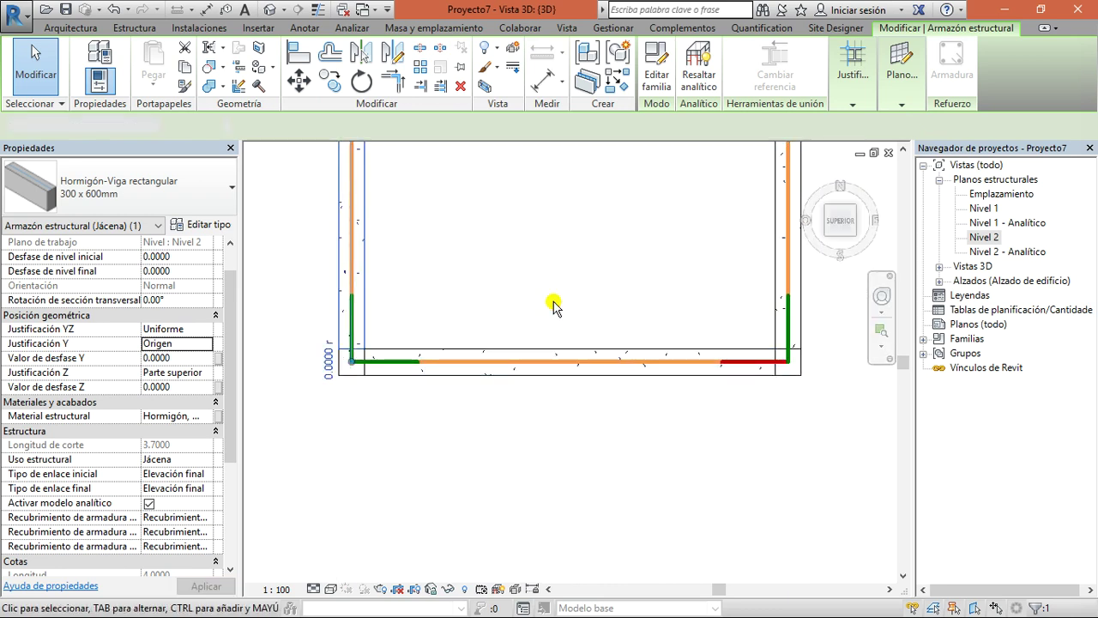
left_click(463, 301)
left_click(435, 356)
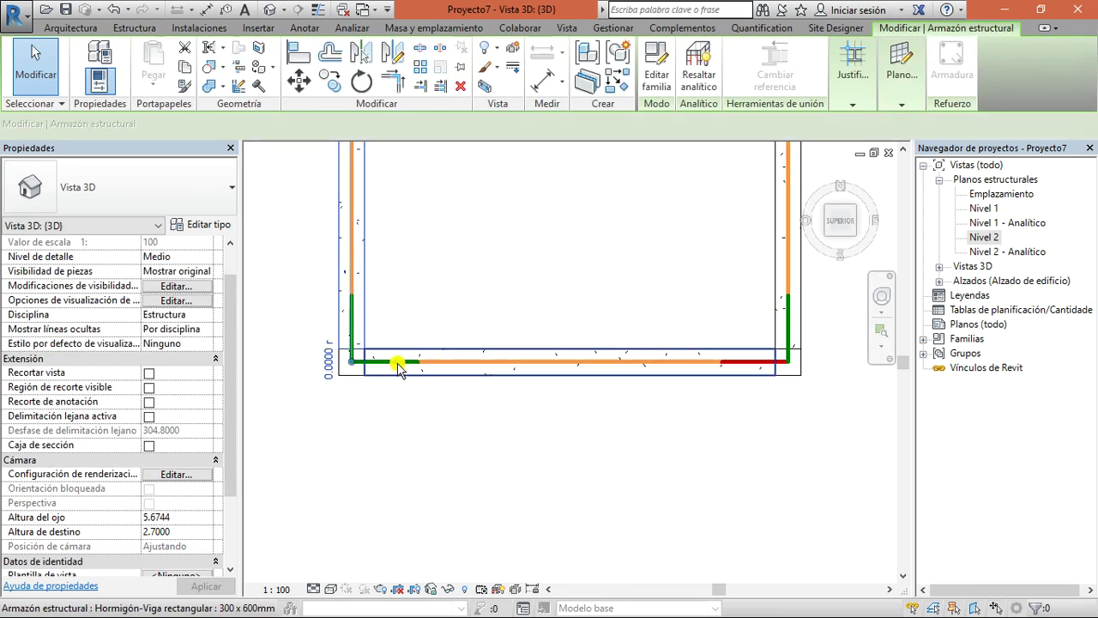
left_click(456, 368)
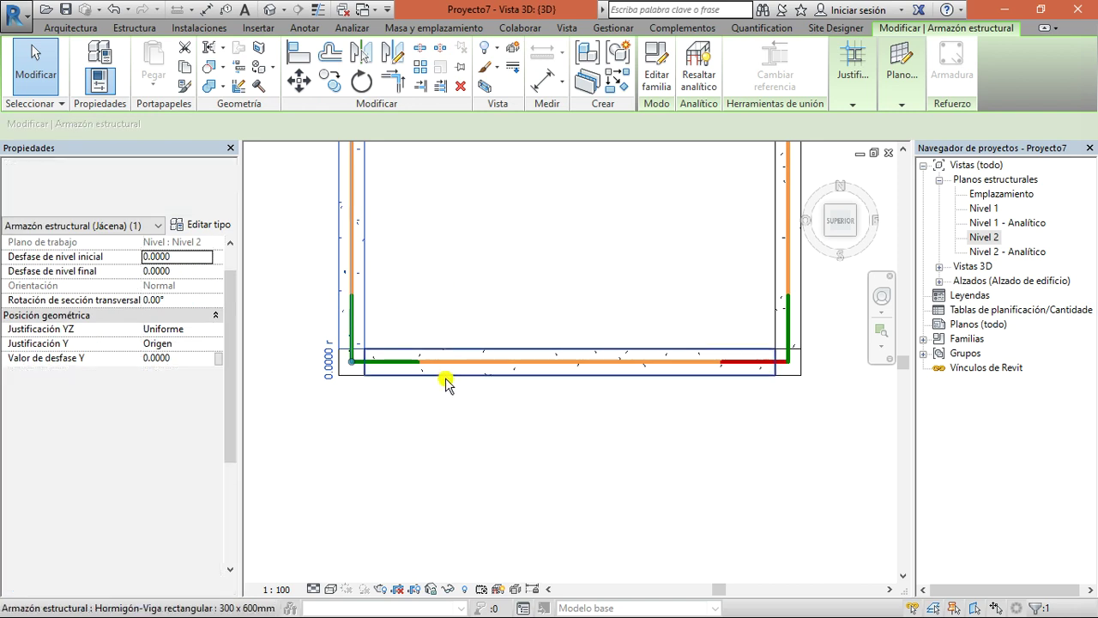
- Set the front beam's Justificación Y to Izquierda and check its section against the analytical line at the corner column
scroll(498, 368, "down", 4)
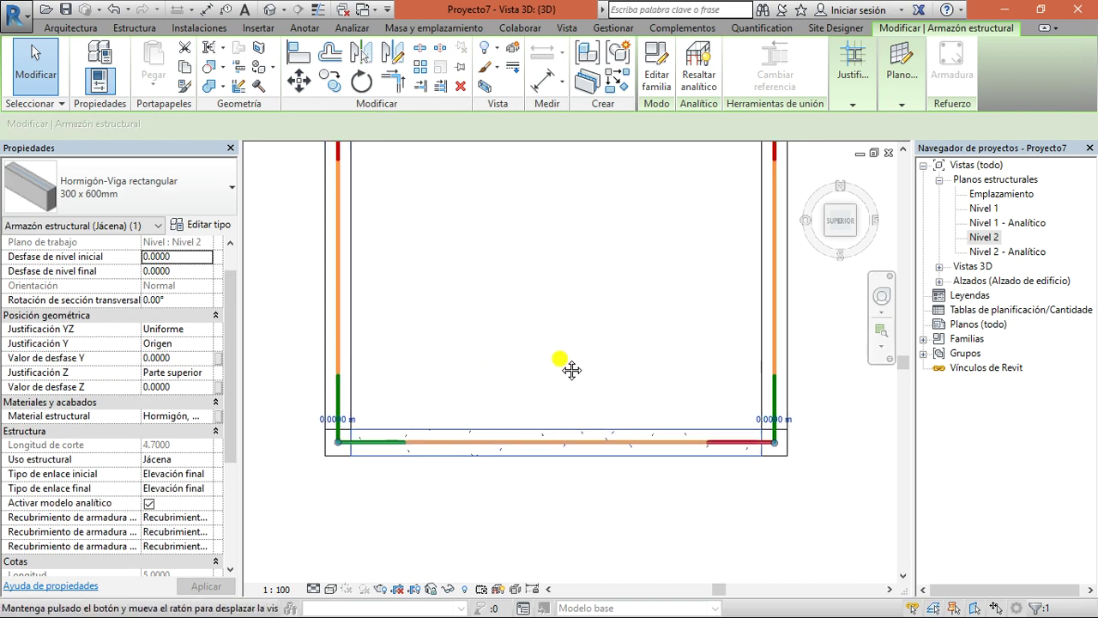
scroll(515, 369, "up", 4)
scroll(624, 468, "up", 1)
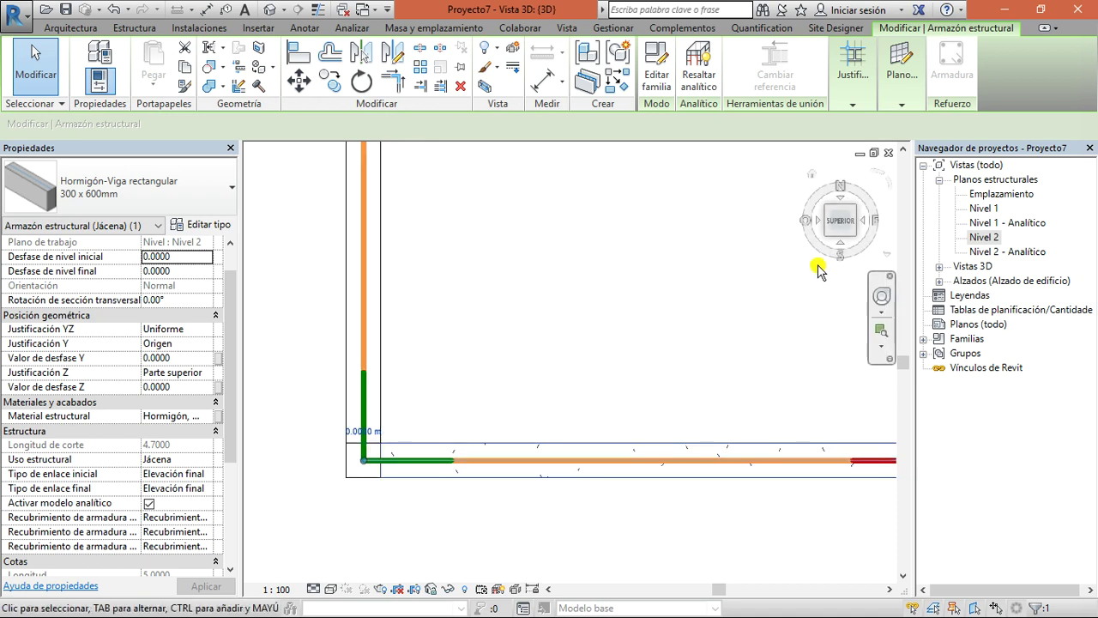
middle_click_drag(443, 361, 408, 300)
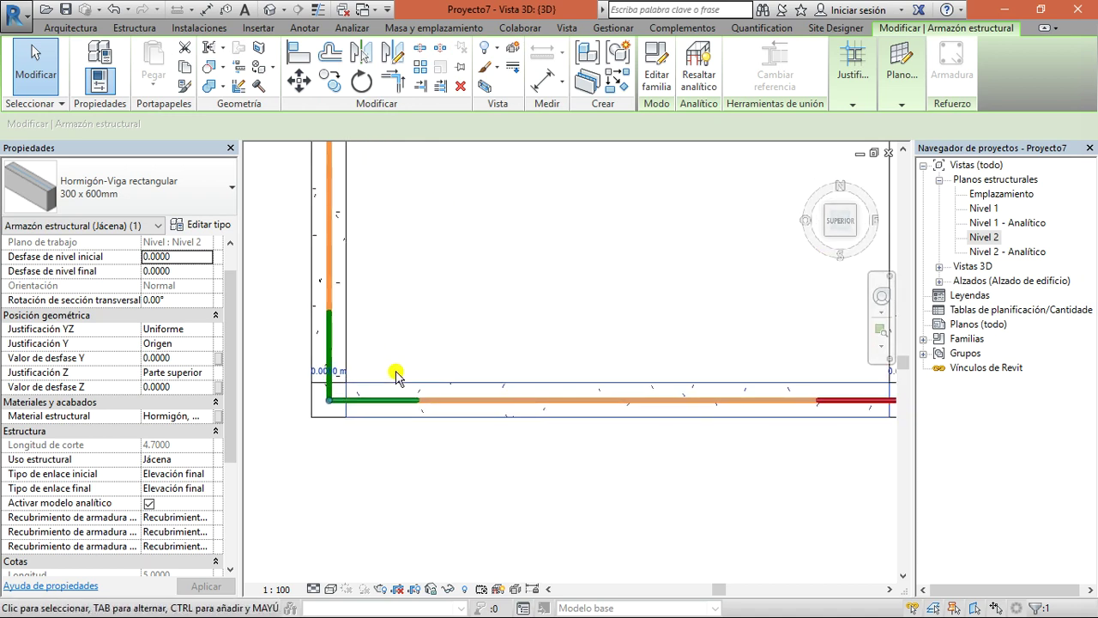
scroll(383, 431, "up", 1)
scroll(346, 393, "down", 1)
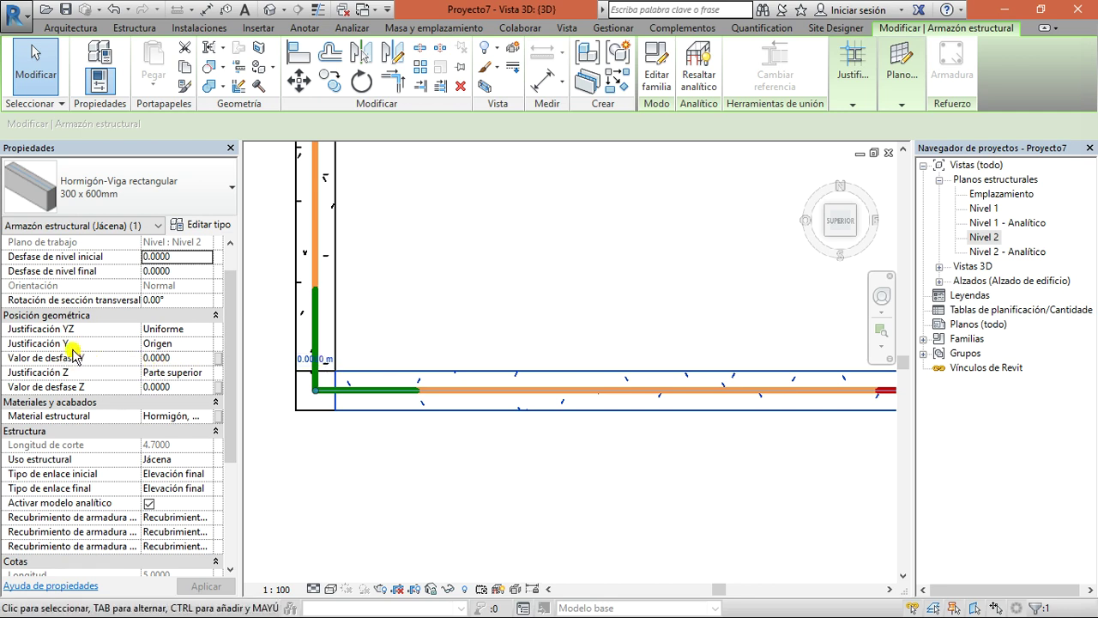
left_click(204, 344)
left_click(206, 344)
left_click(206, 344)
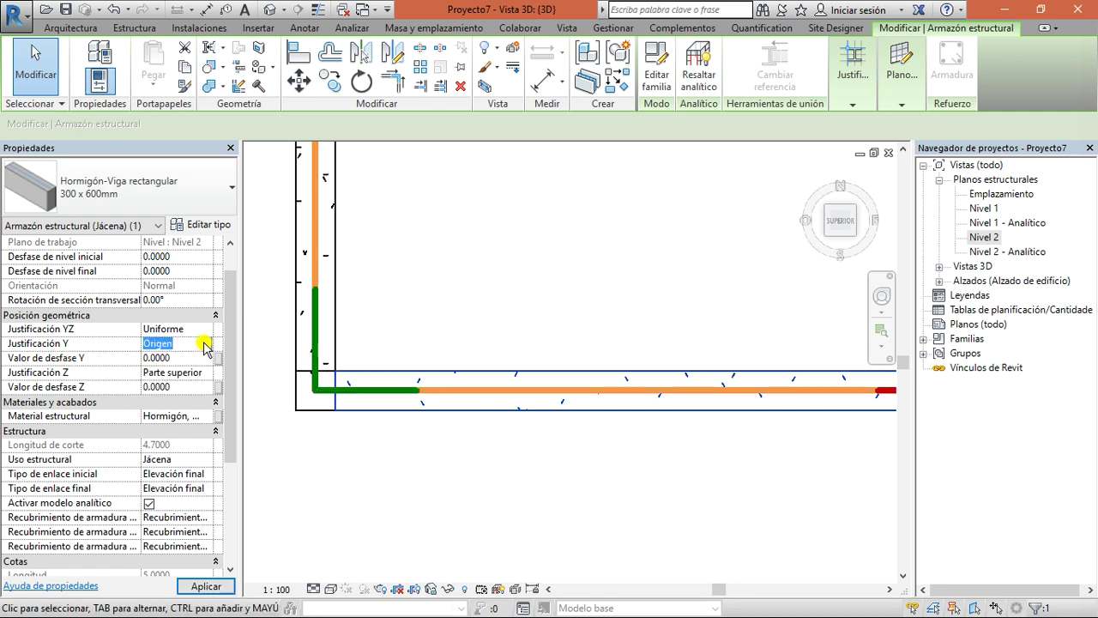
left_click(204, 344)
left_click(176, 358)
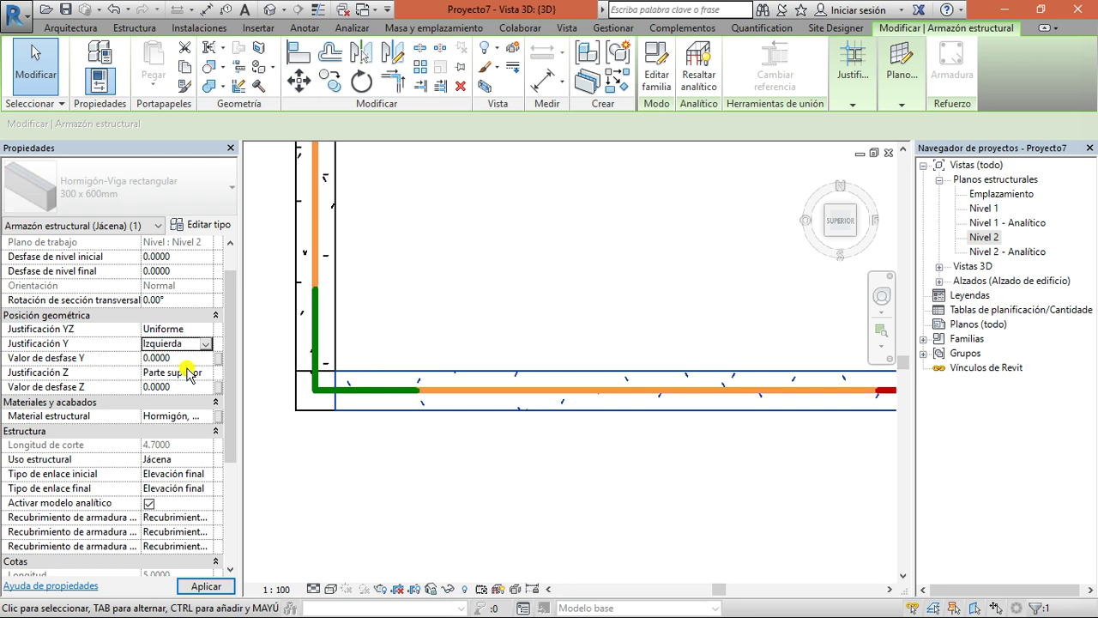
scroll(368, 421, "up", 2)
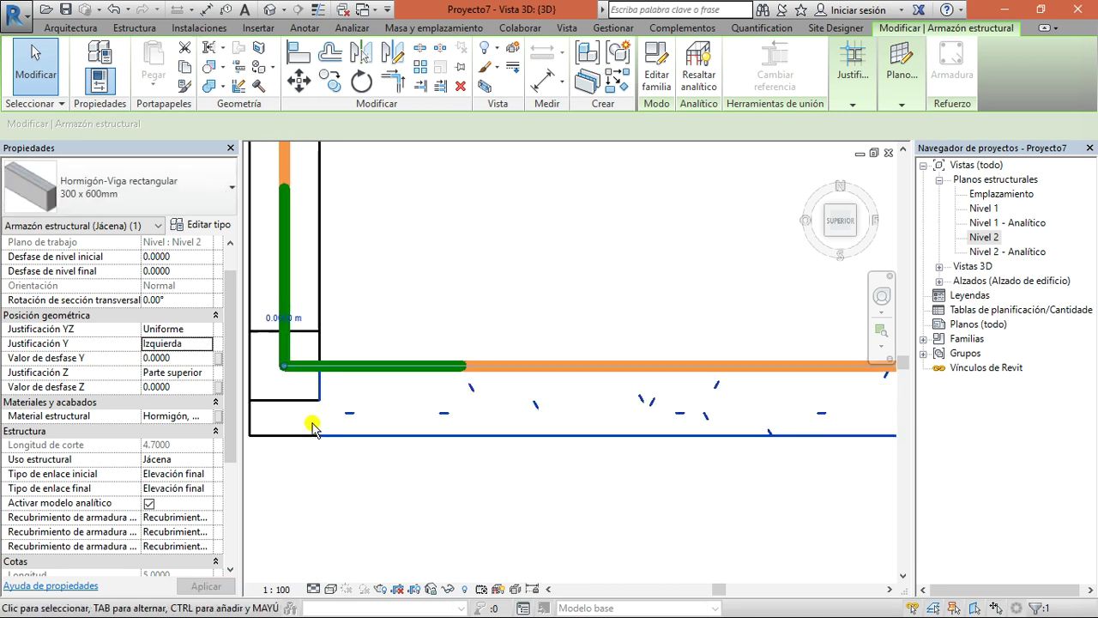
- Change the 3D view's visual style to Colores coherentes
left_click(331, 589)
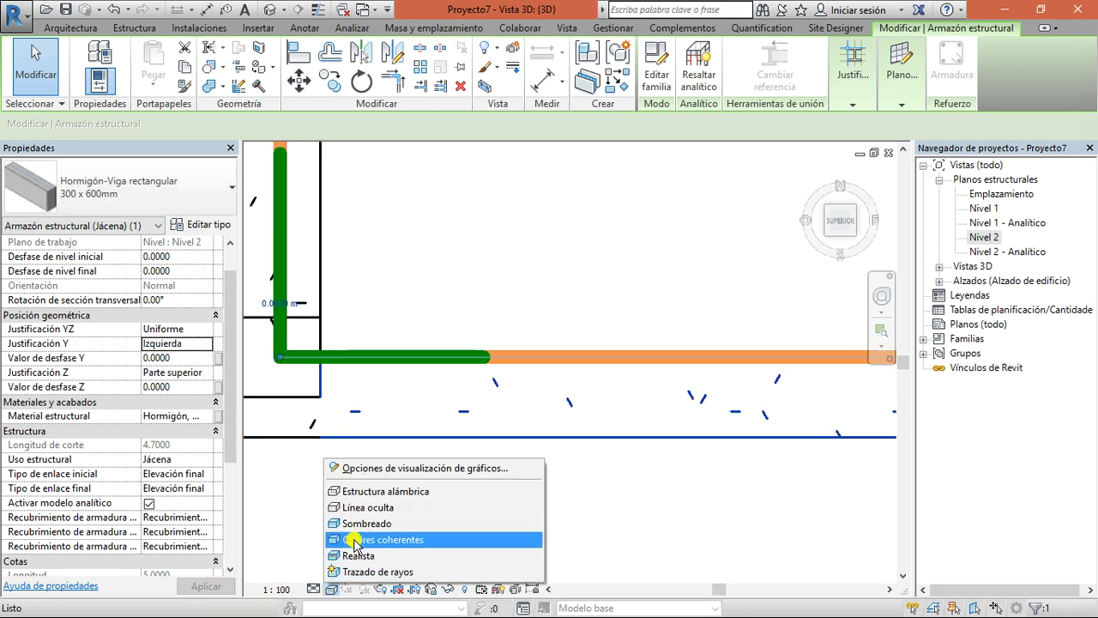
left_click(331, 500)
scroll(391, 451, "down", 2)
scroll(392, 446, "down", 1)
scroll(429, 436, "up", 1)
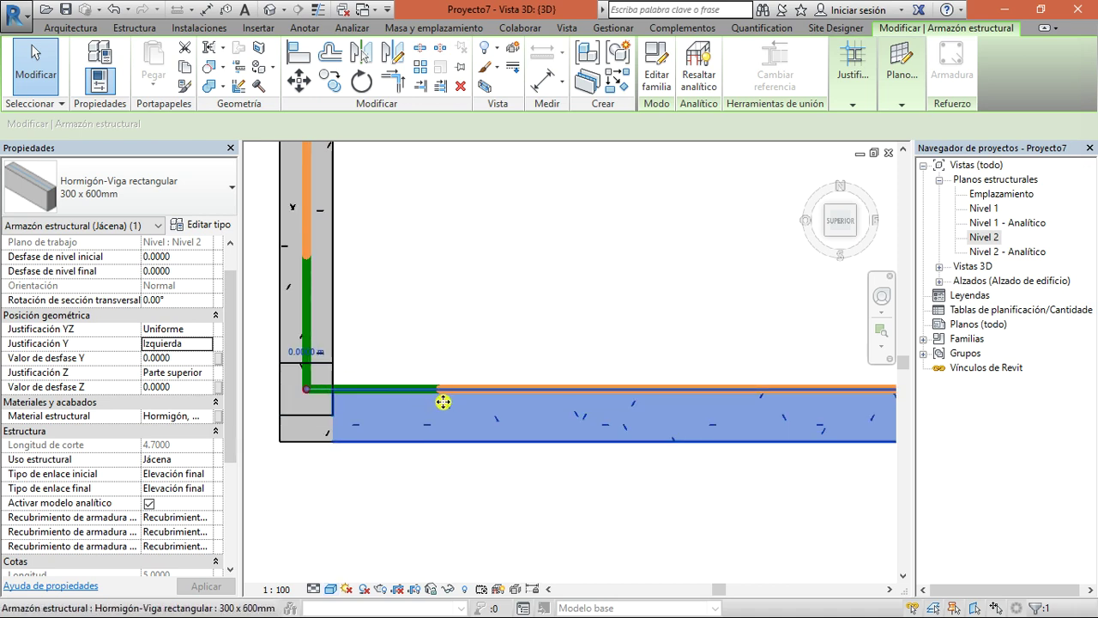
- Set the front beam's Justificación Y to Derecha and examine its offset from the analytical line at the opposite column and in 3D
left_click(205, 345)
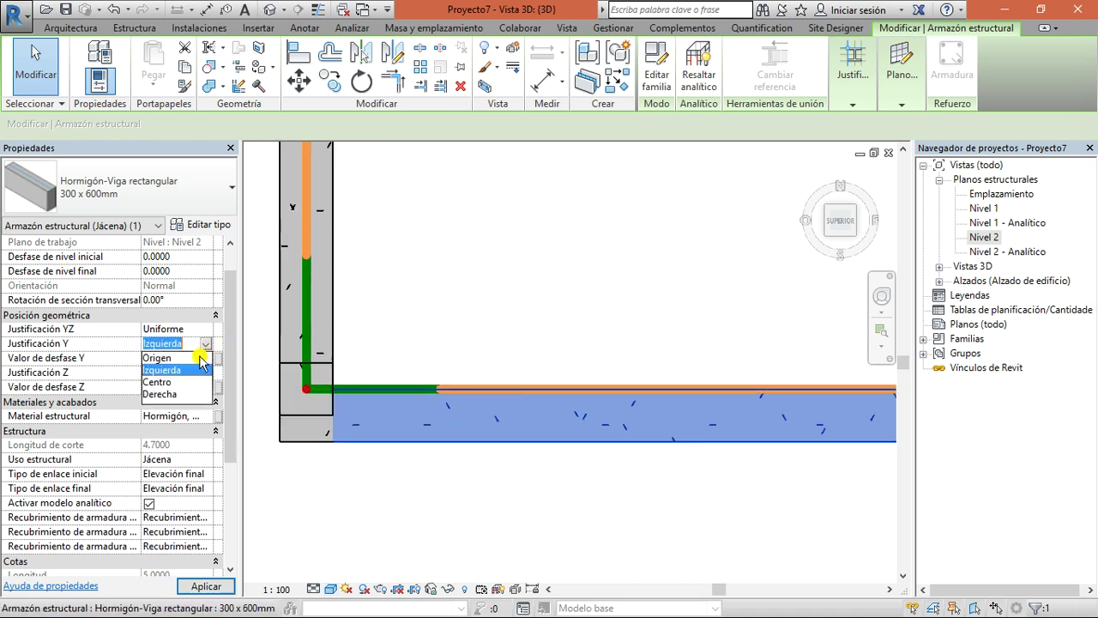
left_click(172, 393)
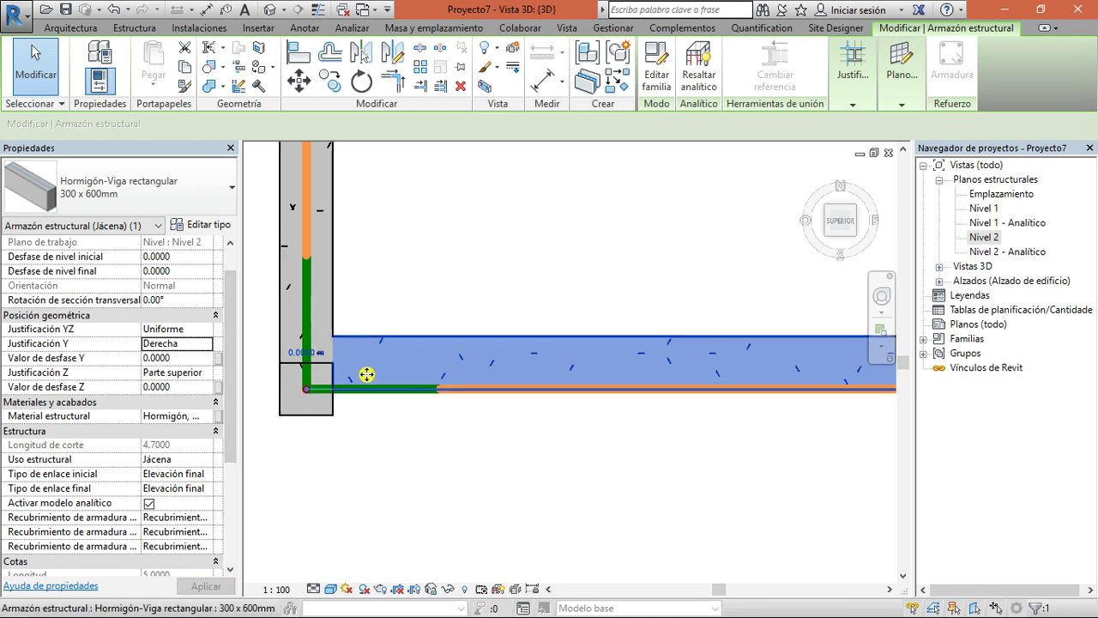
middle_click_drag(748, 455, 341, 404)
scroll(517, 418, "down", 2)
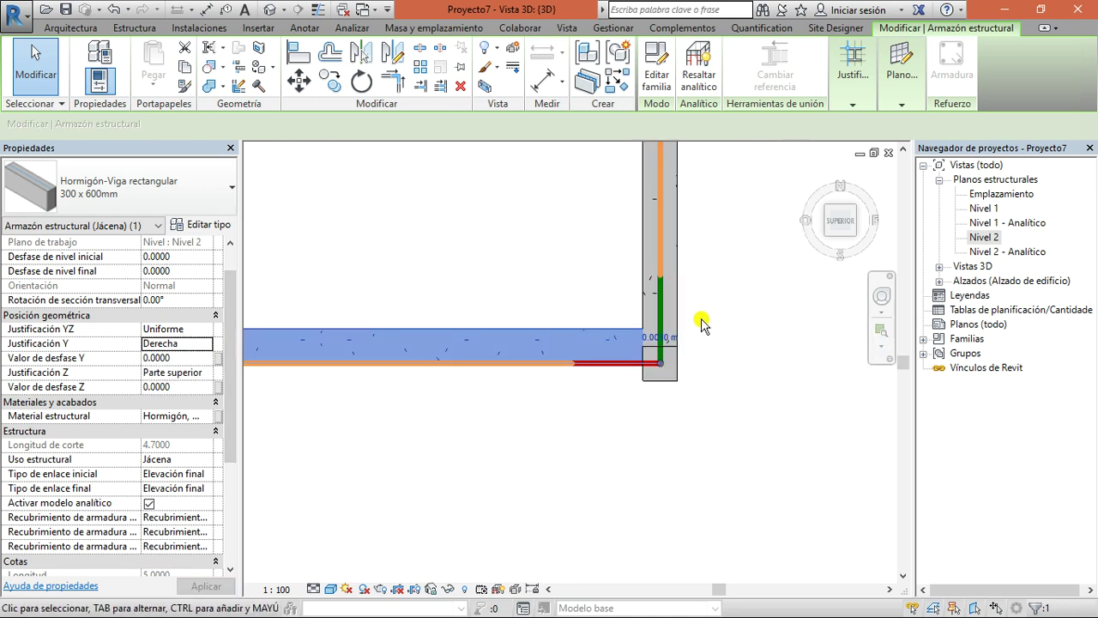
left_click(835, 236)
scroll(492, 412, "up", 4)
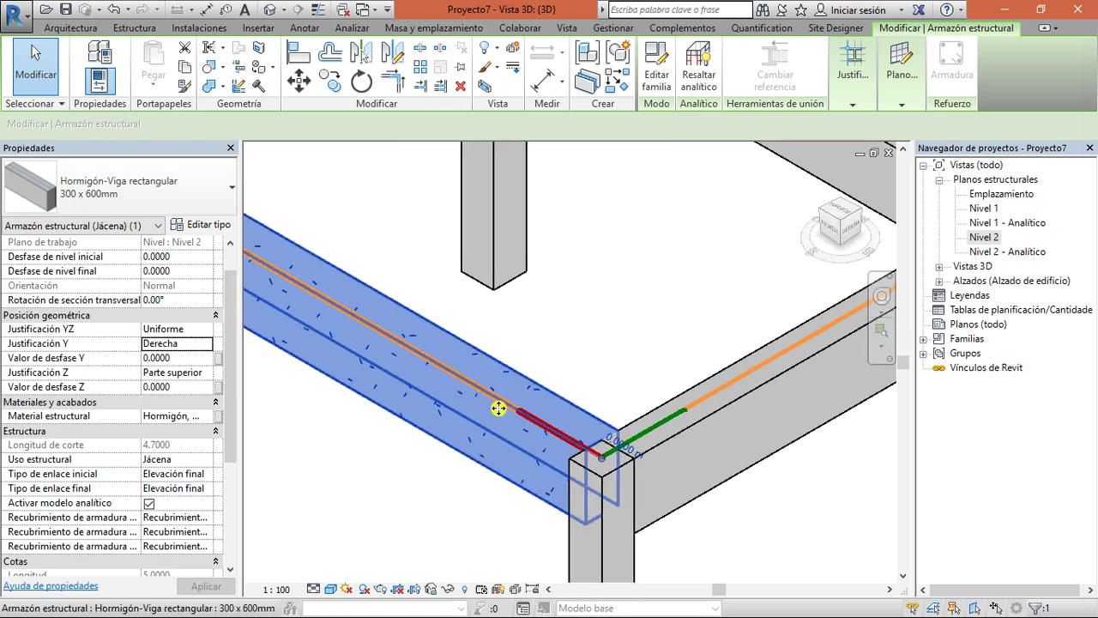
left_click(838, 212)
left_click_drag(840, 227, 355, 166)
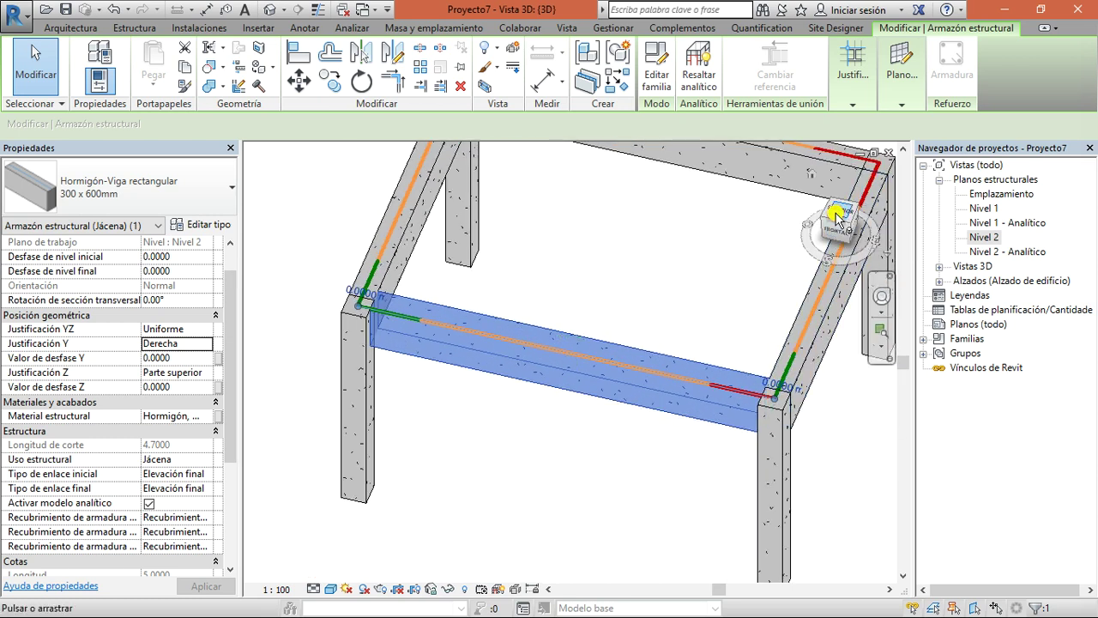
- Viewing the frame from above, try Centro for the front beam's Justificación Y, and set it back to Origen
left_click(838, 221)
left_click(208, 343)
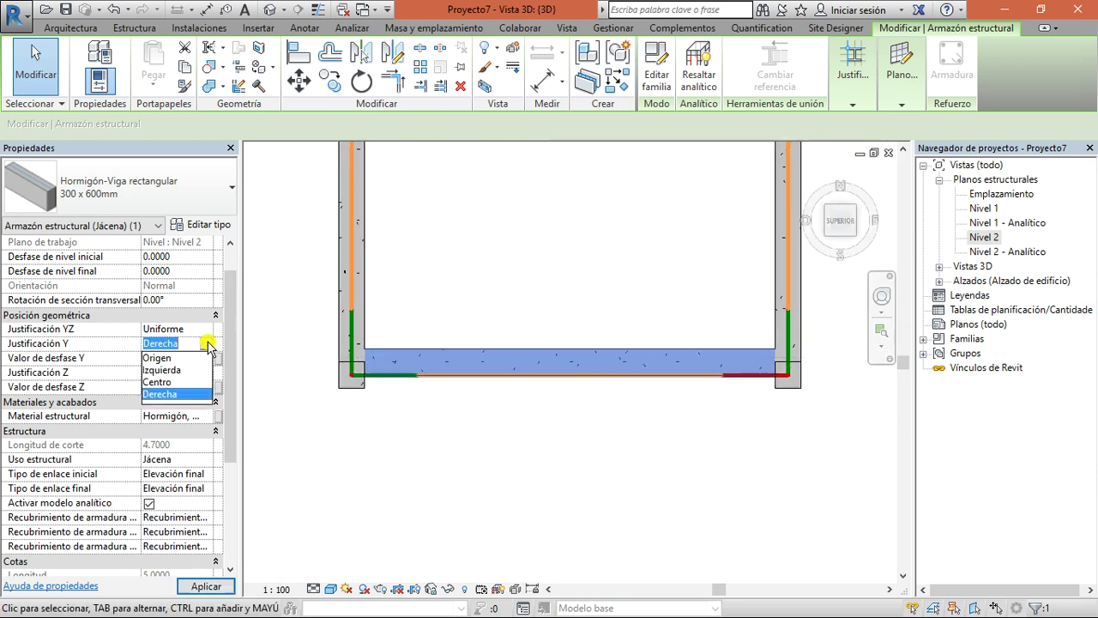
left_click(163, 382)
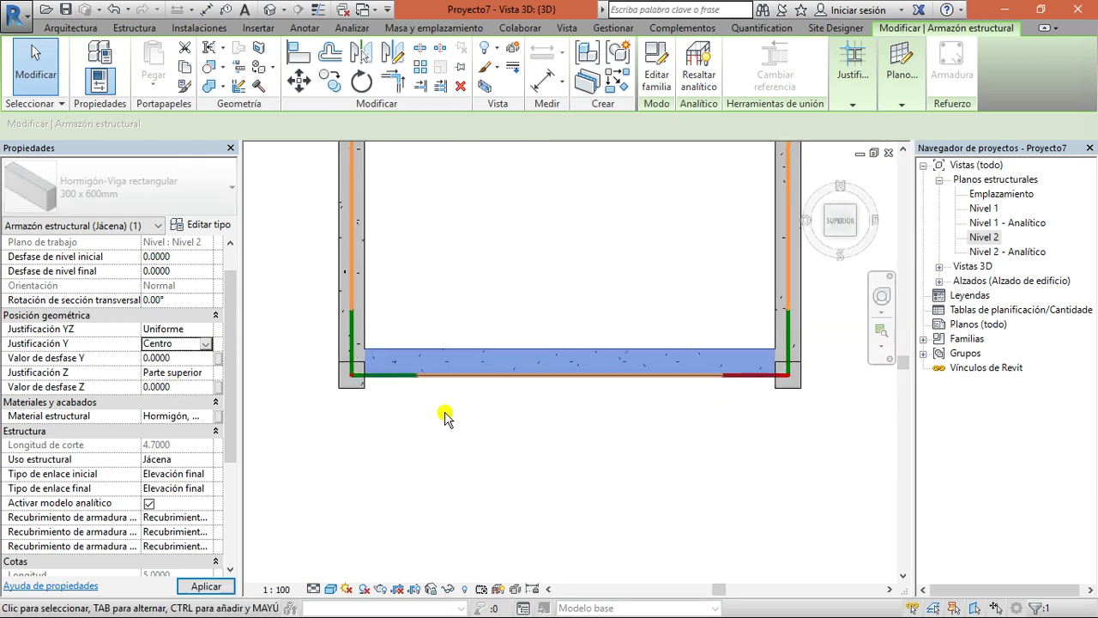
left_click(195, 345)
left_click(157, 358)
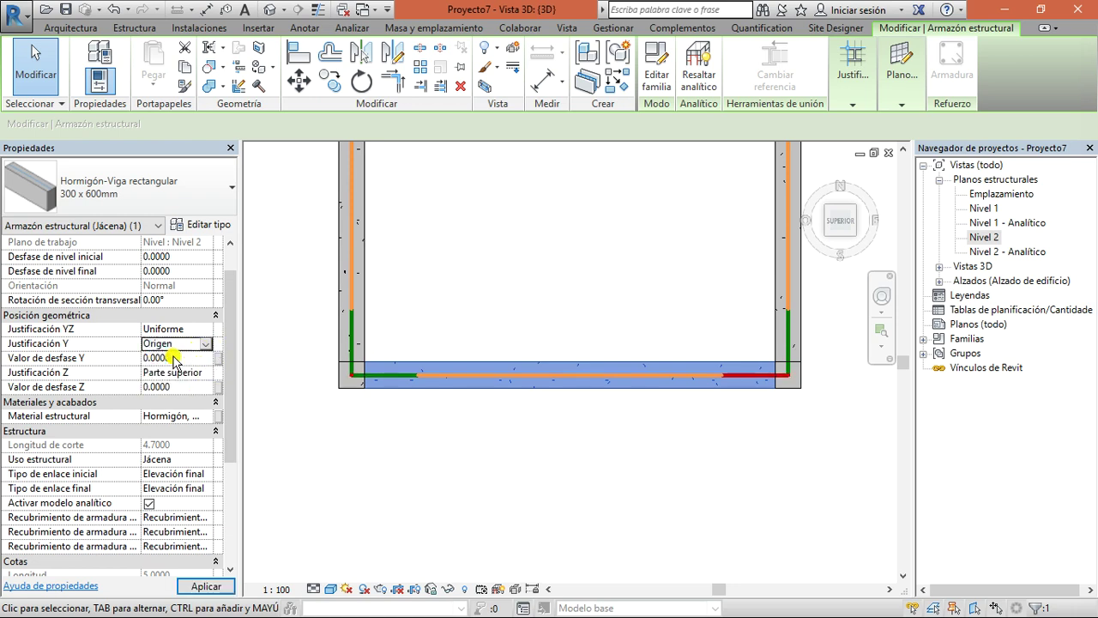
mouse_move(842, 227)
left_mouse_down()
mouse_move(821, 188)
mouse_move(836, 220)
left_mouse_up()
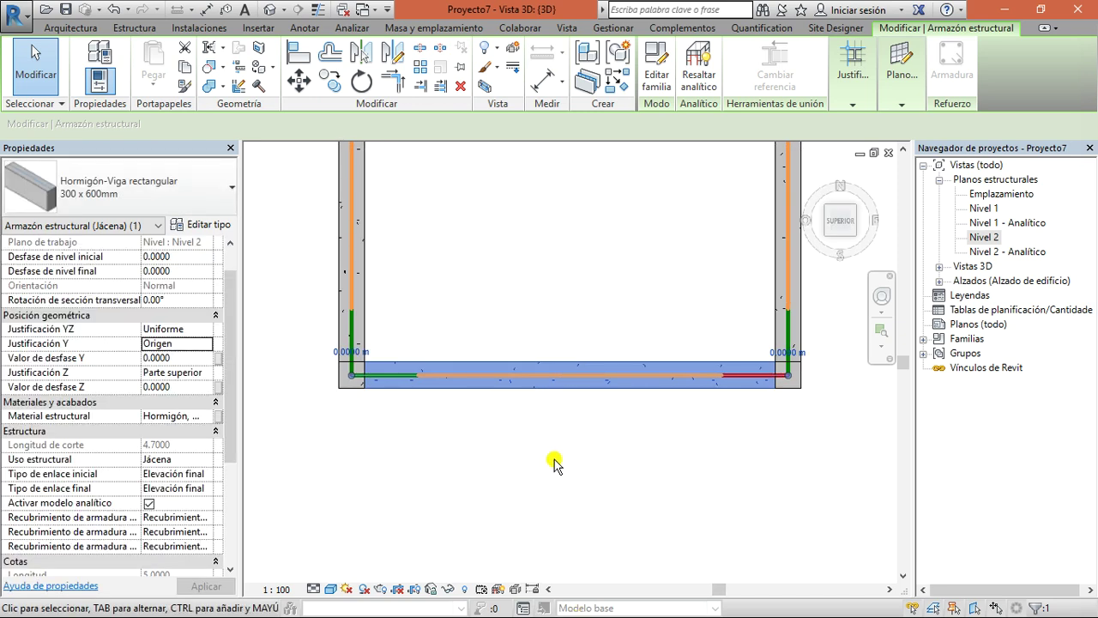
- View the frame from the front and review the front beam's Justificación Z options
left_click(198, 374)
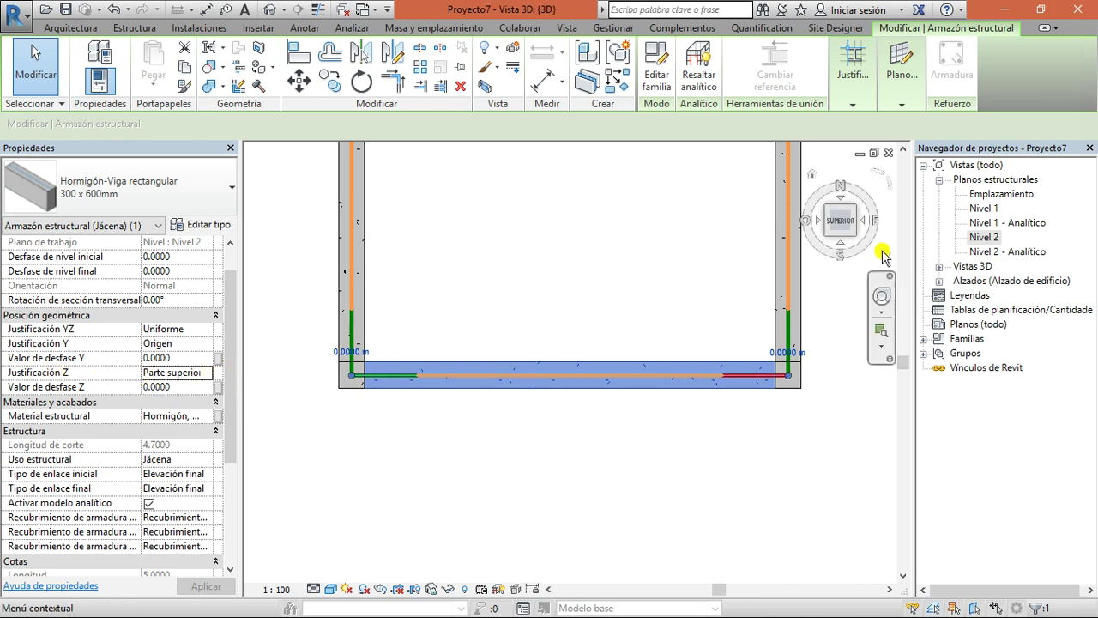
left_click(851, 233)
left_click(841, 228)
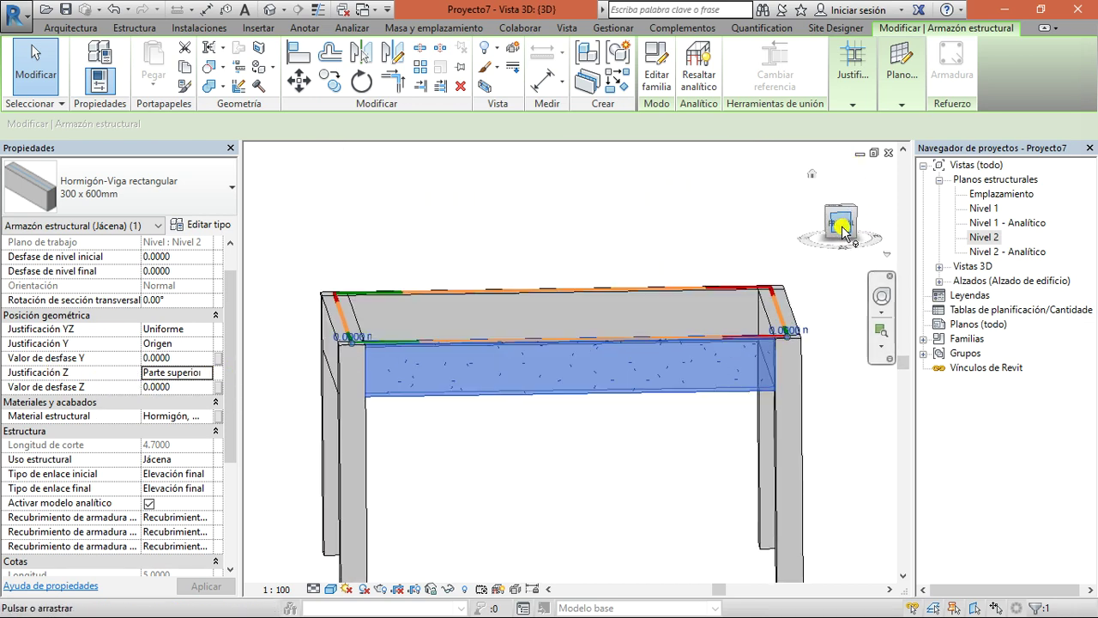
left_click(208, 374)
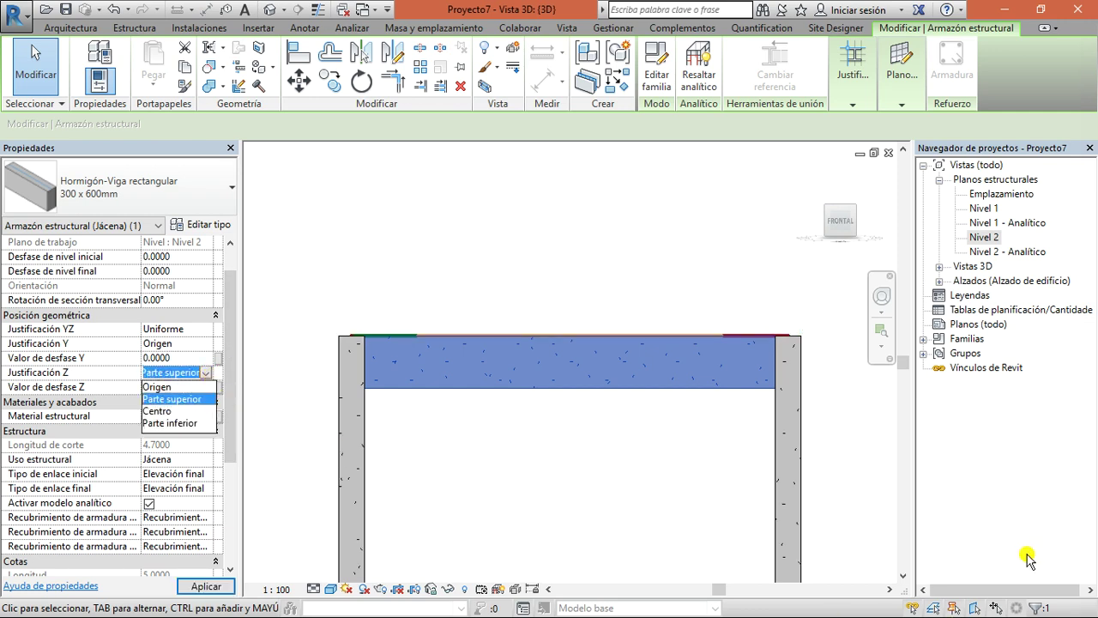
left_click(990, 8)
mouse_move(876, 609)
left_click(934, 602)
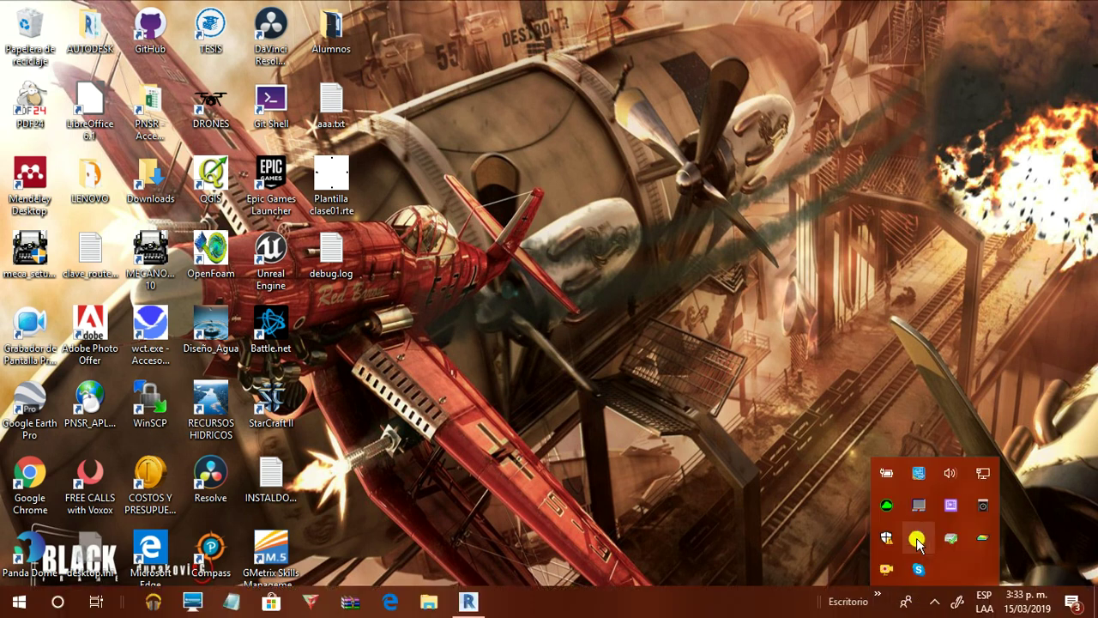
right_click(886, 569)
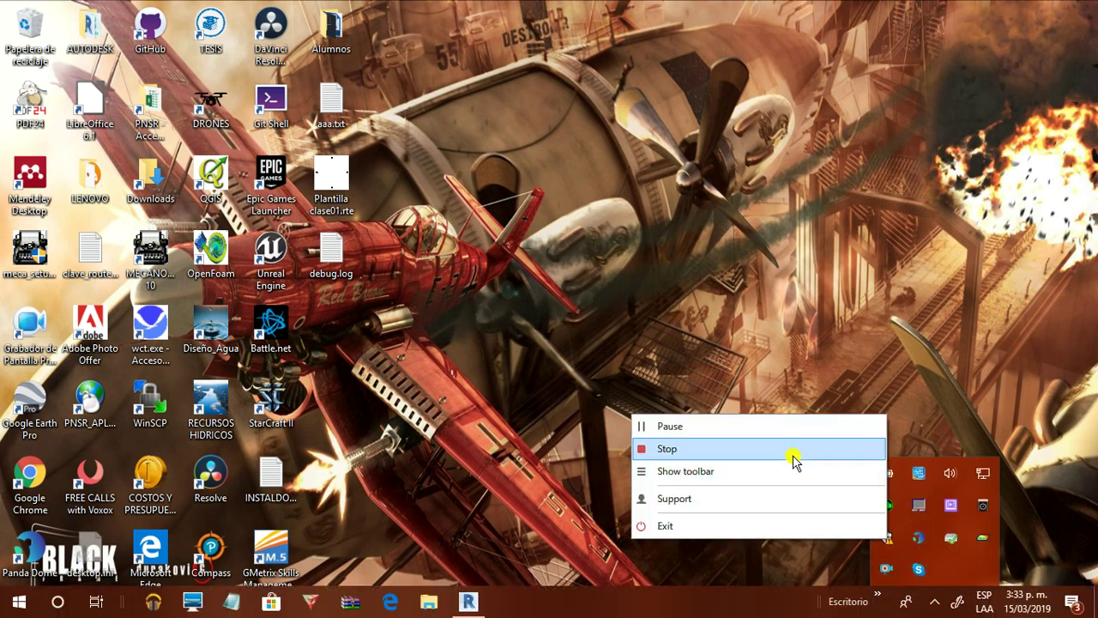
left_click(841, 577)
left_click(935, 603)
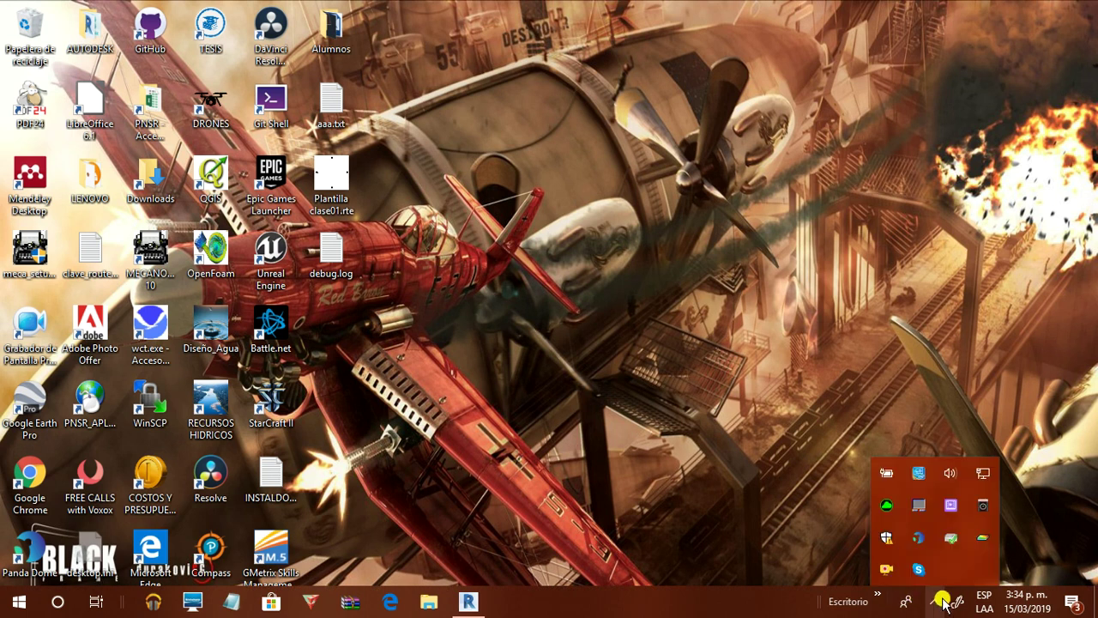
right_click(883, 569)
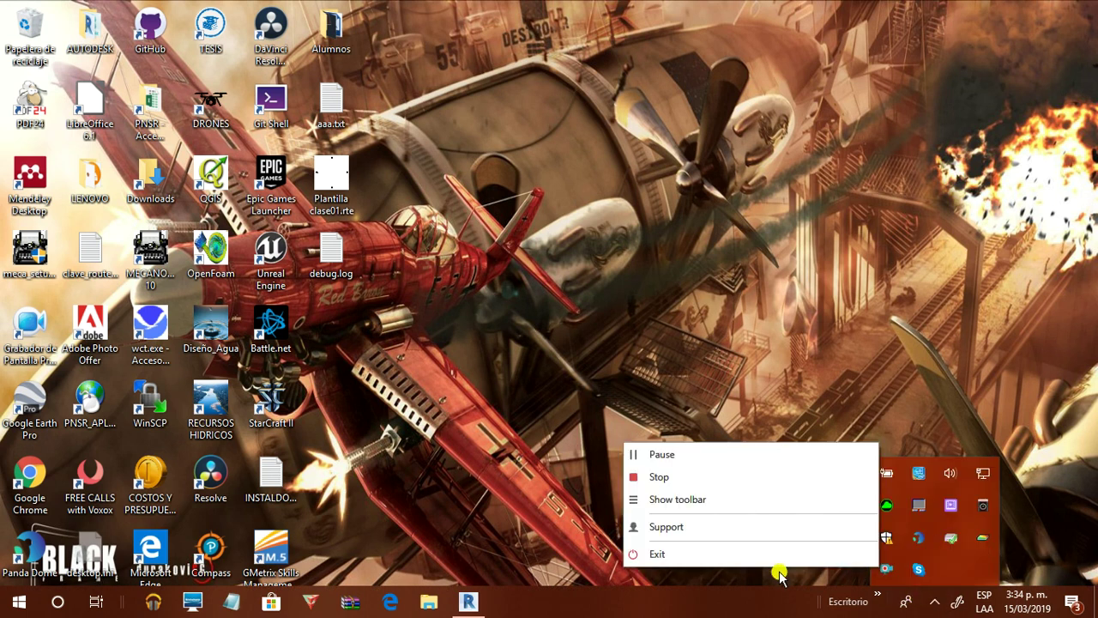
left_click(481, 479)
left_click(477, 609)
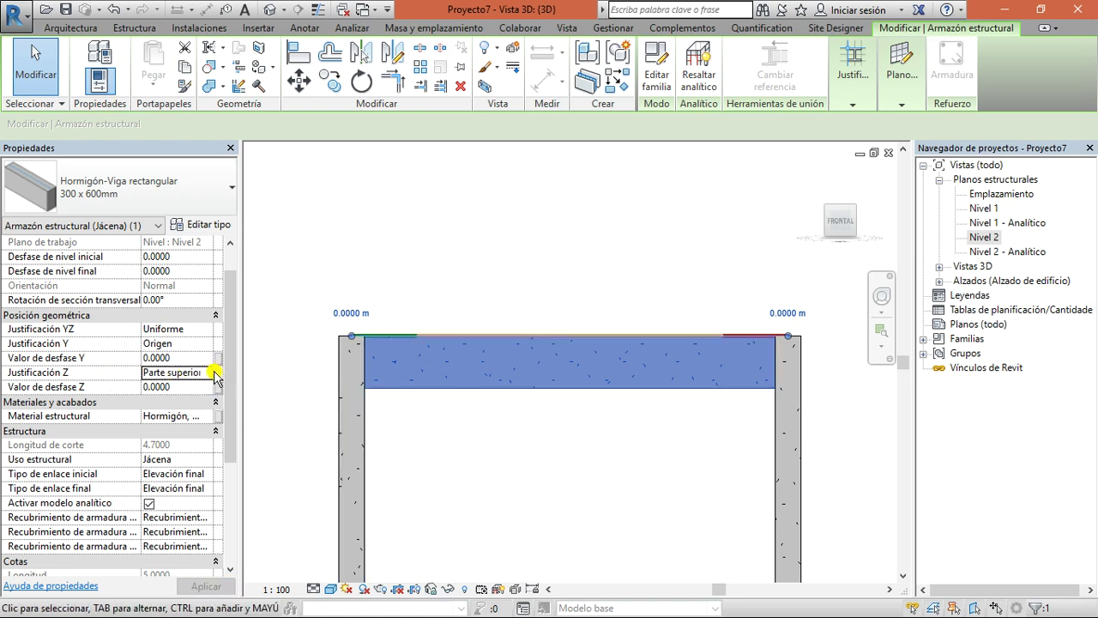
- Set the front beam's Justificación Z to Origen and examine its position relative to the columns and analytical line
left_click(211, 373)
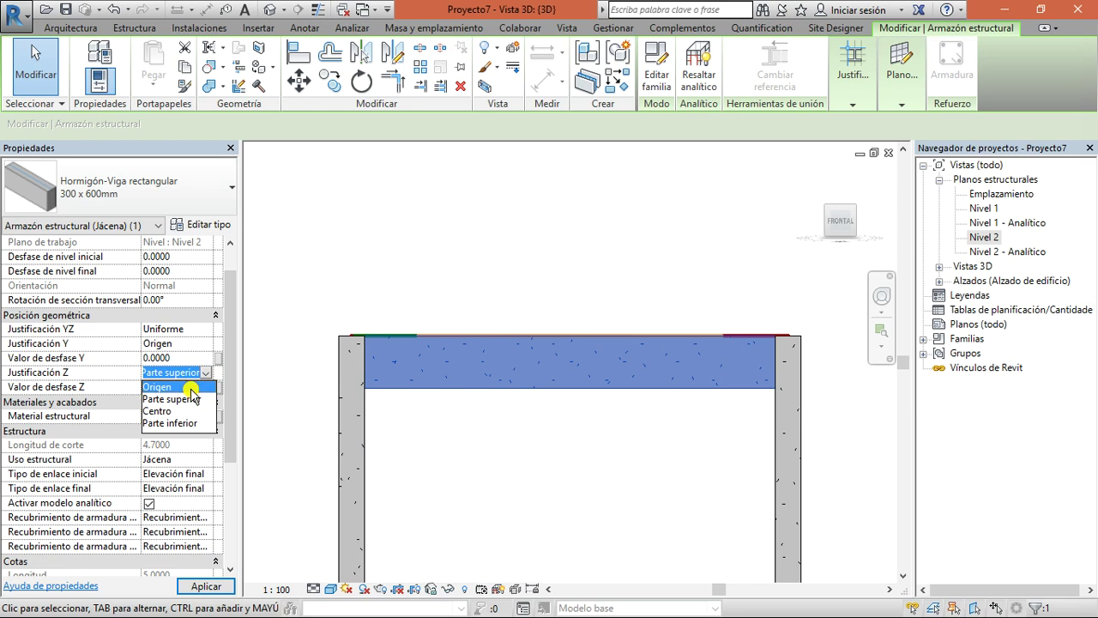
left_click(190, 390)
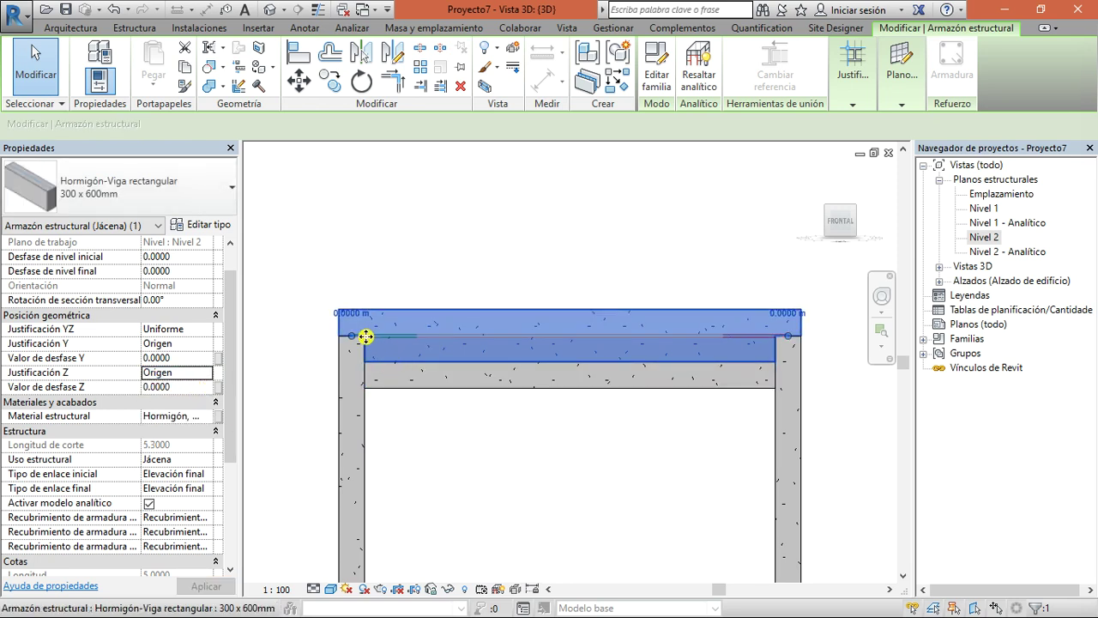
left_click_drag(840, 219, 831, 245)
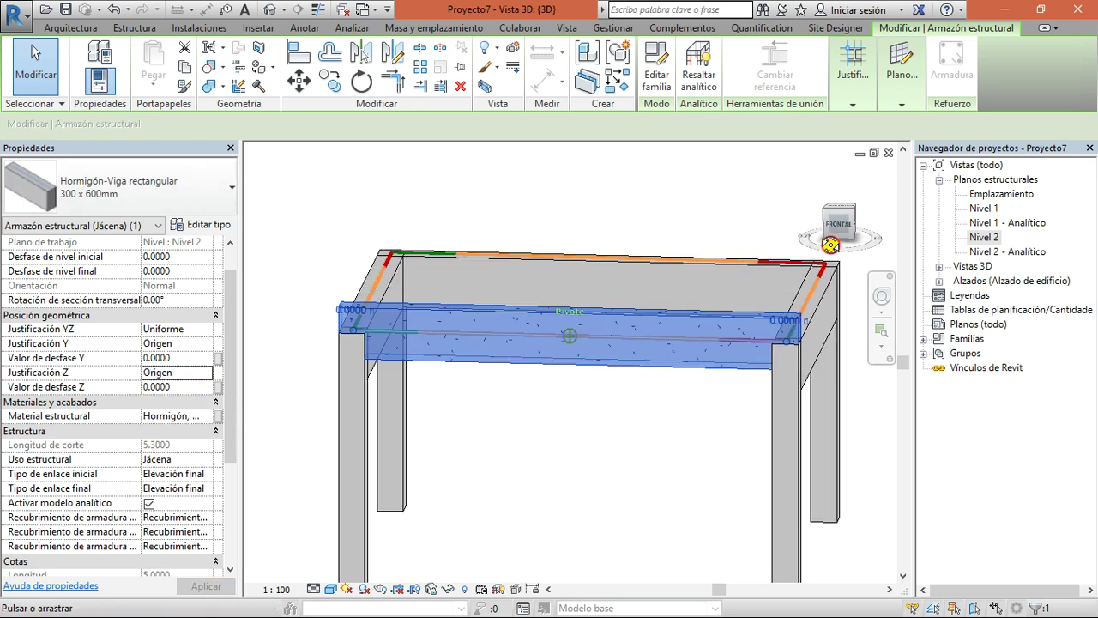
- Try Centro for the front beam's Justificación Z, and set it to Parte inferior
left_click(212, 375)
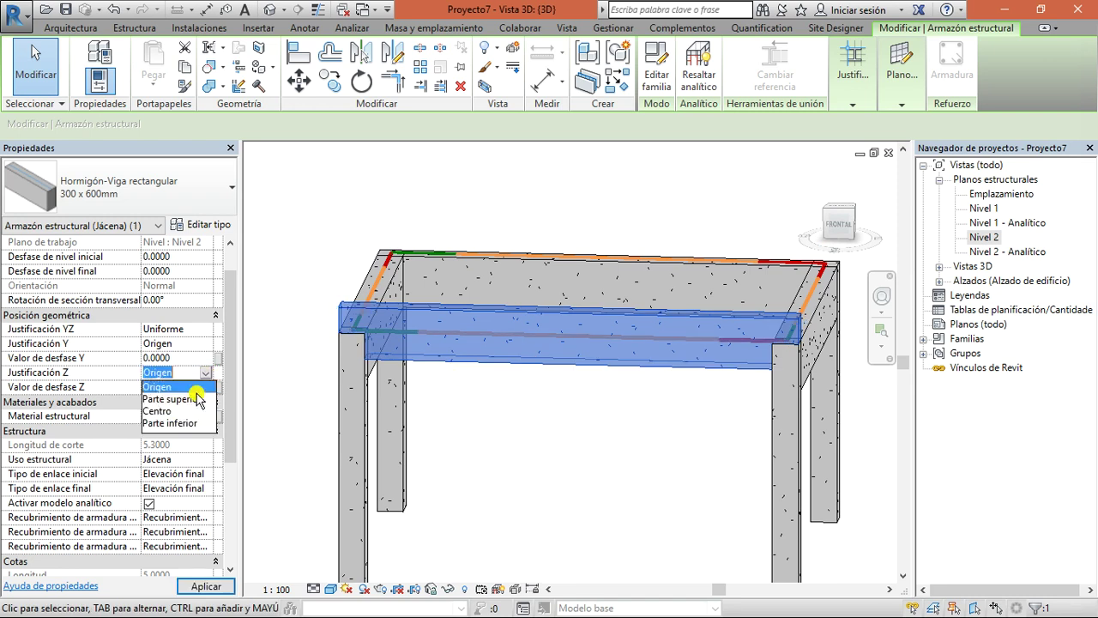
left_click(185, 410)
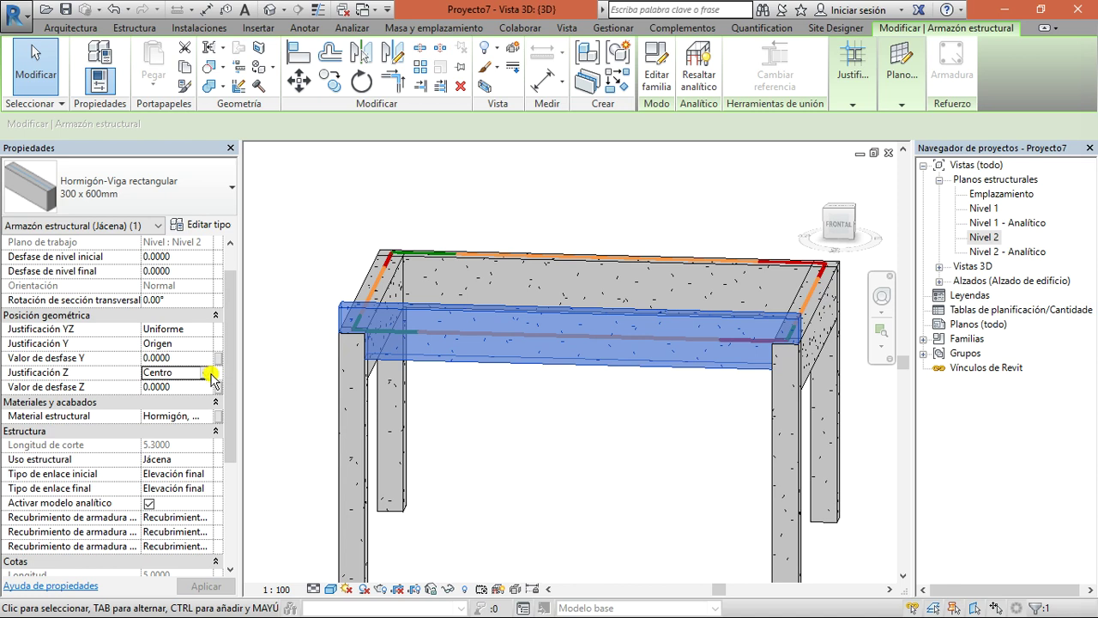
left_click(214, 375)
left_click(194, 420)
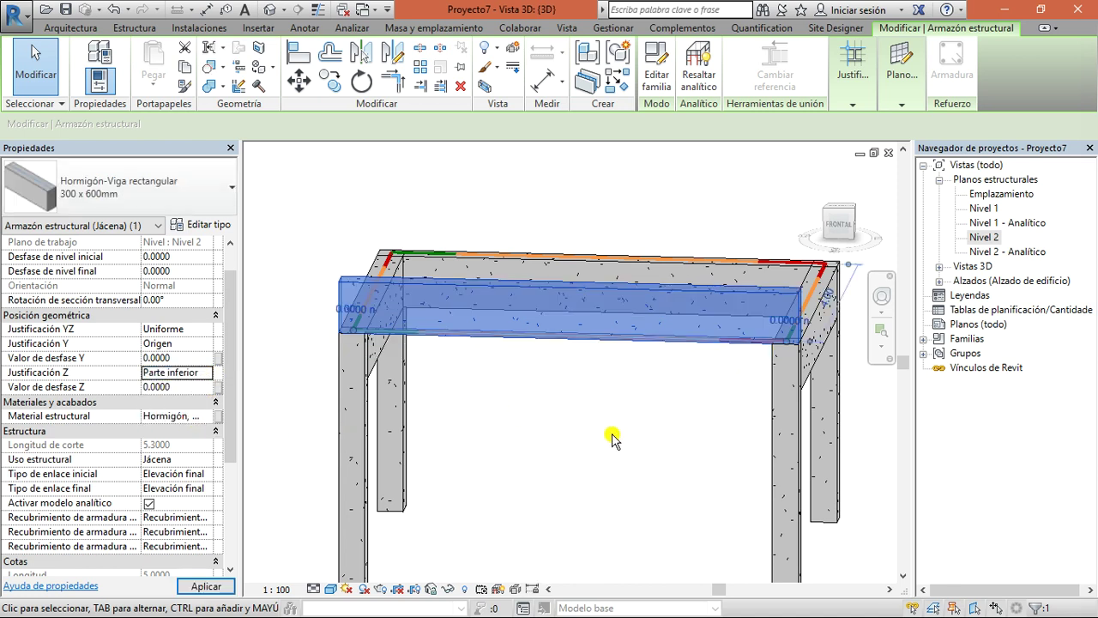
- Orbit around the frame to examine the front beam's position relative to the columns and its analytical line
left_click(609, 433)
left_click(828, 212)
left_click_drag(829, 212, 798, 210)
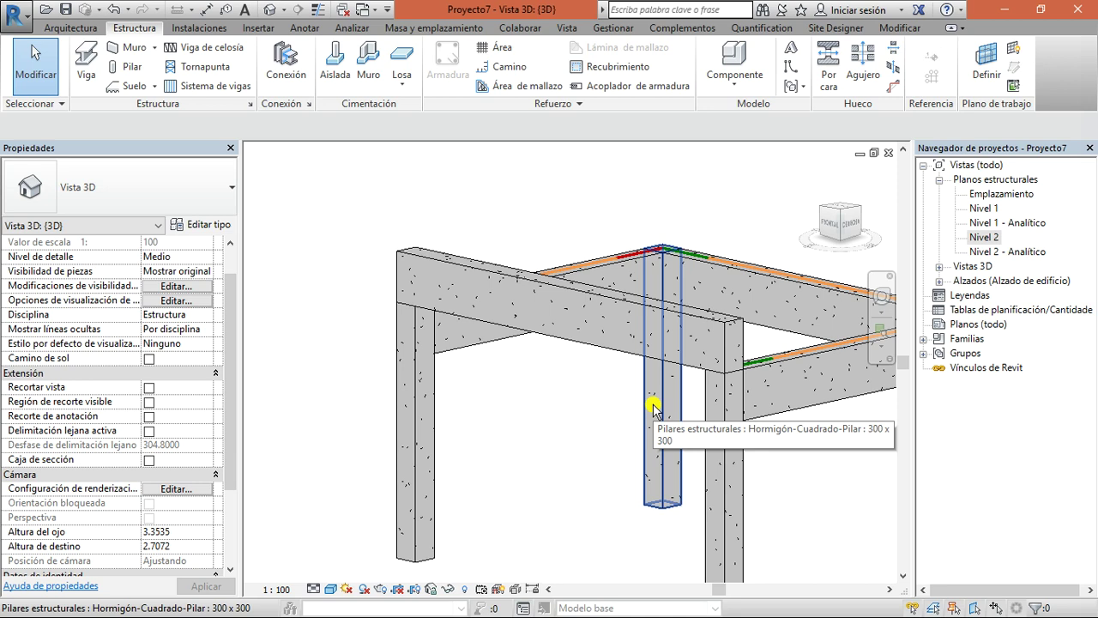
scroll(696, 343, "up", 2)
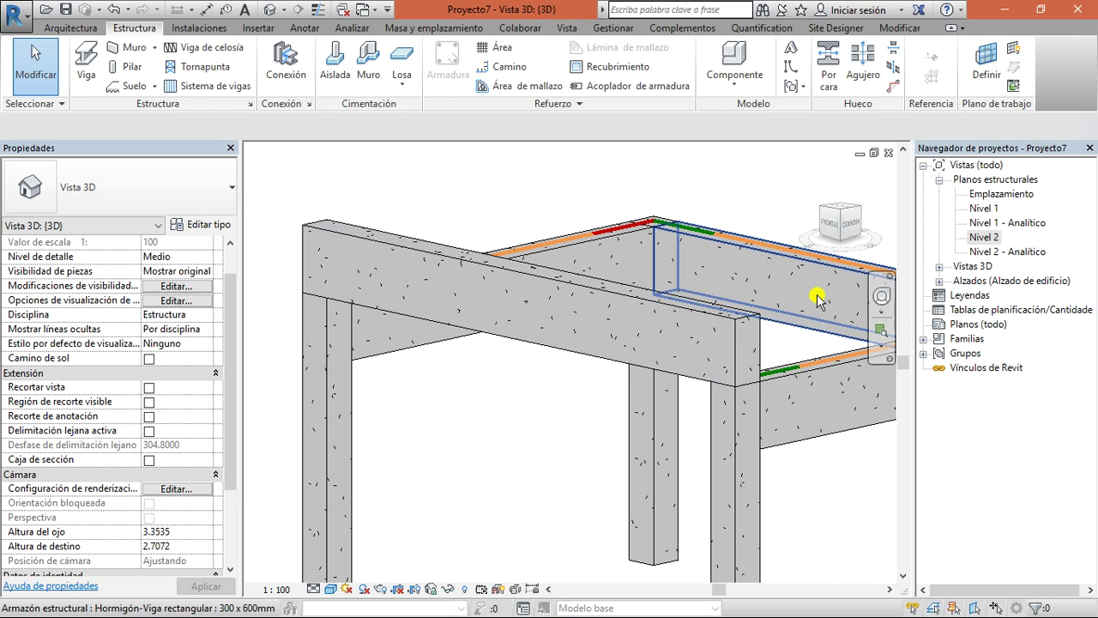
left_click(841, 226)
left_click(753, 348)
left_click(708, 225)
left_click(292, 467, "ctrl")
- Display the frame as Estructura alámbrica and examine the analytical lines against the beam and columns in 3D and from the front
left_click(332, 588)
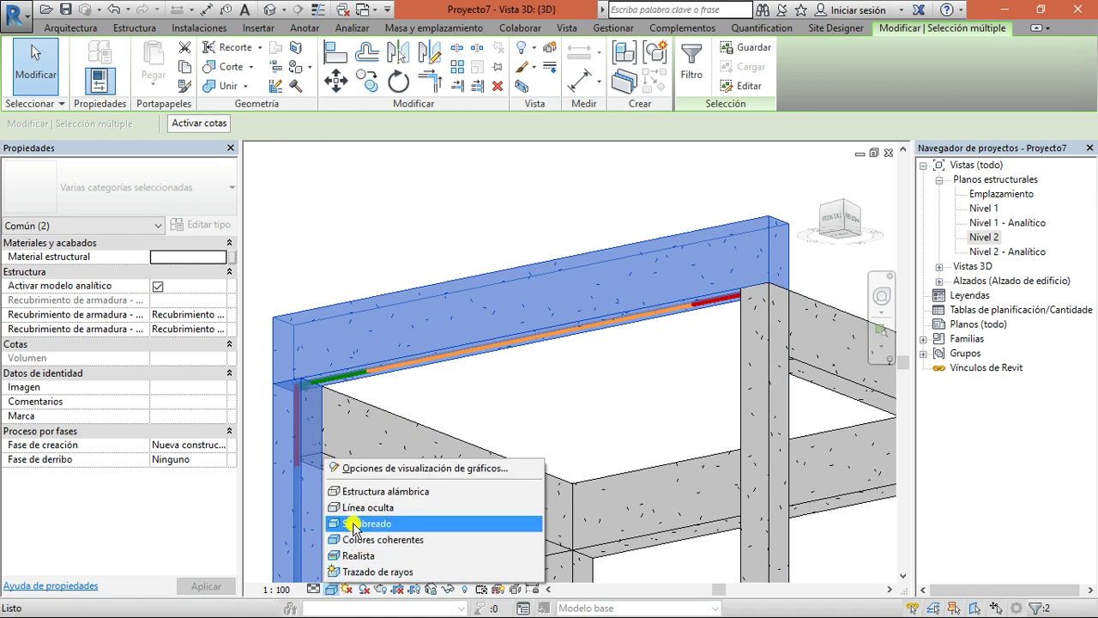
left_click(385, 492)
scroll(436, 452, "down", 2)
left_click_drag(845, 228, 896, 362)
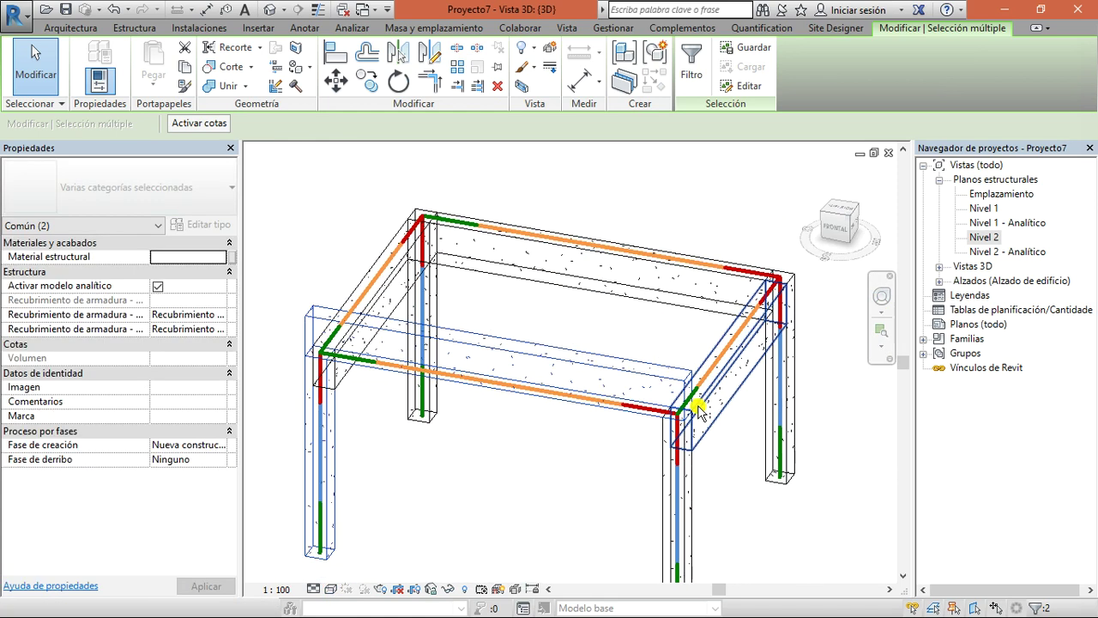
middle_click_drag(675, 485, 726, 395)
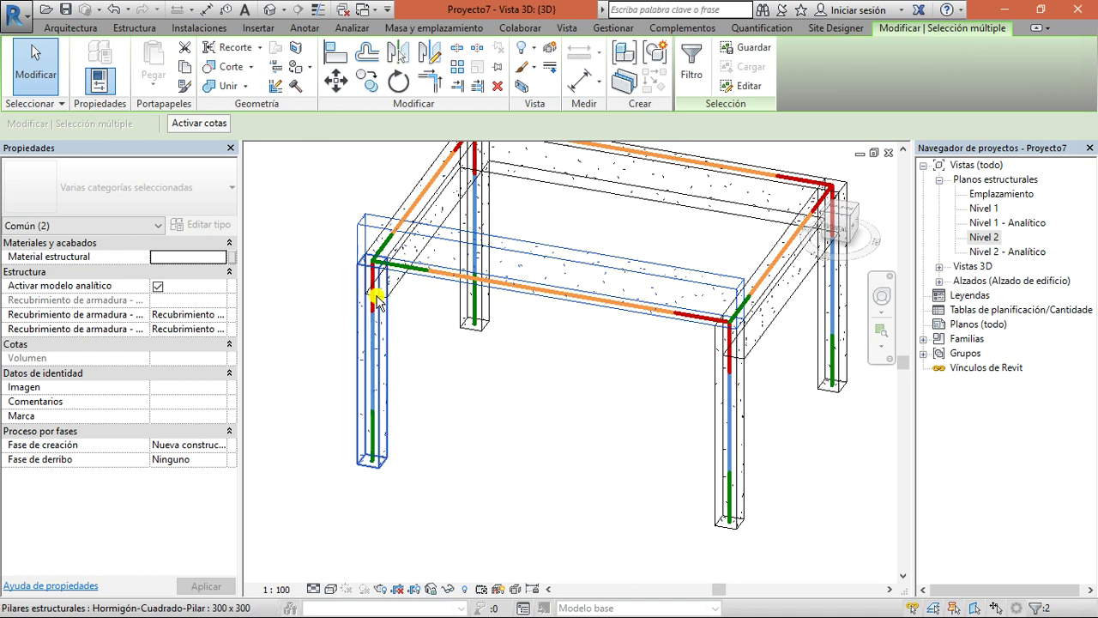
scroll(719, 314, "up", 2)
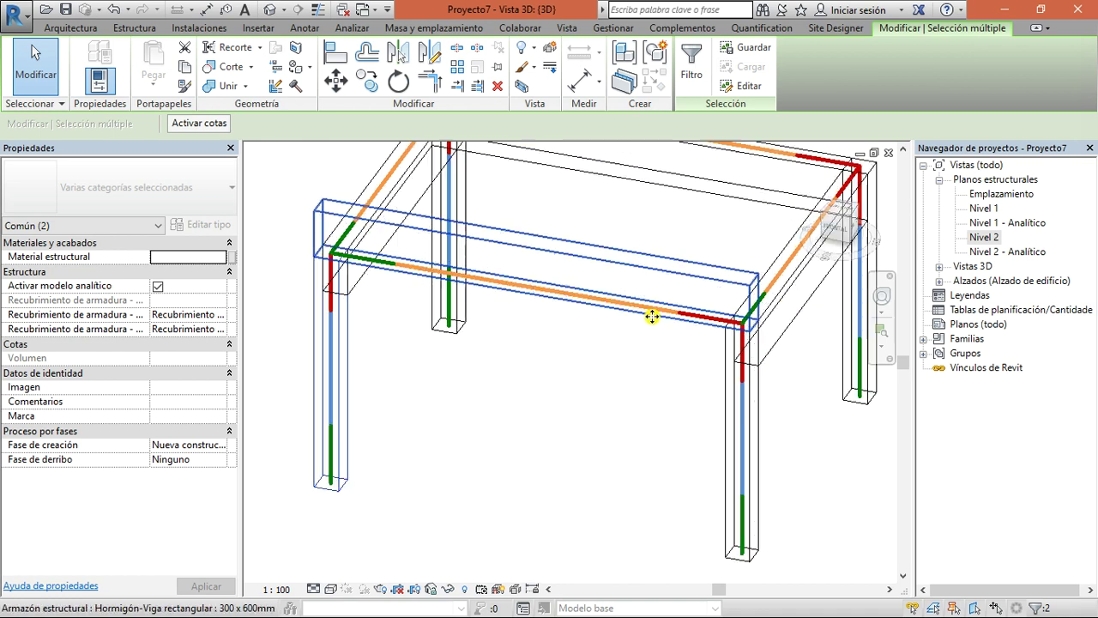
left_click(835, 229)
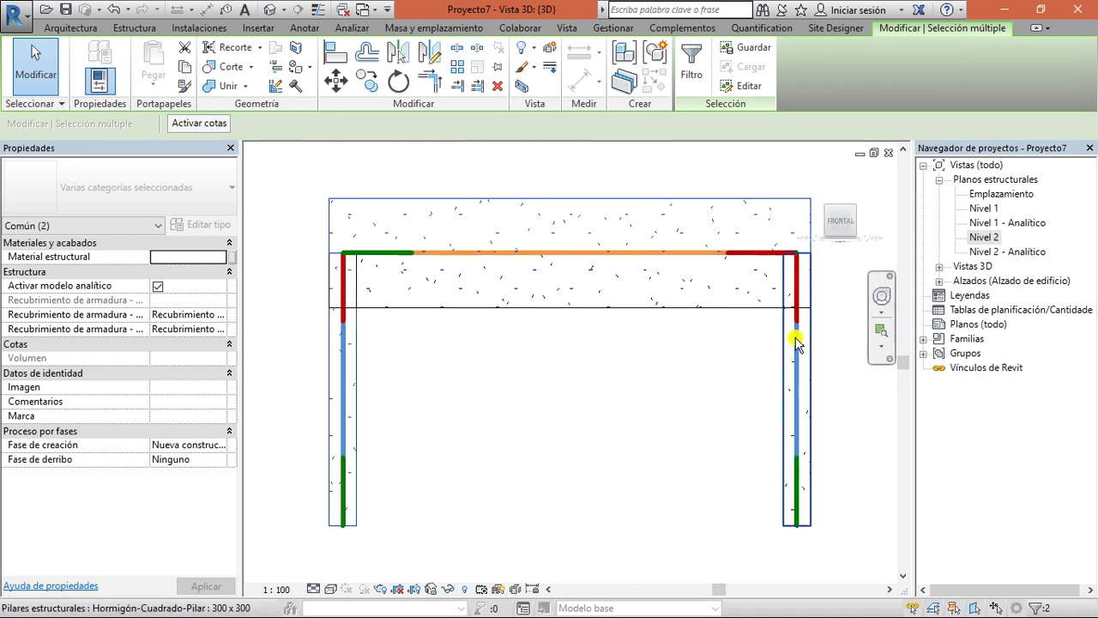
left_click_drag(841, 216, 816, 239)
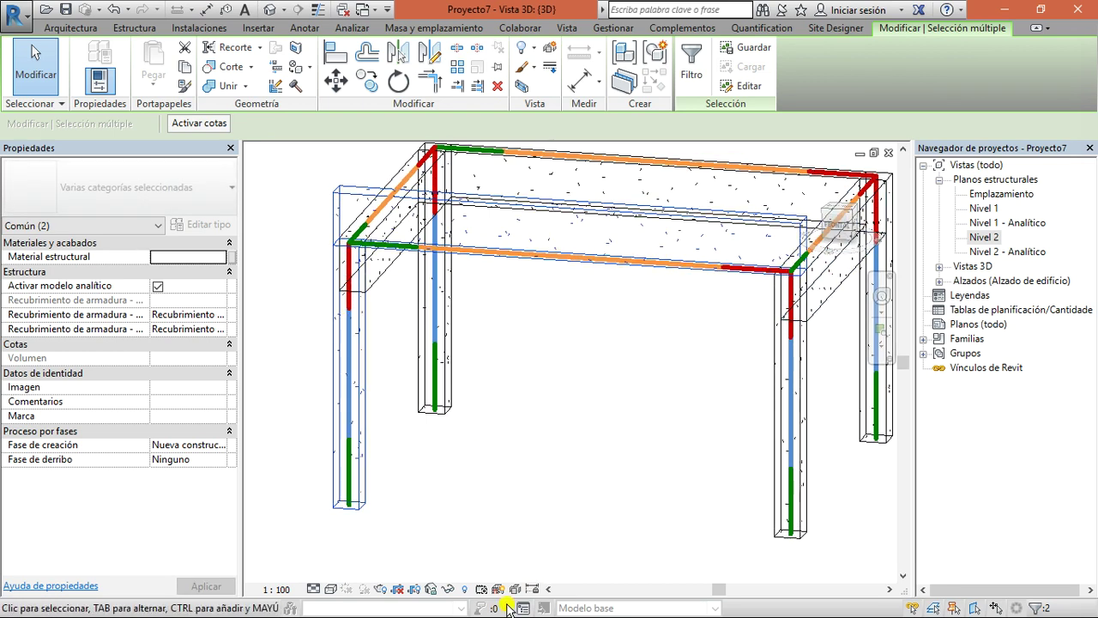
- Set the 3D view's visual style to Línea oculta and clear the selection
left_click(330, 588)
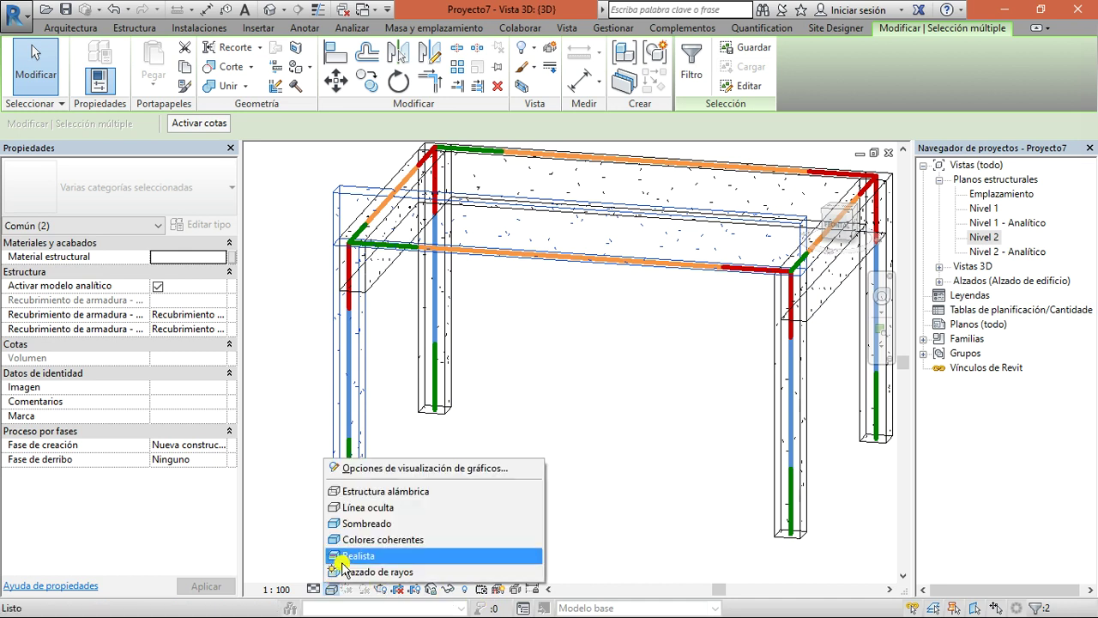
left_click(368, 506)
left_click(553, 425)
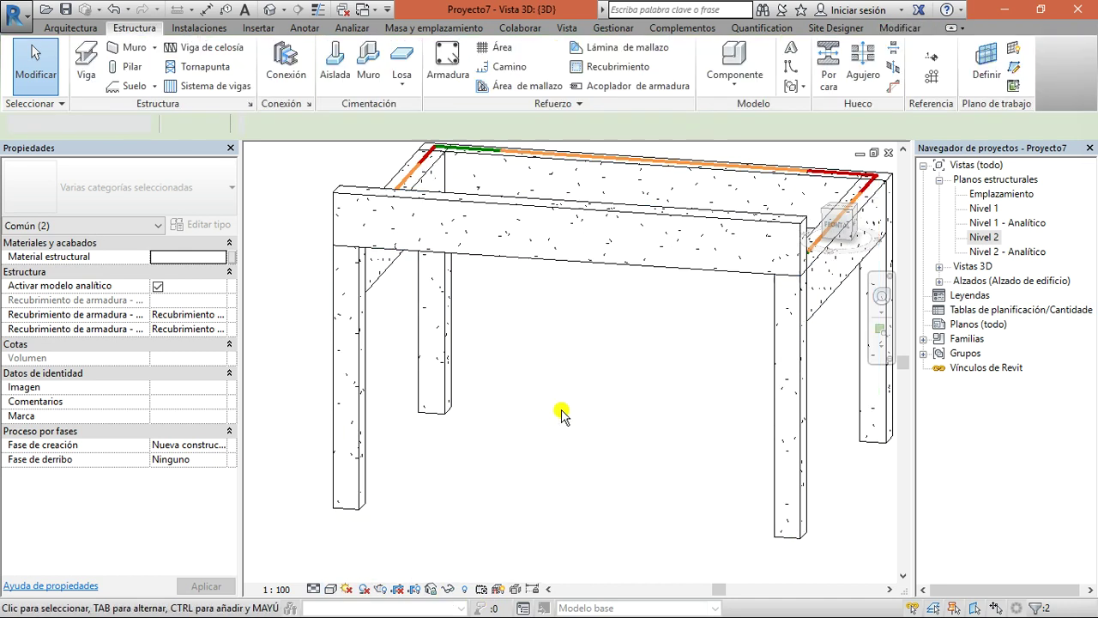
- Set the front beam's Justificación Z to Parte superior
left_click(617, 237)
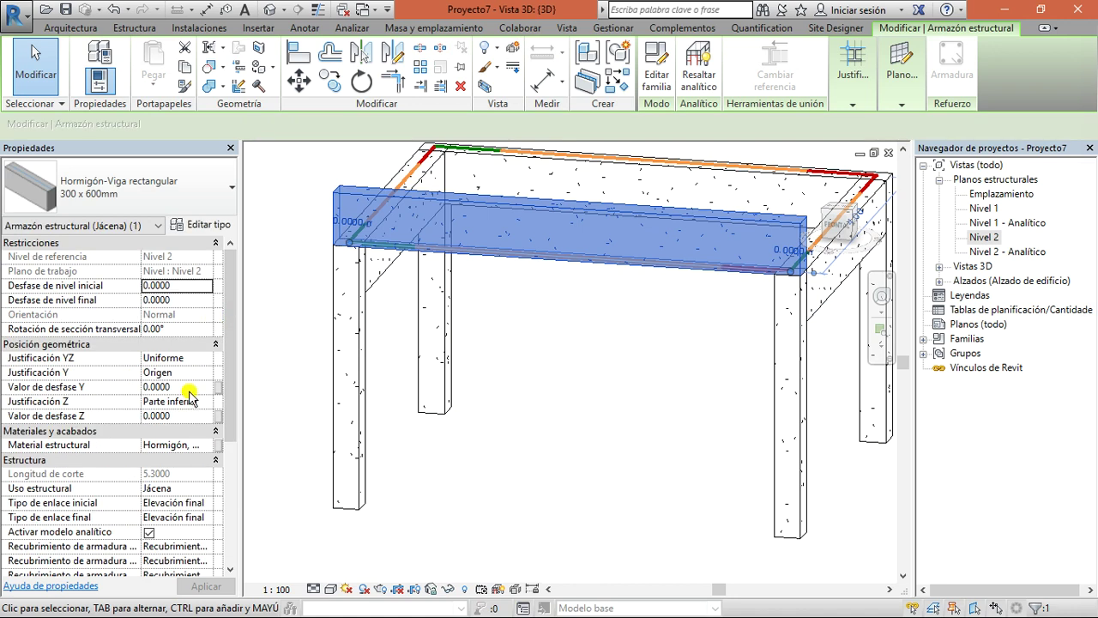
left_click(210, 403)
left_click(206, 402)
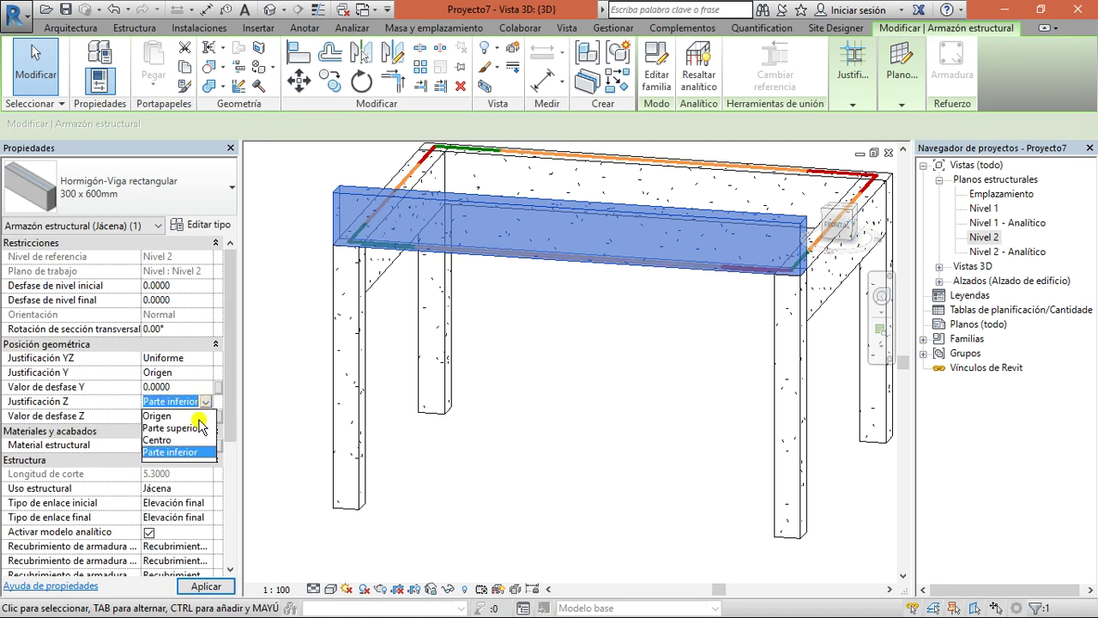
left_click(168, 427)
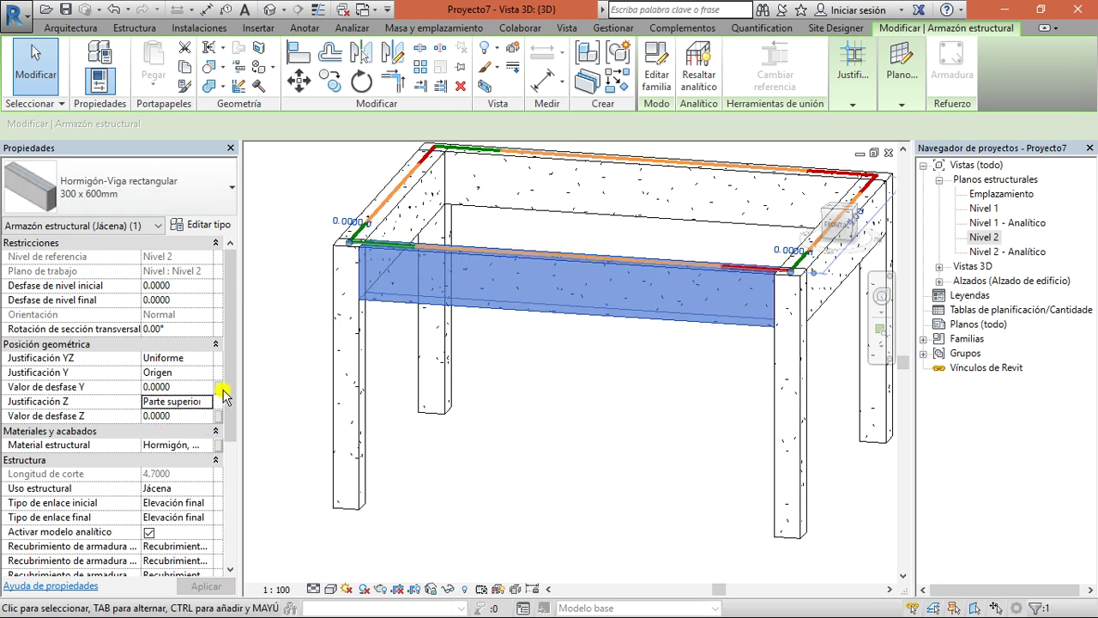
- Examine the whole frame in 3D and from above, checking how the beams align with the columns and analytical lines
left_click(586, 453)
middle_click_drag(586, 453, 534, 451, "shift")
left_click(828, 199)
left_click_drag(828, 199, 748, 249)
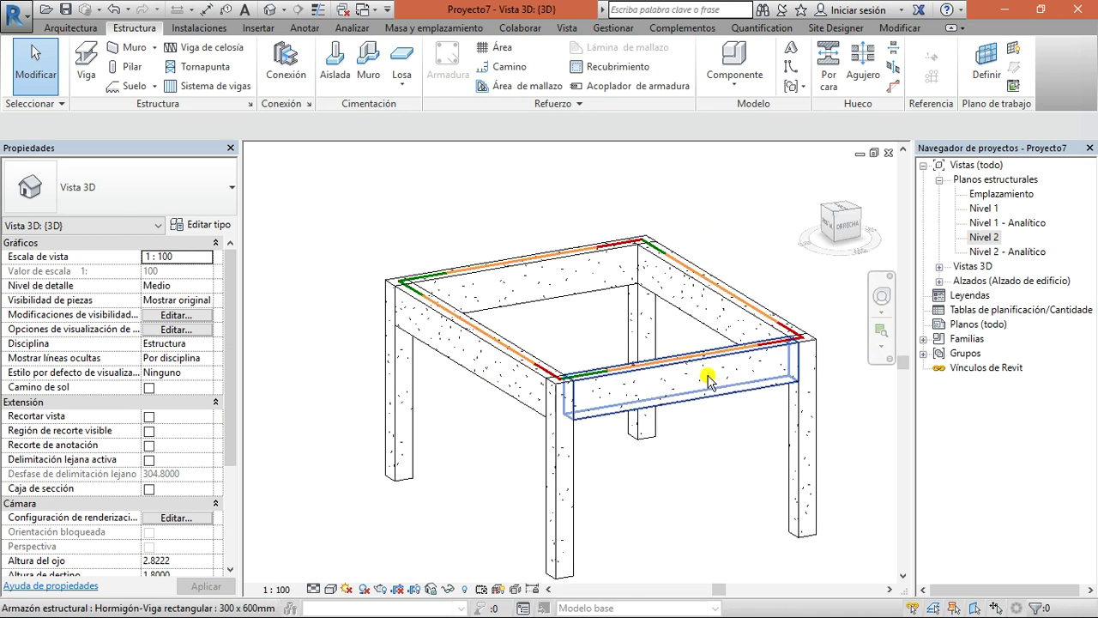
left_click(843, 211)
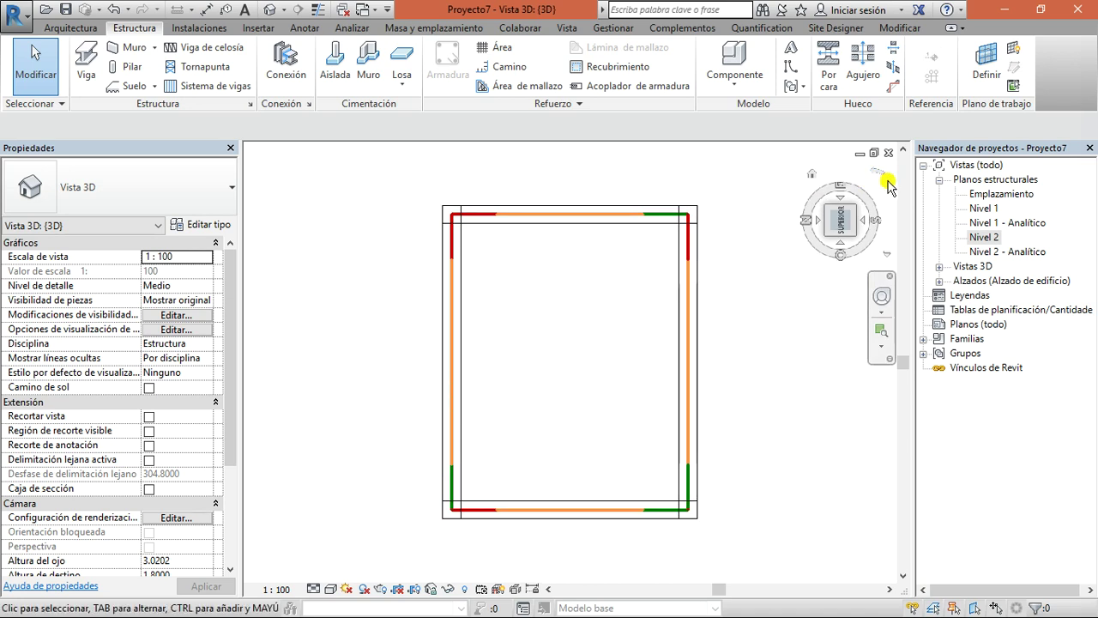
left_click(888, 183)
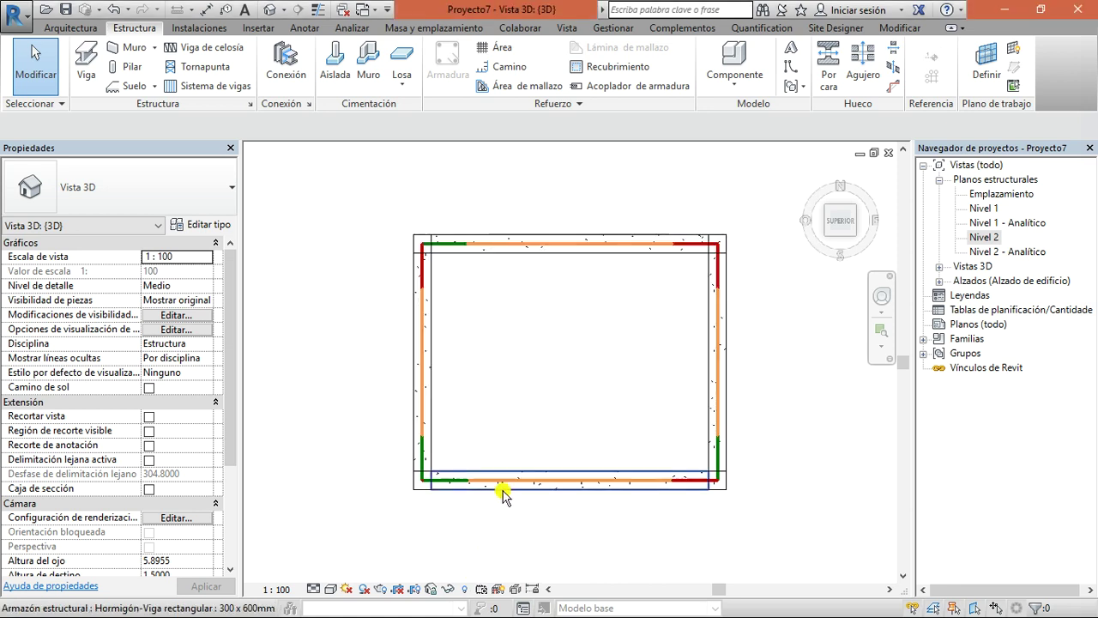
left_click(842, 225)
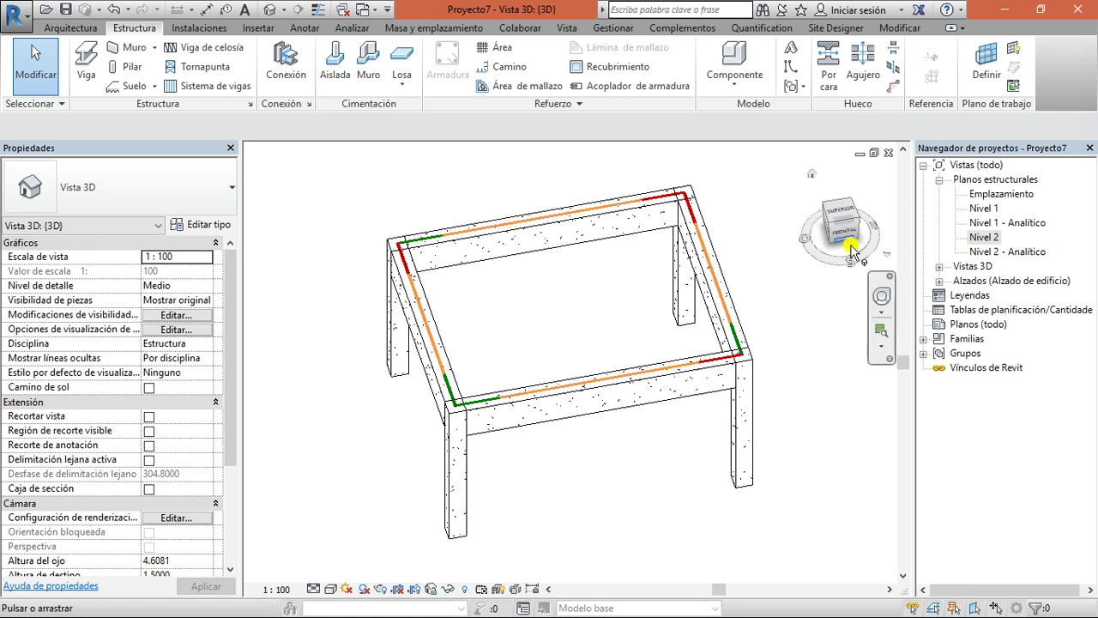
left_click_drag(850, 216, 778, 216)
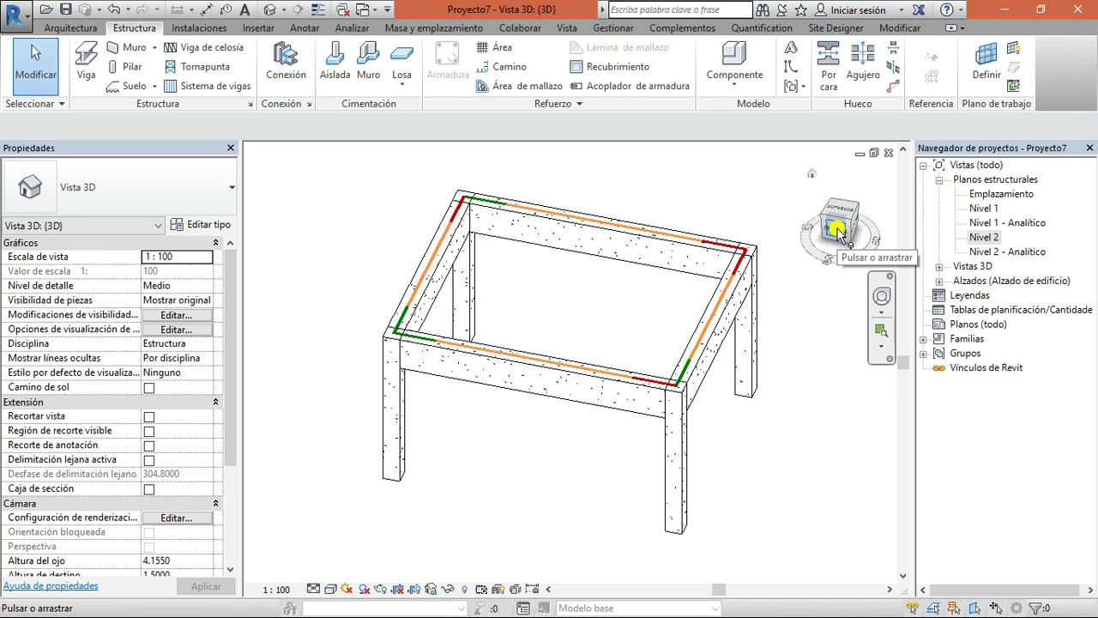
scroll(666, 515, "down", 1)
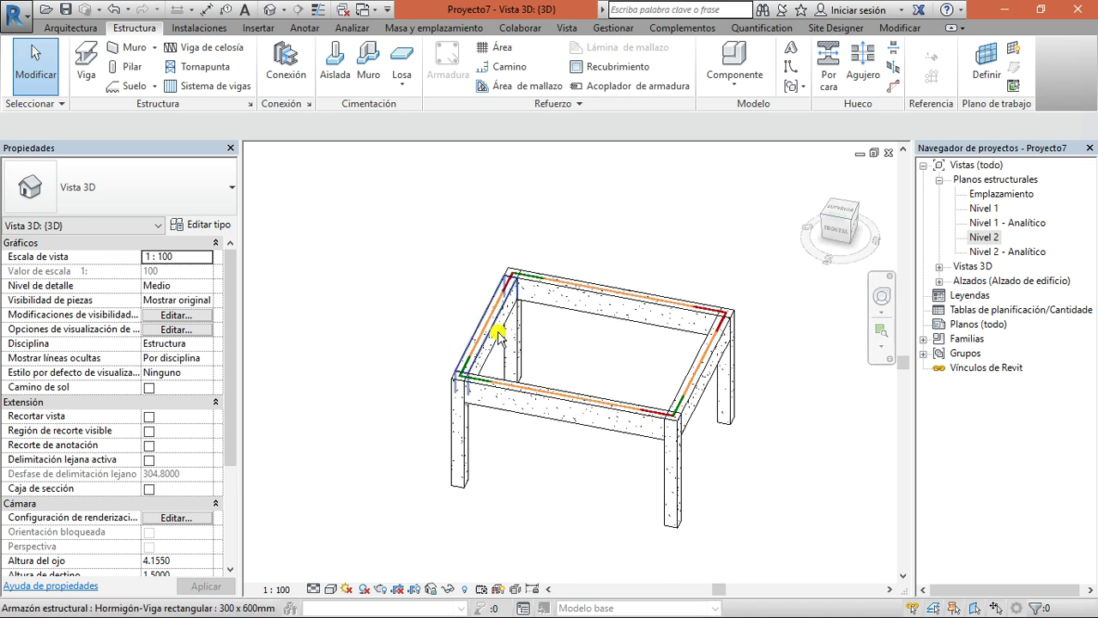
scroll(529, 333, "up", 3)
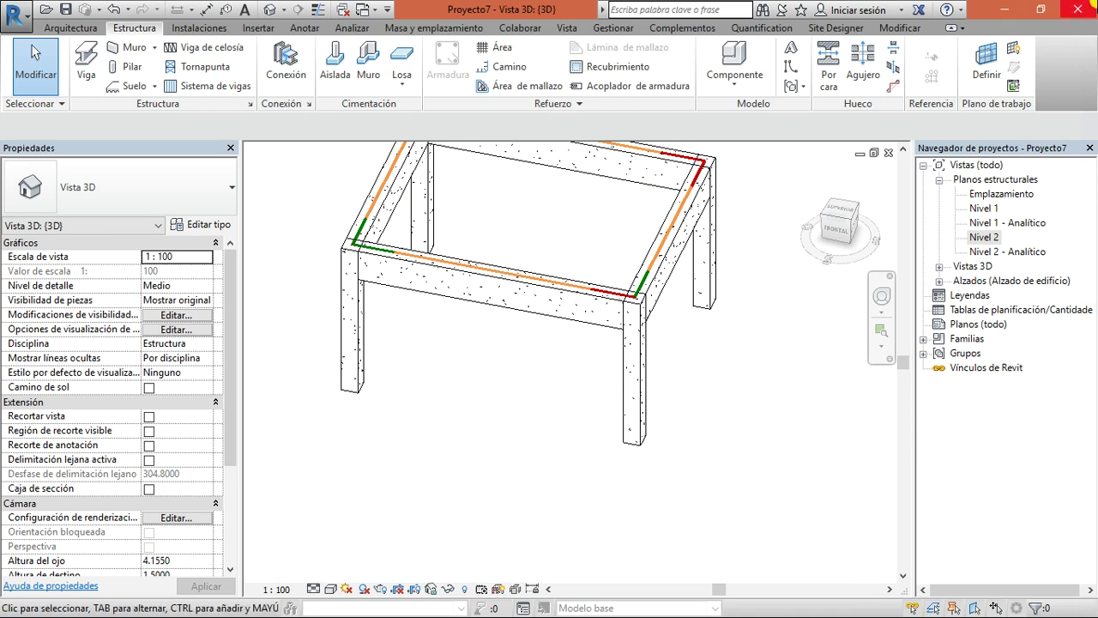
- Close Revit and return to the desktop
left_click(1077, 9)
left_click(506, 317)
mouse_move(899, 614)
left_click(934, 601)
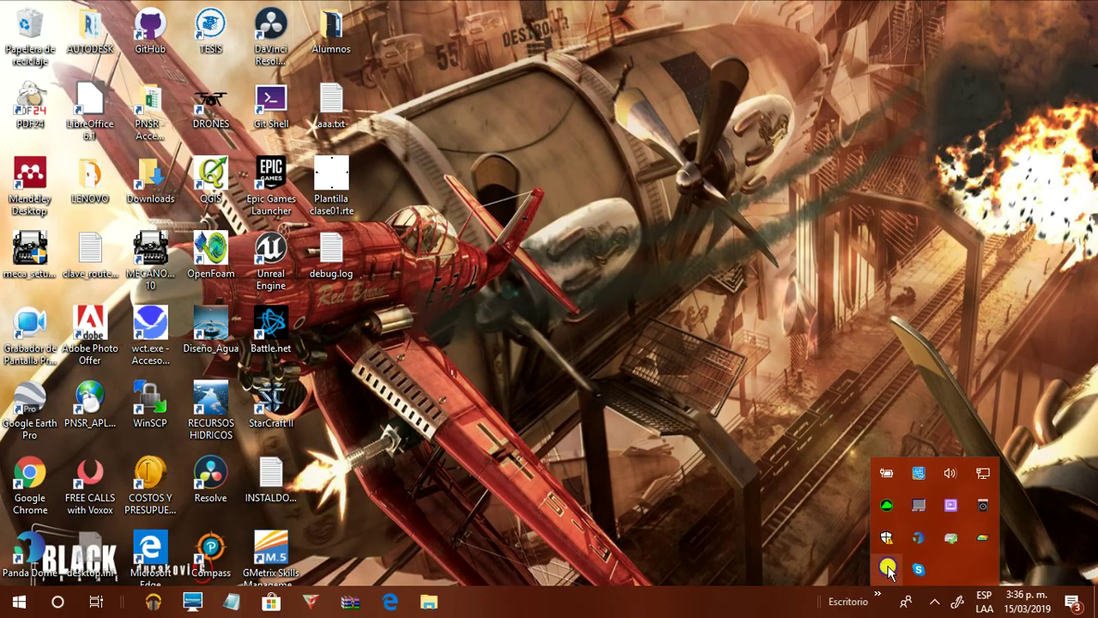